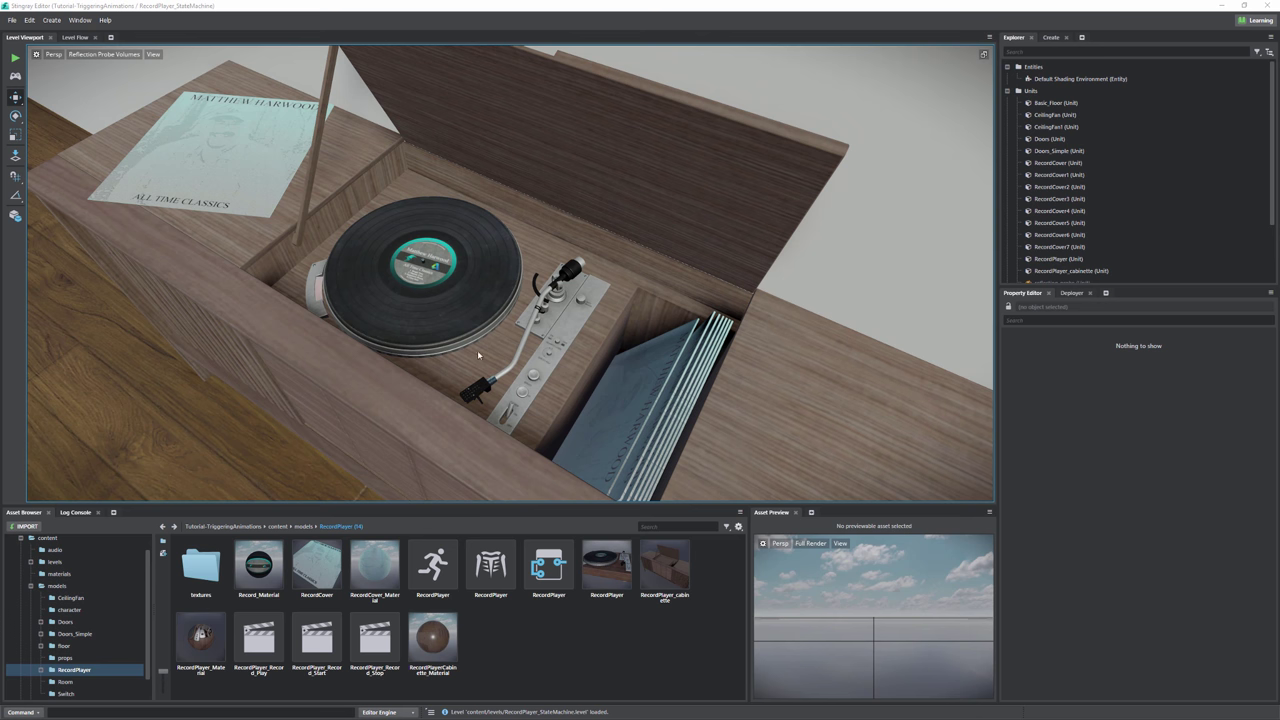
scroll(461, 363, "up", 3)
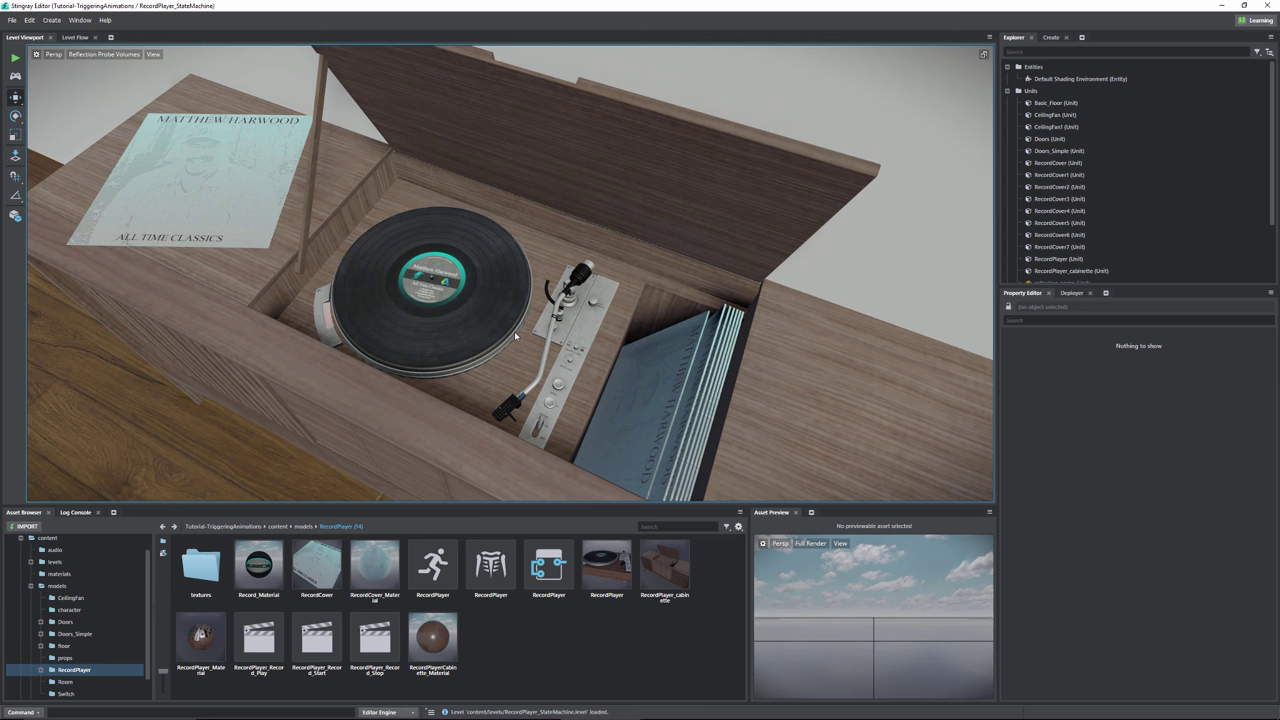
left_click_drag(558, 365, 480, 330, "alt")
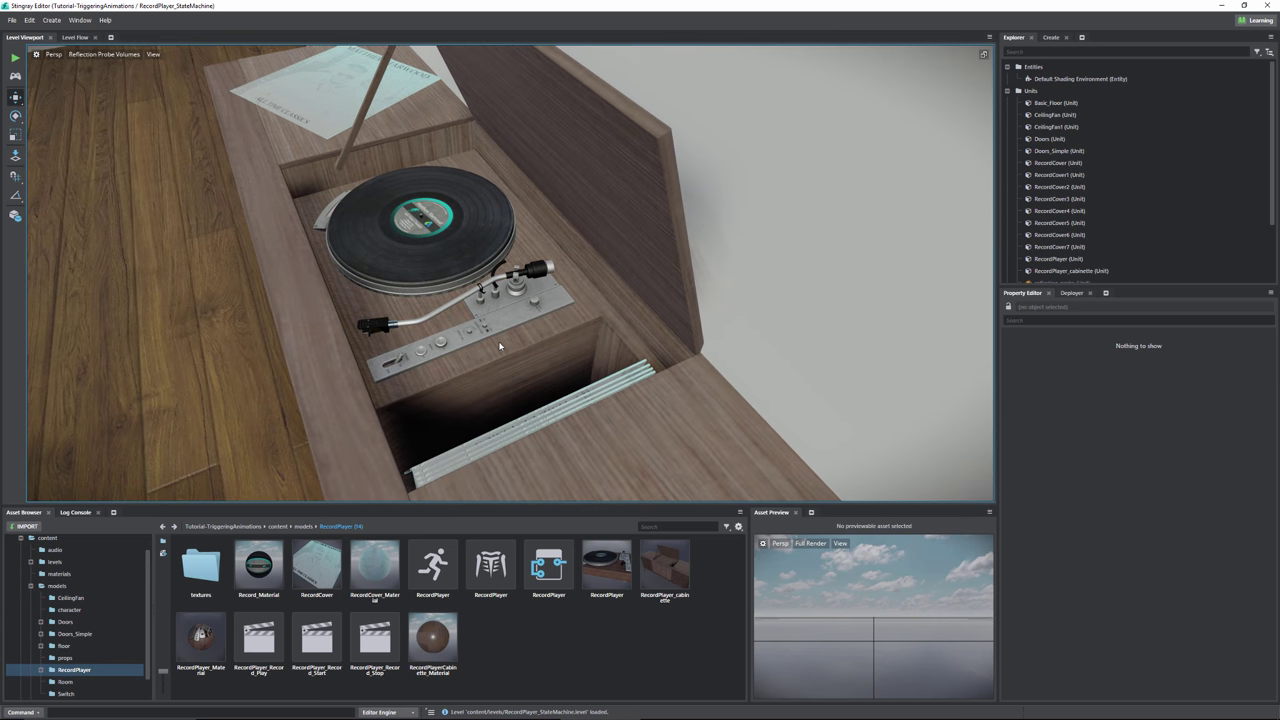
left_click_drag(500, 345, 543, 303, "alt")
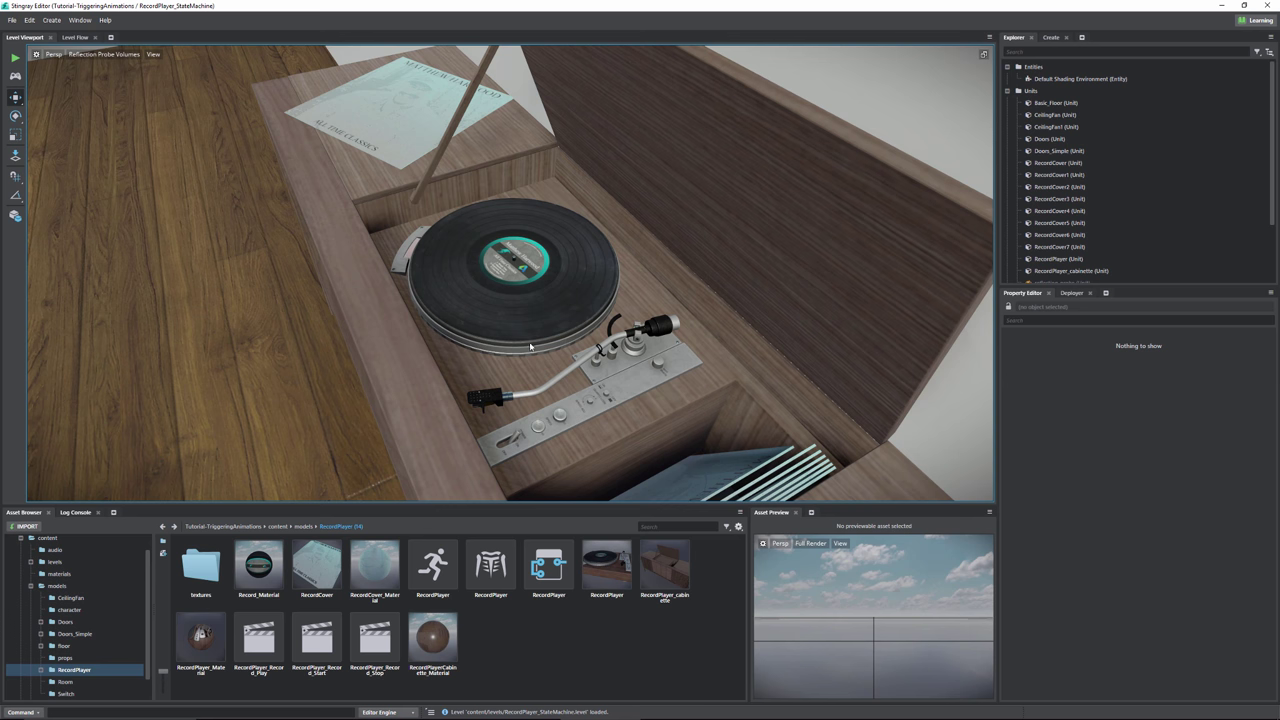
left_click_drag(452, 337, 378, 331, "alt")
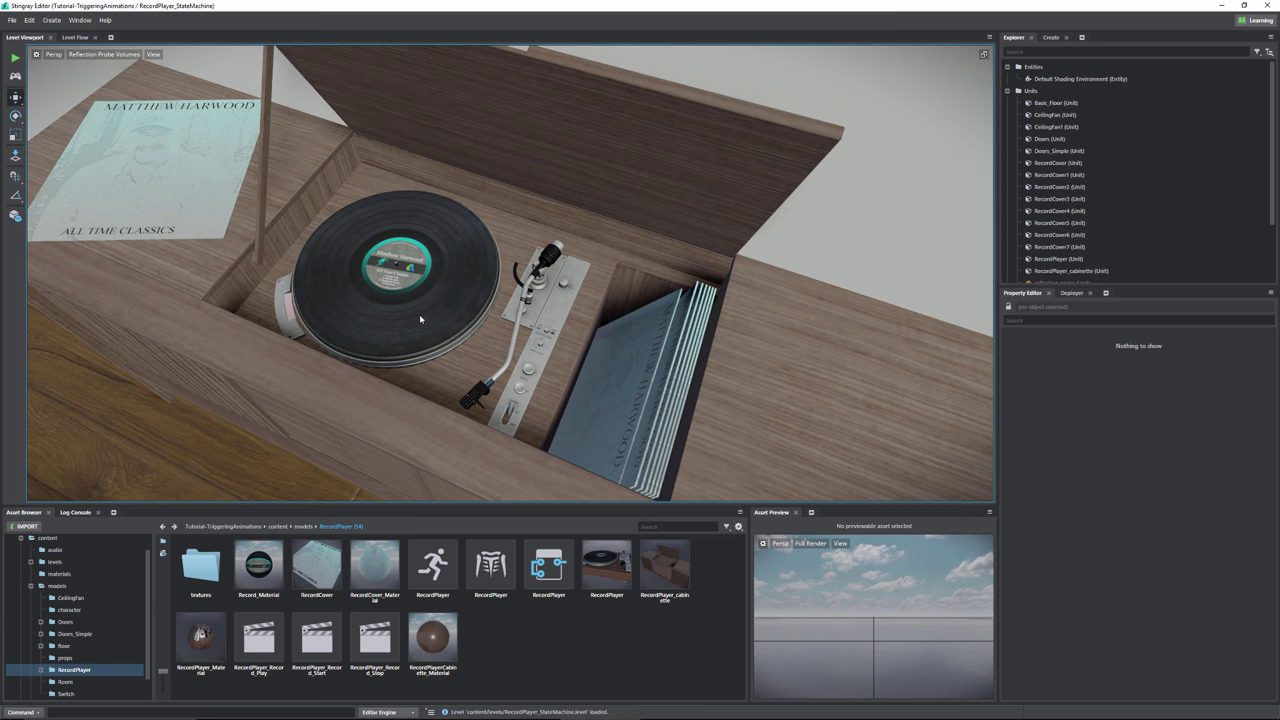
mouse_move(505, 350)
left_mouse_down("alt")
mouse_move(466, 334)
mouse_move(497, 326)
left_mouse_up("alt")
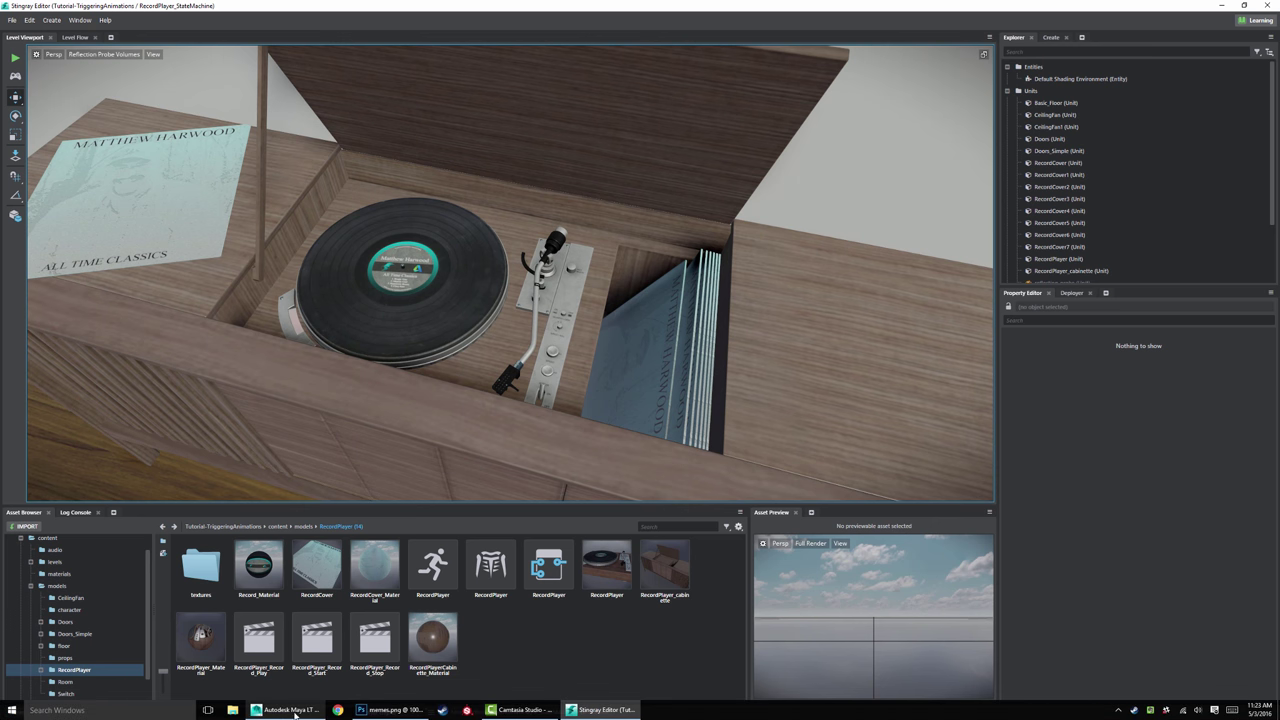
- Switch to Autodesk Maya LT and review the record player's full animation from frame 0 to 183
left_click(290, 711)
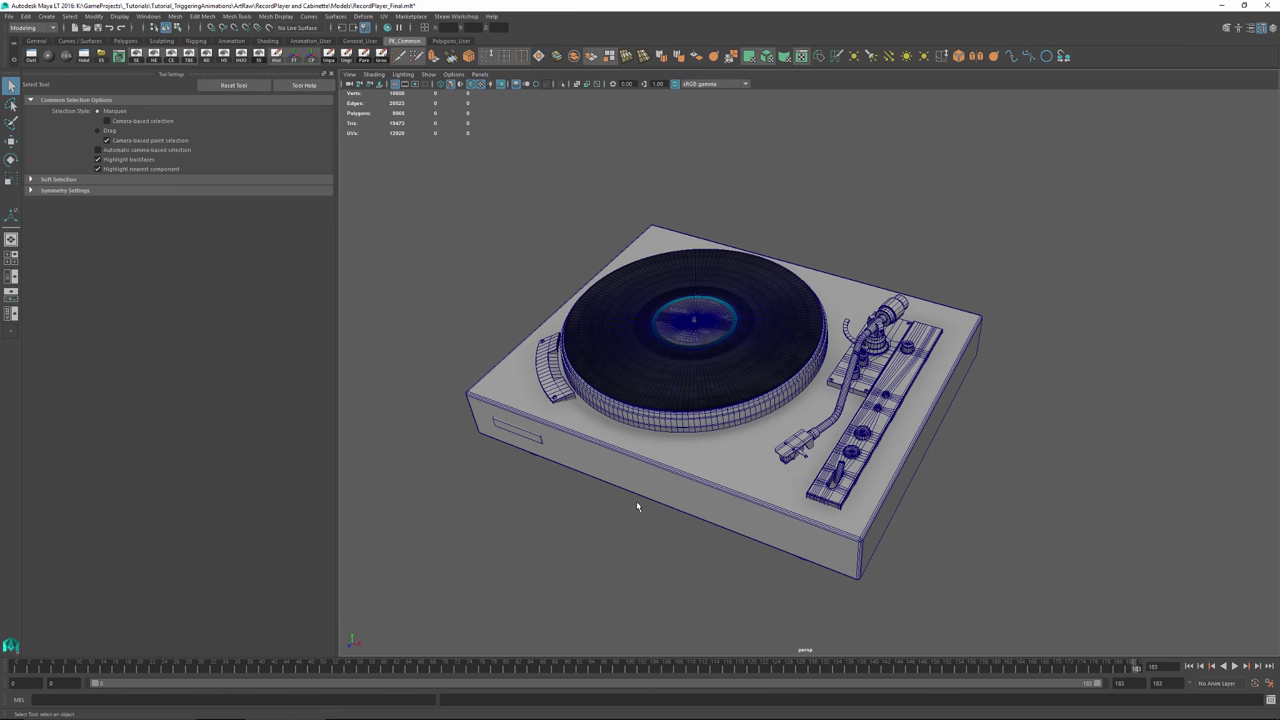
middle_click_drag(802, 455, 710, 460, "alt")
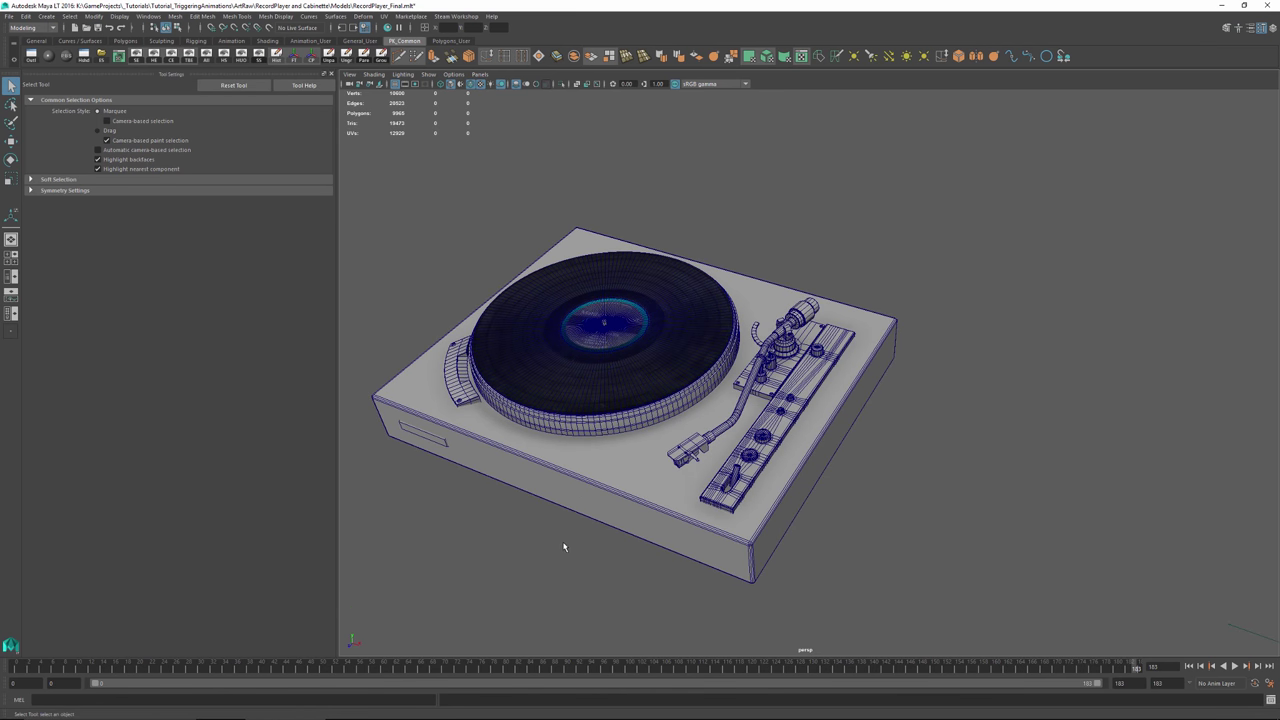
left_click(16, 668)
key("alt+v")
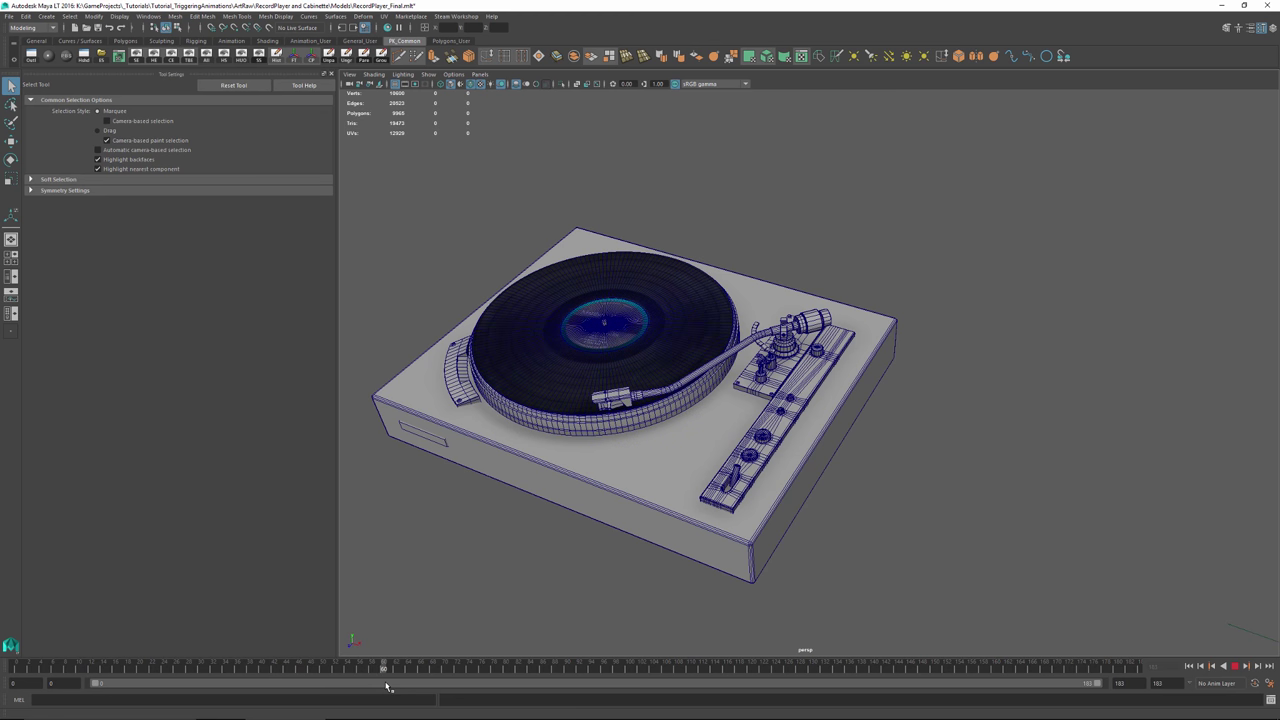
left_click_drag(388, 686, 1145, 697)
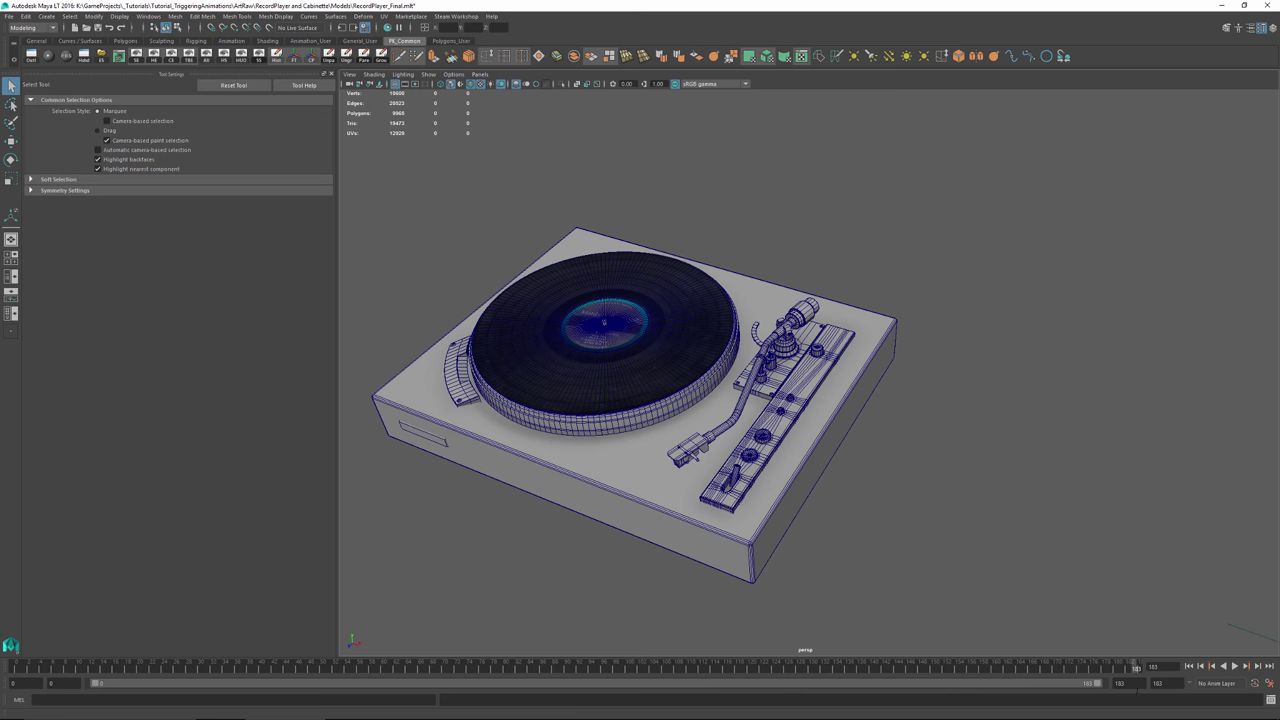
- Select the turntable and play its keyed animation from the start of the timeline
left_click(590, 423)
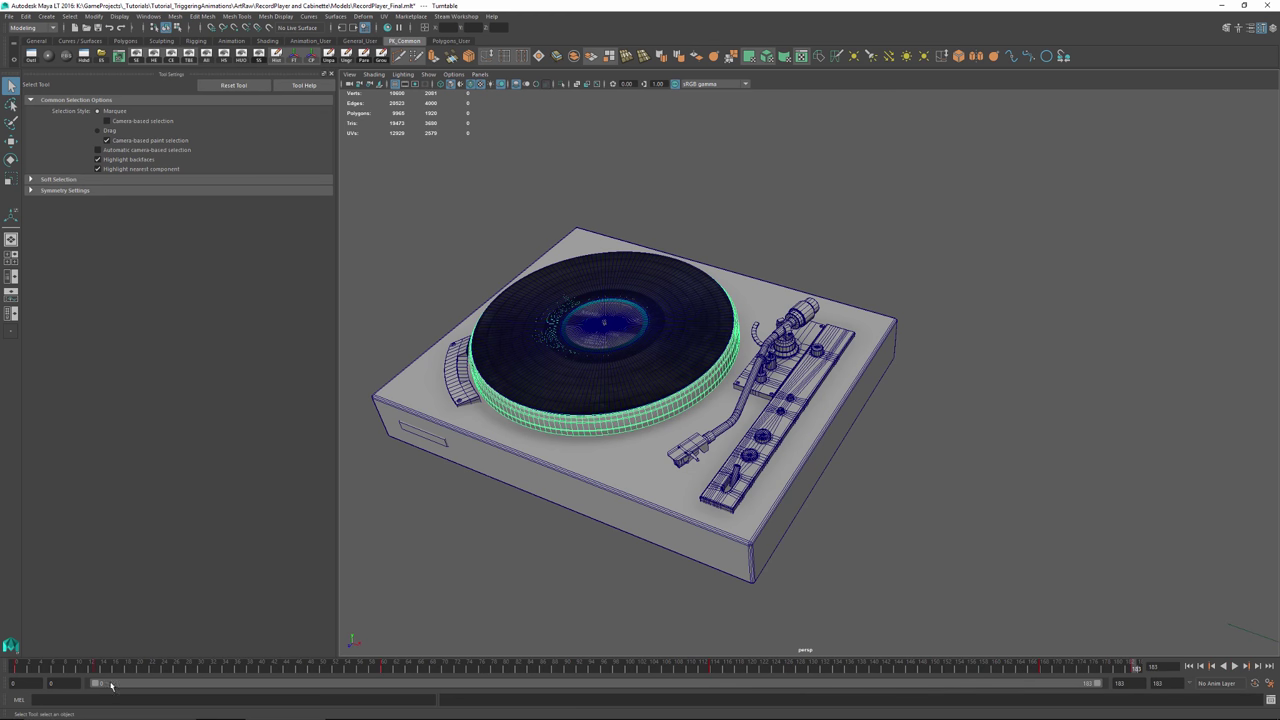
key("alt+v")
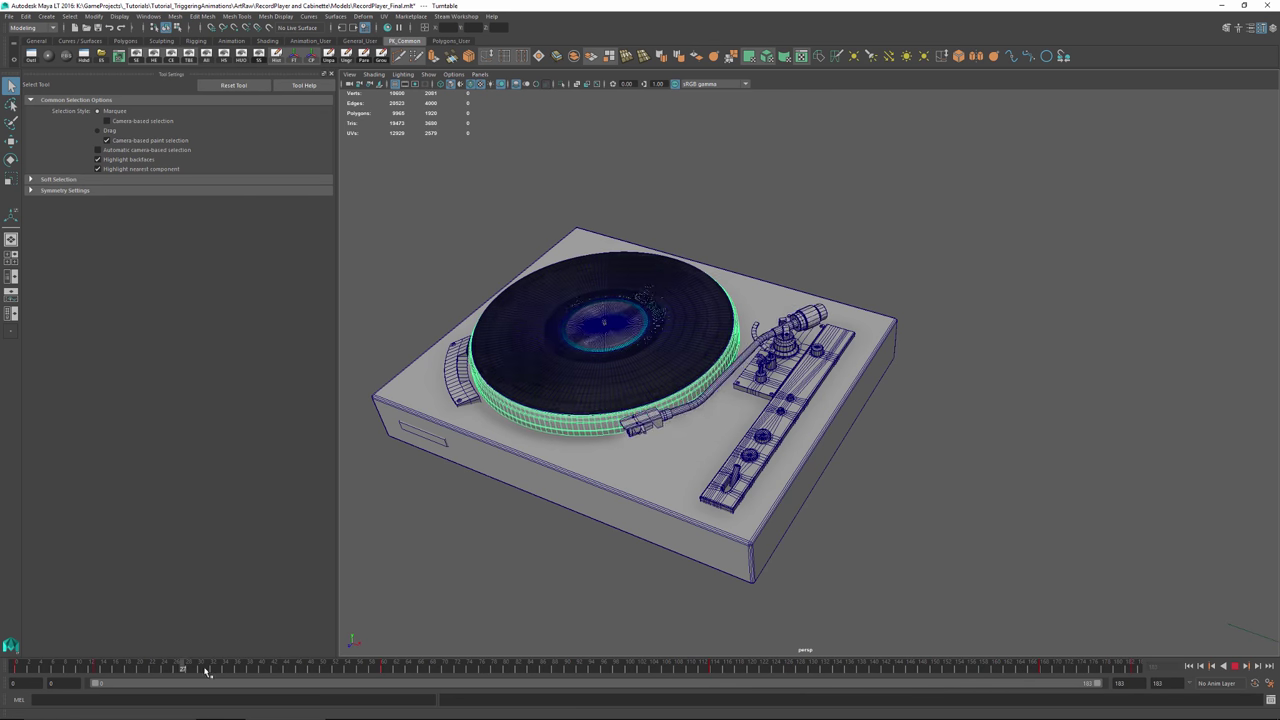
mouse_move(20, 668)
left_mouse_down()
mouse_move(63, 678)
mouse_move(20, 684)
mouse_move(370, 688)
mouse_move(16, 690)
left_mouse_up()
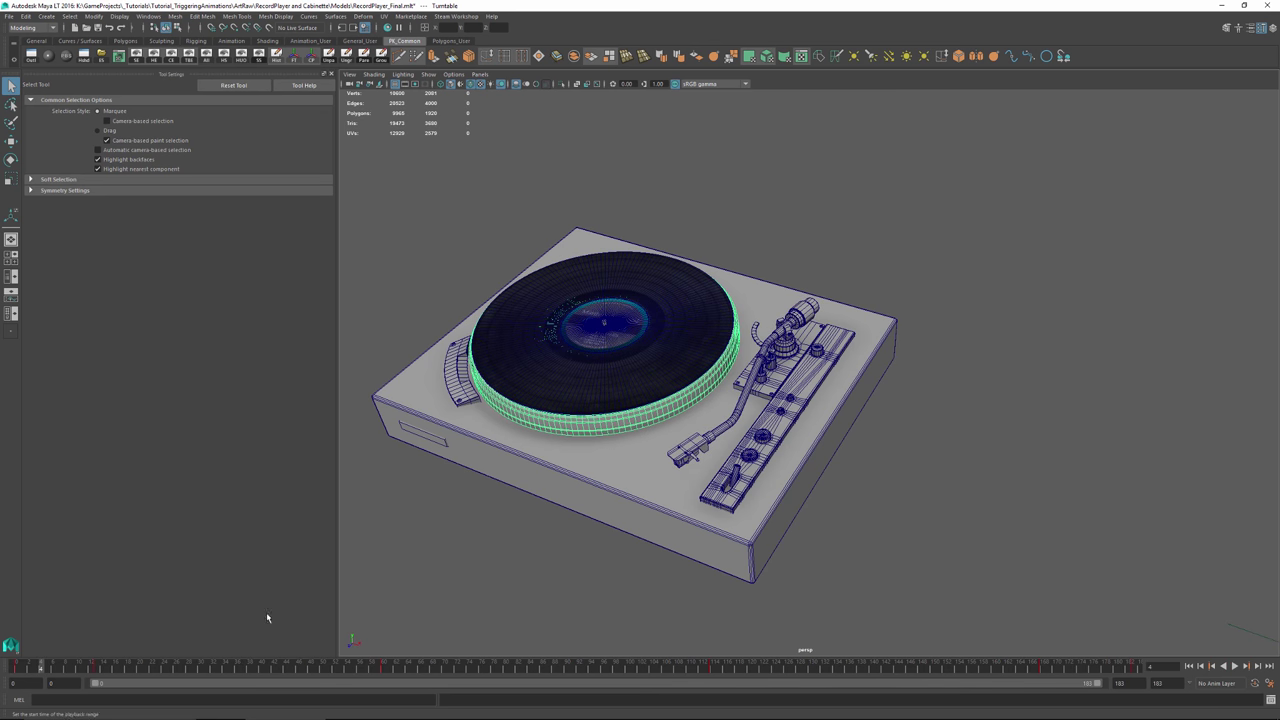
- Review the tonearm's animation from the start to frame 60, and the turntable's from frame 60 to 183
left_click(791, 330)
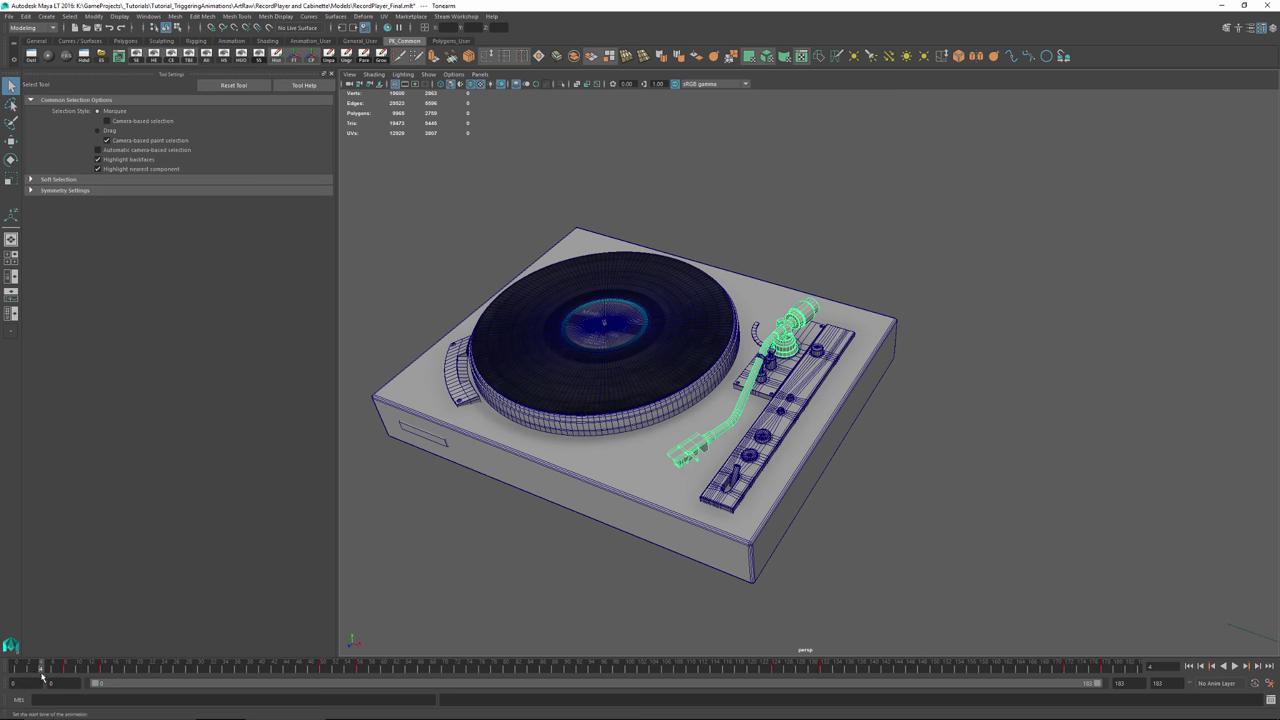
left_click_drag(13, 668, 387, 676)
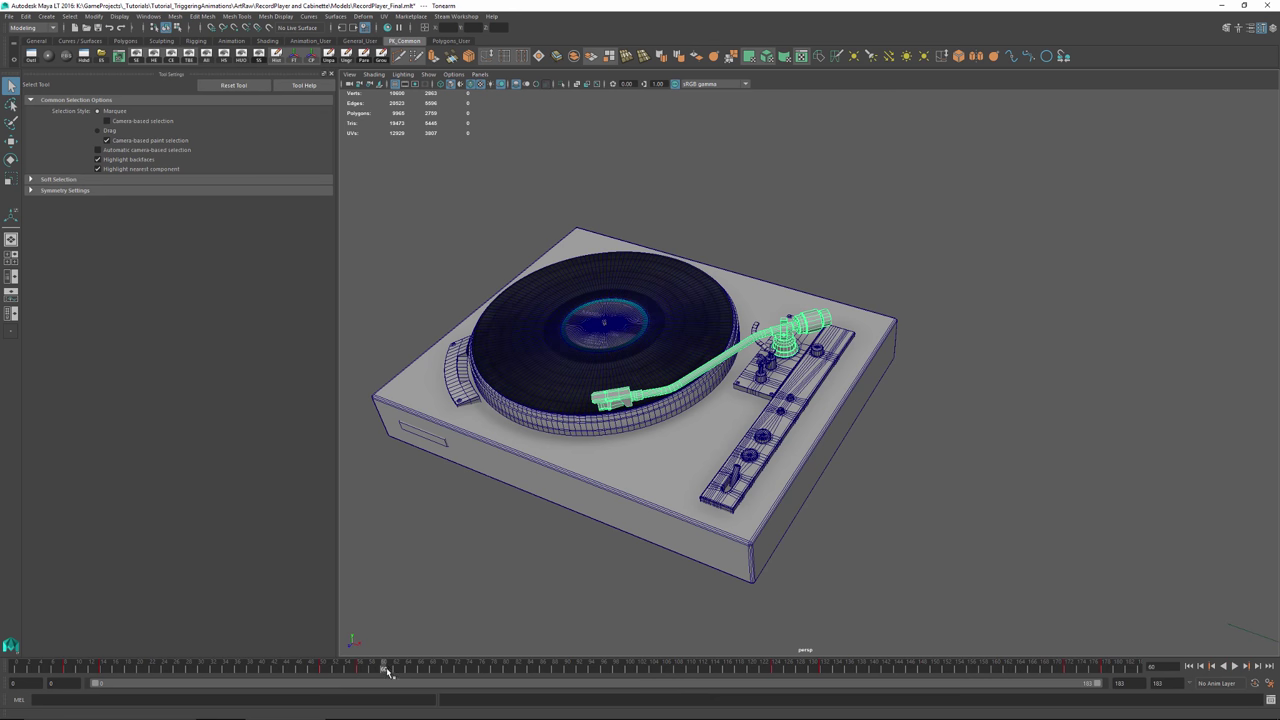
left_click(575, 428)
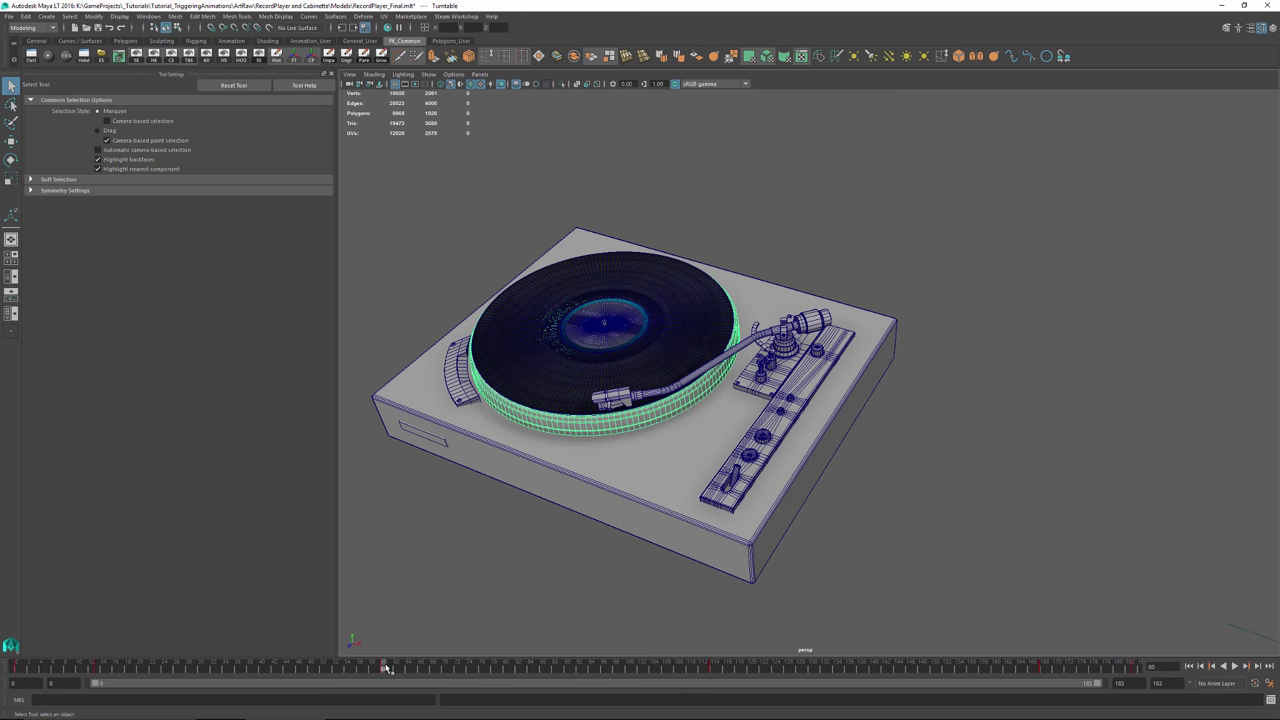
mouse_move(385, 668)
left_mouse_down()
mouse_move(714, 672)
mouse_move(476, 672)
mouse_move(391, 686)
mouse_move(715, 687)
mouse_move(18, 687)
mouse_move(815, 687)
mouse_move(1151, 703)
left_mouse_up()
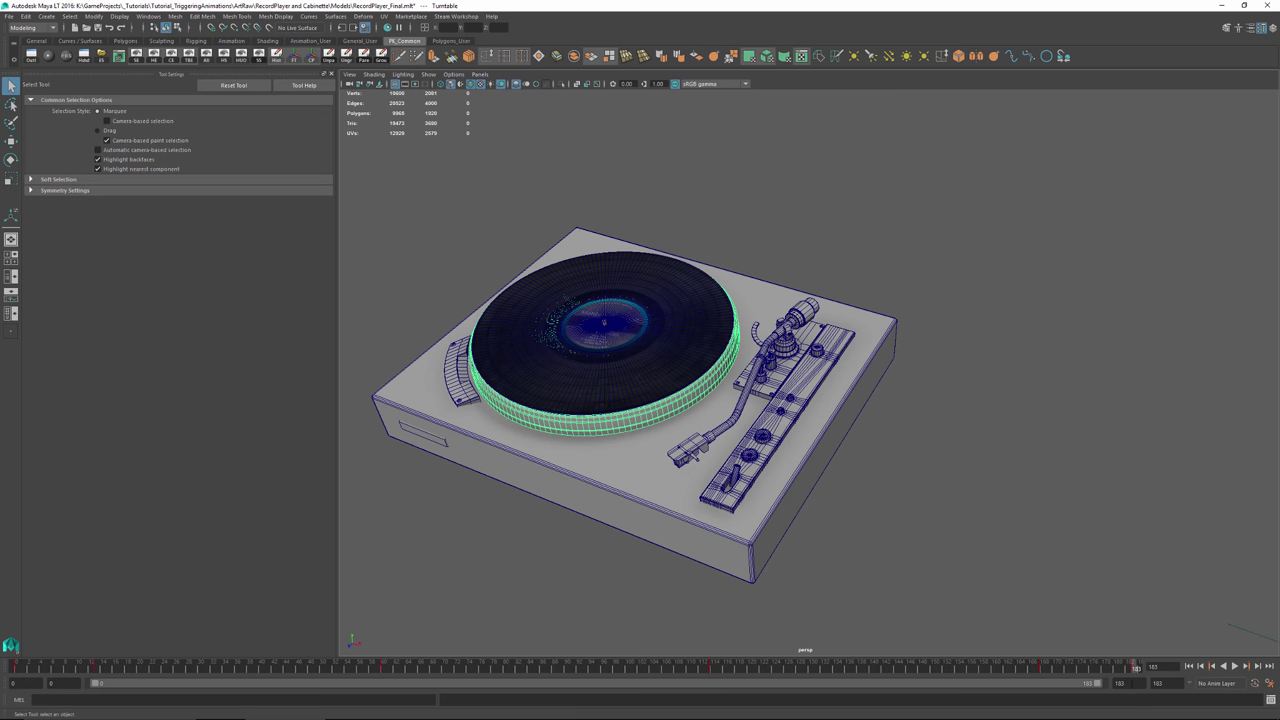
- Examine the turntable's playing section of the timeline between frames 60 and 114
mouse_move(1140, 688)
left_mouse_down()
mouse_move(381, 688)
mouse_move(715, 688)
mouse_move(463, 681)
left_mouse_up()
left_click_drag(394, 680, 386, 679)
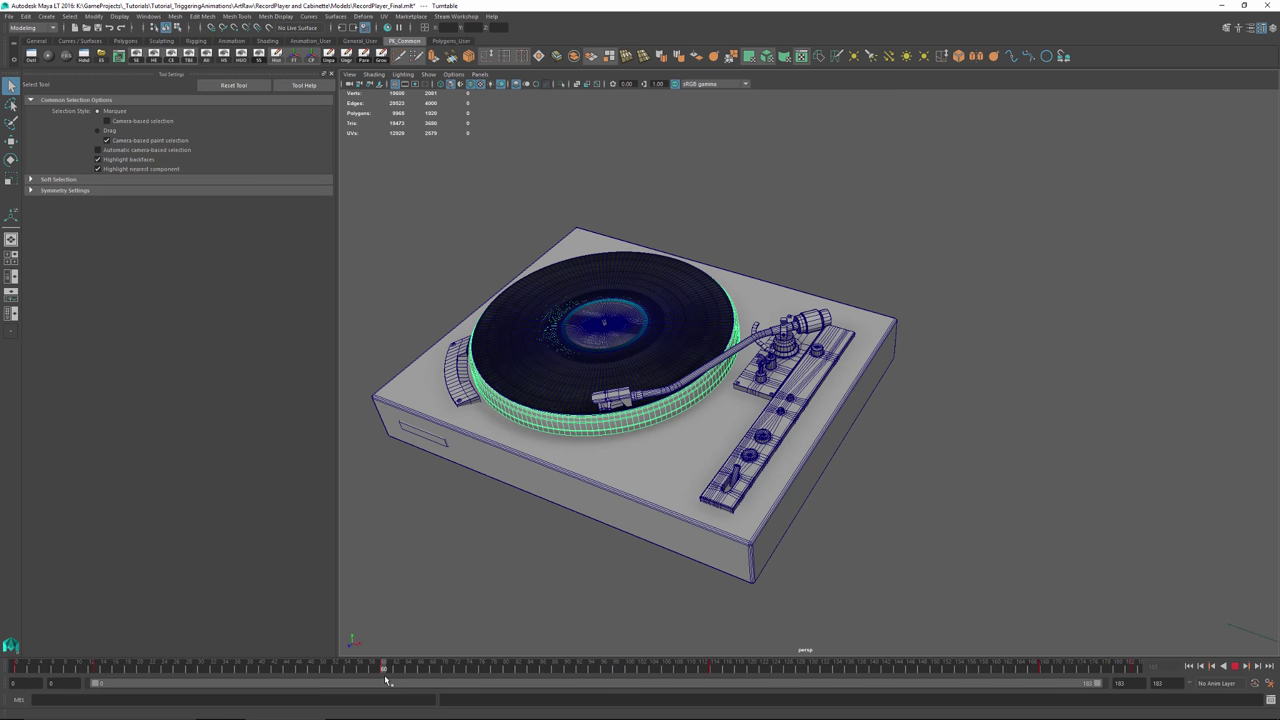
mouse_move(386, 680)
left_mouse_down()
mouse_move(740, 690)
mouse_move(416, 686)
mouse_move(711, 689)
mouse_move(548, 683)
left_mouse_up()
mouse_move(457, 668)
left_mouse_down()
mouse_move(372, 670)
mouse_move(1150, 716)
mouse_move(691, 669)
mouse_move(716, 684)
mouse_move(713, 668)
mouse_move(700, 685)
mouse_move(1146, 705)
mouse_move(371, 686)
mouse_move(389, 686)
left_mouse_up()
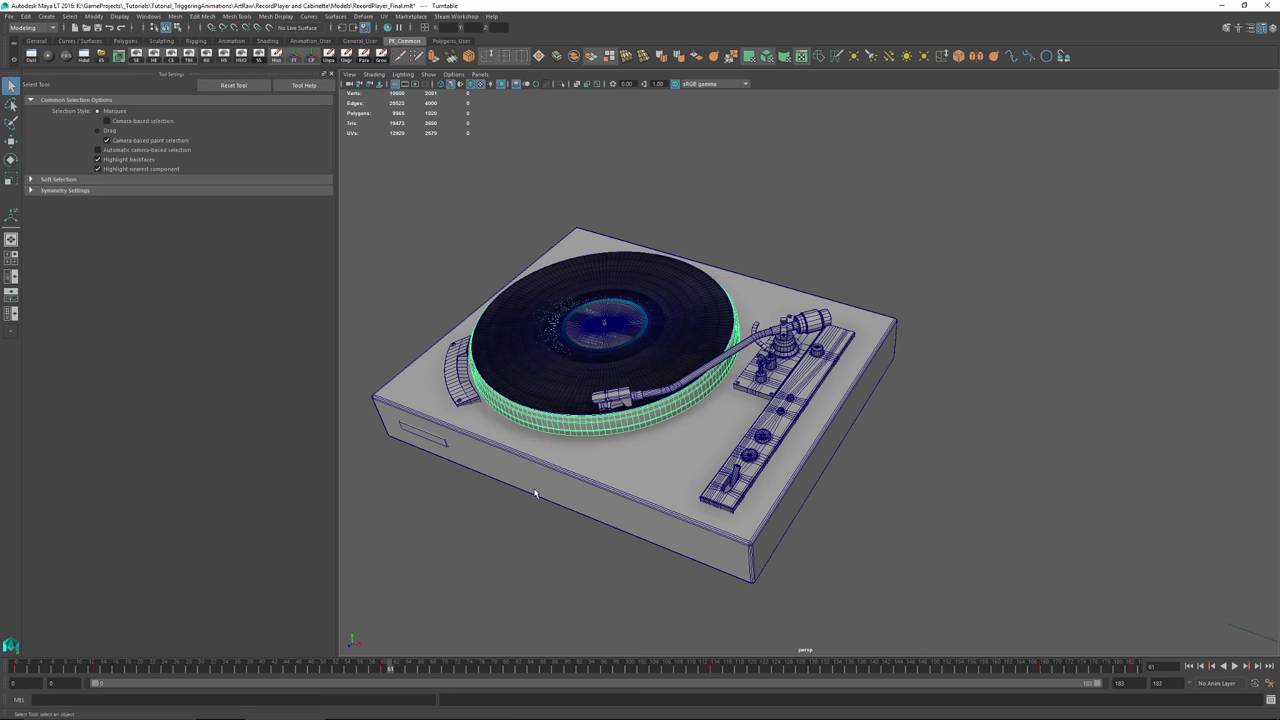
mouse_move(388, 670)
left_mouse_down()
mouse_move(711, 692)
mouse_move(708, 670)
mouse_move(1143, 686)
mouse_move(715, 684)
left_mouse_up()
- Review the Record_Start, Record_Play and Record_Stop clips in the Game Exporter, close it and deselect the turntable
left_click(9, 17)
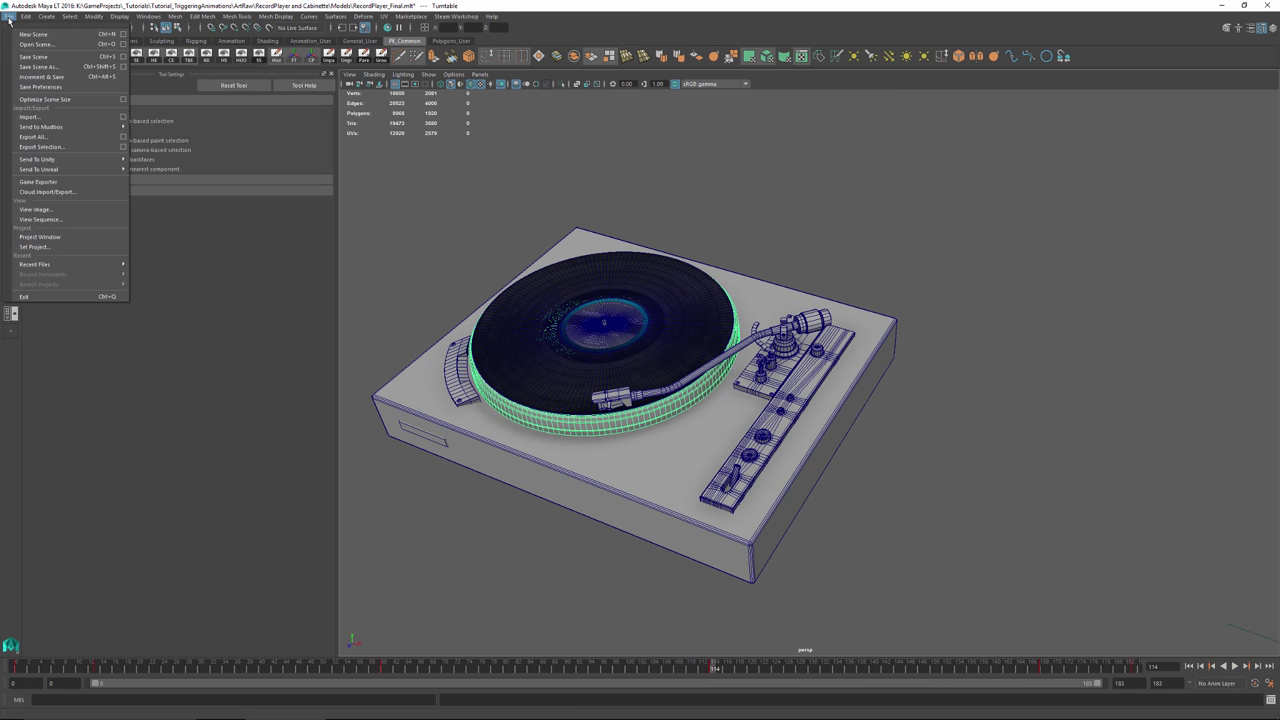
left_click(38, 182)
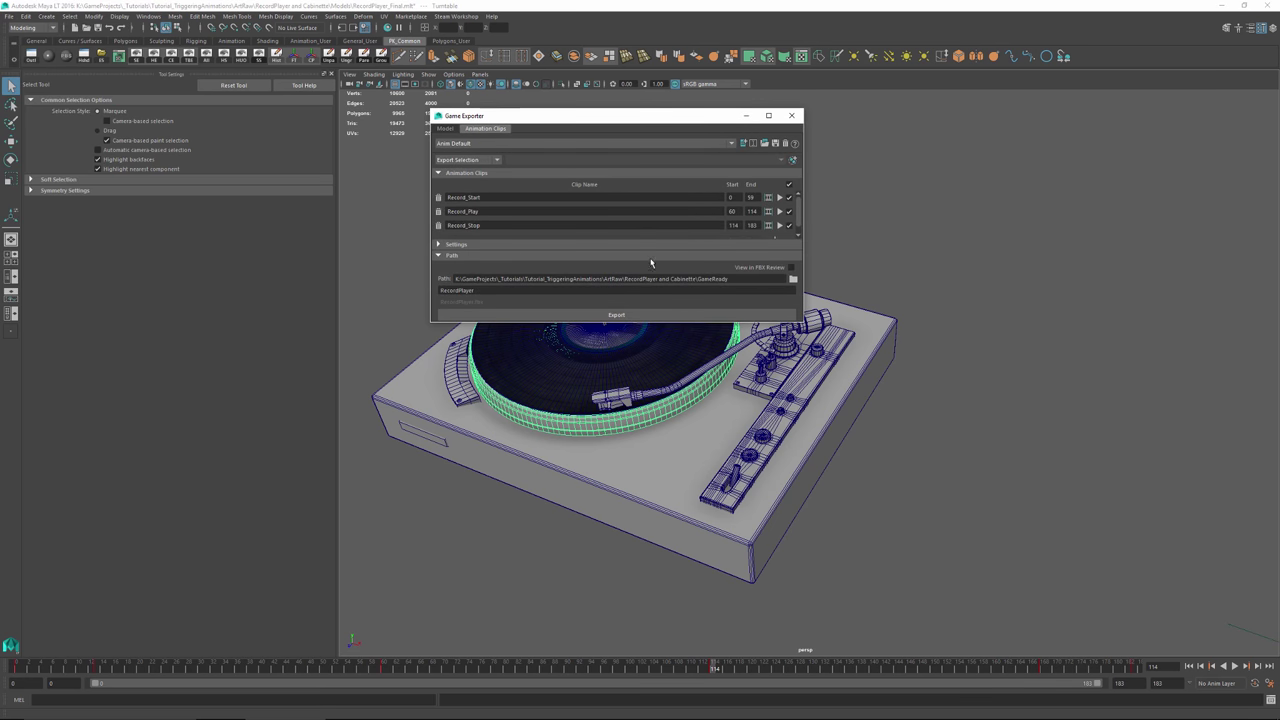
left_click(494, 200)
left_click(791, 115)
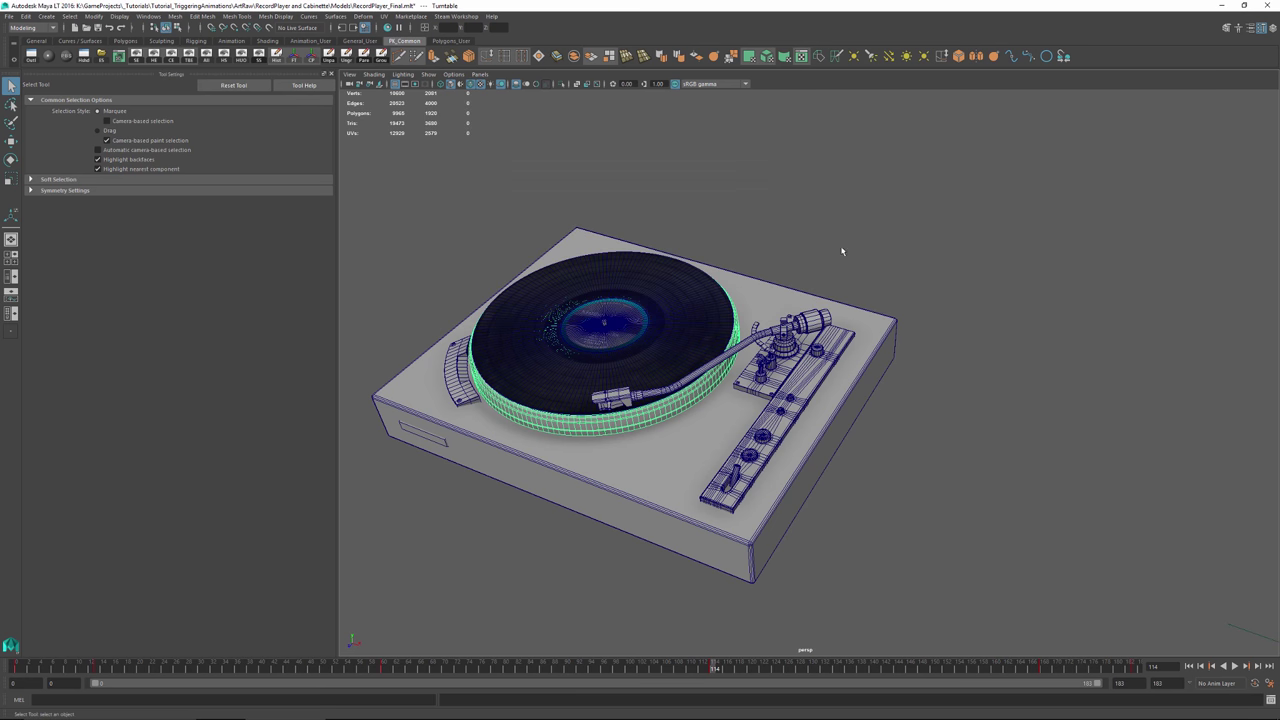
left_click(848, 192)
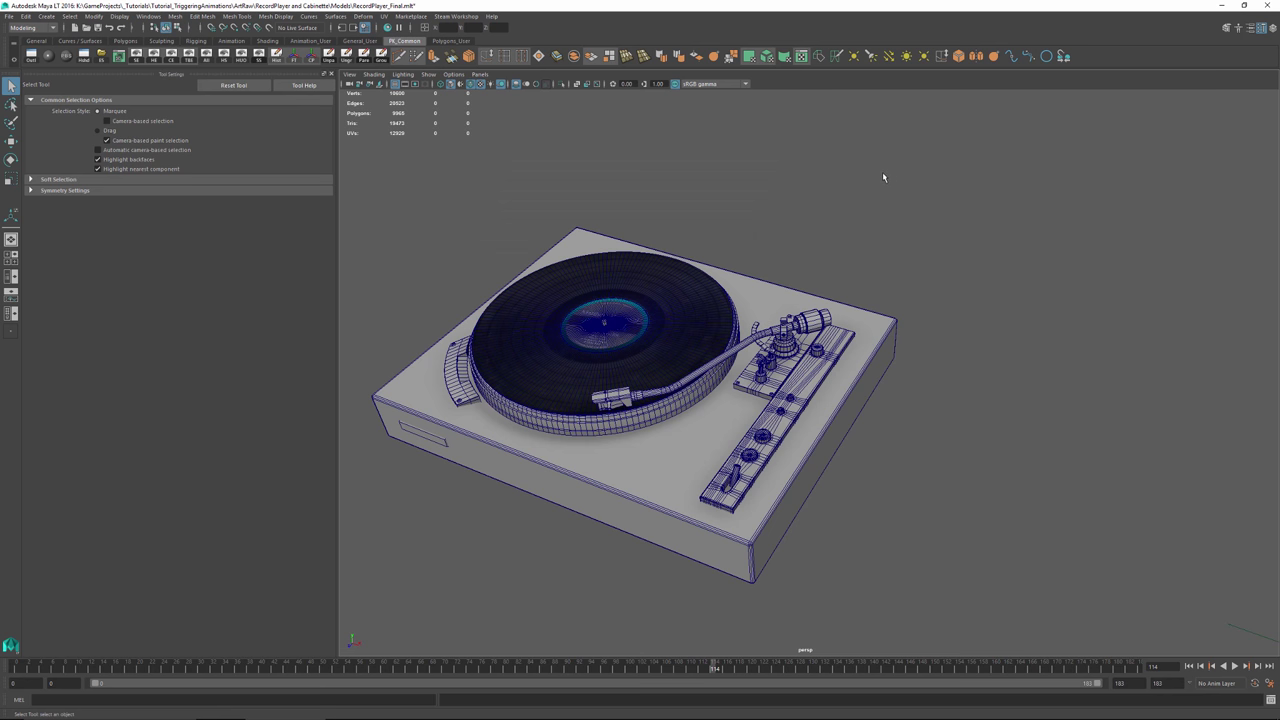
- Switch to the Stingray Editor and preview the Record_Play, Record_Start and Record_Stop clips and the RecordPlayer animation controller
left_click_drag(601, 363, 645, 362, "alt")
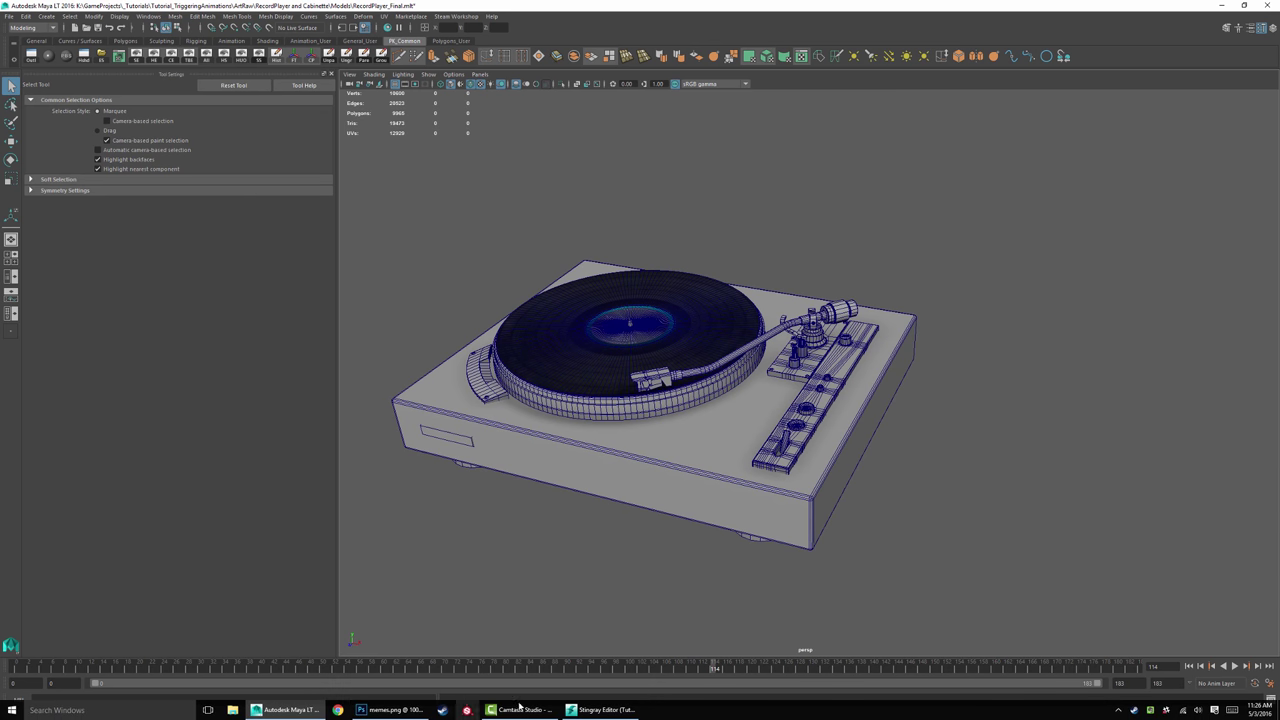
left_click(606, 710)
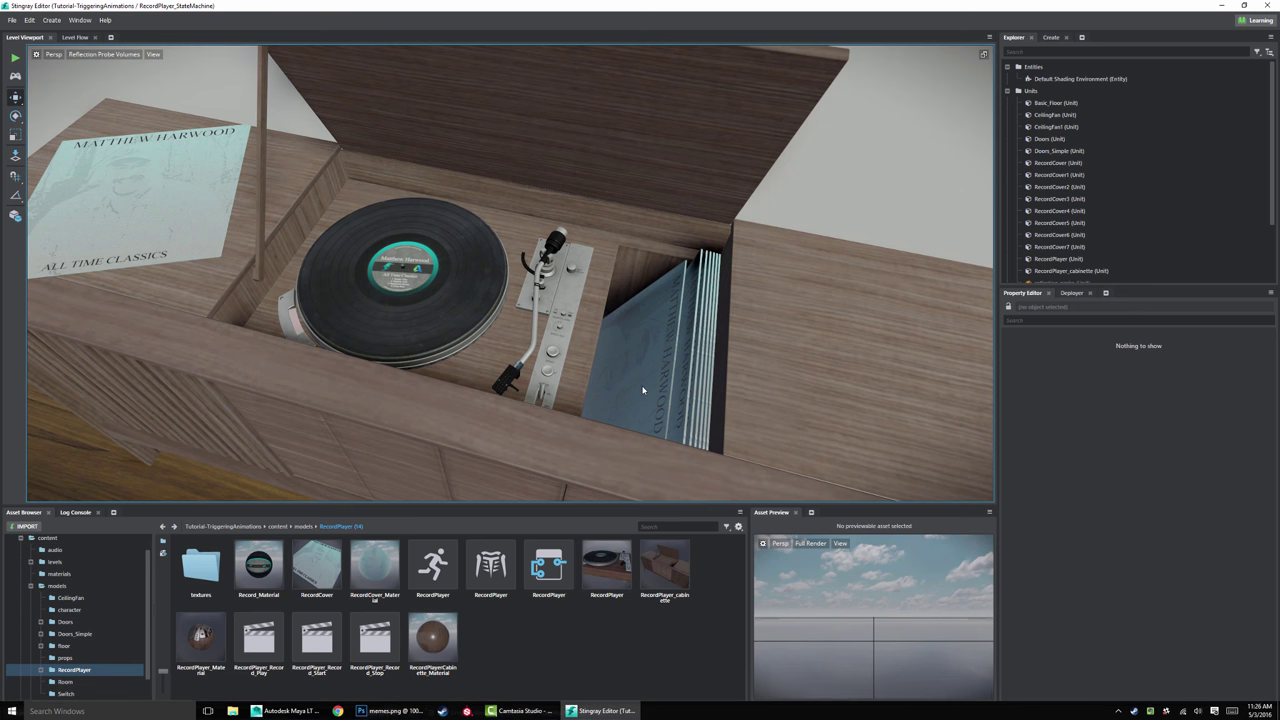
left_click_drag(543, 406, 431, 399, "alt")
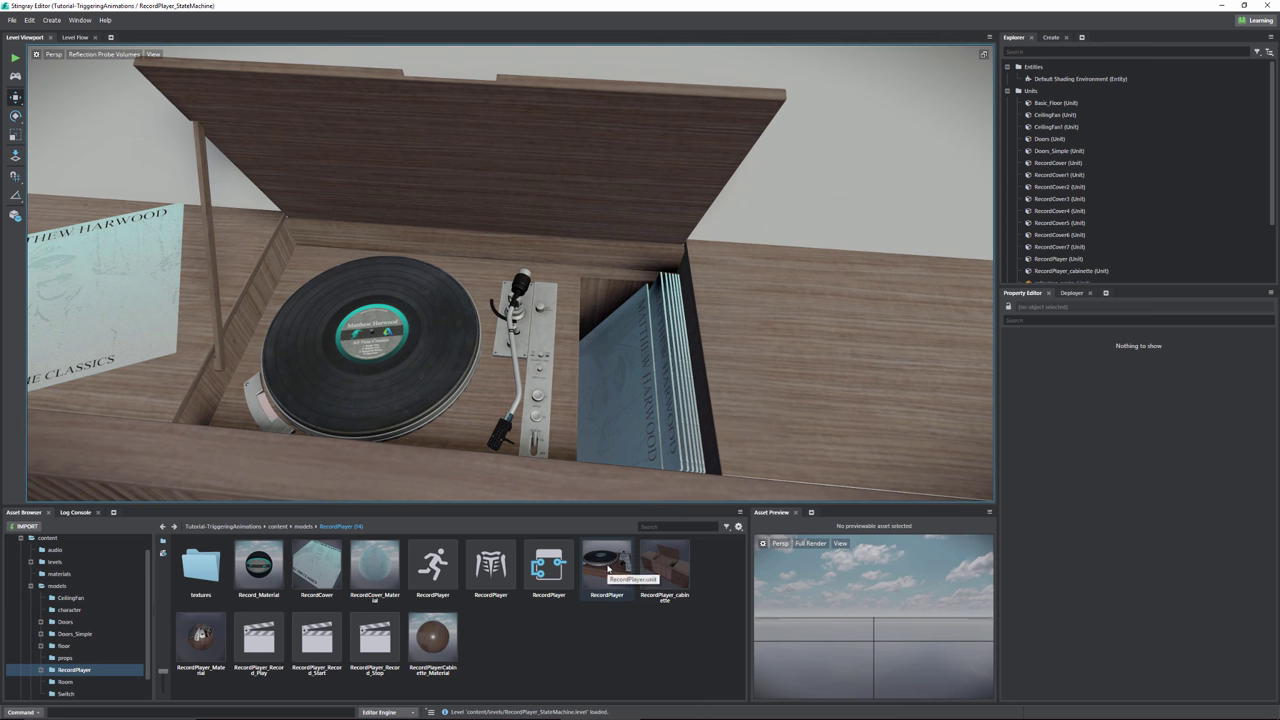
left_click(607, 566)
left_click(258, 640)
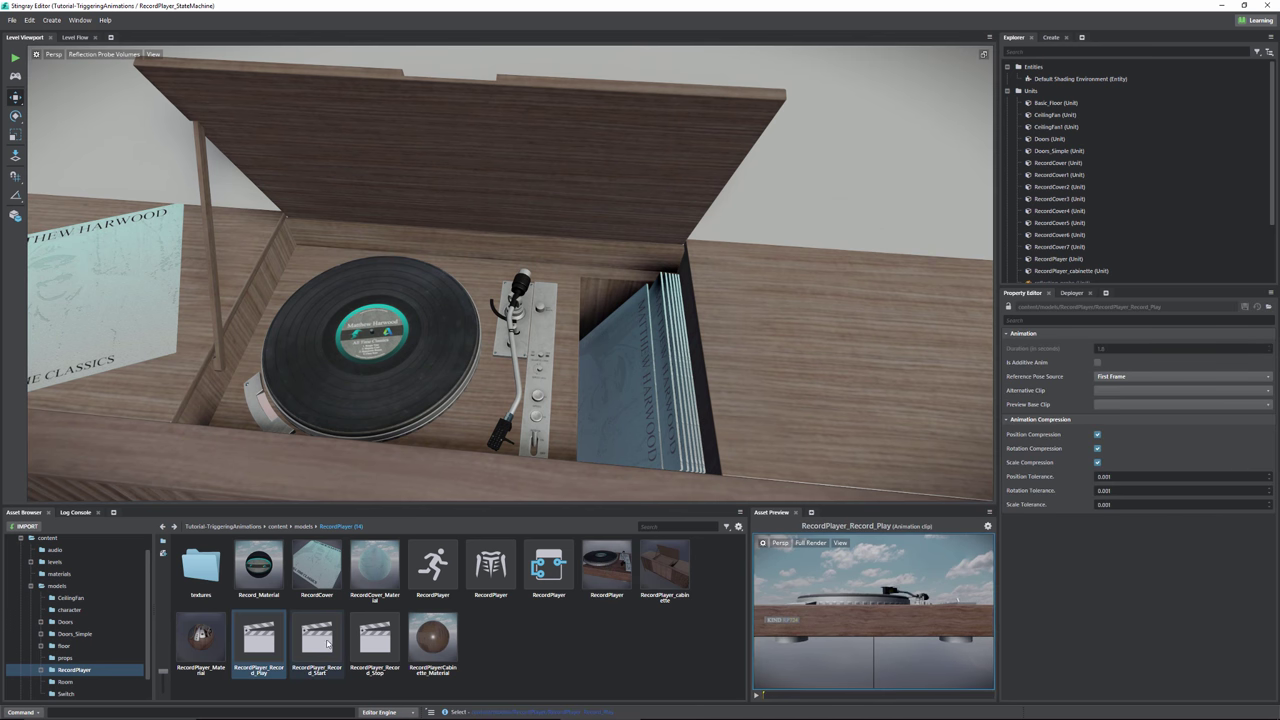
left_click(317, 640)
left_click(387, 654)
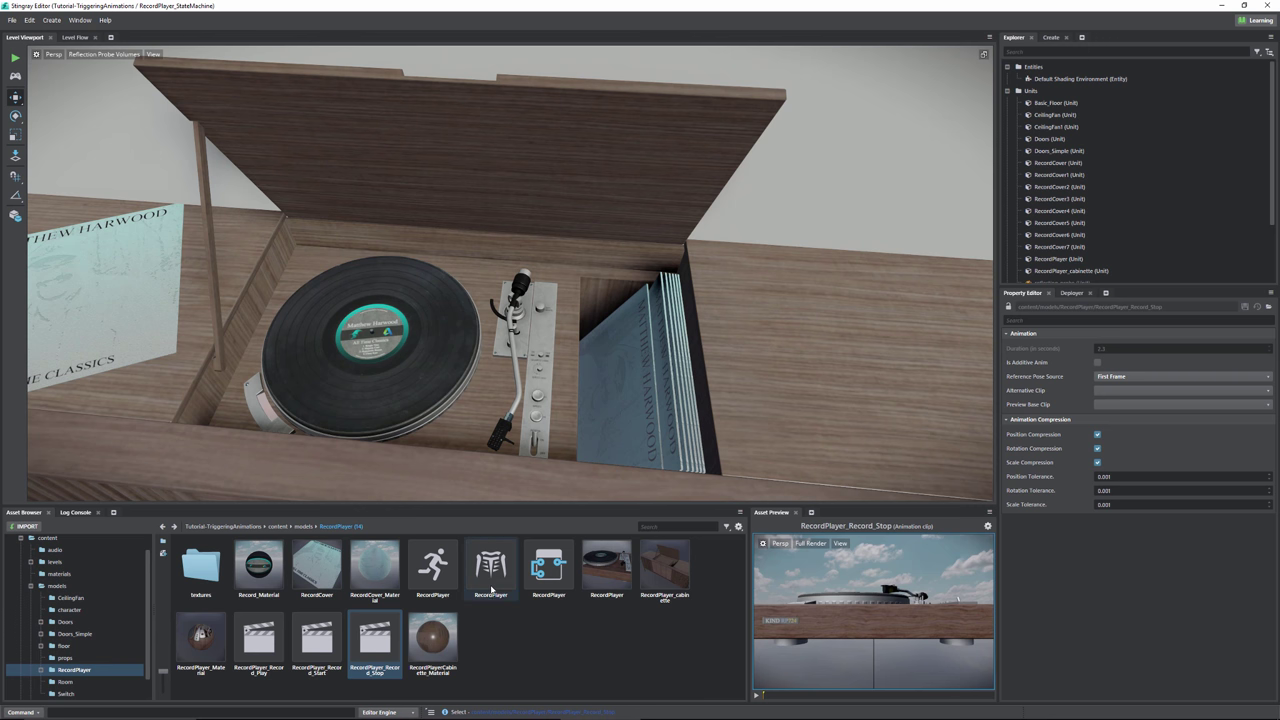
left_click(428, 568)
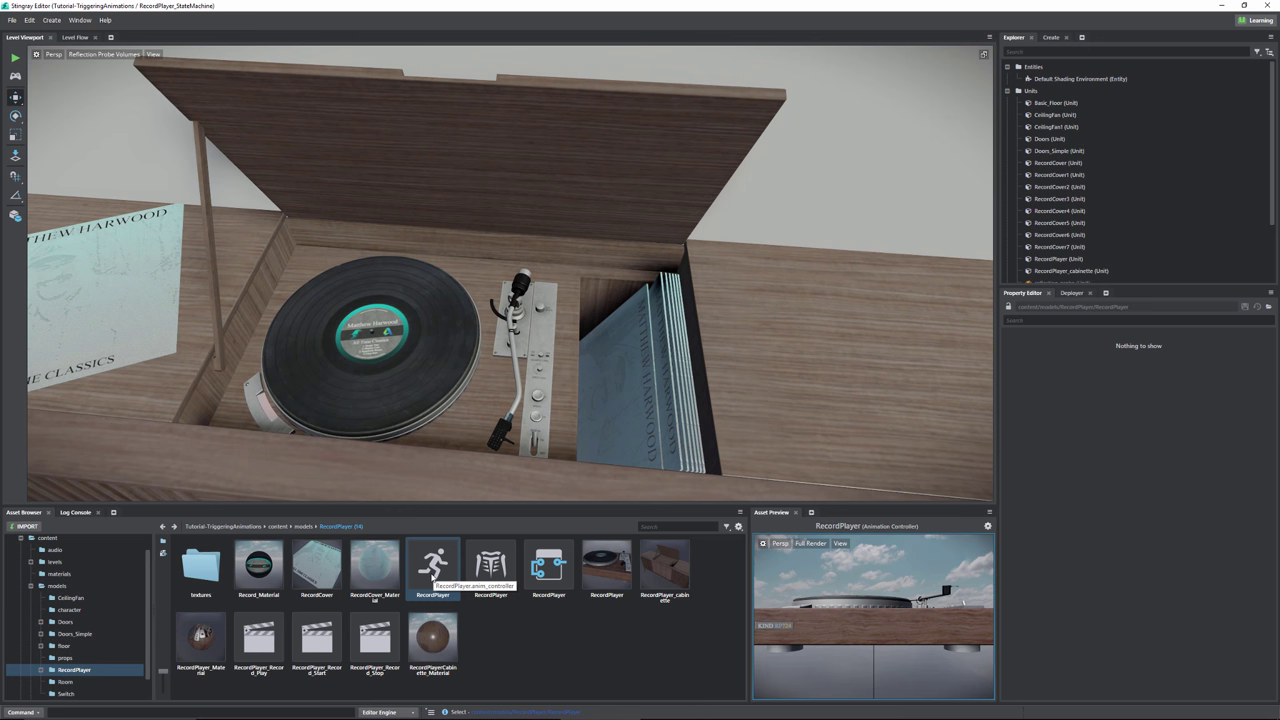
right_click(499, 624)
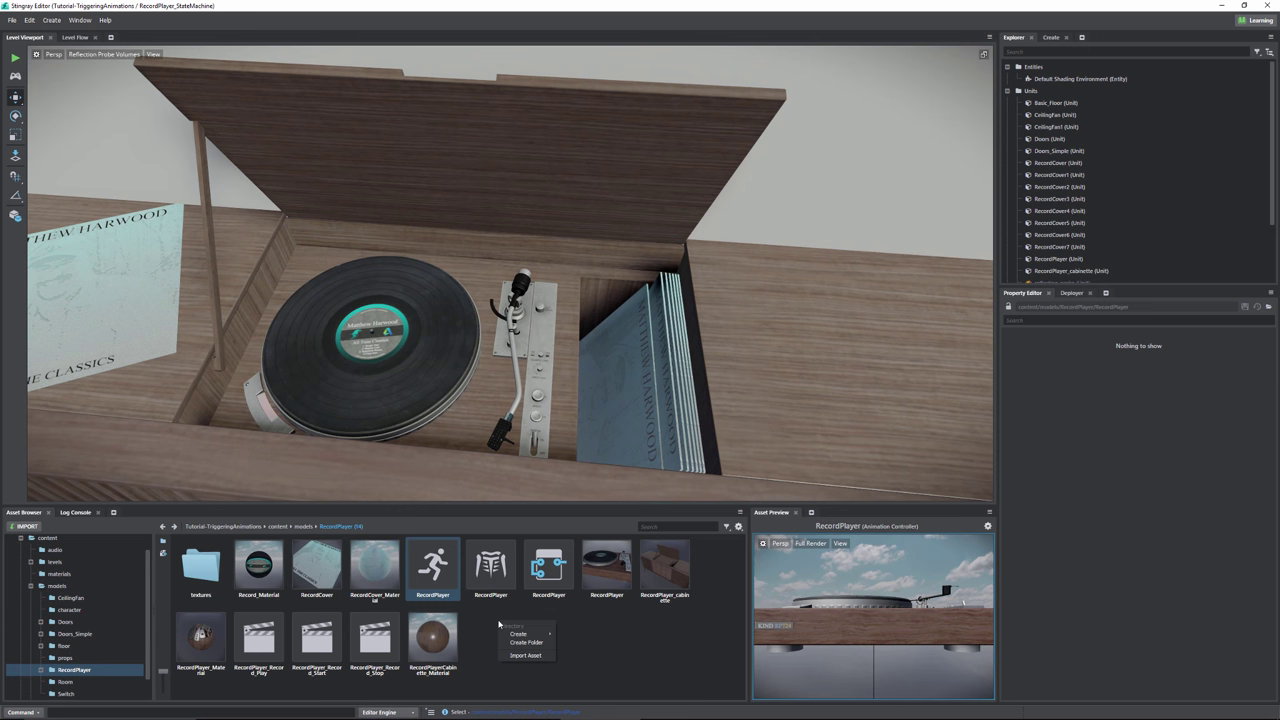
mouse_move(527, 635)
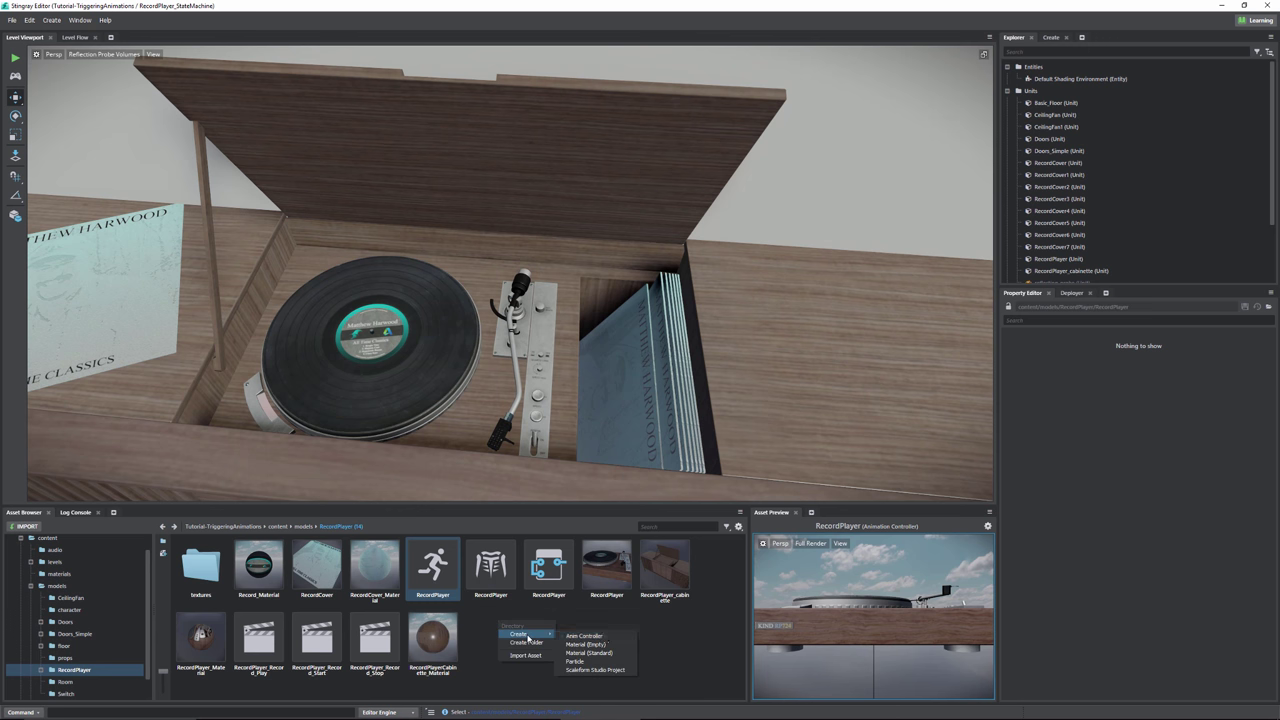
left_click(604, 636)
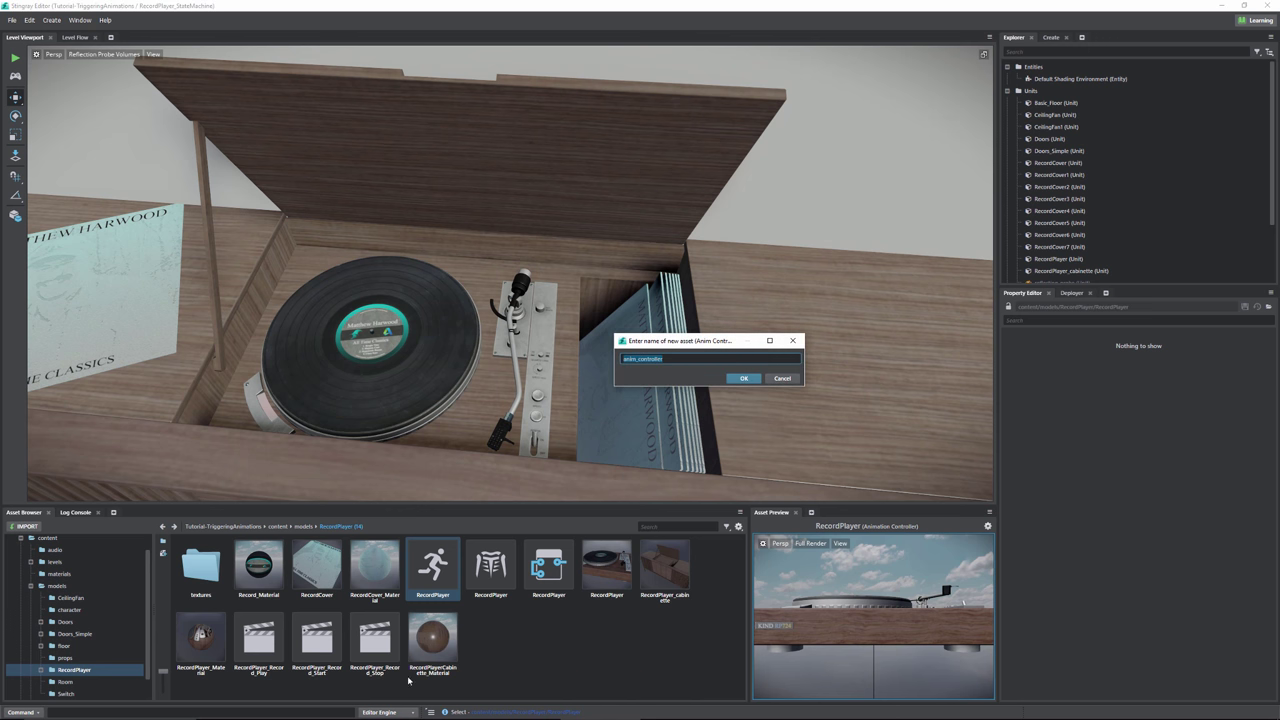
left_click(782, 378)
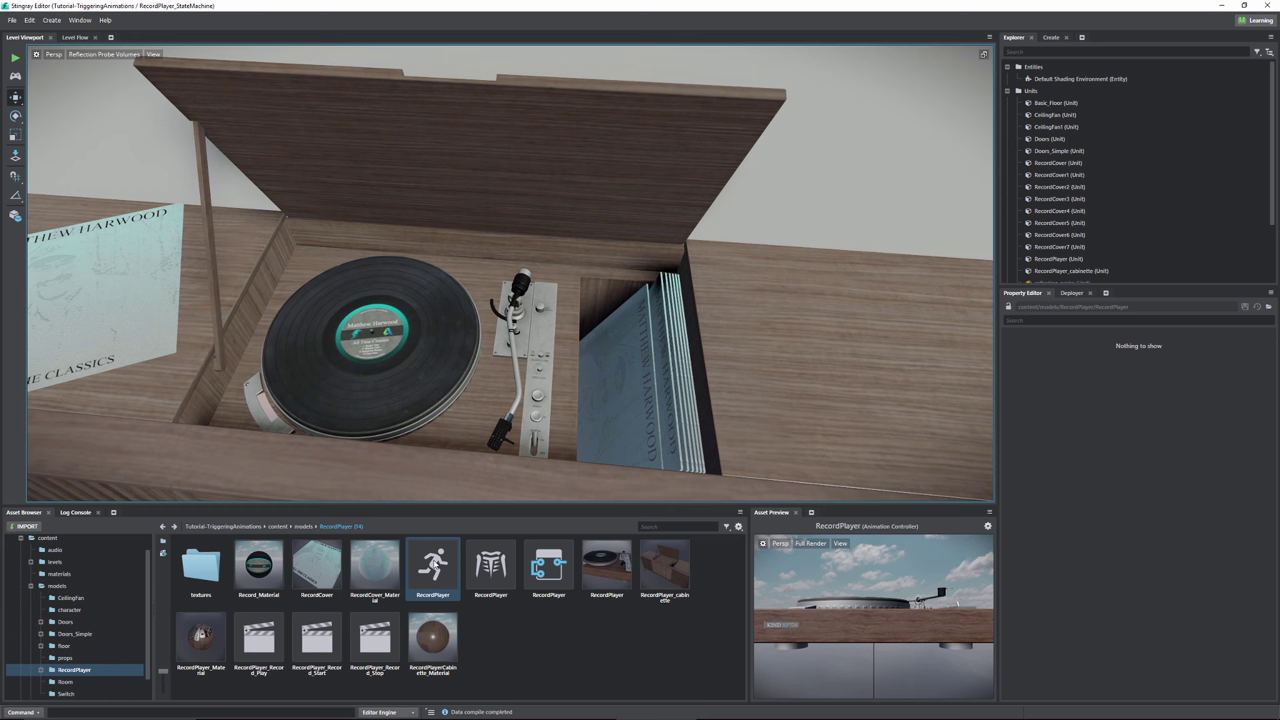
- Open the RecordPlayer animation controller in its editor and examine its complete state graph
double_click(433, 565)
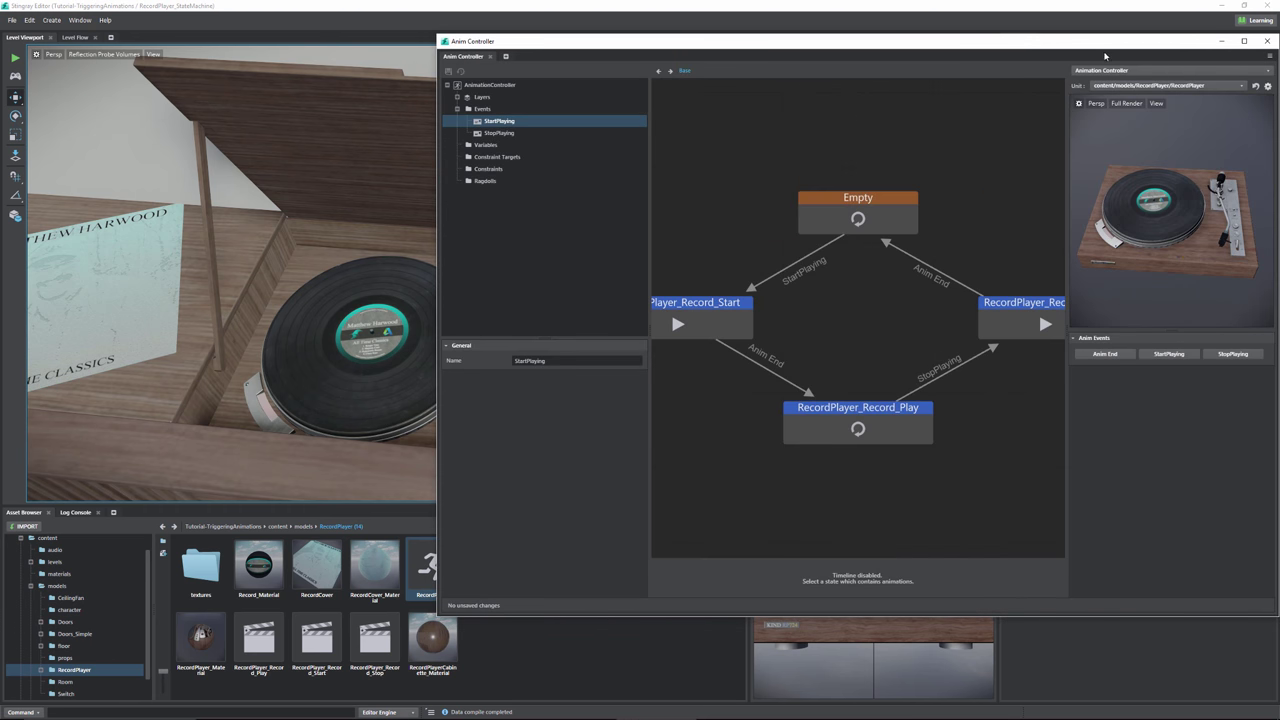
left_click_drag(1108, 46, 826, 82)
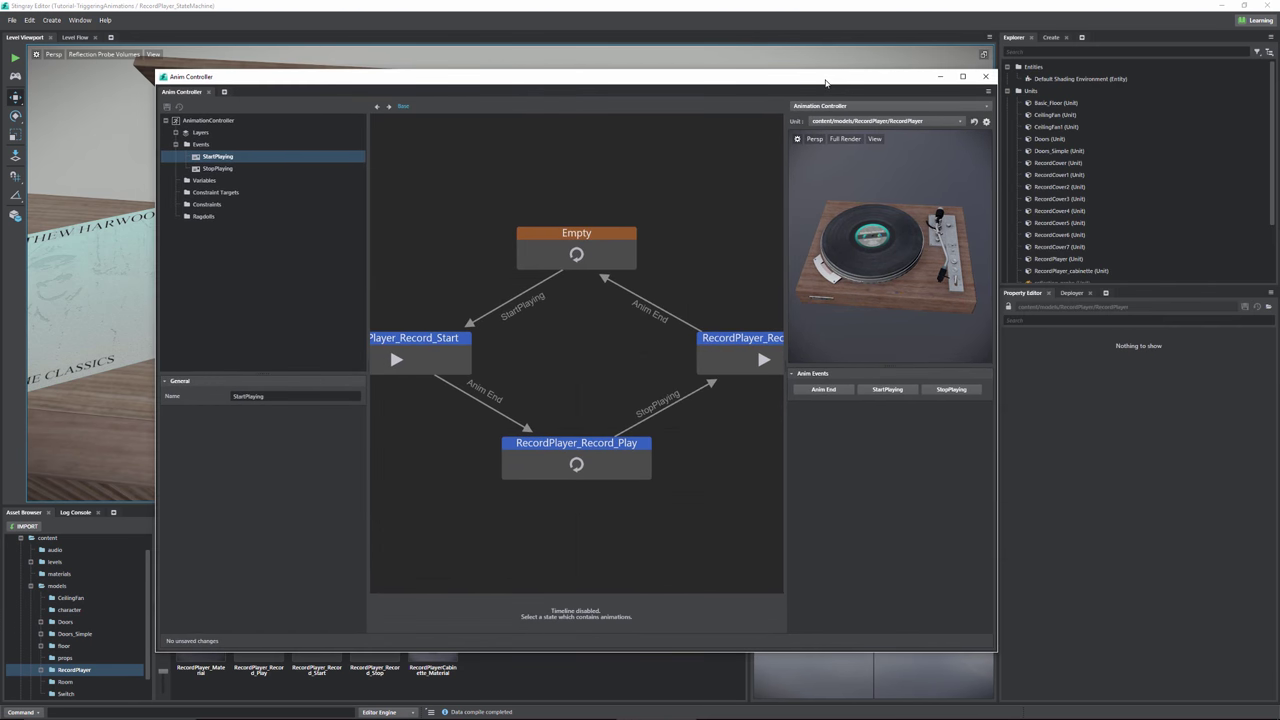
scroll(613, 277, "down", 1)
scroll(613, 277, "down", 2)
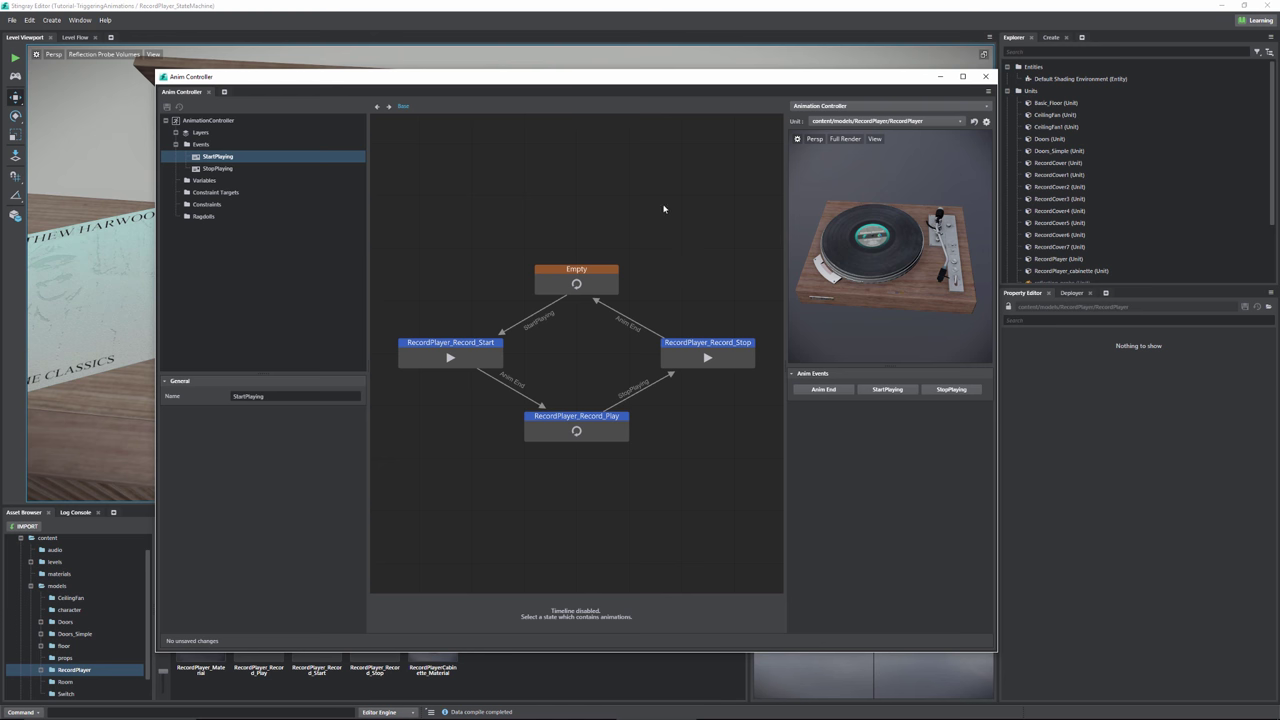
- Review the settings of the Record_Start, Record_Play and Record_Stop states and of the StartPlaying transition leaving the Empty state
left_click(425, 344)
left_click(554, 416)
left_click(705, 354)
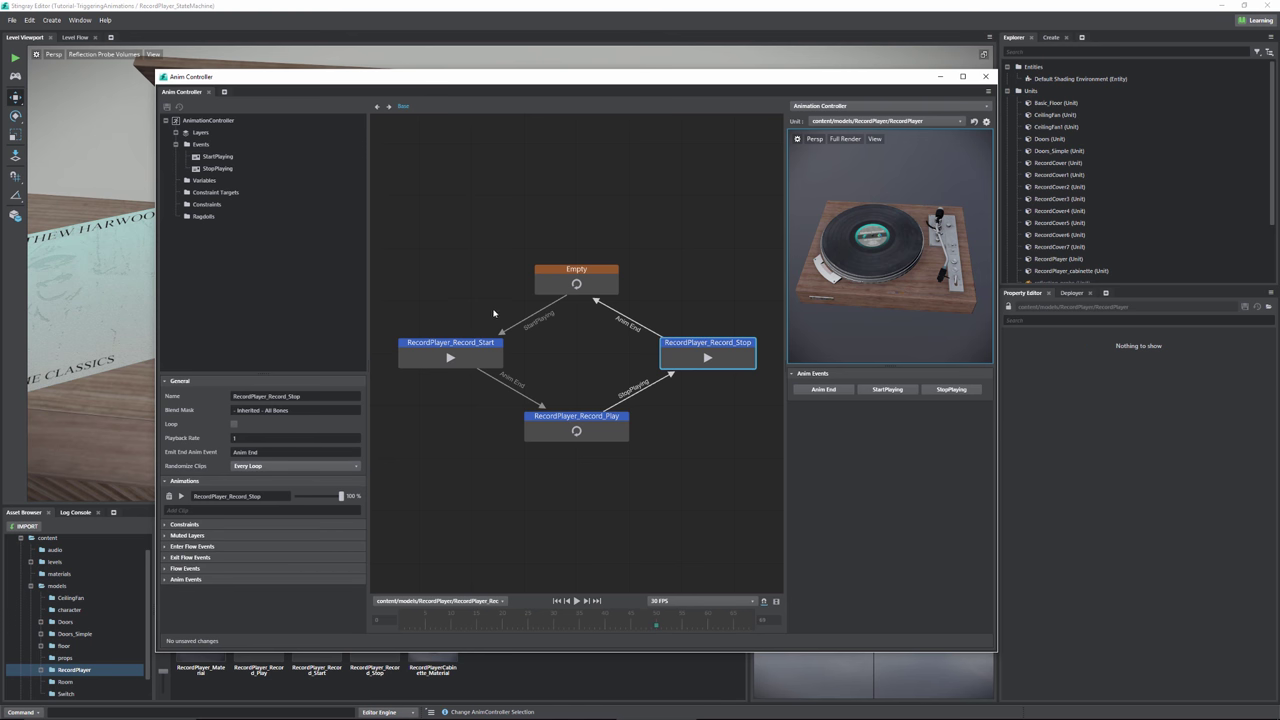
left_click(543, 315)
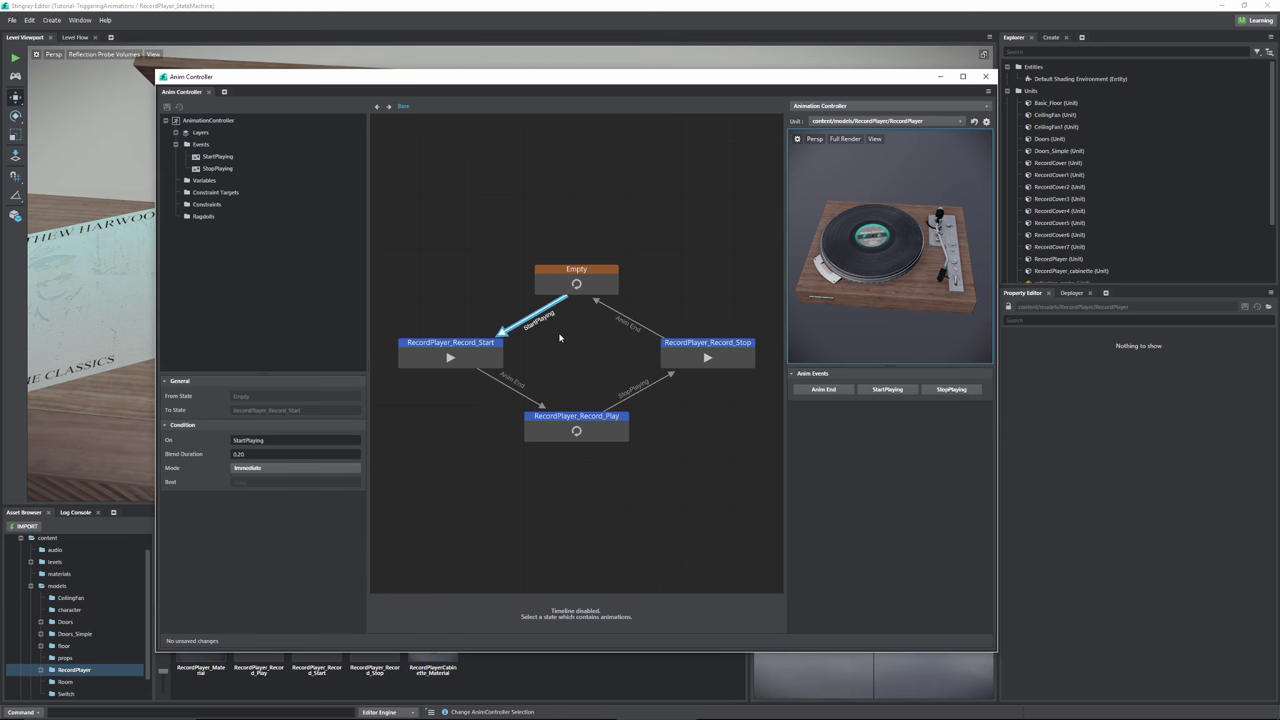
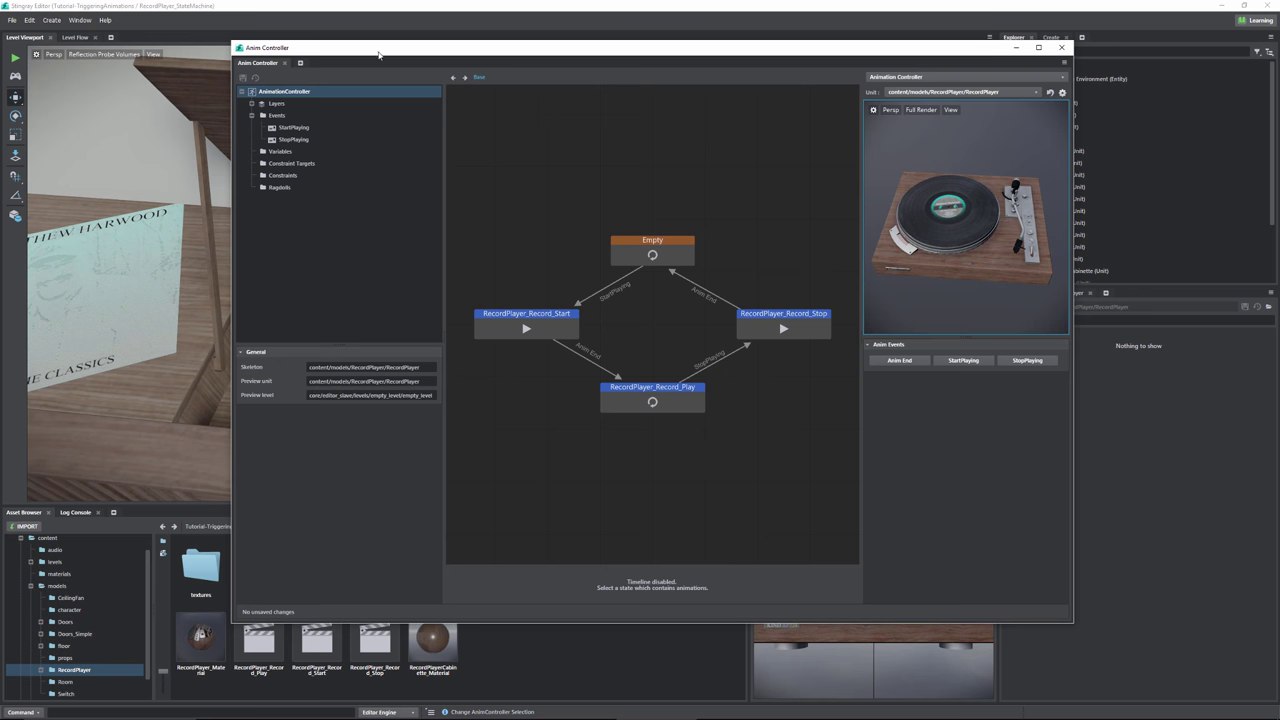
- Switch the controller's preview level to content/levels/main_menu and back to core/editor_slave/levels/empty_level/empty_level
left_click_drag(383, 47, 797, 76)
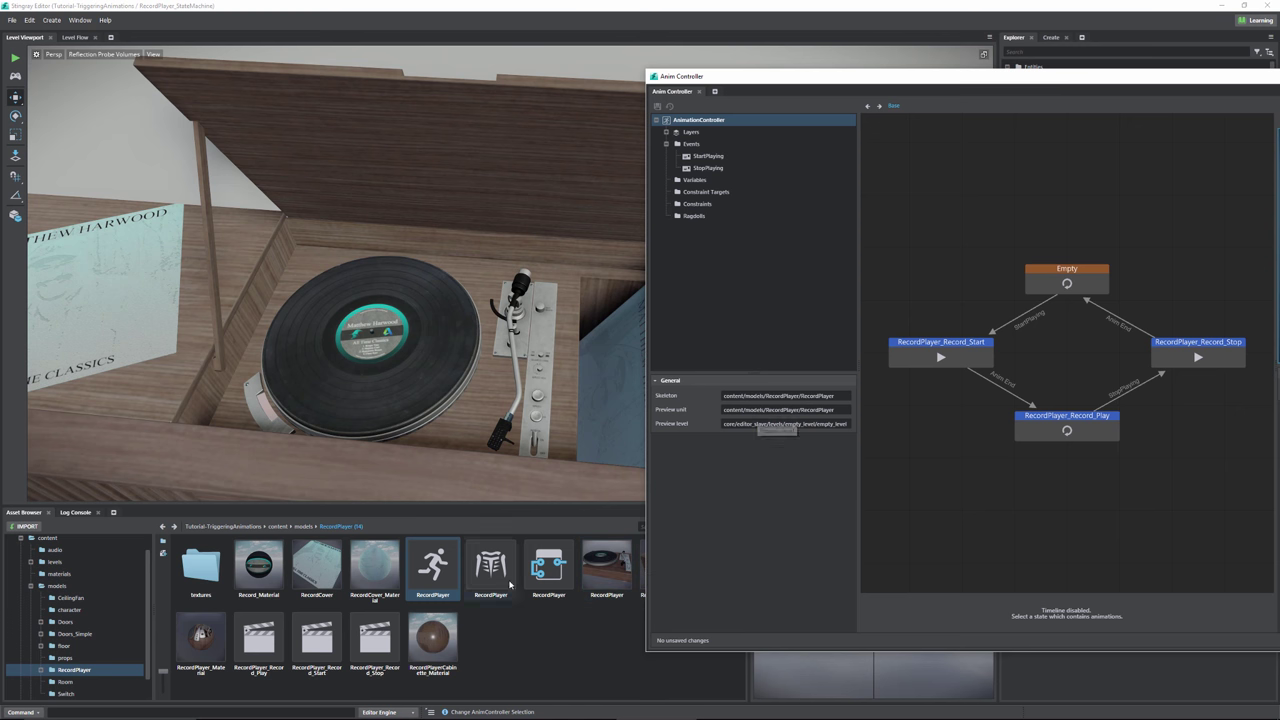
left_click_drag(1155, 69, 612, 67)
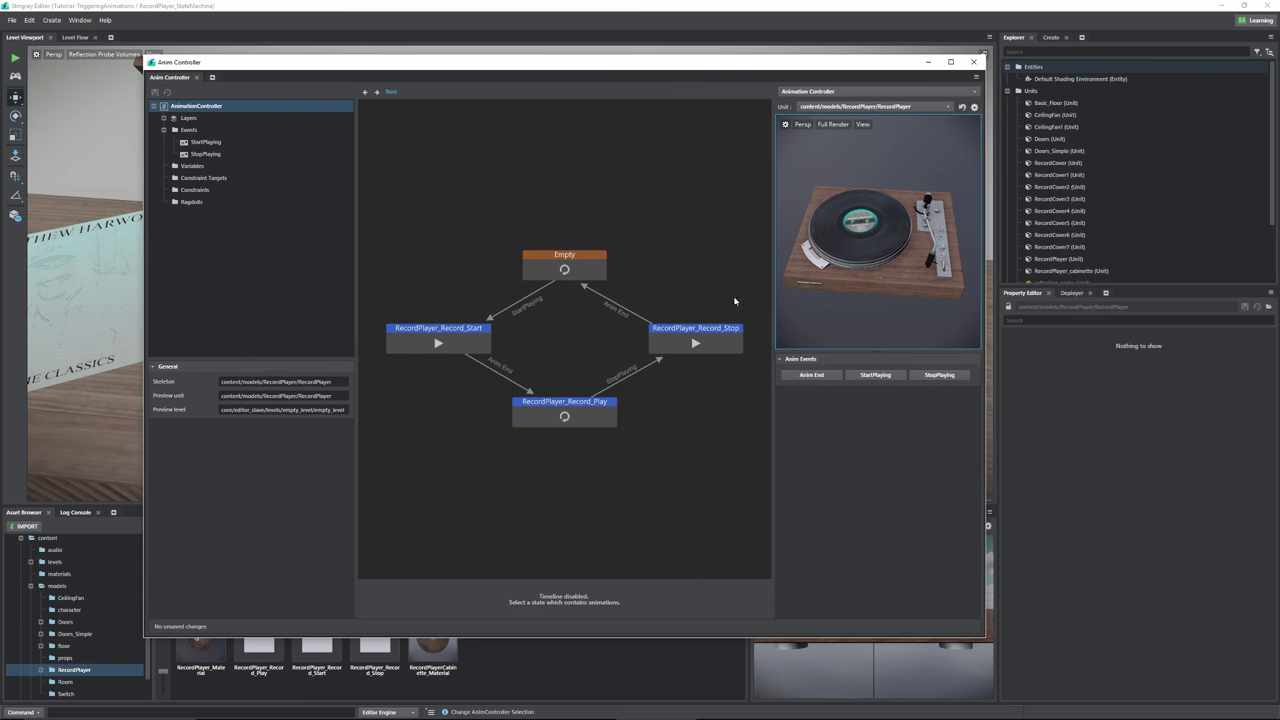
left_click(260, 410)
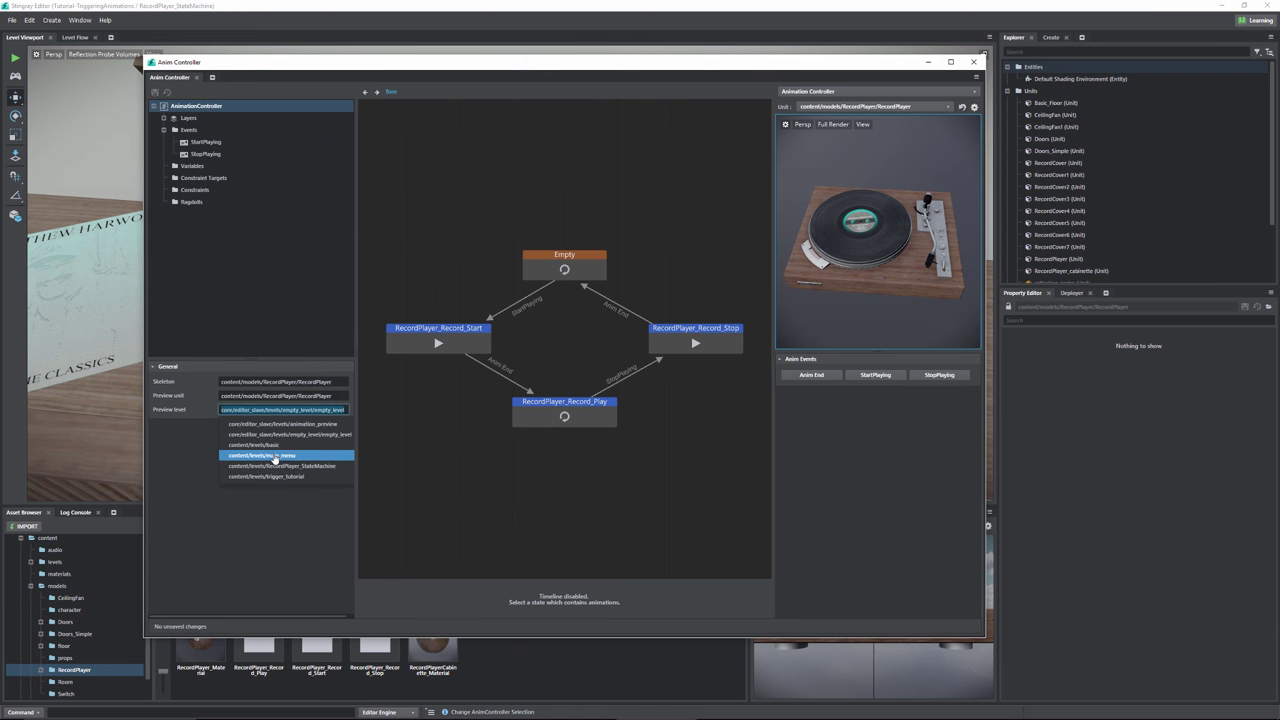
left_click(274, 460)
left_click_drag(860, 250, 902, 268, "alt")
left_click(309, 407)
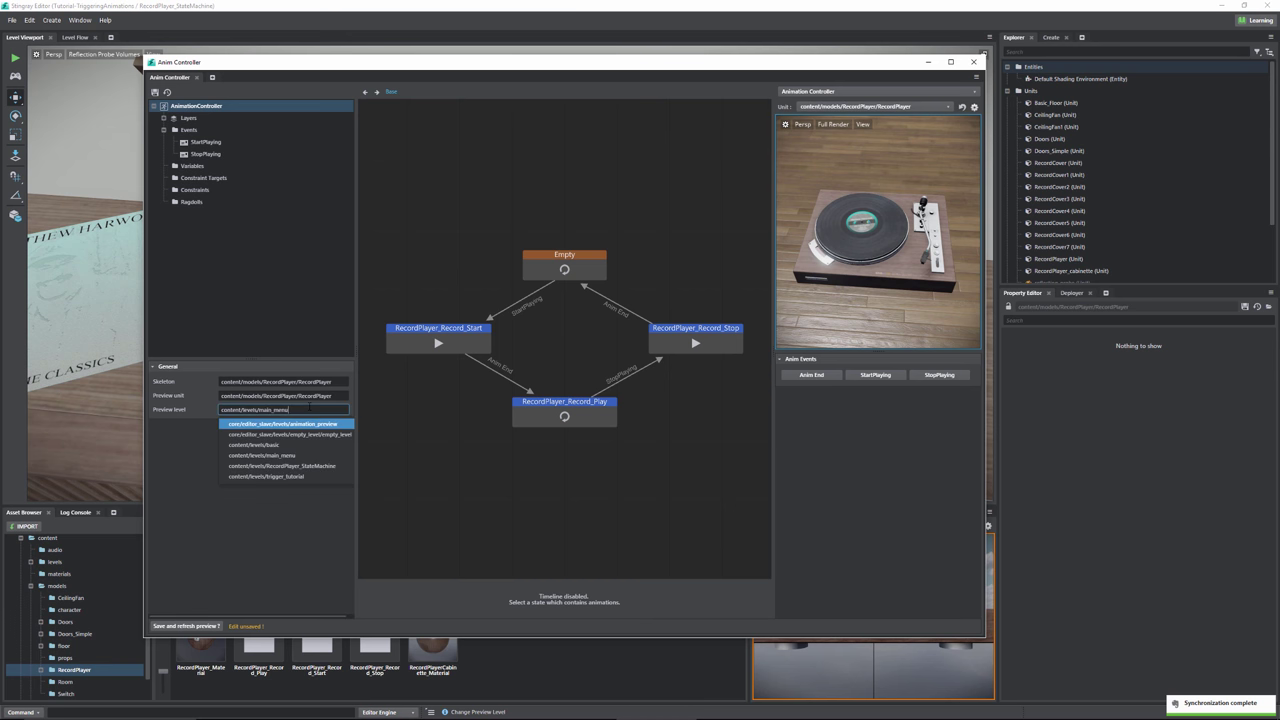
left_click(296, 435)
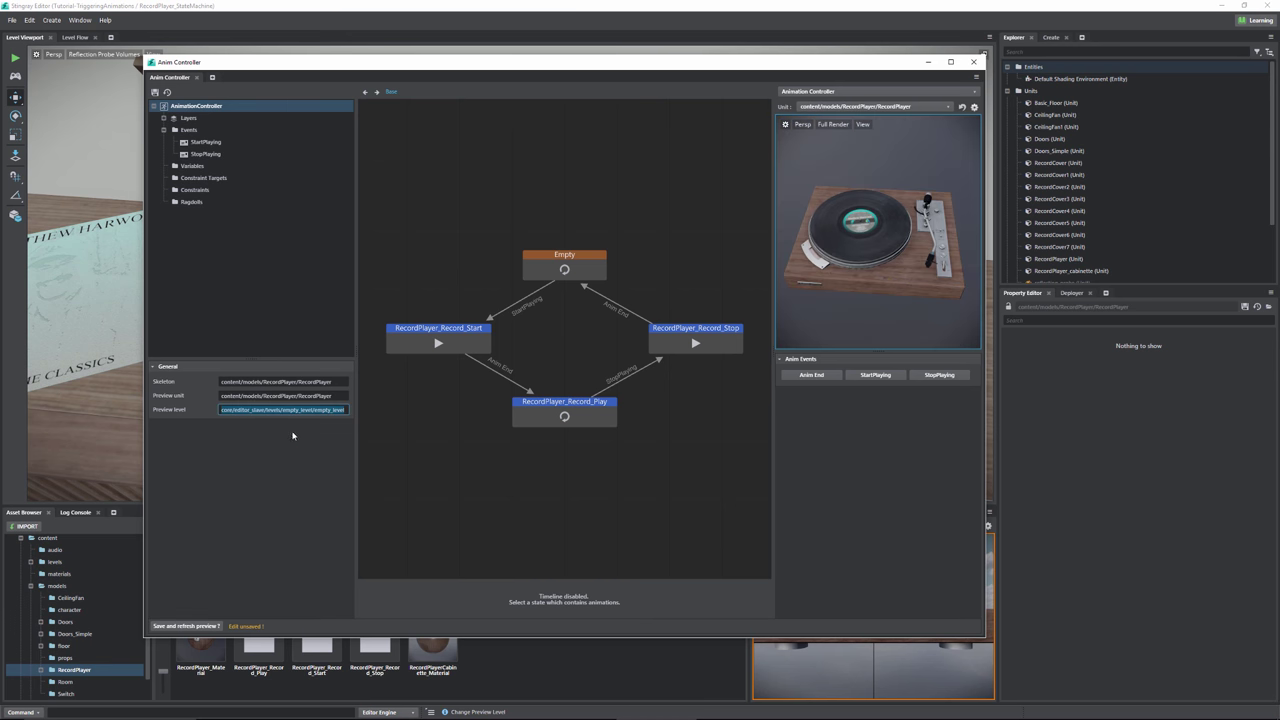
- Check the Update Mode options of the record player's preview viewport
left_click_drag(914, 296, 852, 243, "alt")
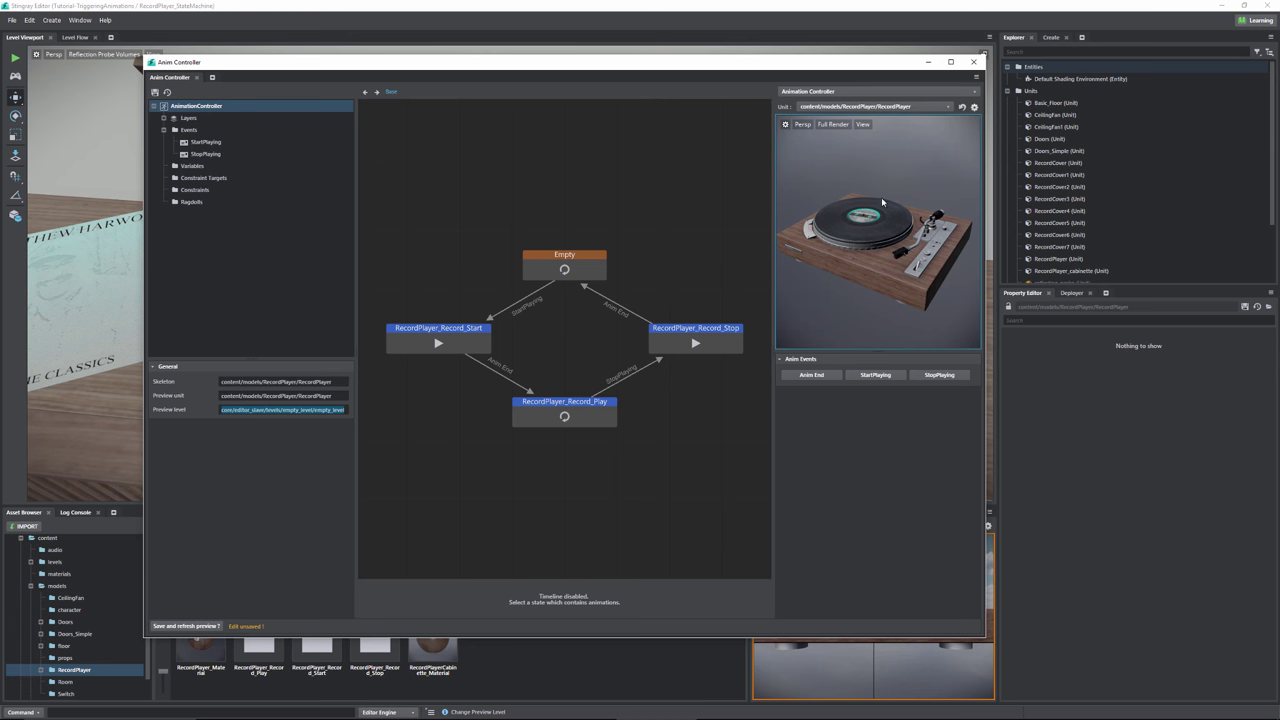
left_click(786, 125)
mouse_move(799, 141)
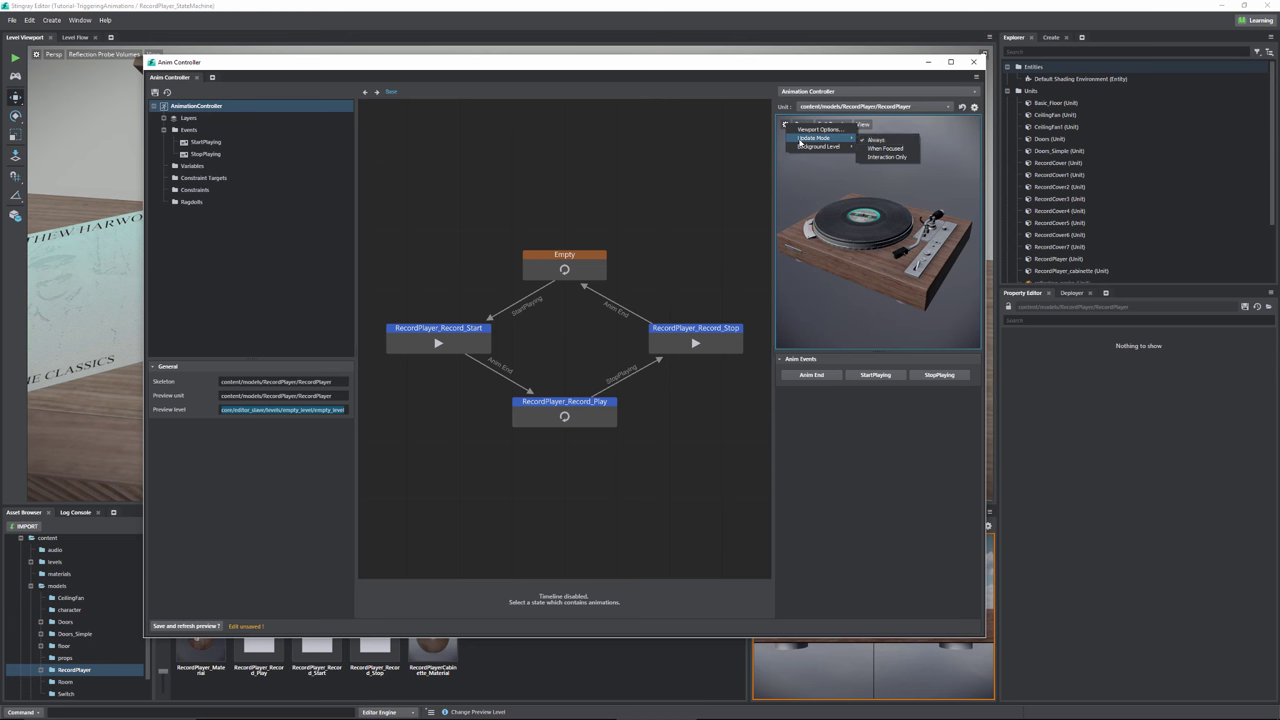
left_click(844, 302)
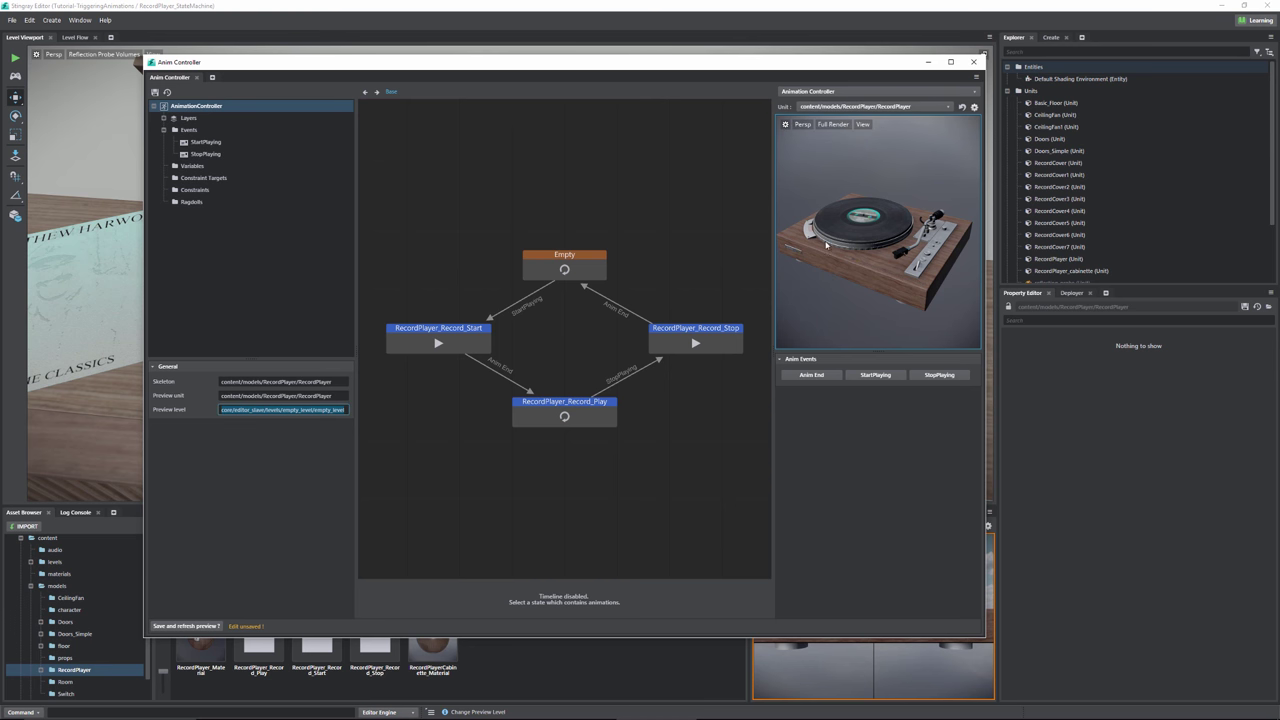
- Test the StartPlaying and StopPlaying events on the record player preview, running the start and stop cycle twice
left_click(874, 376)
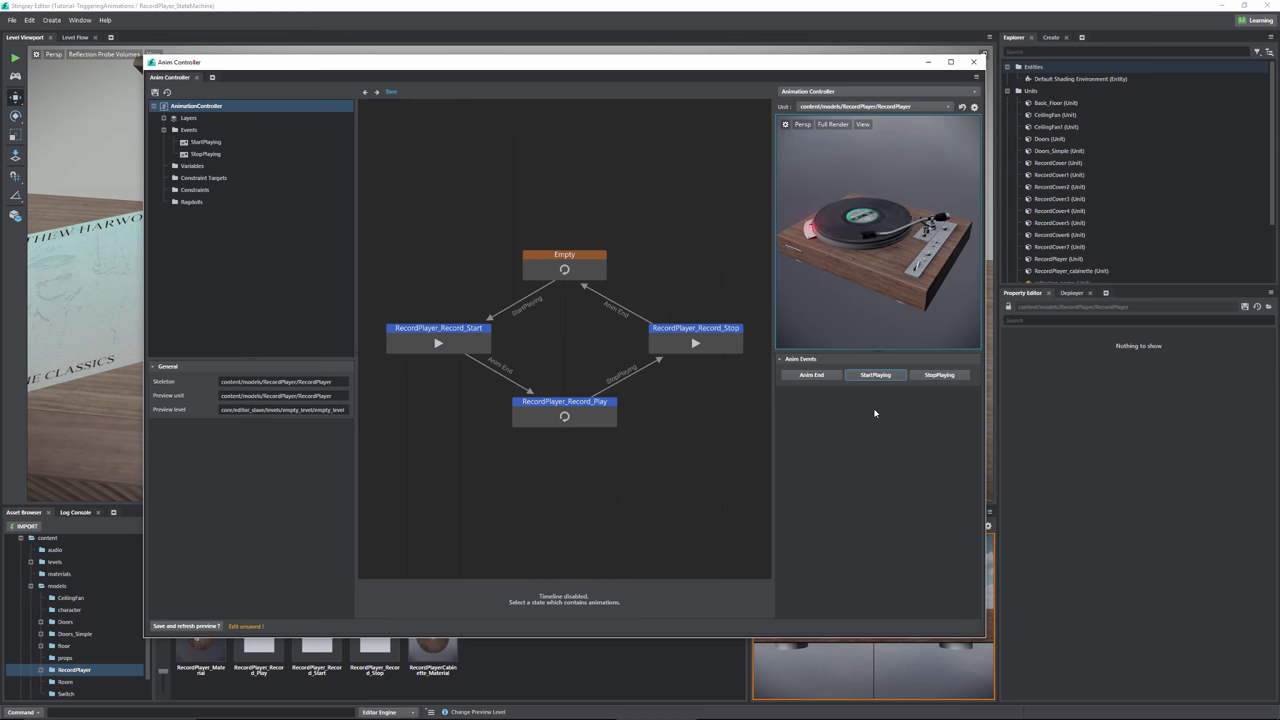
left_click(938, 375)
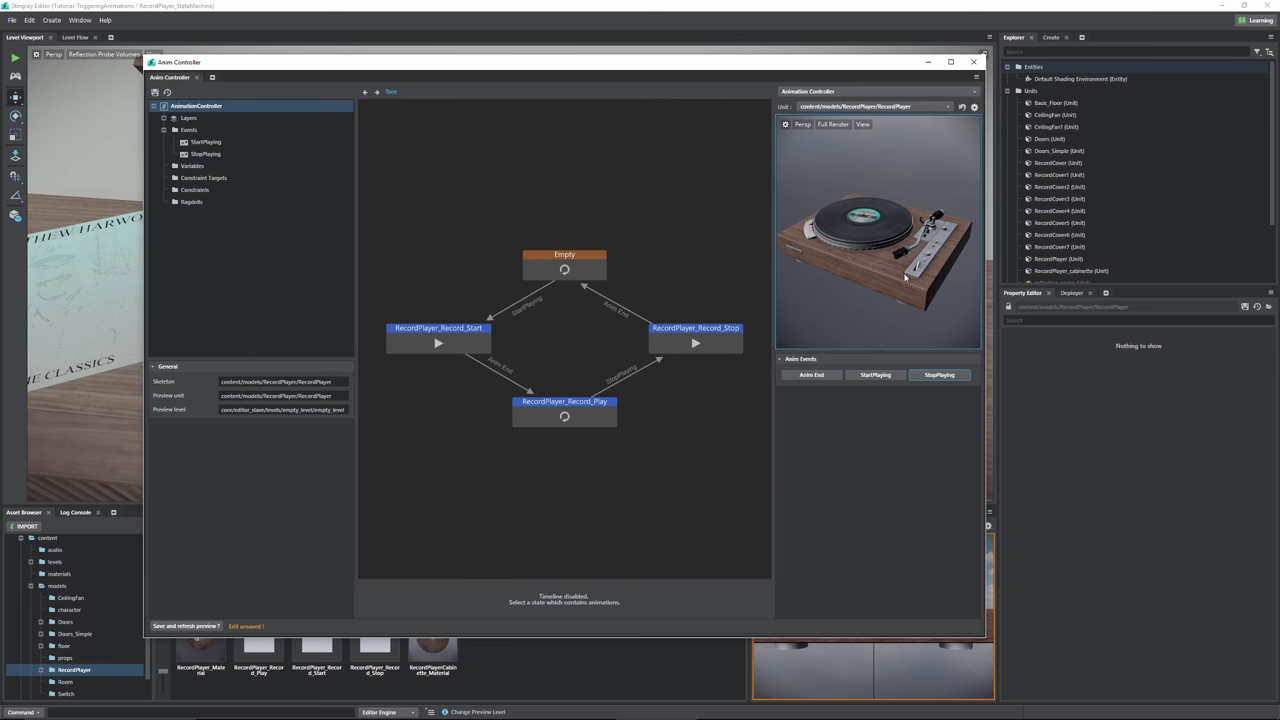
left_click(925, 378)
left_click(866, 377)
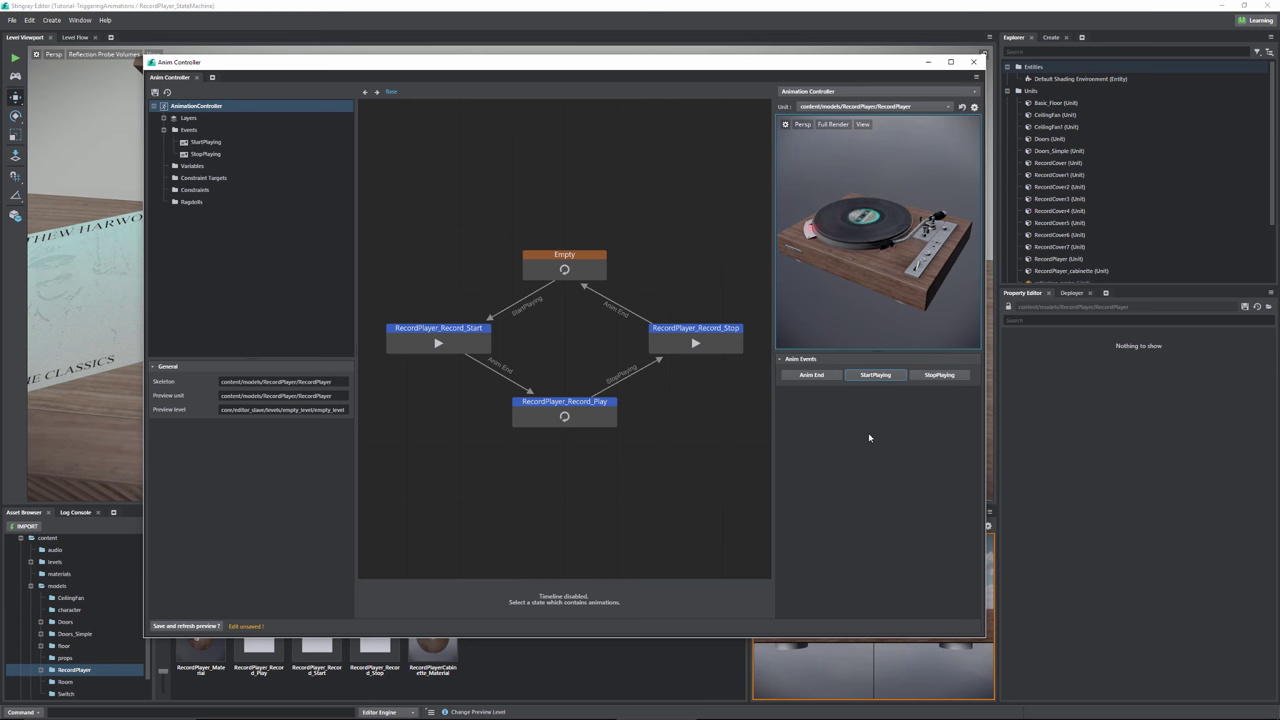
left_click(940, 376)
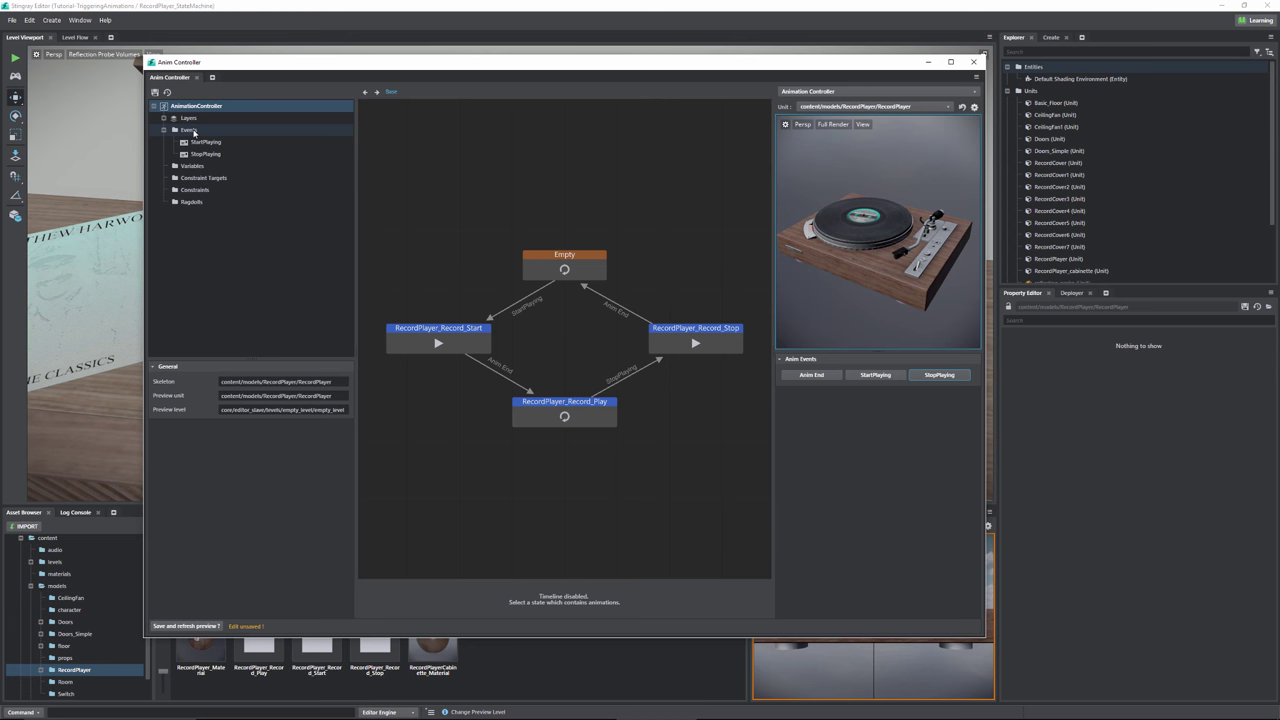
- Add a new anim event named Test to the controller's Events folder and save the controller
left_click(194, 132)
right_click(196, 131)
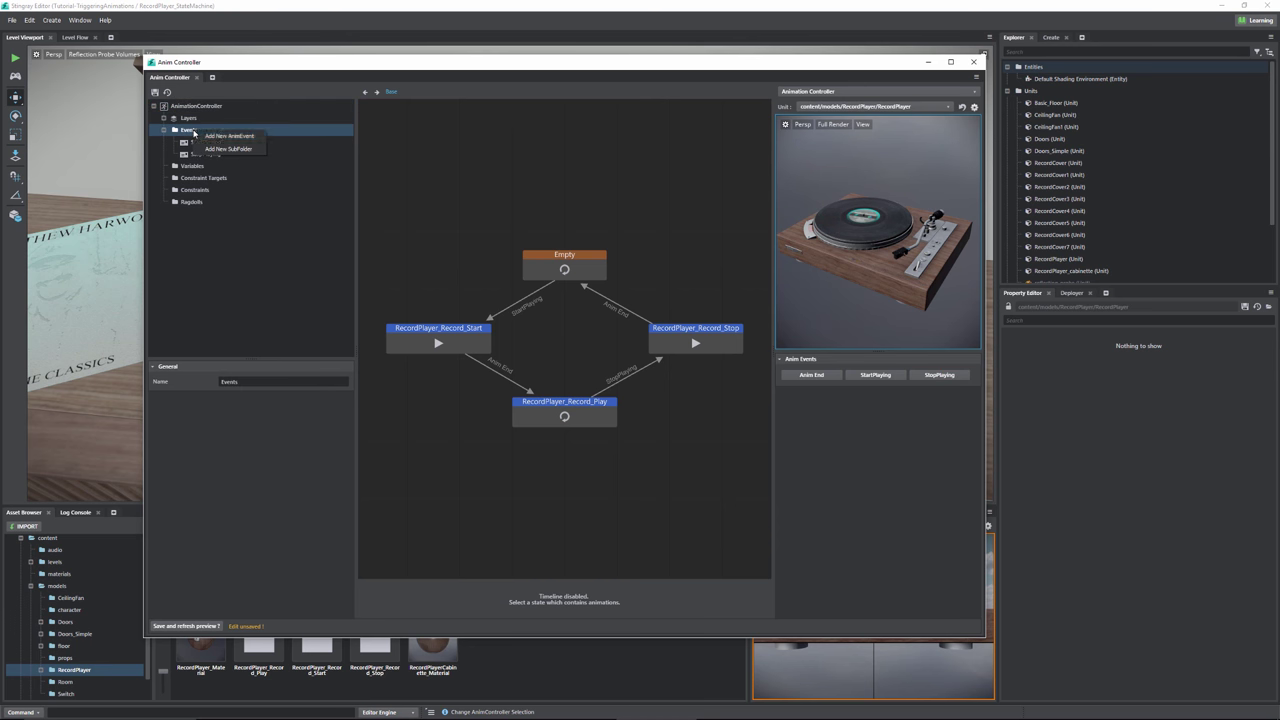
left_click(222, 136)
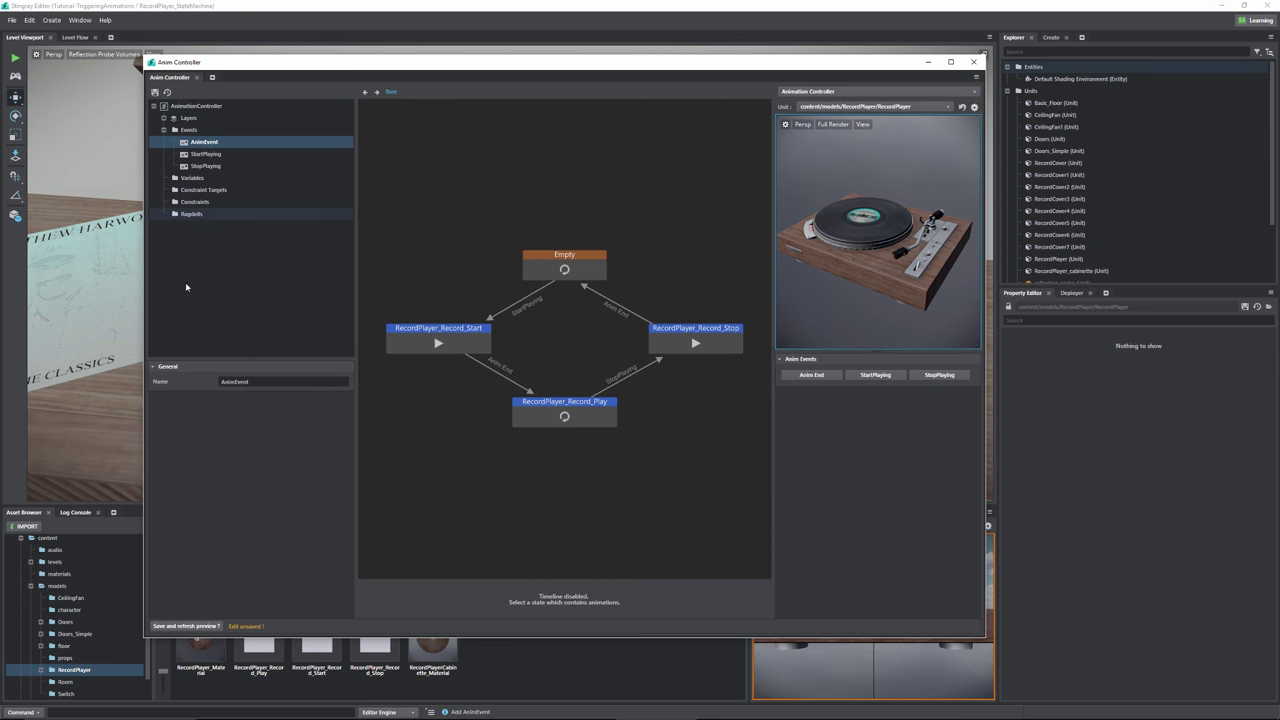
double_click(257, 381)
type("Test")
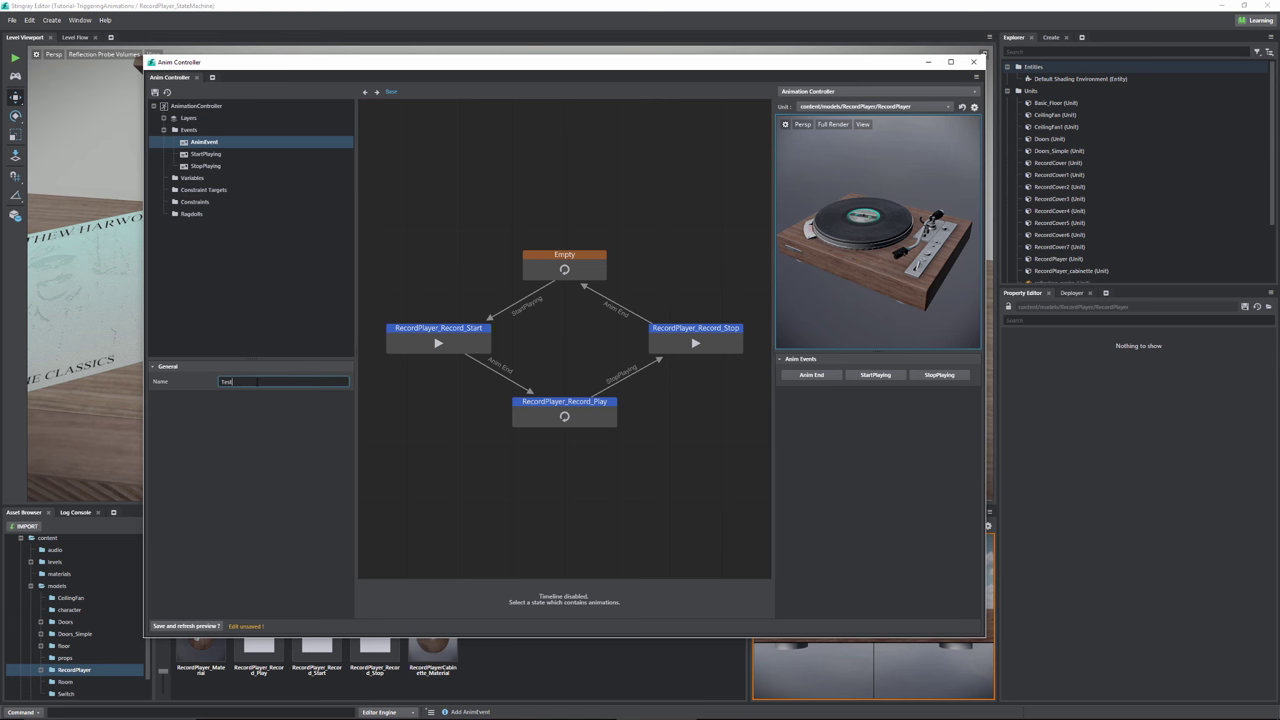
key("Return")
key("ctrl+s")
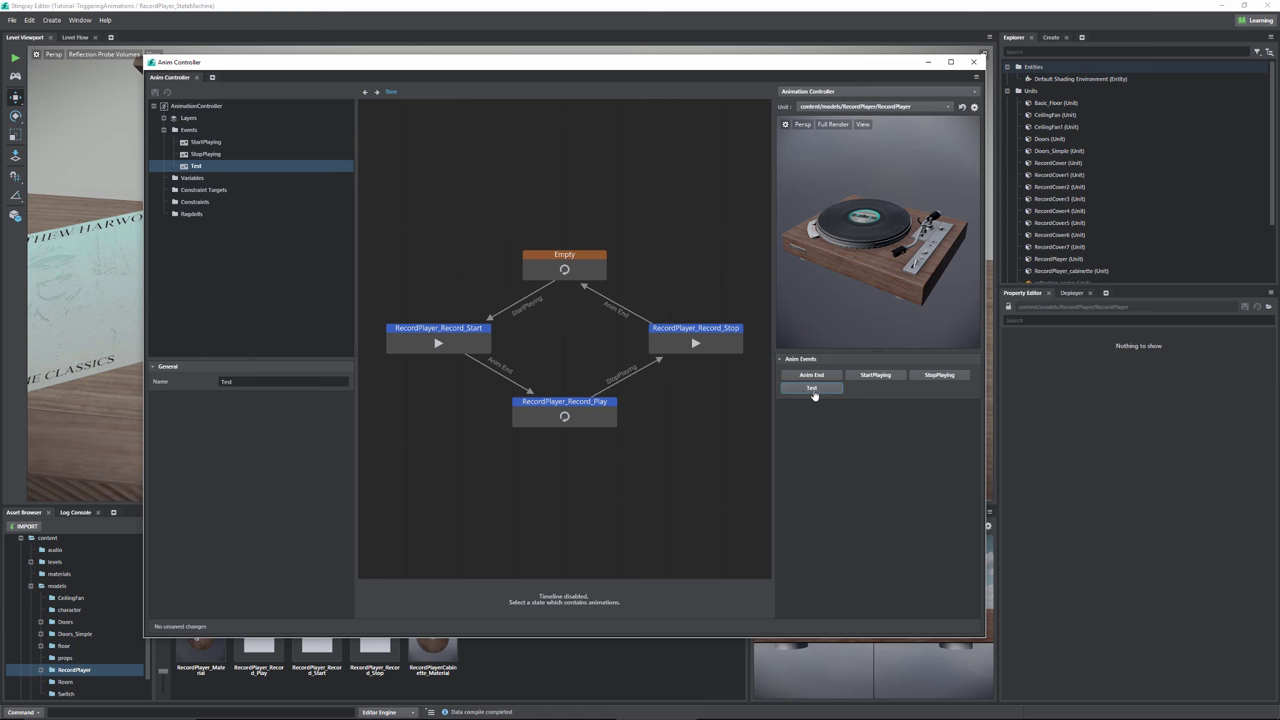
- Trigger the Test event several times in the preview and delete it from the Events folder
left_click(810, 390)
left_click(810, 389)
left_click(810, 389)
left_click(810, 390)
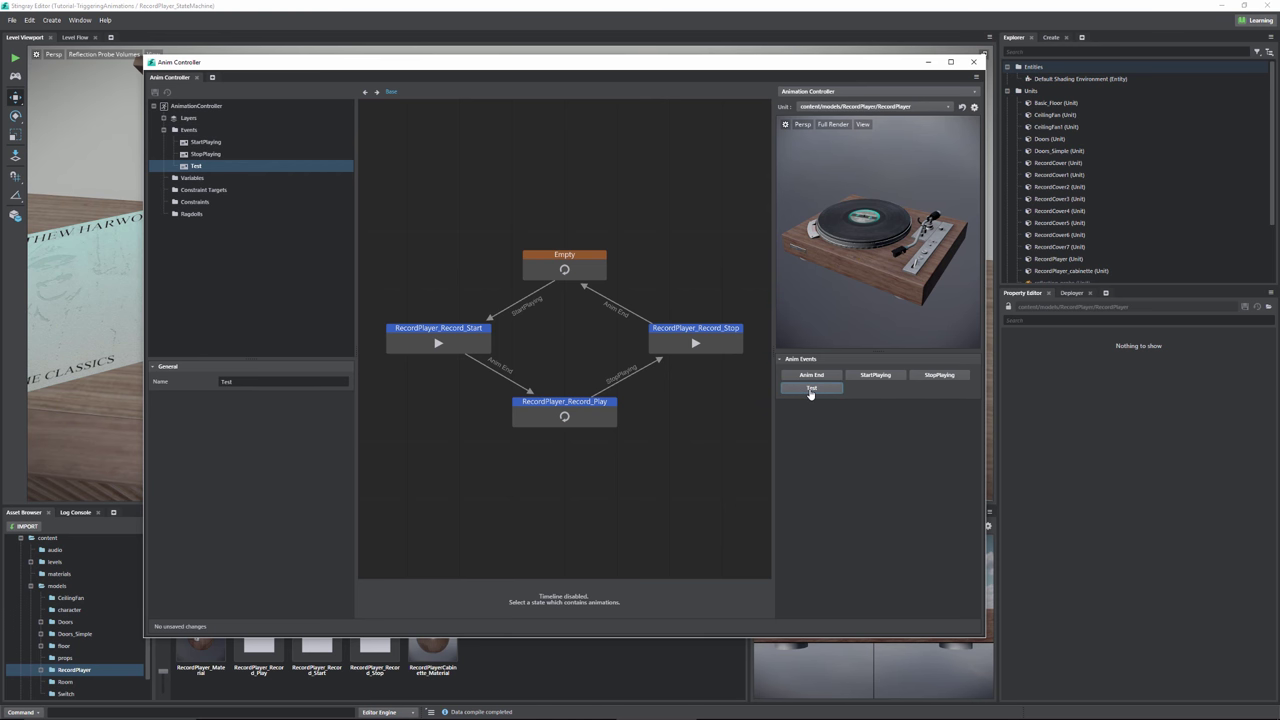
right_click(197, 166)
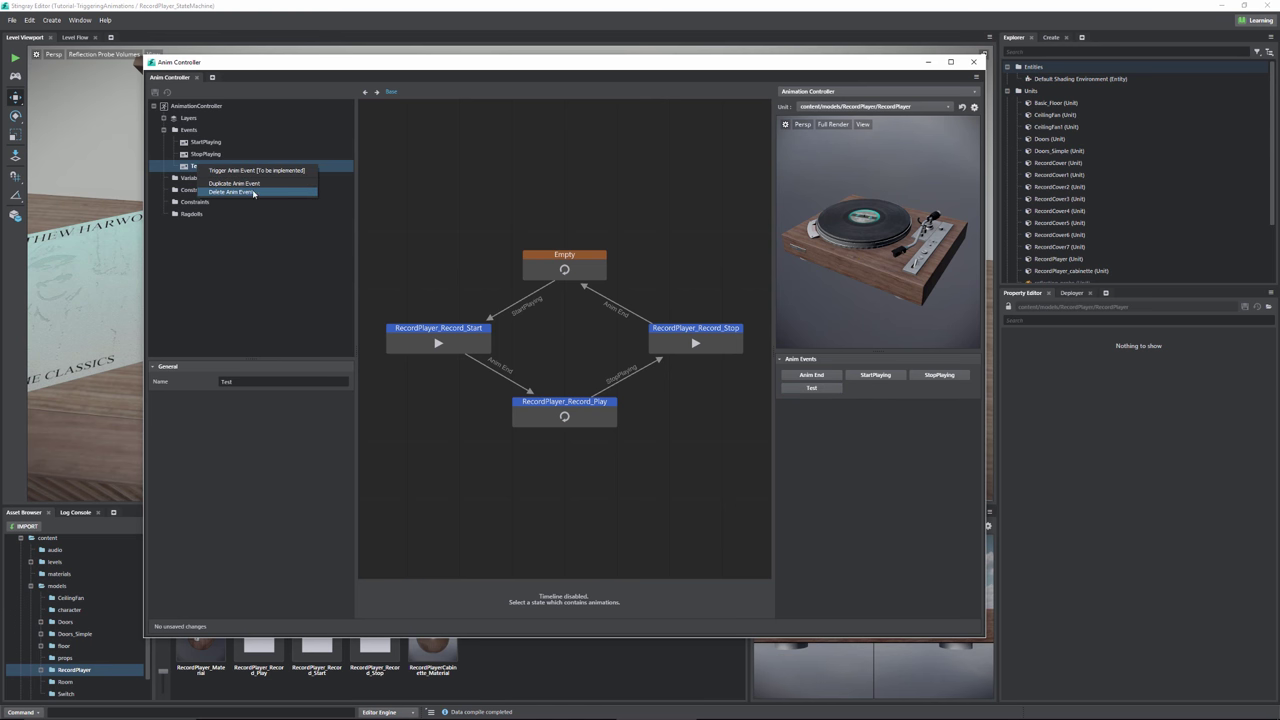
left_click(237, 192)
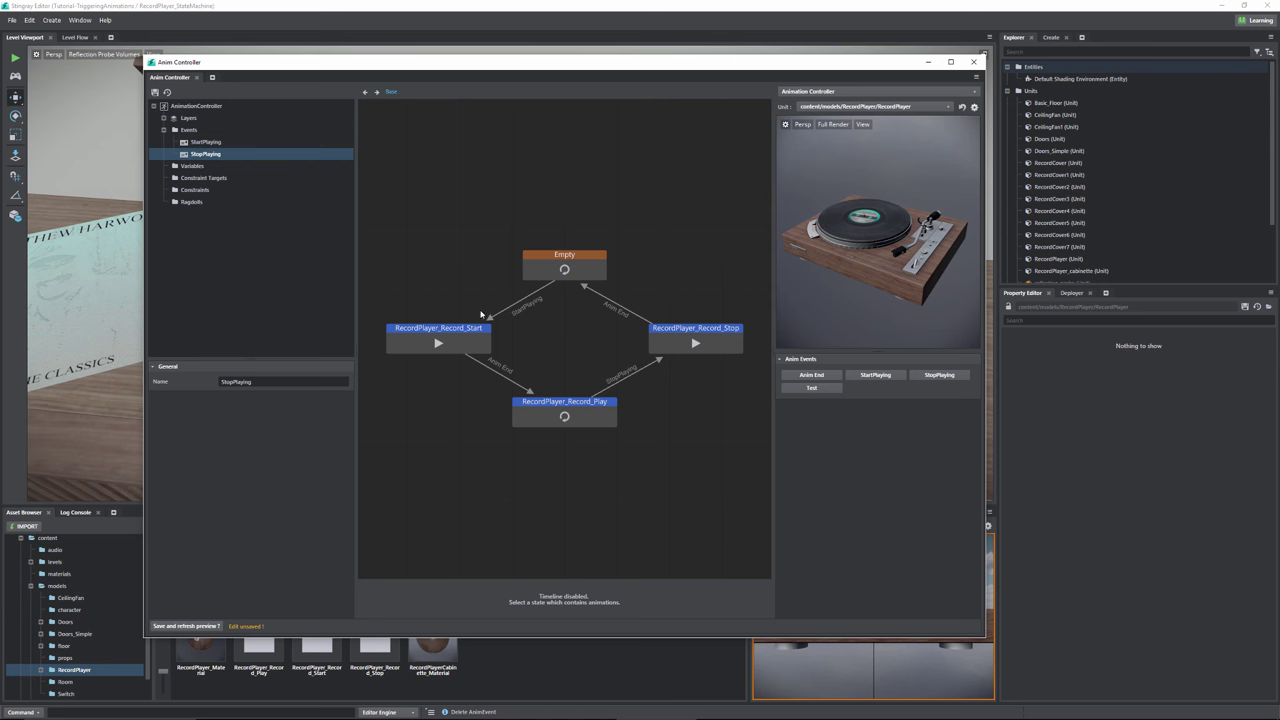
- Nudge the Record_Start state slightly outward and add another state to the graph from the RecordPlayer_Record_Play clip, below Record_Start
left_click(443, 328)
mouse_move(443, 328)
left_mouse_down()
mouse_move(466, 329)
mouse_move(439, 331)
left_mouse_up()
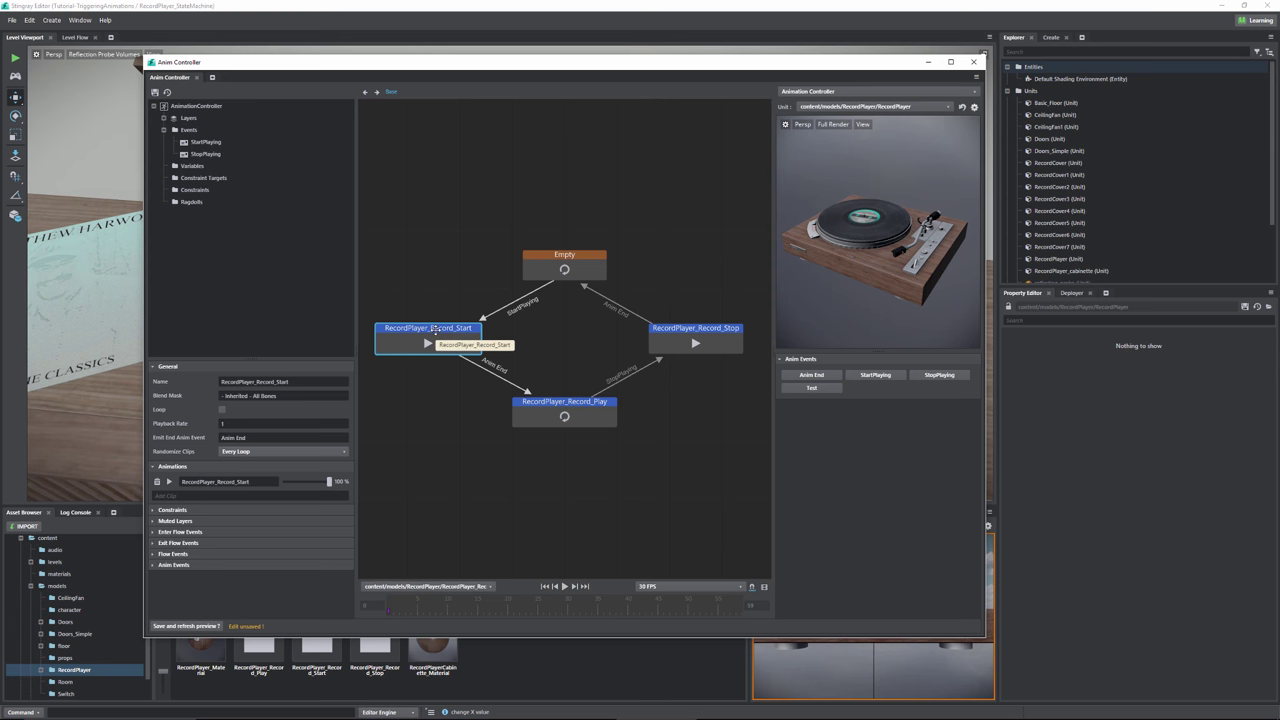
left_click_drag(337, 66, 640, 42)
left_click_drag(262, 645, 746, 473)
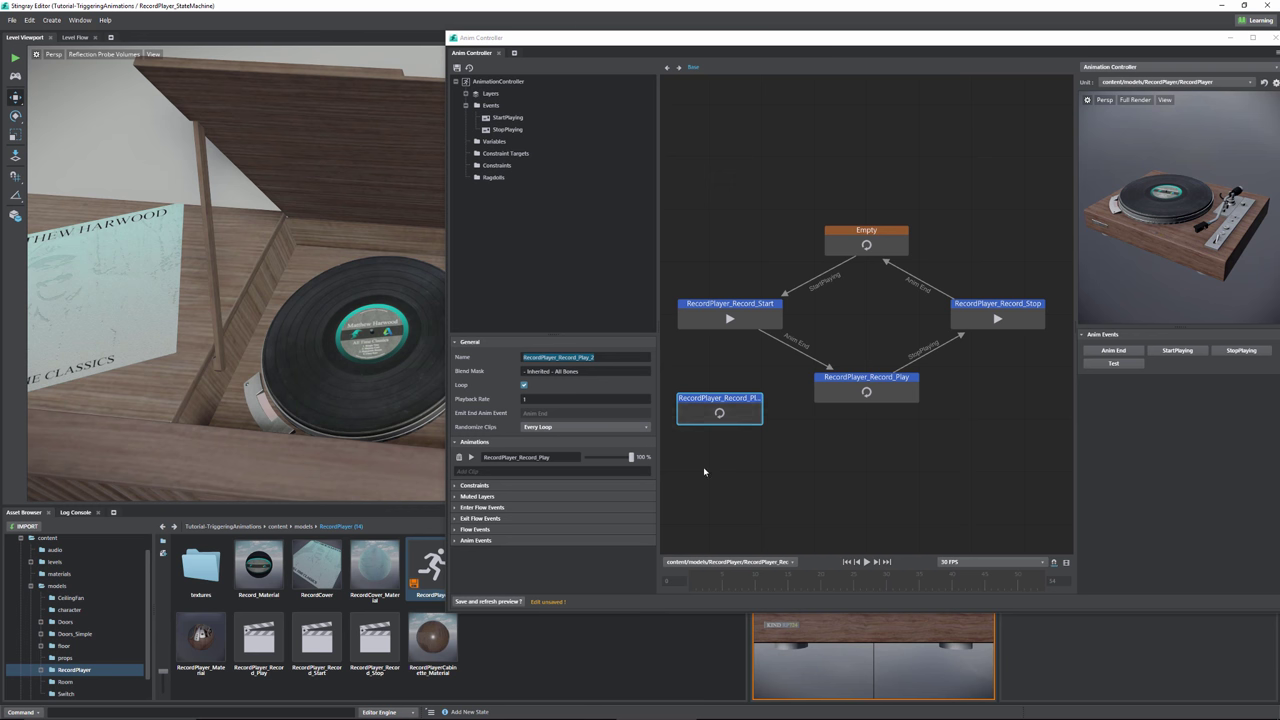
- Create a transition from the Empty state to the added Record_Play state and move that state above Empty
mouse_move(855, 250)
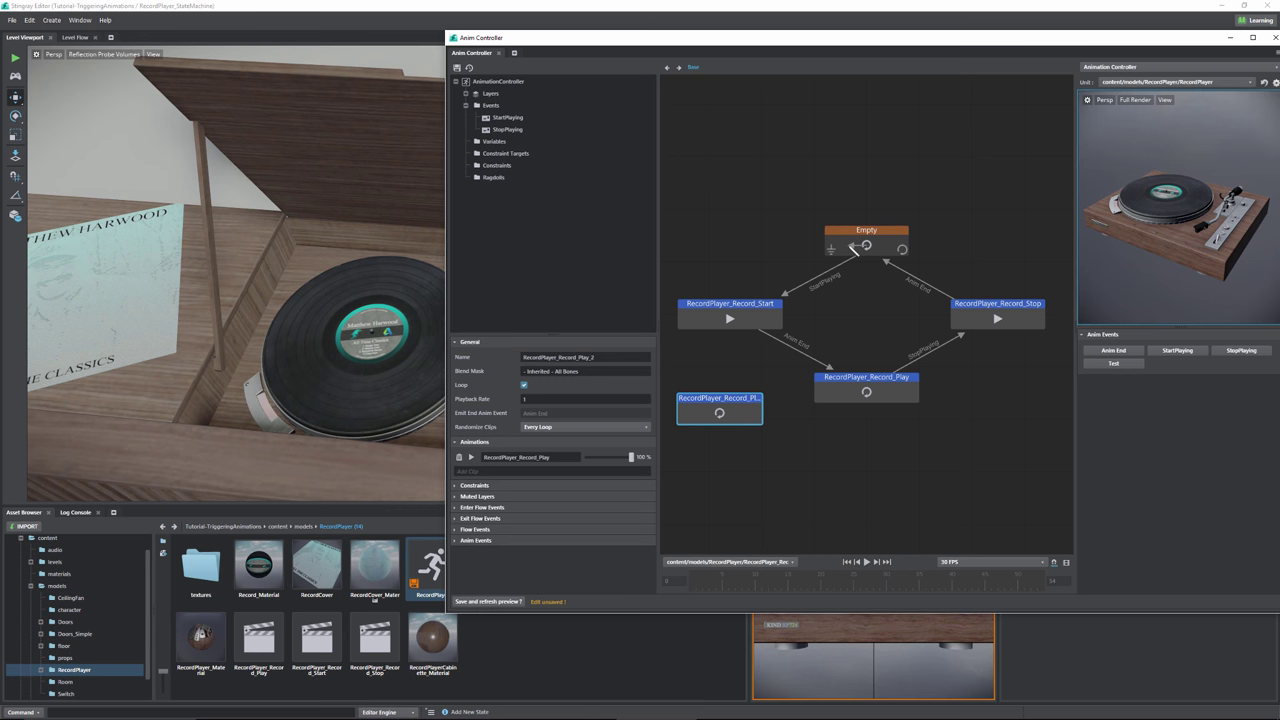
left_click_drag(855, 249, 730, 427)
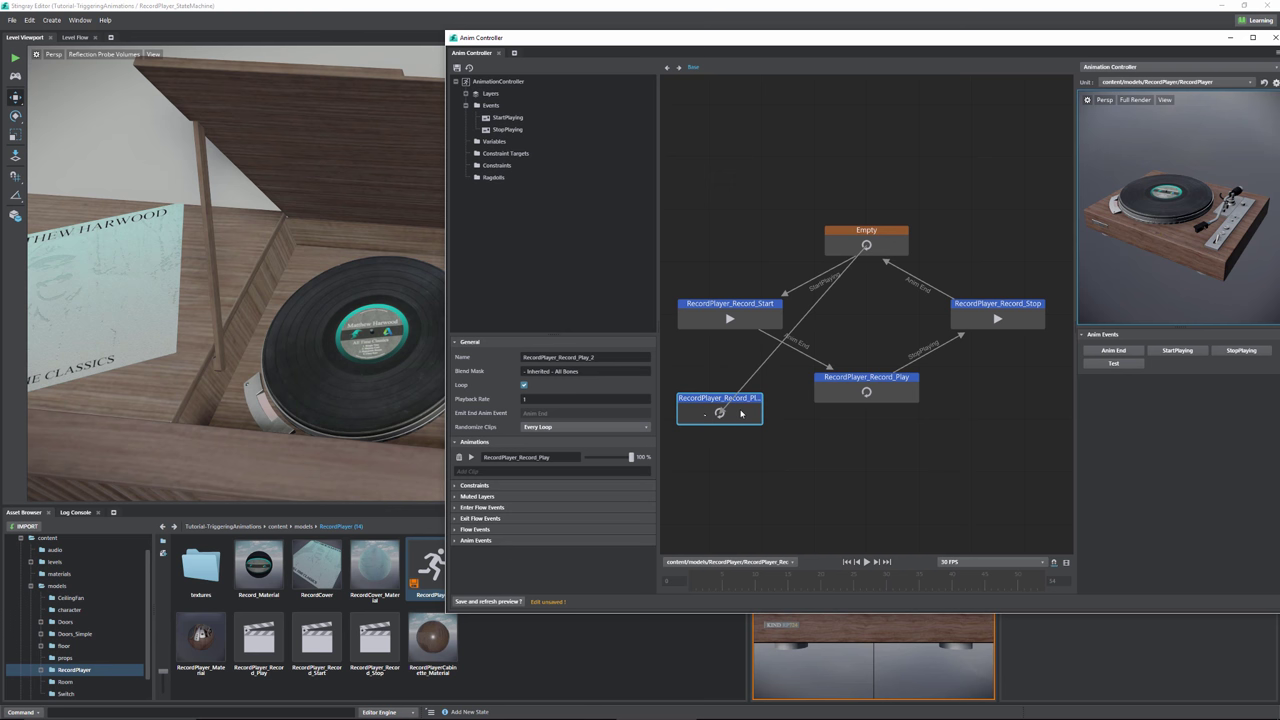
left_click(741, 413)
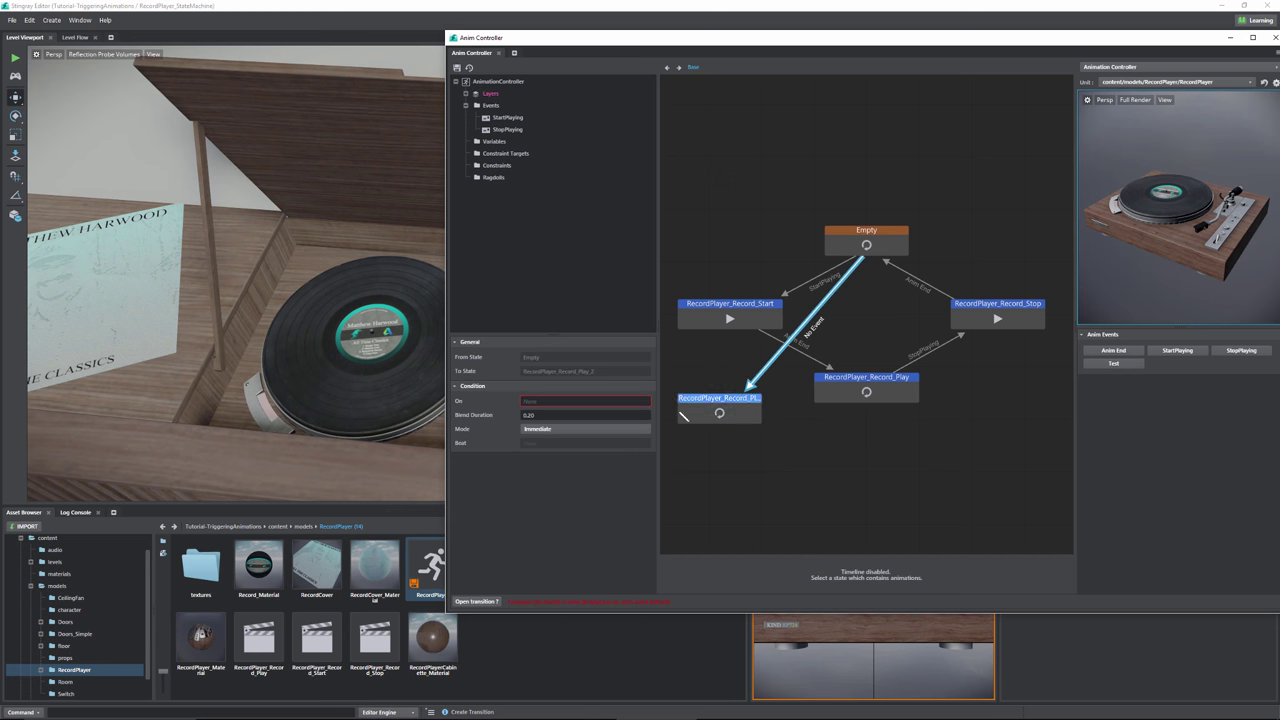
left_click_drag(704, 396, 760, 115)
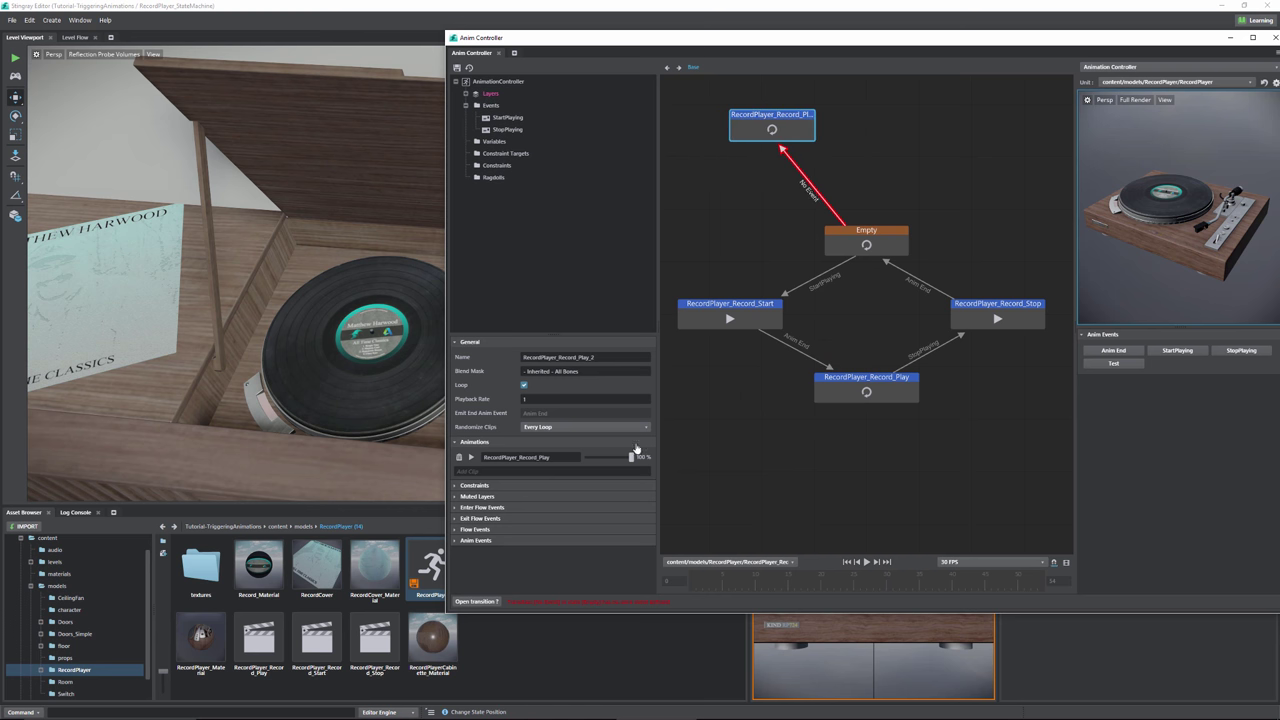
- Set the condition of the new transition from Empty to the StartPlaying event
left_click(814, 190)
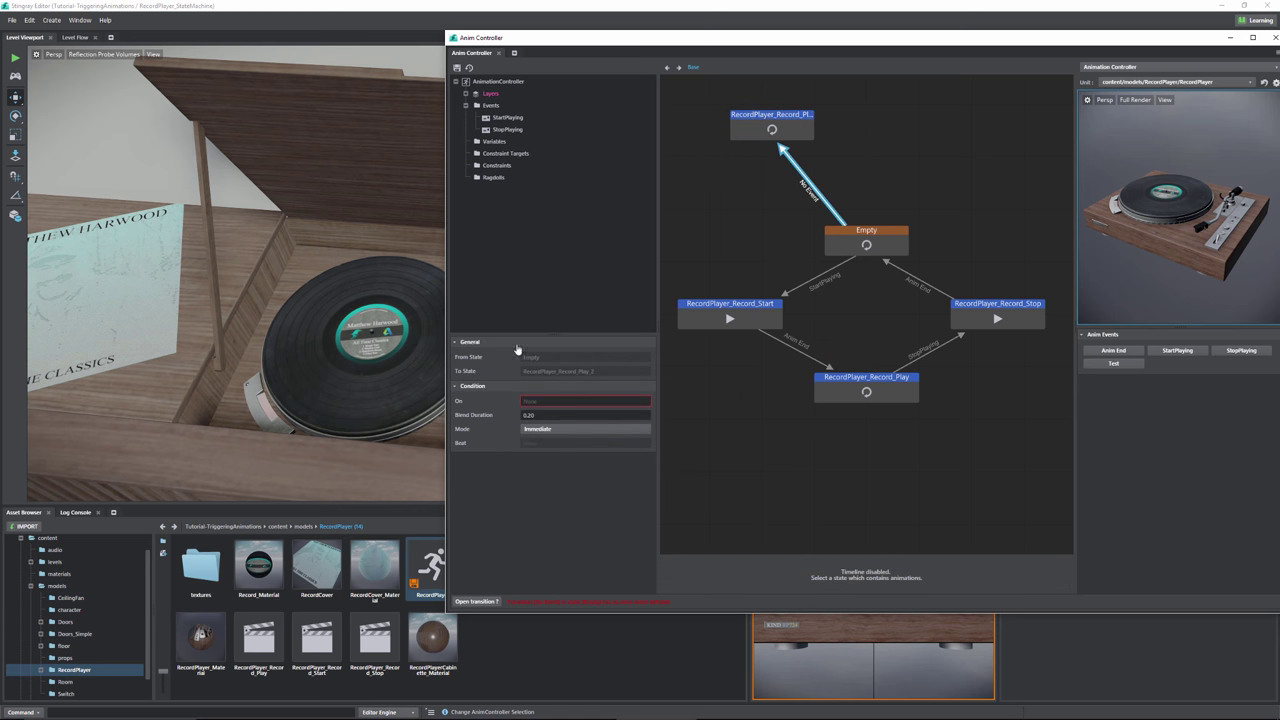
left_click(560, 401)
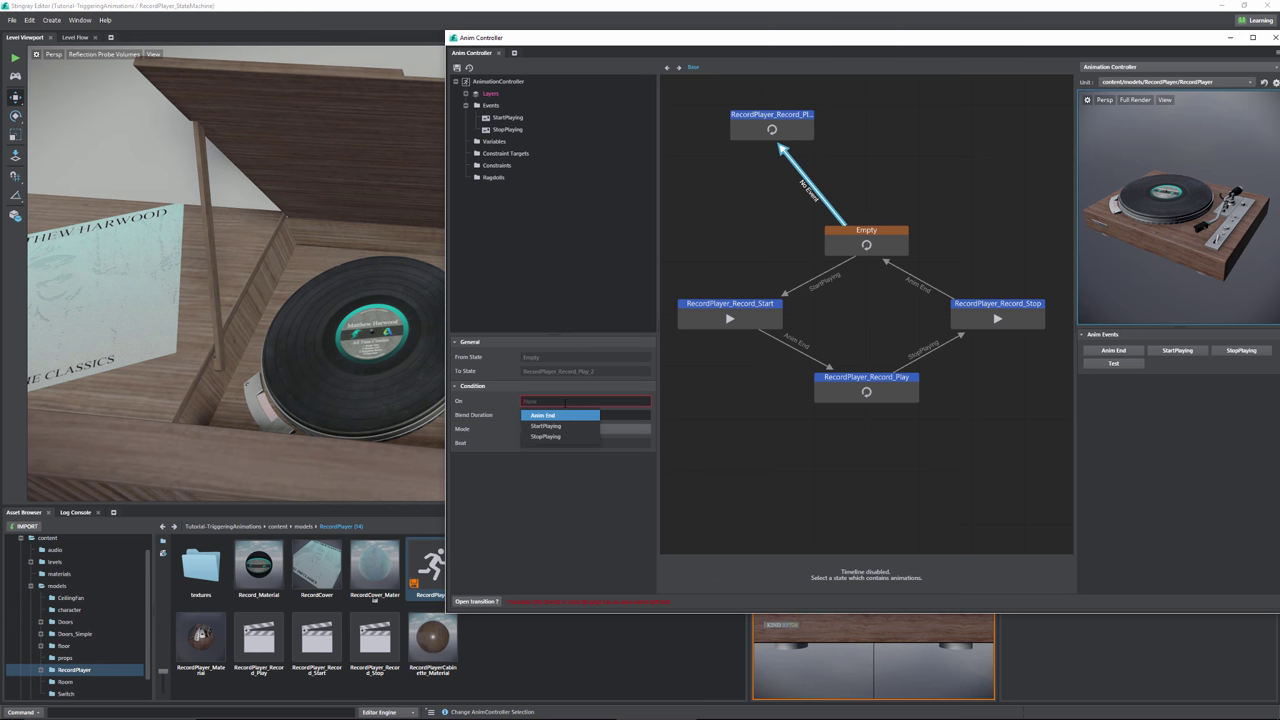
left_click(558, 429)
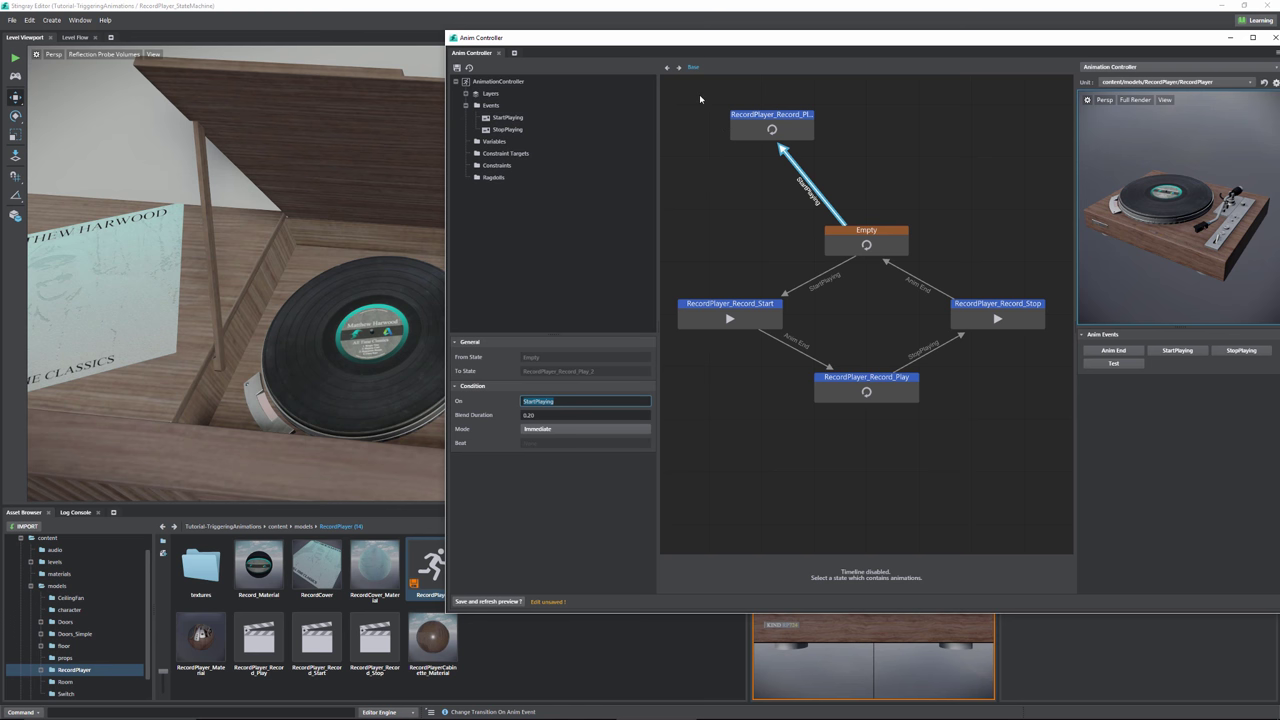
- Delete the added looping Record_Play state above Empty together with its StartPlaying transition
left_click_drag(705, 98, 869, 200)
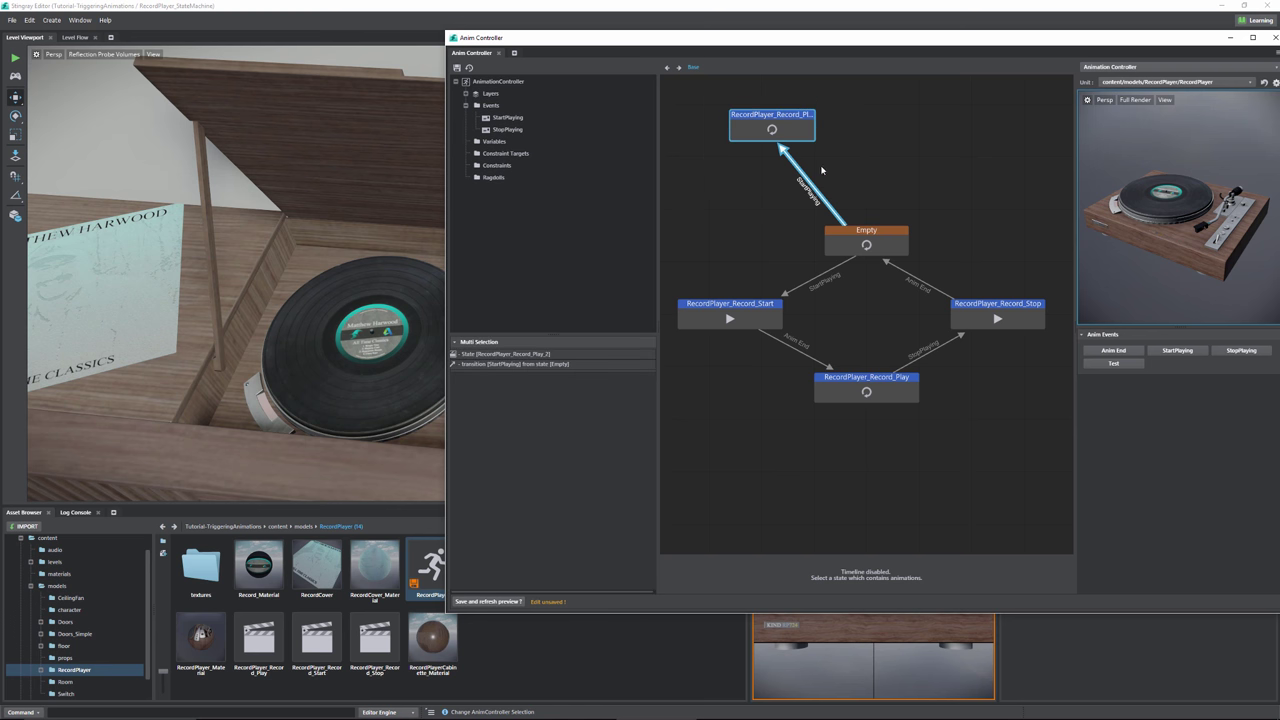
left_click_drag(797, 118, 755, 149)
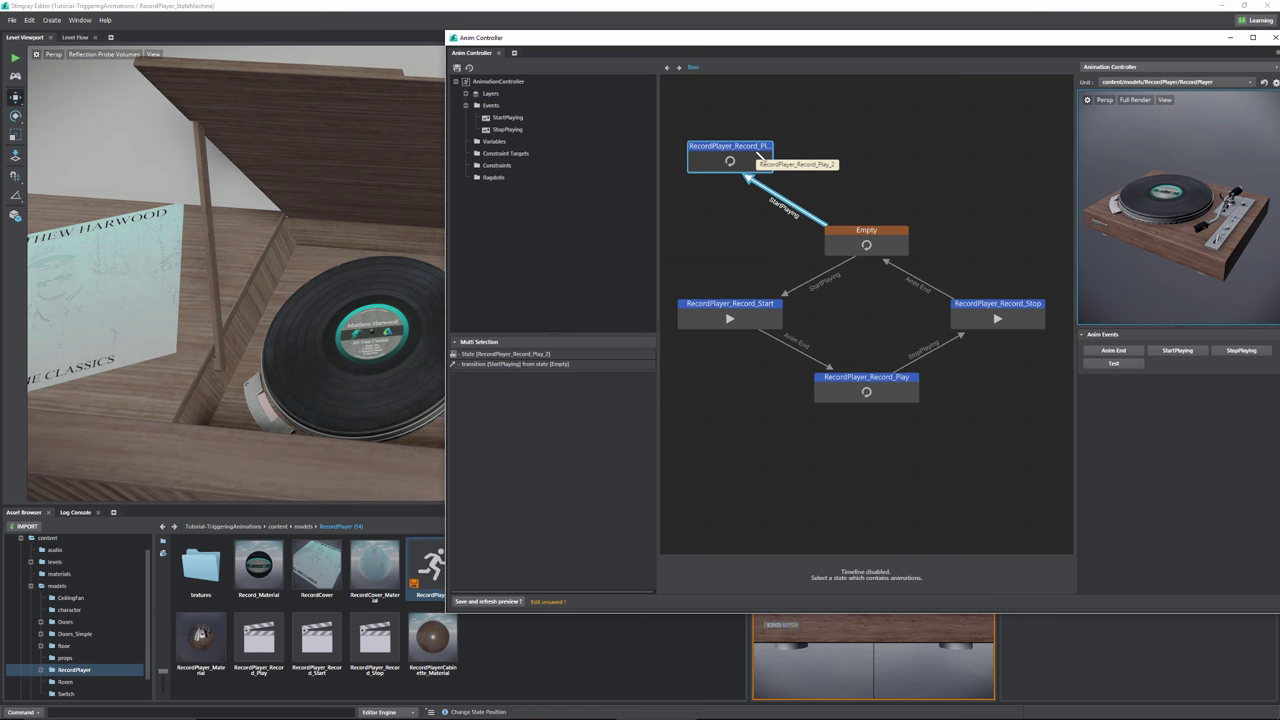
left_click_drag(674, 118, 791, 240)
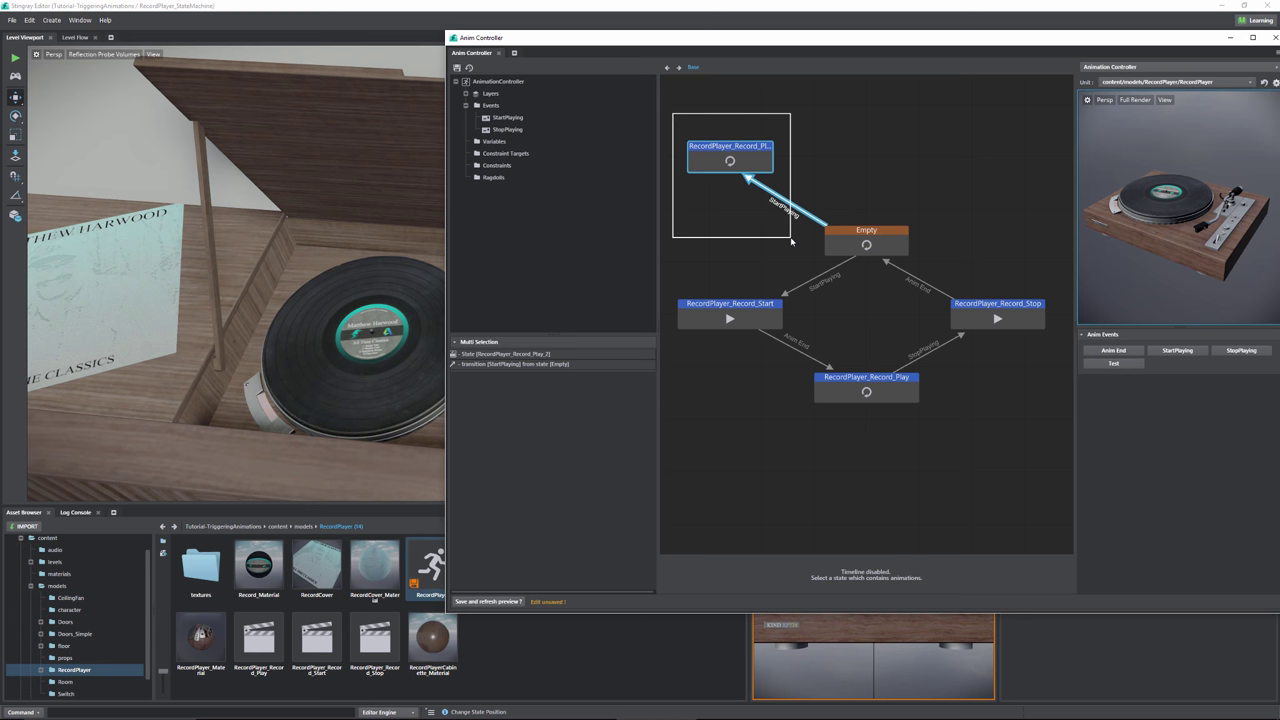
left_click_drag(791, 240, 789, 236)
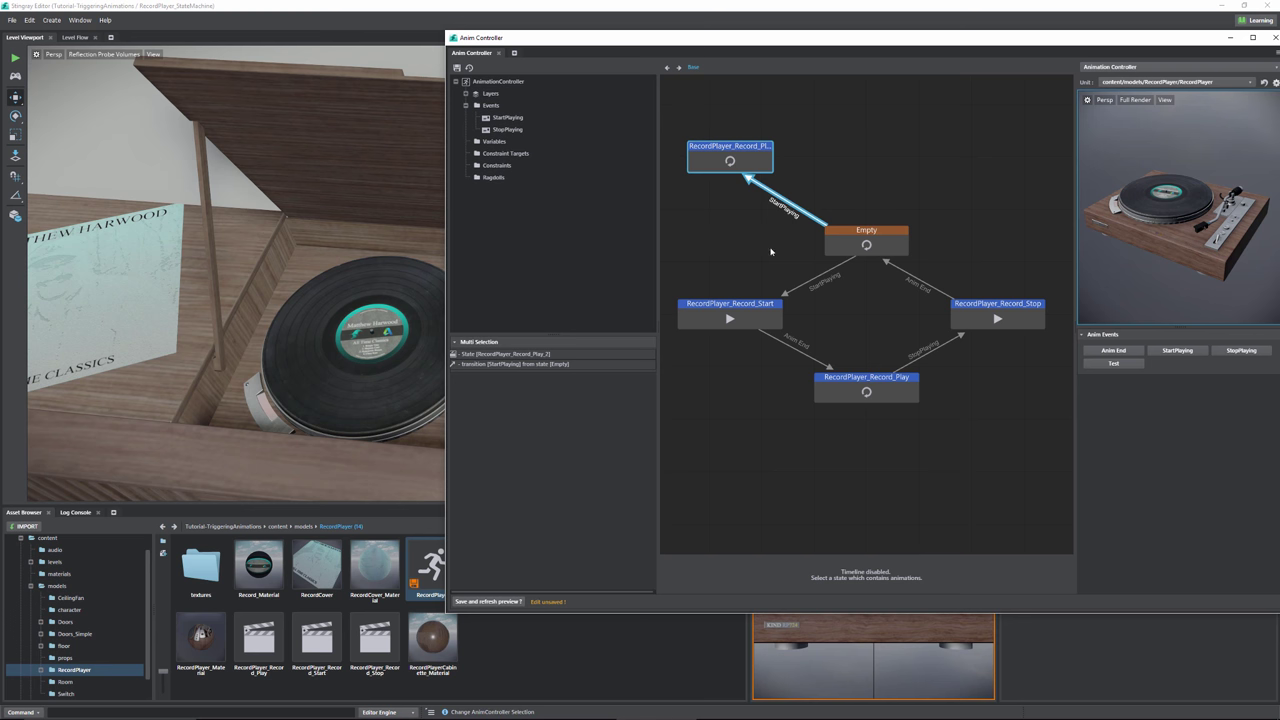
left_click(775, 248)
left_click(790, 203)
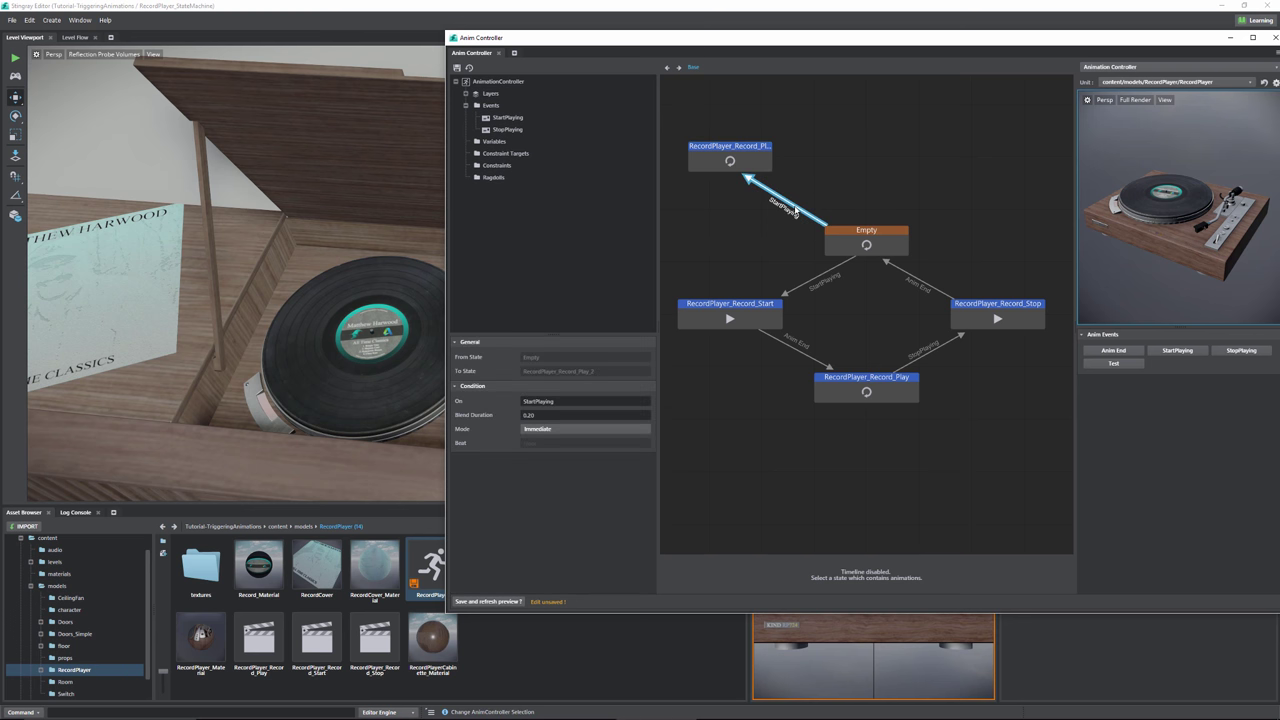
left_click(748, 146)
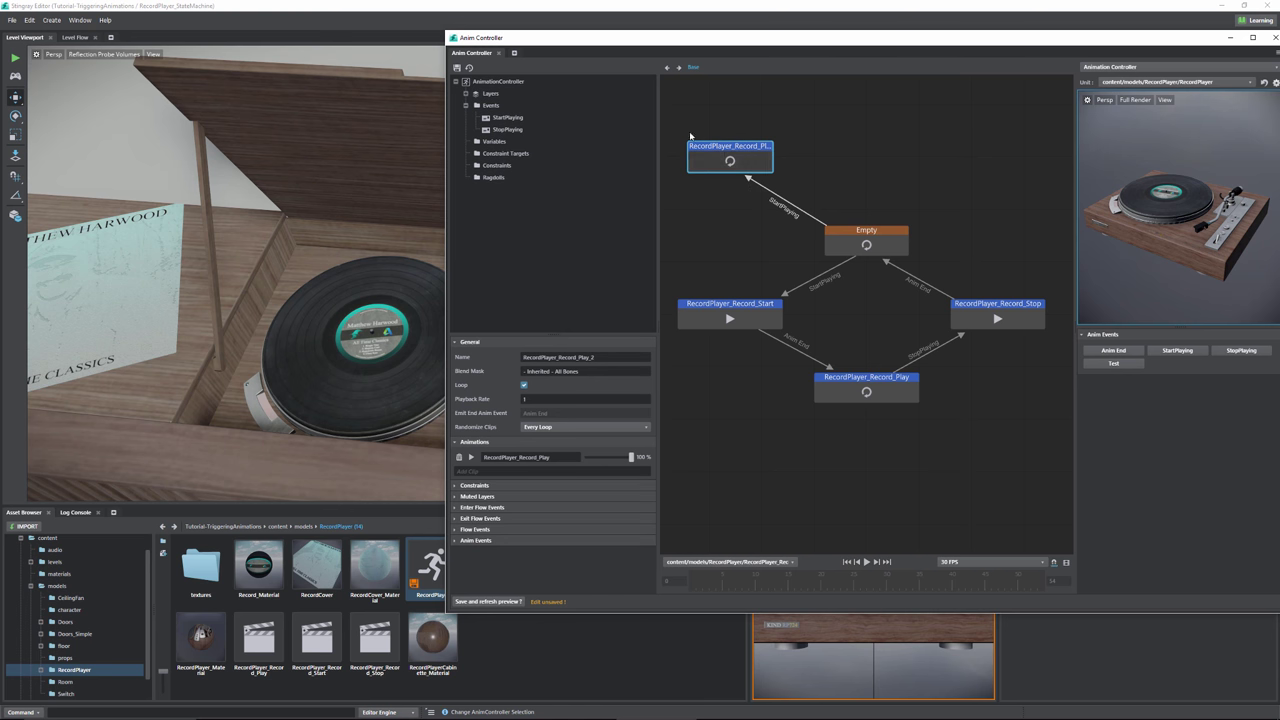
left_click_drag(681, 120, 794, 244)
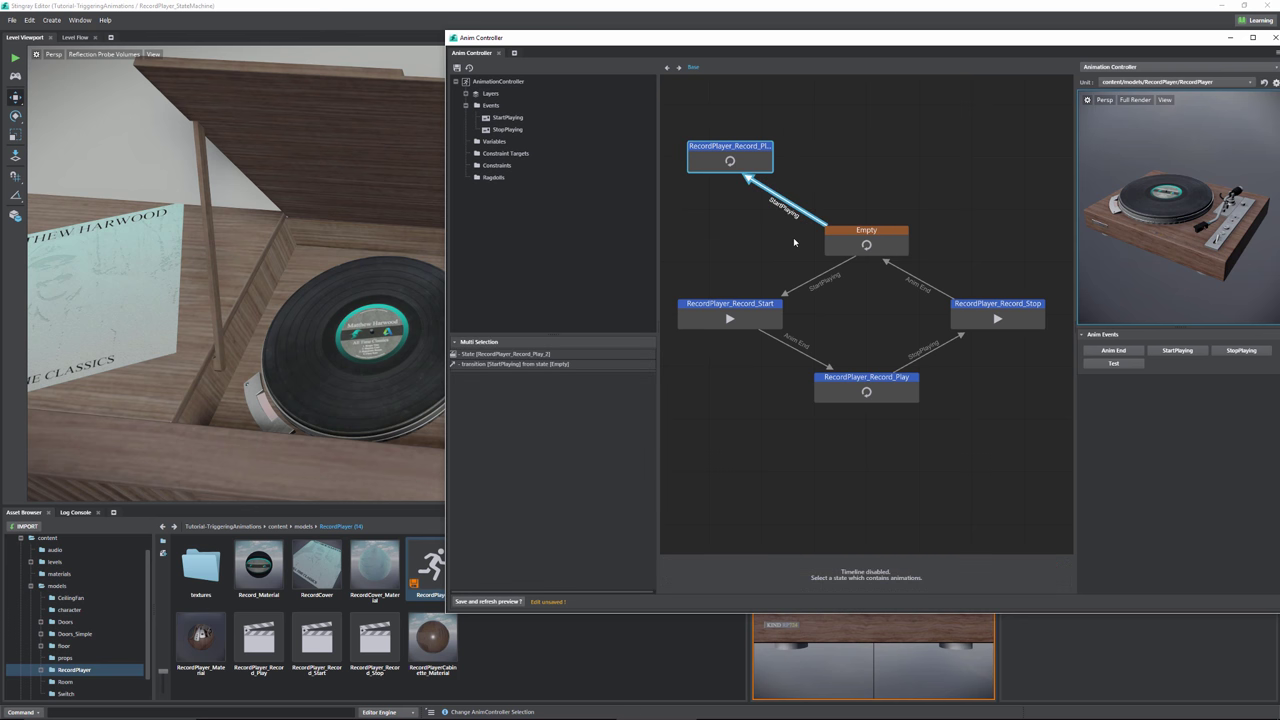
key("Delete")
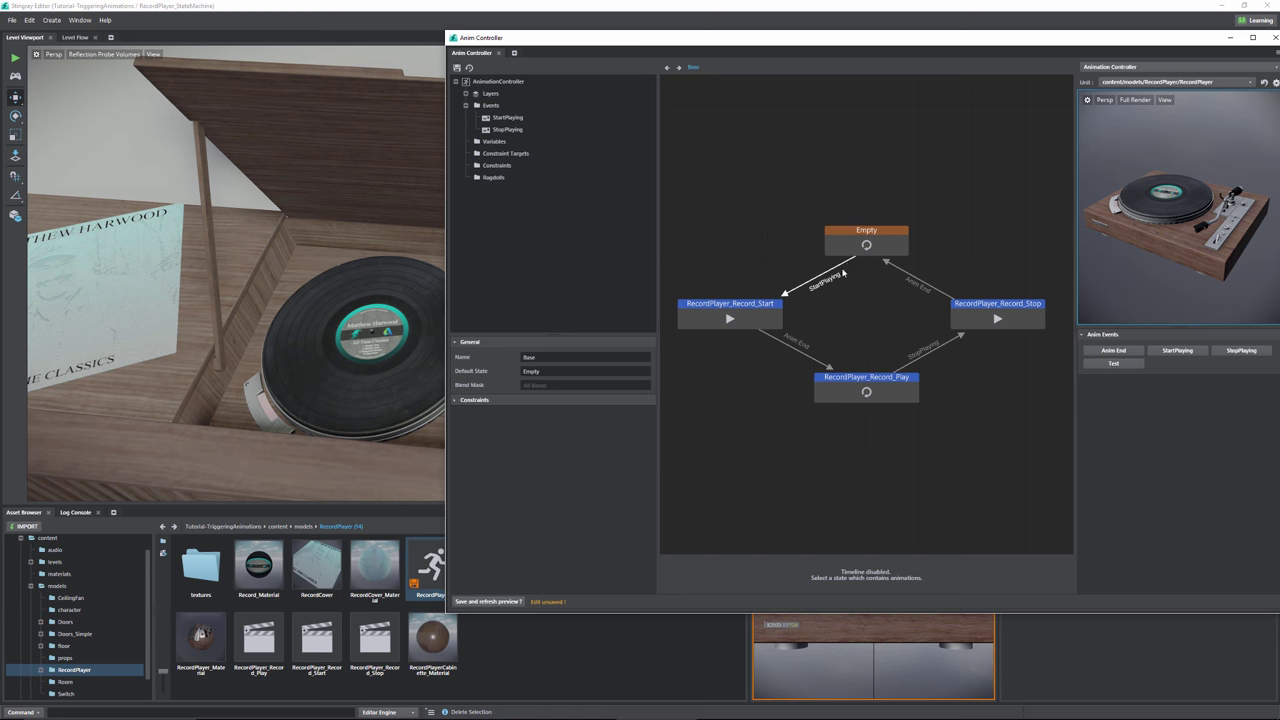
- Review the StartPlaying and StopPlaying events and trigger both in the record player preview
left_click(508, 118)
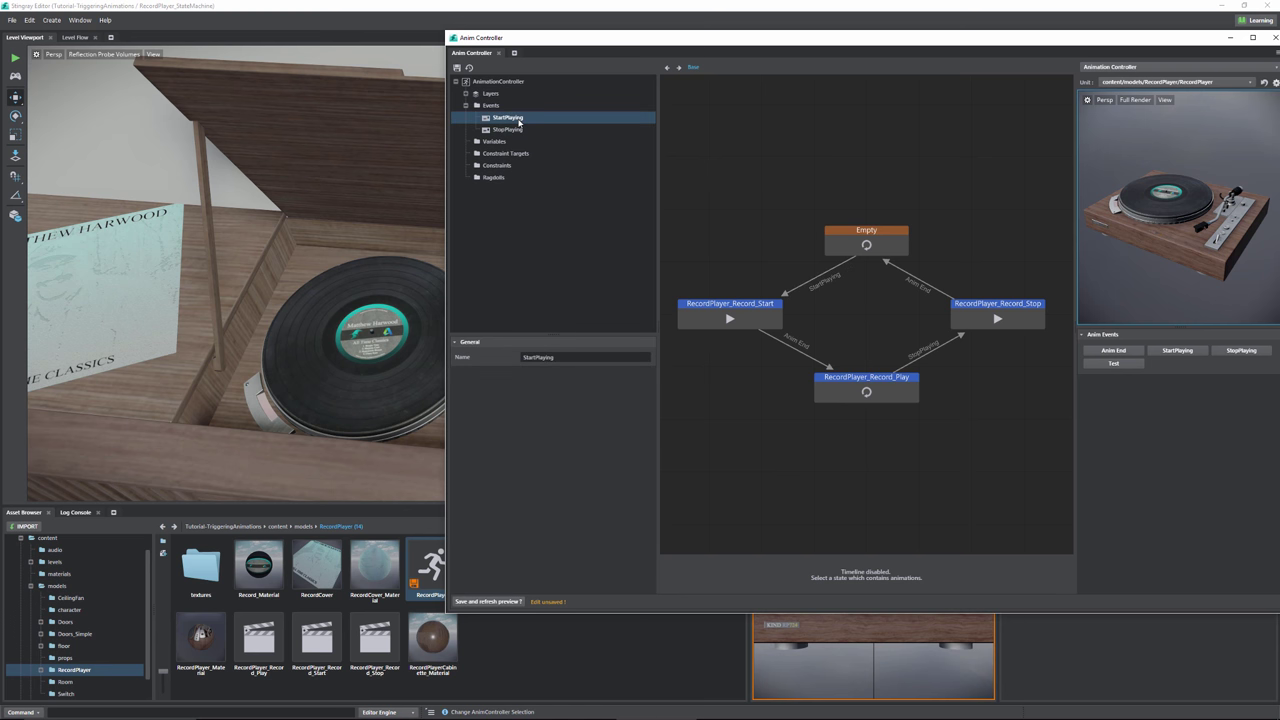
left_click(509, 130)
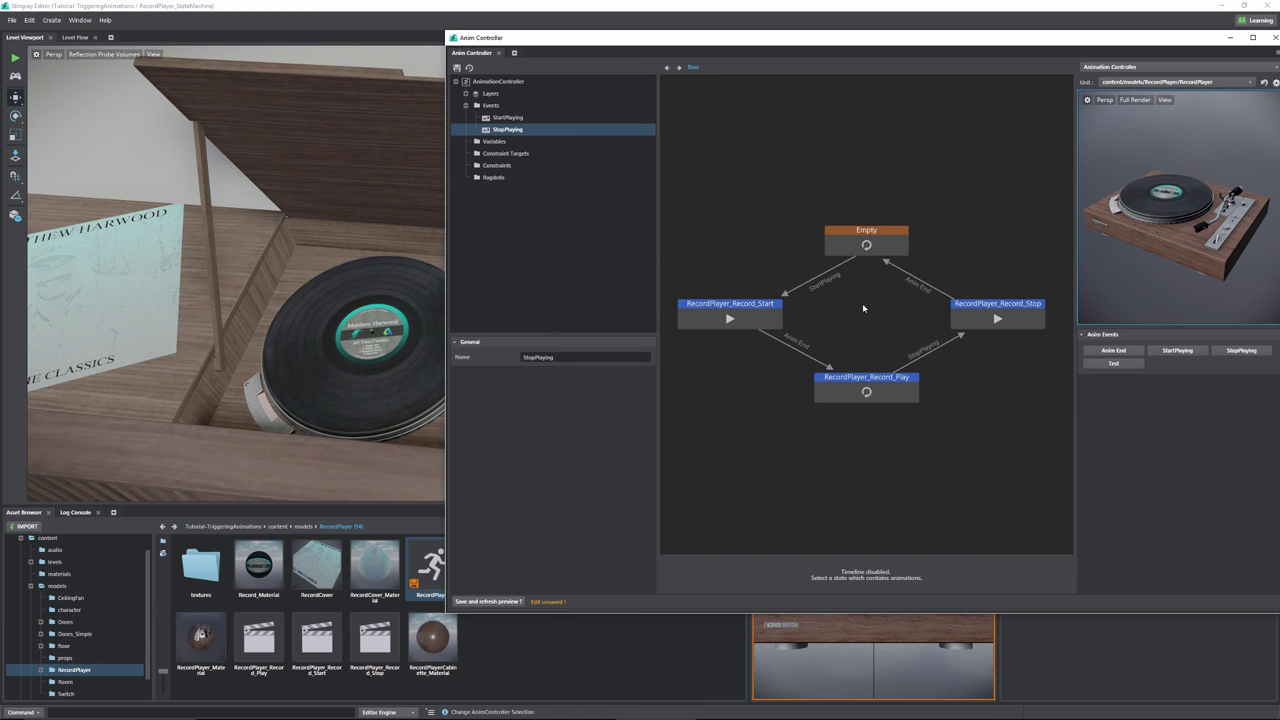
left_click(1178, 351)
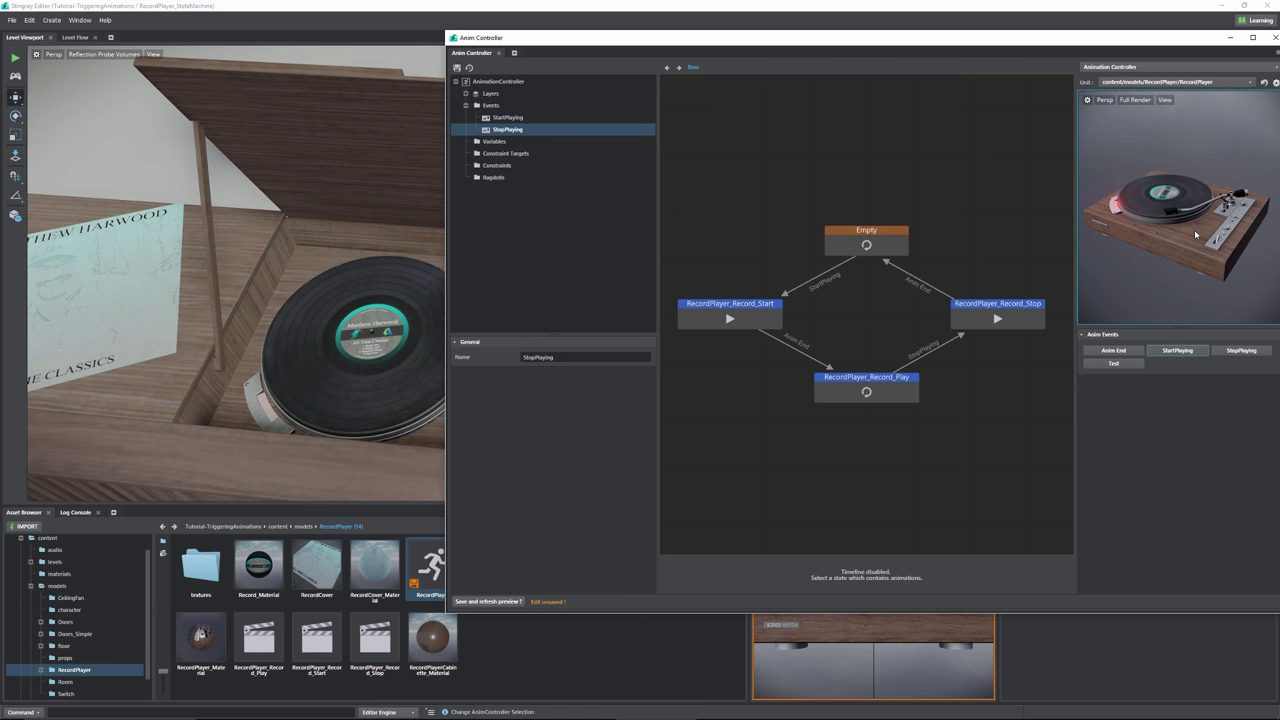
left_click(1241, 351)
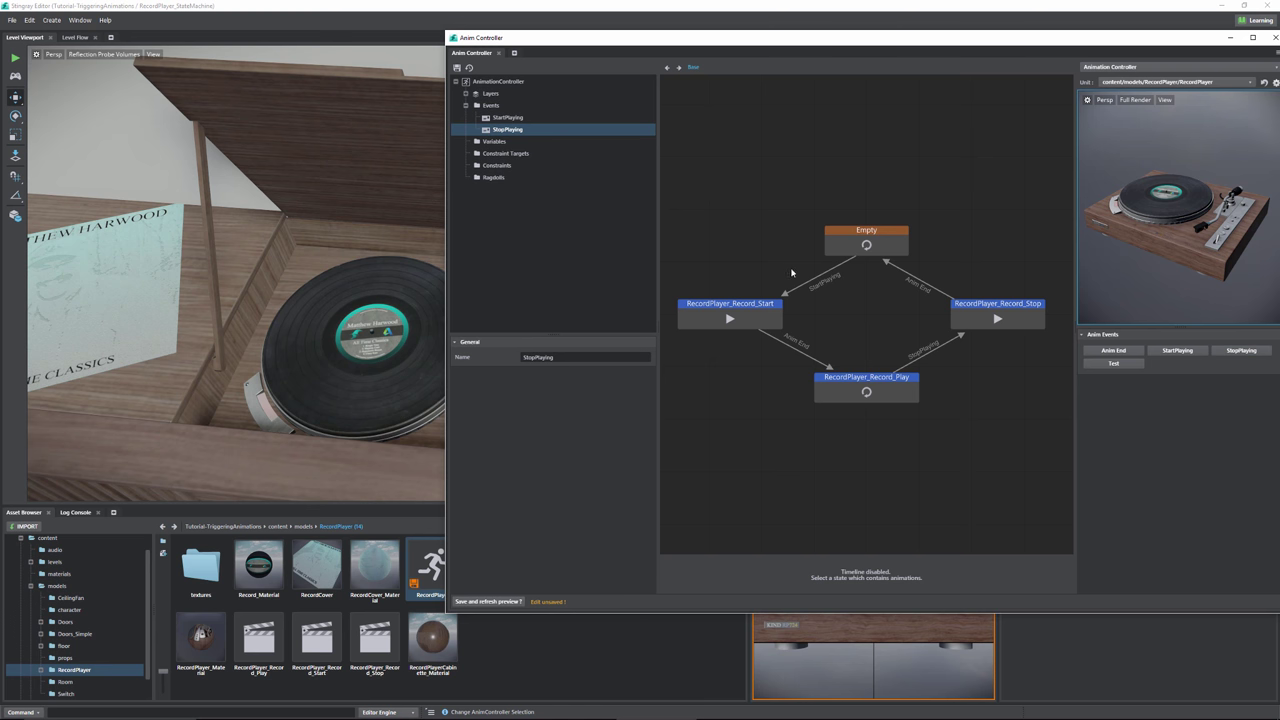
- Inspect the StartPlaying transition from Empty to Record_Start and move the Empty state slightly upward
left_click(862, 287)
left_click_drag(861, 287, 861, 287)
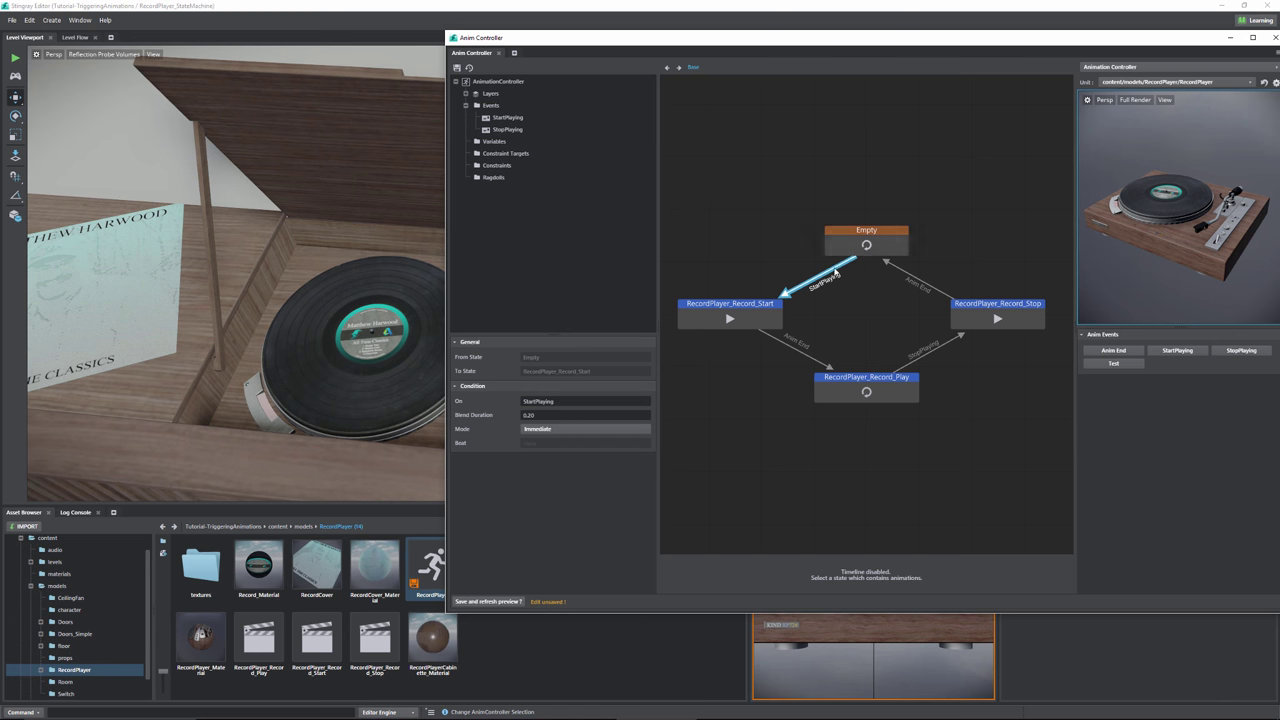
left_click_drag(866, 249, 870, 212)
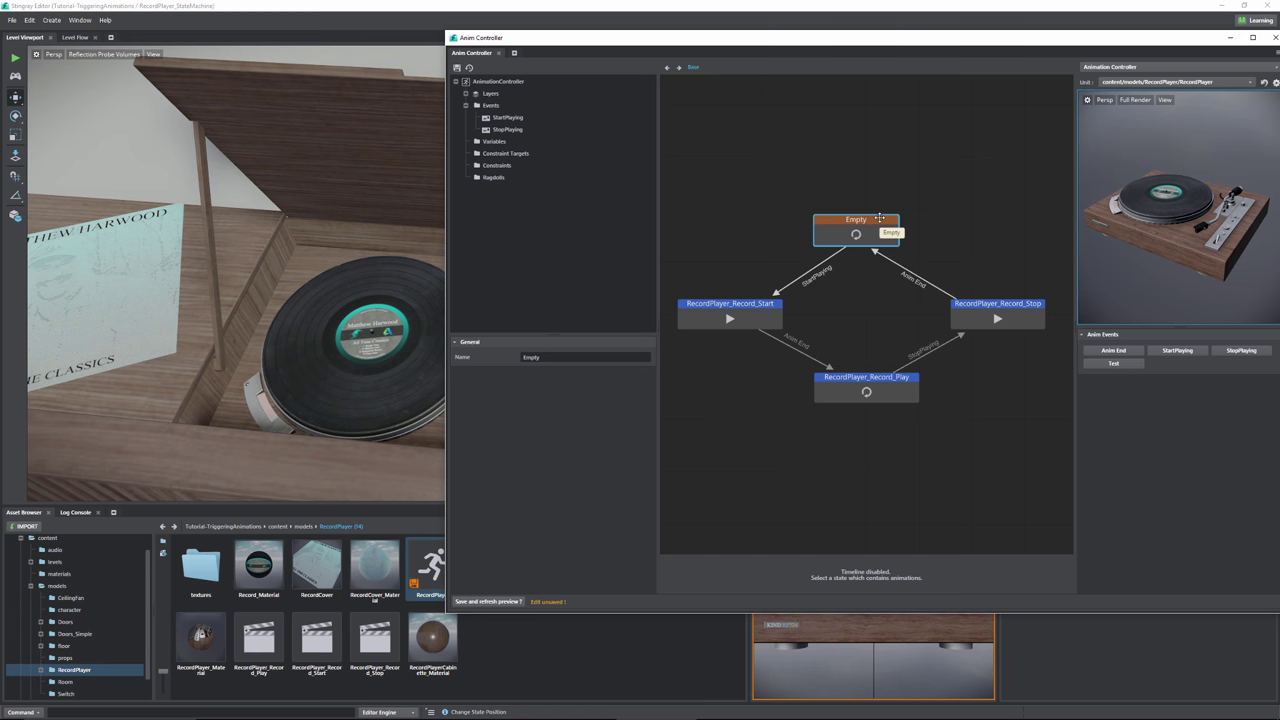
mouse_move(879, 218)
left_mouse_down()
mouse_move(883, 208)
mouse_move(884, 222)
left_mouse_up()
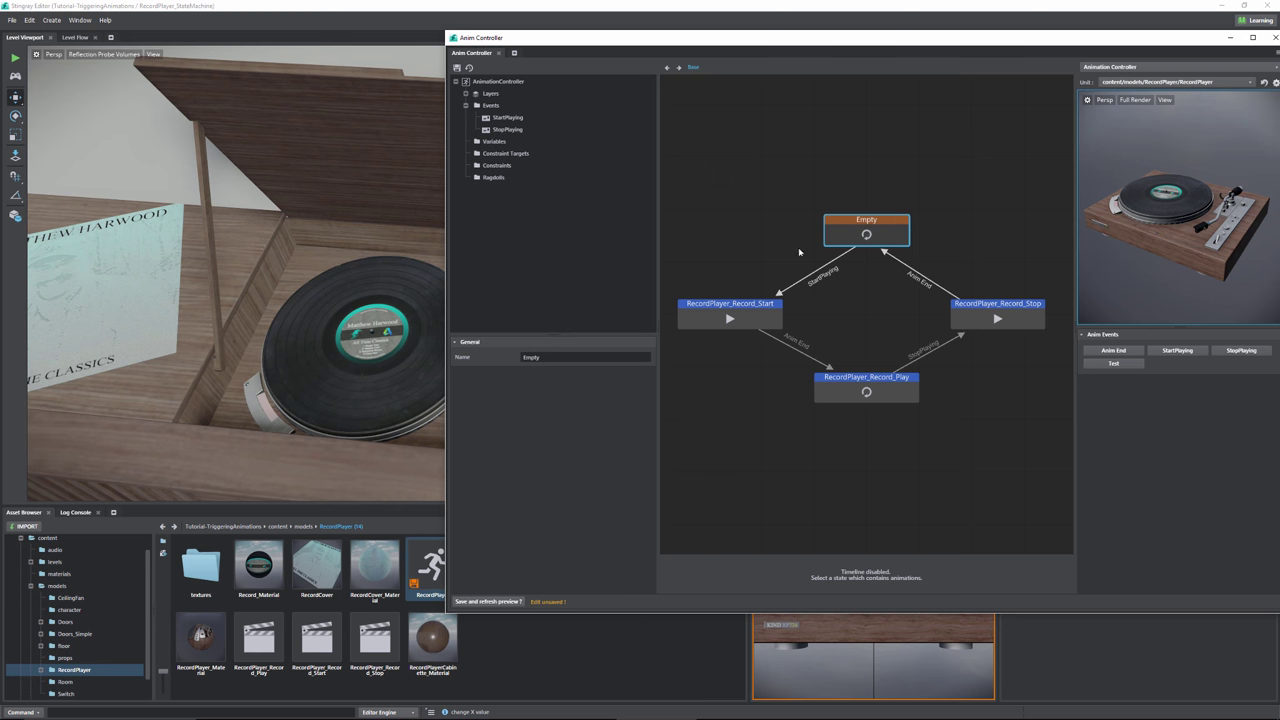
left_click_drag(866, 230, 867, 219)
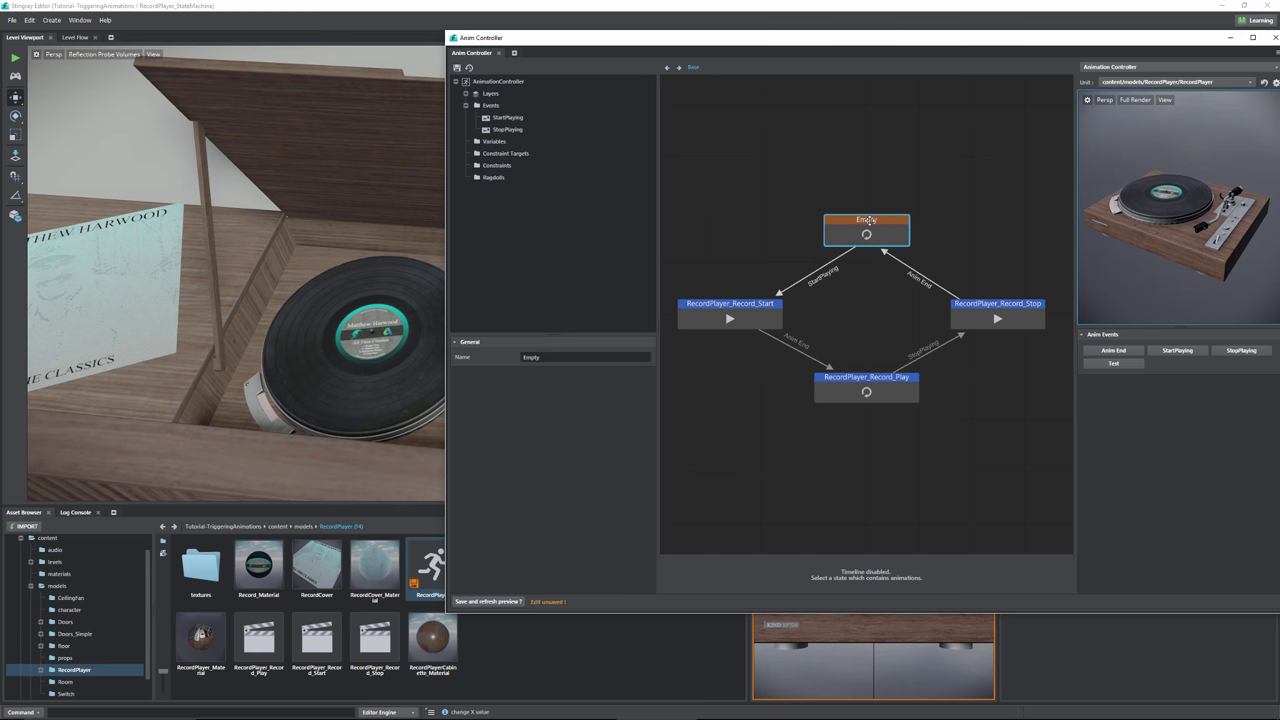
- Nudge the Record_Start state inward and back, inspecting the StartPlaying transition that leads to it
left_click_drag(739, 315, 748, 314)
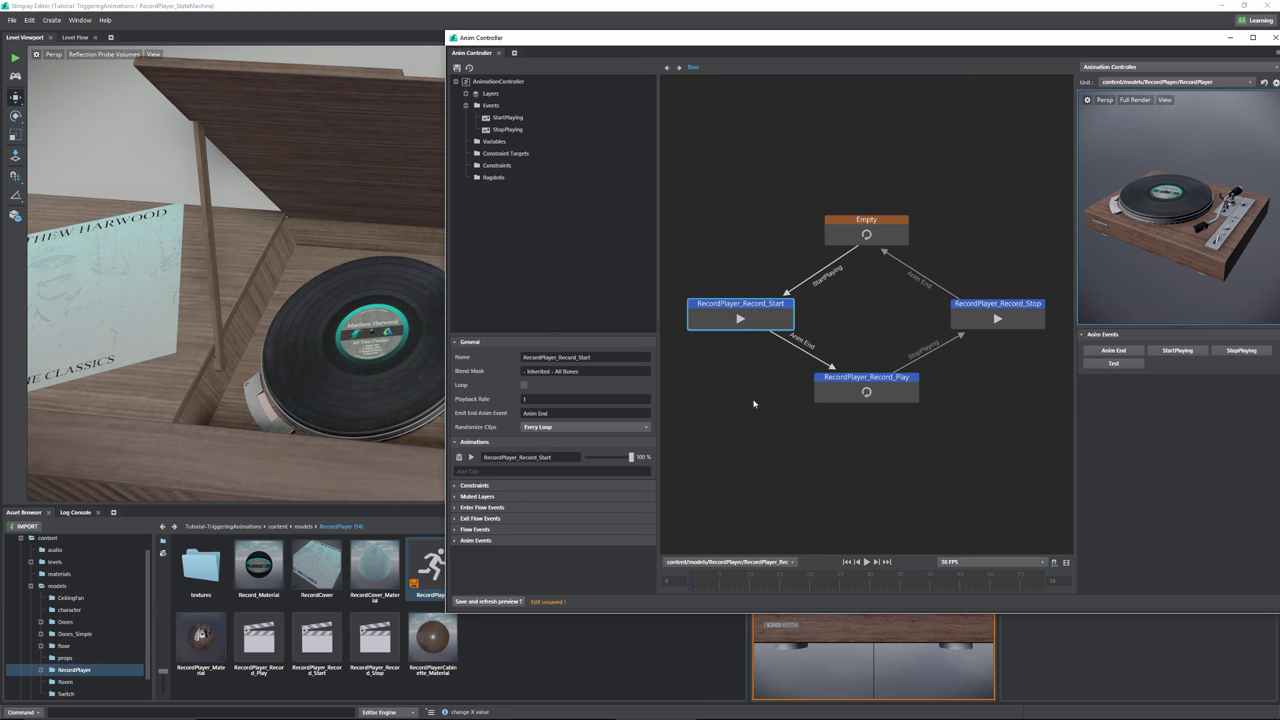
left_click_drag(763, 267, 852, 285)
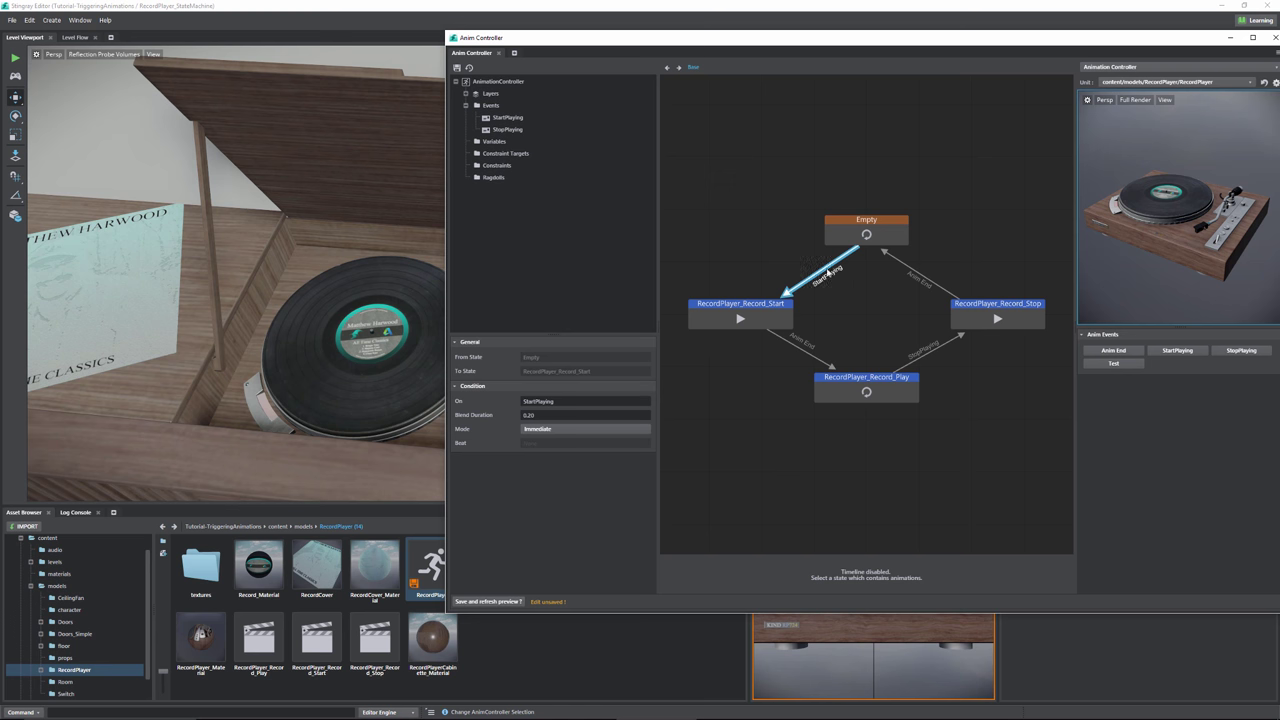
left_click_drag(744, 304, 745, 303)
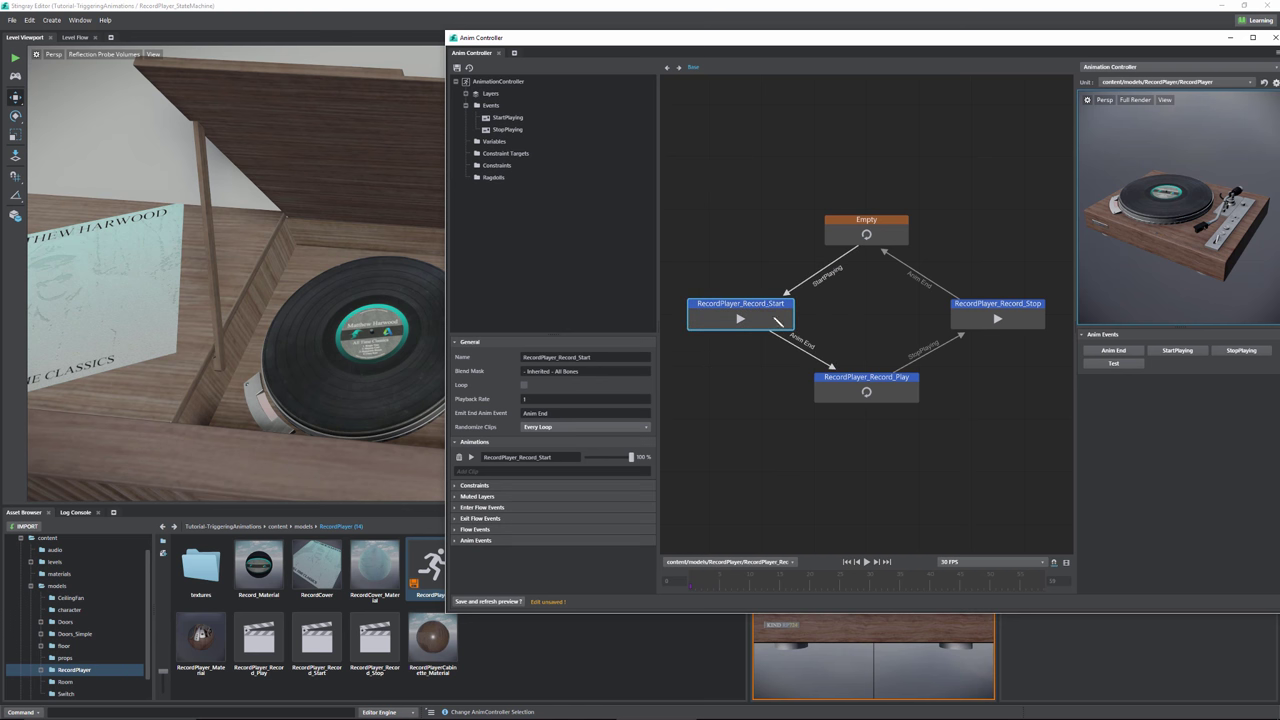
left_click_drag(755, 301, 745, 300)
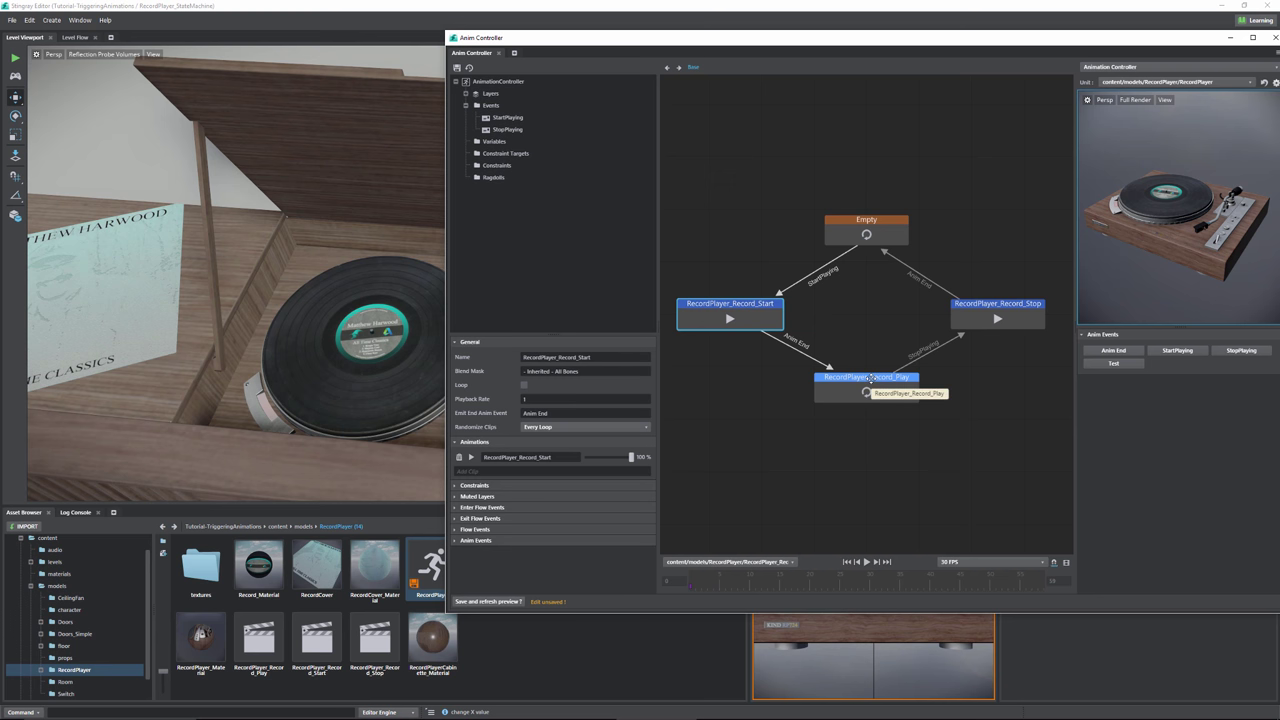
- Examine the Anim End transition from Record_Start to Record_Play, the Events folder and the Record_Start state's settings
left_click(795, 351)
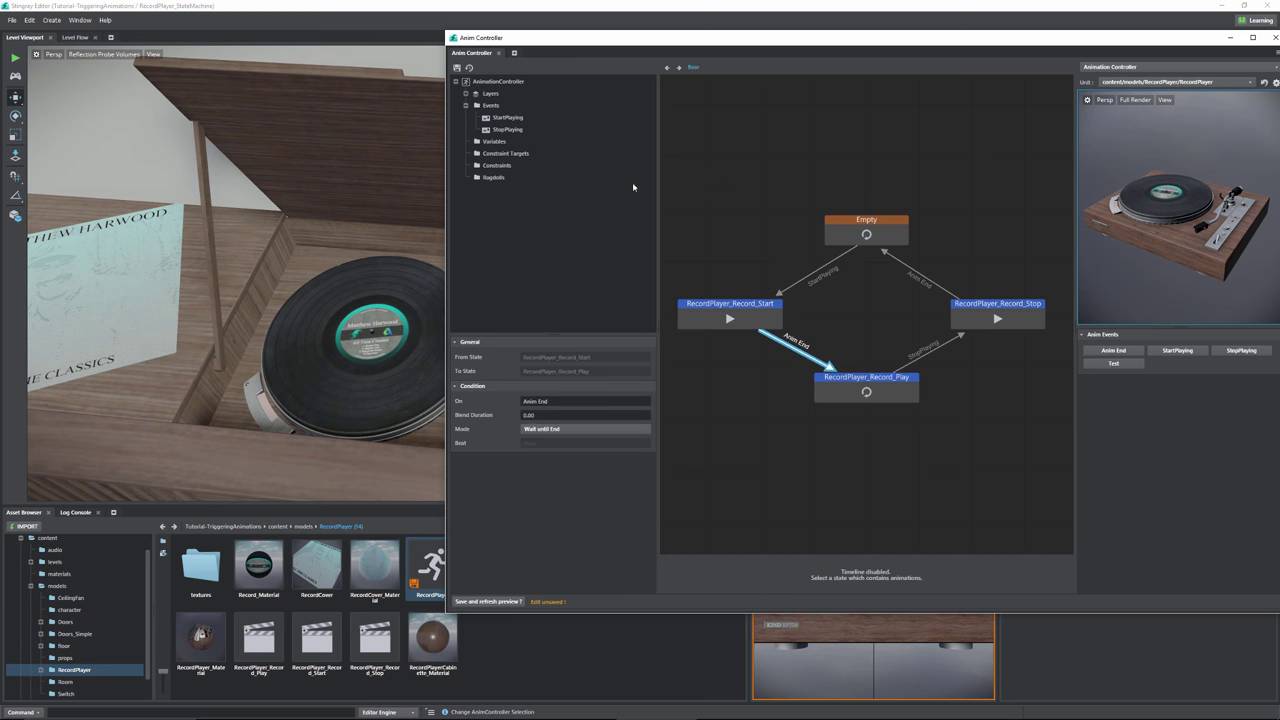
left_click(490, 105)
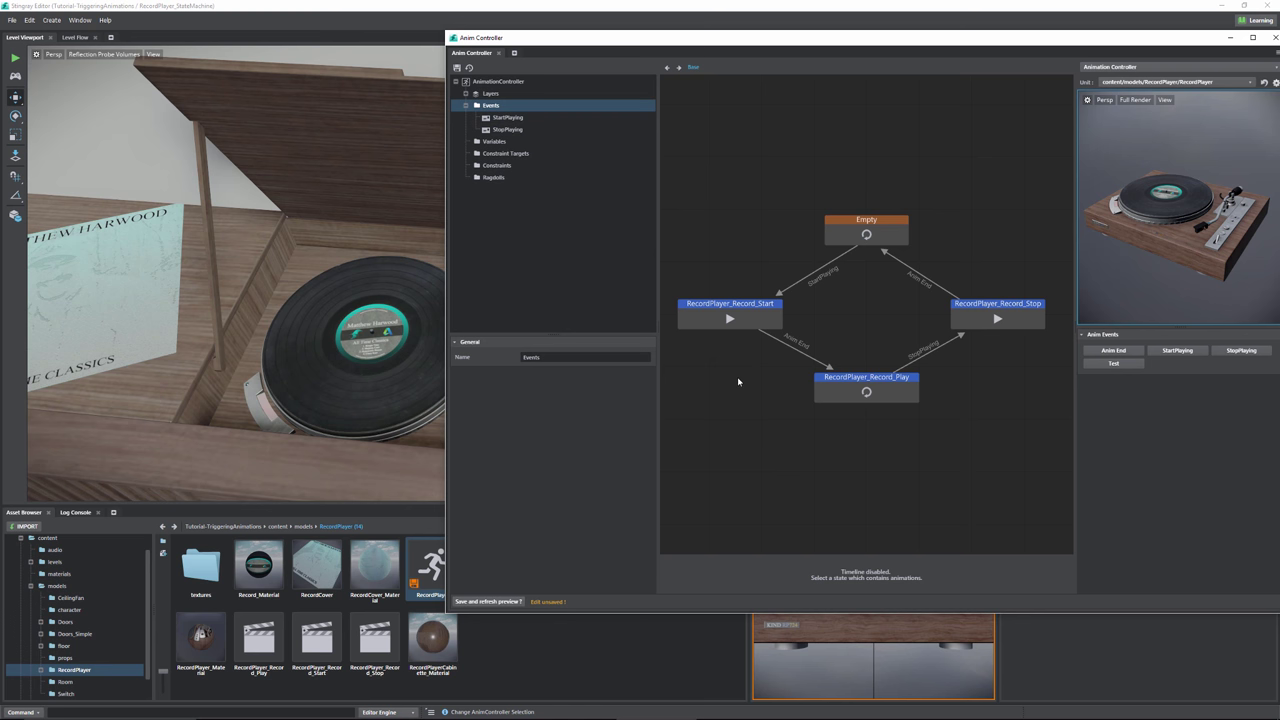
left_click(694, 306)
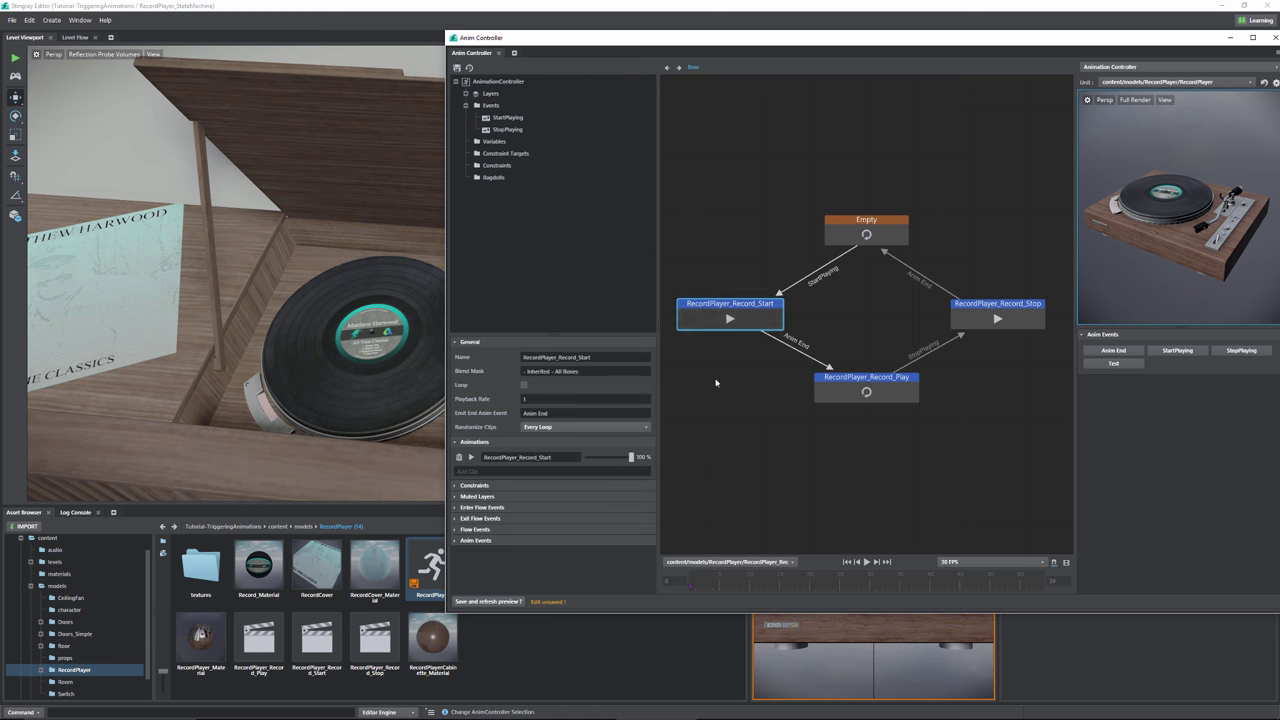
- Delete the Anim End transition from Record_Start to Record_Play and create a new transition between the same two states
left_click(801, 362)
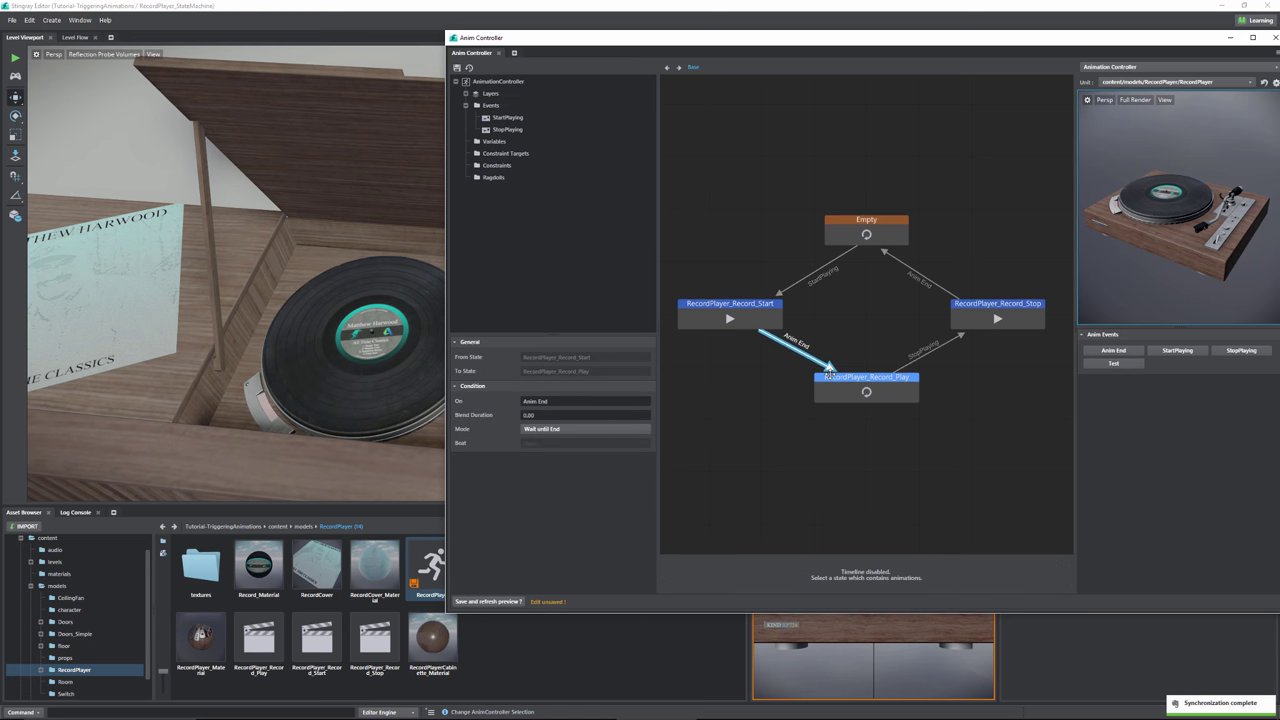
key("Delete")
left_click_drag(748, 320, 866, 388)
- Set the condition of the new Record_Start to Record_Play transition to the Anim End event
left_click(565, 401)
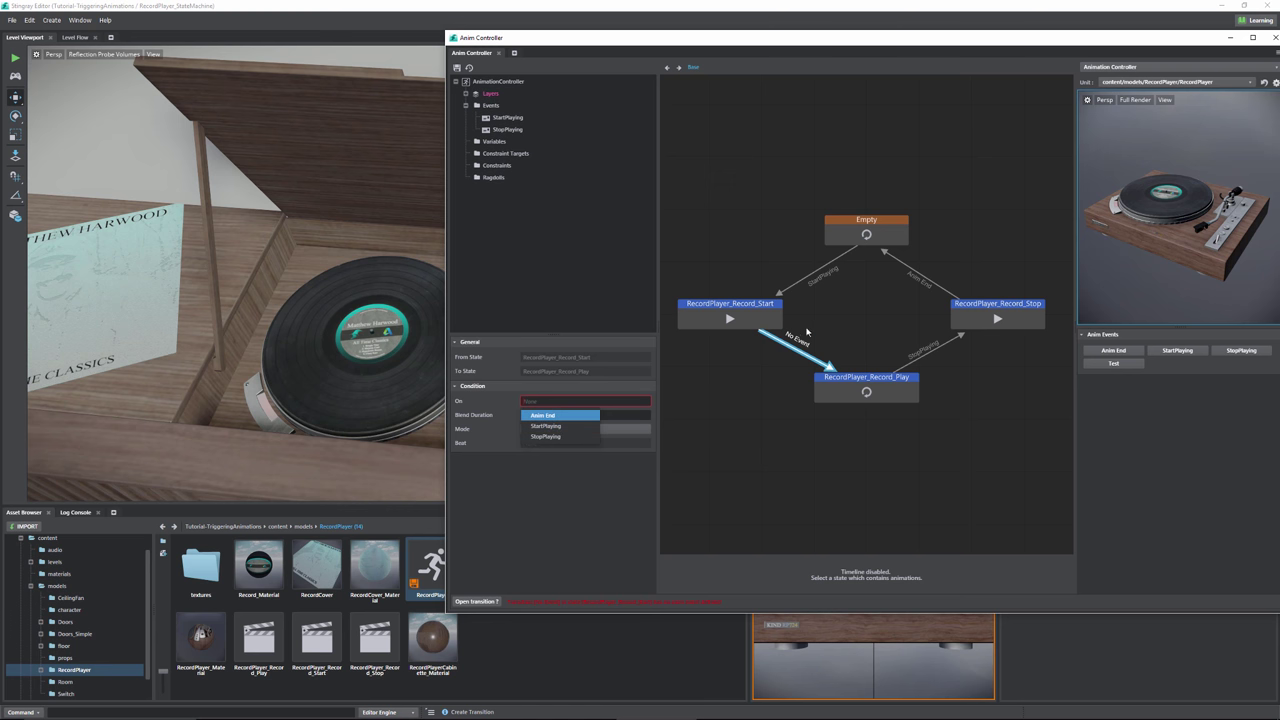
left_click(794, 369)
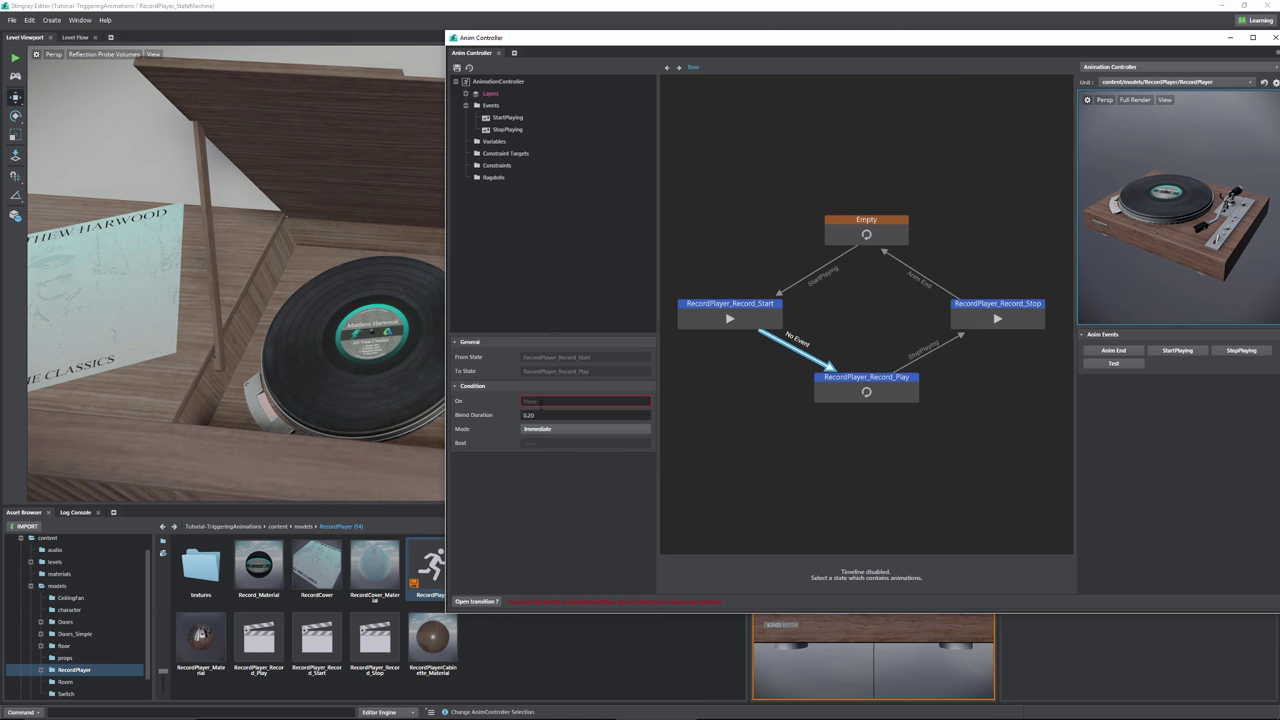
left_click(538, 402)
left_click(545, 419)
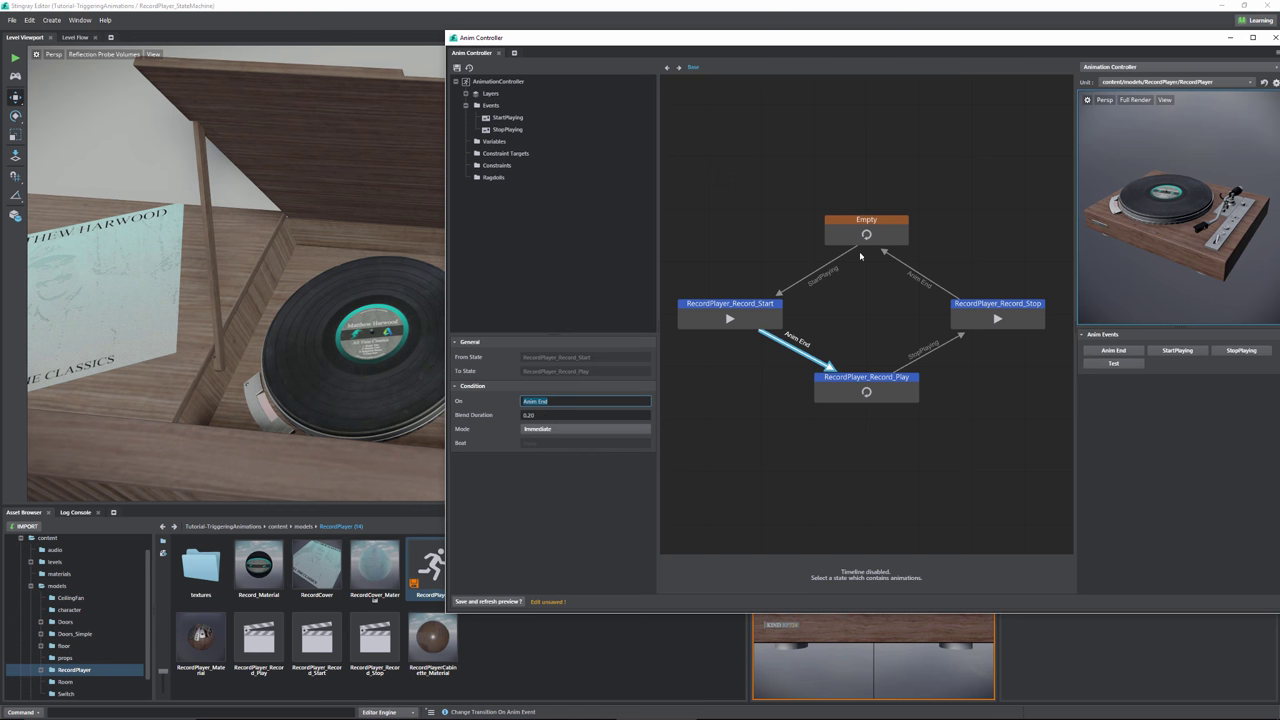
- Nudge the Record_Start state slightly inward and move the Anim Controller window fully into view
mouse_move(735, 305)
left_mouse_down()
mouse_move(723, 305)
mouse_move(738, 305)
left_mouse_up()
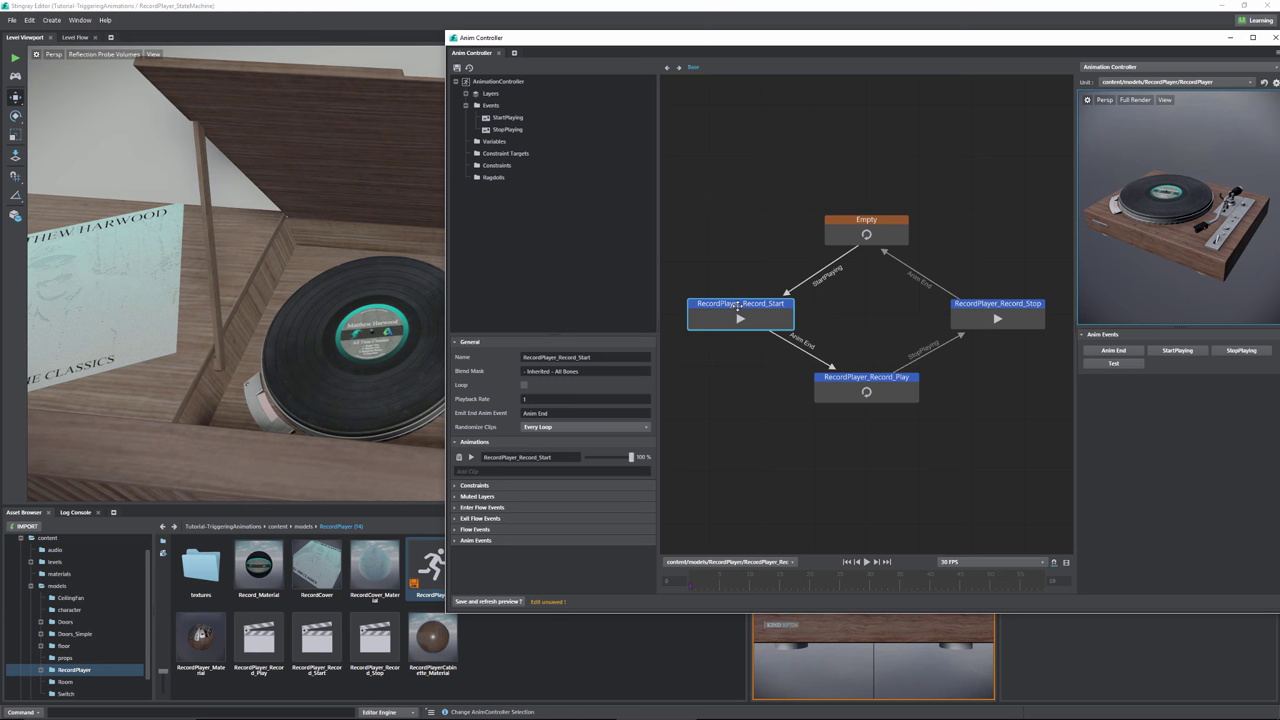
left_click(854, 380)
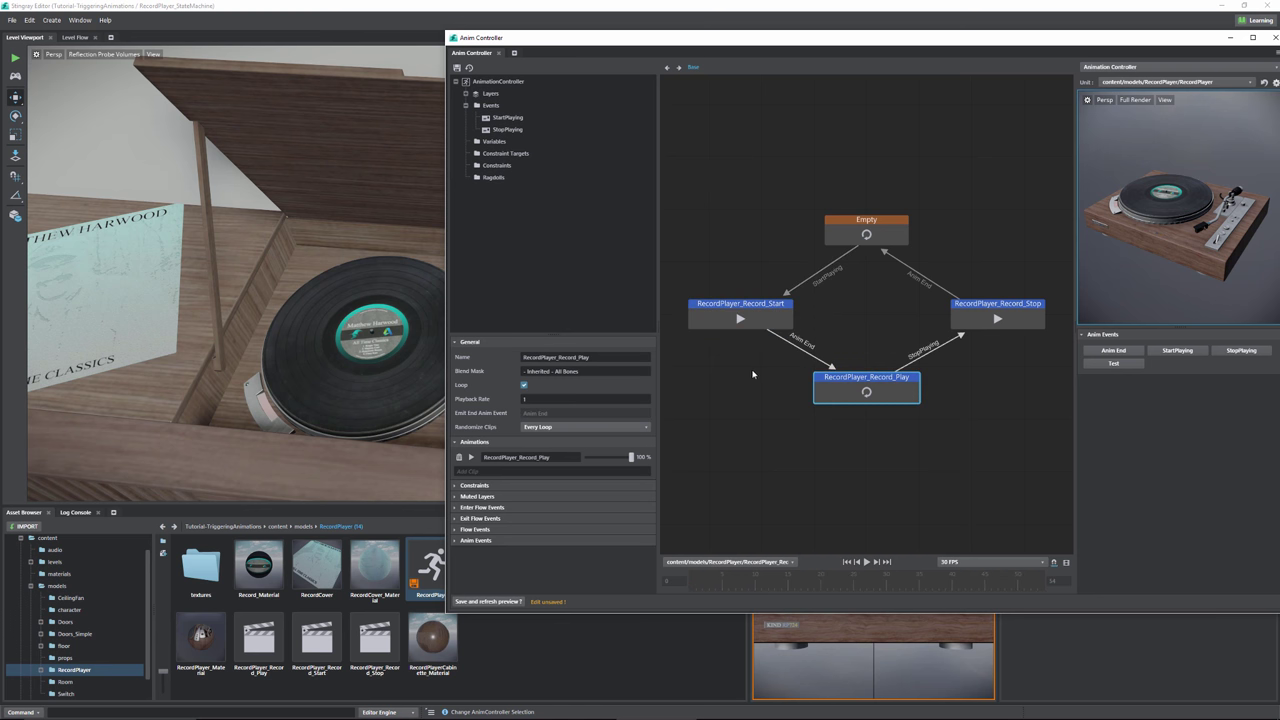
mouse_move(752, 374)
middle_mouse_down()
mouse_move(766, 329)
mouse_move(746, 366)
middle_mouse_up()
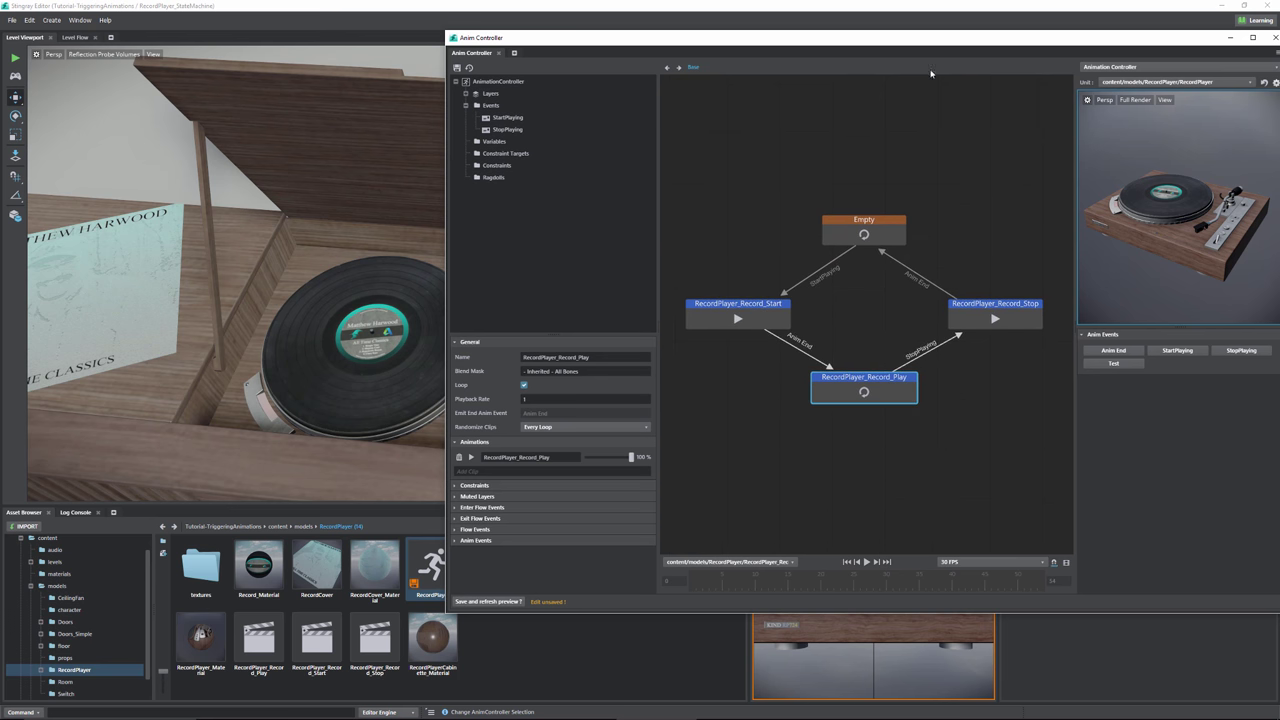
left_click_drag(1019, 55, 757, 51)
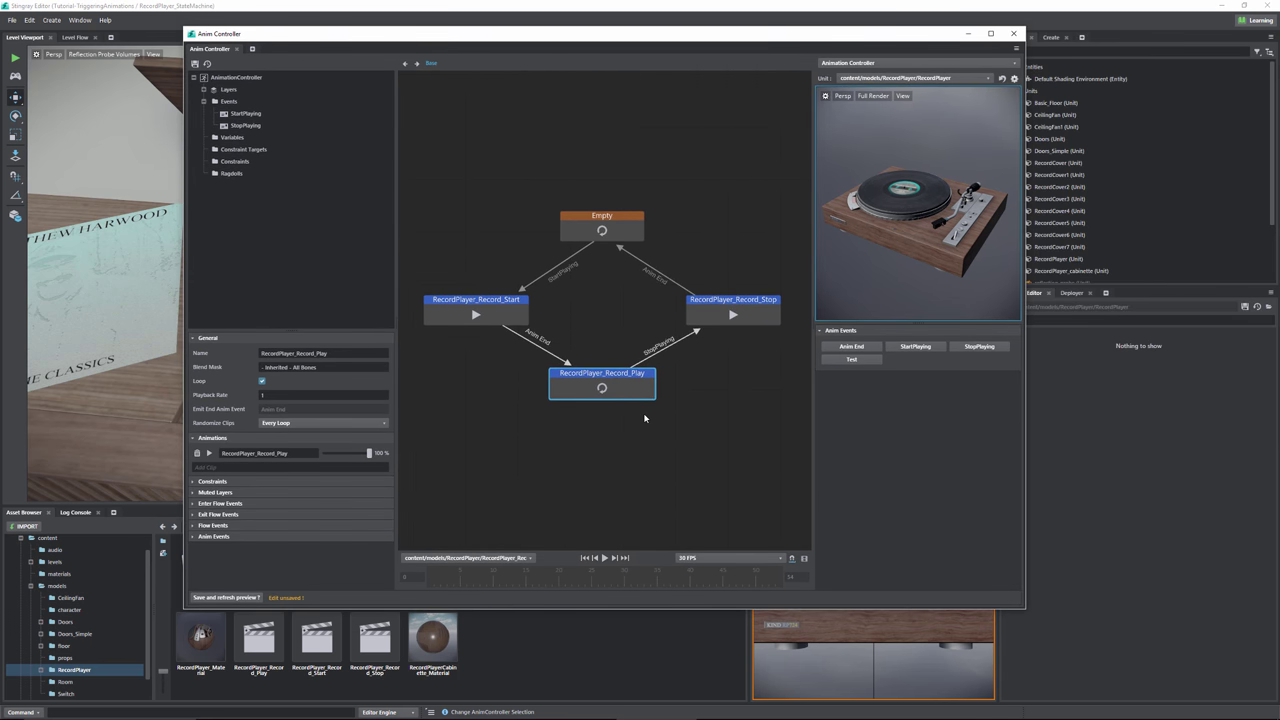
- Examine the condition settings and available modes of the Anim End transition from Record_Start to Record_Play
left_click(557, 353)
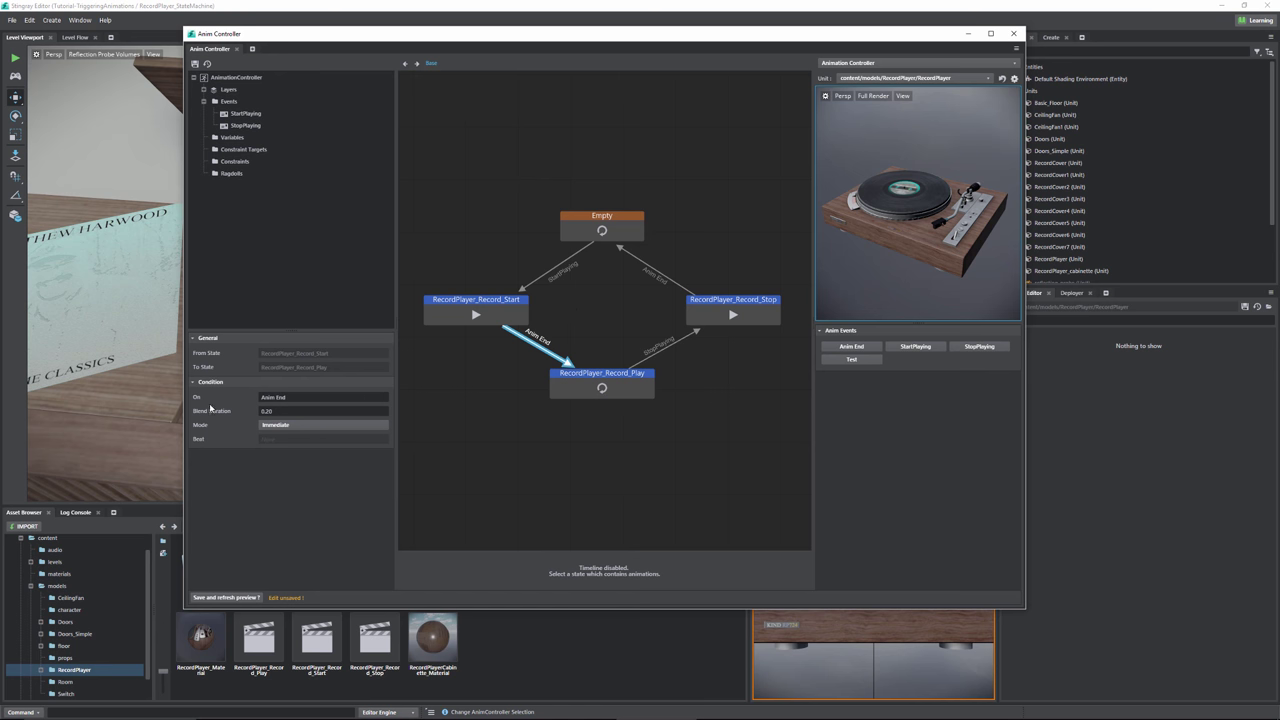
left_click(523, 360)
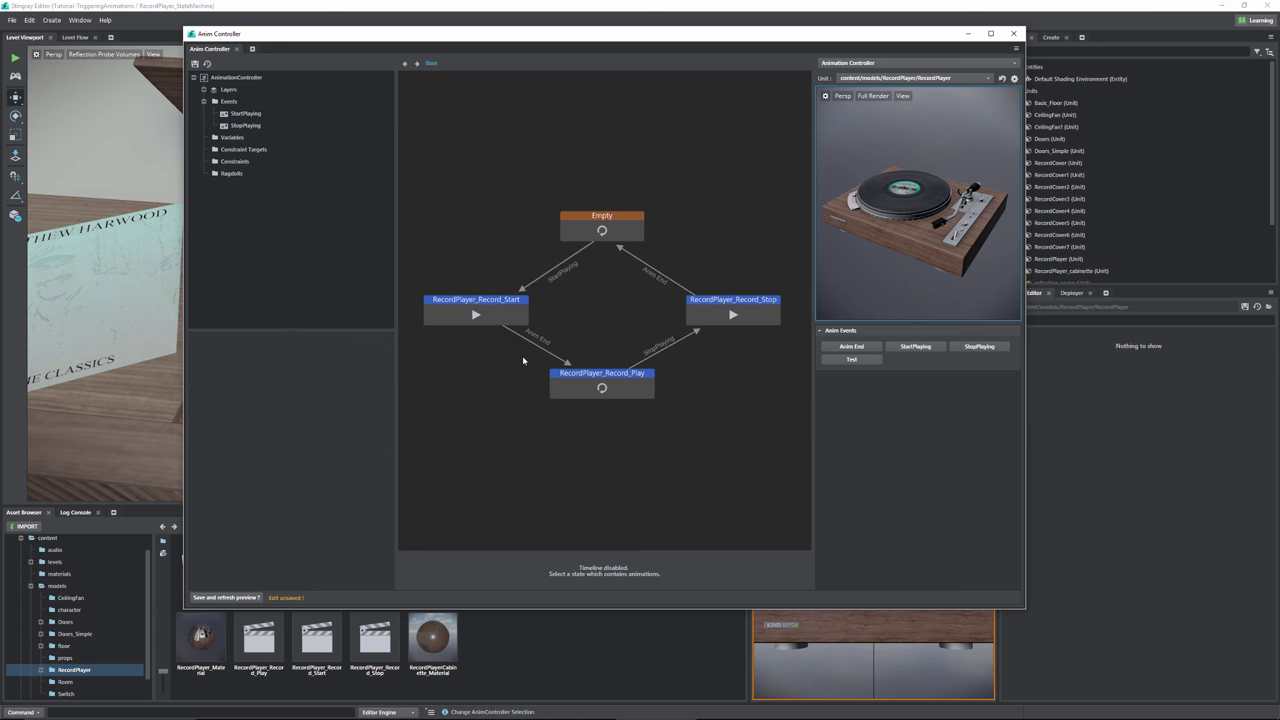
left_click(532, 345)
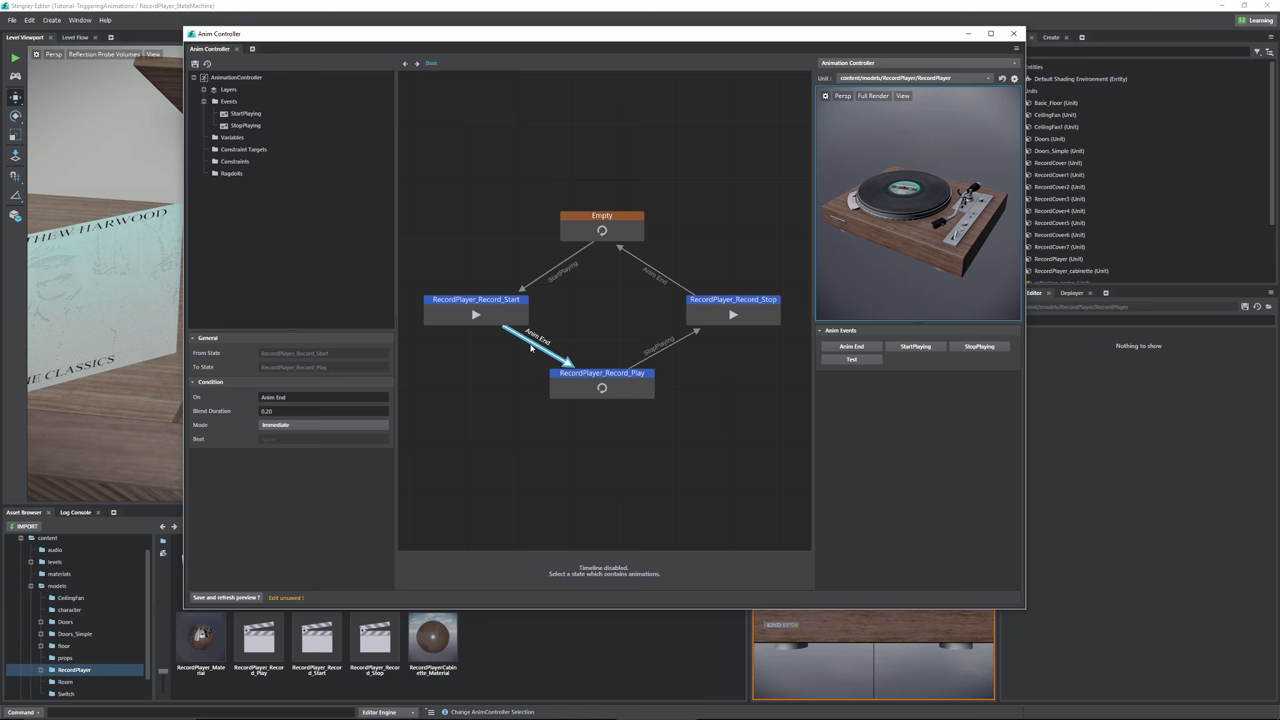
left_click(283, 427)
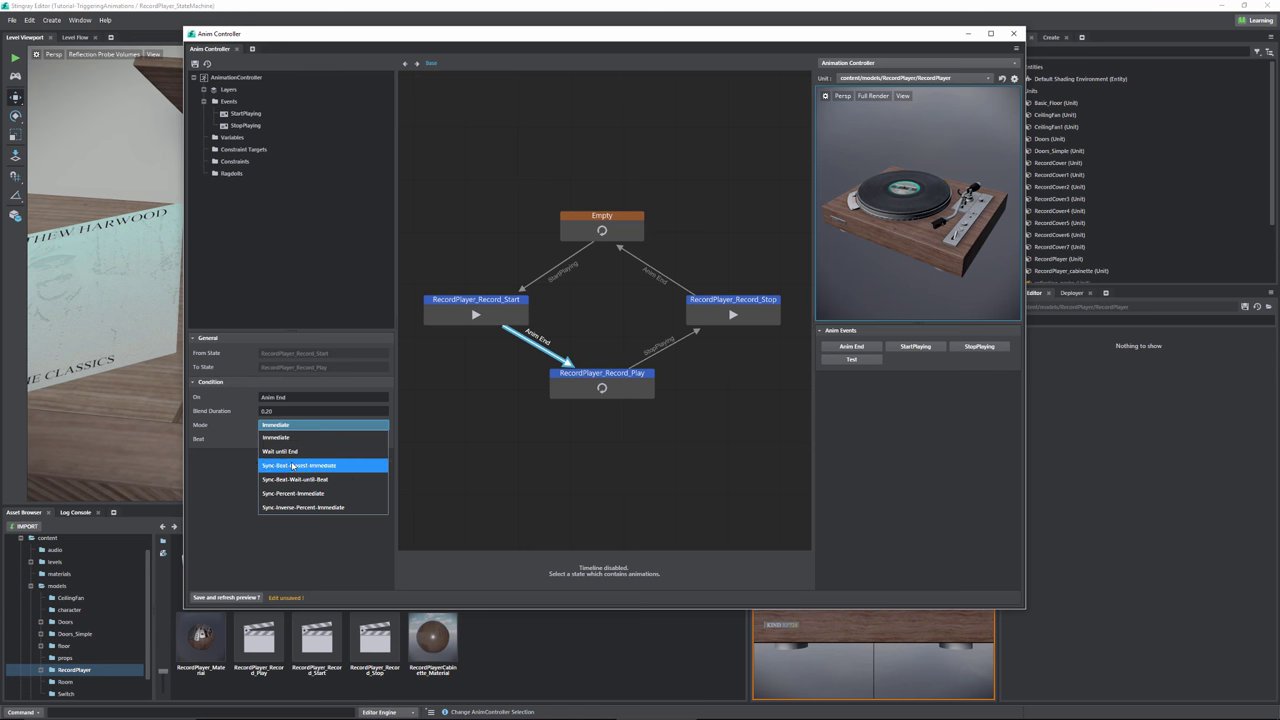
left_click(706, 349)
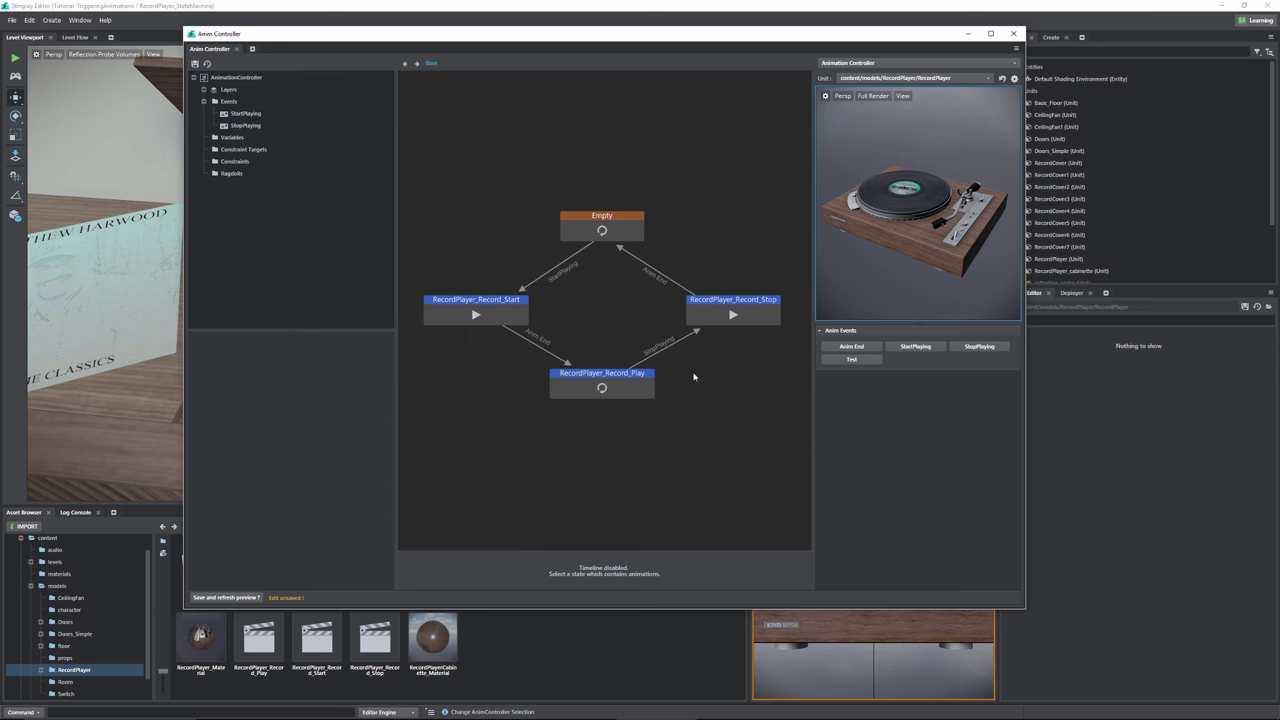
- Set the mode of the StopPlaying transition from Record_Play to Record_Stop to Immediate and save the controller
left_click(664, 357)
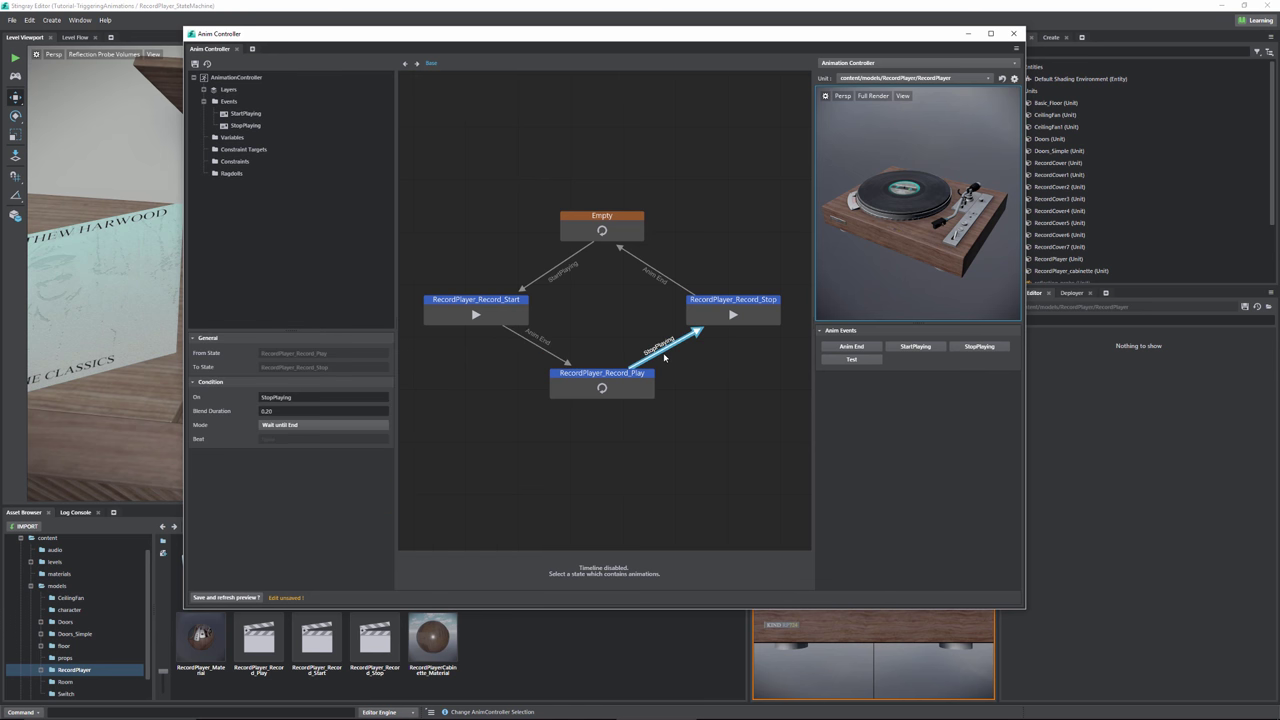
left_click(267, 431)
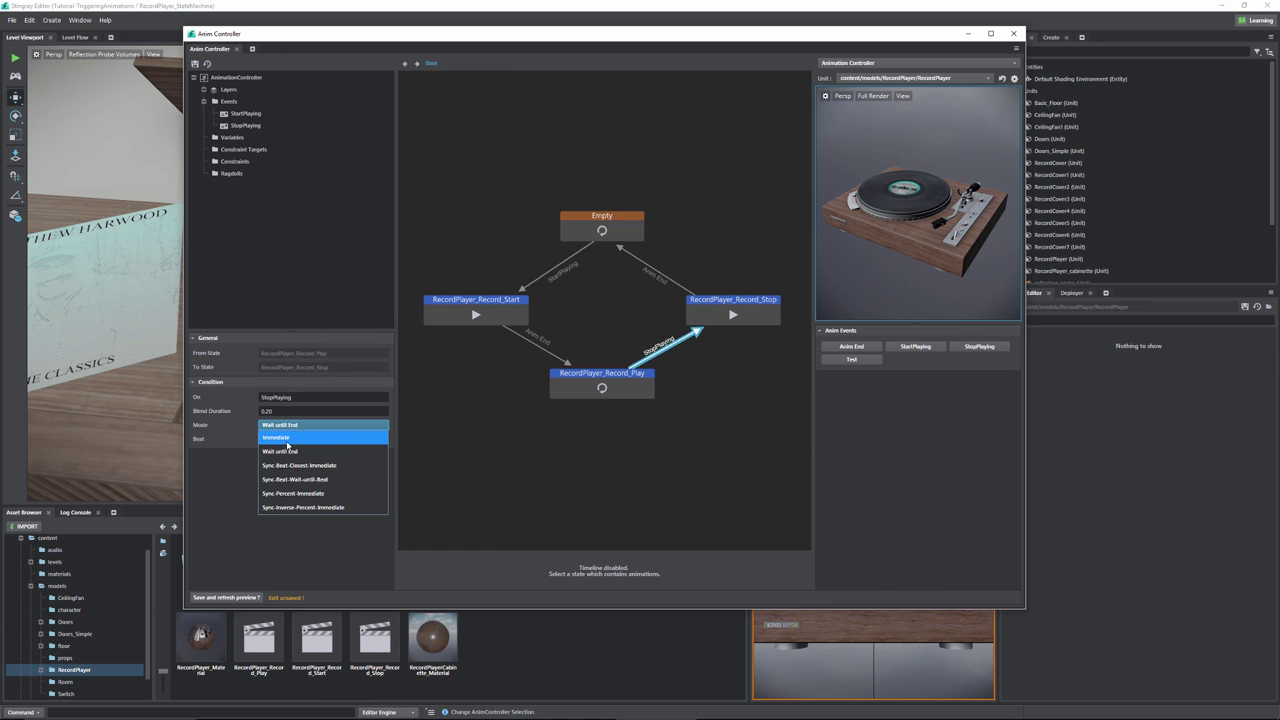
left_click(287, 439)
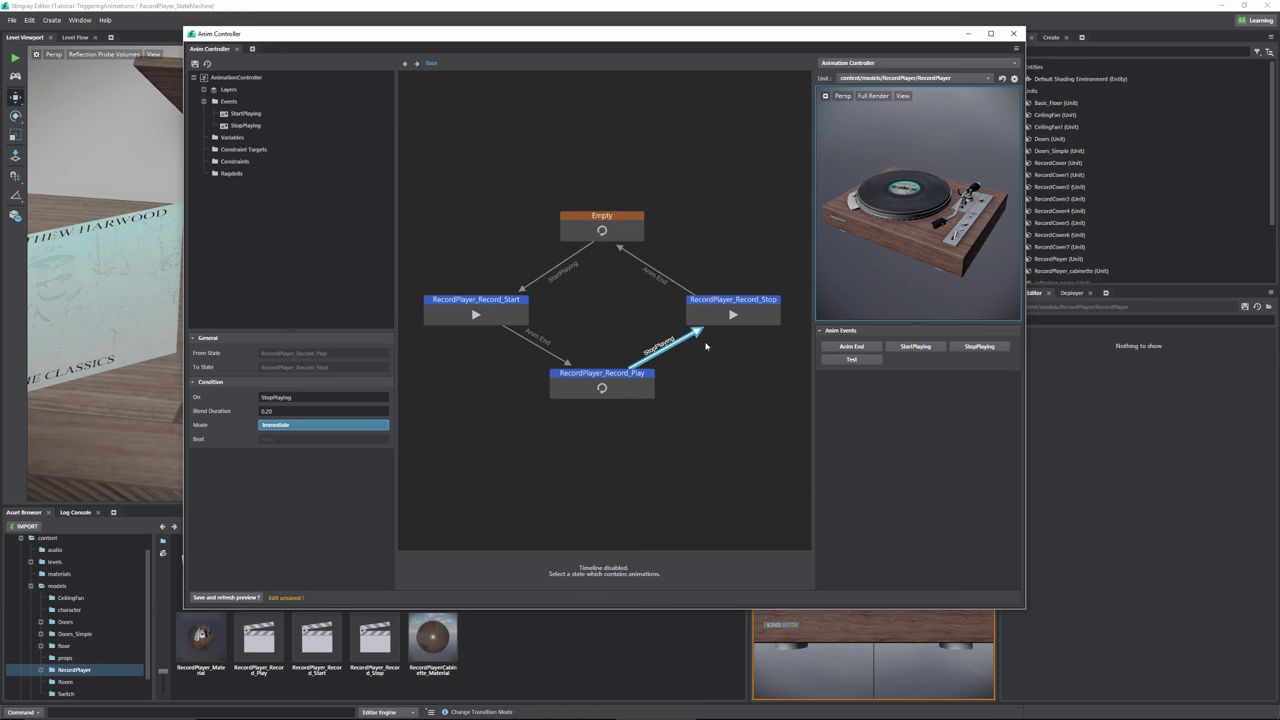
key("ctrl+s")
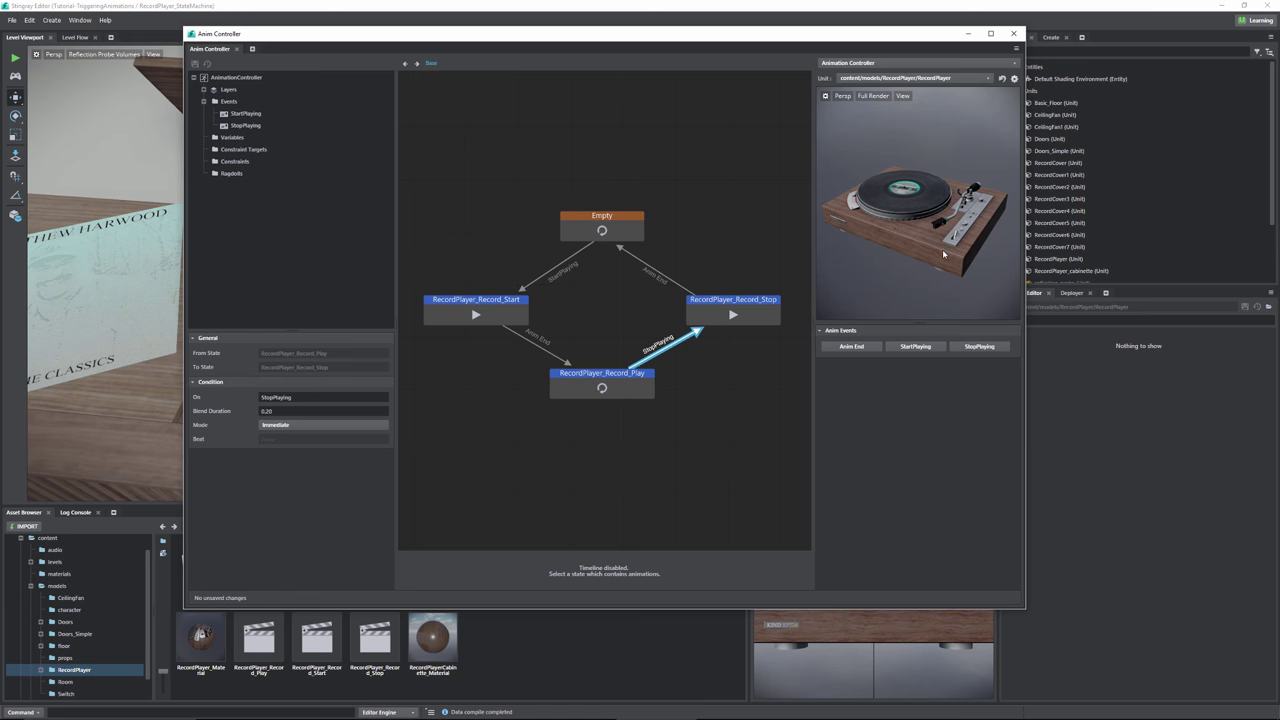
- Fire the StartPlaying and StopPlaying events in the preview to test the Immediate transition
left_click(915, 348)
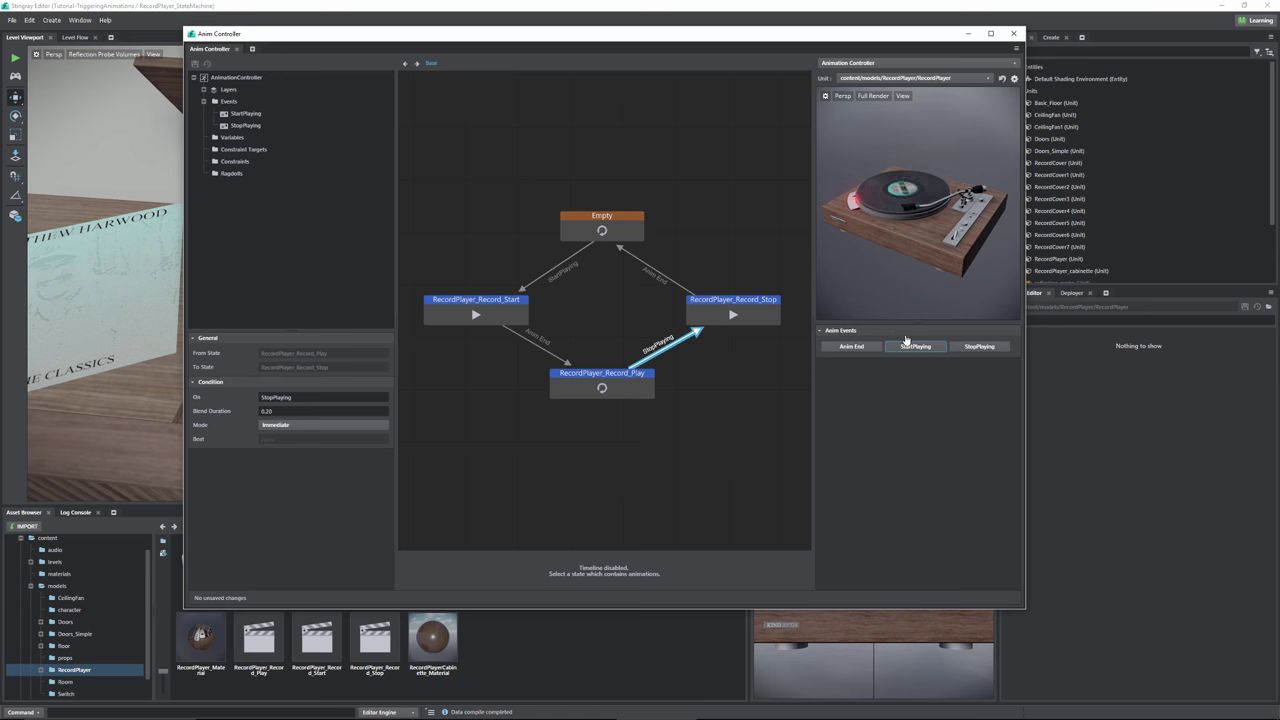
left_click(980, 350)
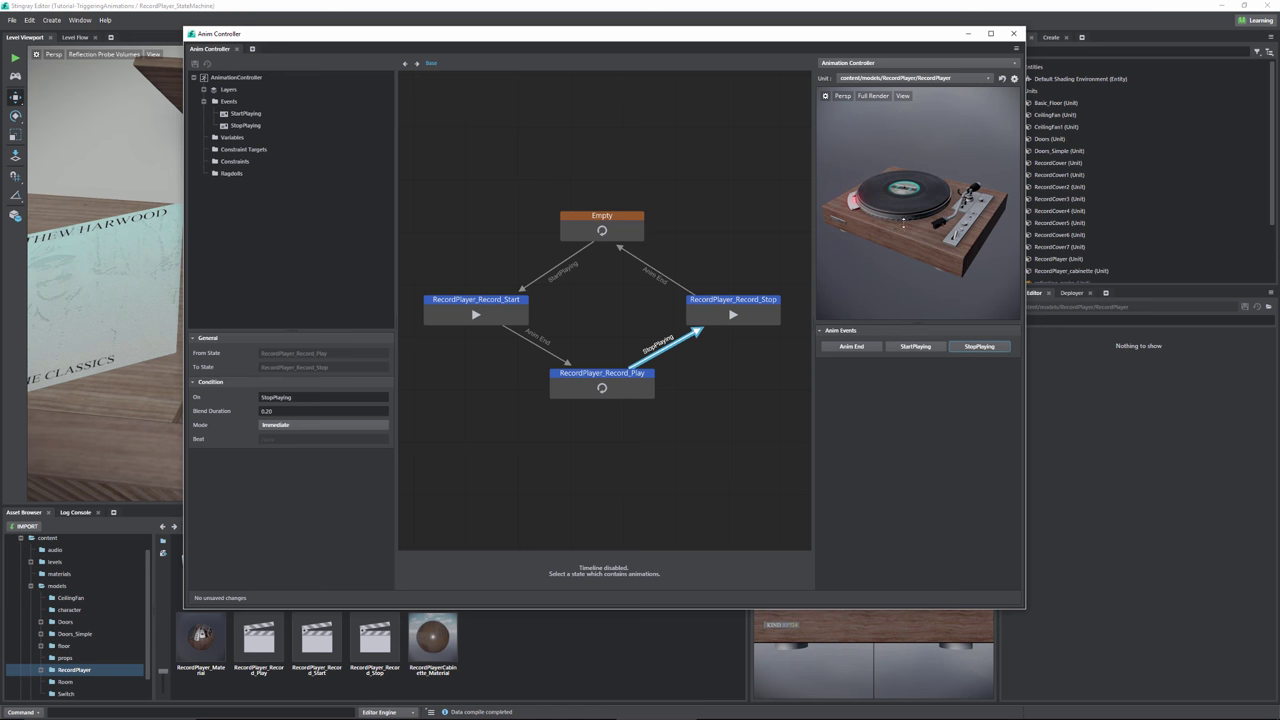
- Set the mode of the StopPlaying transition from Record_Play to Record_Stop to Wait until End
left_click(293, 413)
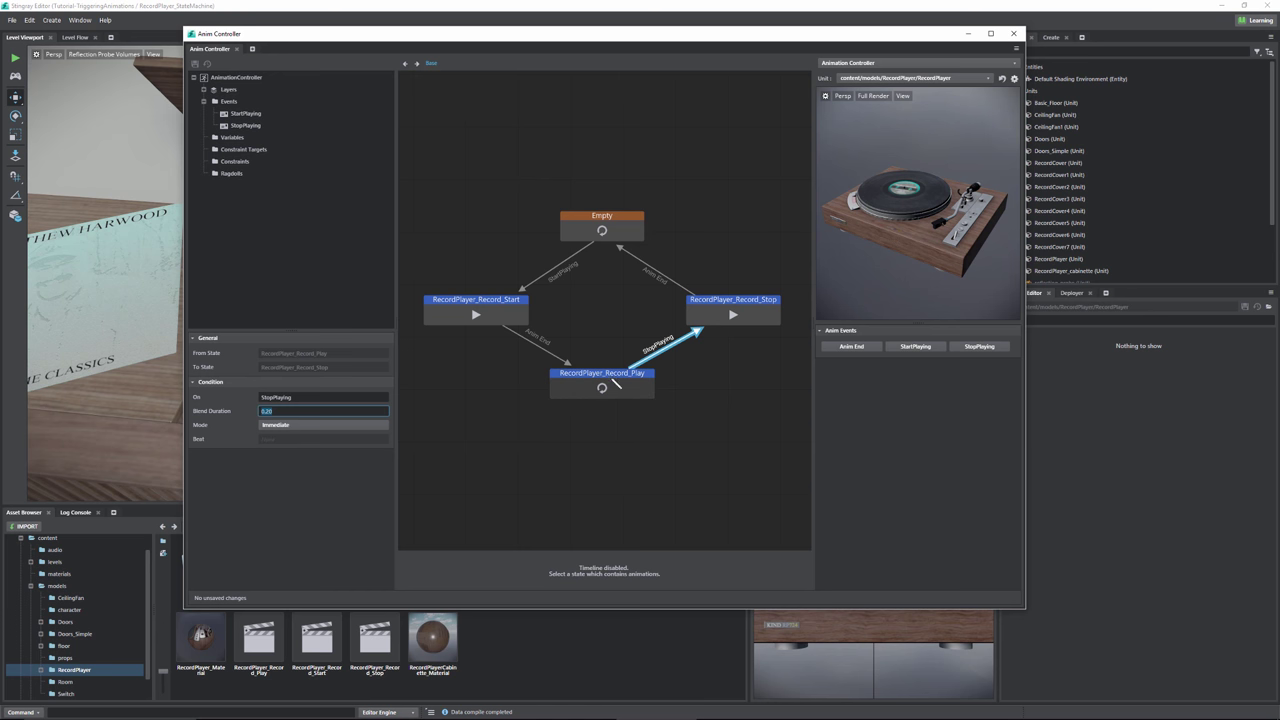
left_click(283, 426)
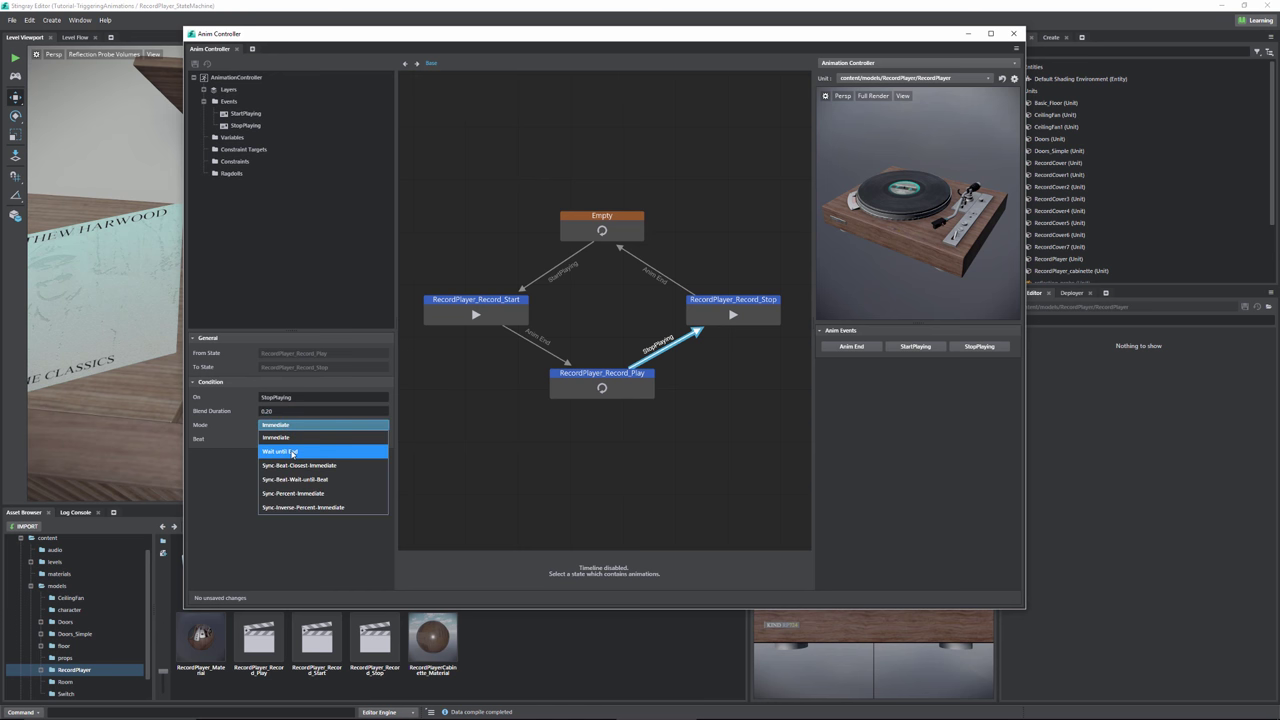
left_click(292, 452)
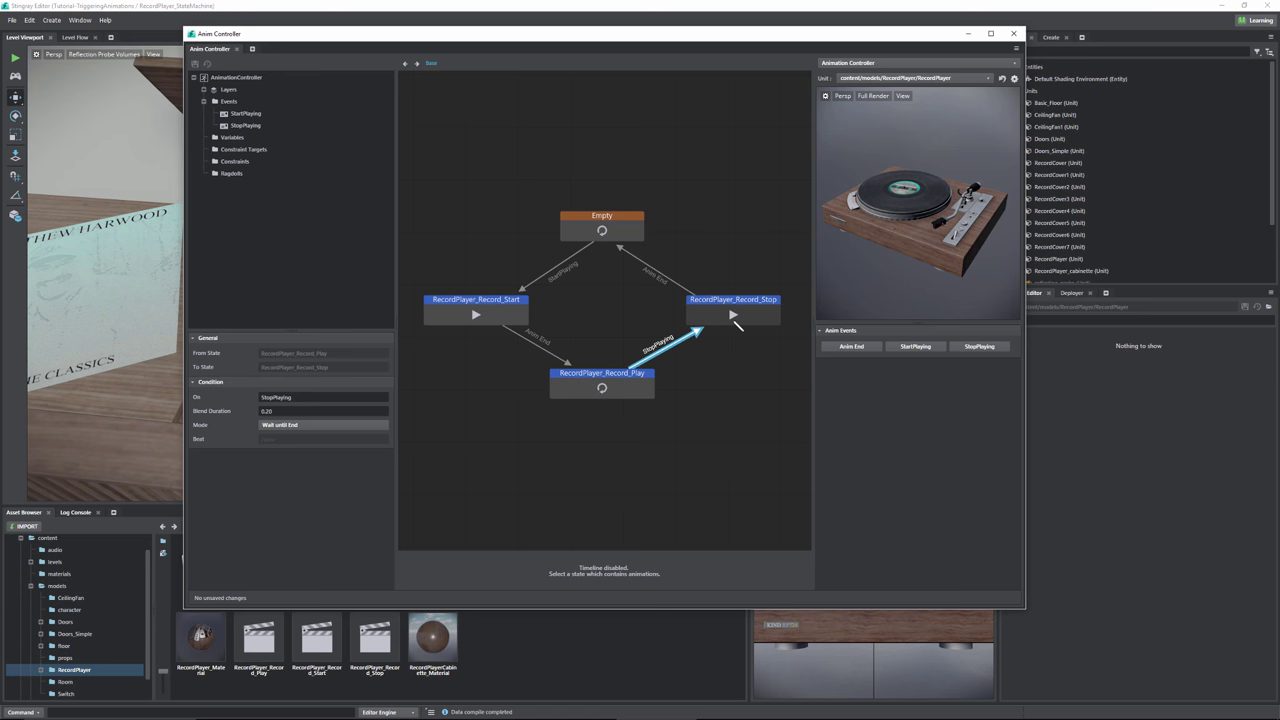
- Fire the StartPlaying and StopPlaying events twice in the preview to test the Wait until End transition
left_click(915, 348)
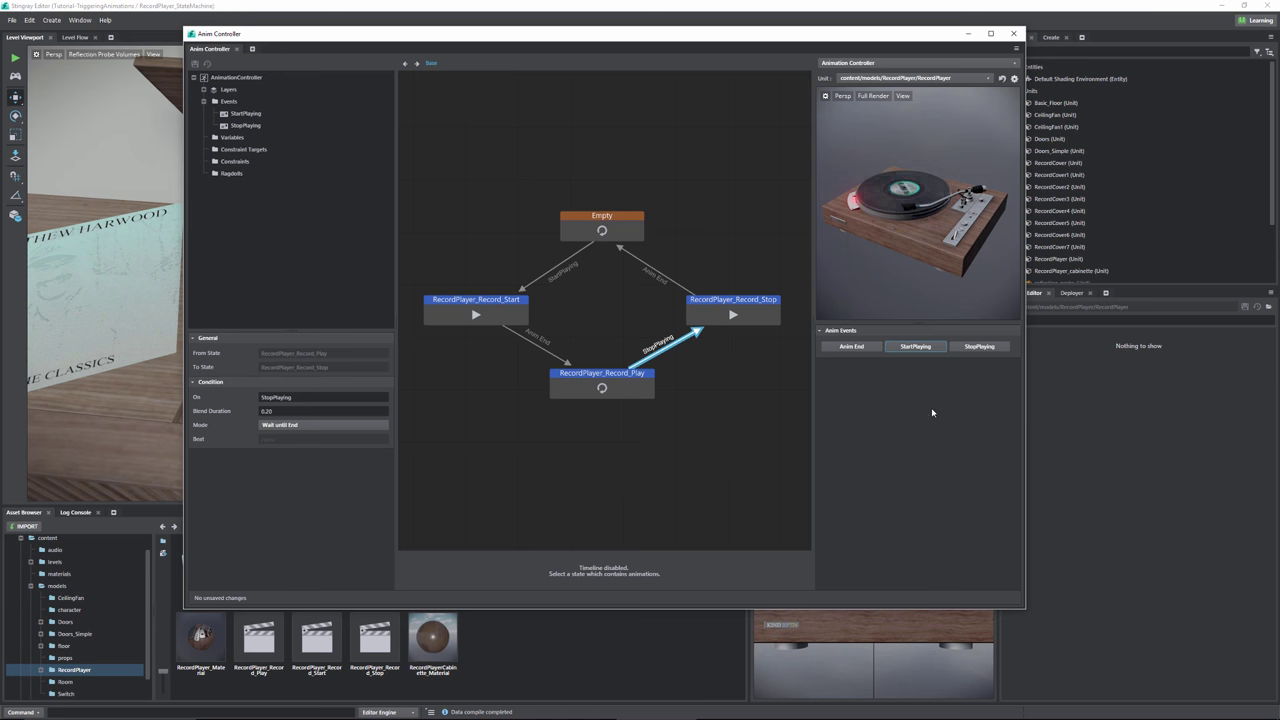
left_click(980, 348)
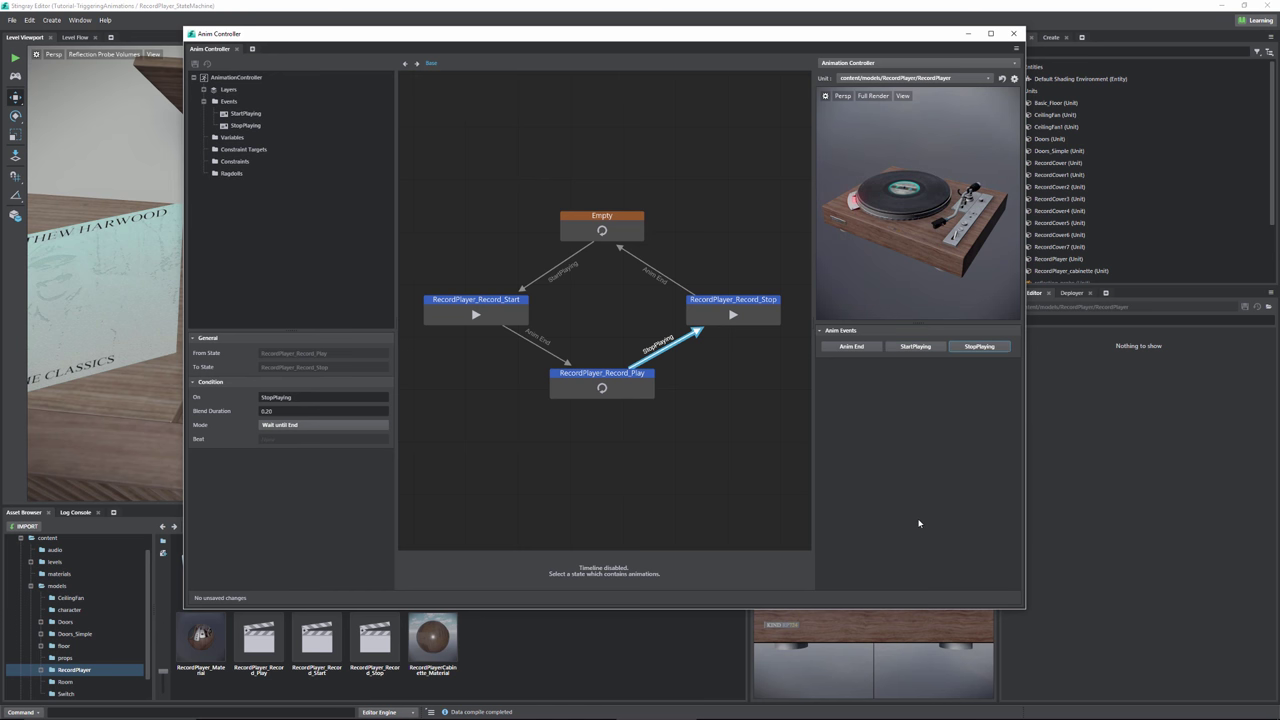
left_click(913, 347)
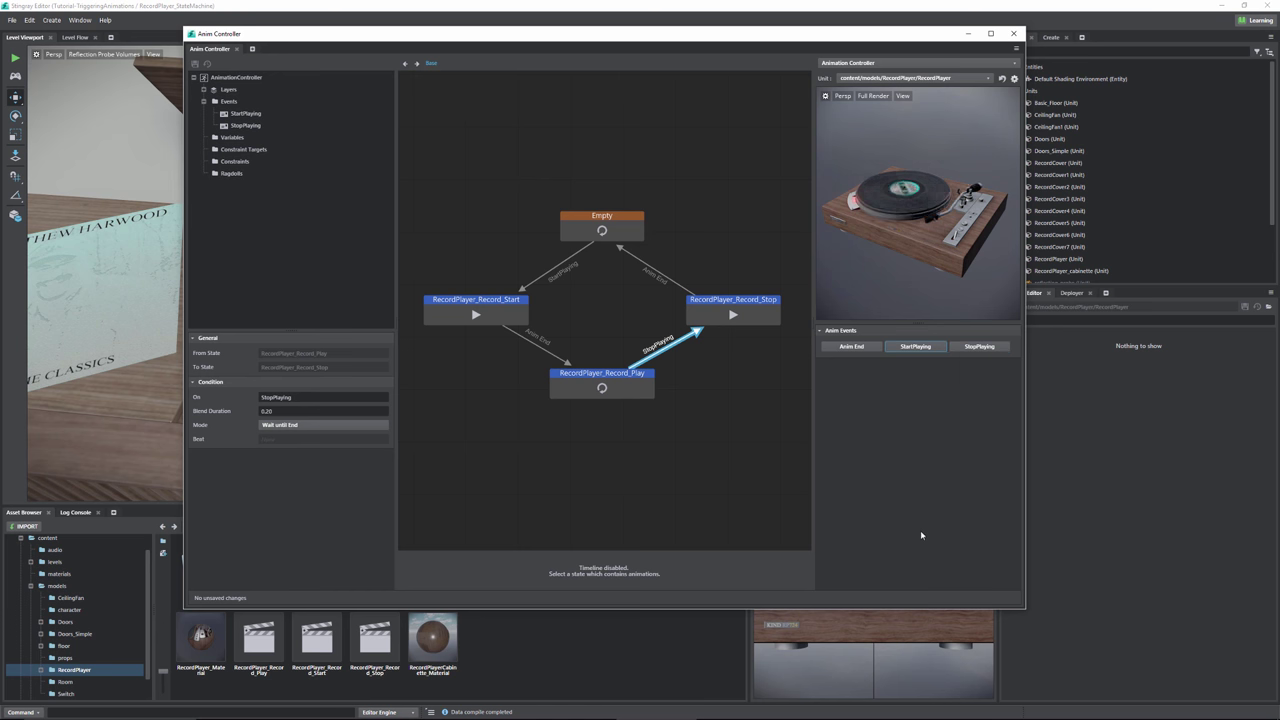
left_click(980, 347)
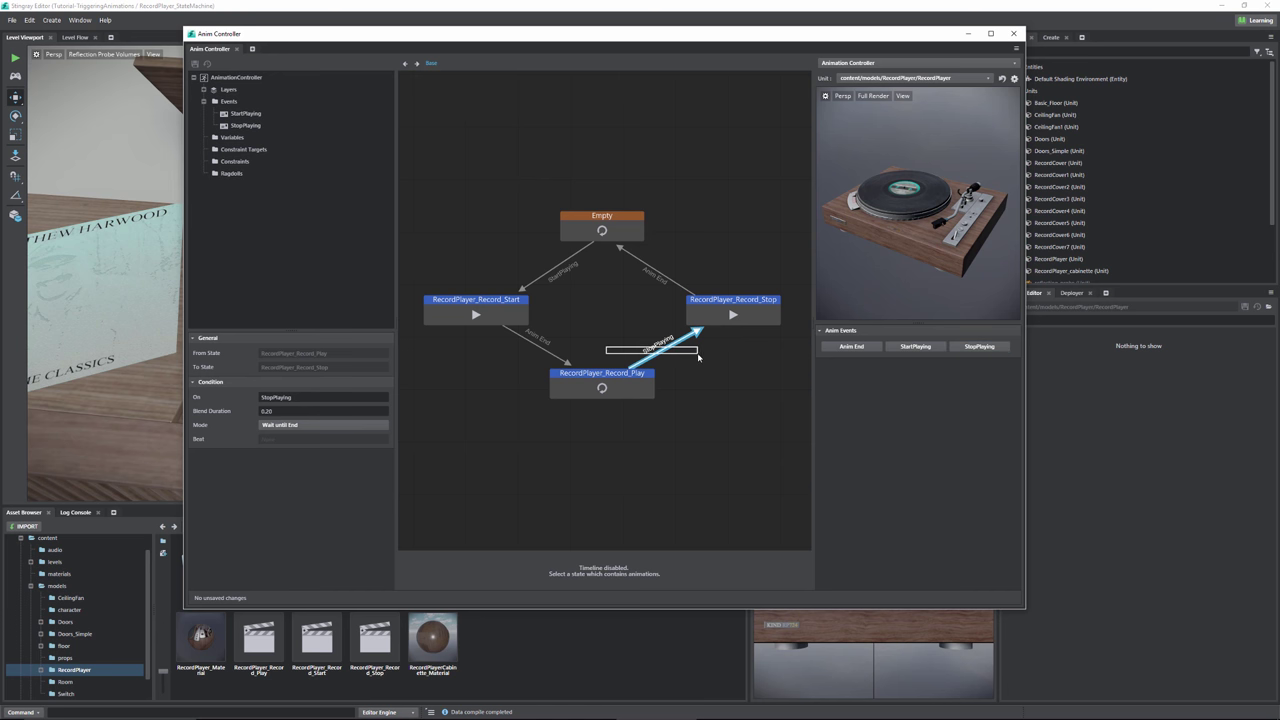
- Move the Record_Play state slightly downward in the state graph
left_click(702, 357)
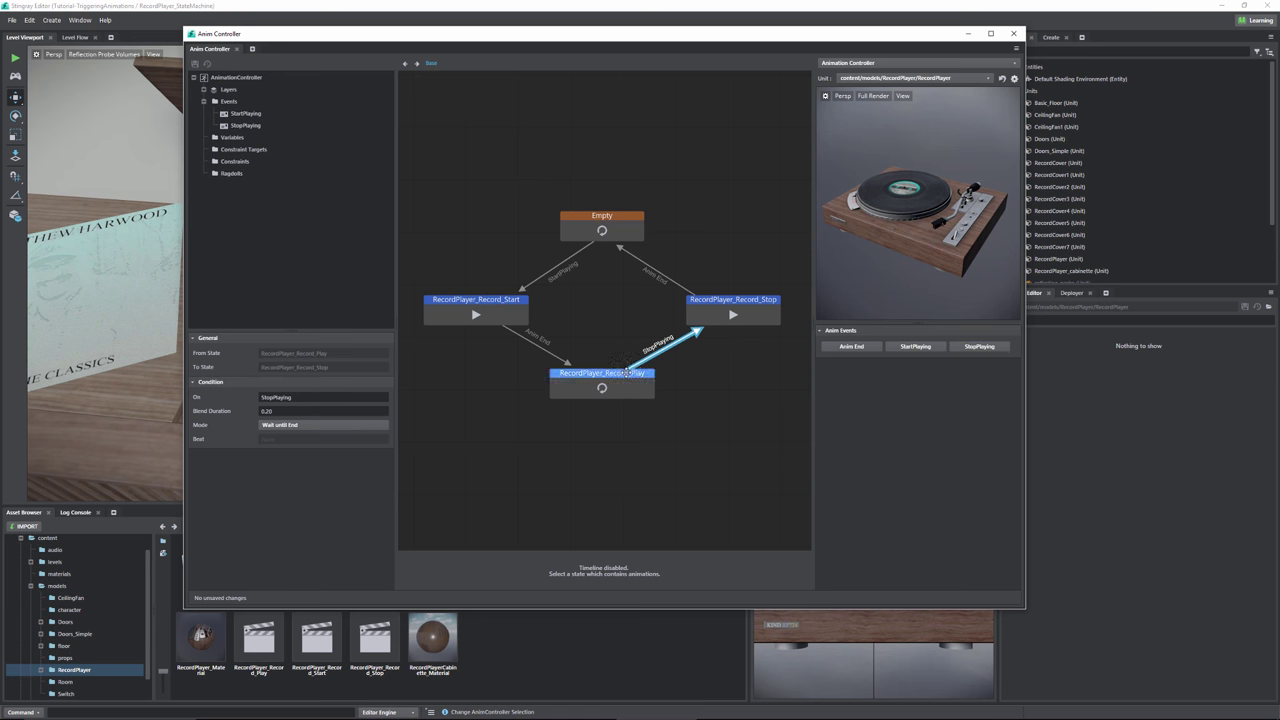
mouse_move(640, 373)
left_mouse_down()
mouse_move(640, 407)
mouse_move(640, 386)
left_mouse_up()
left_click(719, 364)
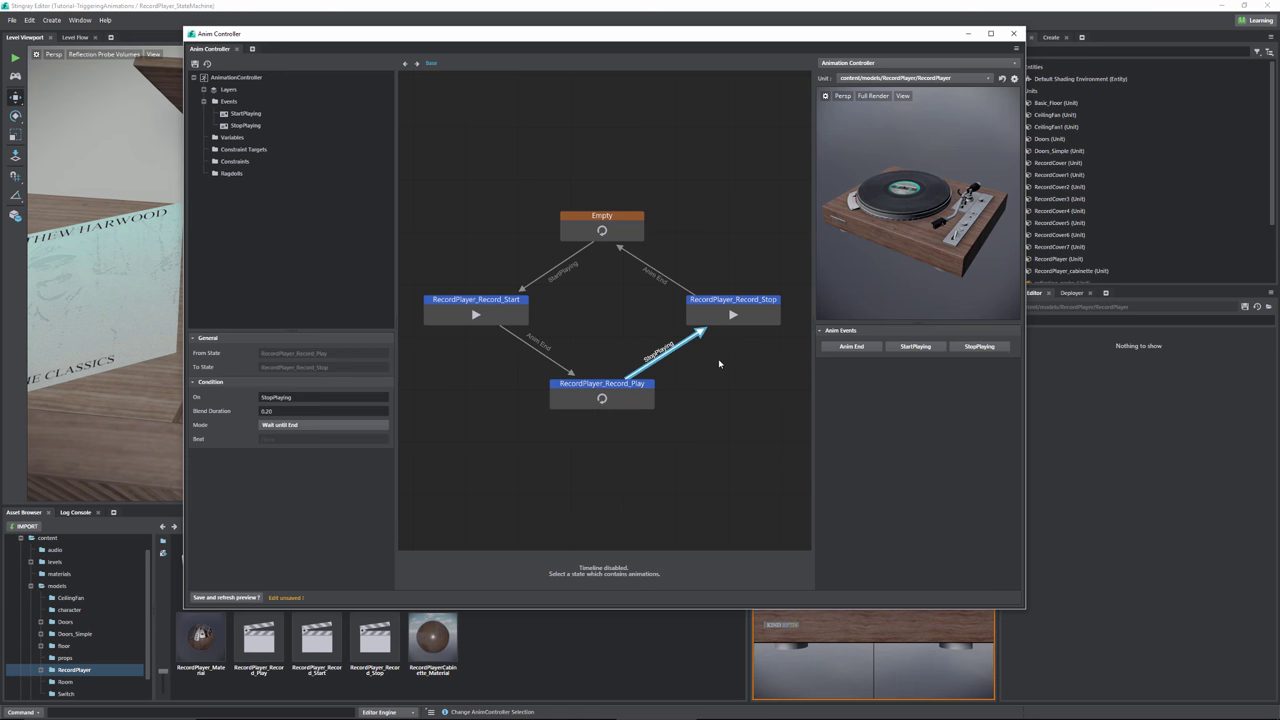
- Examine the settings of the Record_Play, Record_Stop and Empty states and the StopPlaying transition
left_click(615, 396)
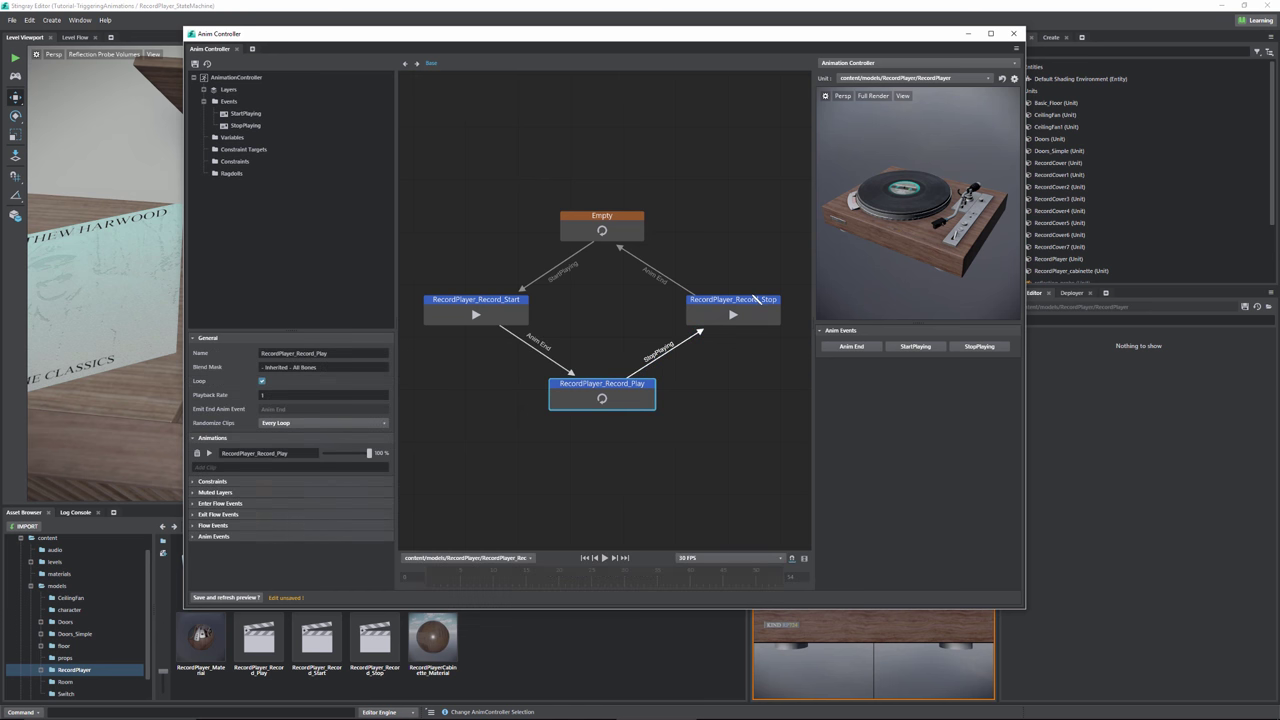
left_click(733, 312)
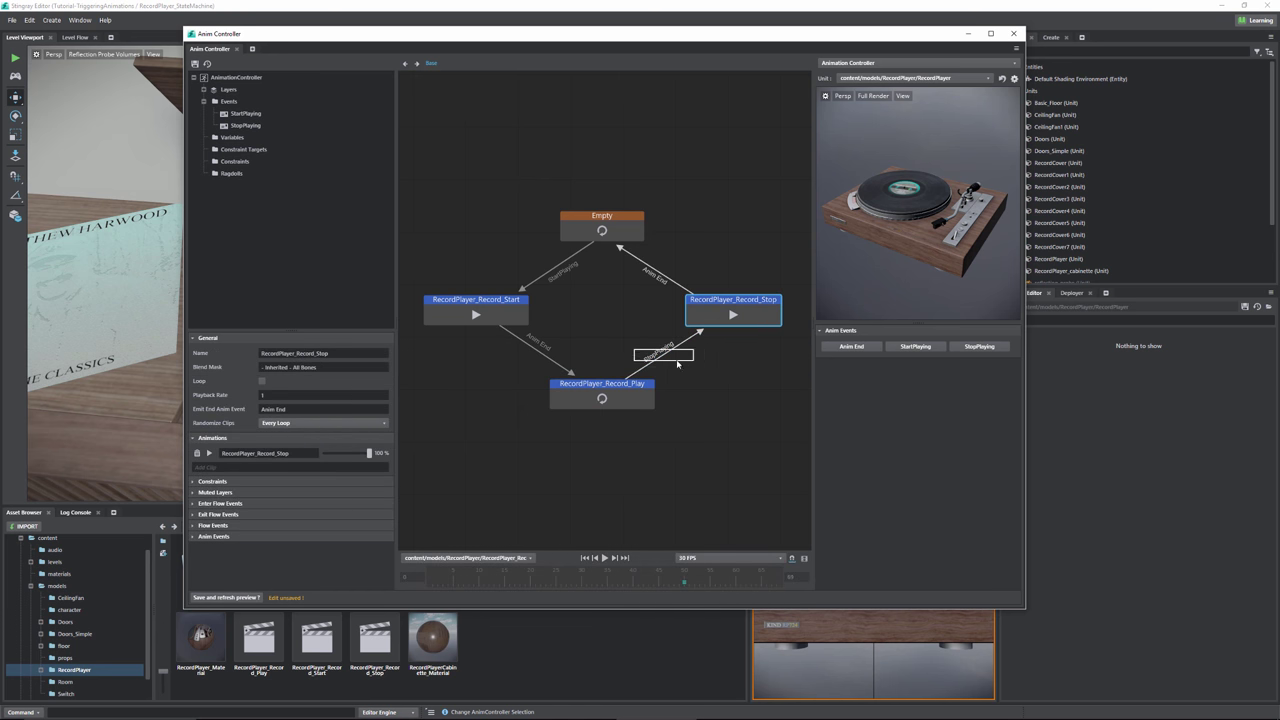
left_click(652, 356)
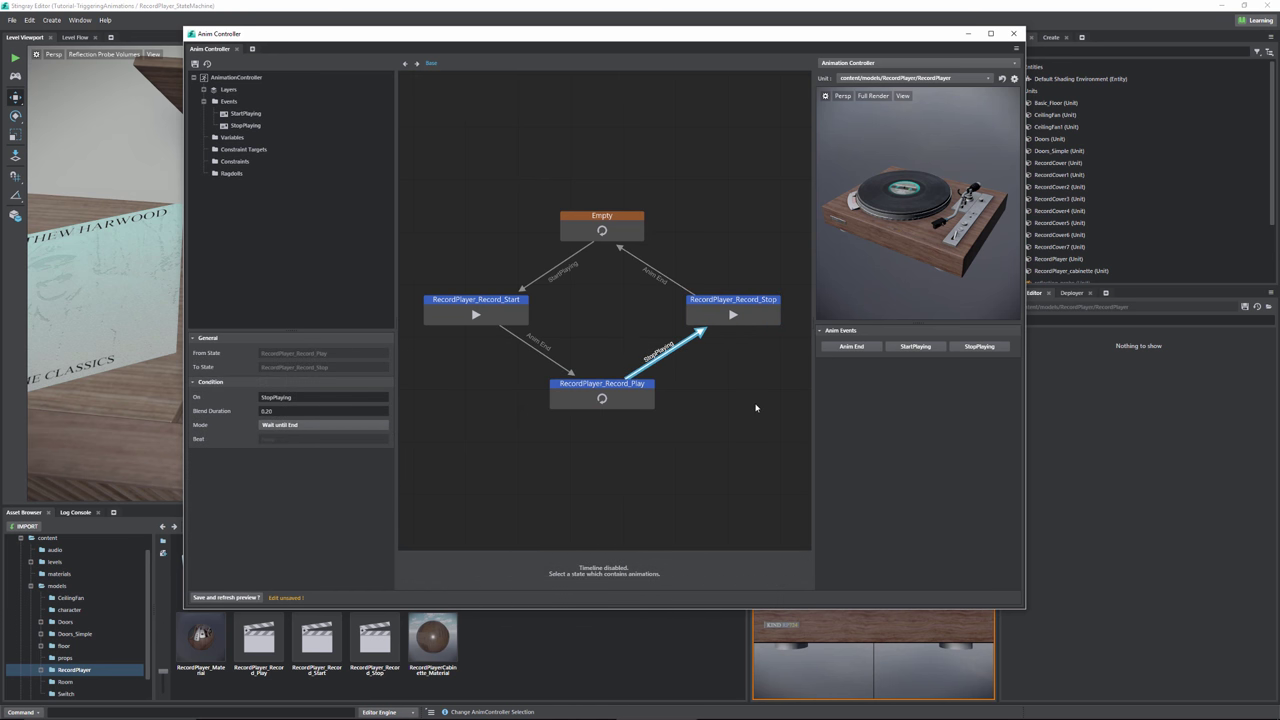
left_click(733, 305)
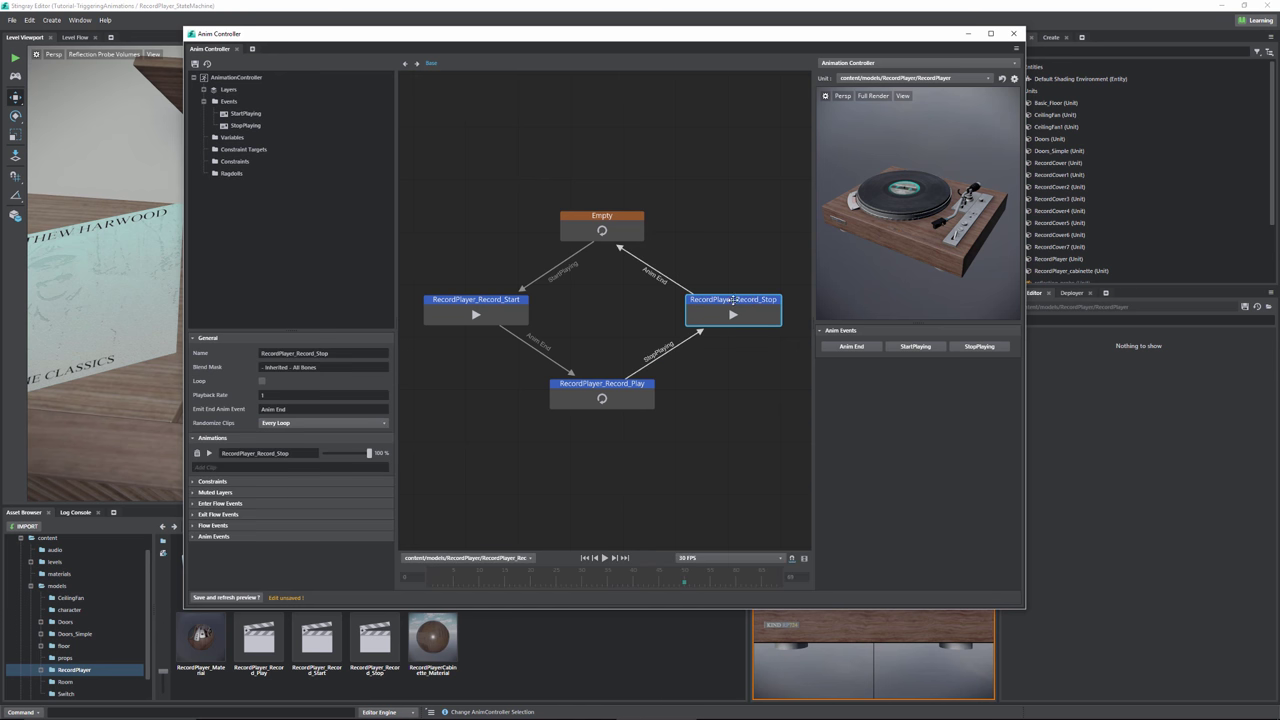
mouse_move(741, 300)
left_mouse_down()
mouse_move(752, 293)
mouse_move(740, 295)
left_mouse_up()
left_click(599, 217)
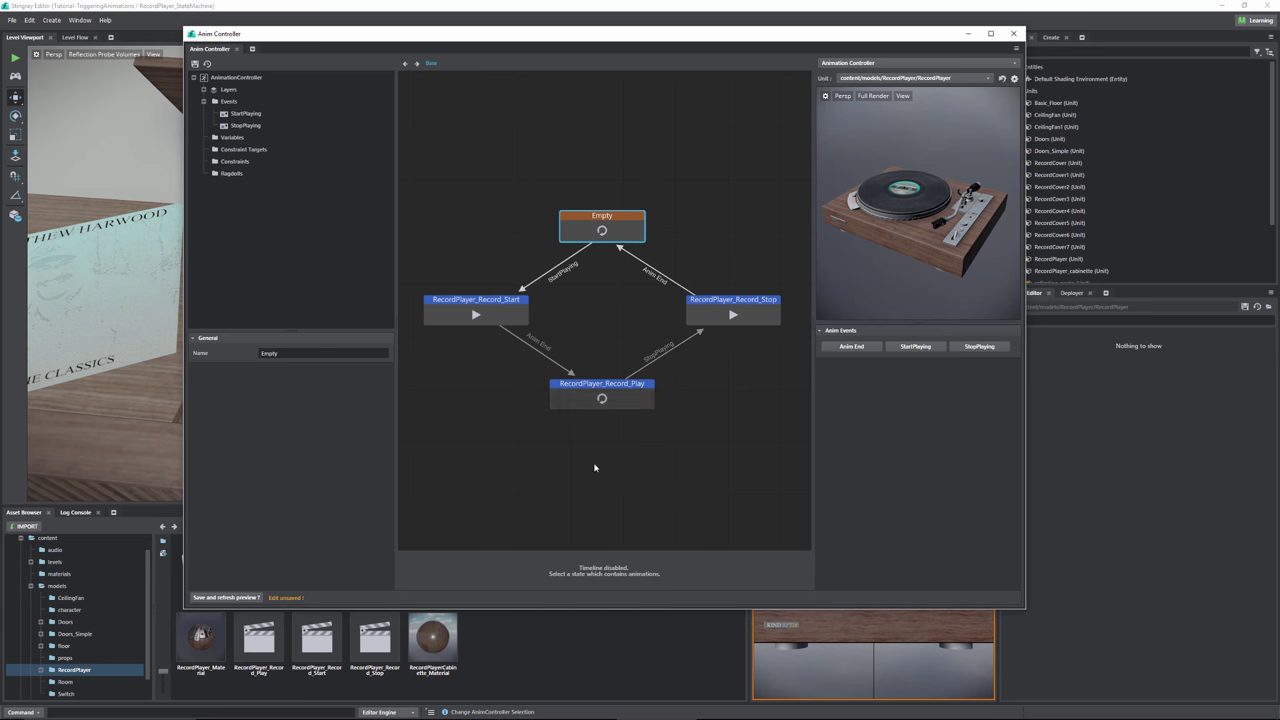
left_click(567, 454)
scroll(608, 443, "up", 2)
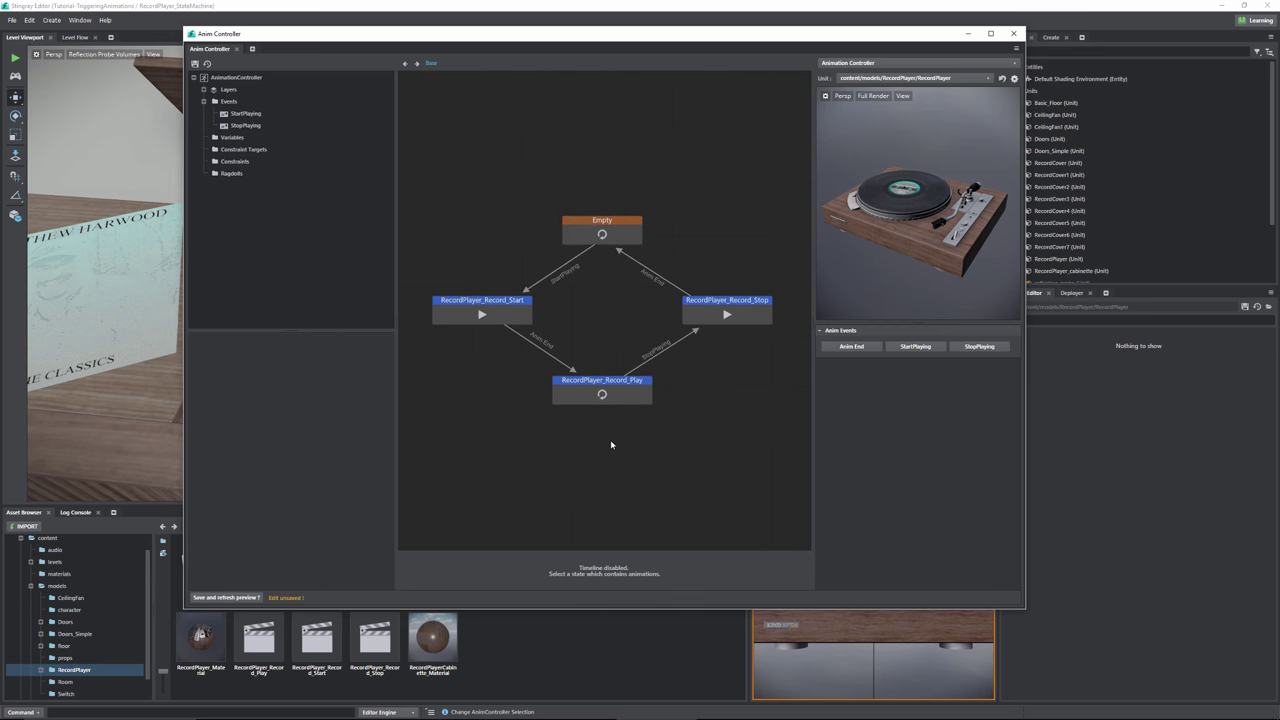
scroll(629, 454, "down", 1)
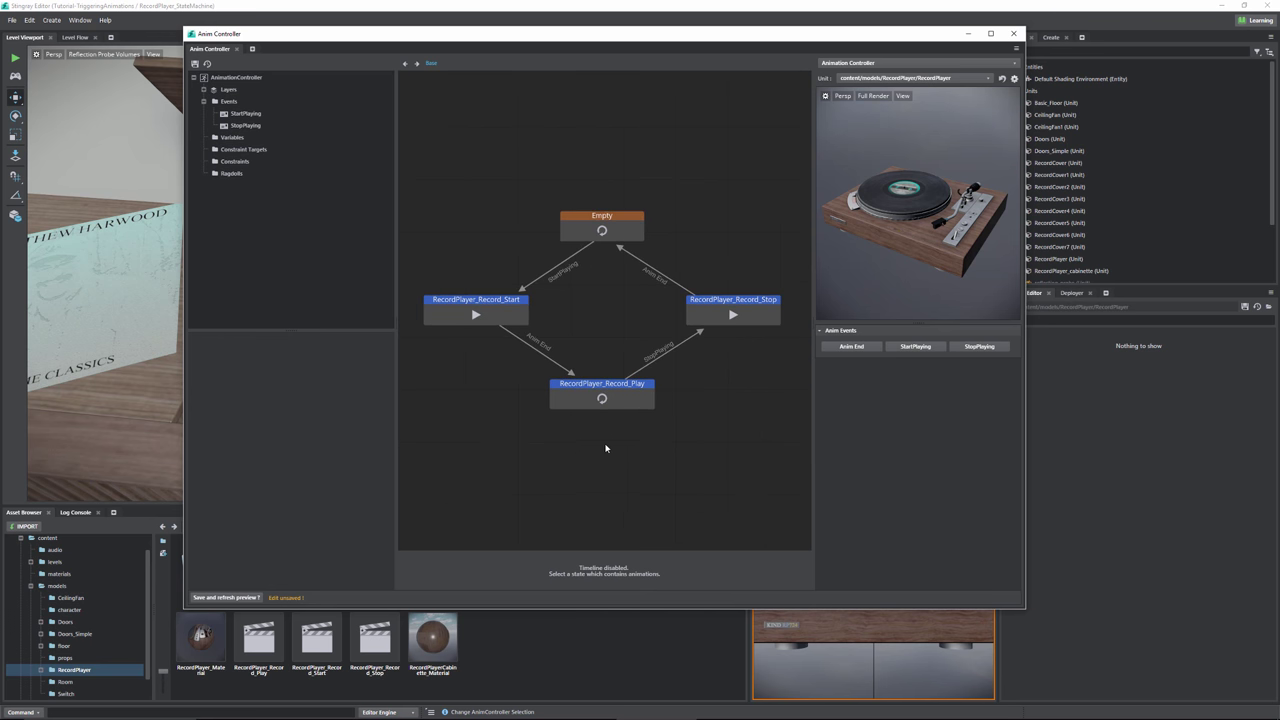
- Examine the turnonlight flow event on the Record_Start timeline and the turnofflight flow event on the Record_Stop timeline
left_click(715, 298)
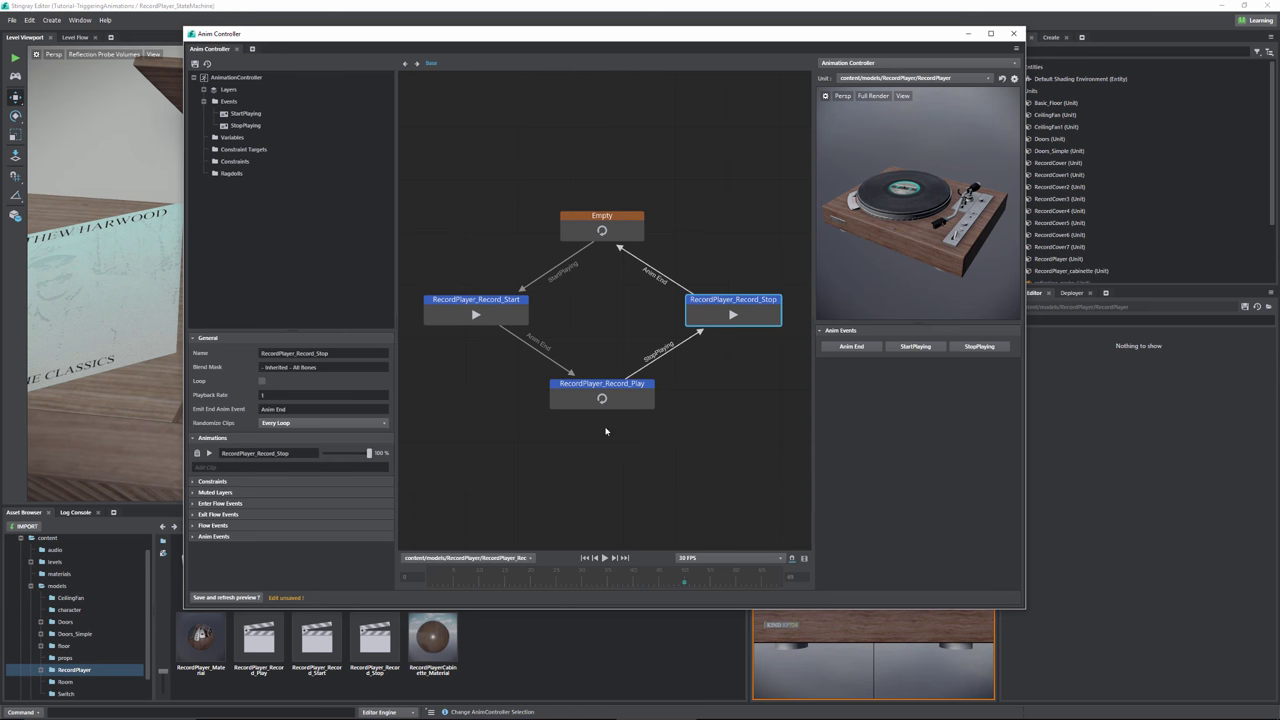
left_click(464, 299)
left_click(740, 299)
left_click(484, 300)
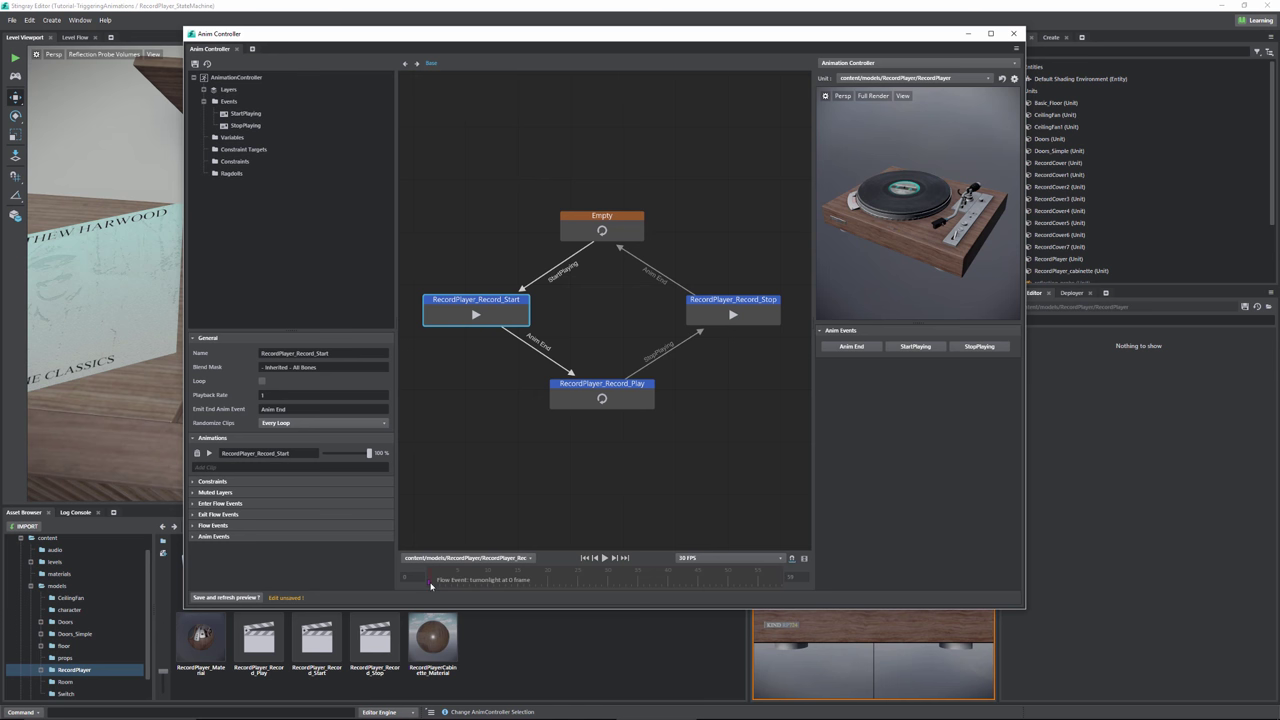
left_click(429, 582)
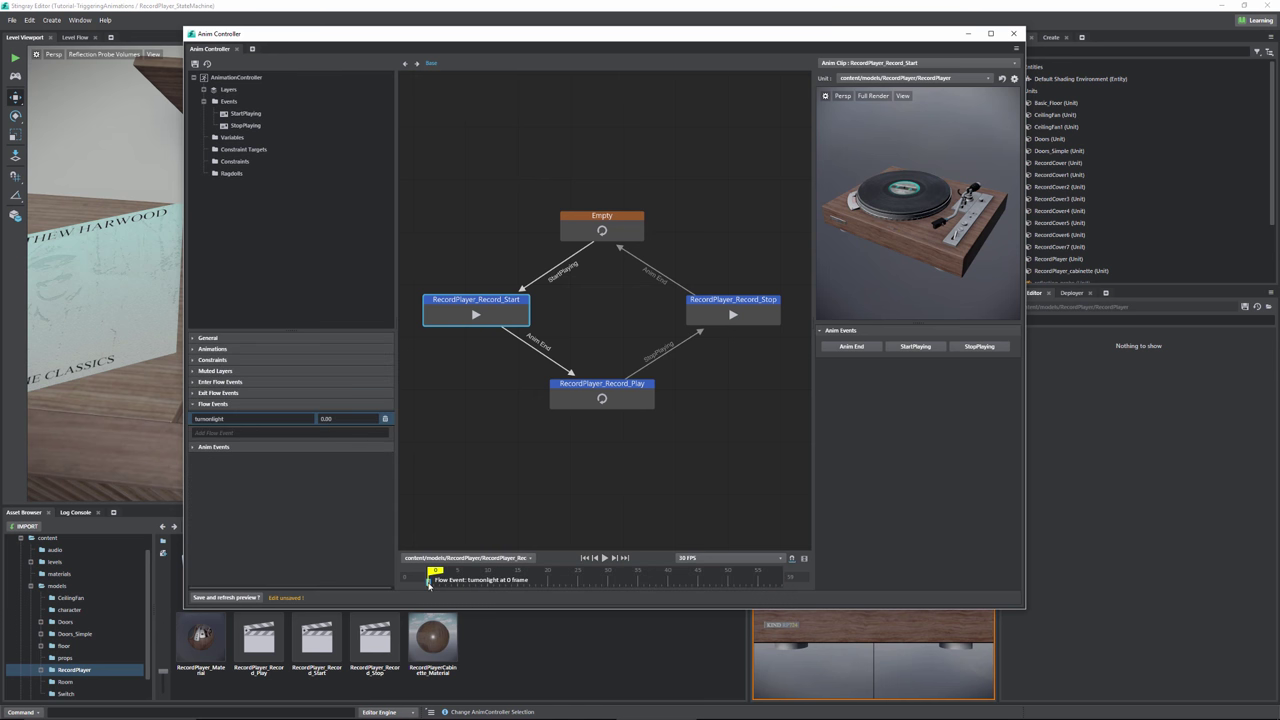
left_click(740, 302)
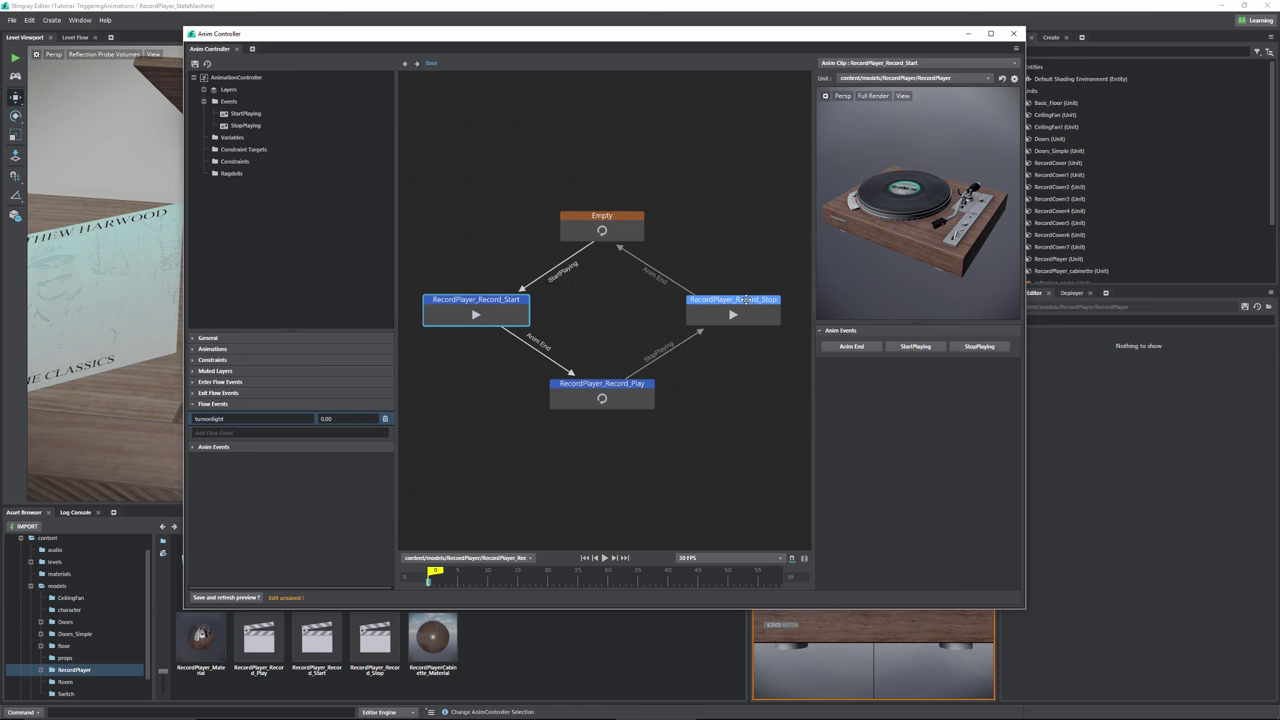
left_click(684, 582)
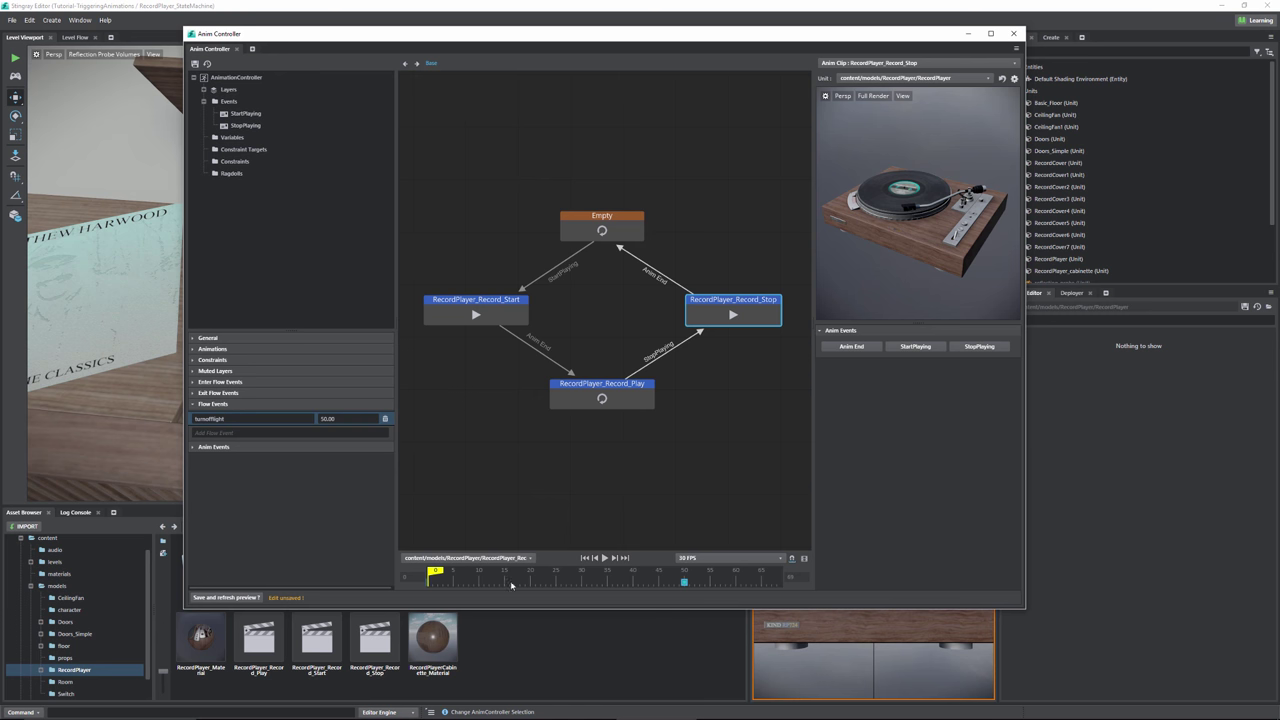
- Shift the turnofflight flow event of the Record_Stop state to 50.02 on the timeline and fire StartPlaying in the preview
left_click(716, 301)
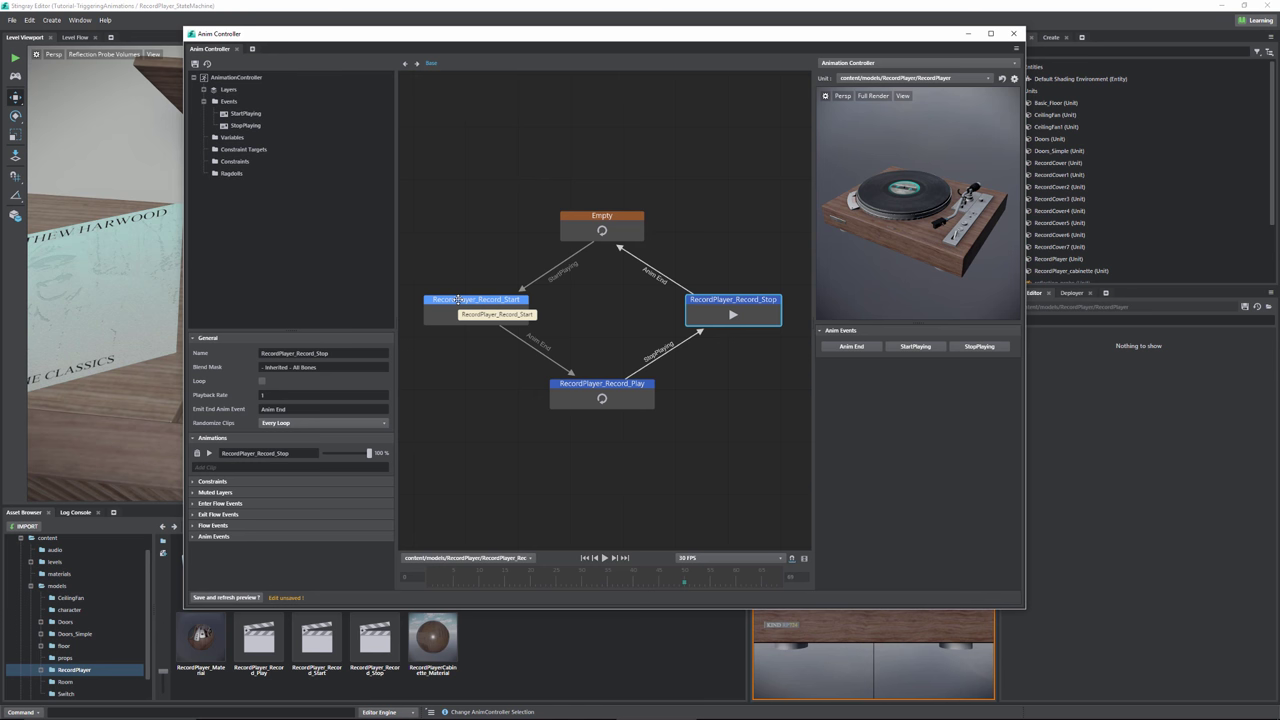
left_click(685, 588)
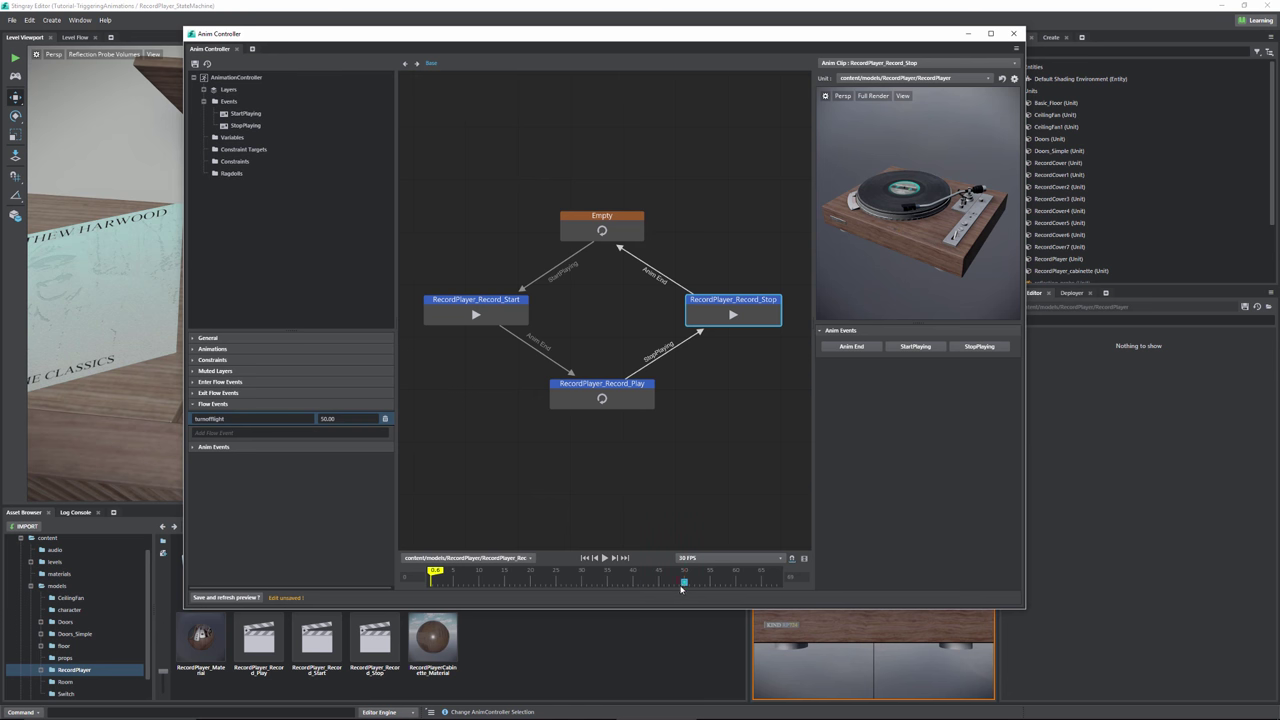
mouse_move(676, 584)
left_mouse_down()
mouse_move(639, 588)
mouse_move(702, 588)
left_mouse_up()
left_click(914, 347)
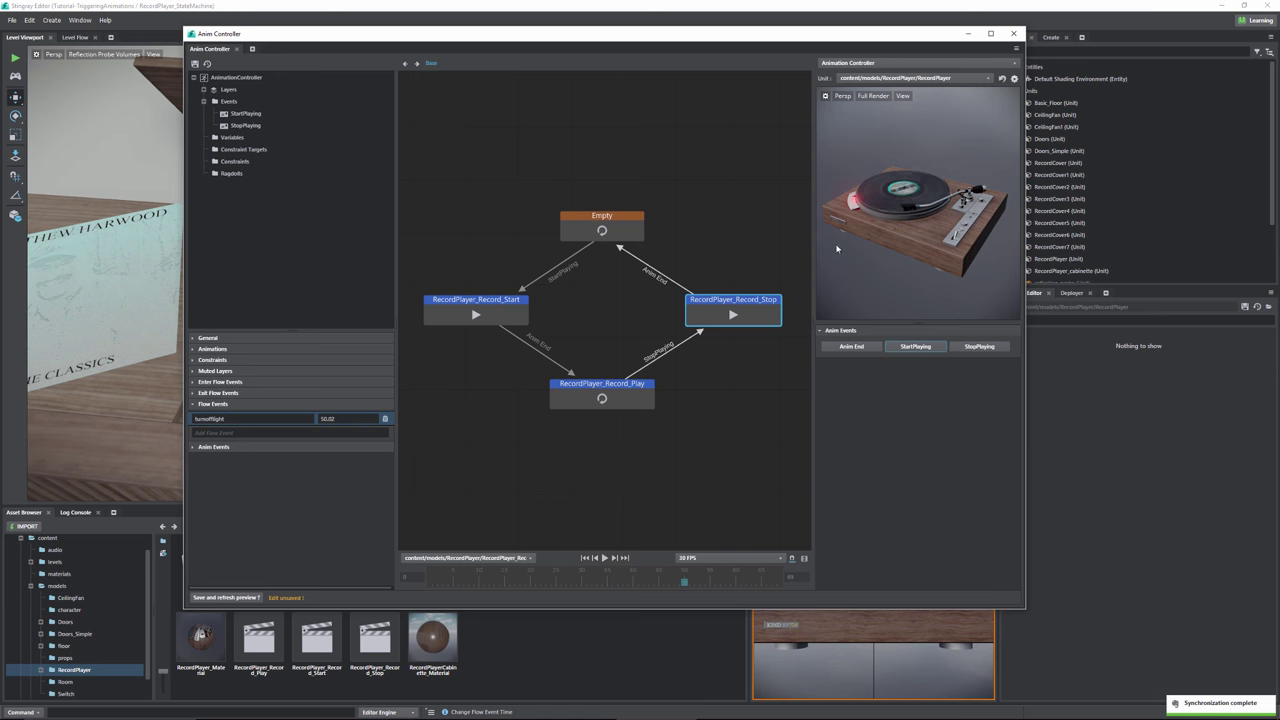
- Set the turnonlight flow event of the RecordPlayer_Record_Start state to 30 and save the animation controller
left_click(470, 310)
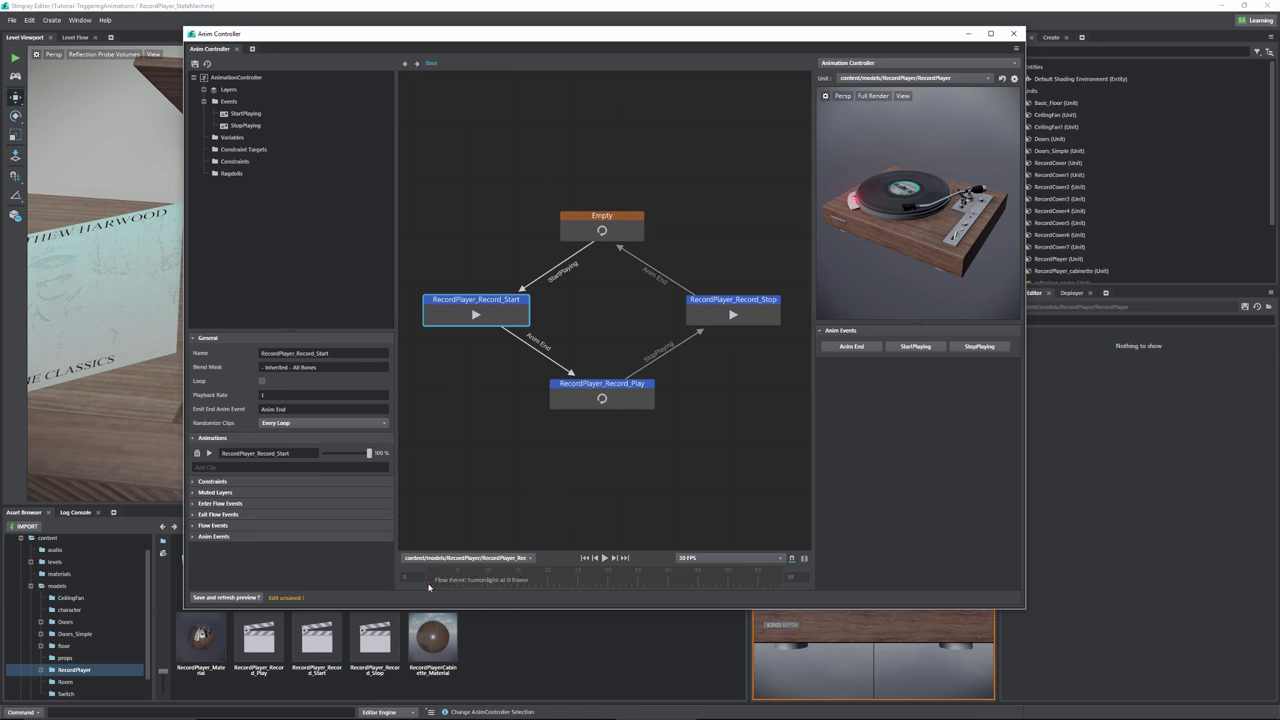
left_click(429, 585)
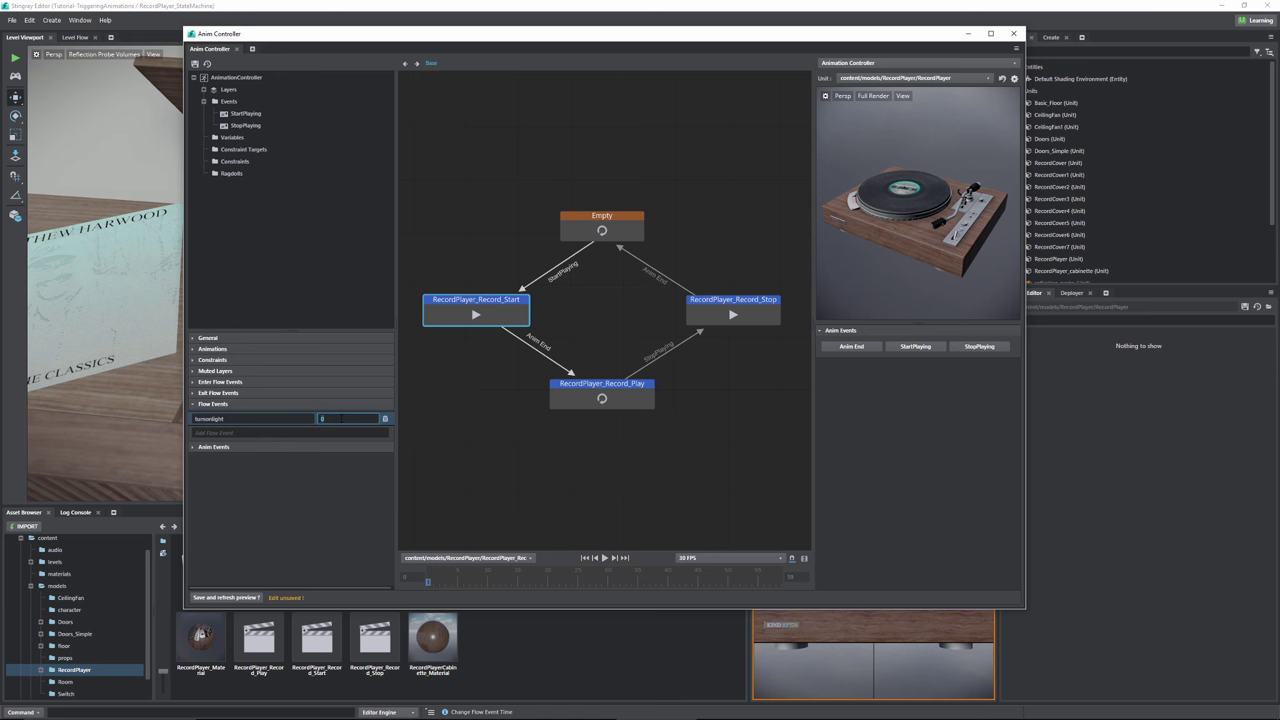
type("30")
left_click(195, 63)
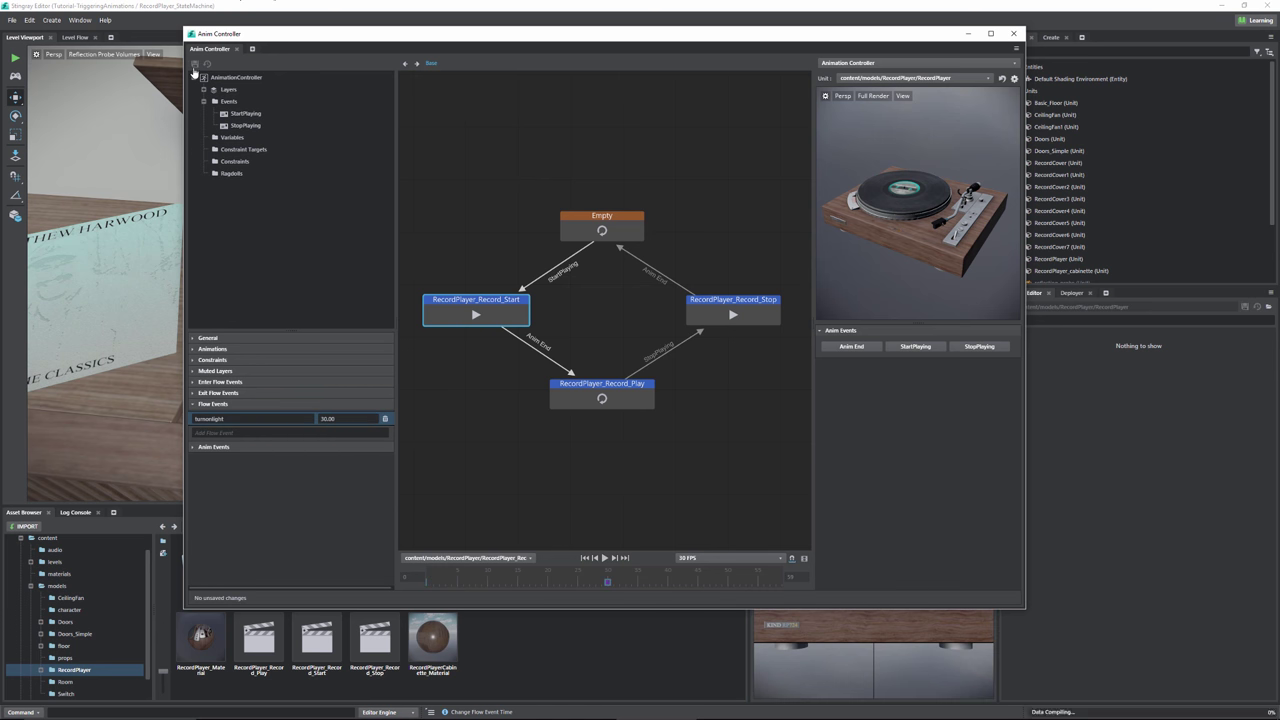
- Fire StartPlaying and StopPlaying in the preview to check the light timing, and review the states in the graph
left_click(913, 348)
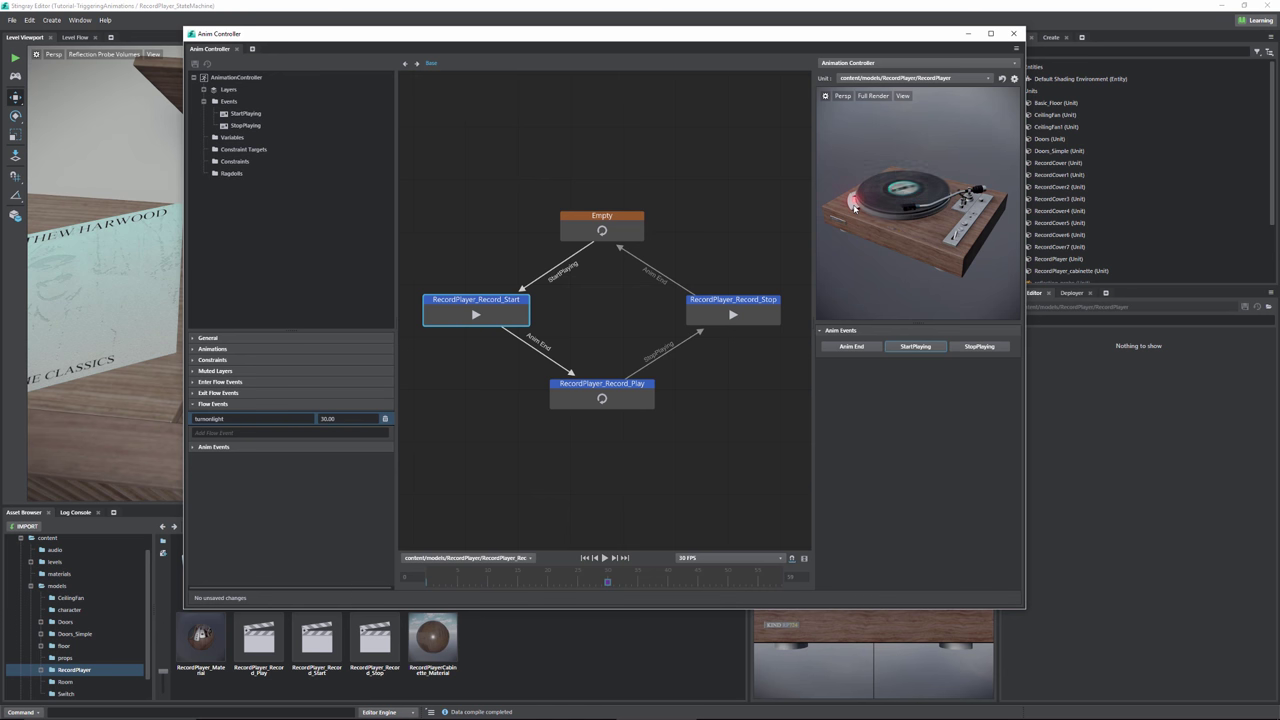
left_click(990, 347)
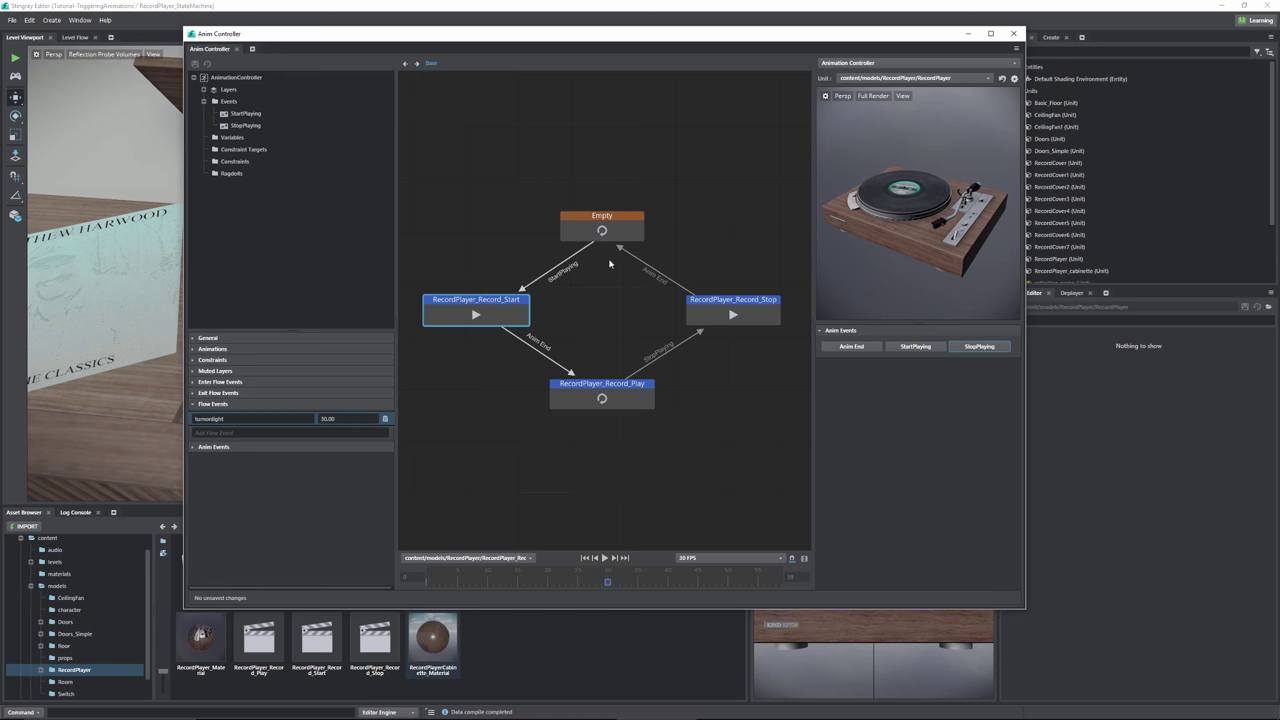
left_click(667, 285)
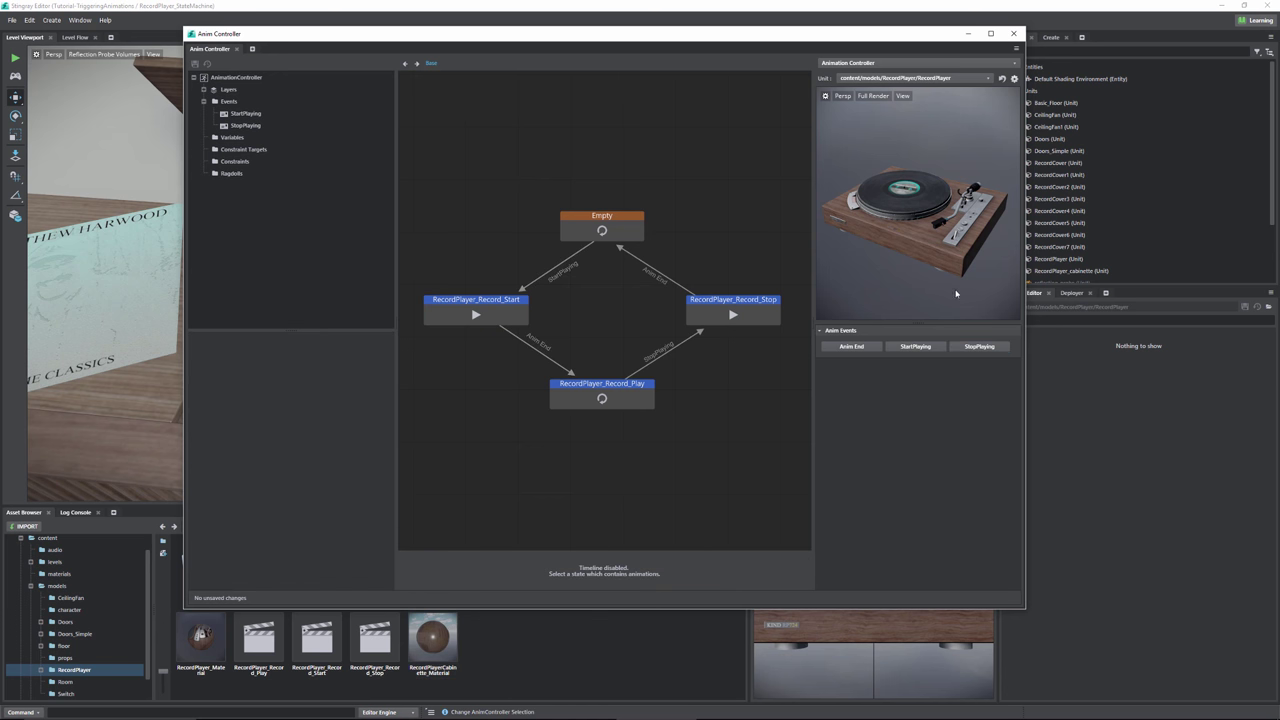
left_click_drag(440, 156, 755, 459)
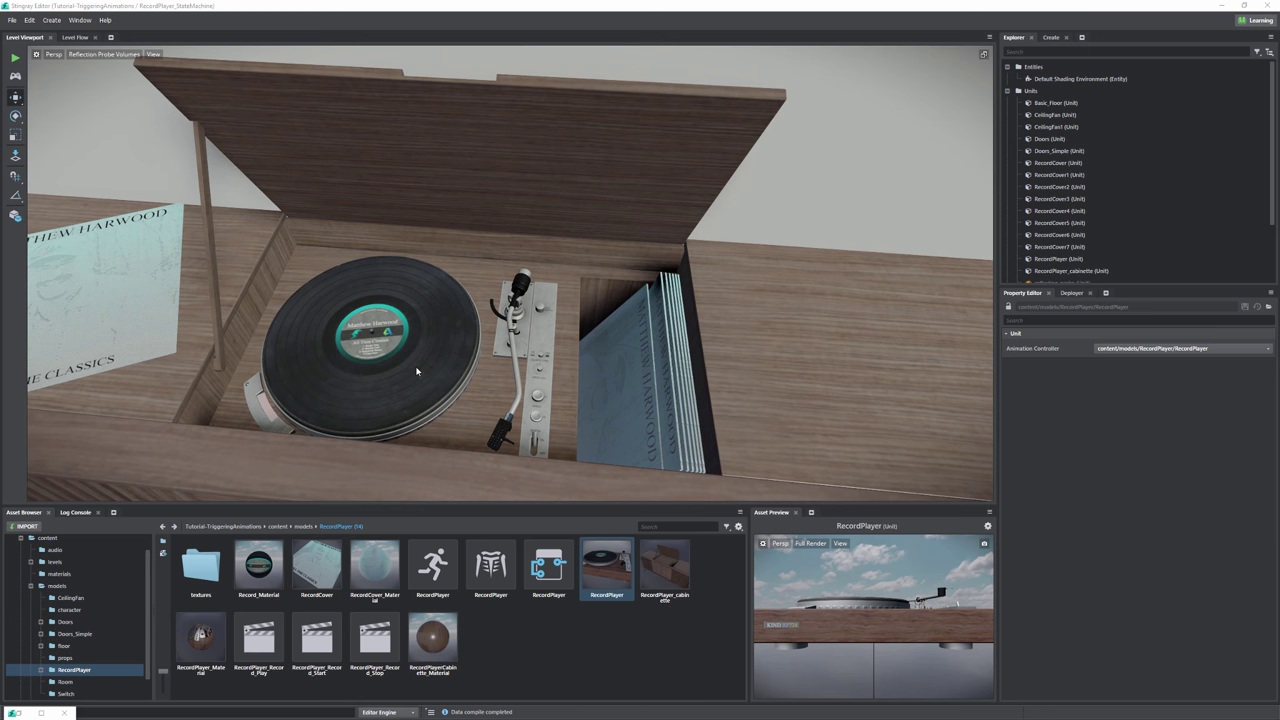
- Open the RecordPlayer unit in the Unit Editor and inspect its body mesh and the Body physics actor's properties
double_click(594, 563)
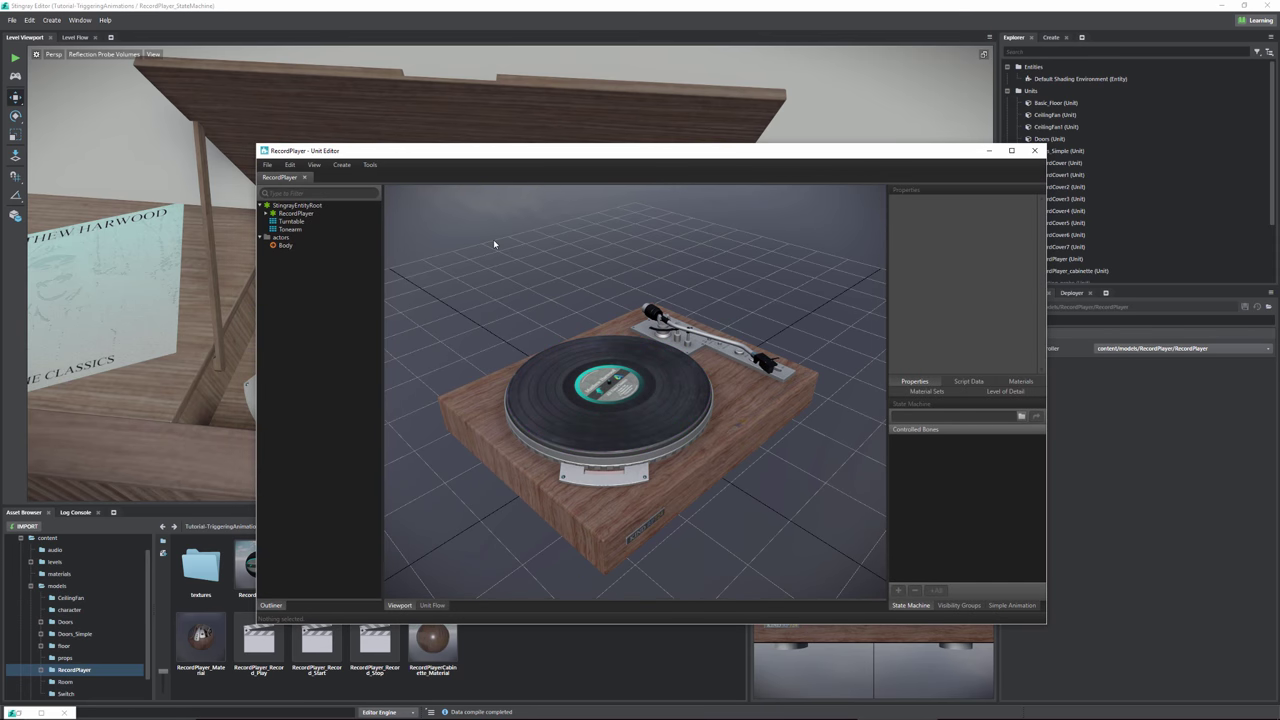
left_click(464, 410)
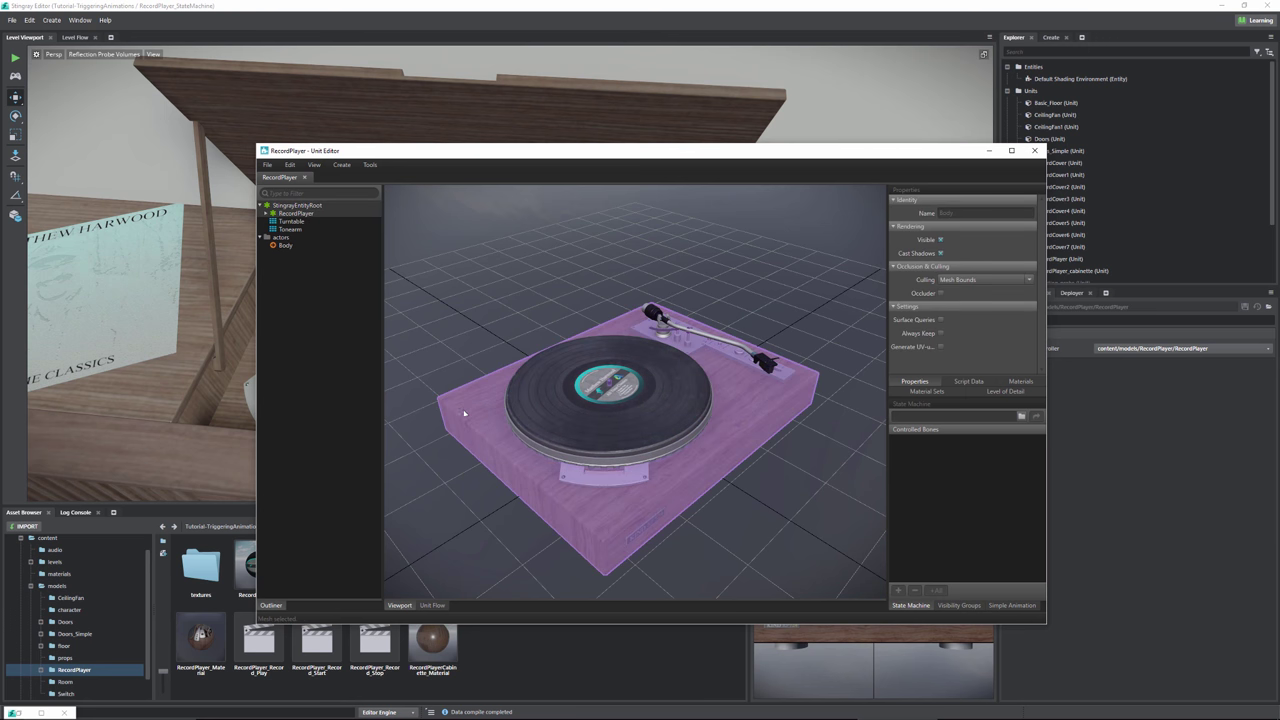
left_click(450, 495)
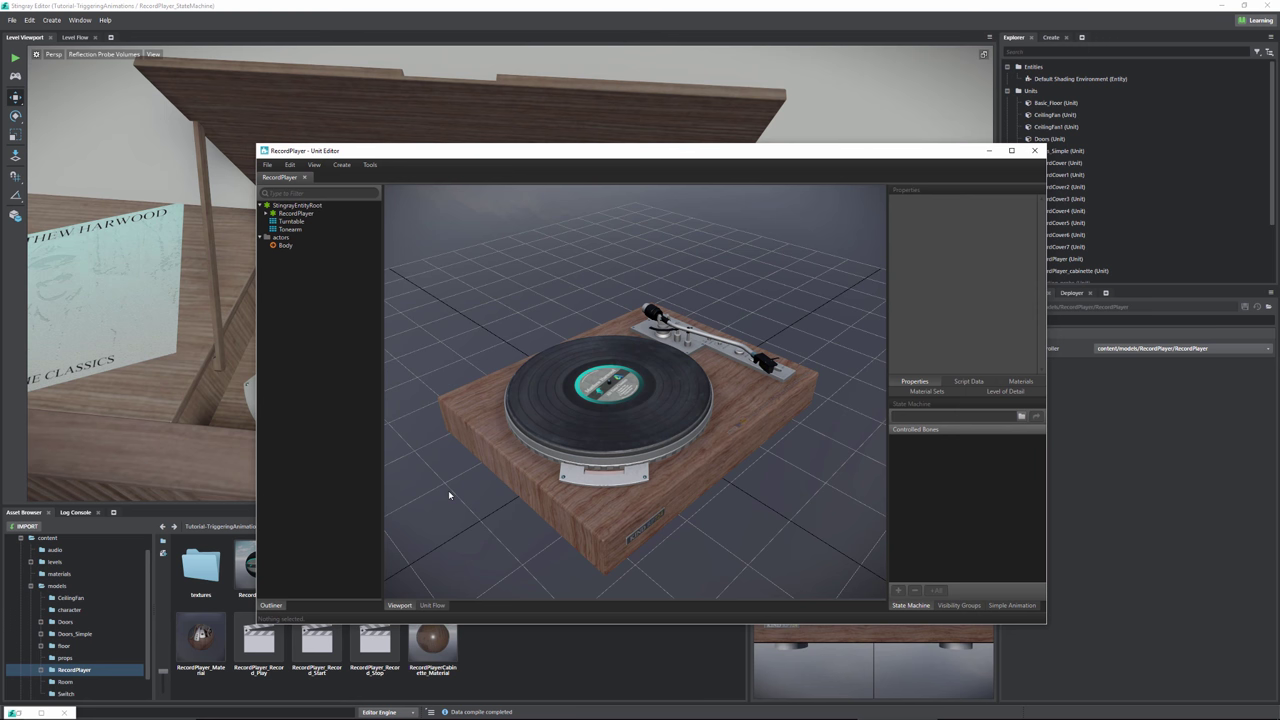
left_click(446, 406)
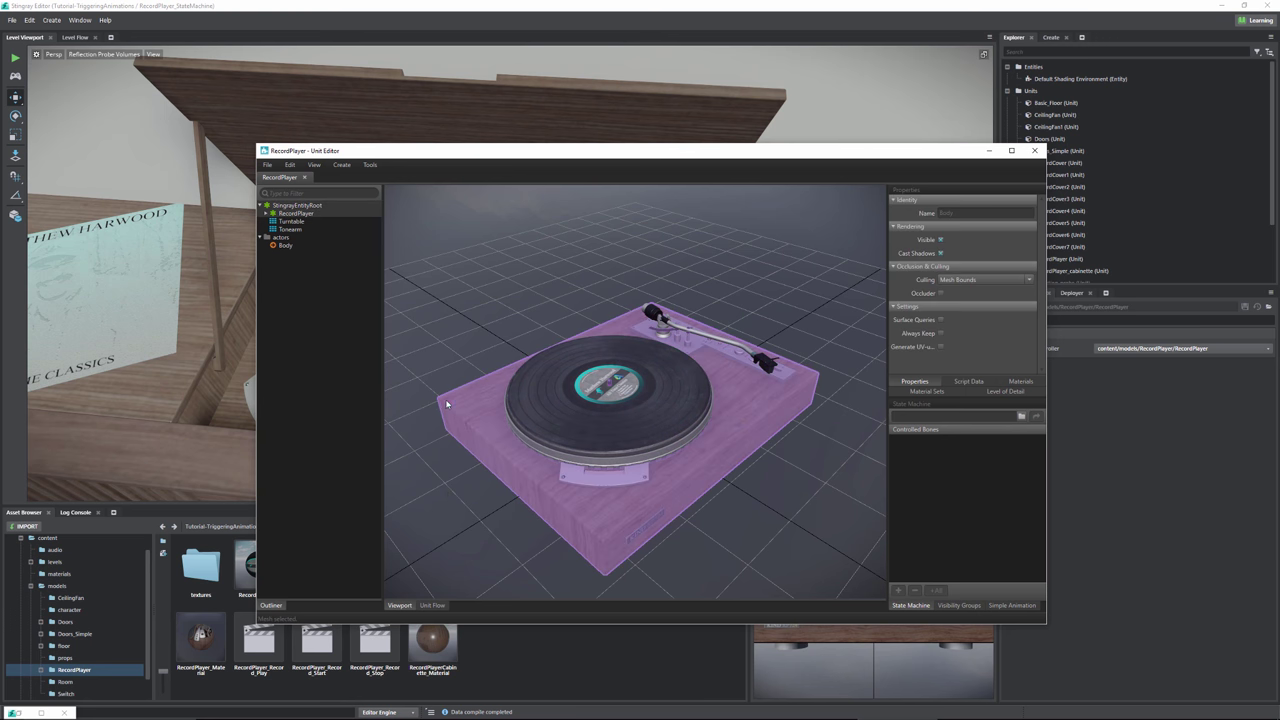
left_click(284, 245)
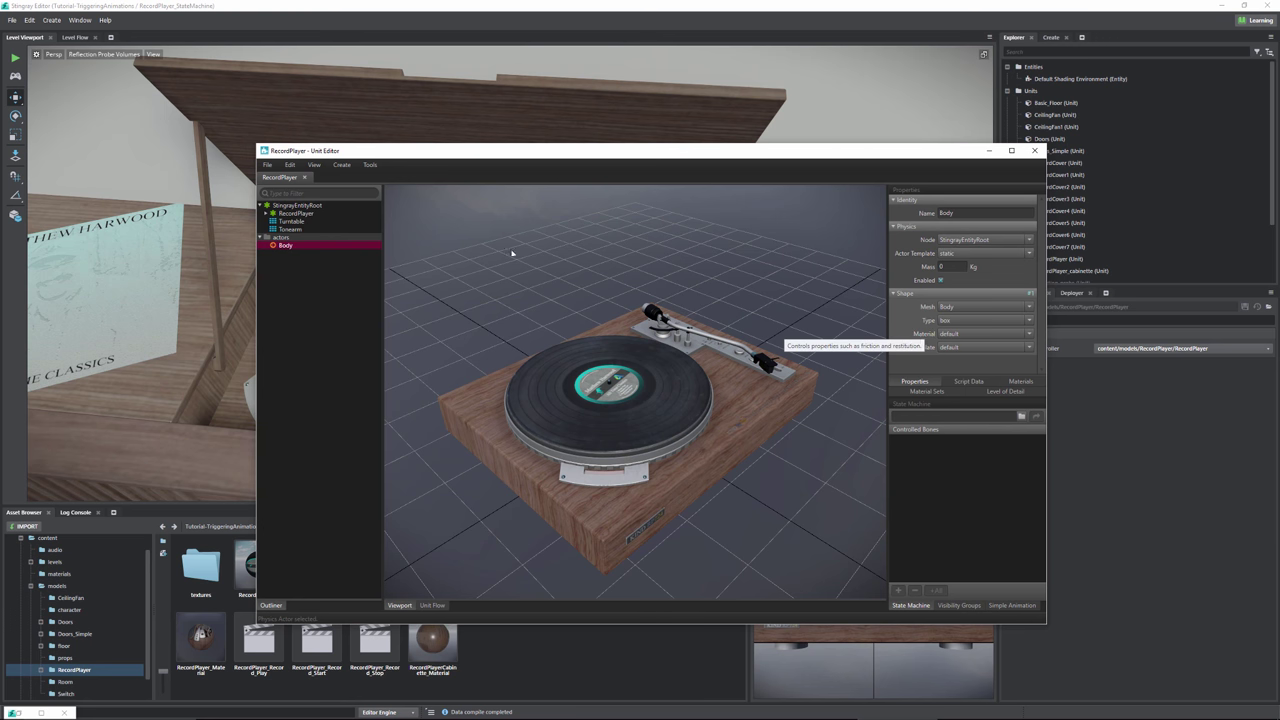
- Examine the Body mesh within the RecordPlayer hierarchy, its option for creating a physics actor, and the existing Body actor
left_click(266, 213)
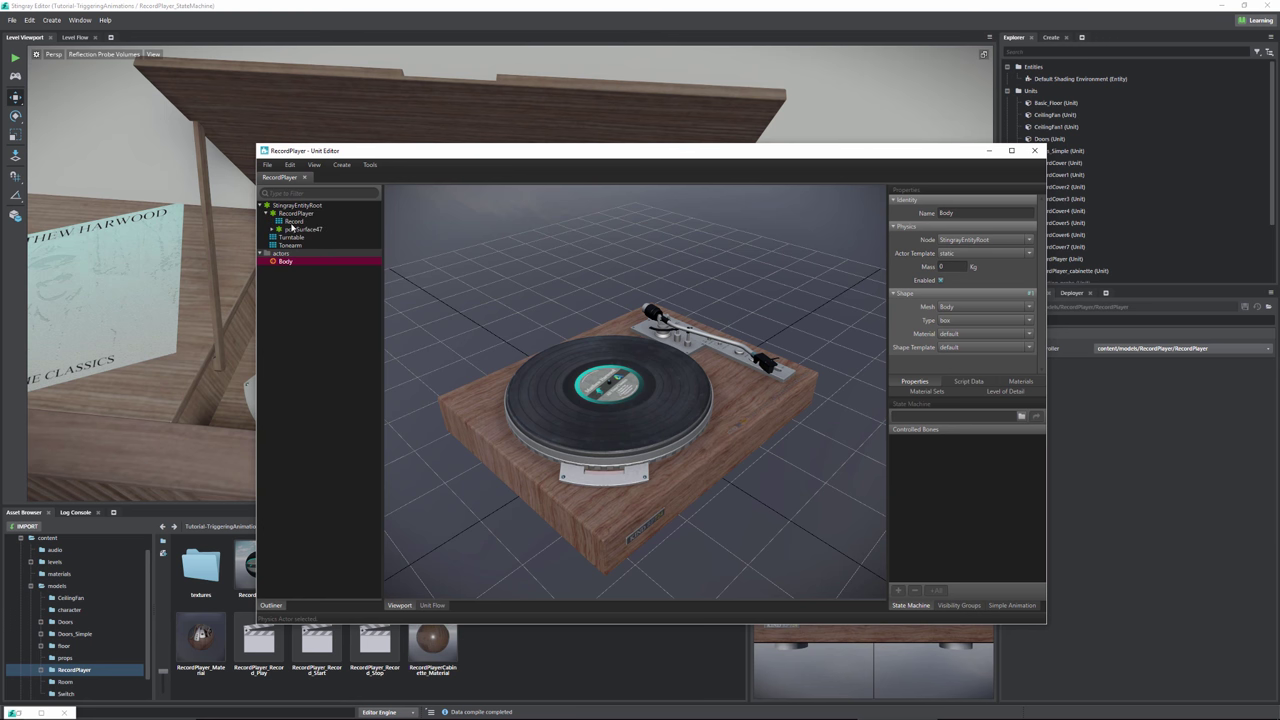
left_click(294, 229)
left_click(276, 230)
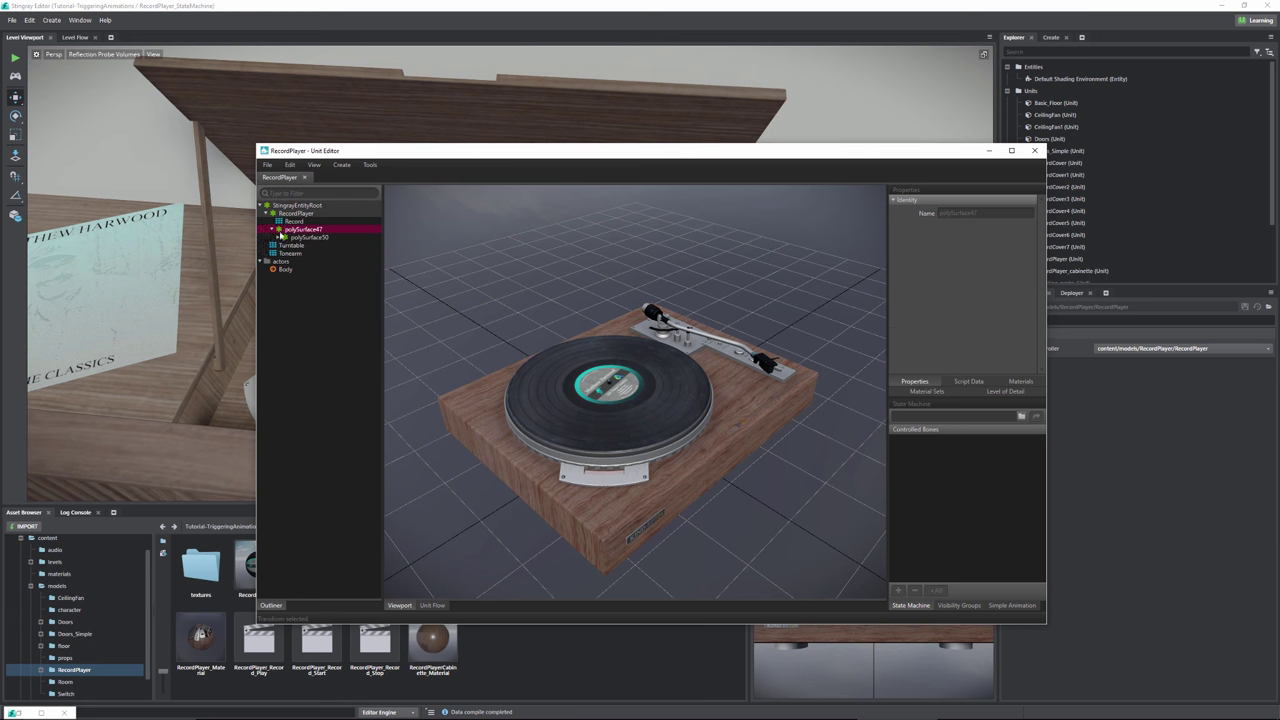
left_click(280, 237)
left_click(300, 245)
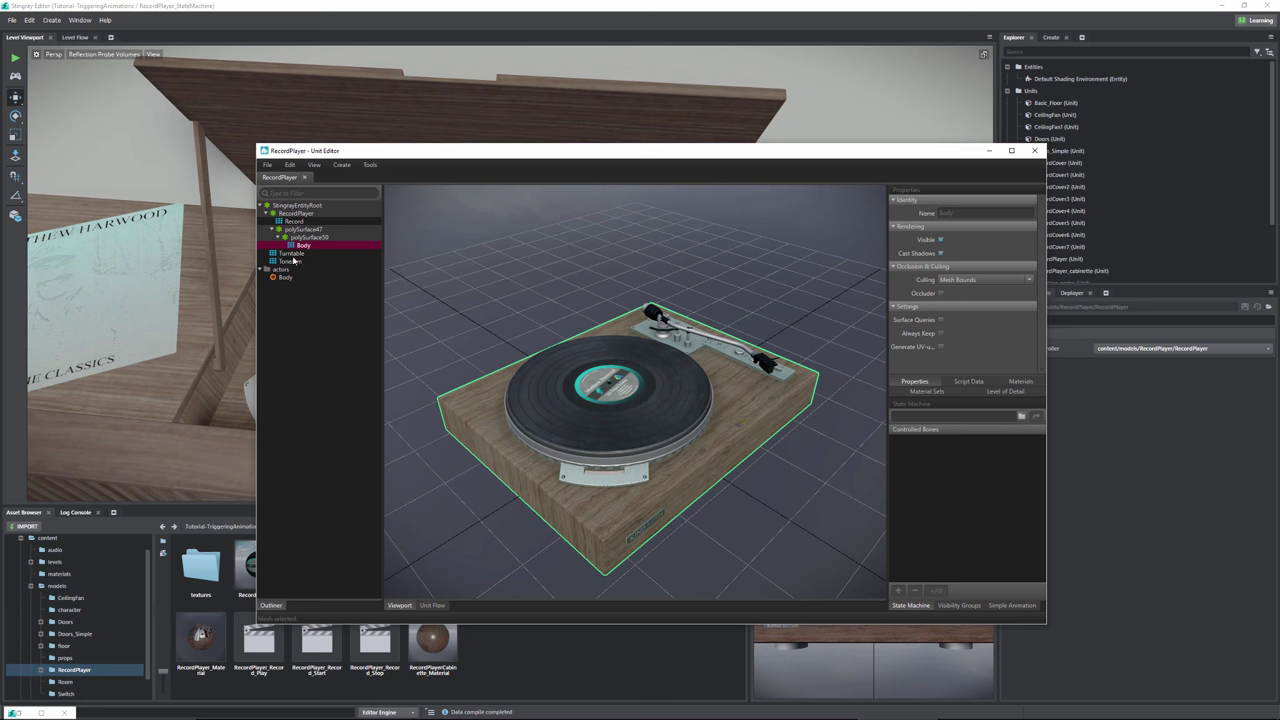
right_click(300, 246)
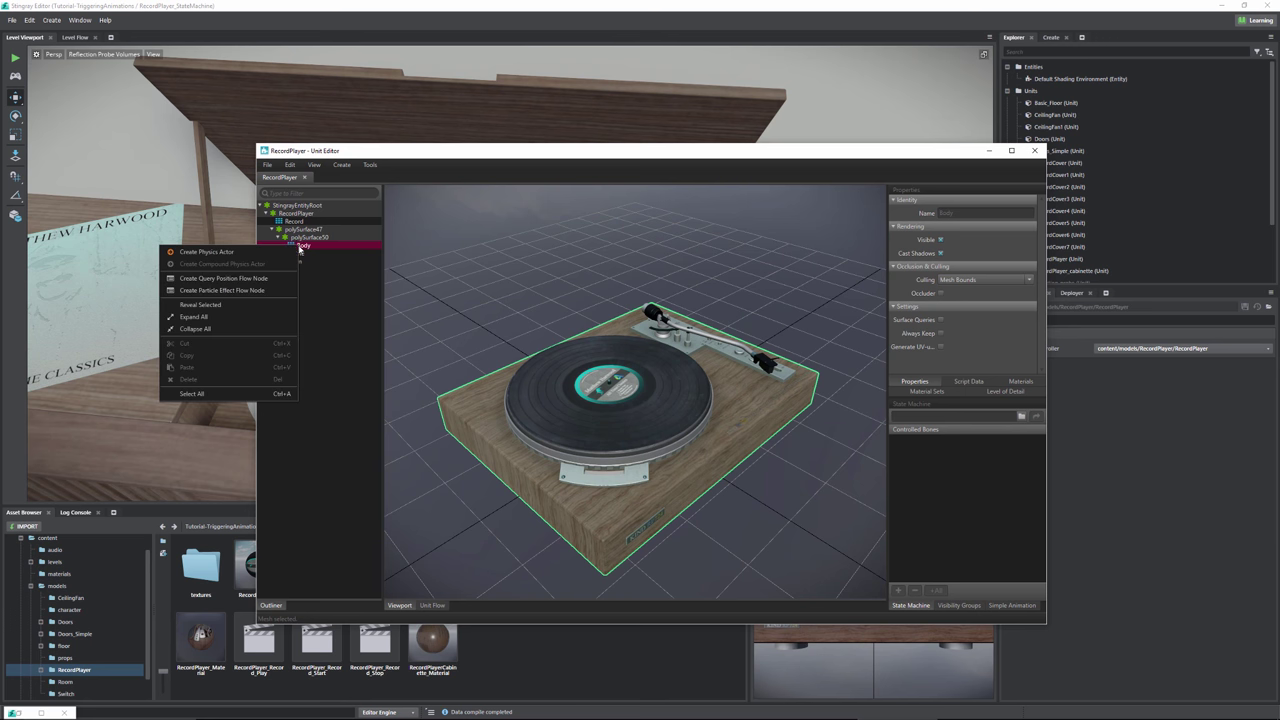
left_click(211, 253)
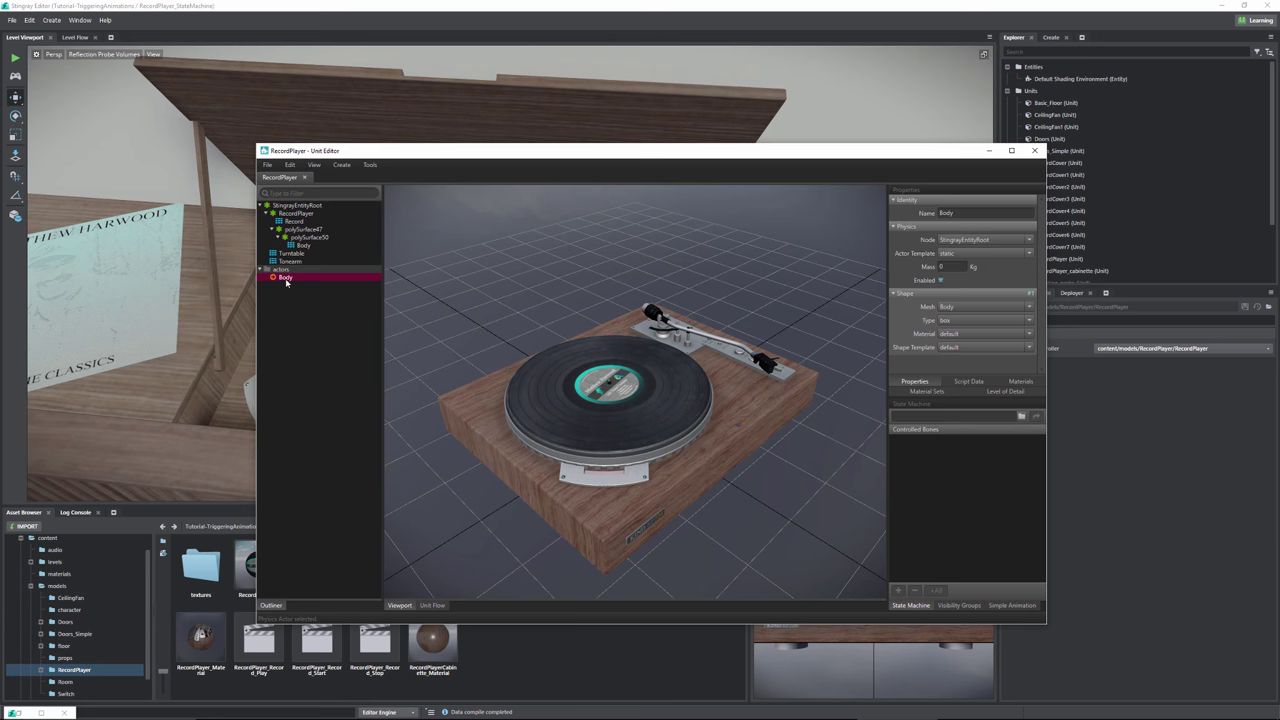
left_click(267, 213)
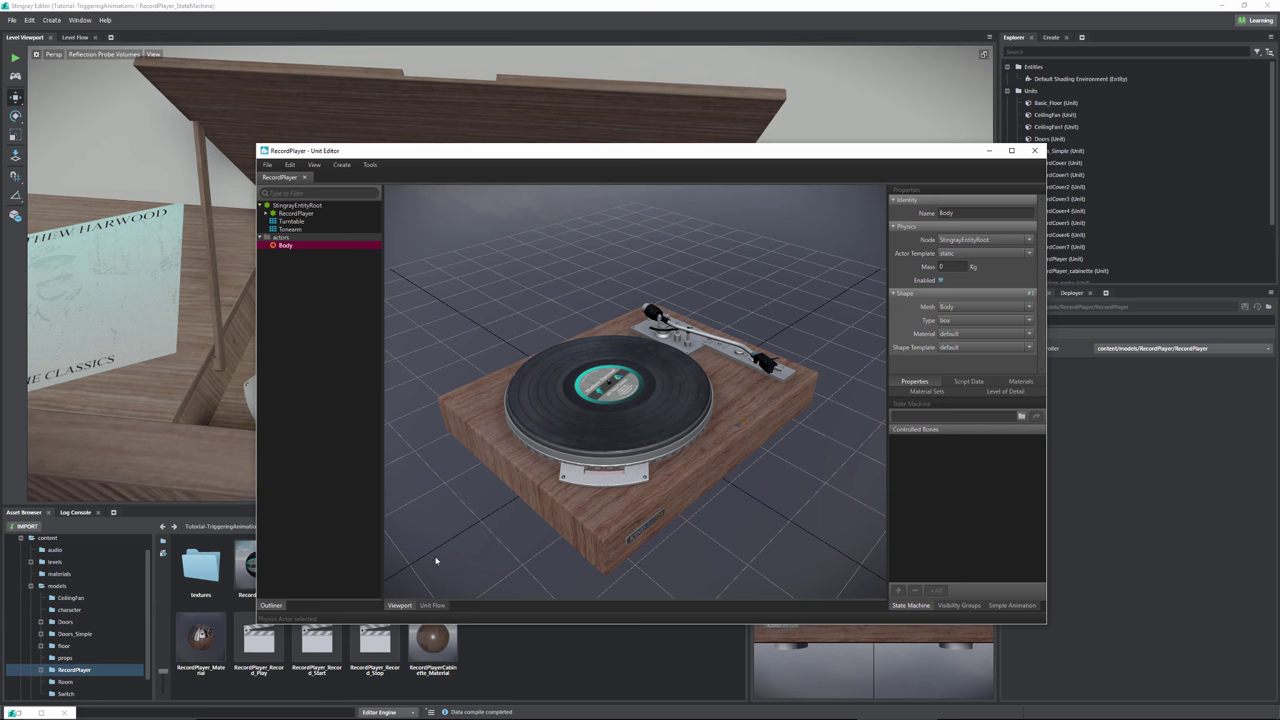
- Open the unit's flow graph in a maximized window and examine the camera-facing ray nodes inside the RayCast group
left_click(432, 605)
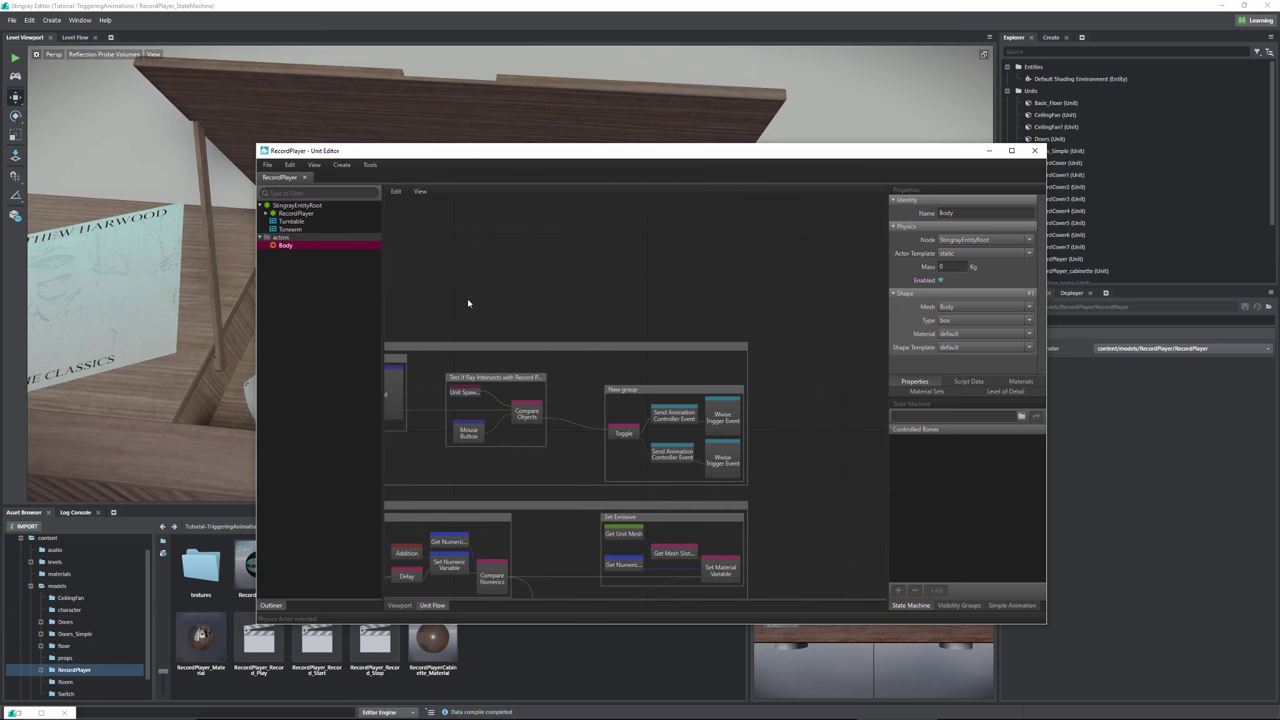
scroll(677, 240, "down", 5)
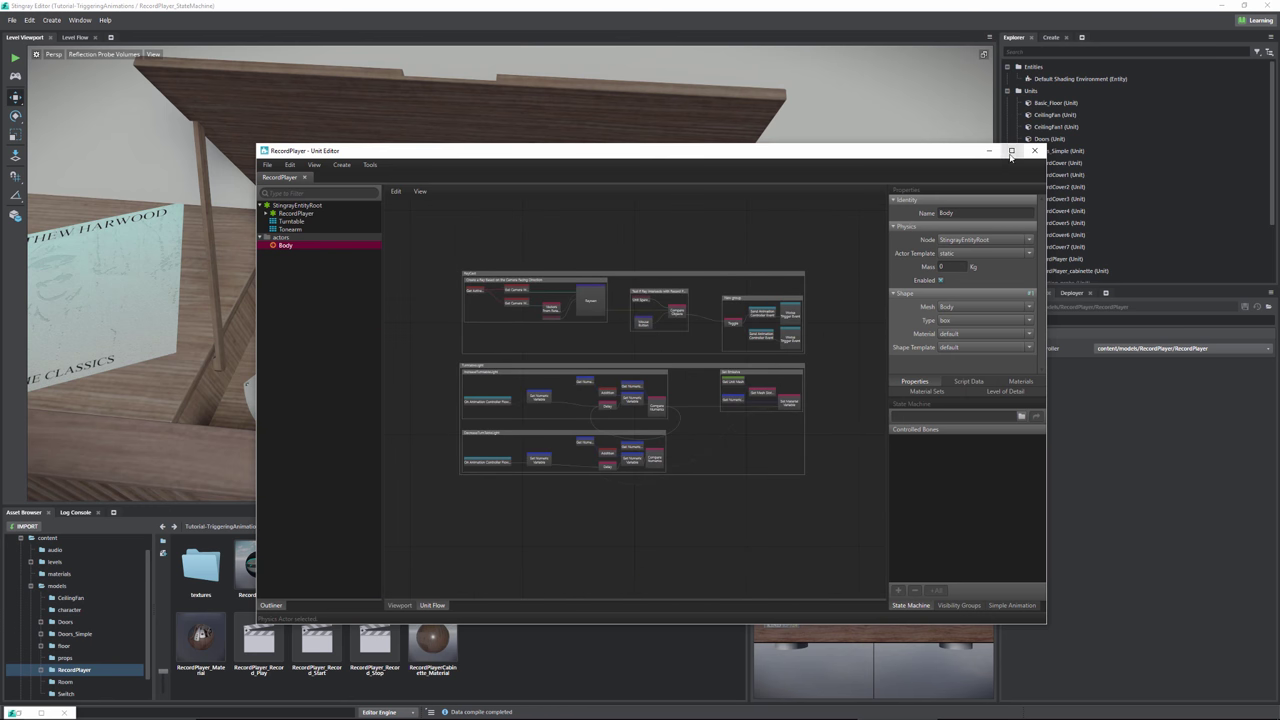
left_click(1011, 151)
middle_click_drag(378, 245, 478, 431)
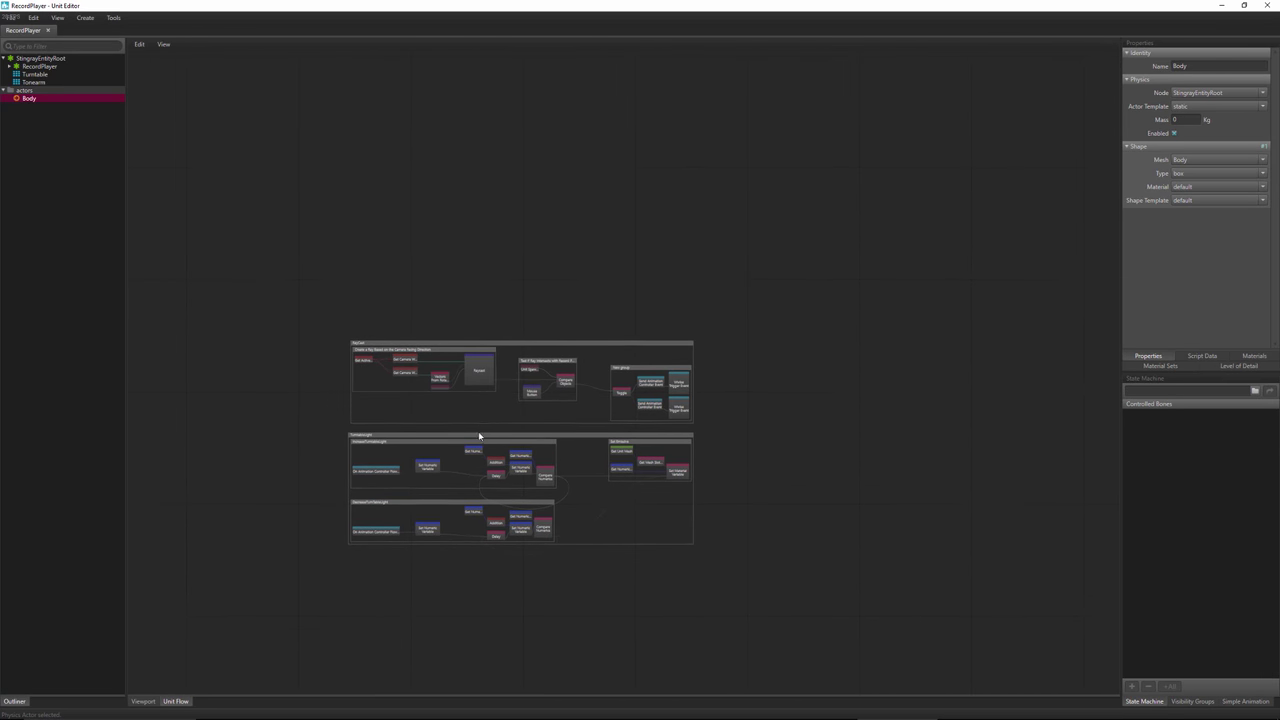
scroll(428, 423, "up", 3)
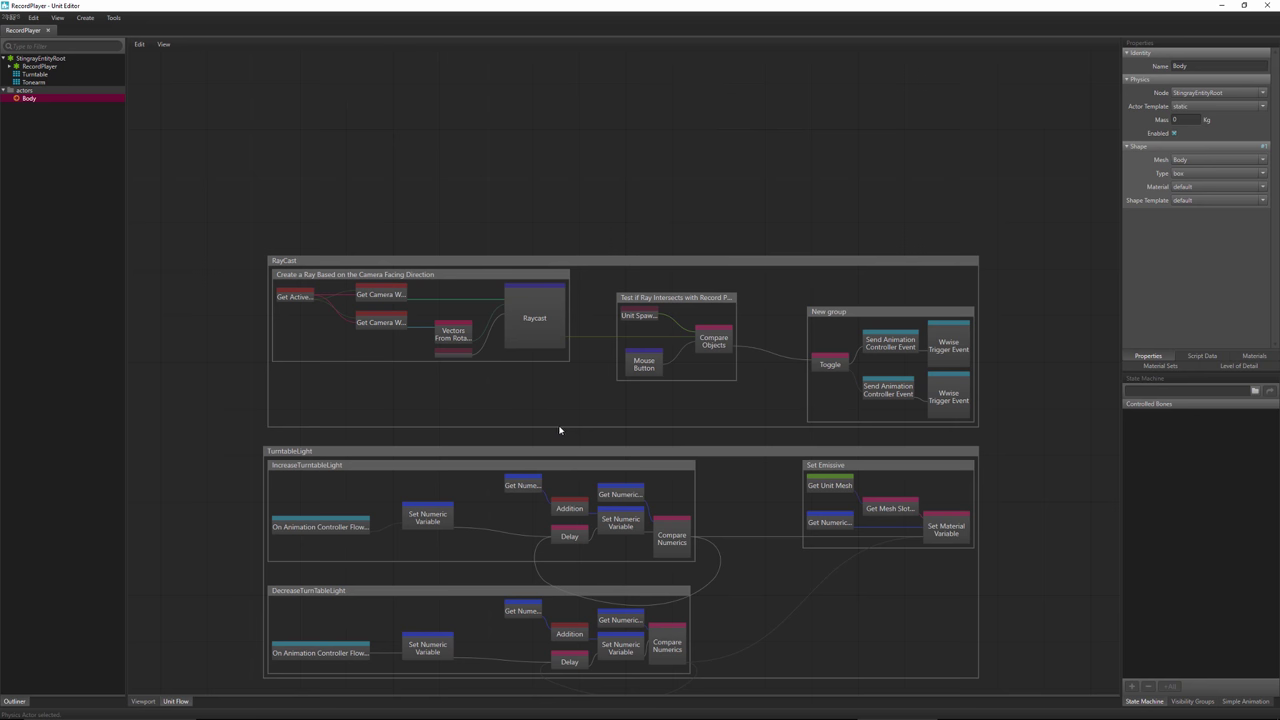
middle_click_drag(506, 437, 603, 540)
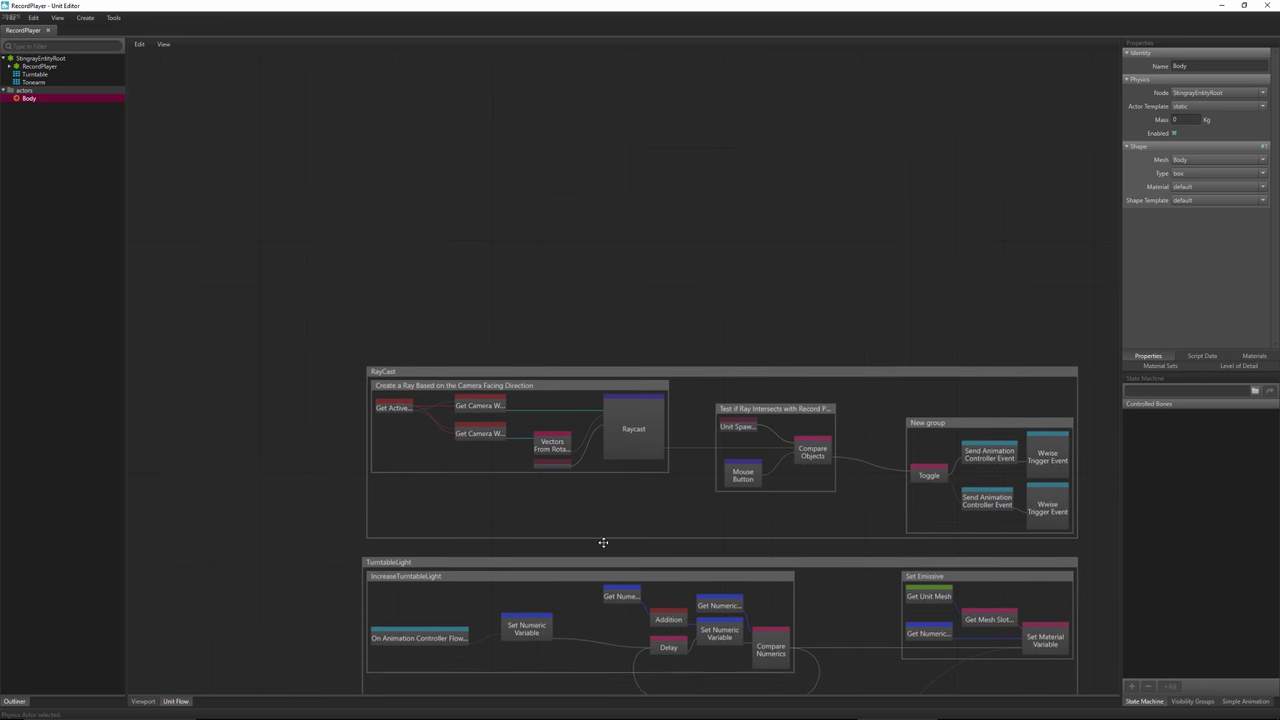
scroll(520, 484, "up", 4)
middle_click_drag(474, 430, 532, 532)
scroll(533, 530, "up", 2)
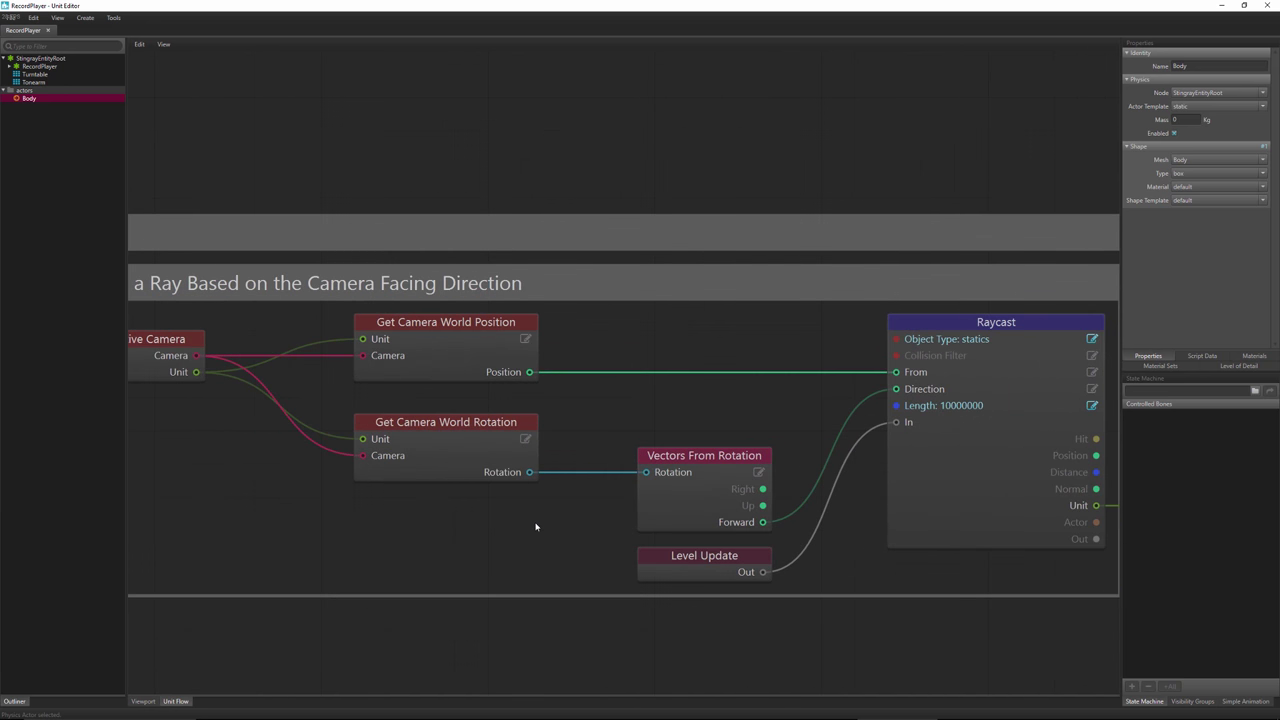
scroll(534, 525, "down", 1)
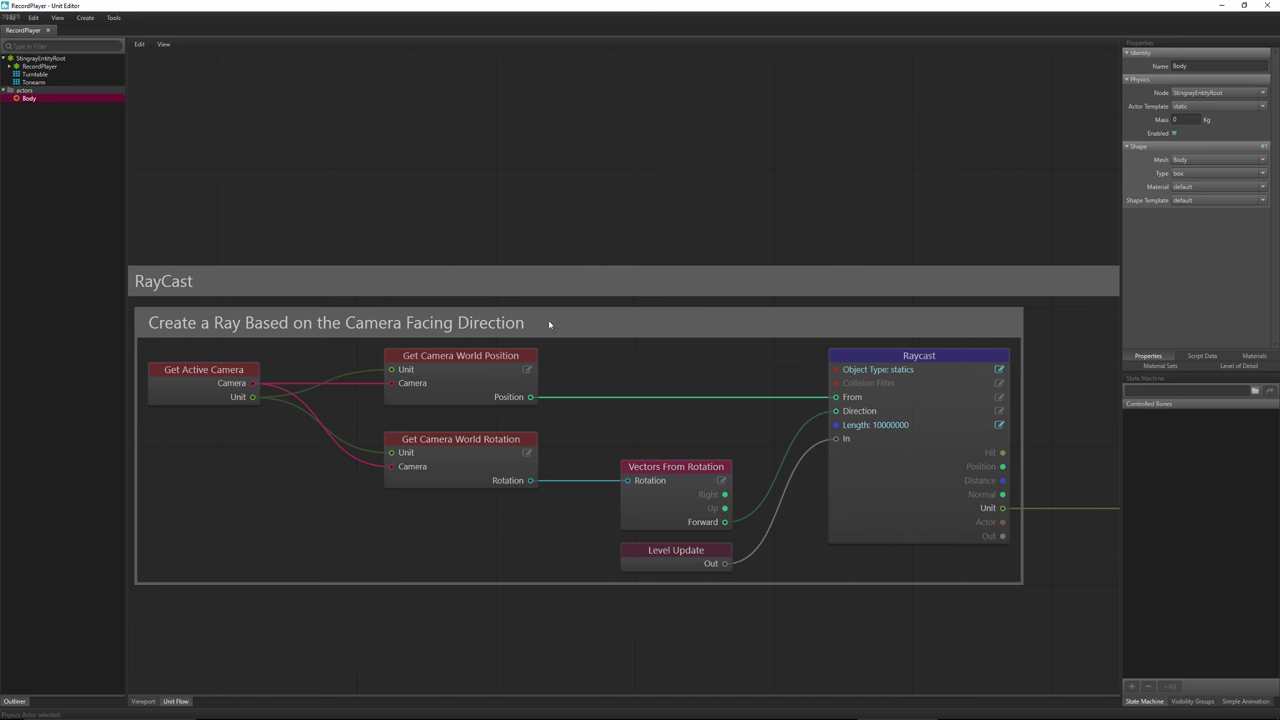
middle_click_drag(518, 221, 536, 234)
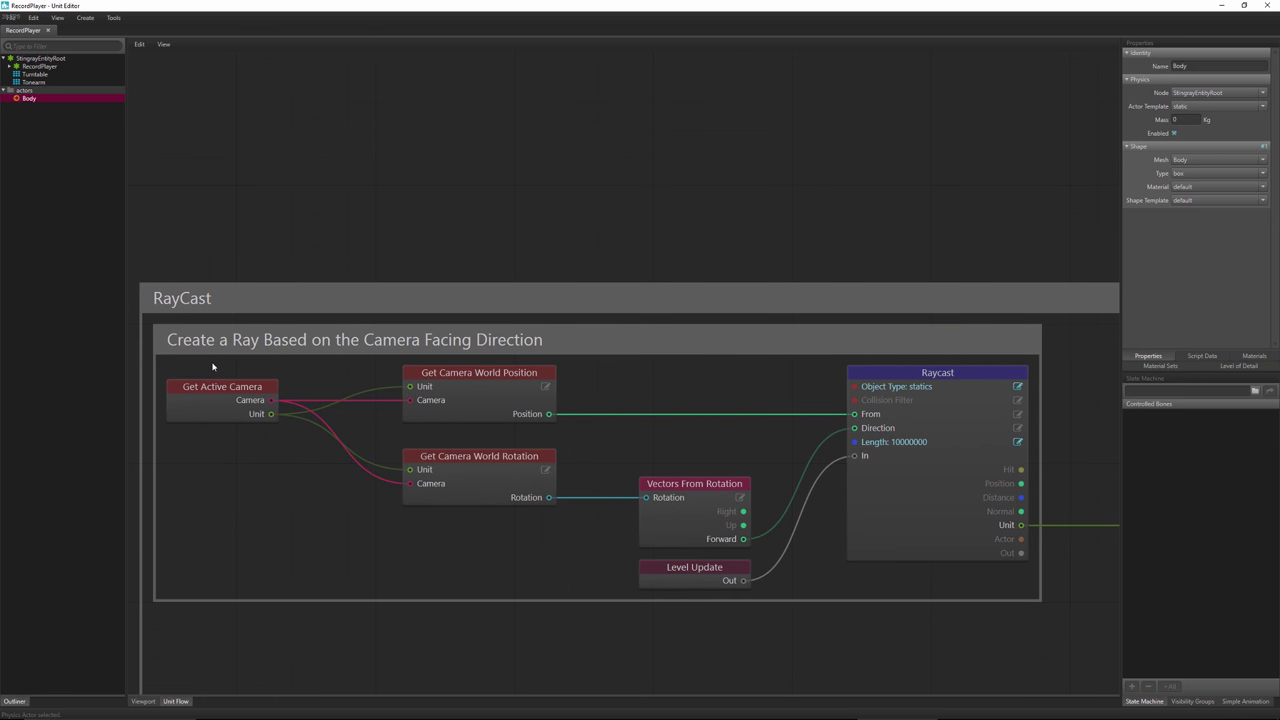
left_click_drag(212, 366, 969, 586)
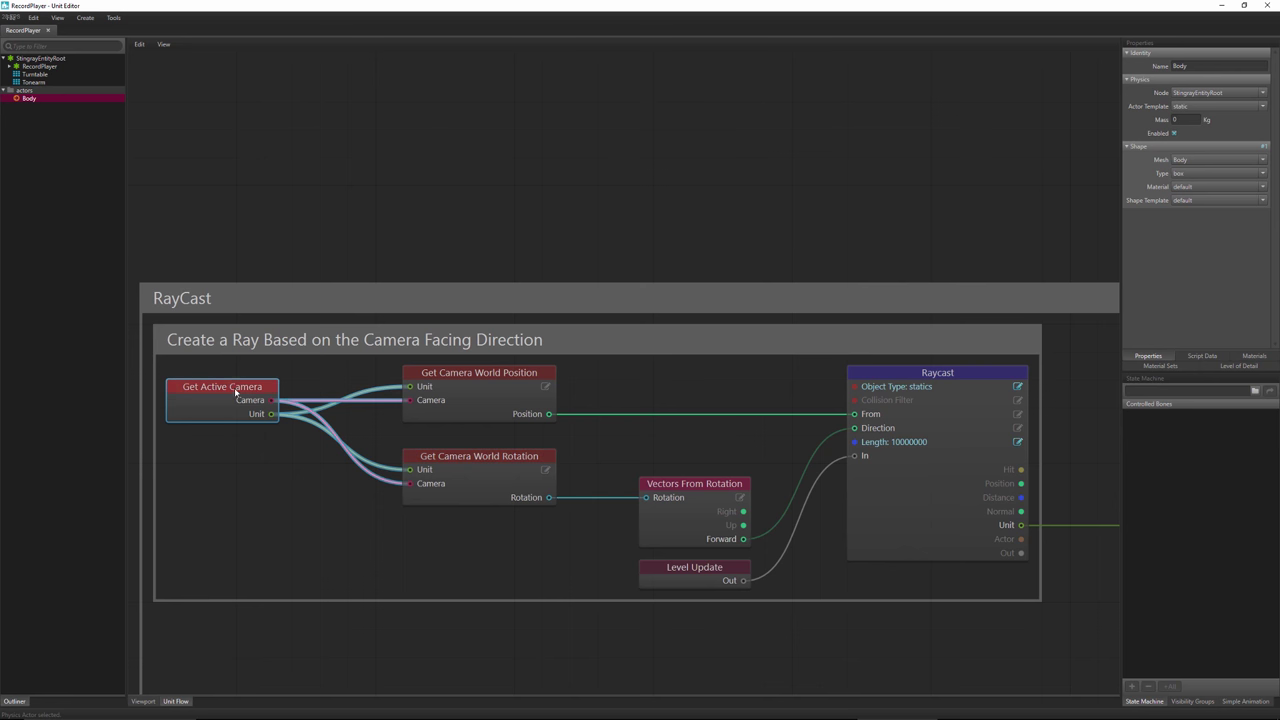
- Add a Get Active Camera node in the empty area above the RayCast group
right_click(178, 148)
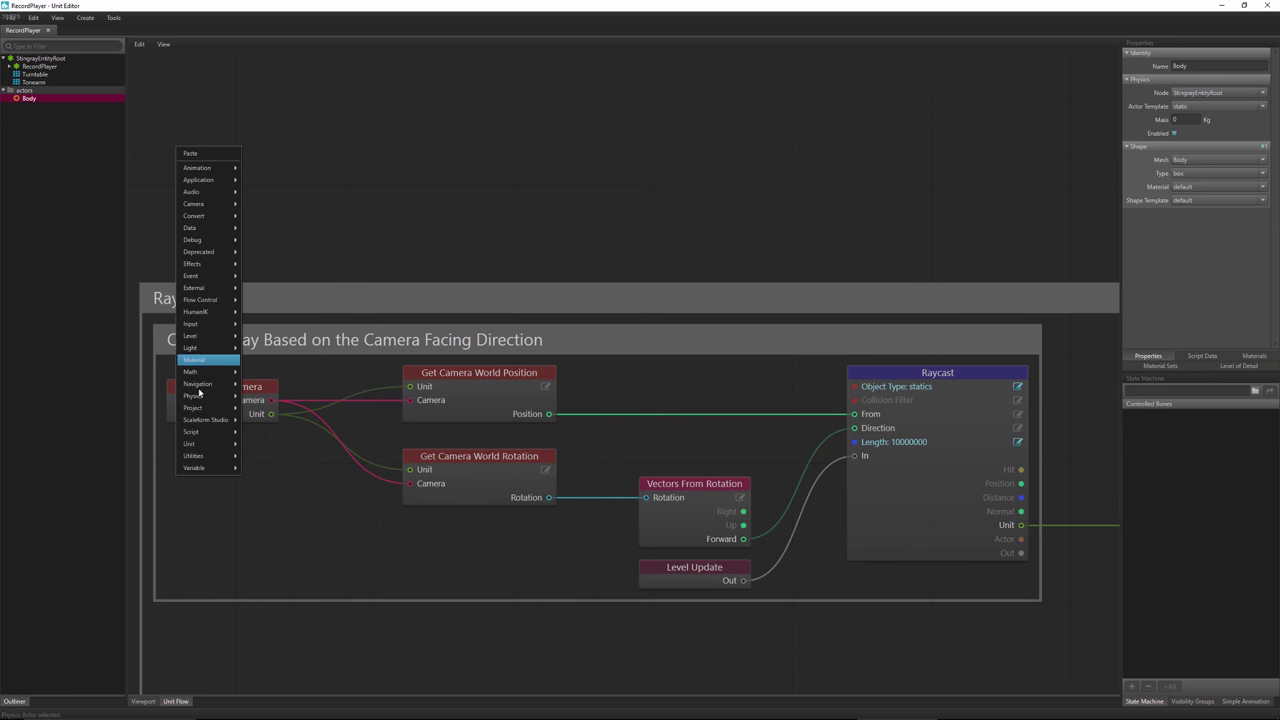
mouse_move(216, 208)
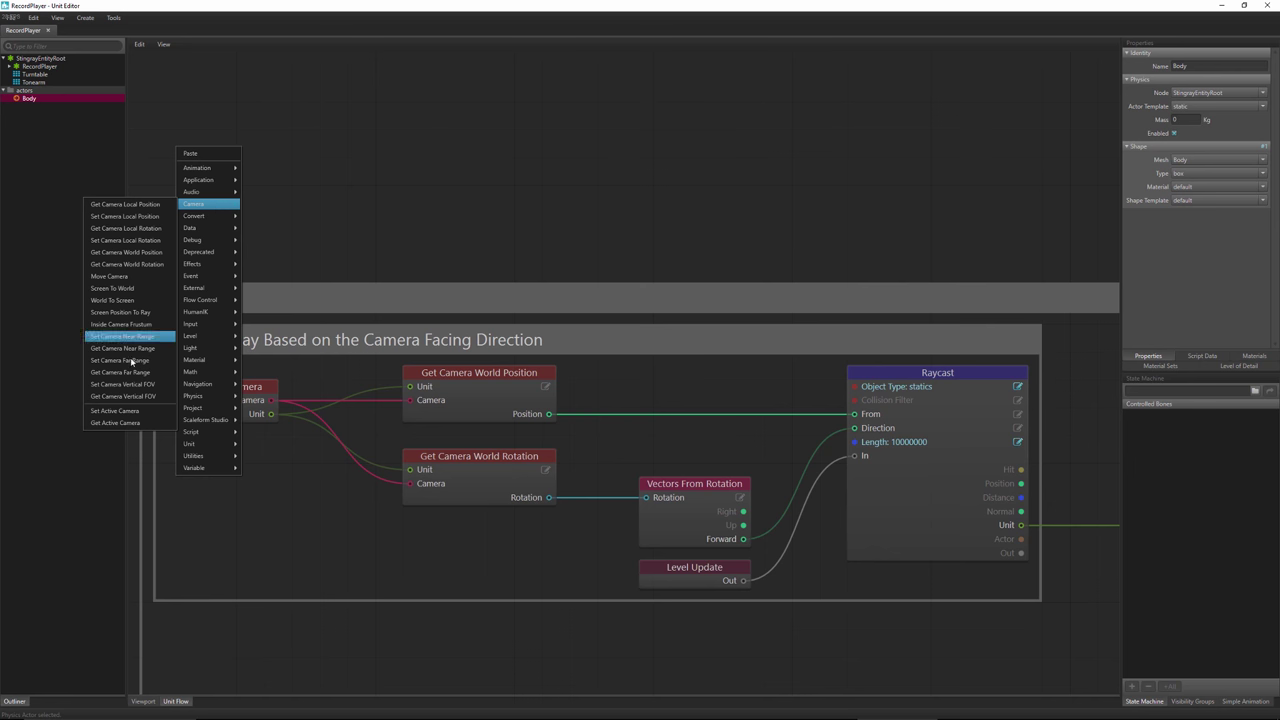
left_click(118, 422)
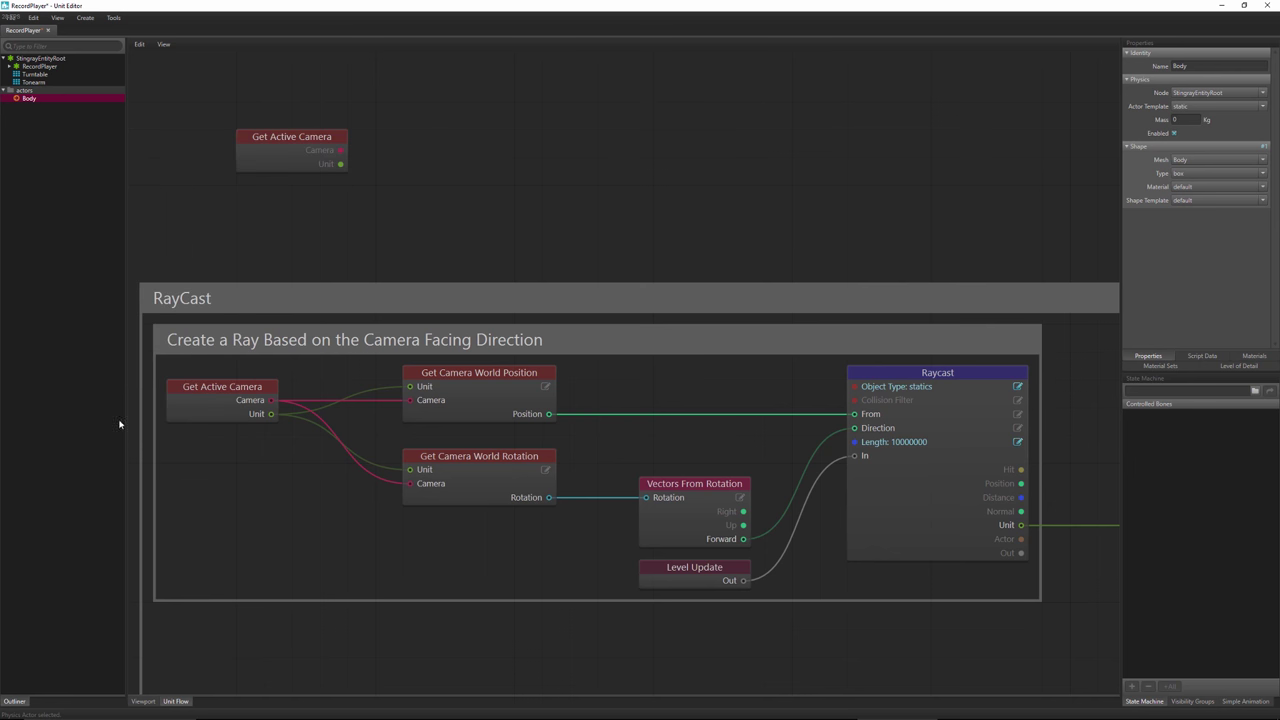
- Add Get Camera World Position and Get Camera World Rotation nodes beside the new Get Active Camera node
right_click(440, 101)
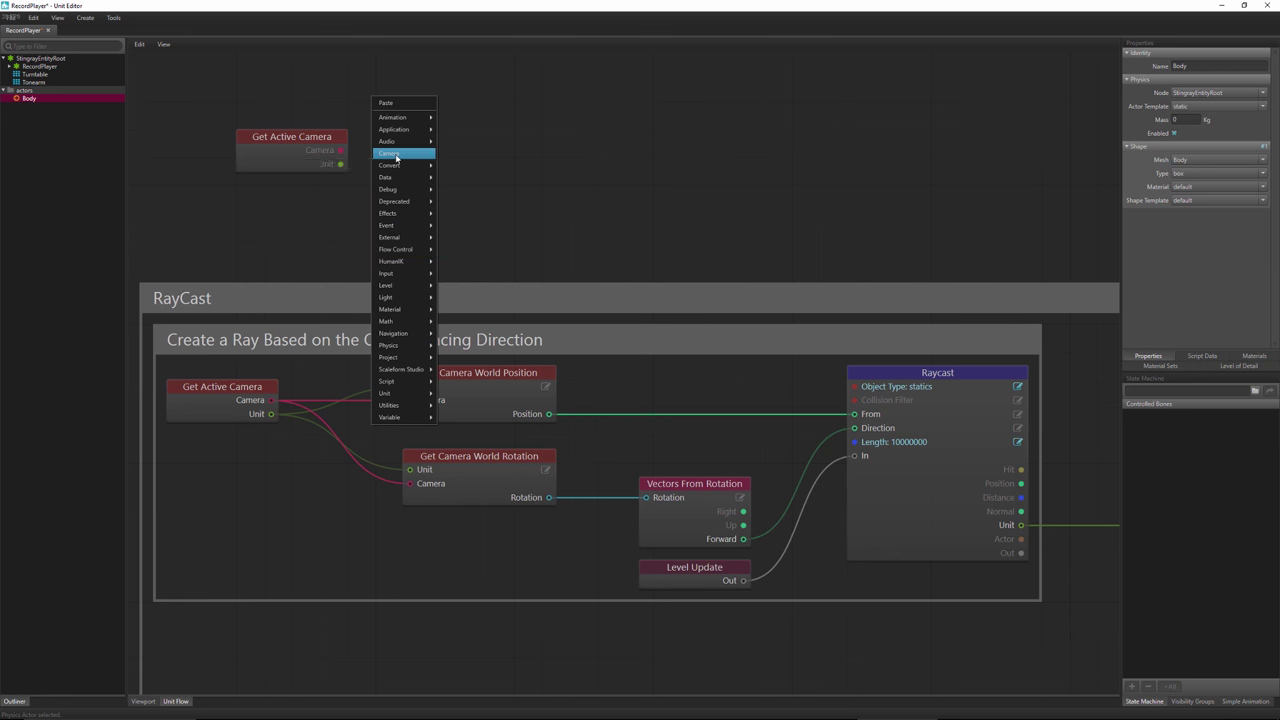
mouse_move(396, 157)
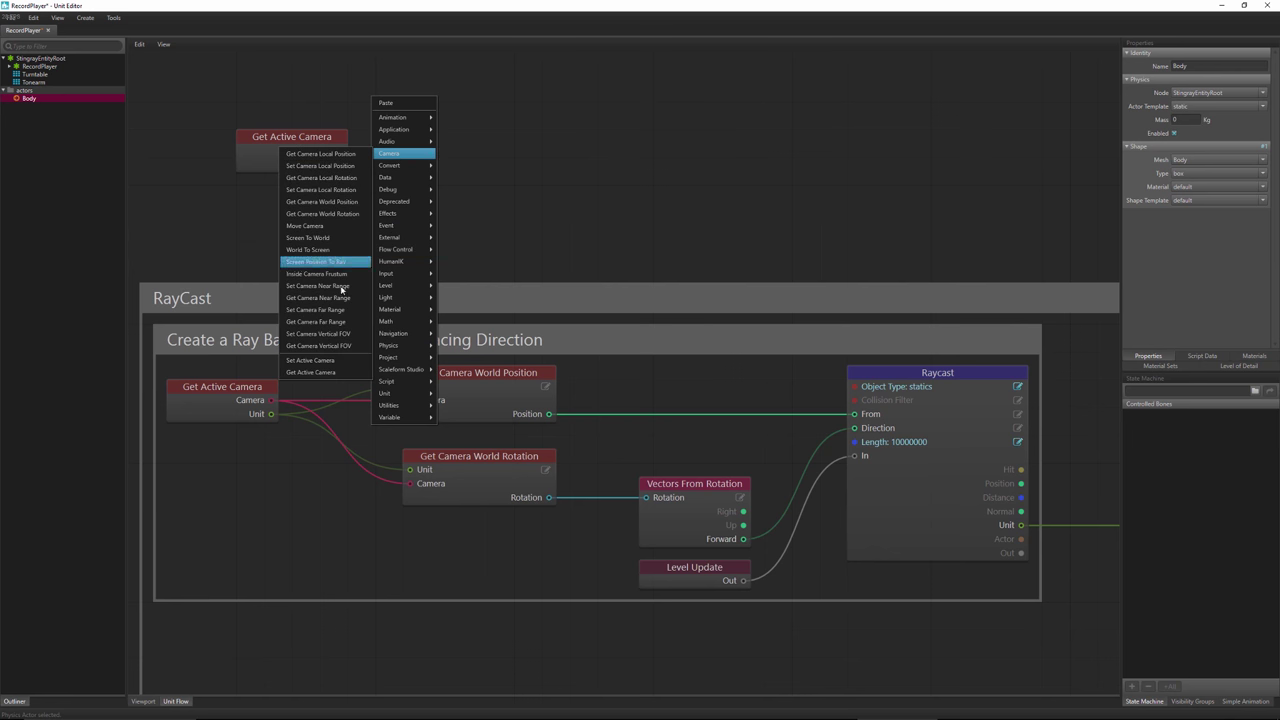
left_click(319, 203)
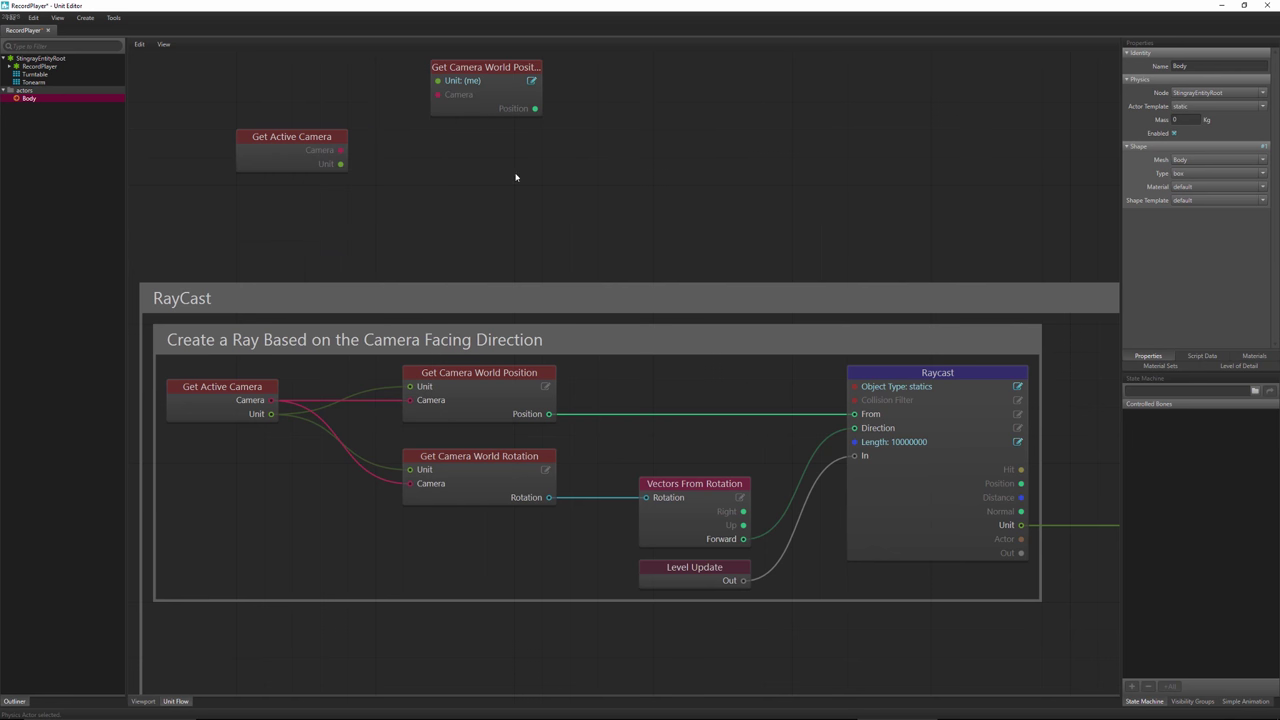
right_click(443, 161)
mouse_move(470, 217)
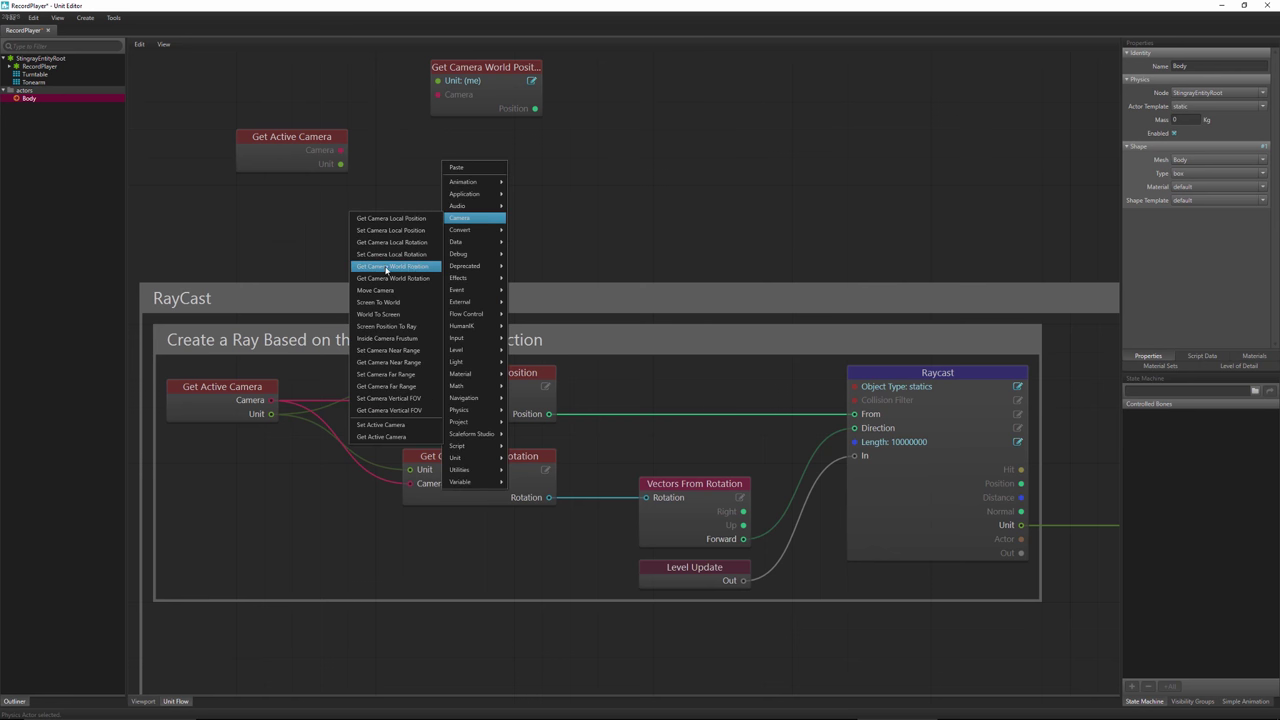
left_click(384, 279)
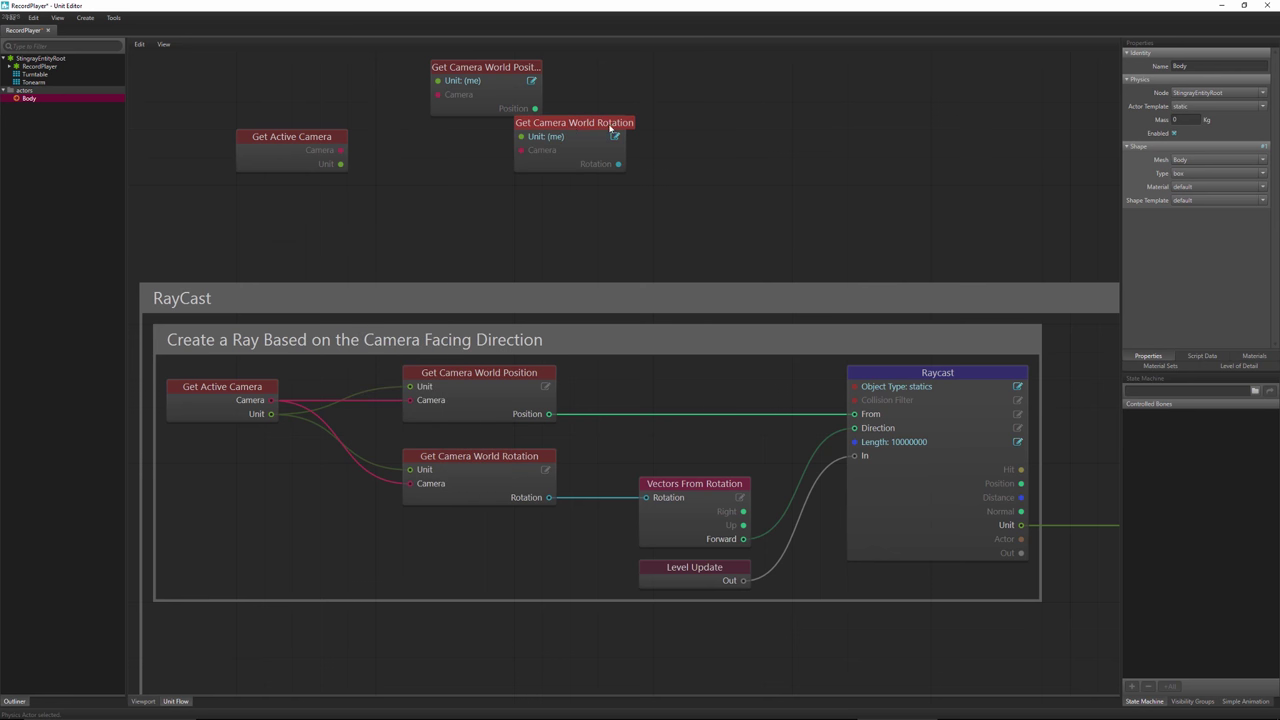
- Align the new Get Camera World Rotation node below Position and wire Get Active Camera's Camera and Unit outputs to both nodes
left_click_drag(572, 126, 487, 182)
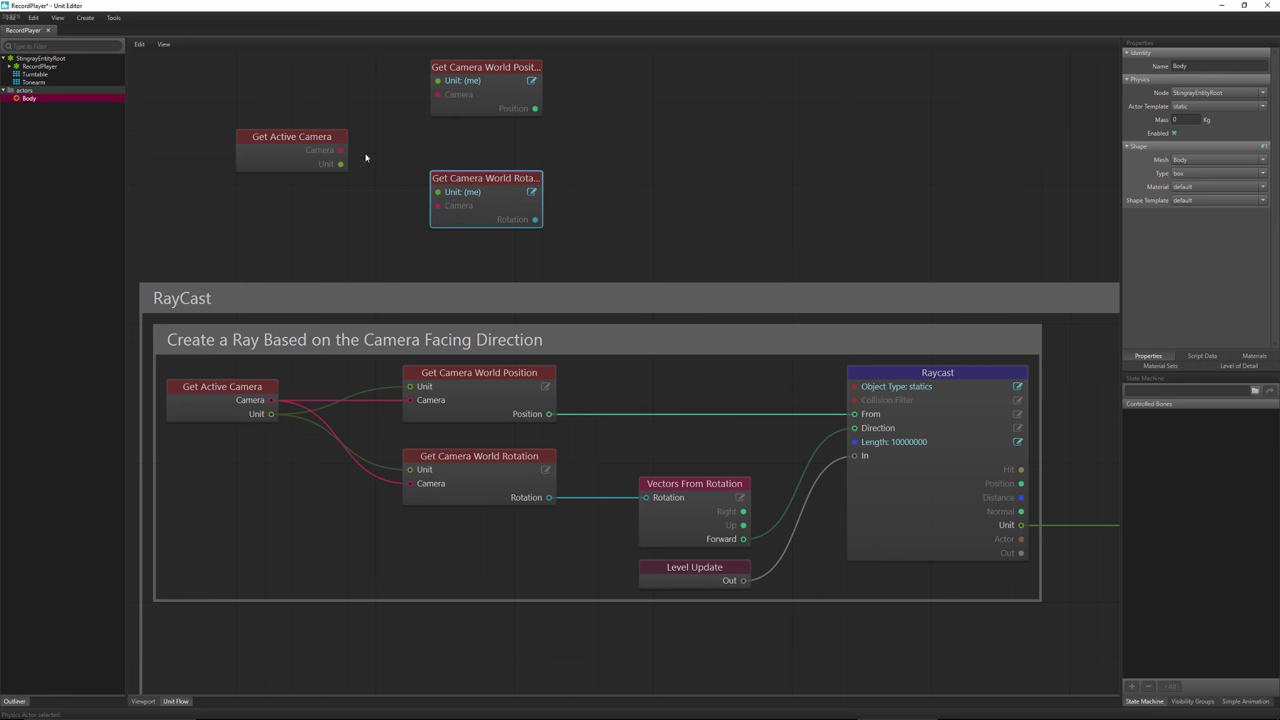
left_click_drag(341, 150, 440, 205)
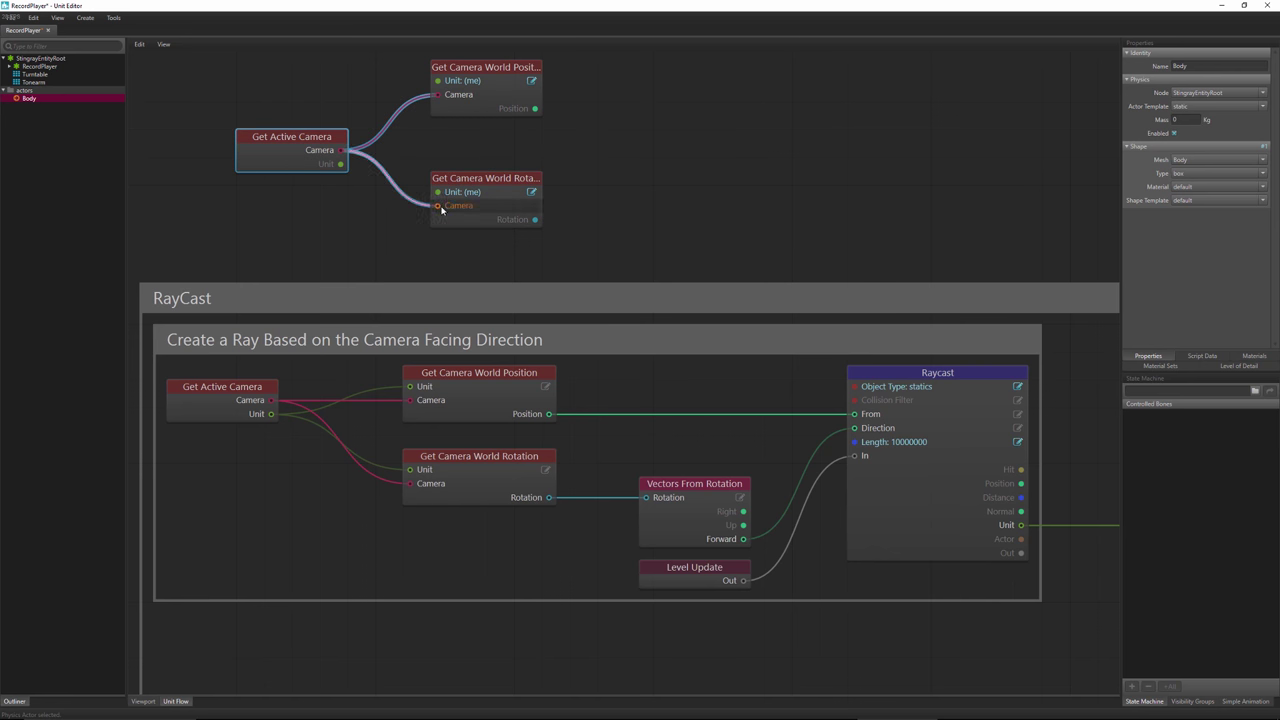
left_click_drag(343, 165, 440, 194)
left_click_drag(341, 164, 438, 80)
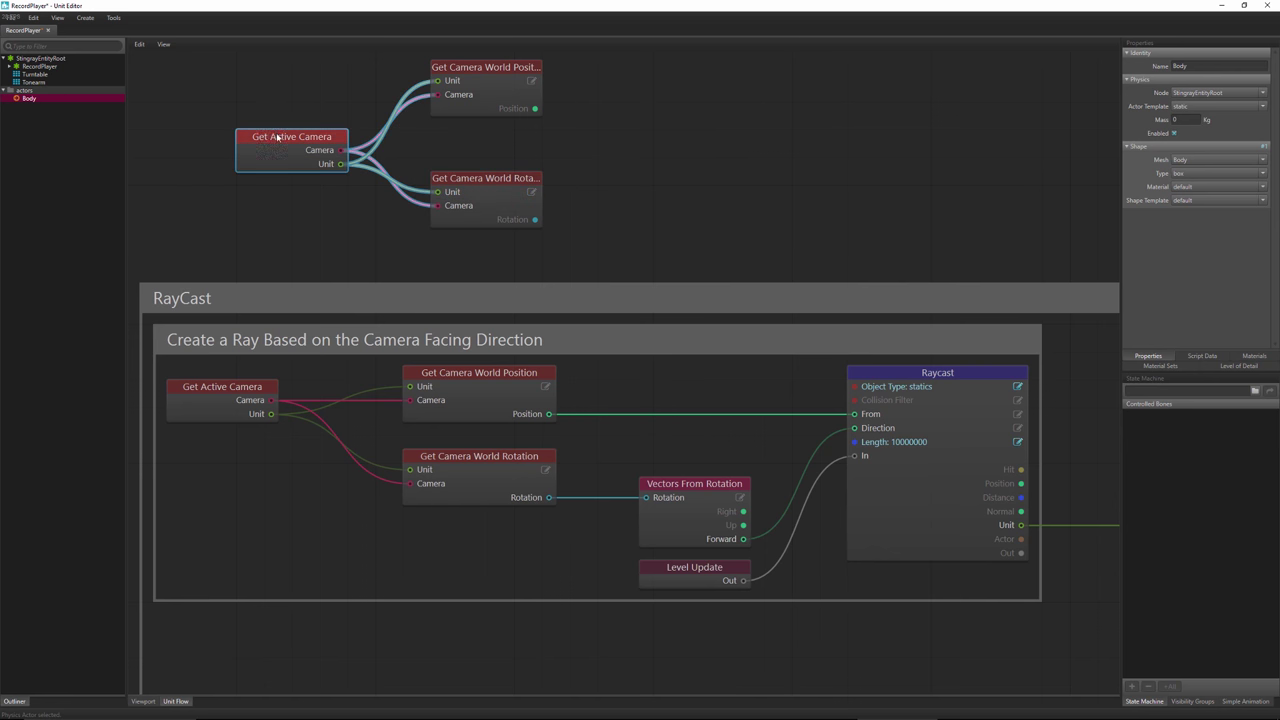
left_click_drag(279, 139, 251, 97)
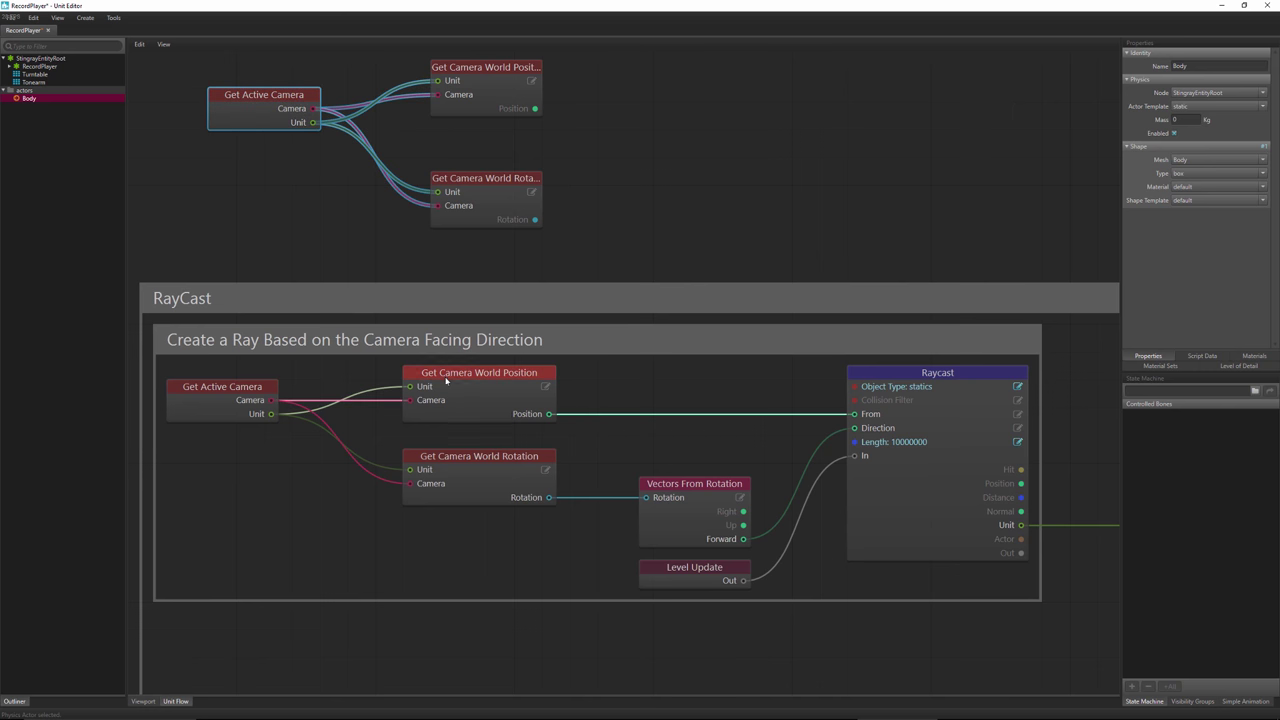
- Add a Vectors From Rotation node beside the new camera nodes and connect the camera's Rotation output to it
middle_click_drag(603, 204, 462, 207)
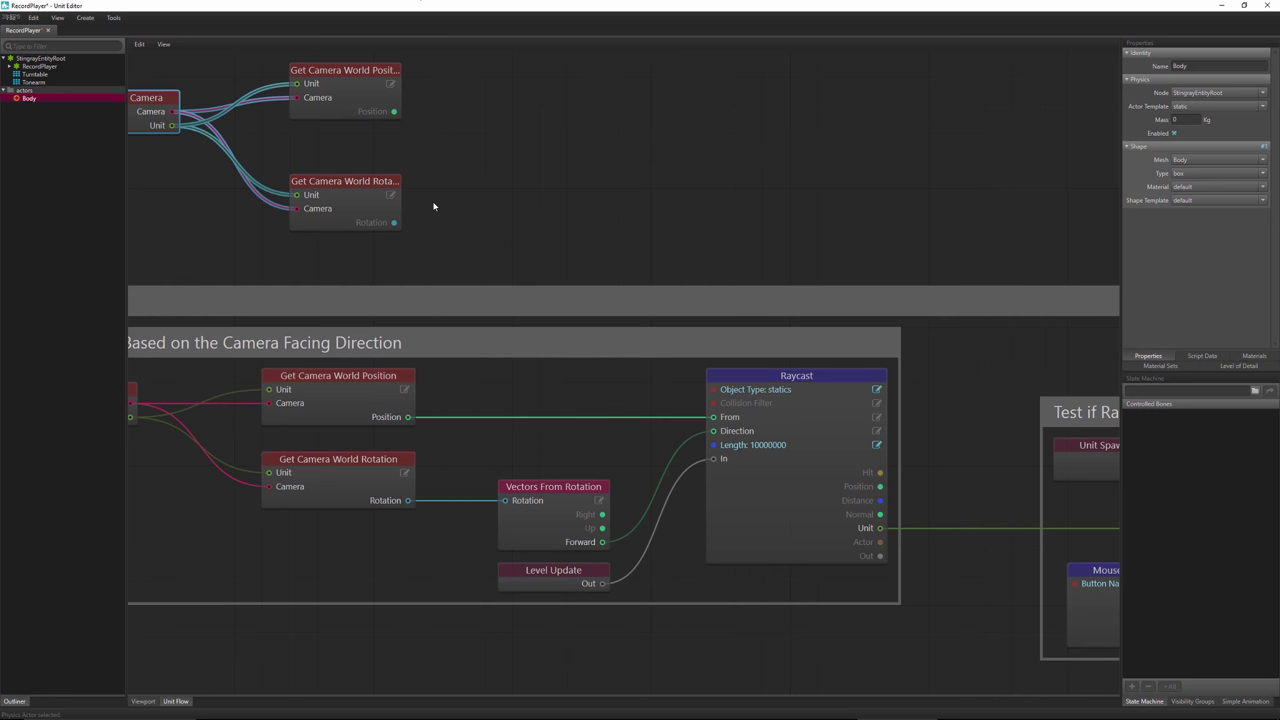
right_click(458, 120)
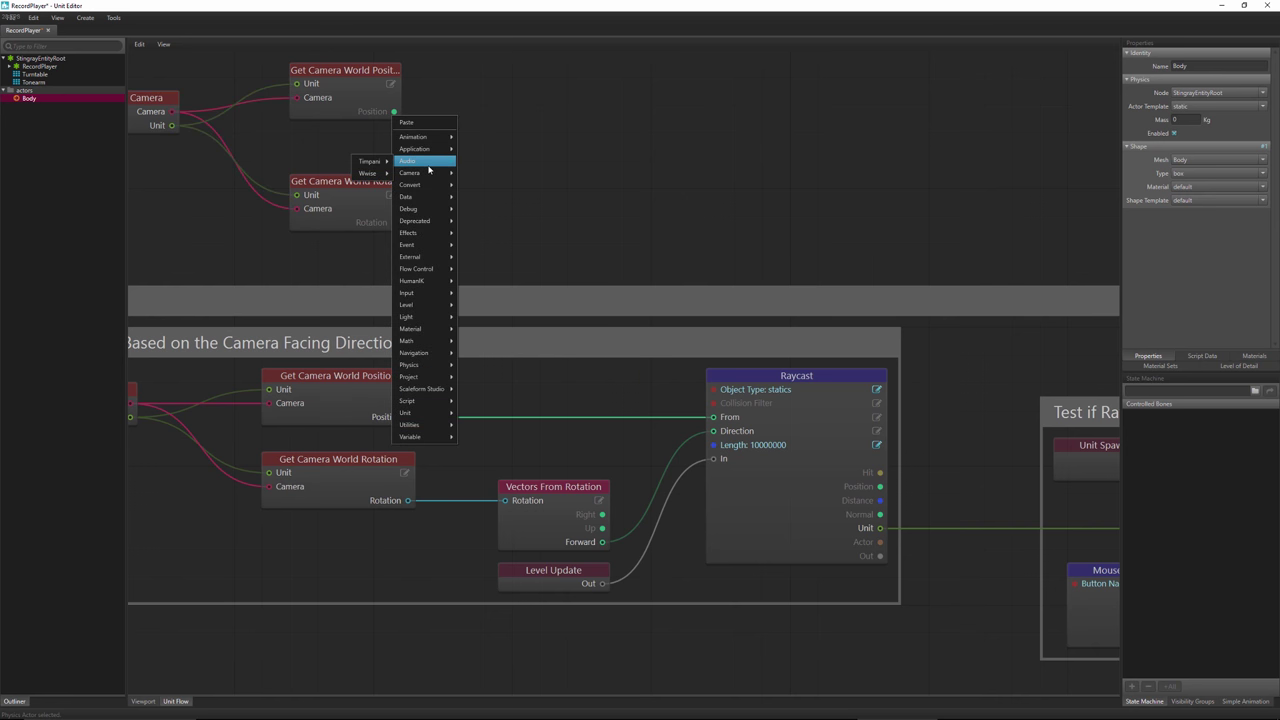
mouse_move(419, 343)
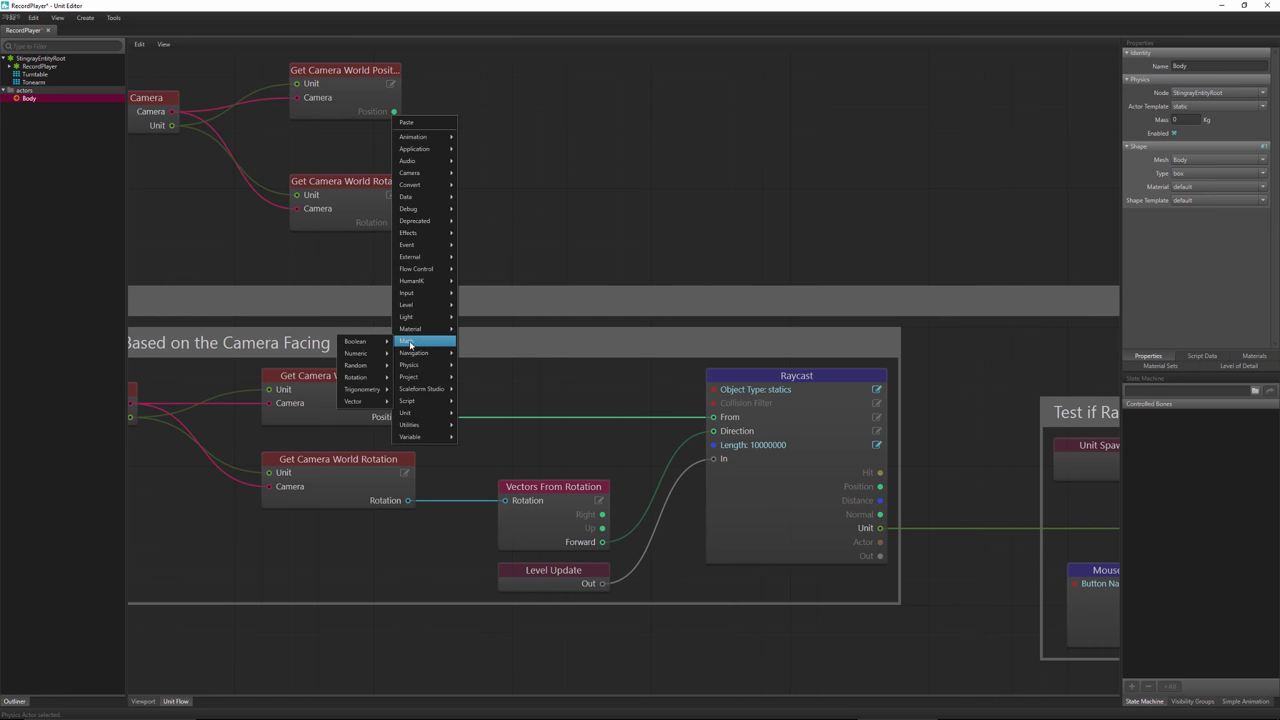
mouse_move(362, 402)
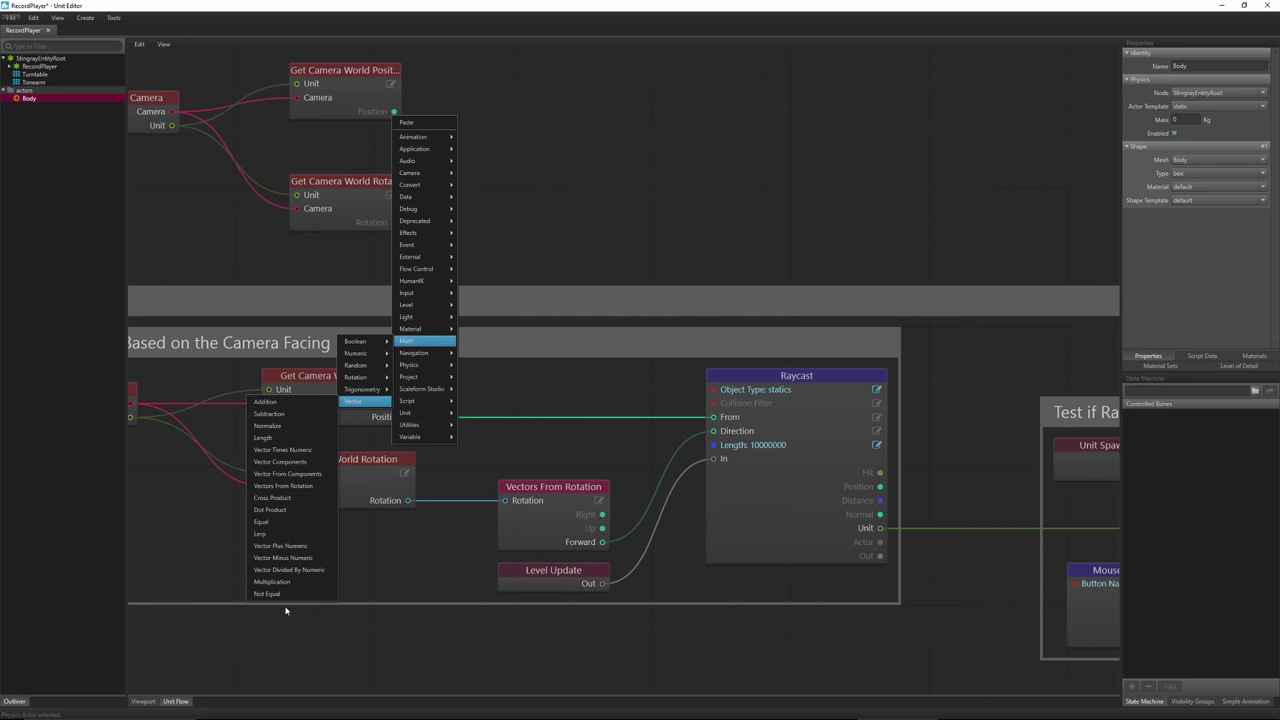
left_click(298, 485)
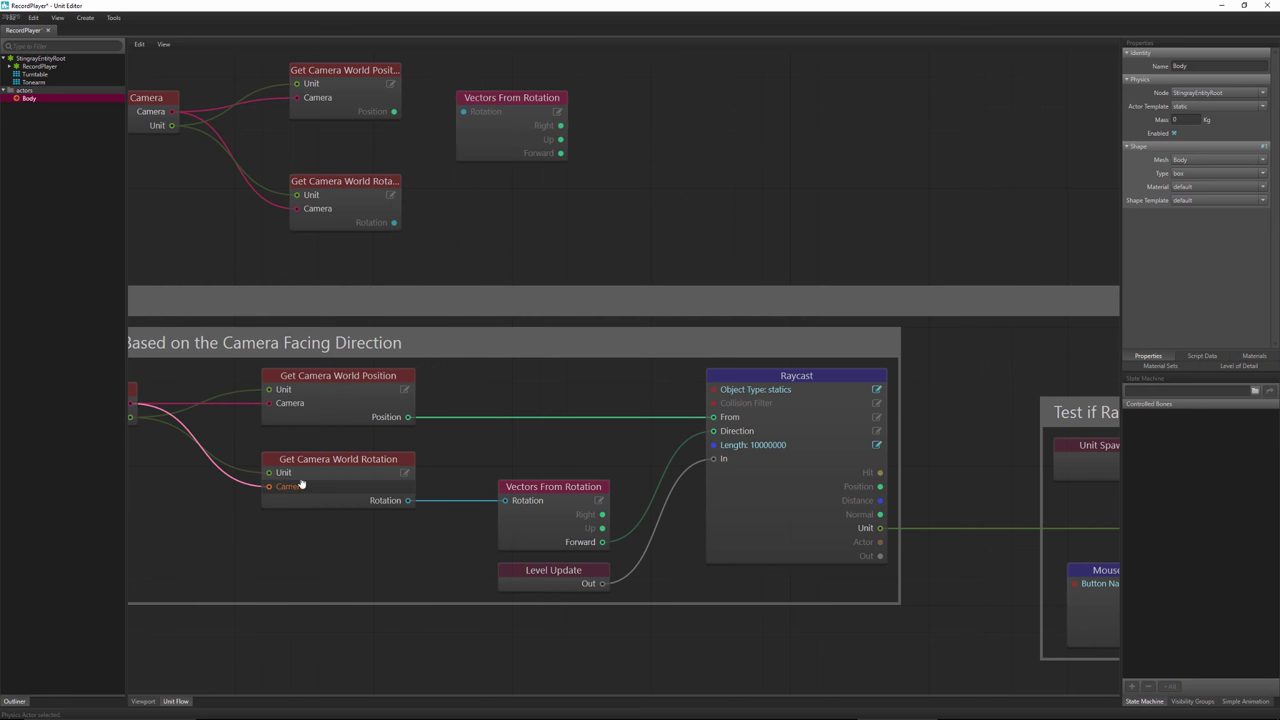
left_click_drag(519, 100, 514, 169)
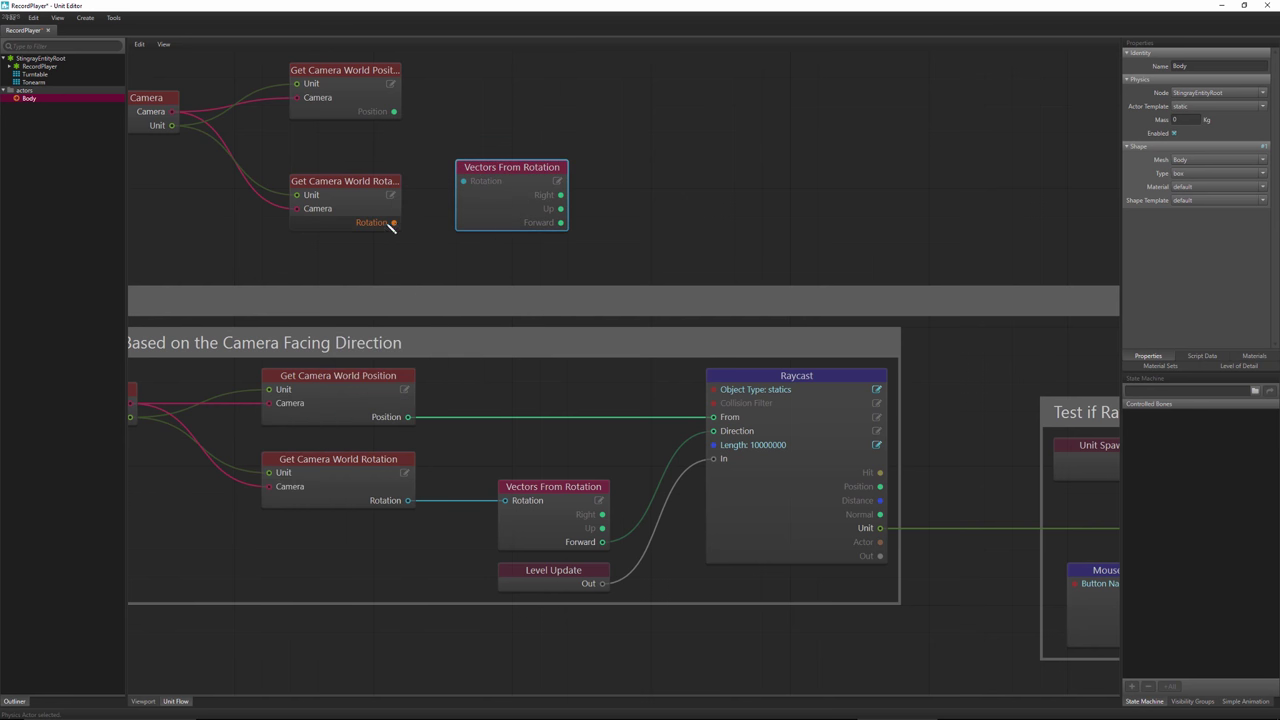
left_click_drag(393, 223, 466, 181)
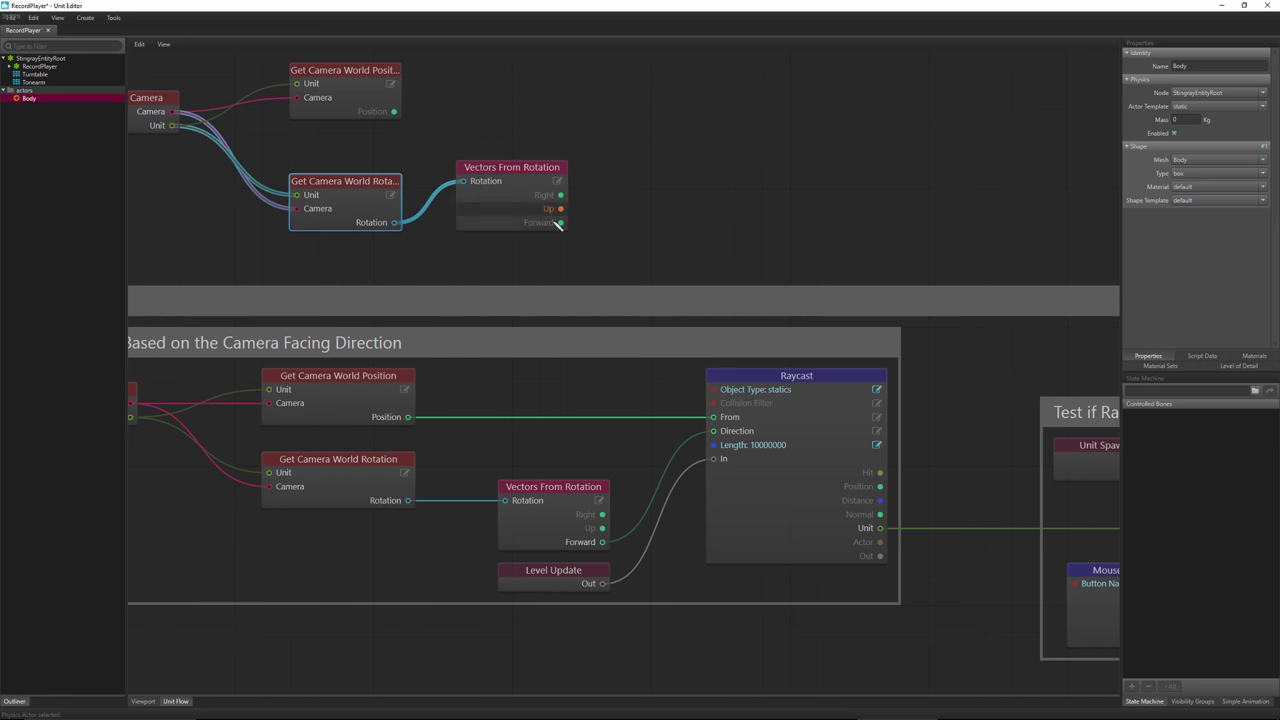
left_click_drag(558, 224, 677, 140)
right_click(604, 137)
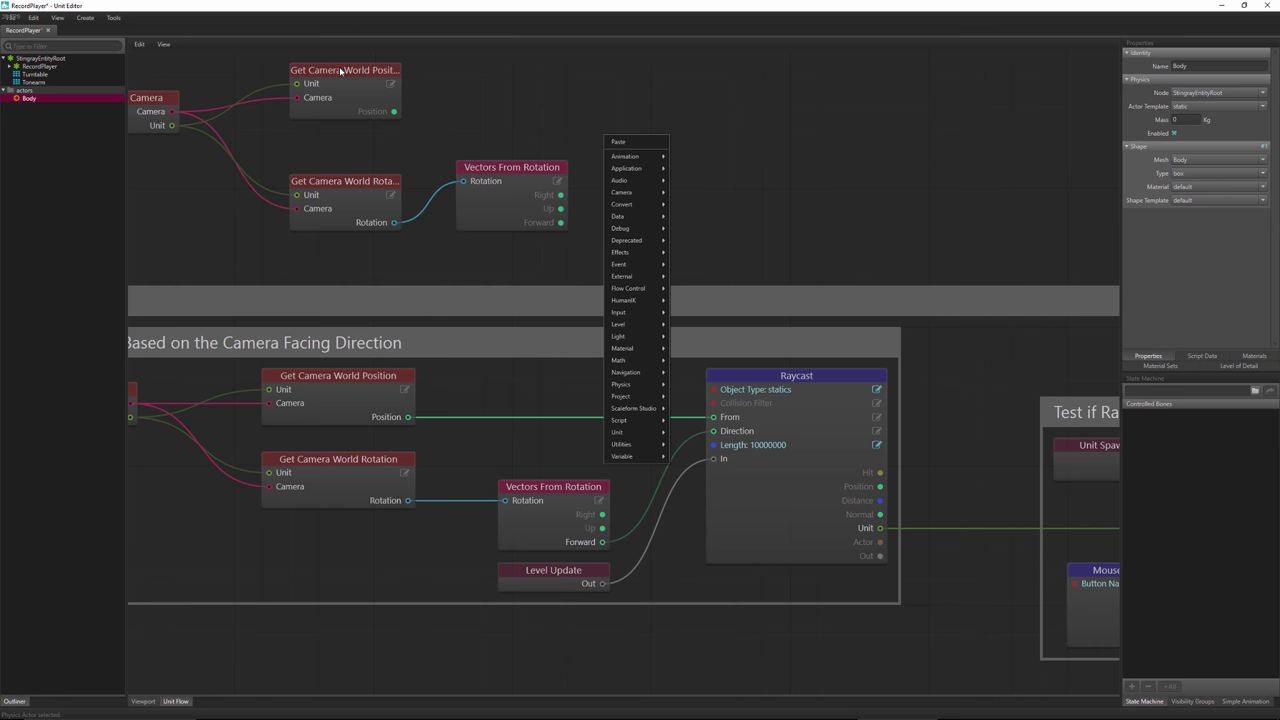
left_click(340, 70)
left_click(541, 98)
left_click_drag(395, 111, 576, 80)
right_click(576, 80)
left_click(592, 152)
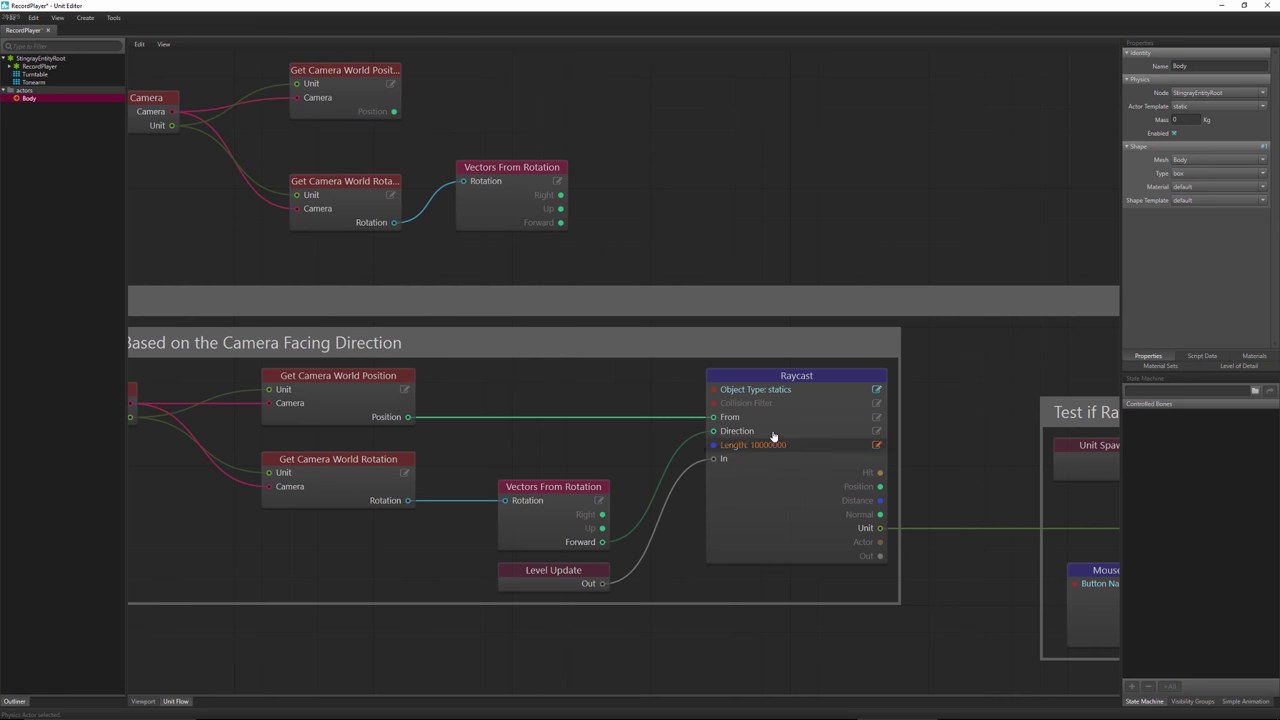
- Add a physics world Raycast node beyond the new Vectors From Rotation node
right_click(668, 104)
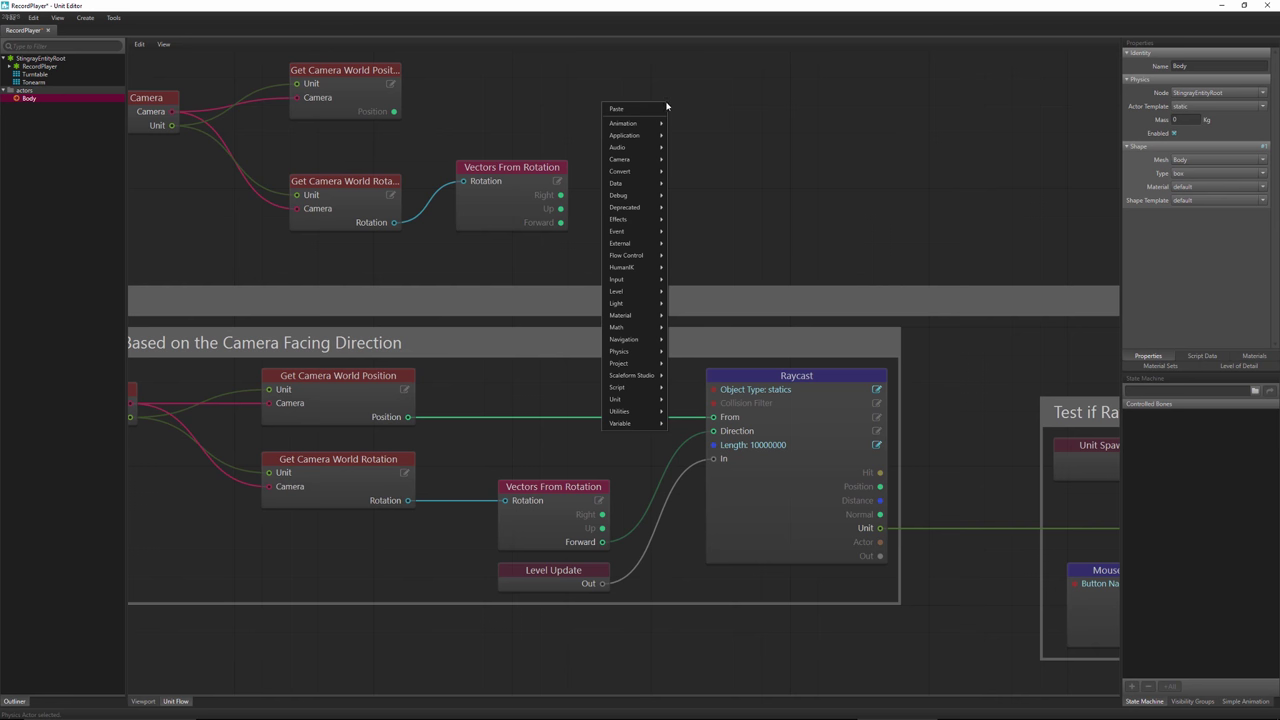
mouse_move(630, 351)
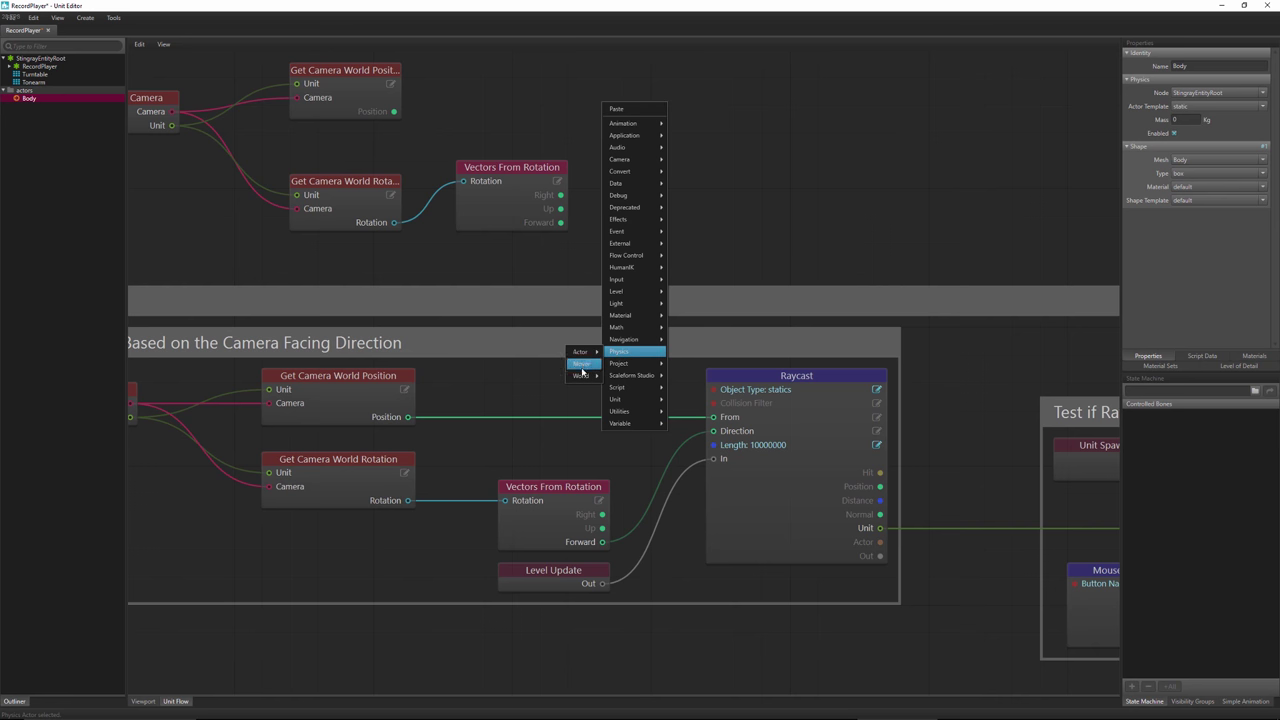
mouse_move(581, 375)
left_click(510, 390)
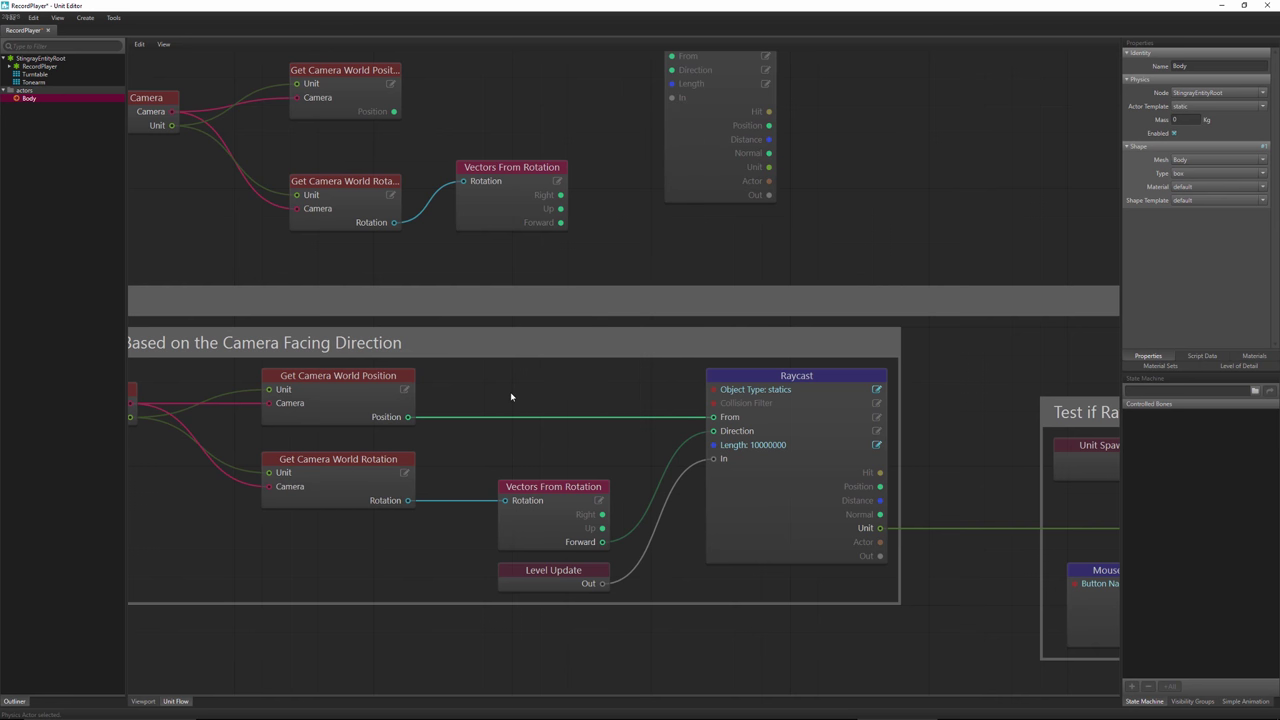
- Set the new Raycast's Object Type to statics, and connect the Forward vector to Direction and the camera Position to From
middle_click_drag(648, 160, 457, 213)
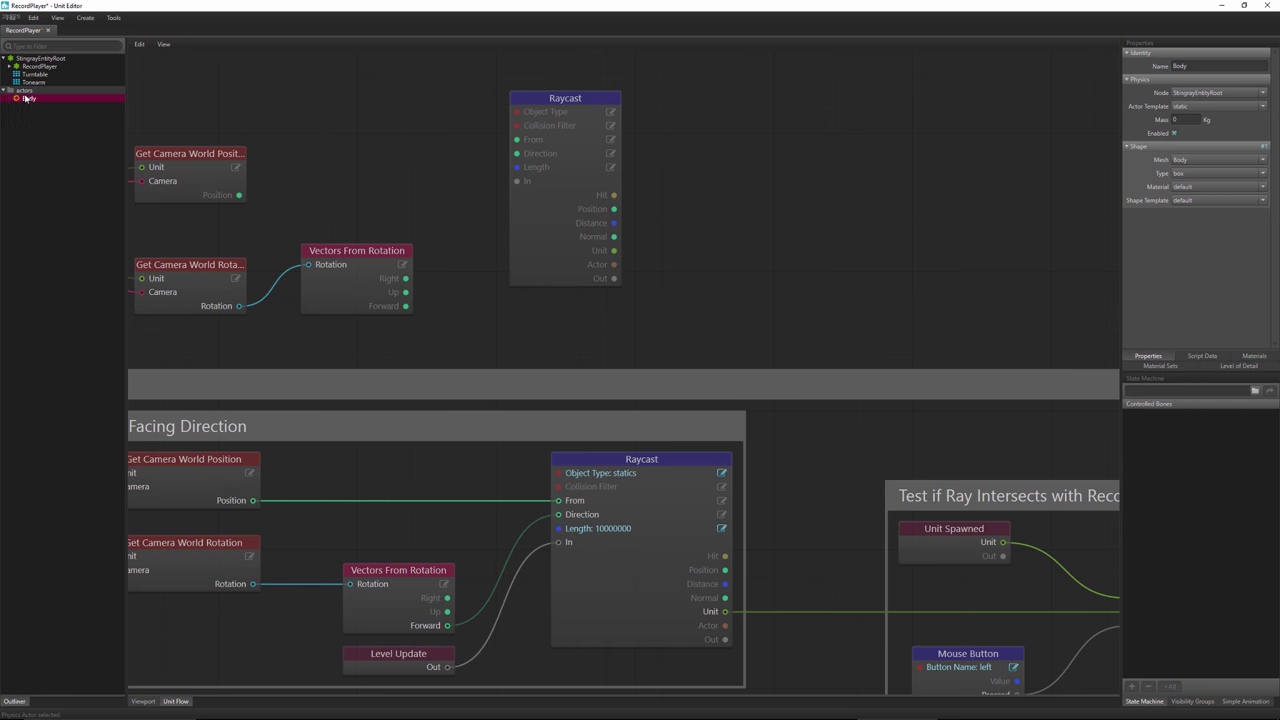
left_click(547, 112)
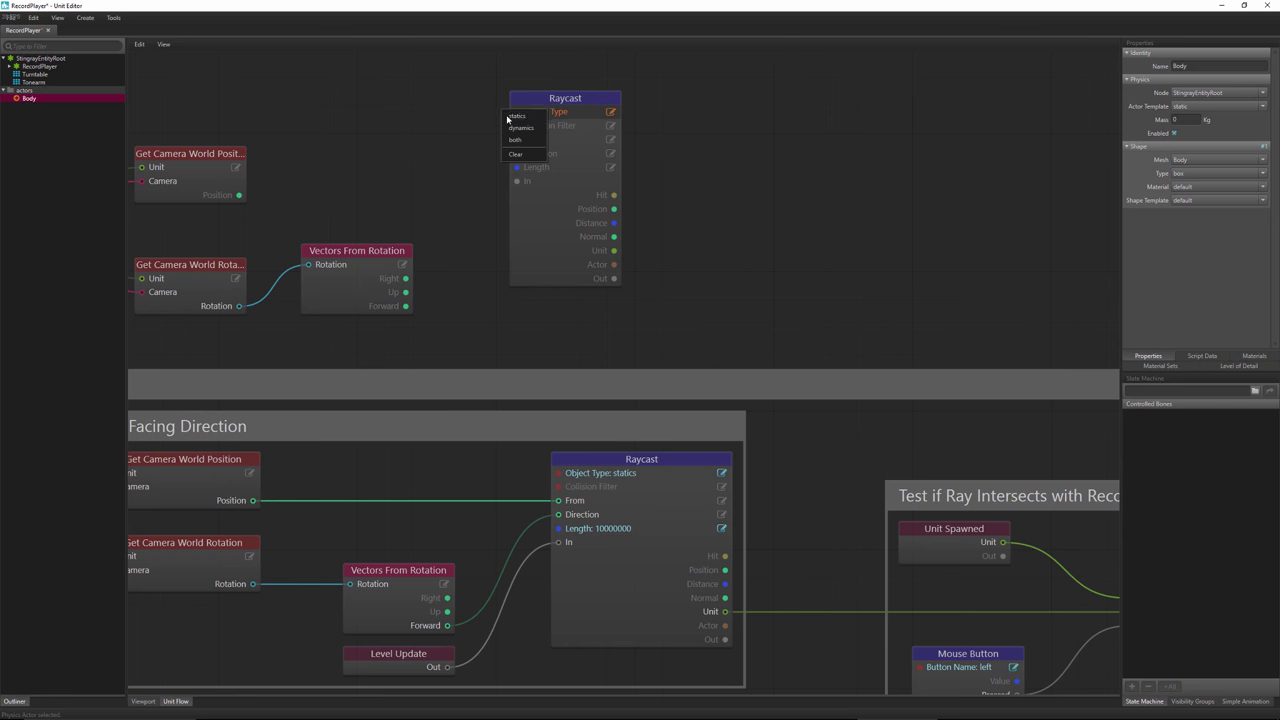
left_click(516, 117)
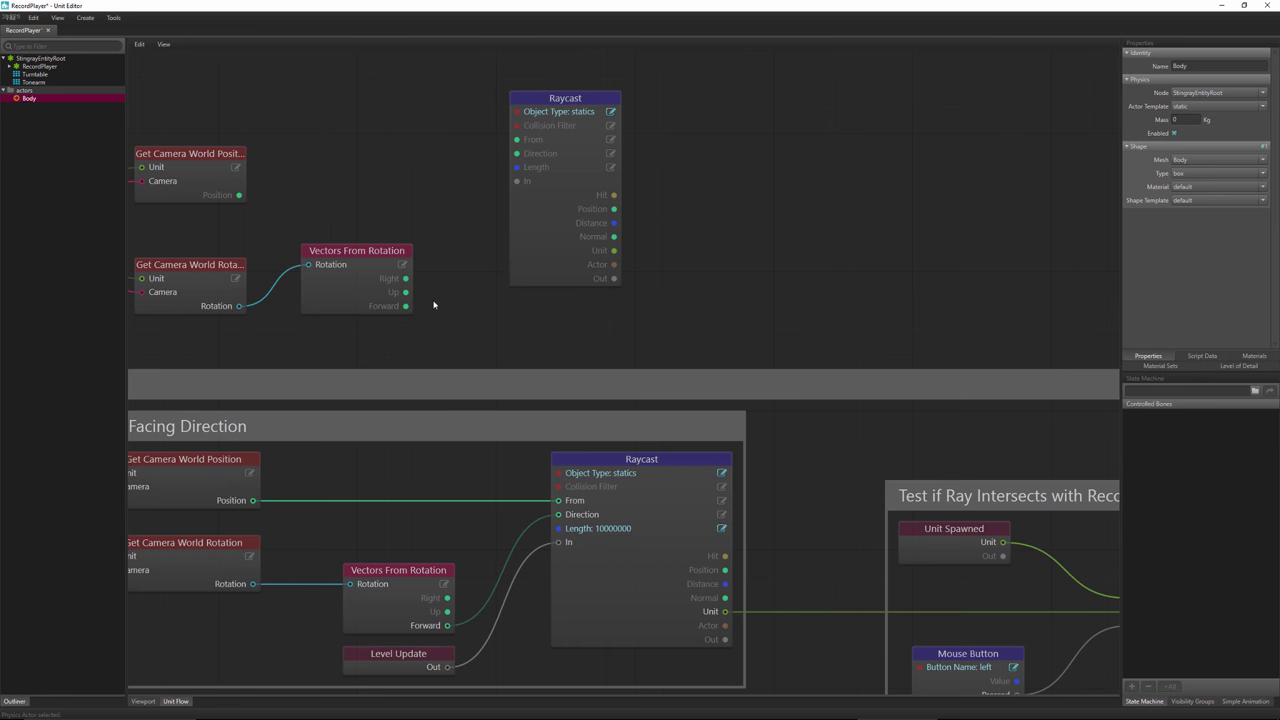
left_click_drag(406, 305, 516, 153)
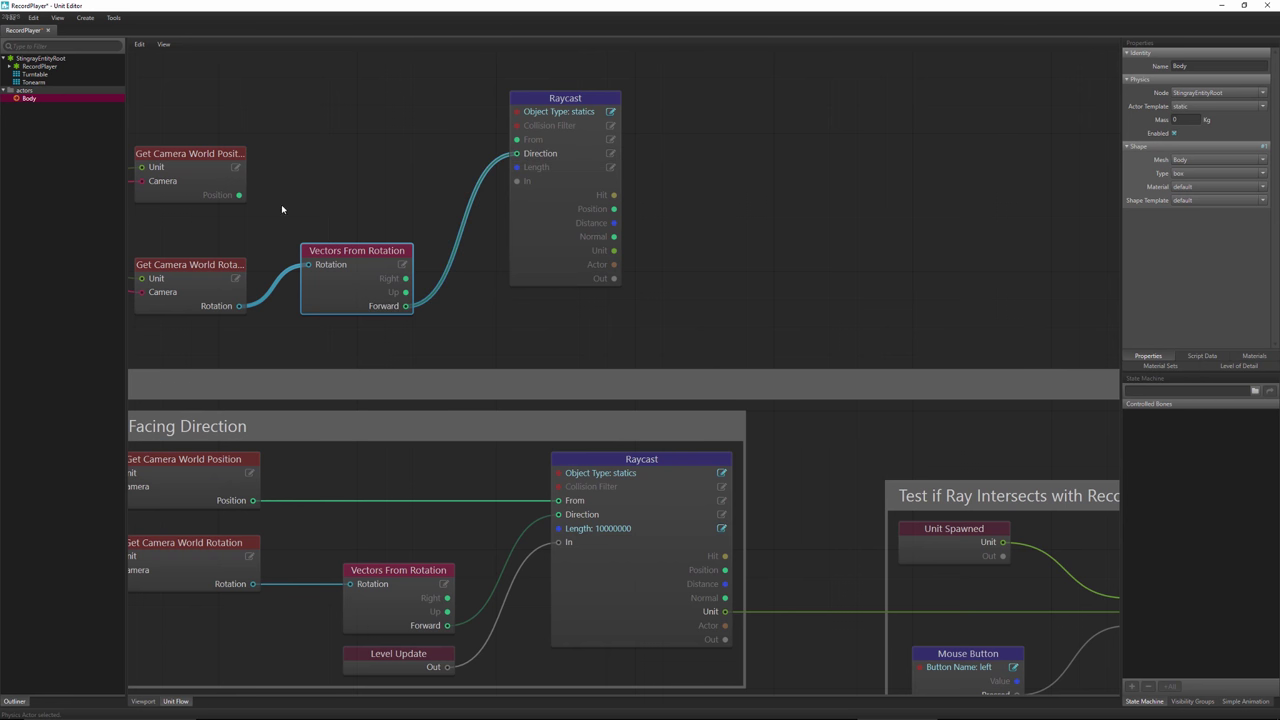
left_click_drag(240, 195, 518, 140)
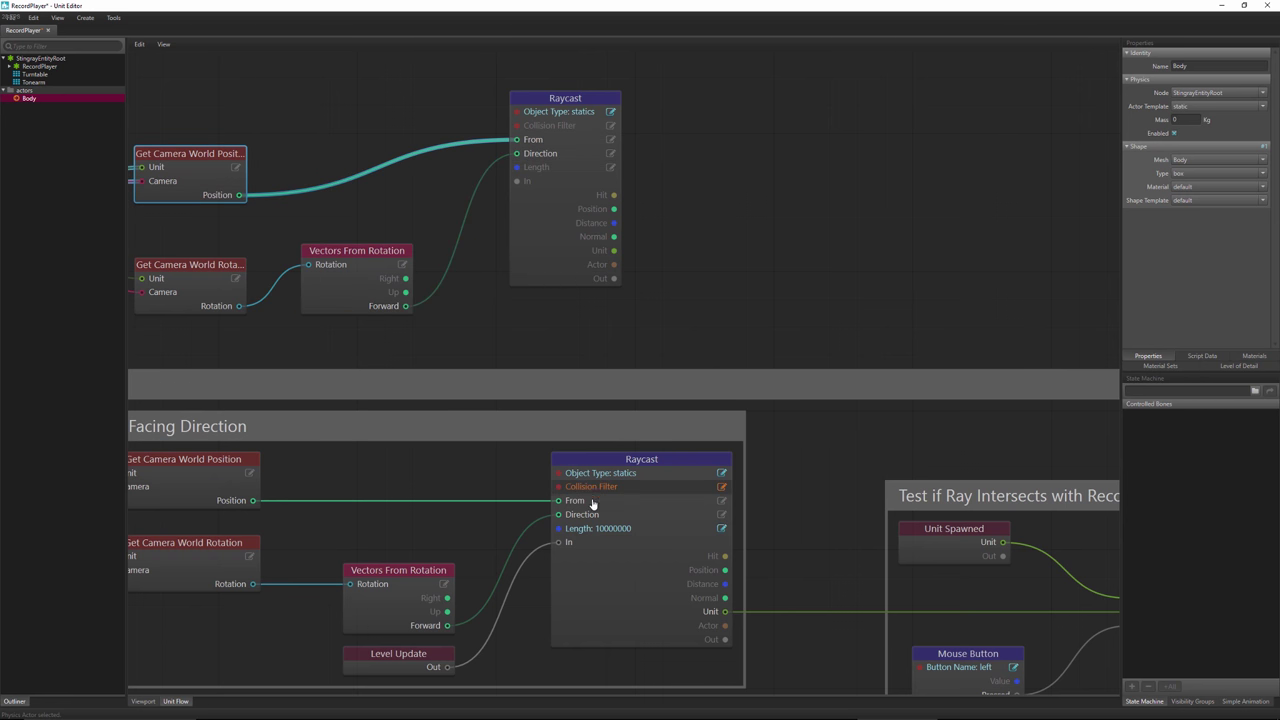
- Set the new Raycast node's Length to 10000000
middle_click_drag(485, 301, 453, 269)
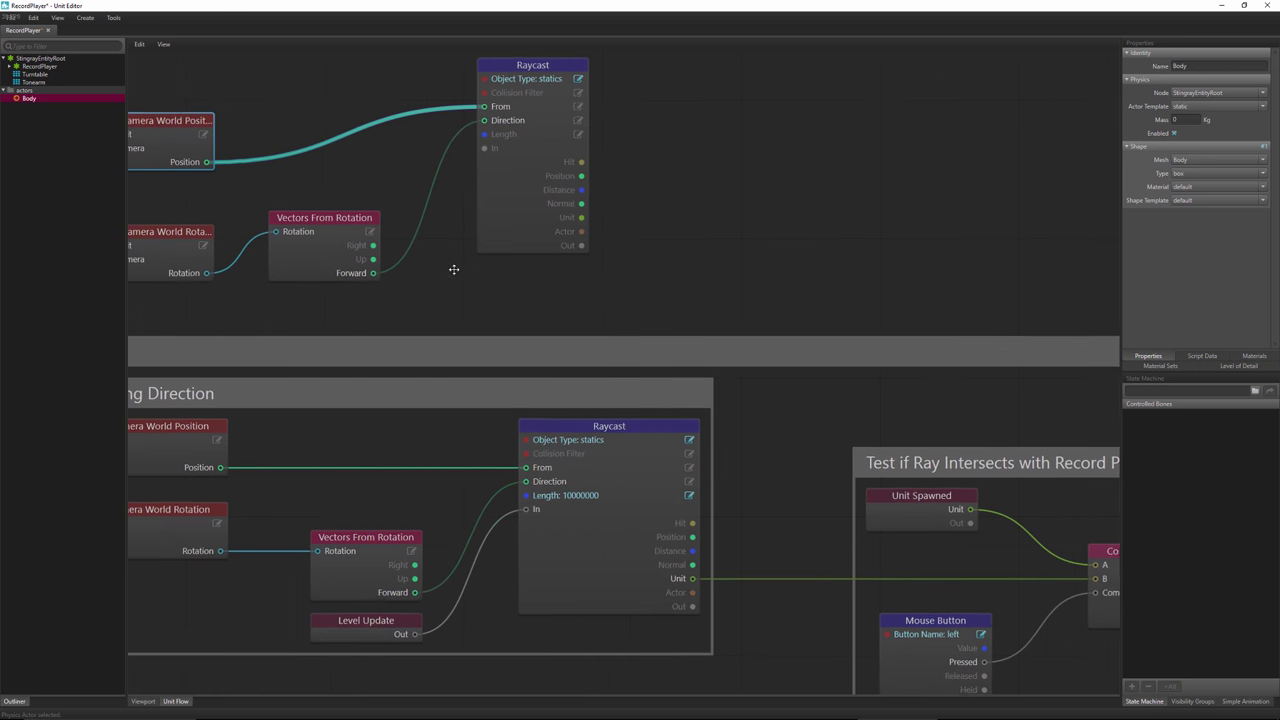
left_click(576, 136)
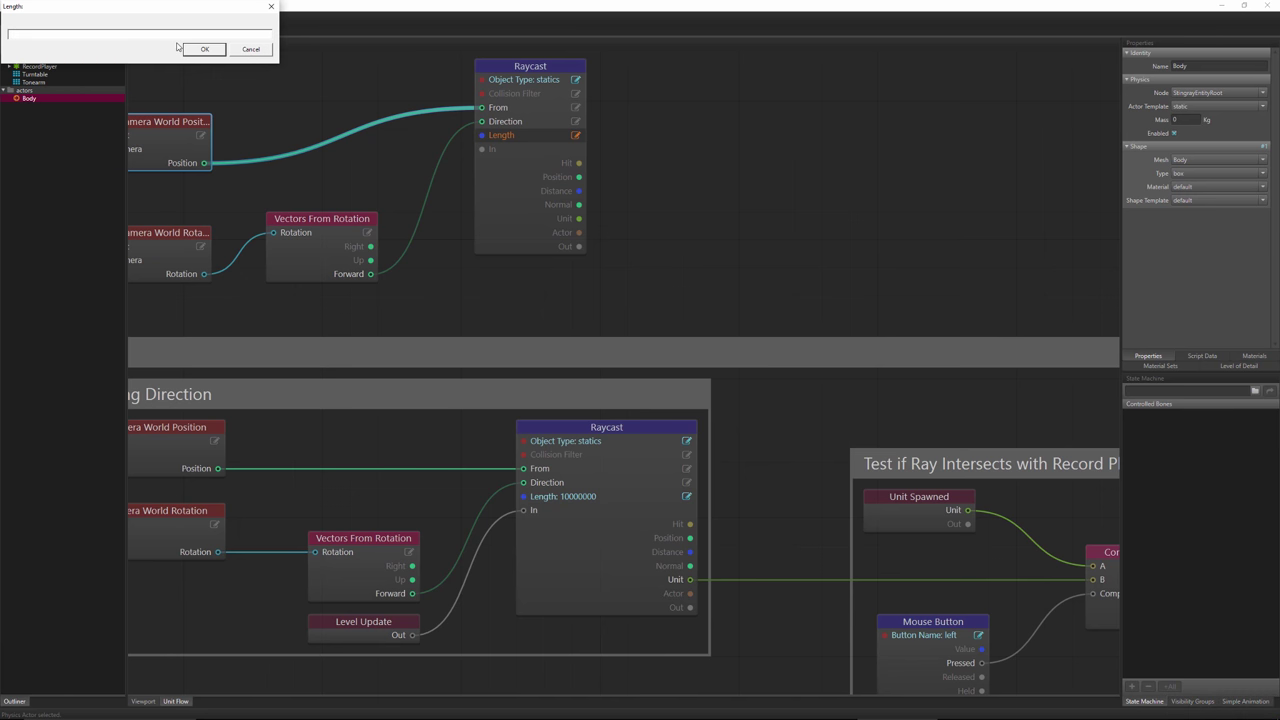
type("0000000")
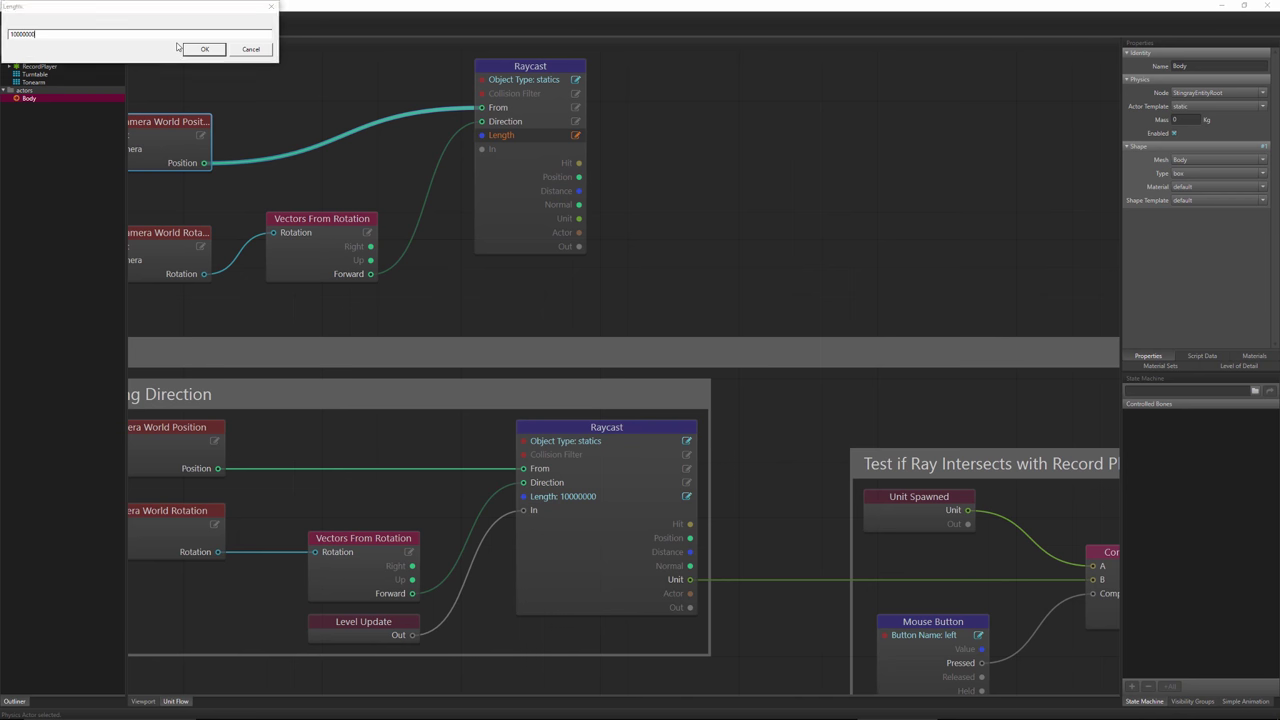
key("Return")
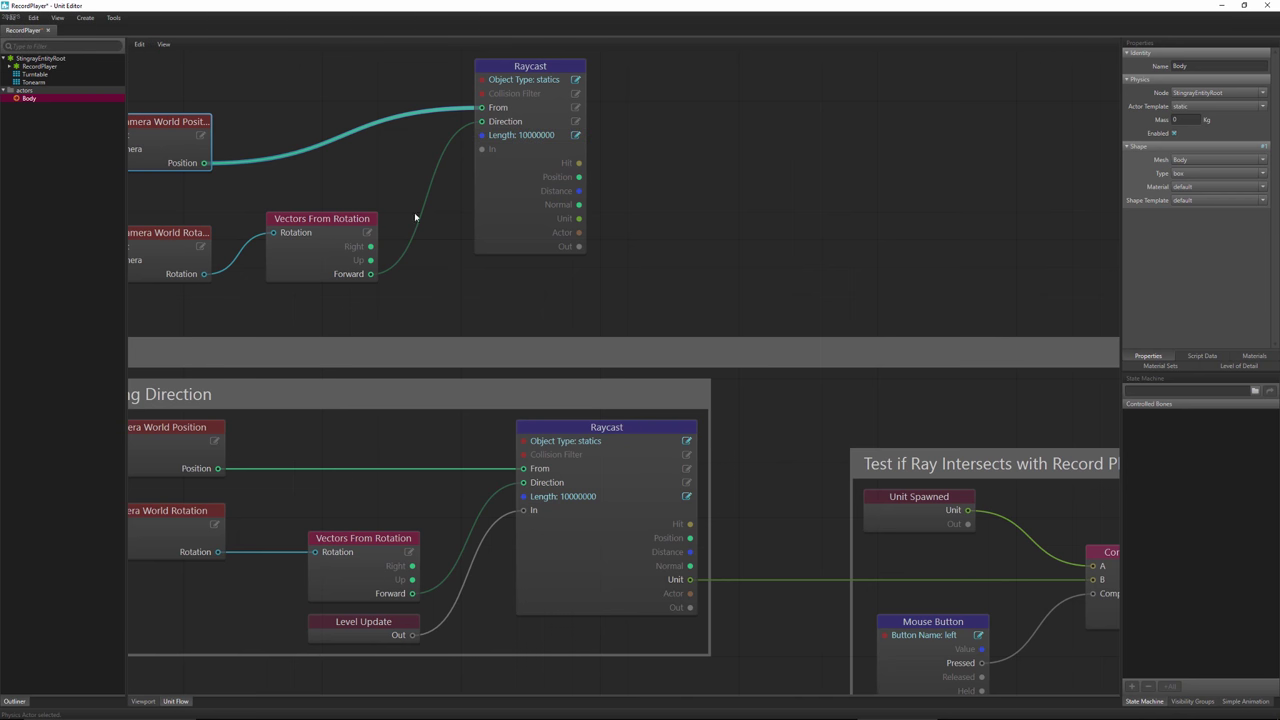
- Move the new camera nodes and the Vectors From Rotation node together upward, leaving the Raycast node in place
scroll(471, 249, "down", 5)
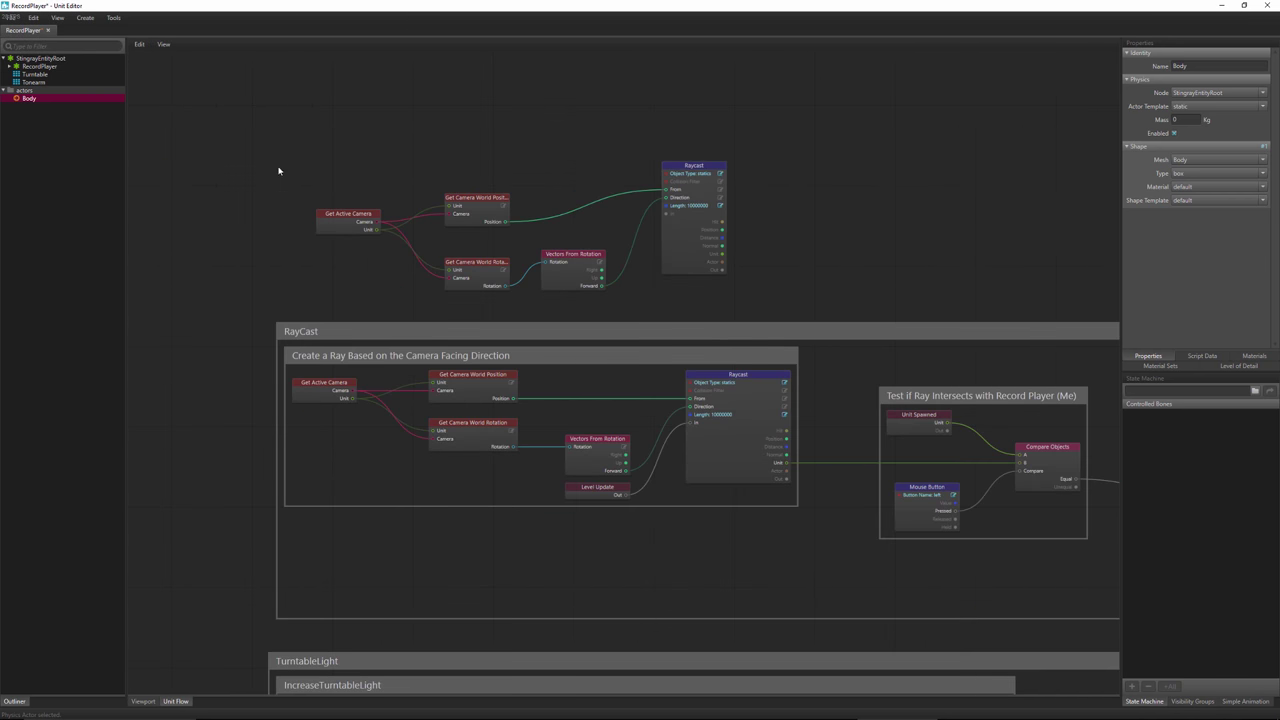
left_click_drag(216, 120, 557, 191)
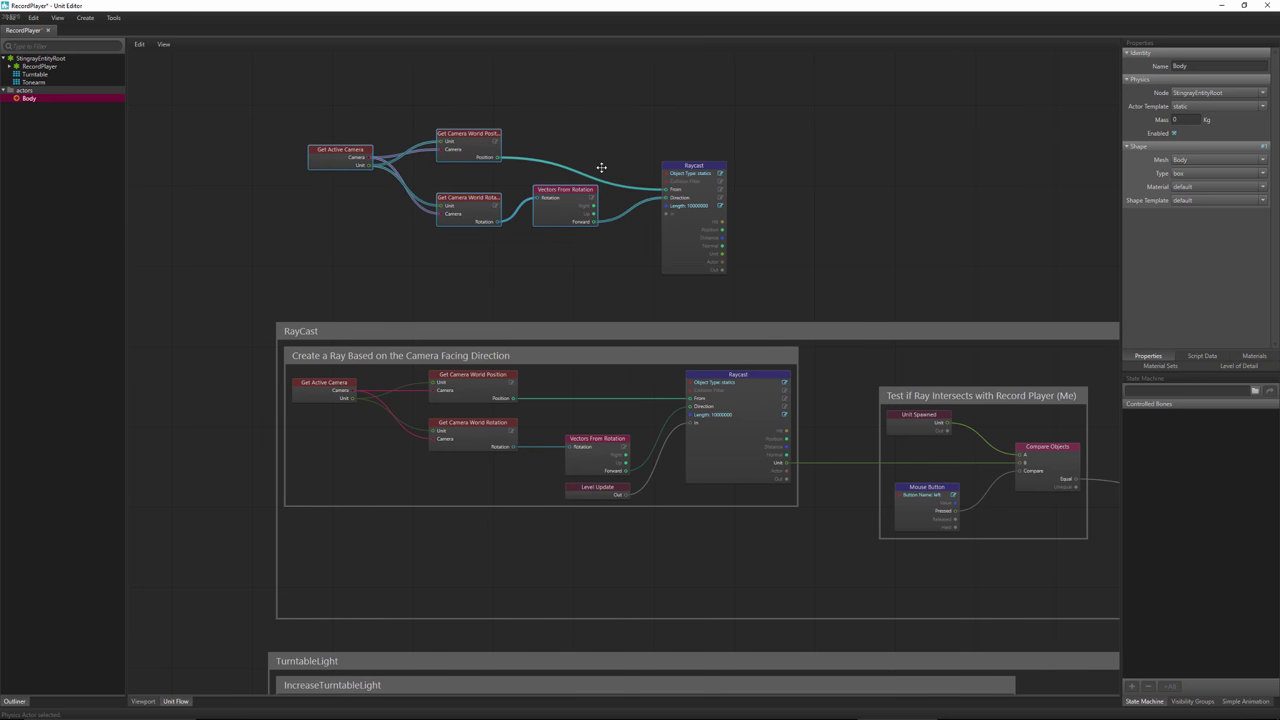
middle_click_drag(601, 167, 487, 245)
scroll(460, 275, "up", 4)
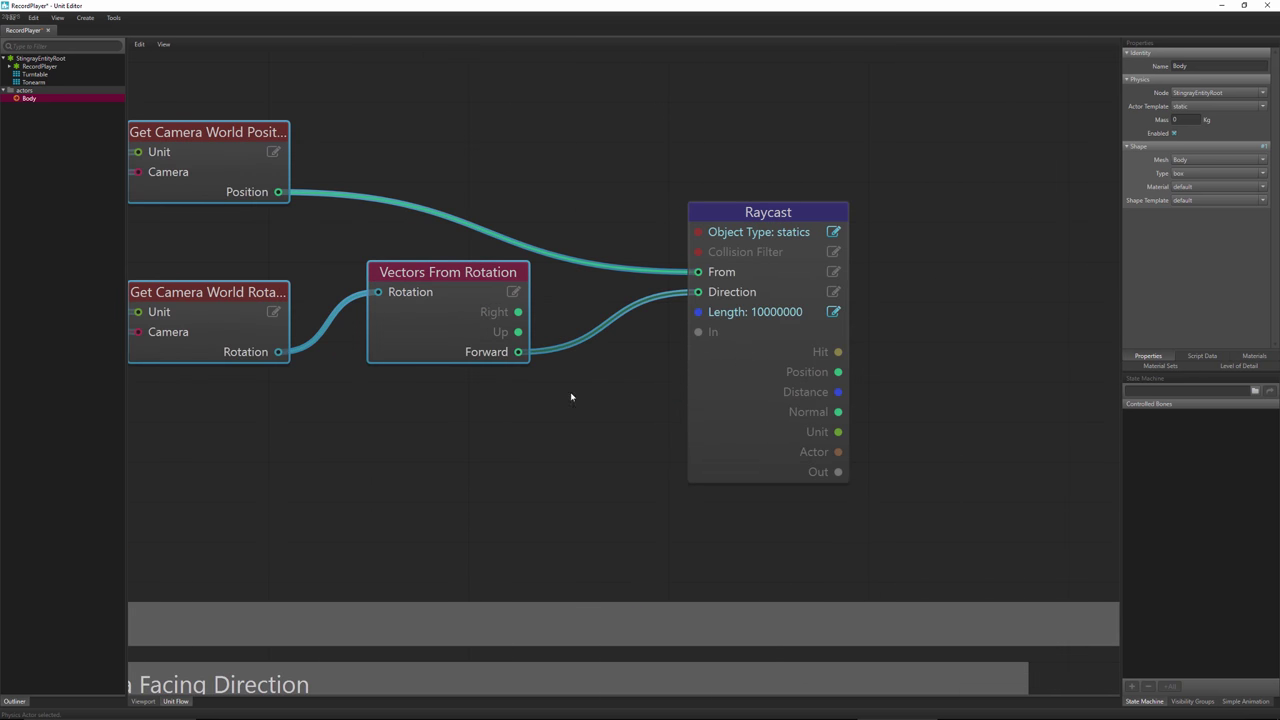
- Add a Level Update event node below the new Vectors From Rotation node and connect its Out to the Raycast's In
scroll(466, 435, "down", 5)
scroll(466, 437, "up", 2)
middle_click_drag(465, 441, 446, 395)
right_click(383, 368)
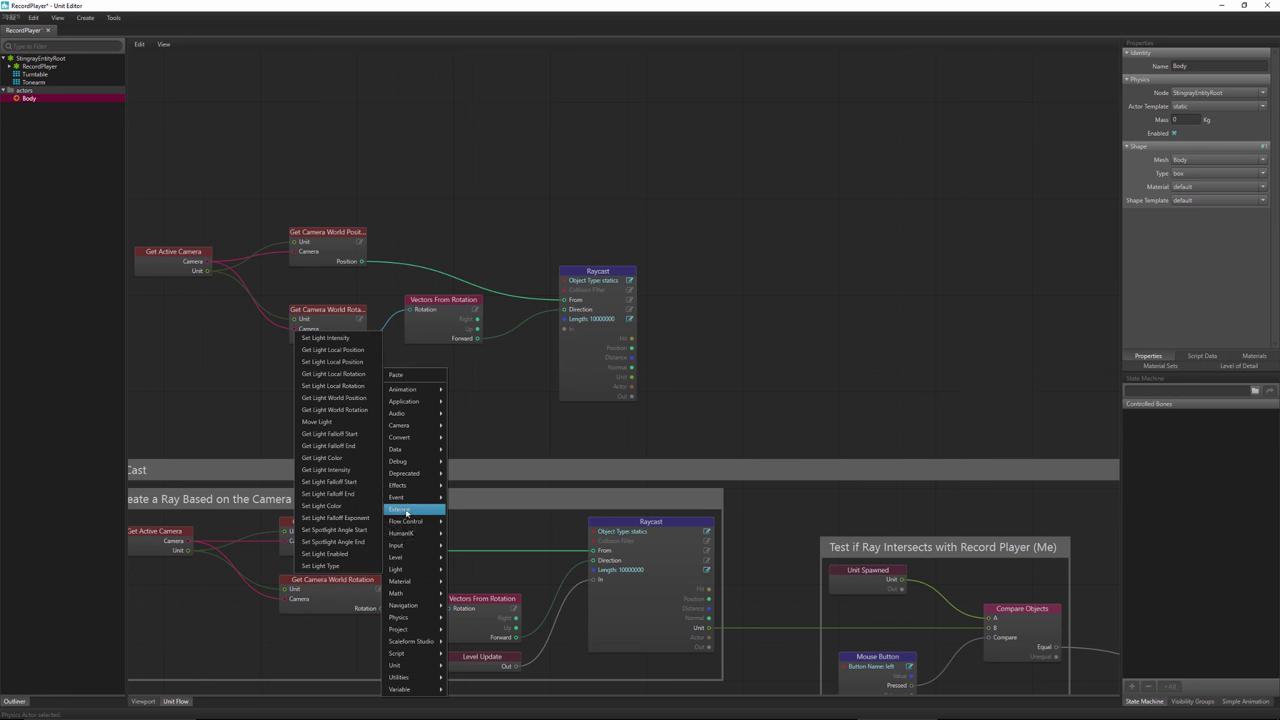
mouse_move(400, 497)
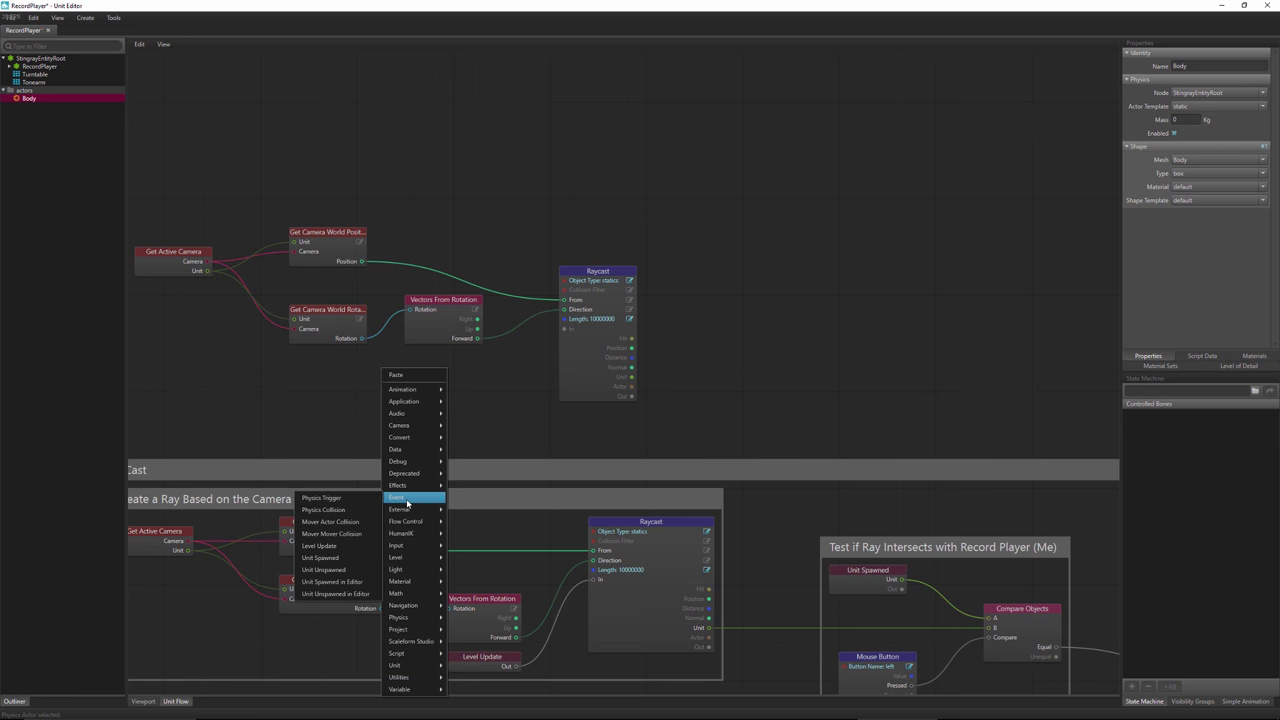
left_click(332, 546)
left_click_drag(479, 367, 440, 377)
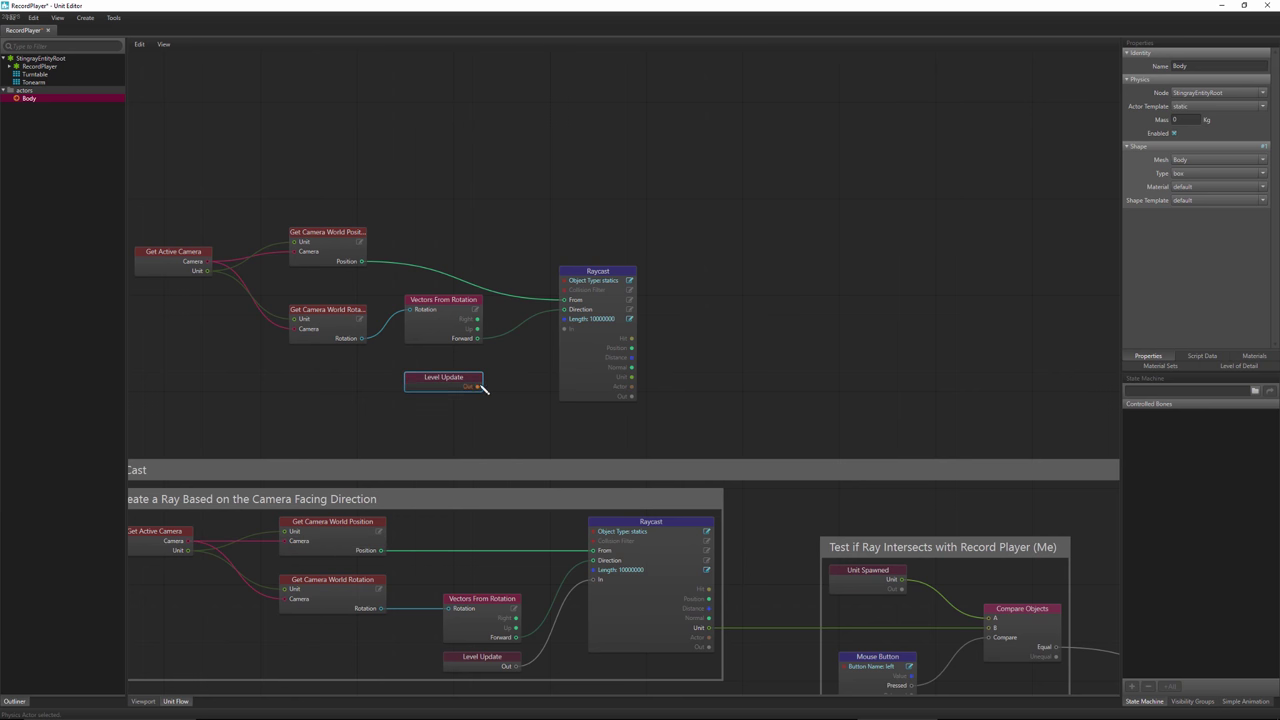
left_click_drag(479, 386, 565, 329)
- Select all the newly built ray nodes and widen them together enough to fit their full titles
middle_click_drag(534, 378, 616, 392)
left_click_drag(188, 186, 750, 436)
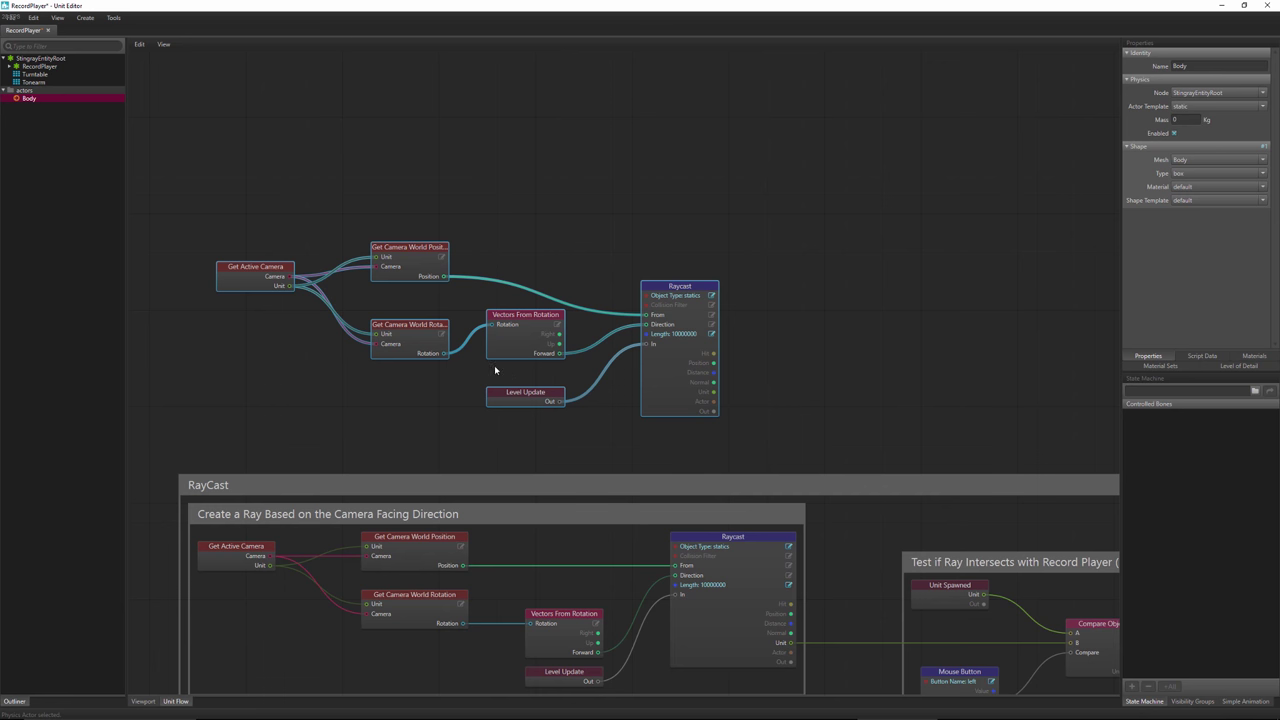
middle_click_drag(437, 371, 384, 323)
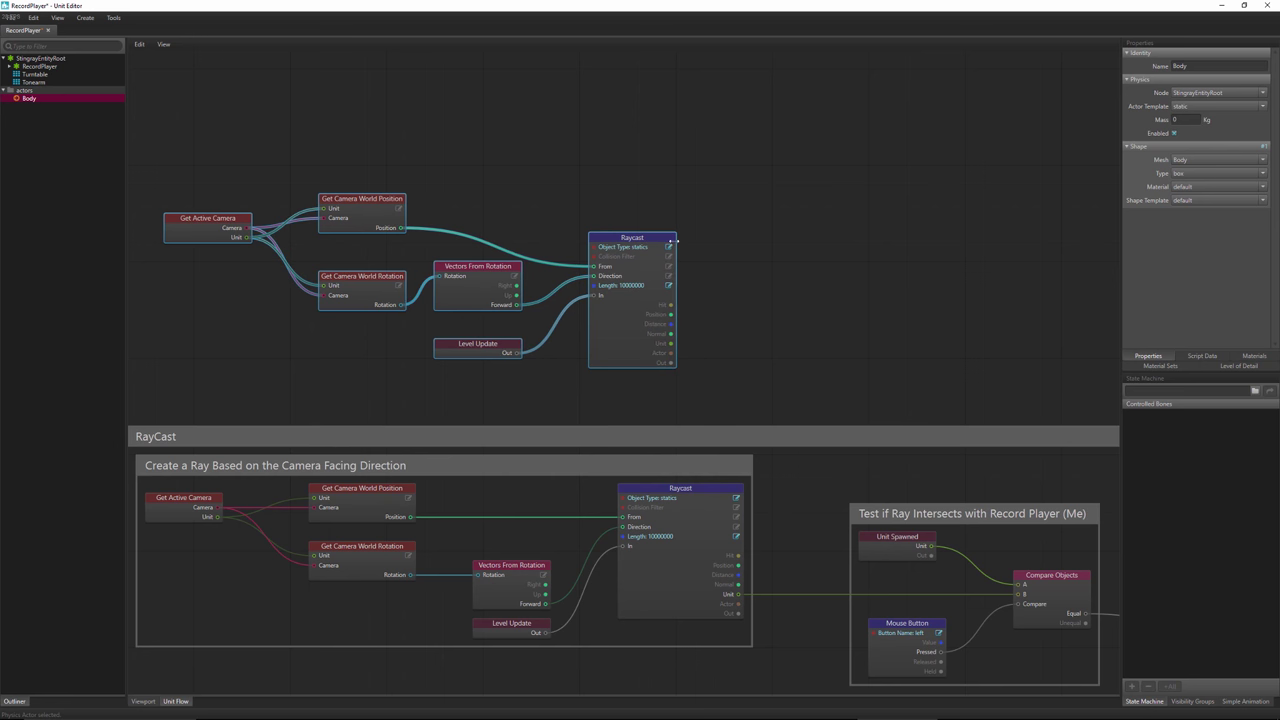
left_click(779, 280)
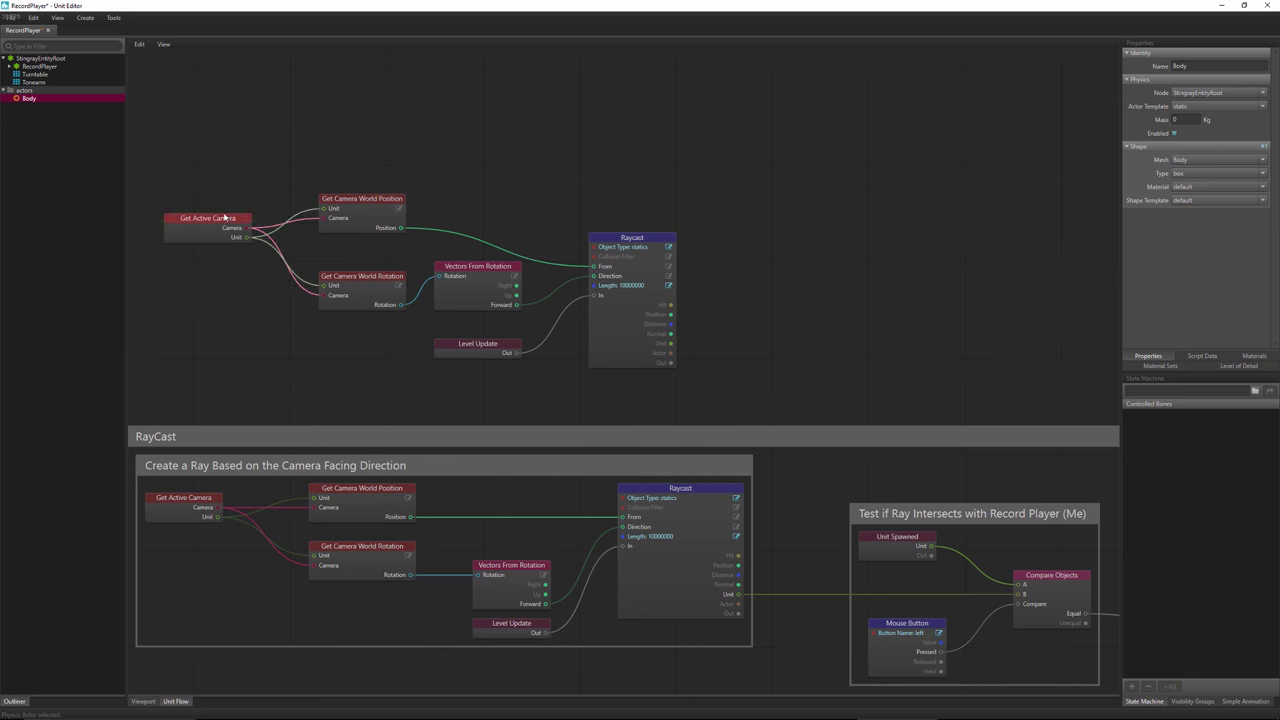
- Delete all the newly rebuilt ray nodes above the RayCast group
left_click_drag(160, 156, 684, 389)
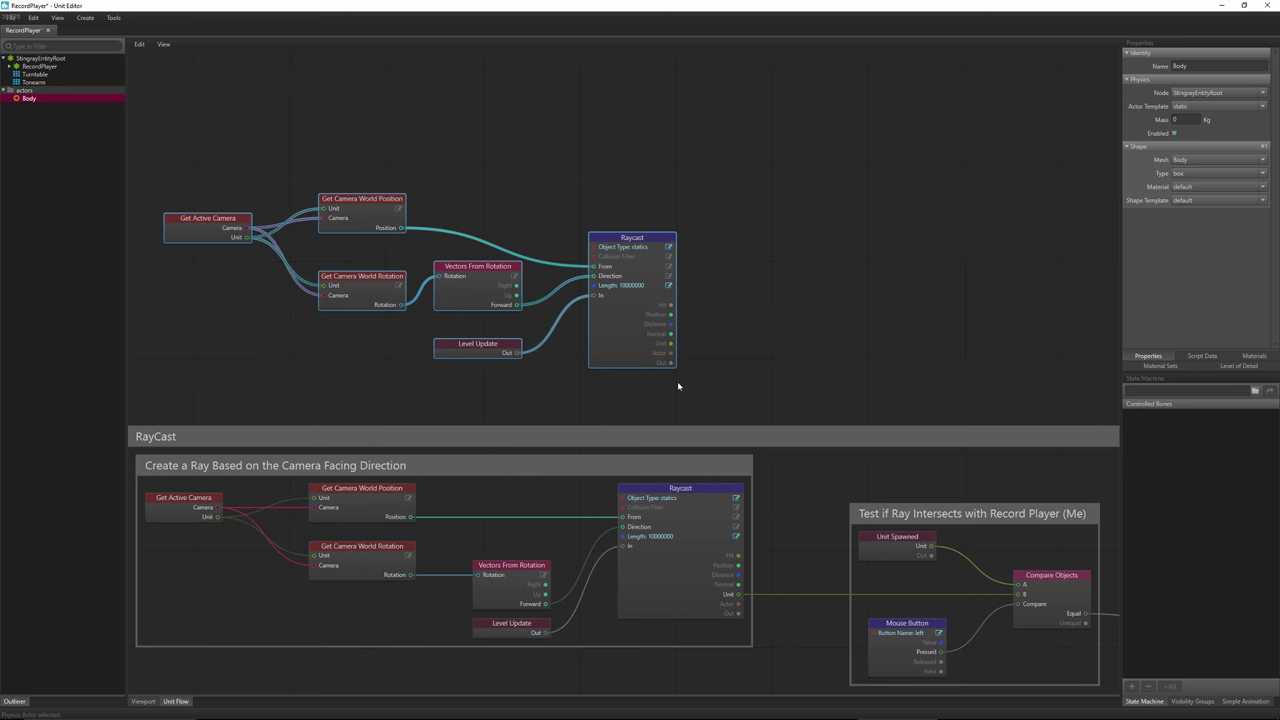
key("Delete")
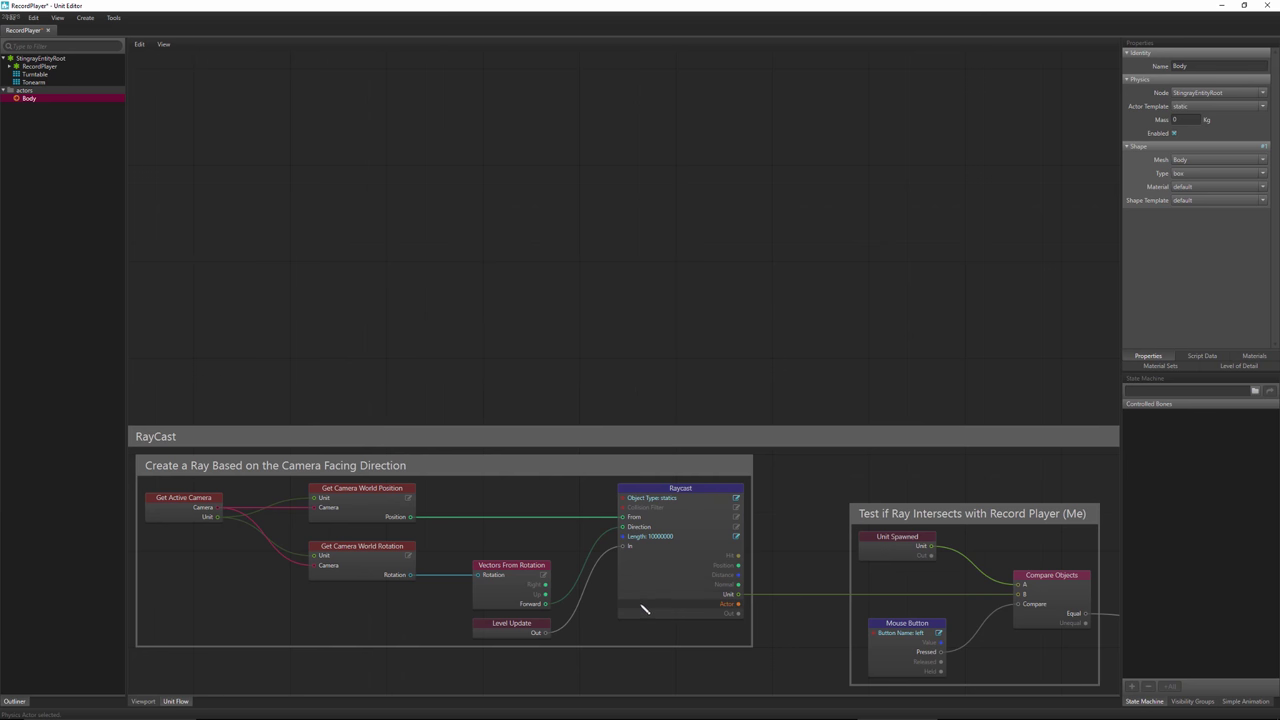
- Move the Mouse Button node lower in the "Test if Ray Intersects with Record Player (Me)" group, aligned beneath Unit Spawned
middle_click_drag(646, 609, 615, 420)
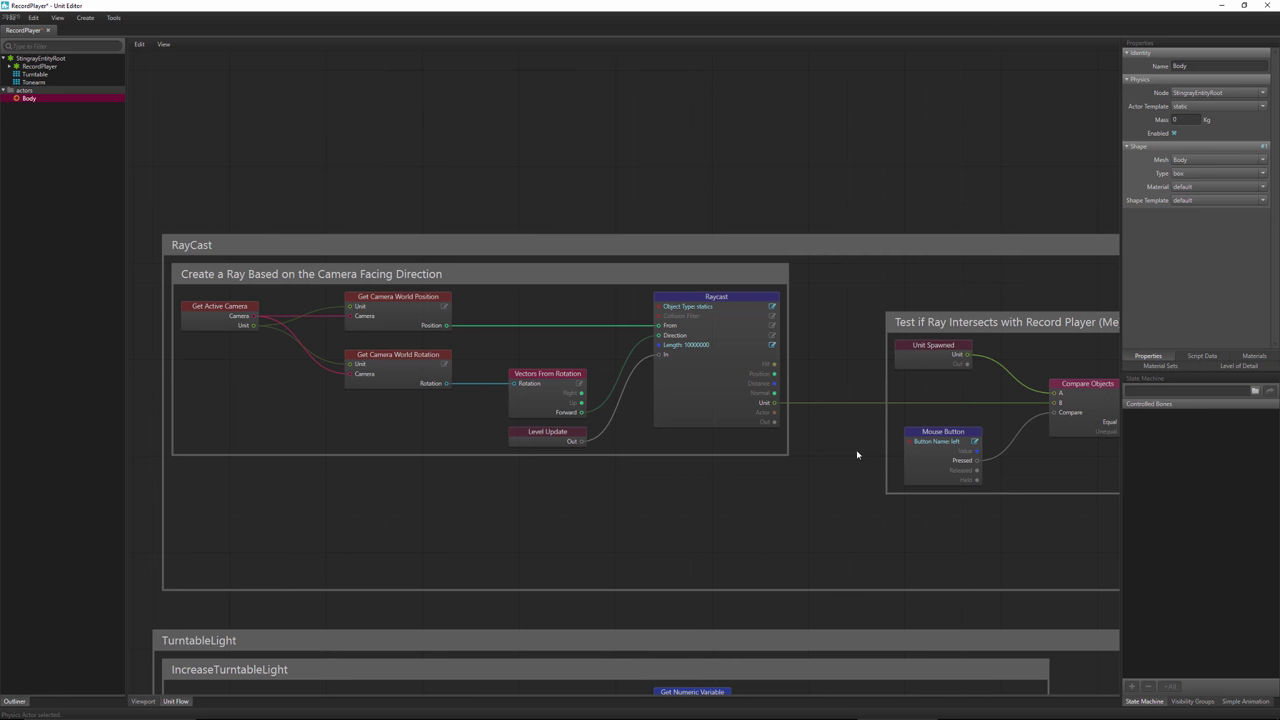
middle_click_drag(964, 528, 626, 483)
scroll(626, 483, "up", 2)
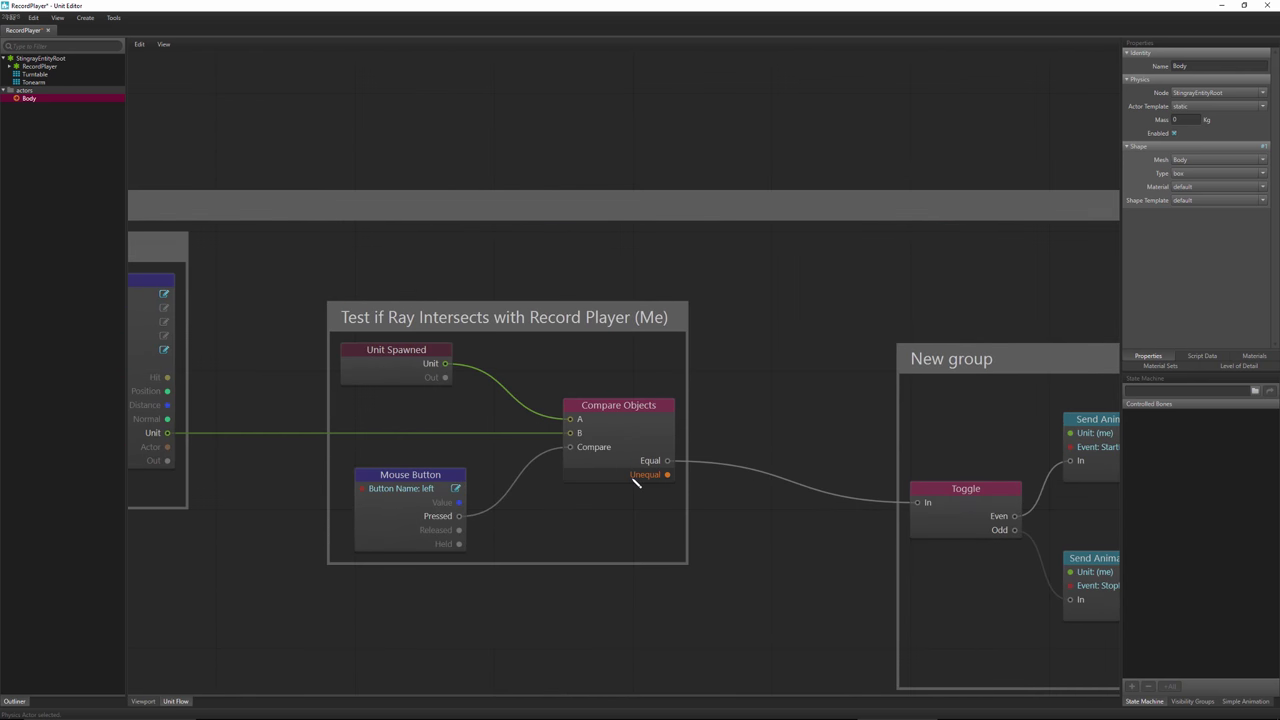
mouse_move(413, 480)
left_mouse_down()
mouse_move(383, 492)
mouse_move(399, 496)
left_mouse_up()
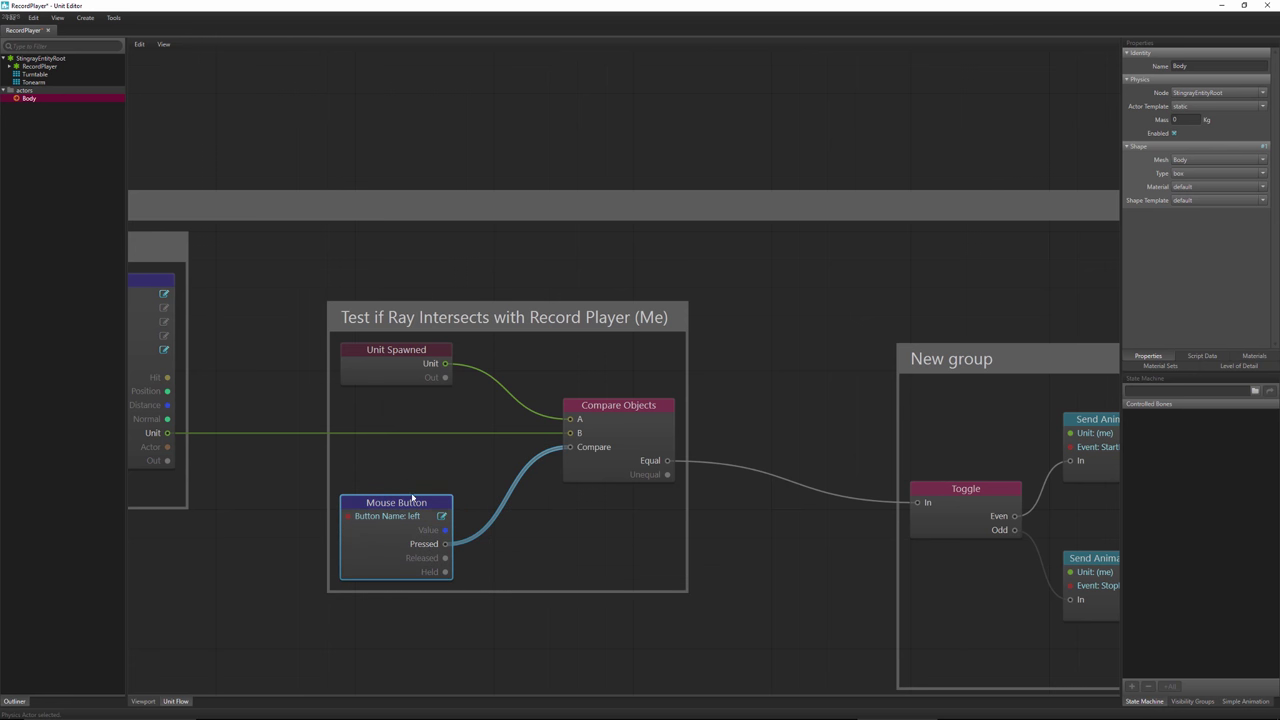
left_click(628, 408)
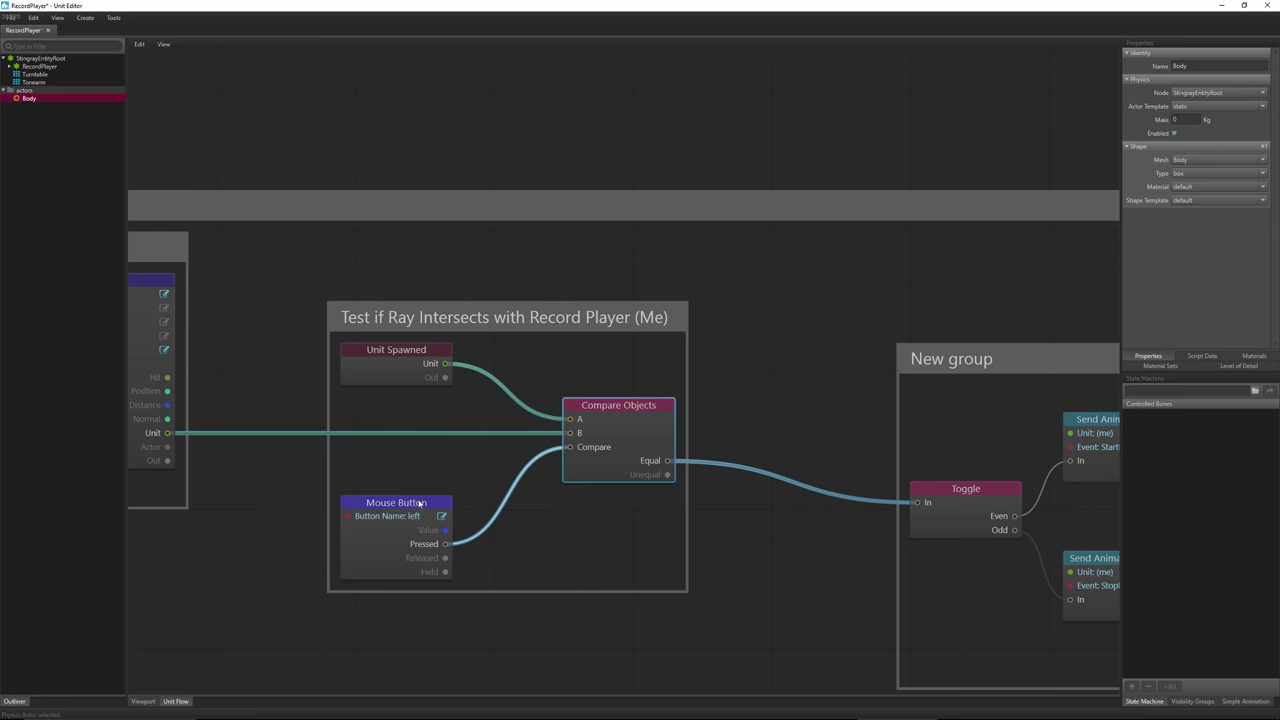
left_click_drag(414, 500, 414, 514)
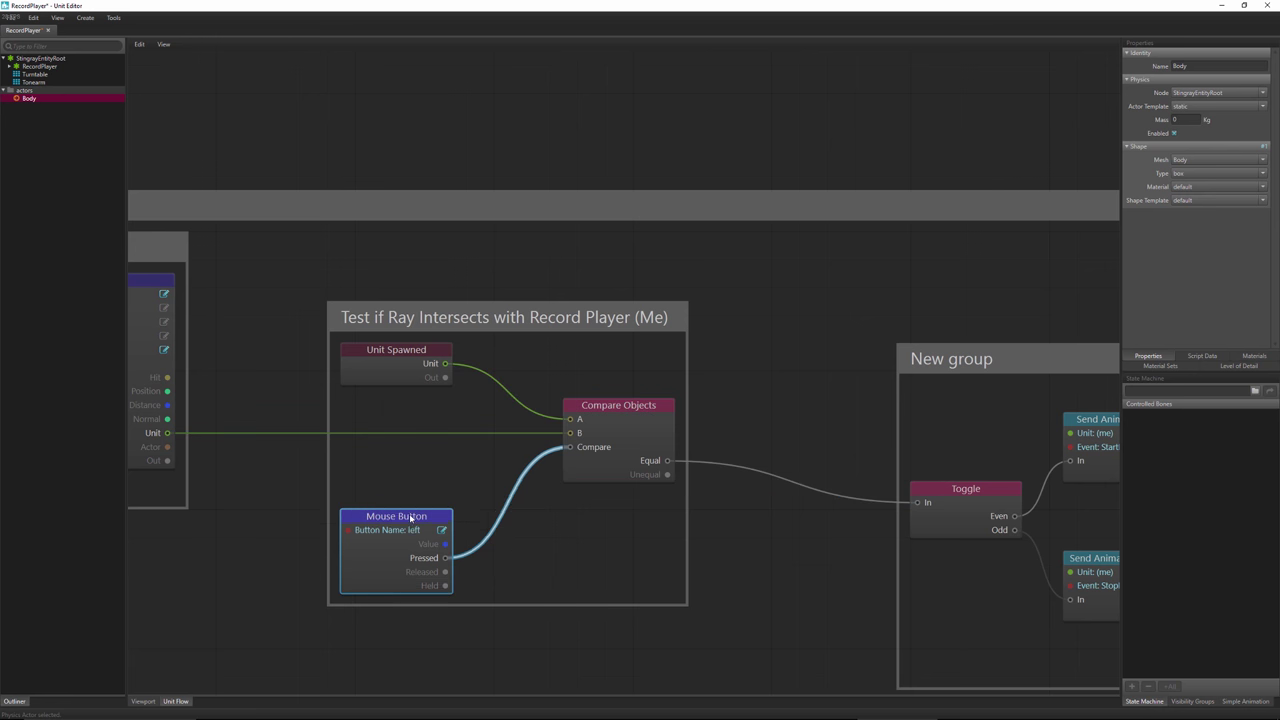
left_click(585, 533)
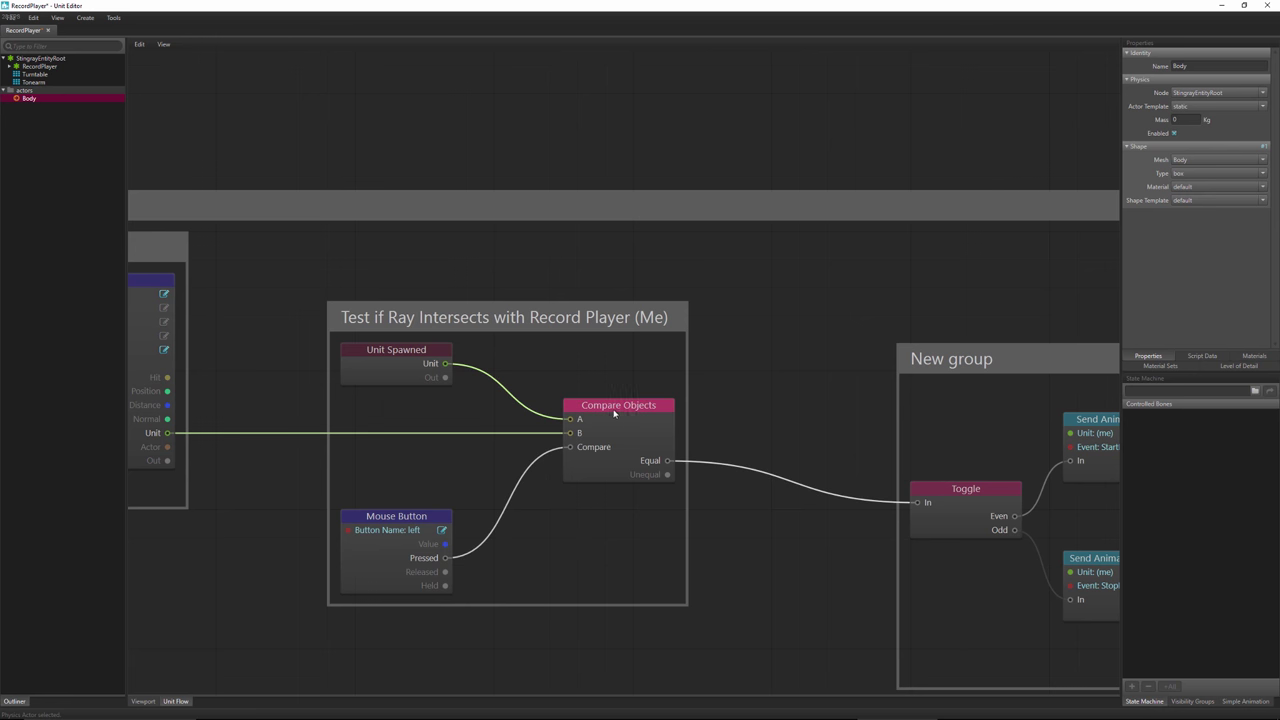
- Add a Flow Control Compare Objects node and place it above the RayCast group, in line with the existing Compare Objects node
right_click(486, 93)
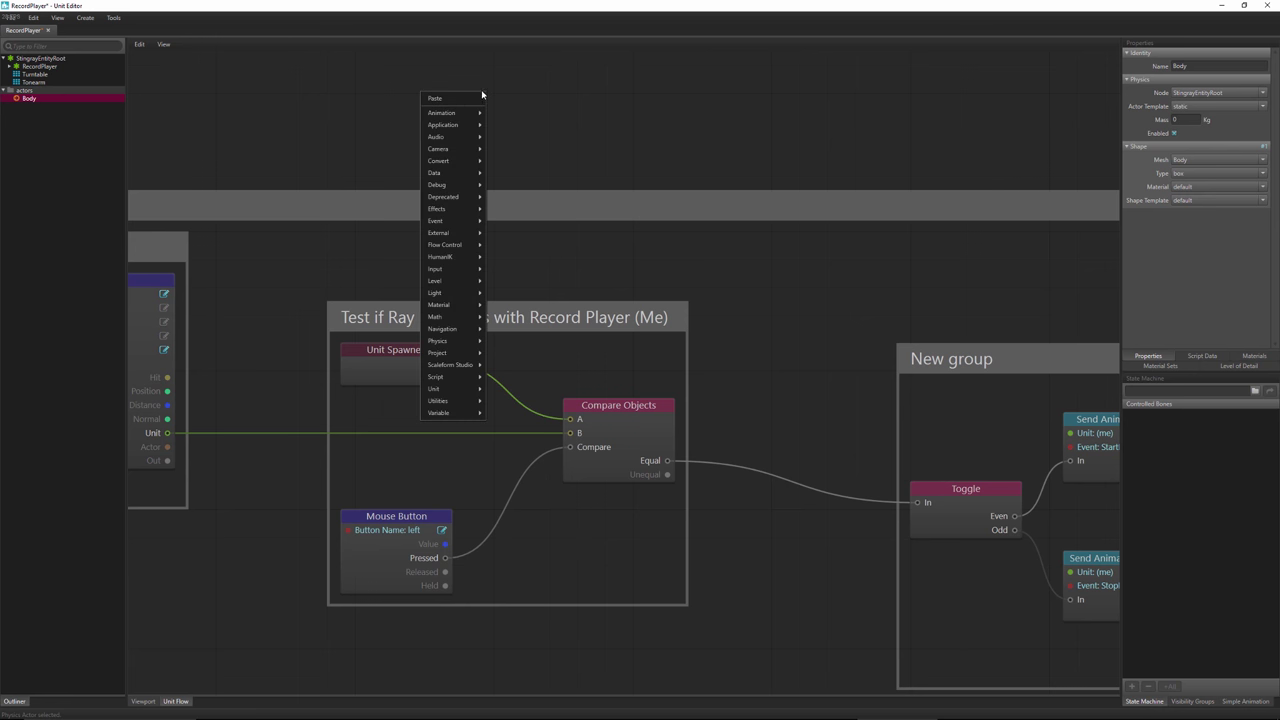
mouse_move(447, 245)
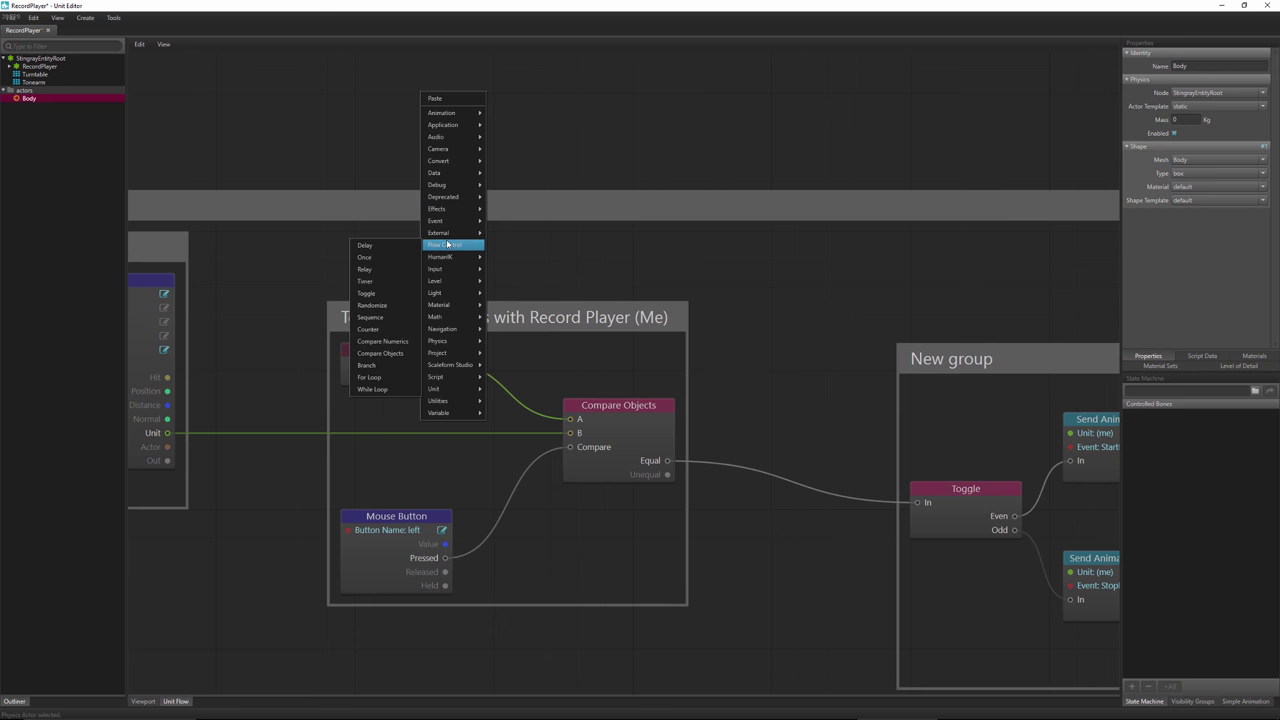
left_click(382, 353)
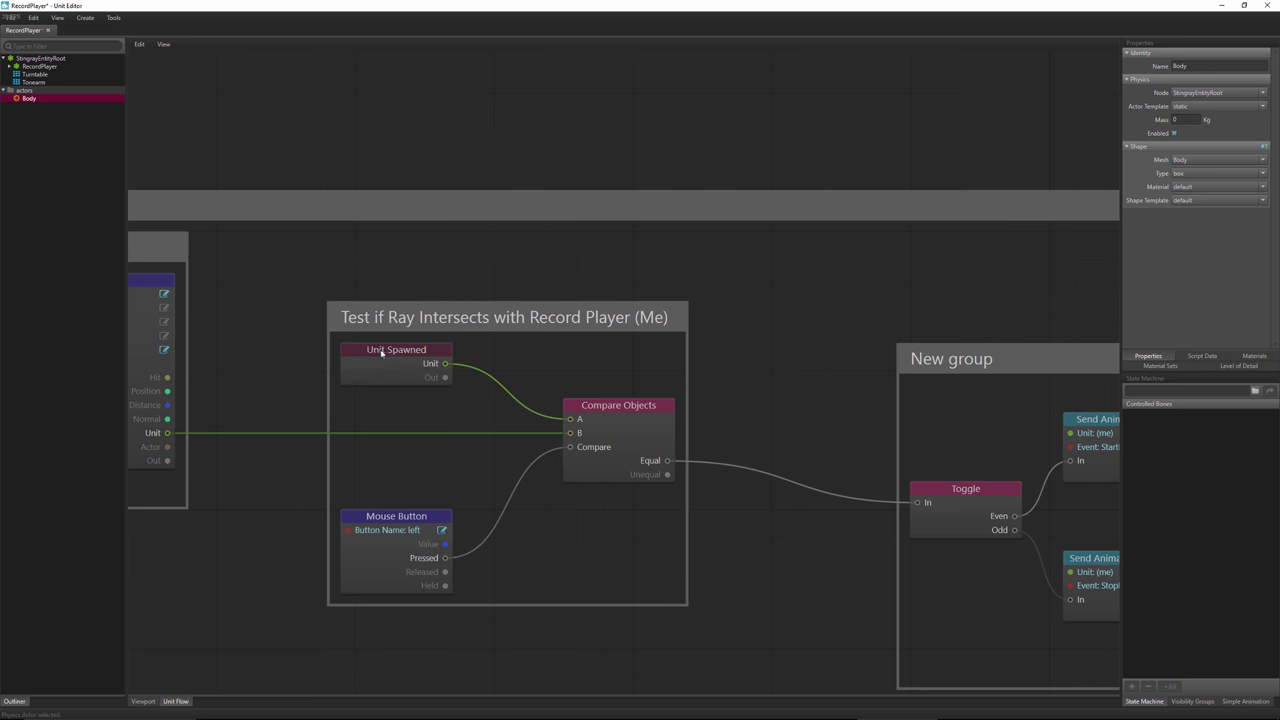
scroll(643, 151, "up", 3)
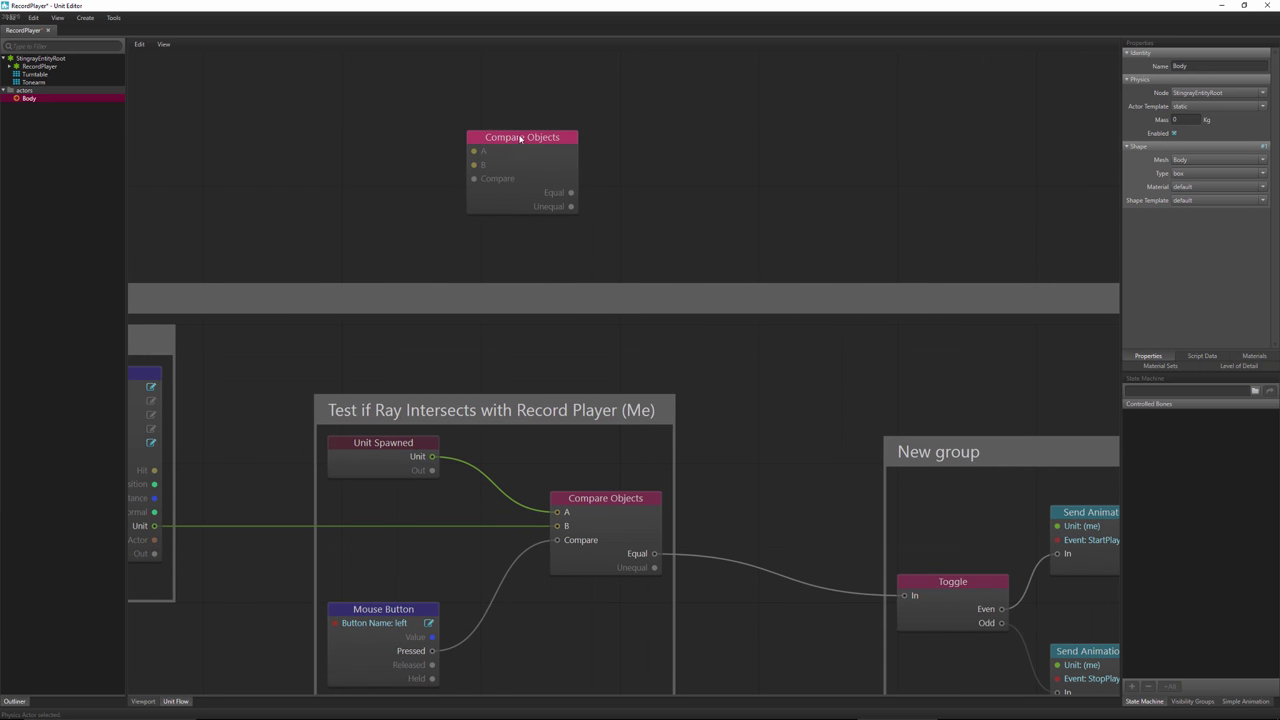
left_click_drag(512, 149, 594, 183)
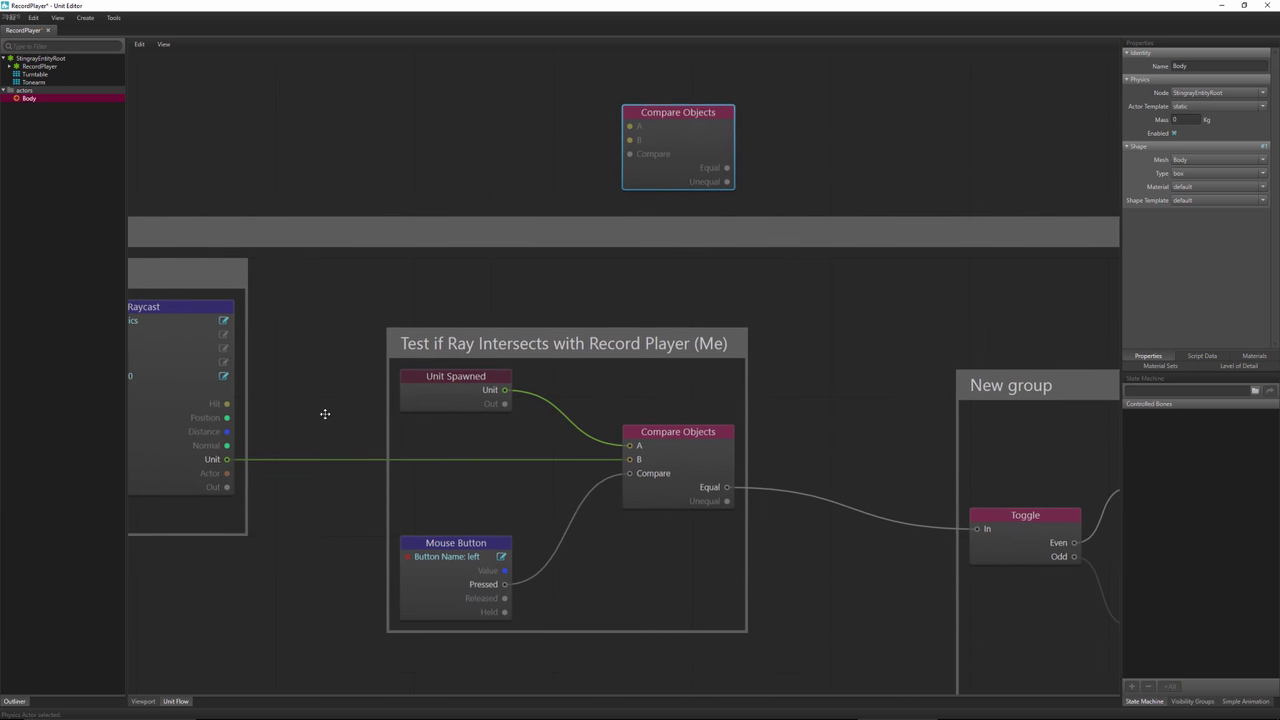
- Examine how the Unit Spawned and Raycast Unit outputs feed Compare Objects, with the main editor's RecordPlayer unit in view for reference
left_click(437, 404)
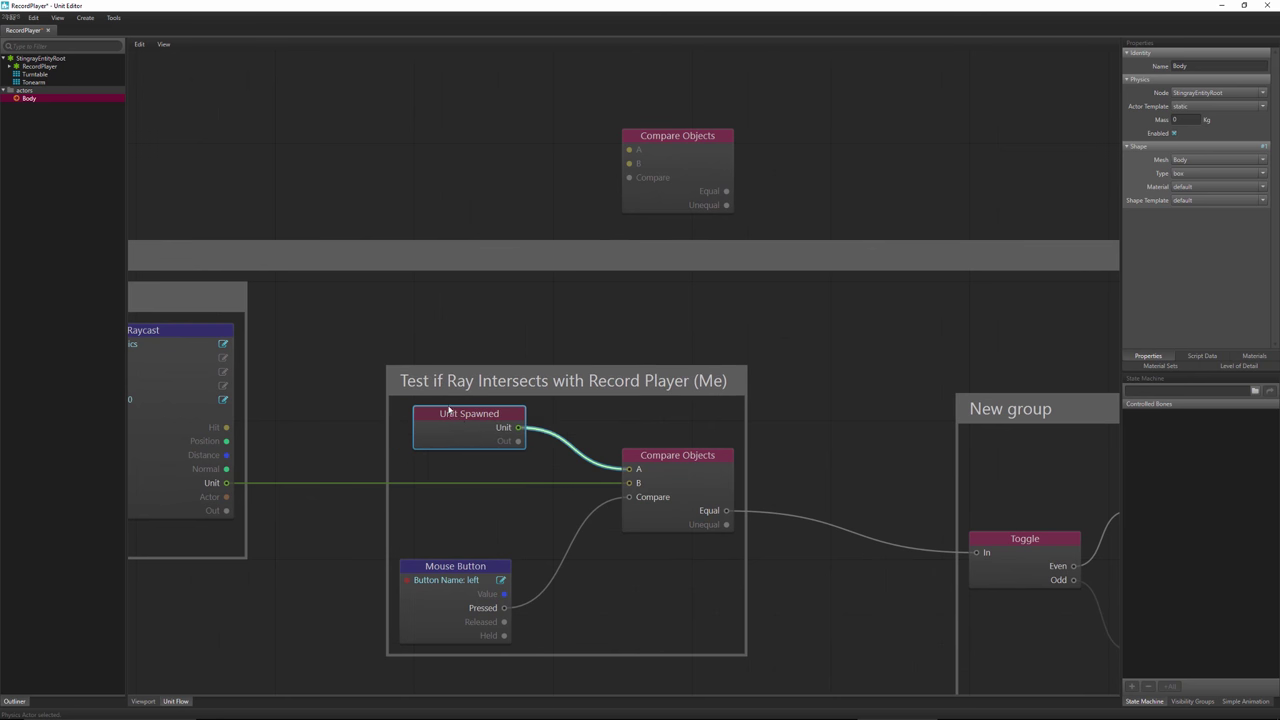
middle_click_drag(284, 399, 648, 400)
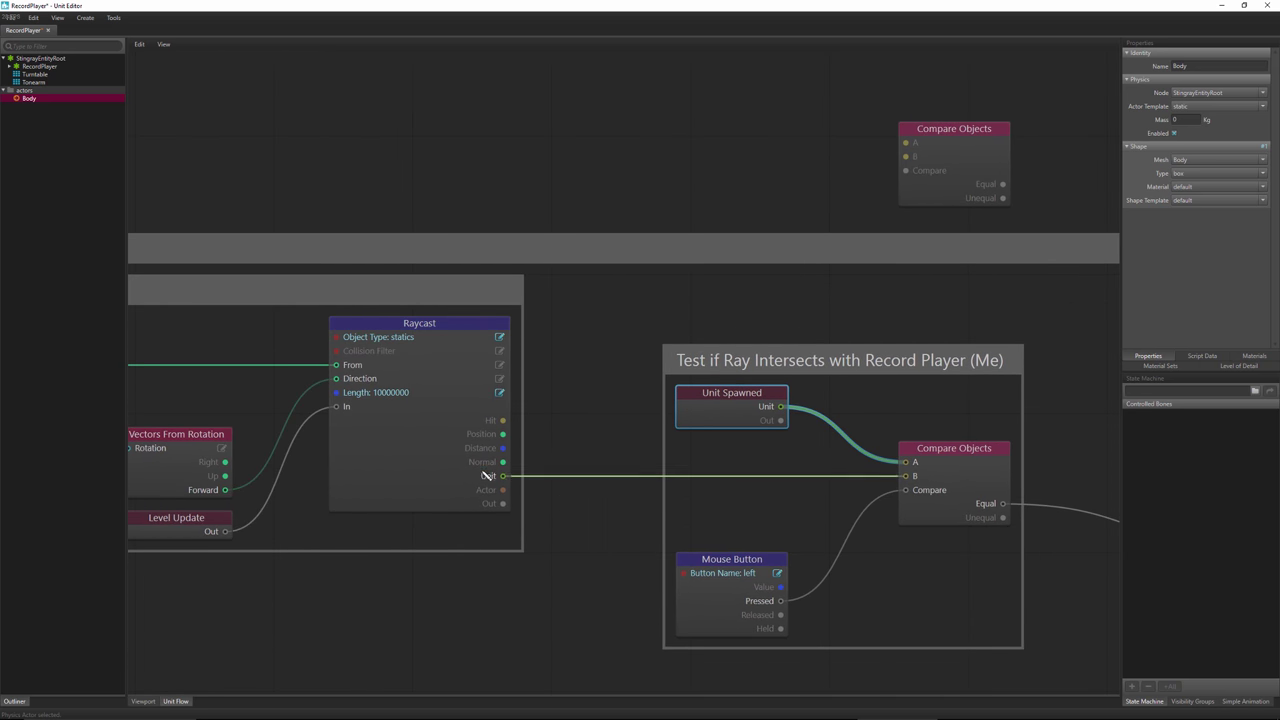
left_click_drag(571, 444, 566, 519)
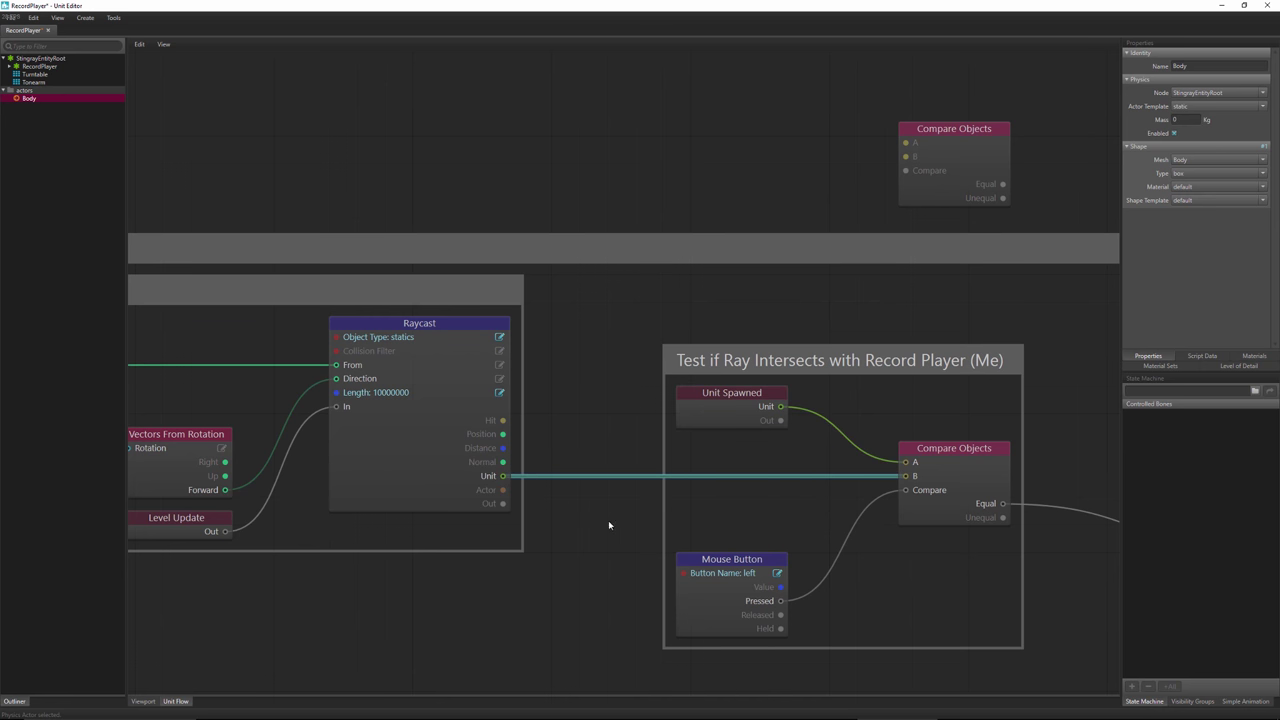
left_click(709, 396)
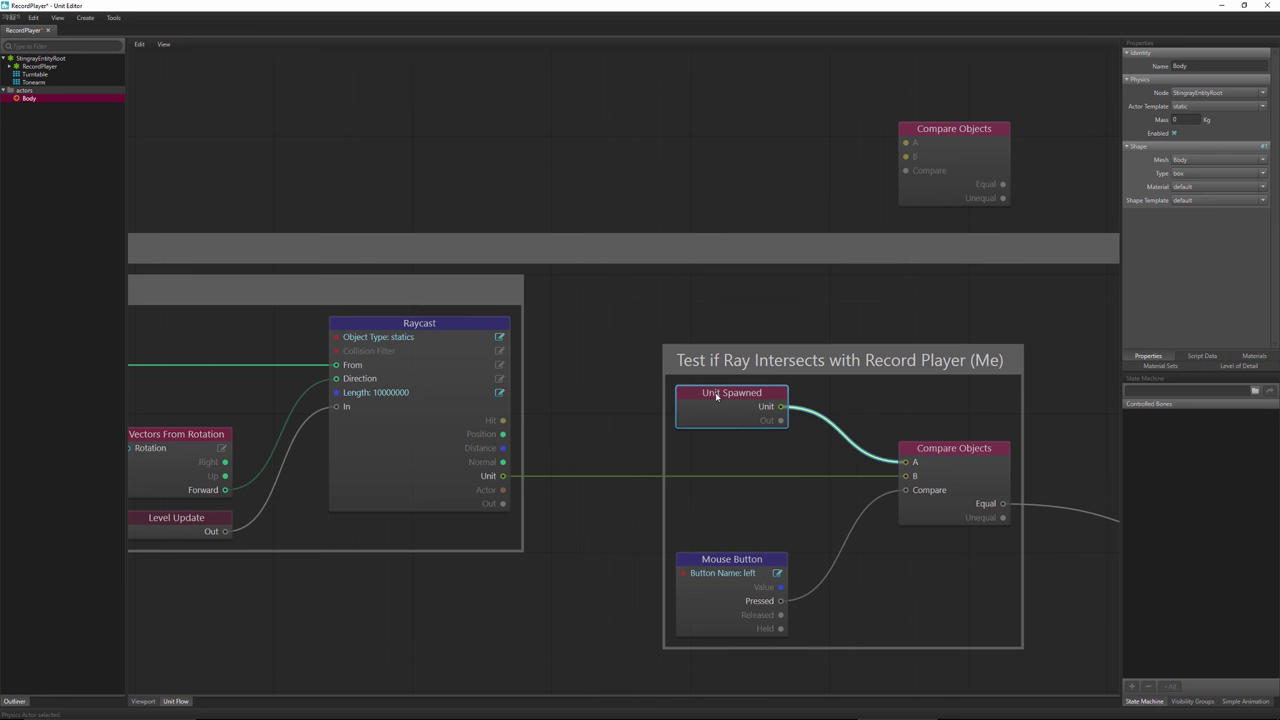
left_click_drag(300, 10, 714, 16)
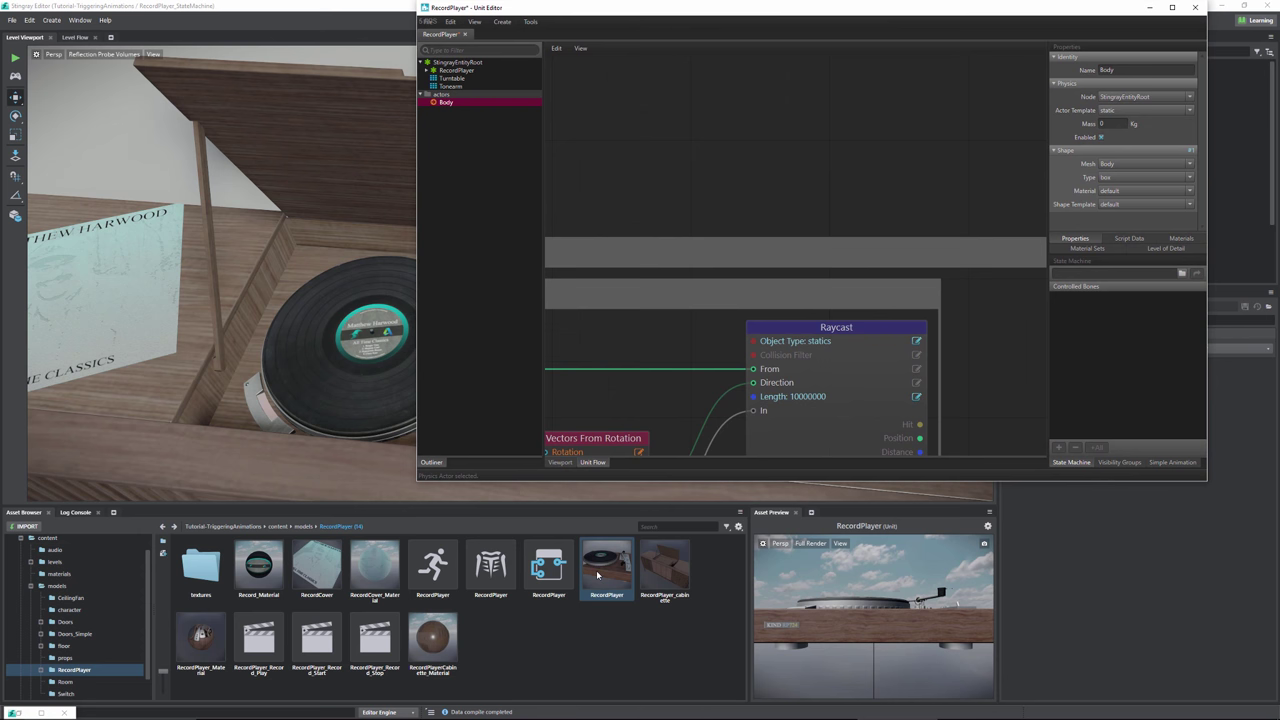
middle_click_drag(1044, 354, 725, 287)
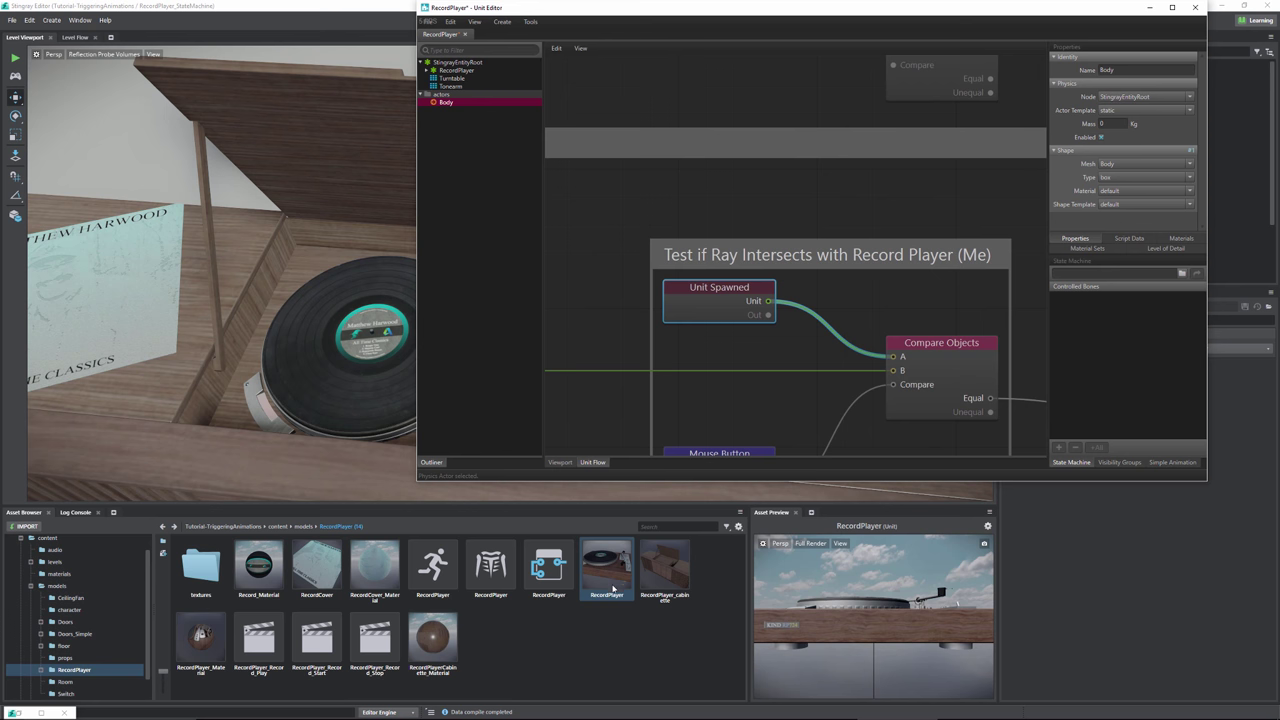
middle_click_drag(580, 371, 722, 334)
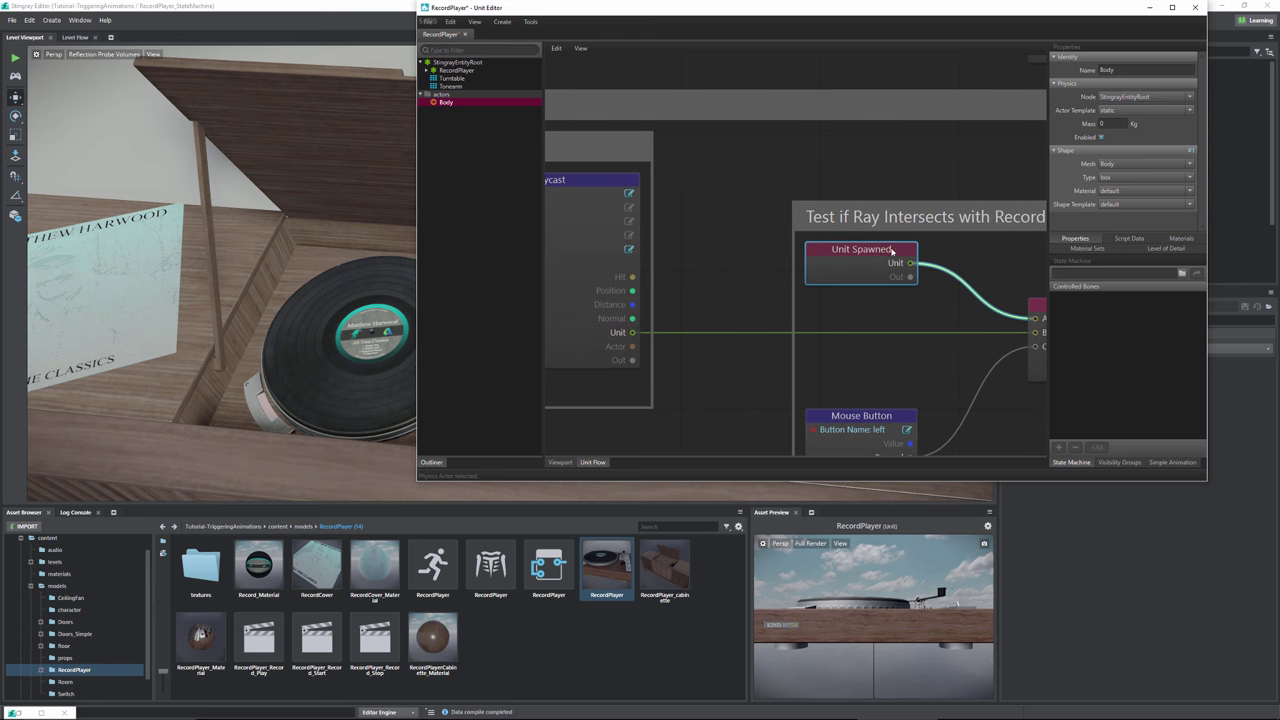
middle_click_drag(935, 305, 703, 308)
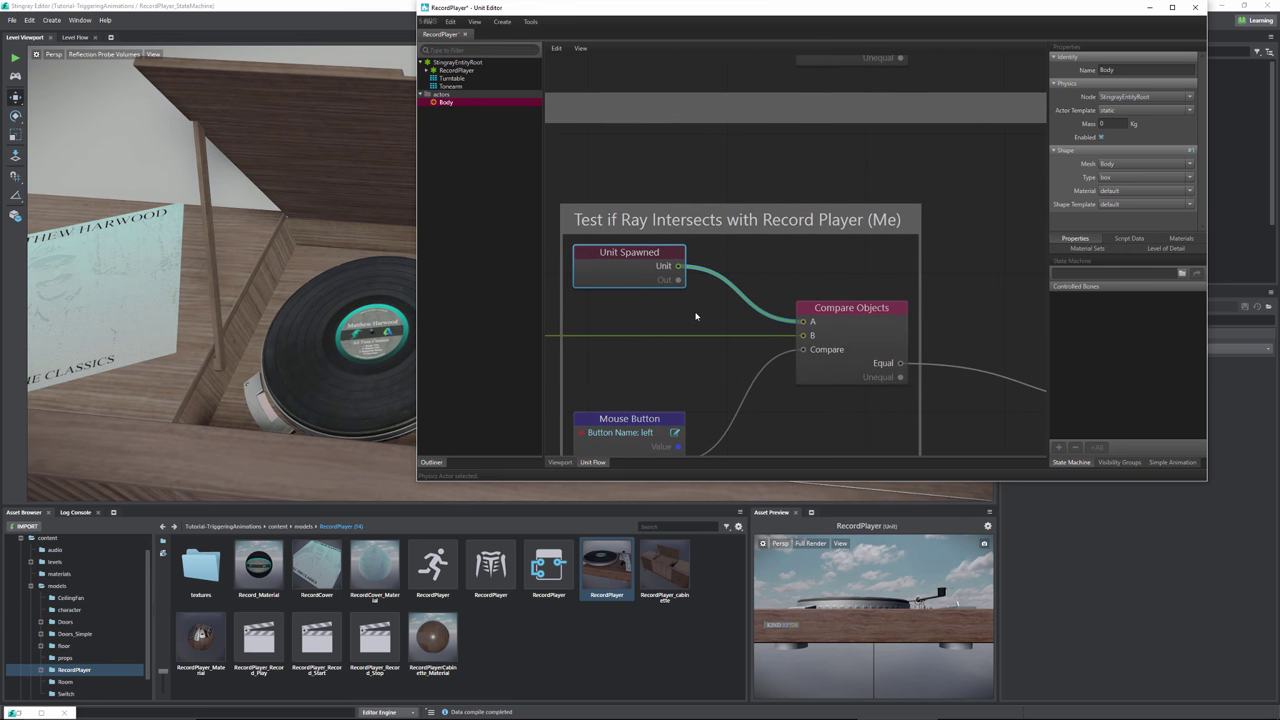
middle_click_drag(826, 394, 393, 393)
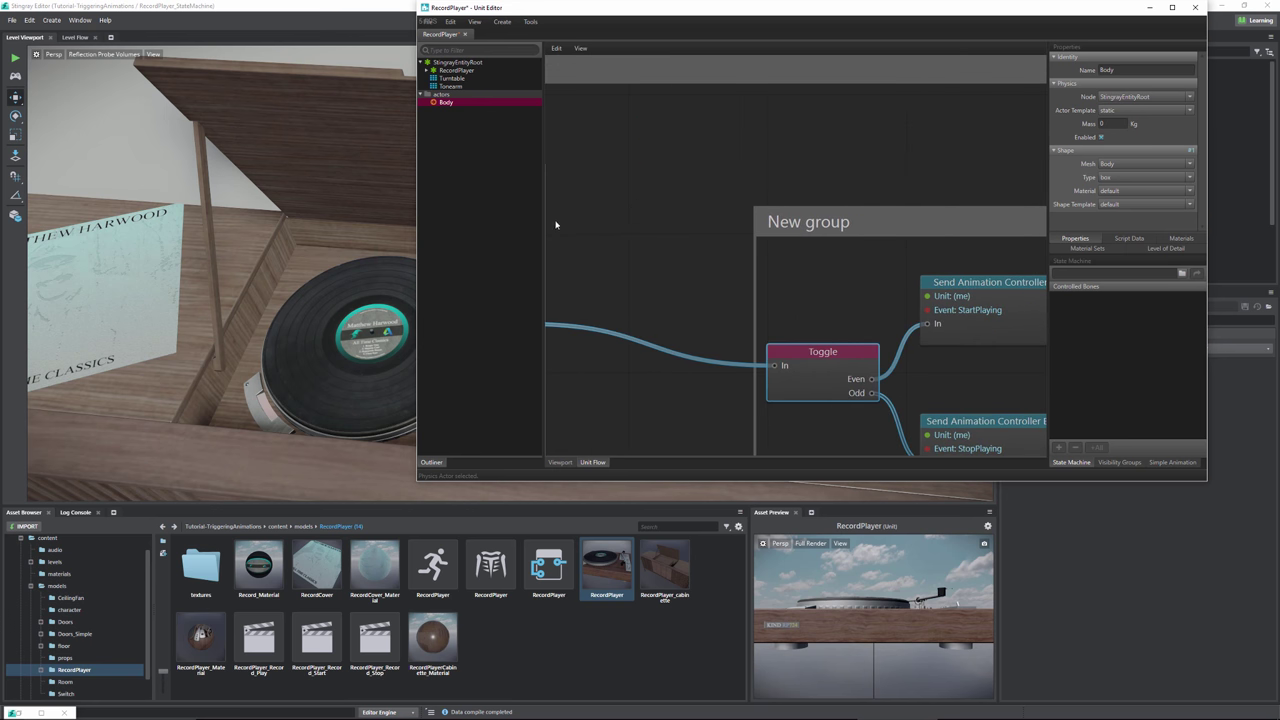
middle_click_drag(556, 225, 977, 234)
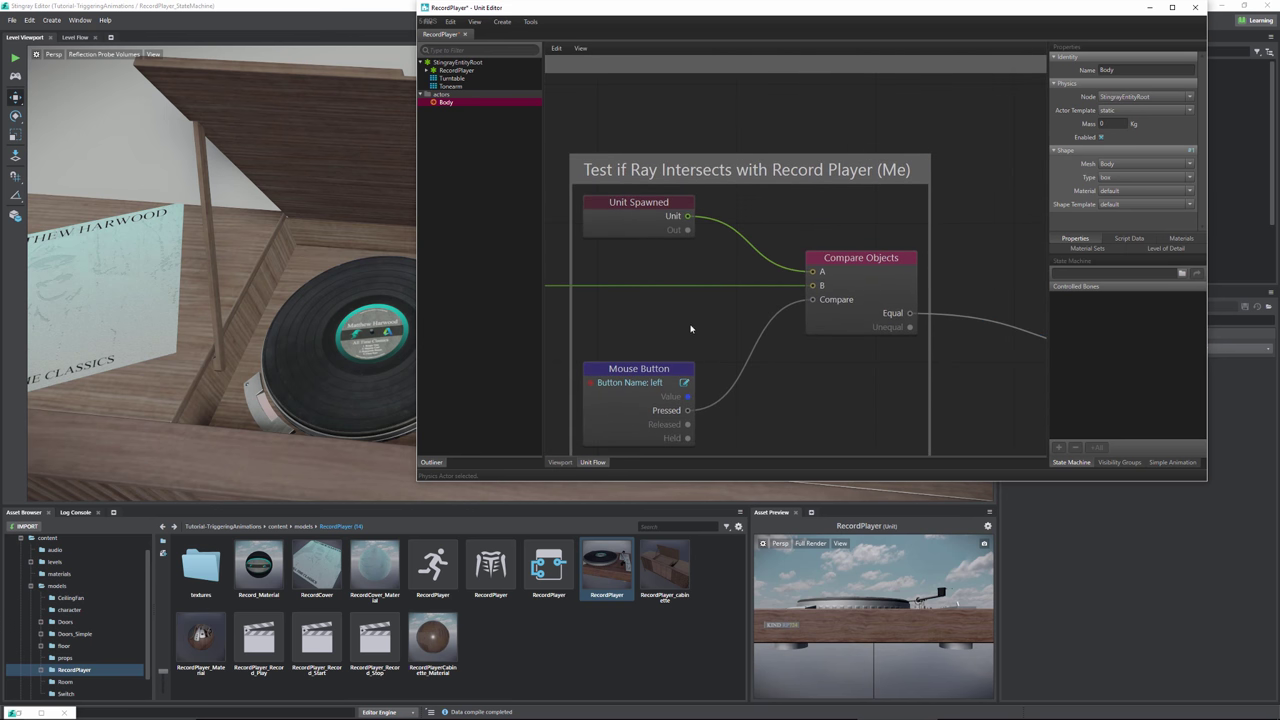
left_click(1172, 7)
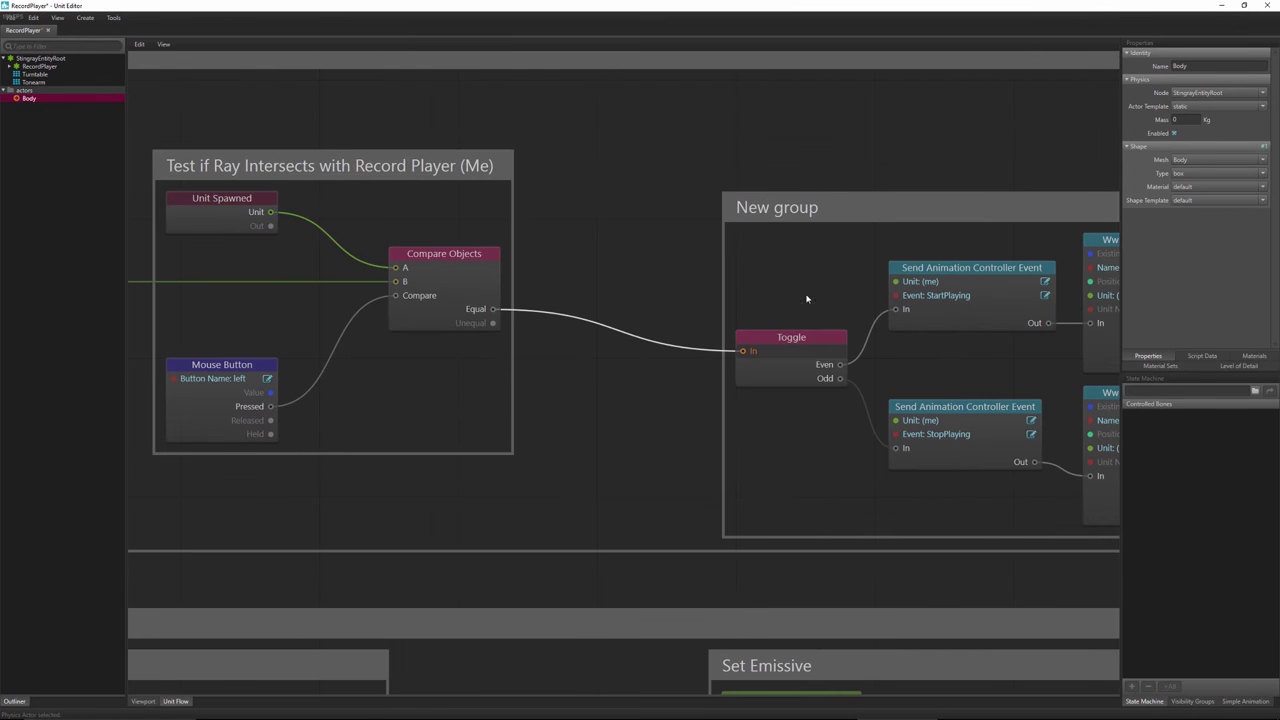
- Delete the unconnected Compare Objects node above the RayCast group
middle_click_drag(518, 357, 640, 403)
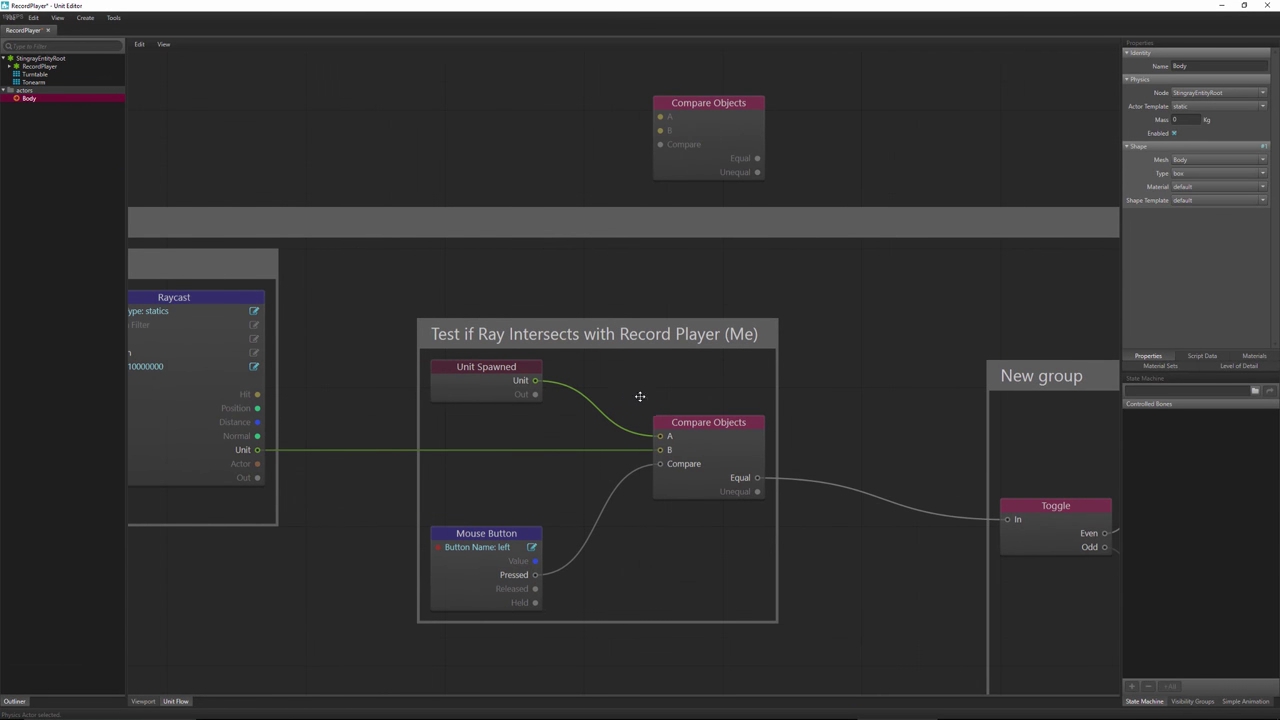
left_click(688, 162)
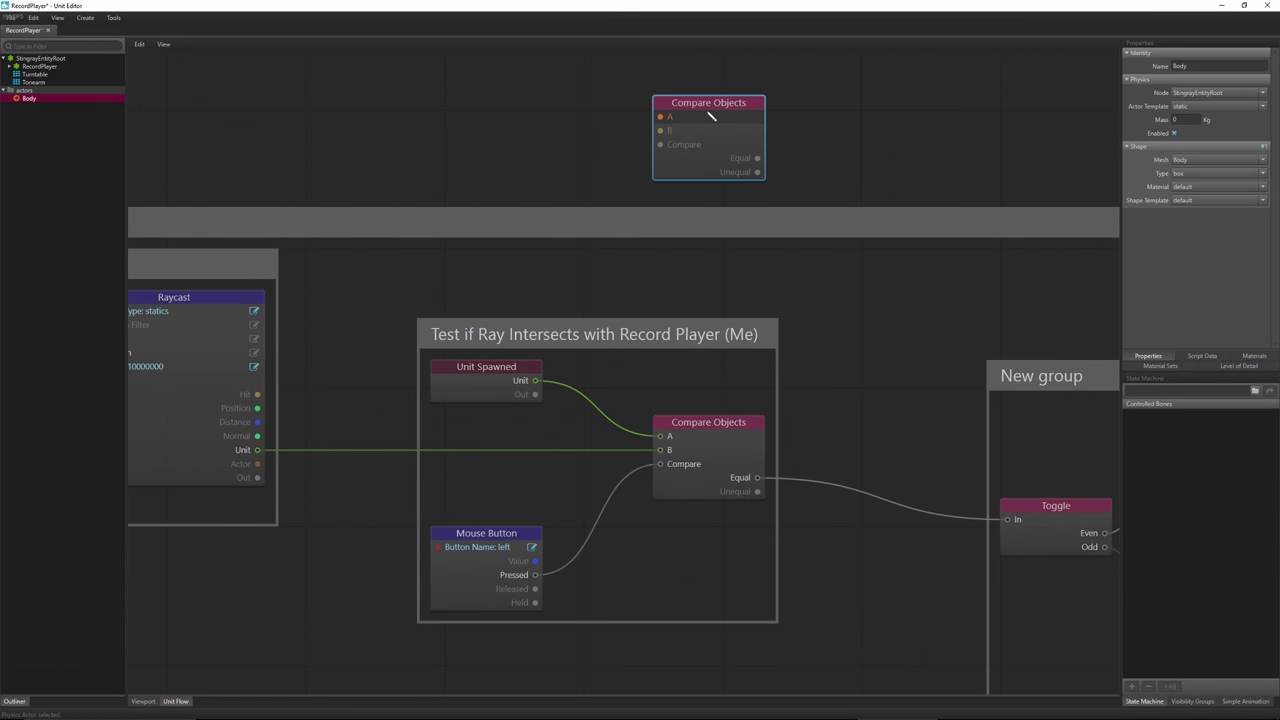
key("Delete")
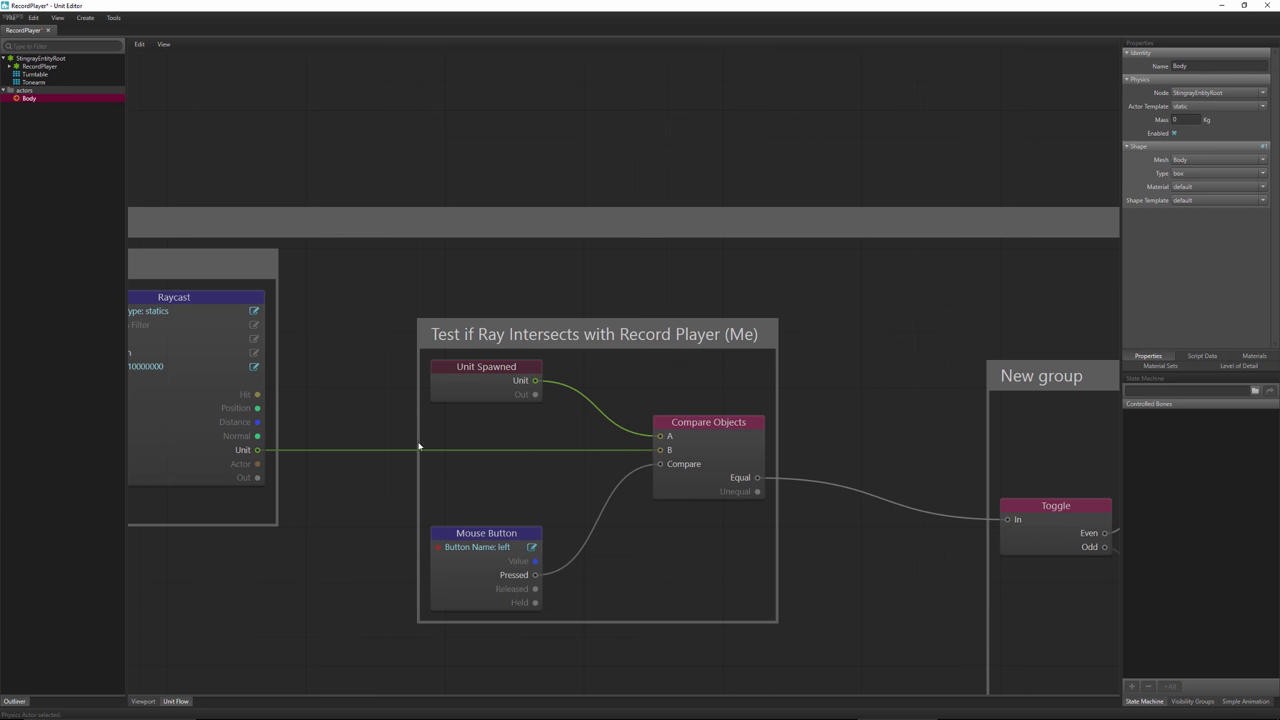
- Review the chain from the camera nodes through Raycast to the Compare Objects and Unit Spawned nodes
scroll(435, 468, "down", 3)
middle_click_drag(437, 503, 633, 526)
scroll(633, 526, "up", 1)
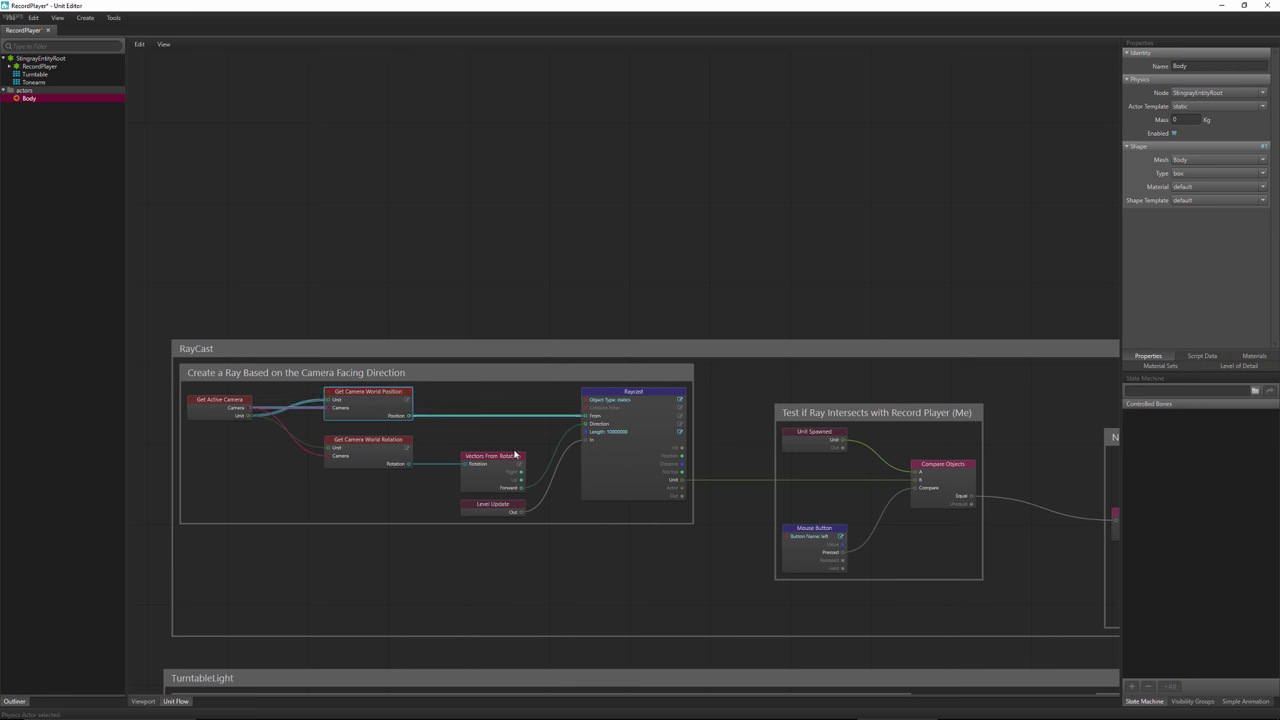
left_click(624, 389)
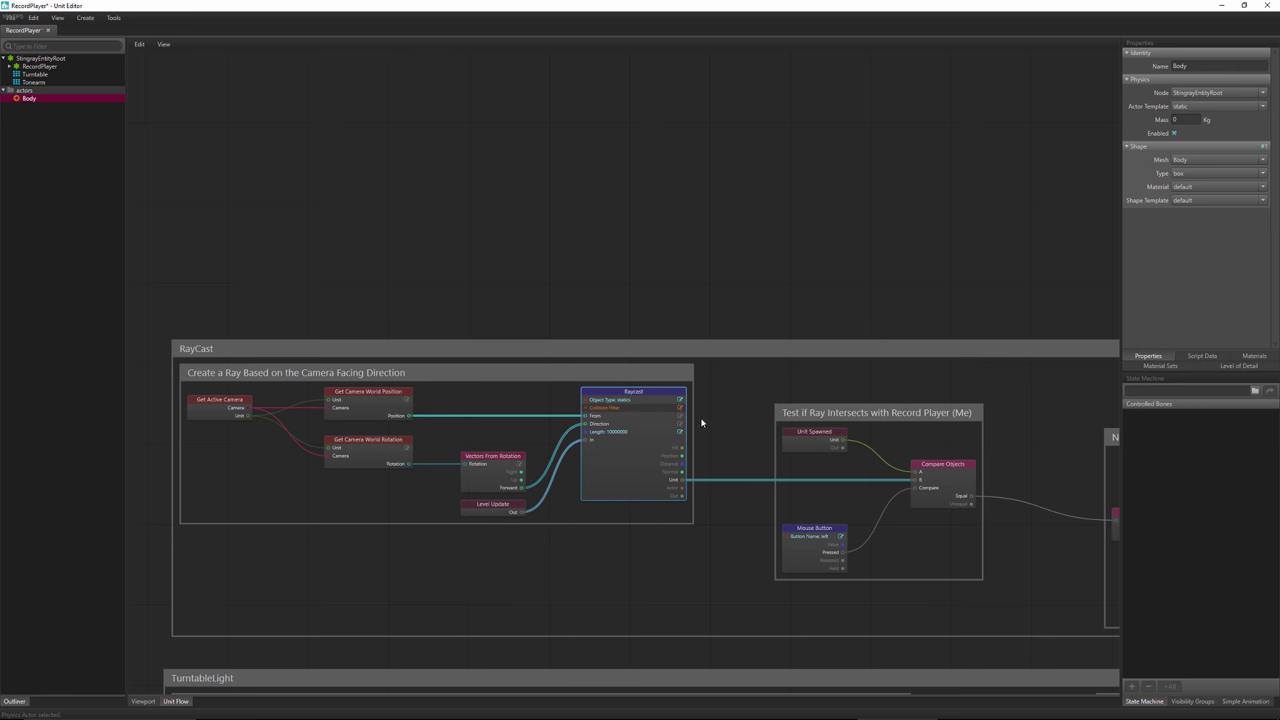
left_click(945, 465)
left_click(798, 434)
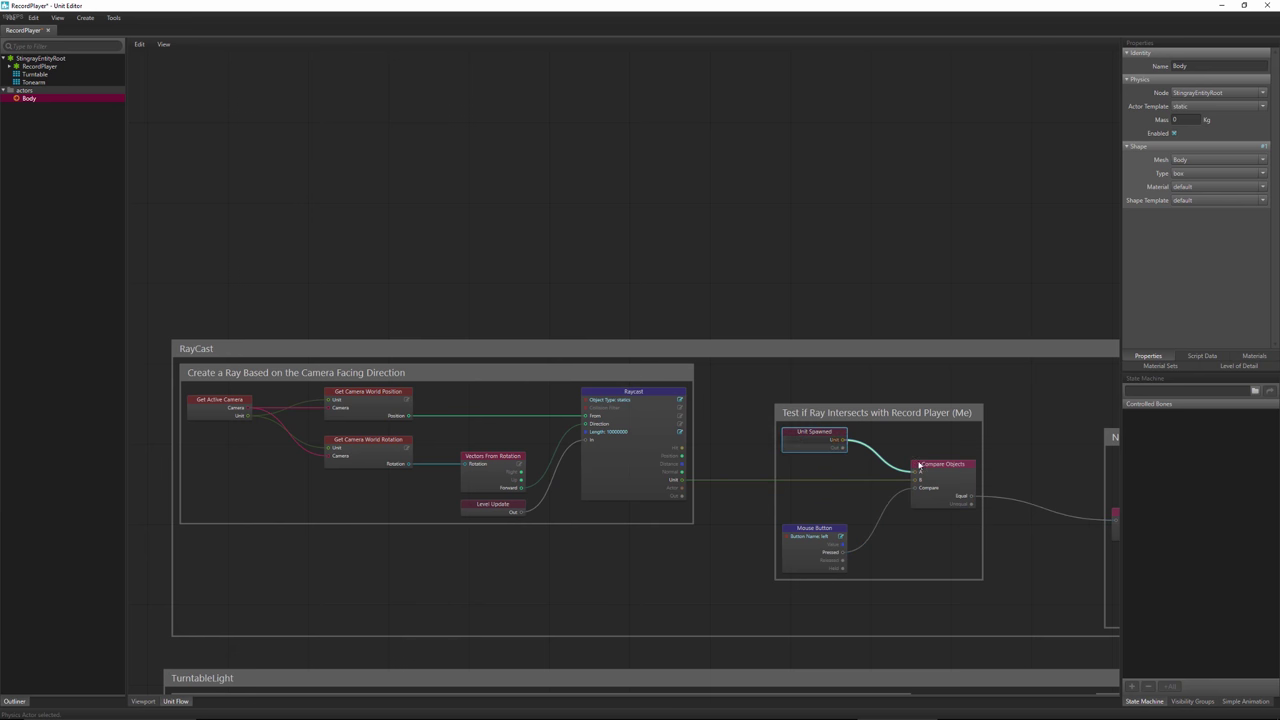
- Examine how Mouse Button triggers the comparison and how its Equal output leads to the Toggle and the StartPlaying and StopPlaying events
middle_click_drag(798, 434, 663, 437)
scroll(609, 487, "up", 2)
scroll(609, 487, "up", 2)
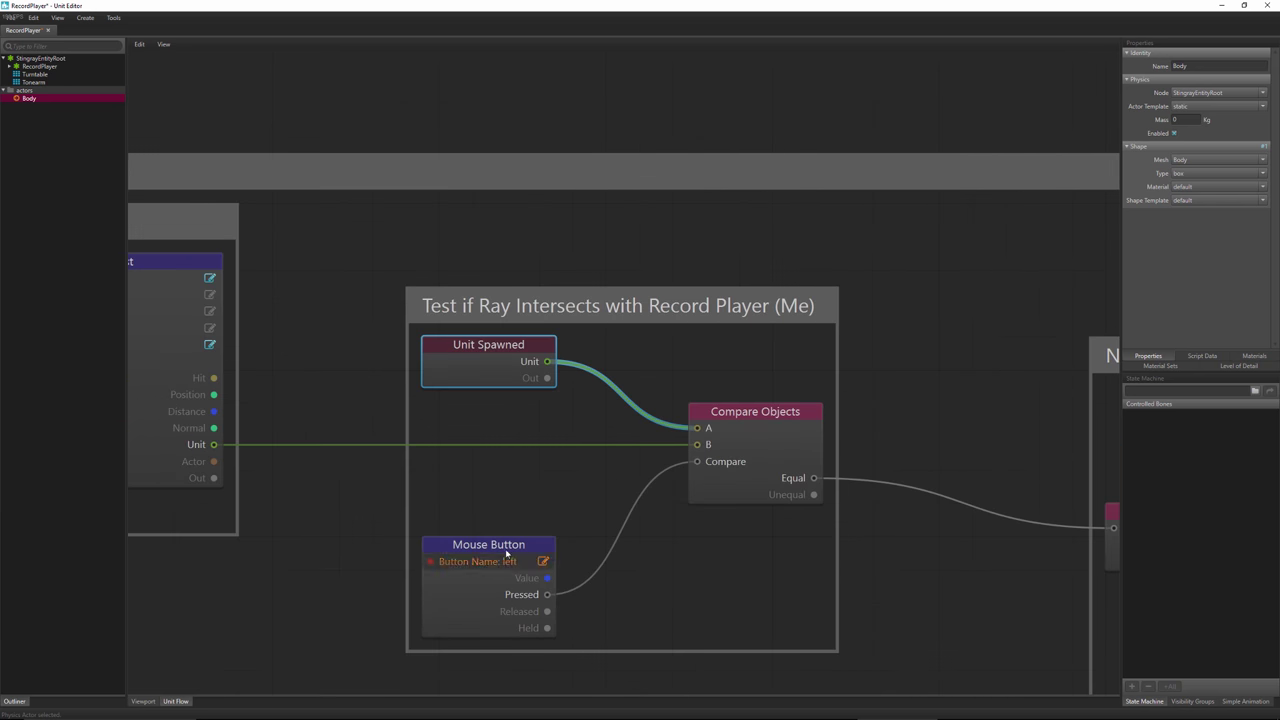
left_click(508, 530)
mouse_move(508, 530)
left_mouse_down()
mouse_move(550, 512)
mouse_move(502, 540)
left_mouse_up()
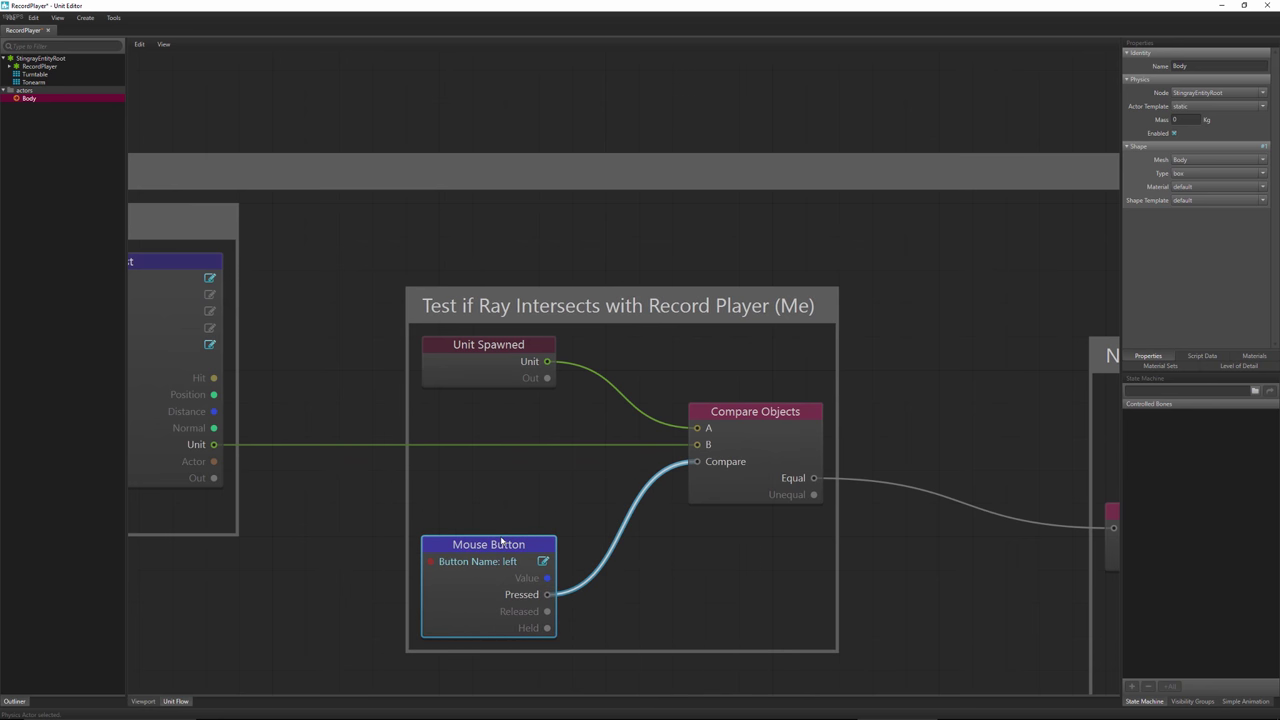
middle_click_drag(1003, 563, 517, 537)
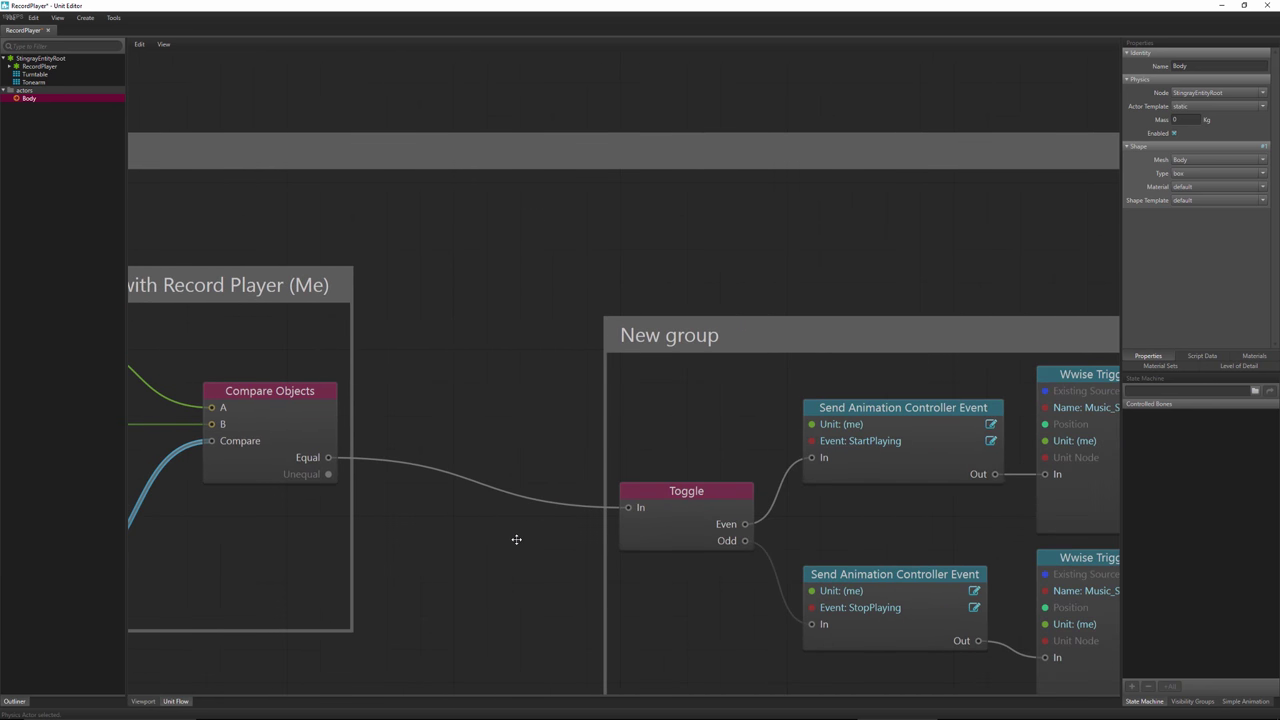
middle_click_drag(260, 366, 364, 396)
left_click(290, 380)
middle_click_drag(249, 443, 618, 449)
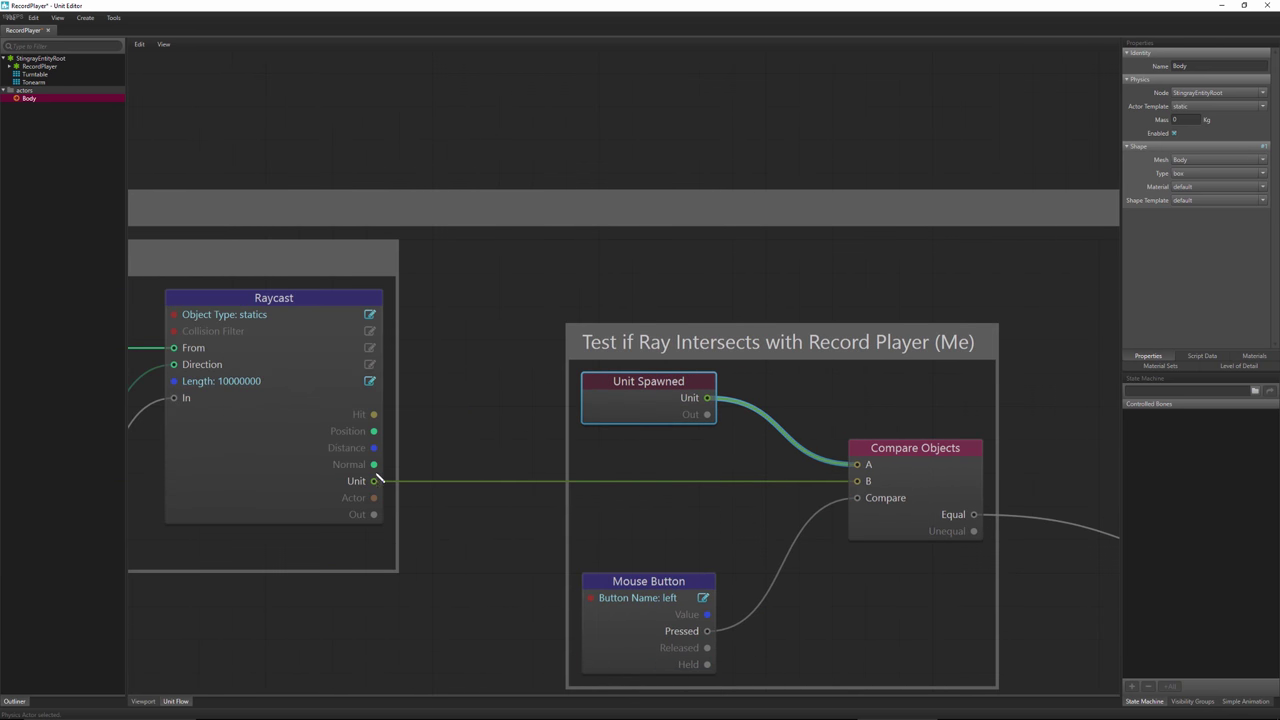
middle_click_drag(975, 511, 505, 485)
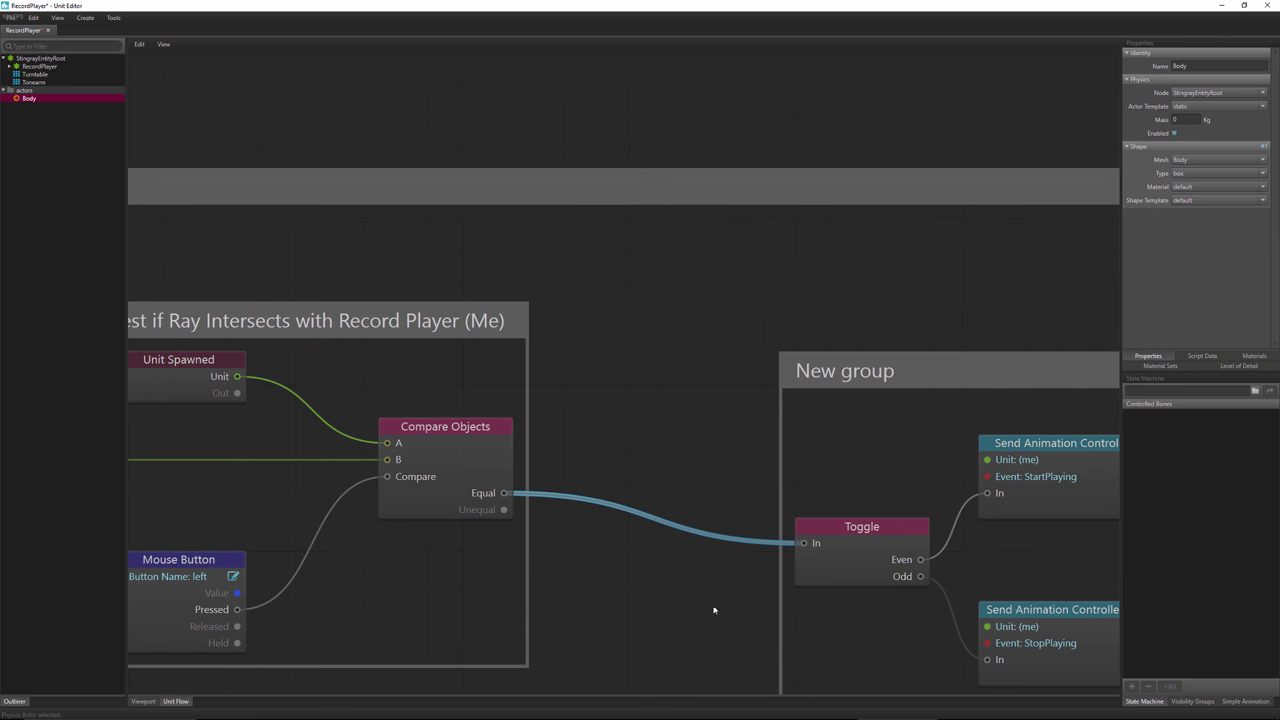
- Examine how the Toggle connects to the StartPlaying and StopPlaying Send Animation Controller Event nodes
key("f")
left_click(508, 456)
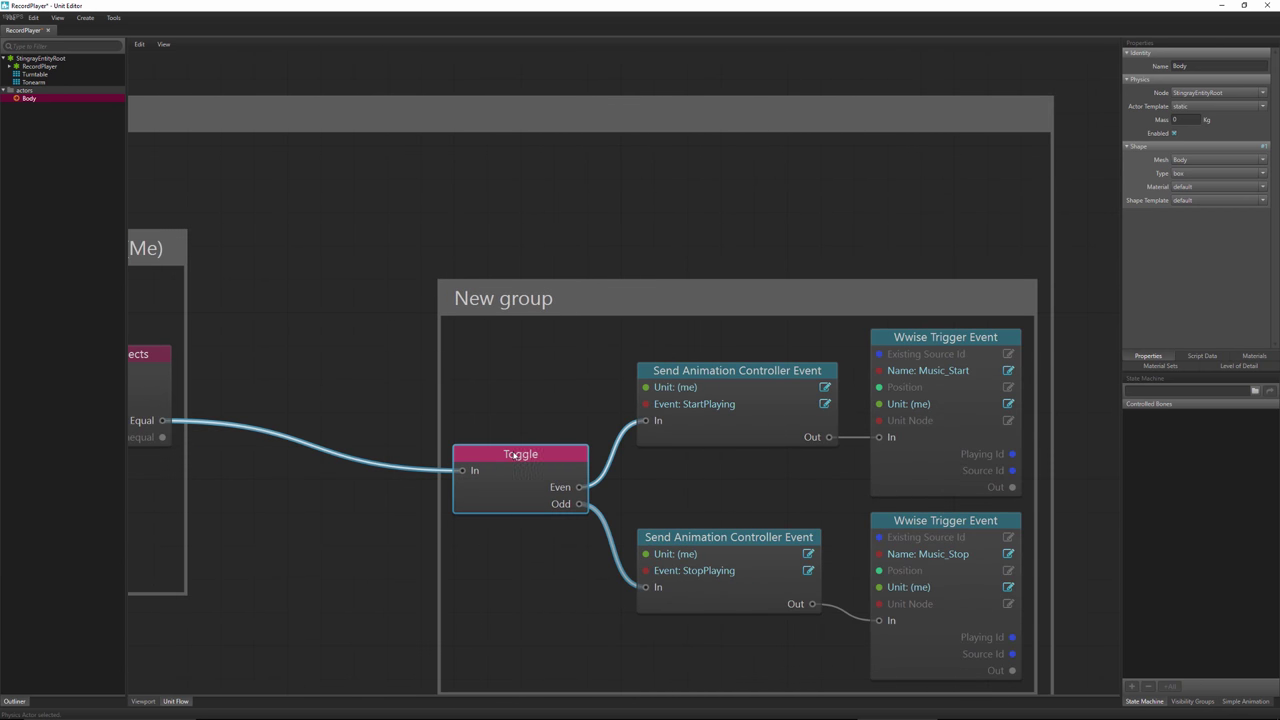
mouse_move(722, 423)
left_mouse_down()
mouse_move(736, 420)
mouse_move(705, 423)
mouse_move(722, 423)
left_mouse_up()
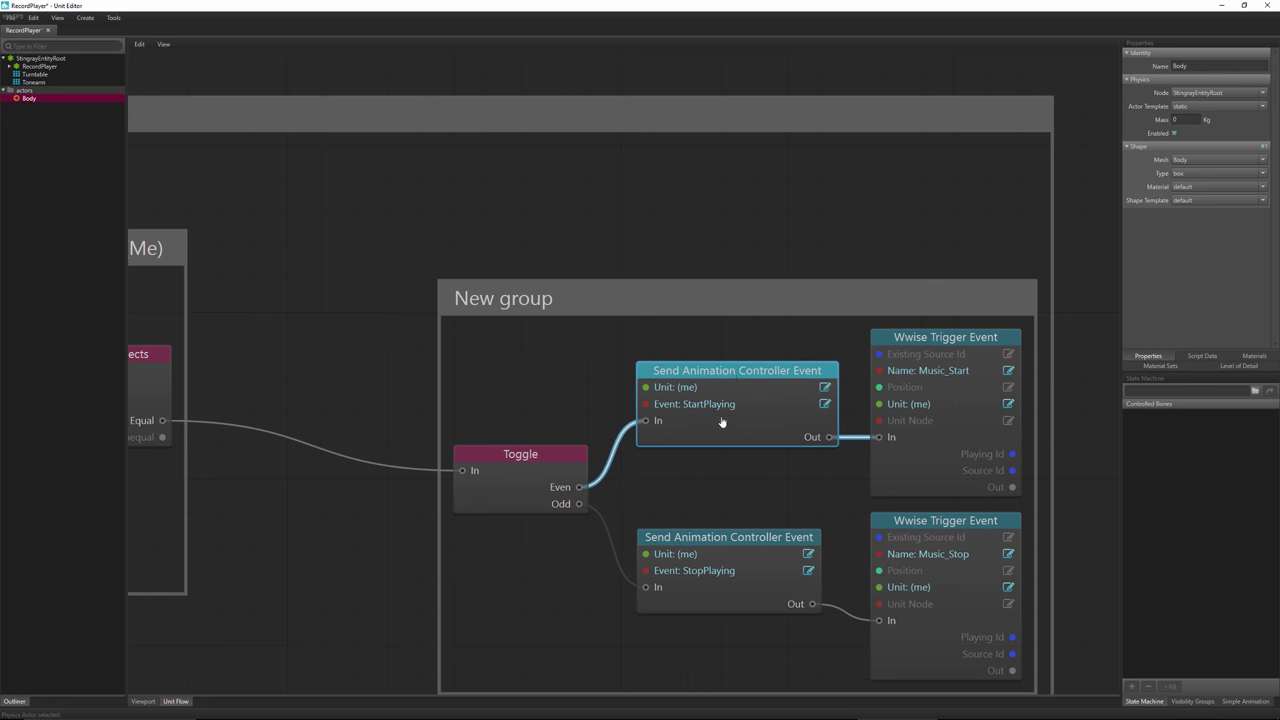
left_click_drag(702, 541, 705, 554)
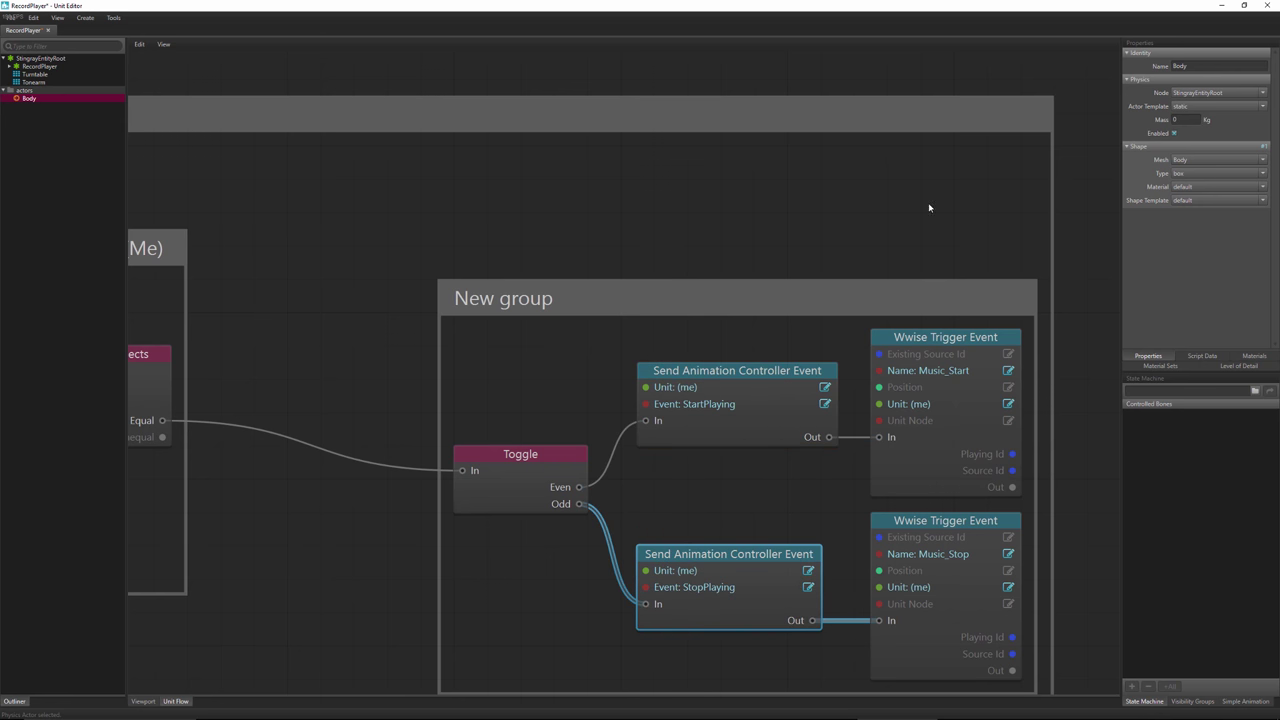
- Open the RecordPlayer animation controller and review its StartPlaying and StopPlaying events, keeping the main editor in view
left_click(1244, 5)
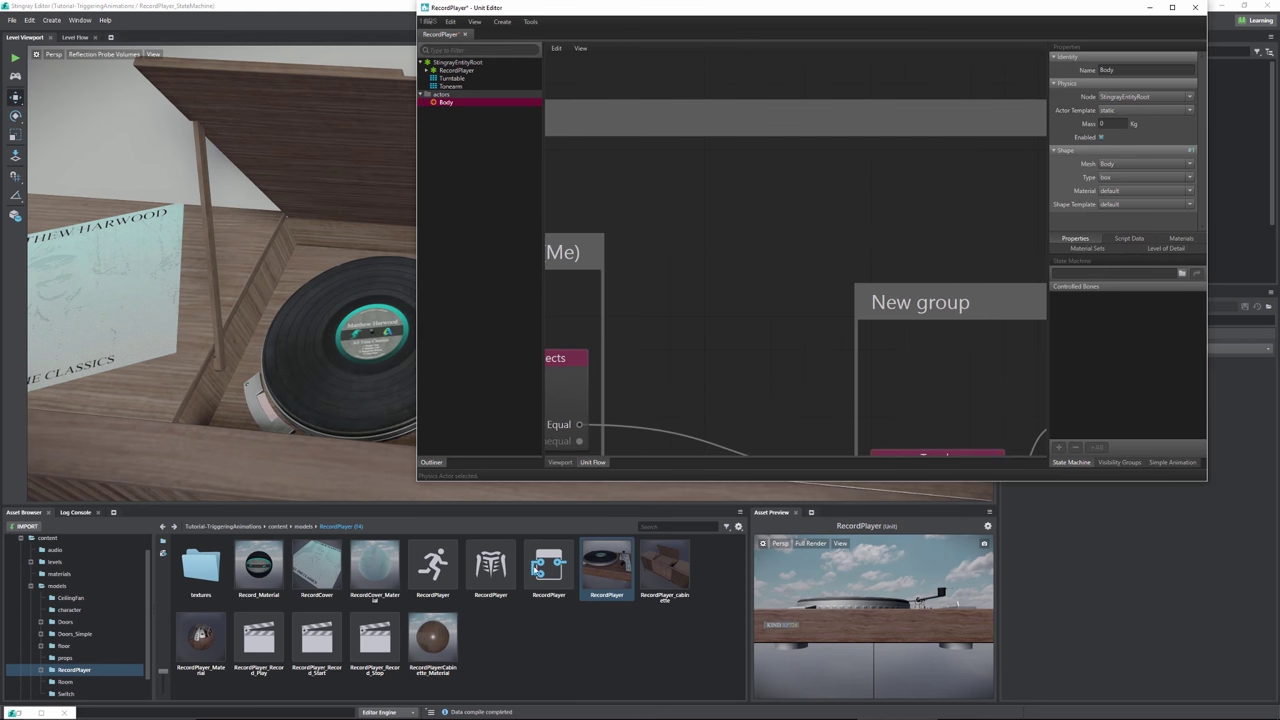
left_click(433, 565)
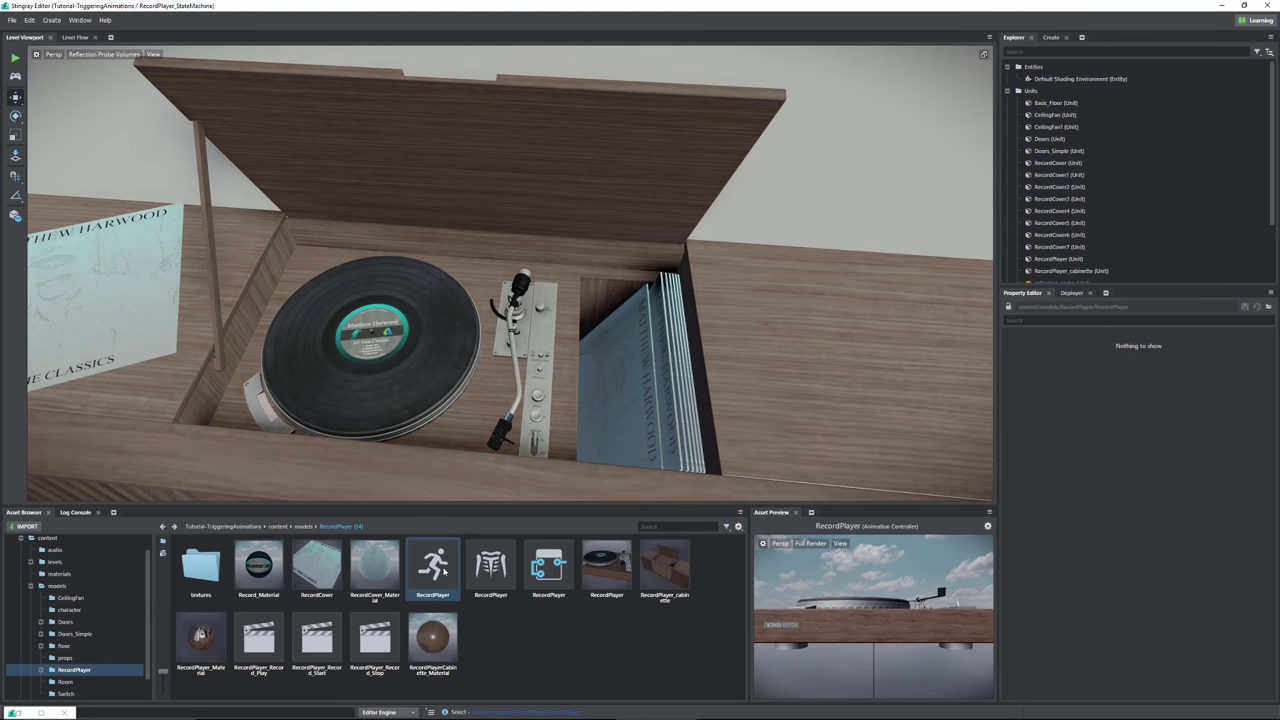
left_click(41, 712)
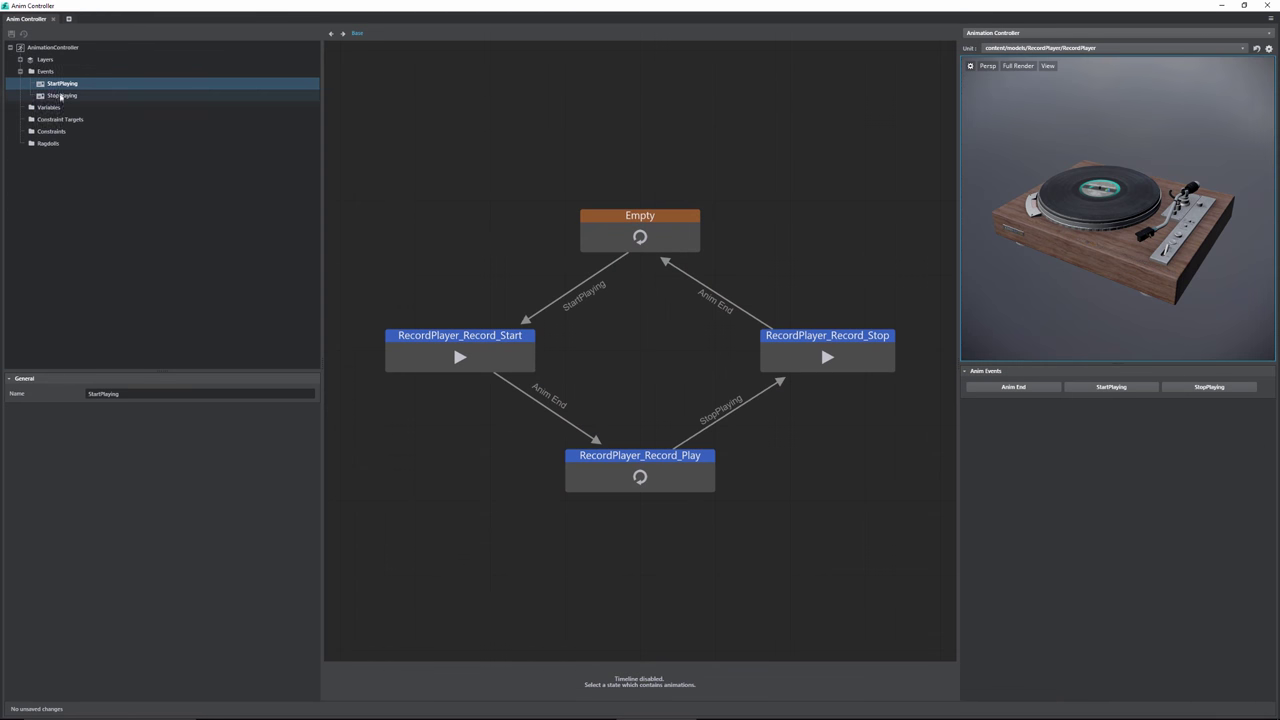
left_click(60, 96)
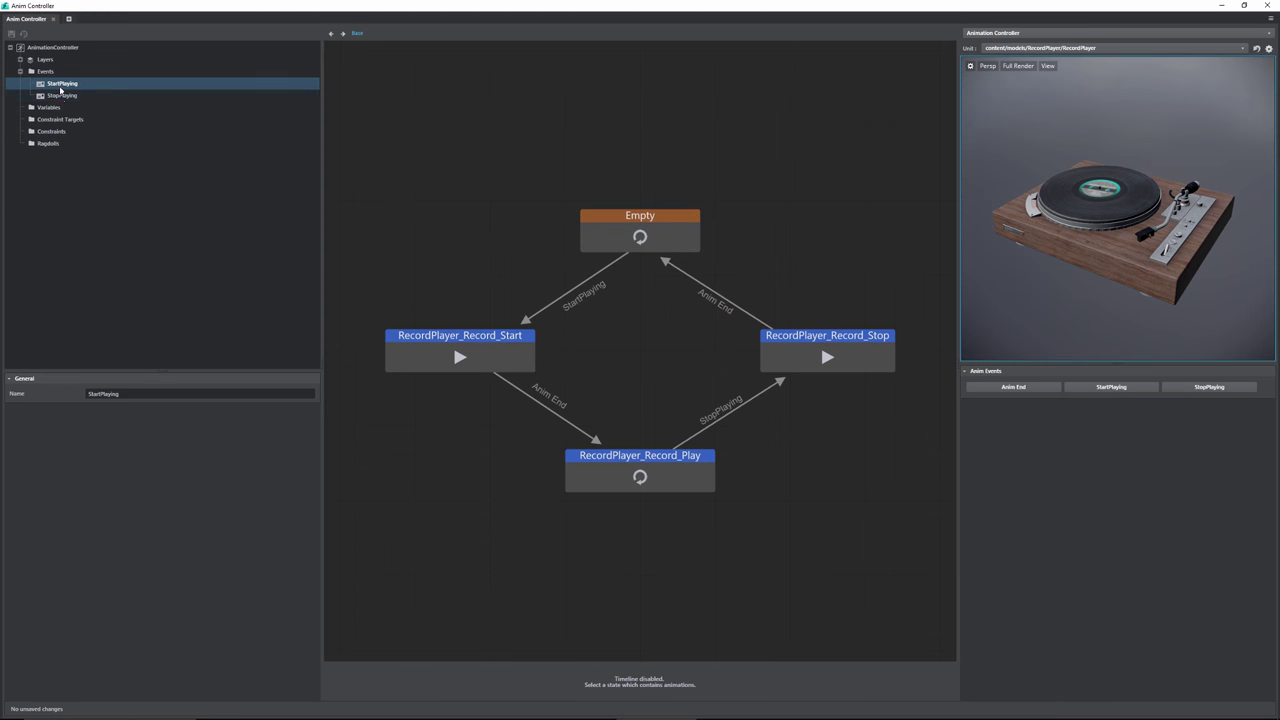
left_click(60, 84)
left_click_drag(1043, 10, 702, 70)
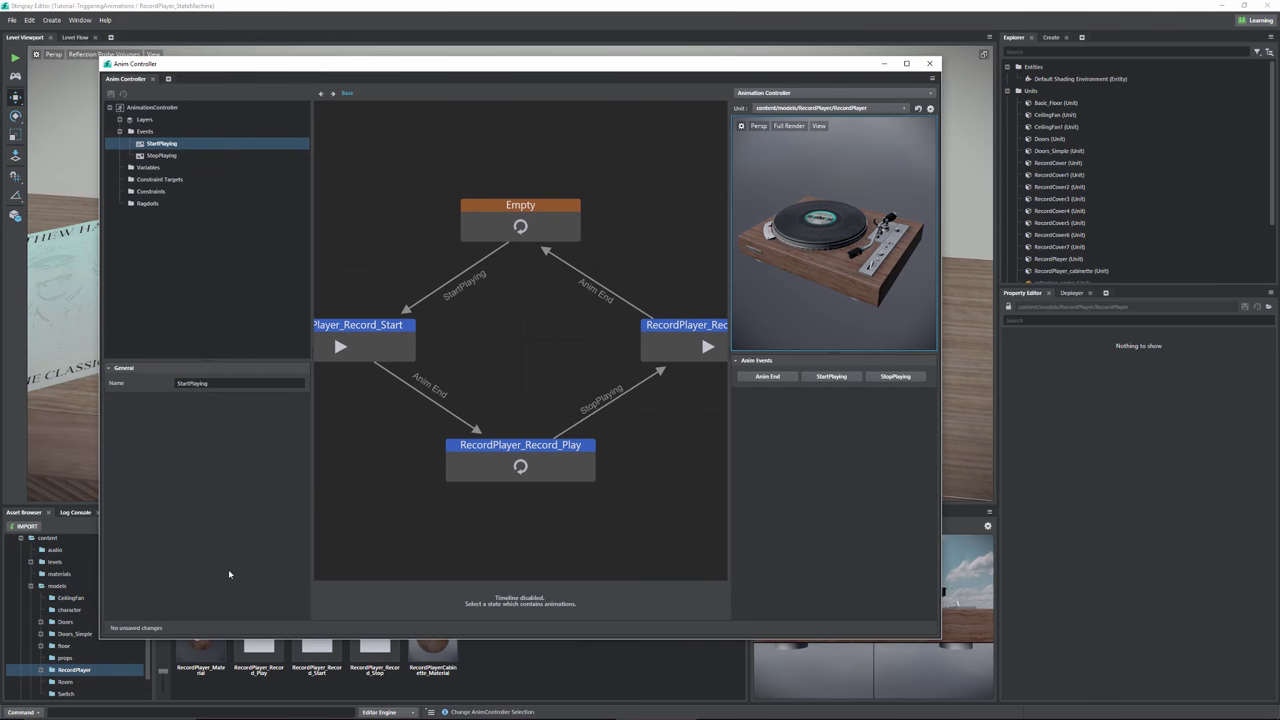
- Return to the RecordPlayer unit flow and trace the path from Compare Objects through the Toggle to the animation event nodes
mouse_move(524, 714)
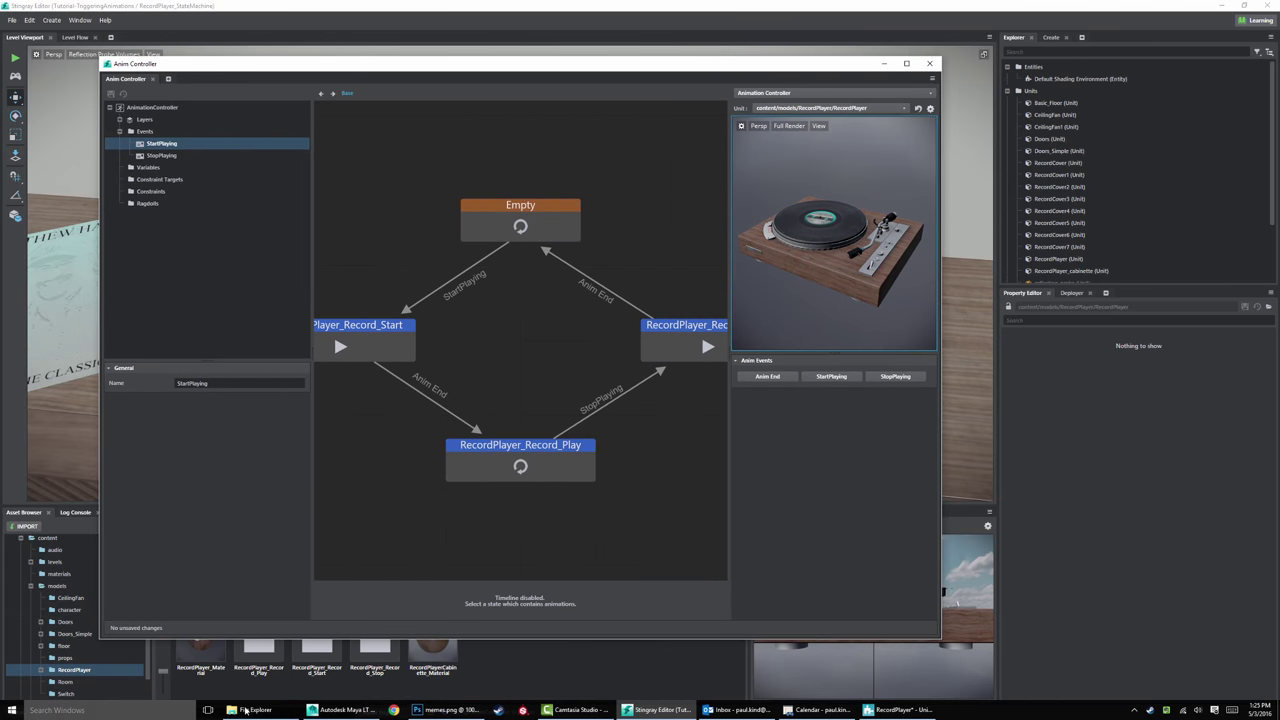
left_click(903, 714)
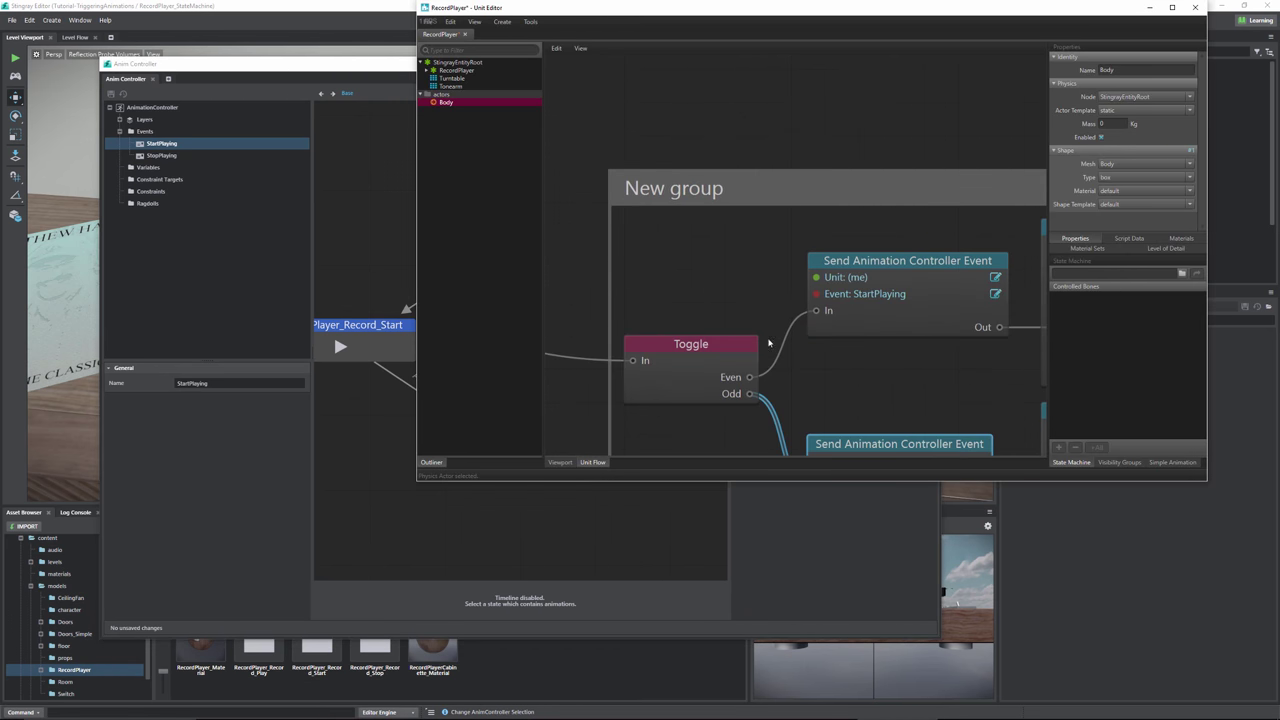
left_click(688, 344)
scroll(719, 346, "down", 3)
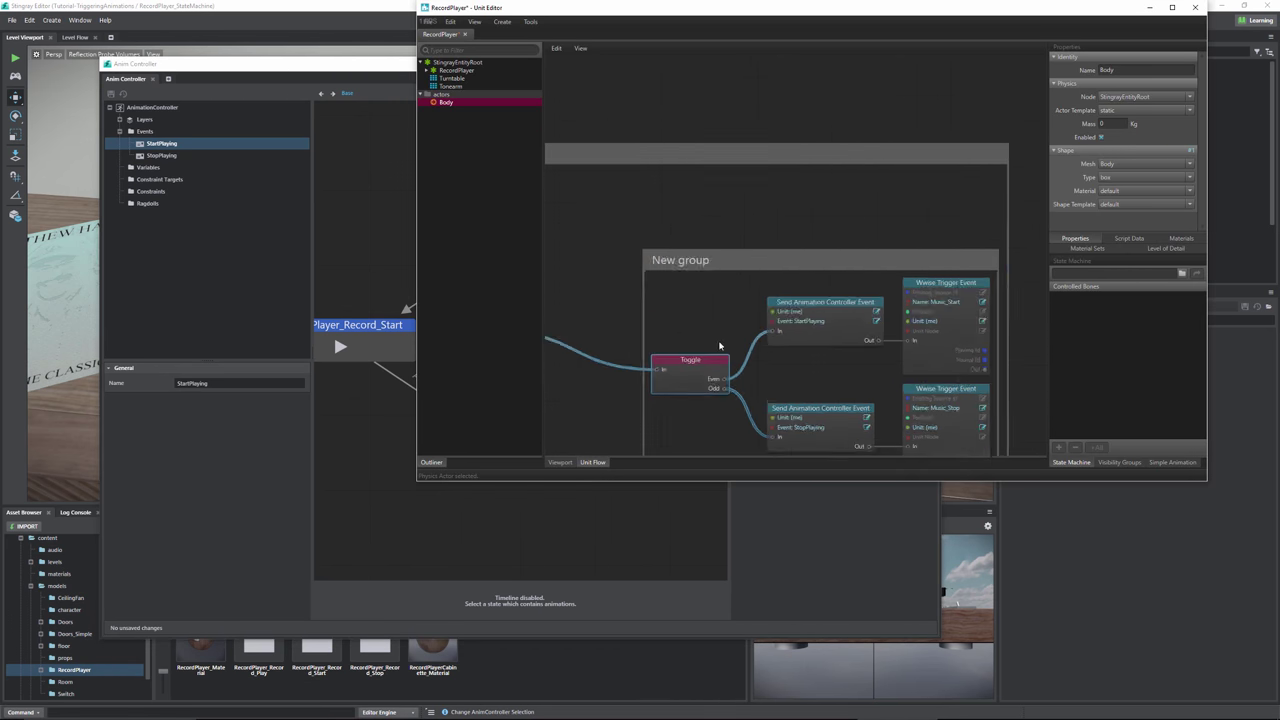
middle_click_drag(719, 346, 820, 356)
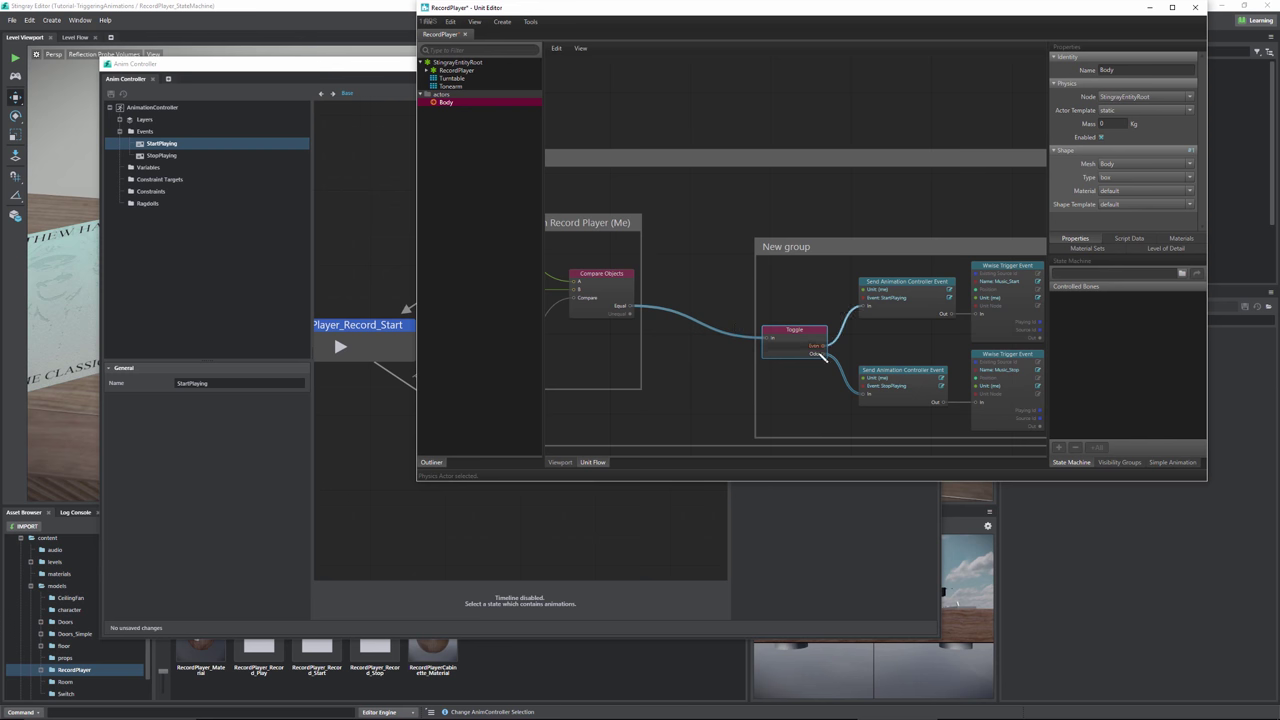
middle_click_drag(740, 244, 912, 266)
middle_click_drag(740, 300, 400, 290)
scroll(769, 339, "up", 2)
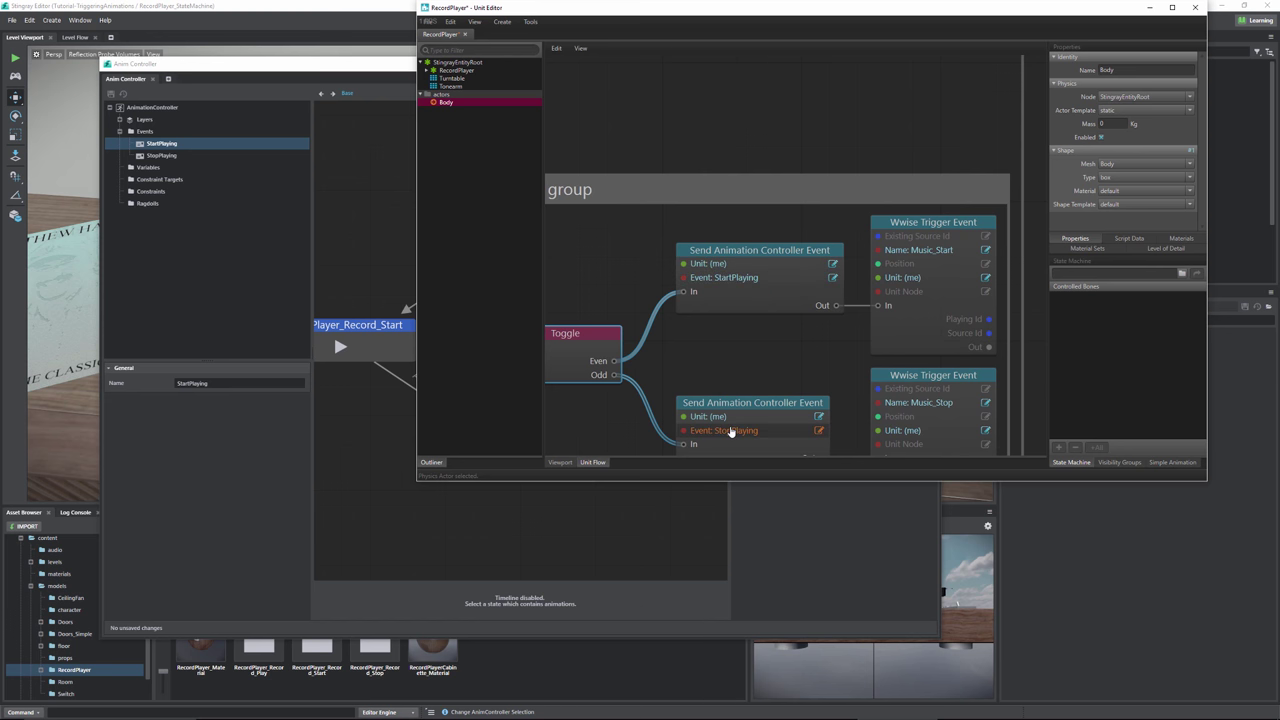
middle_click_drag(745, 285, 878, 268)
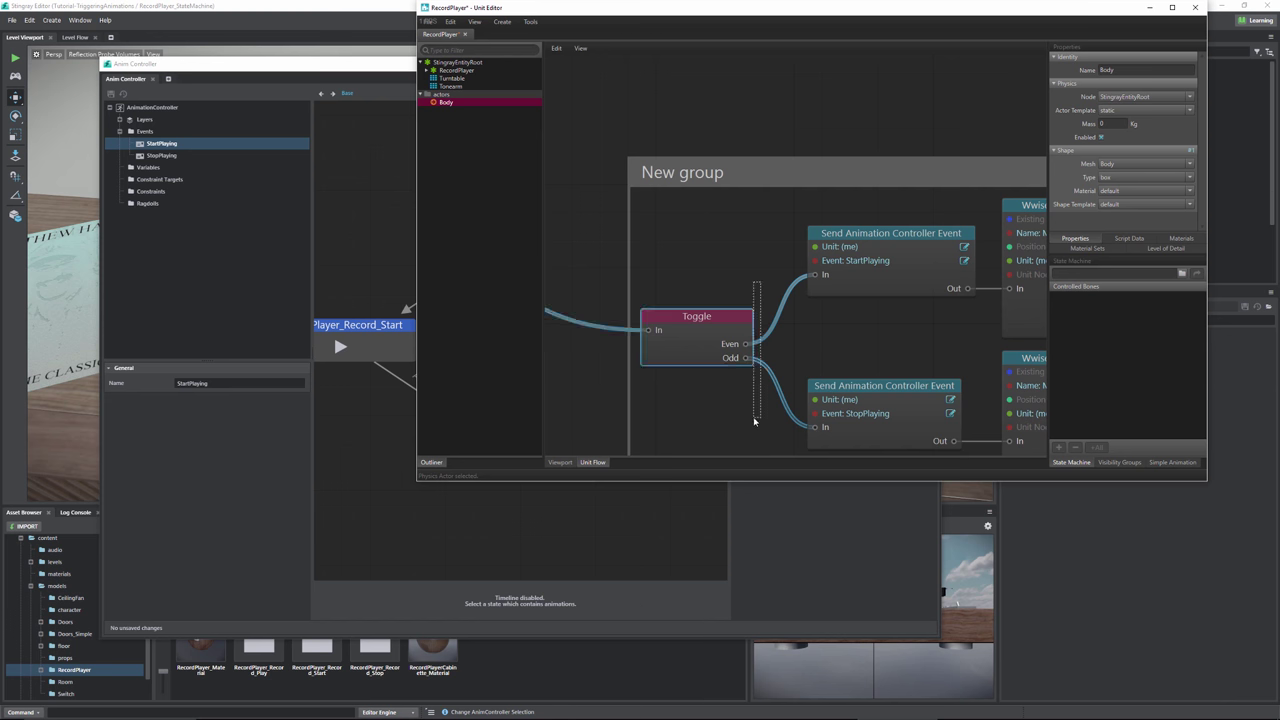
- Examine how the Toggle alternates between its Even link to StartPlaying and its Odd link to StopPlaying
left_click(731, 317)
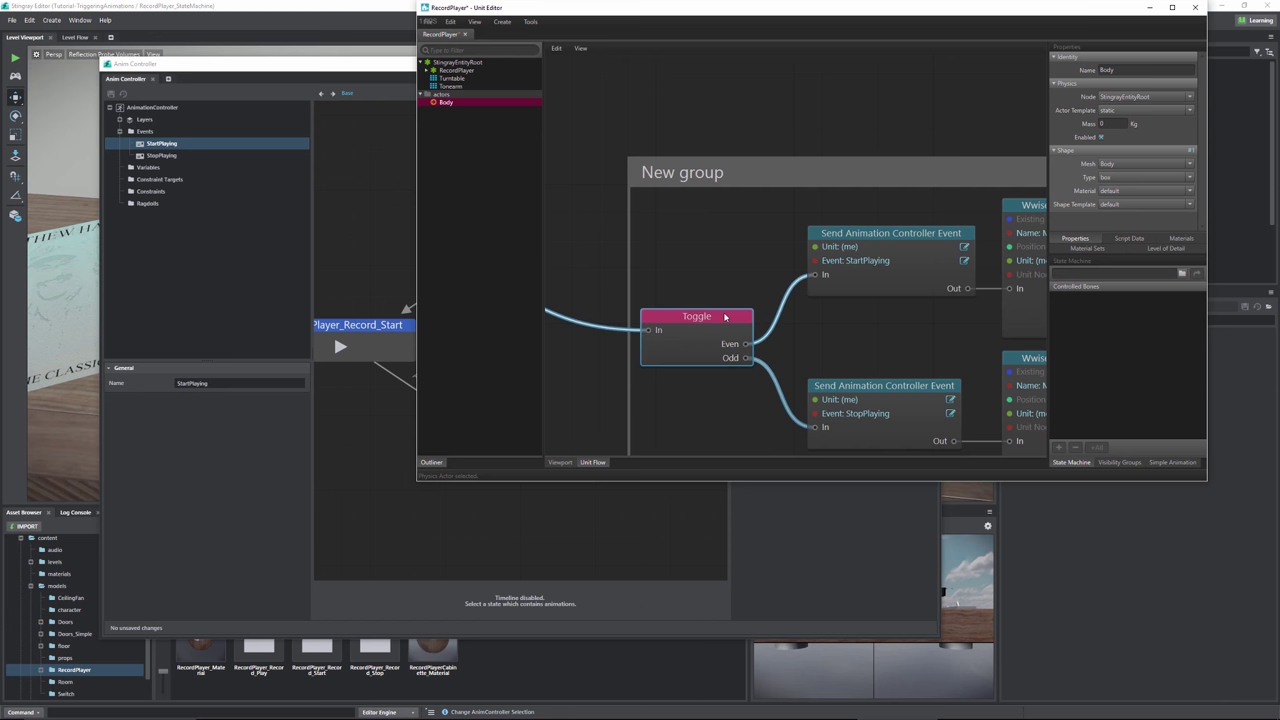
left_click(778, 380)
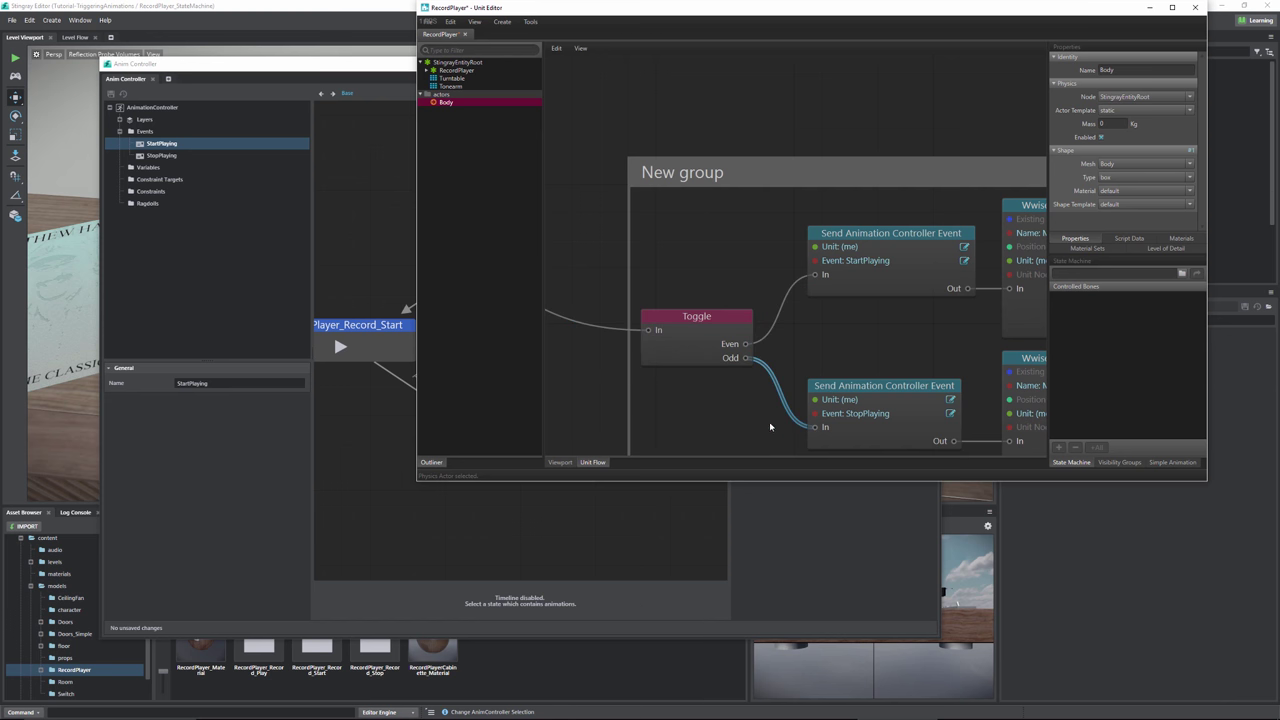
left_click(790, 285)
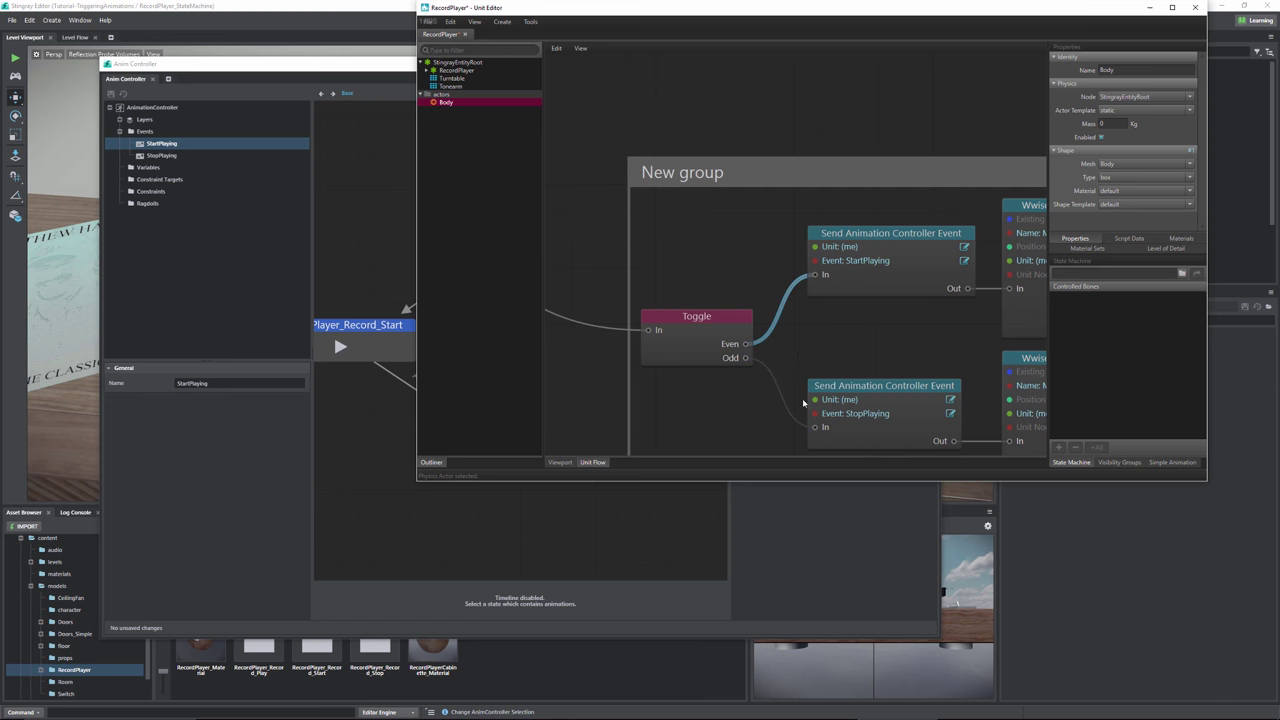
left_click_drag(790, 362, 768, 429)
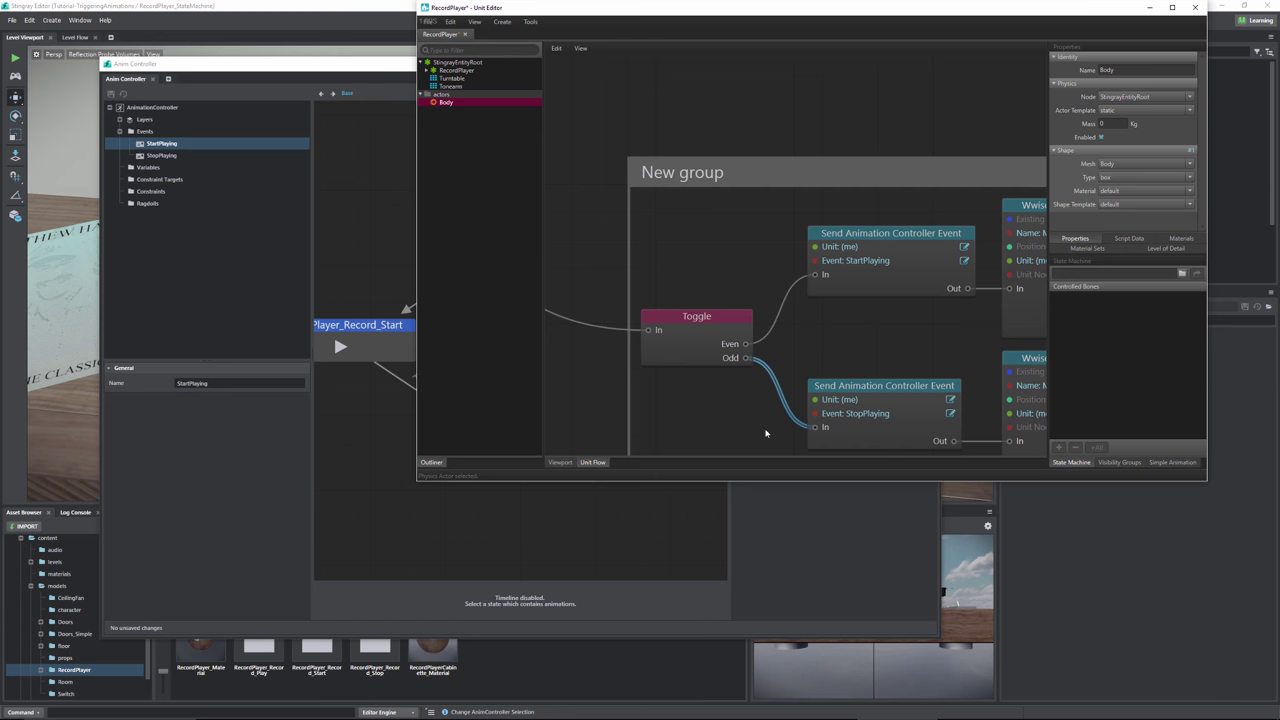
left_click_drag(797, 254, 780, 318)
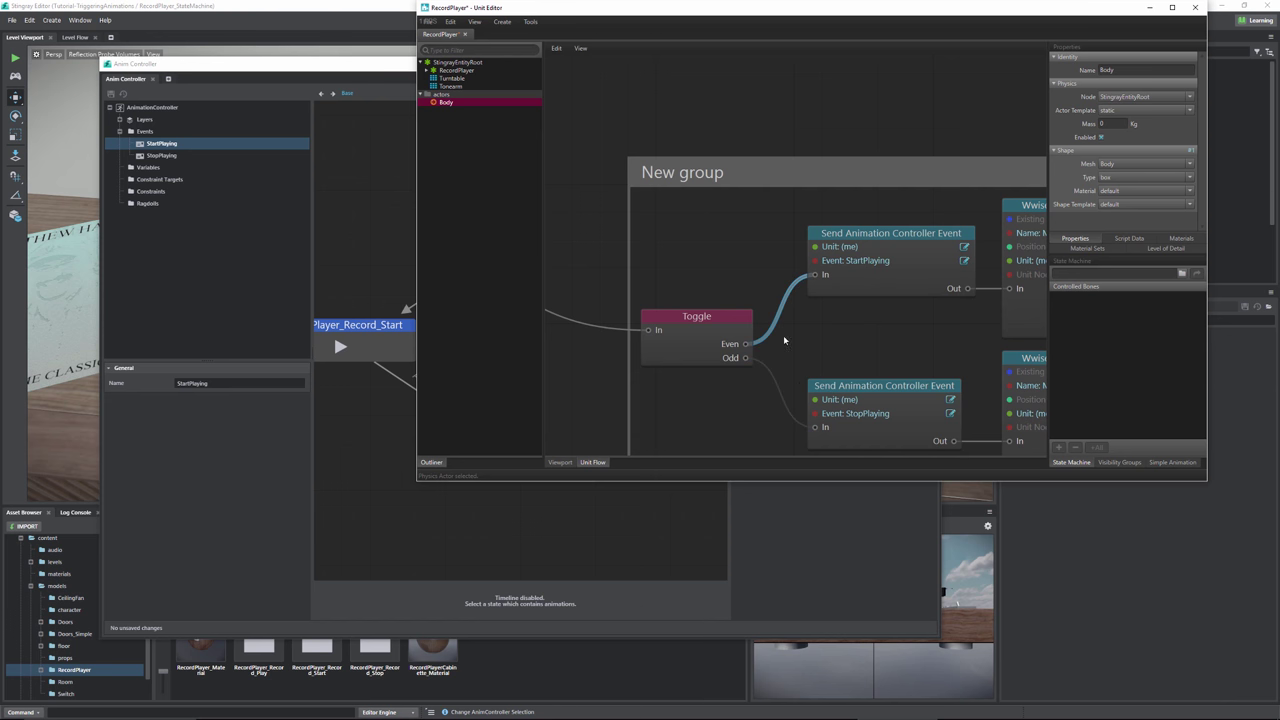
left_click_drag(790, 362, 771, 421)
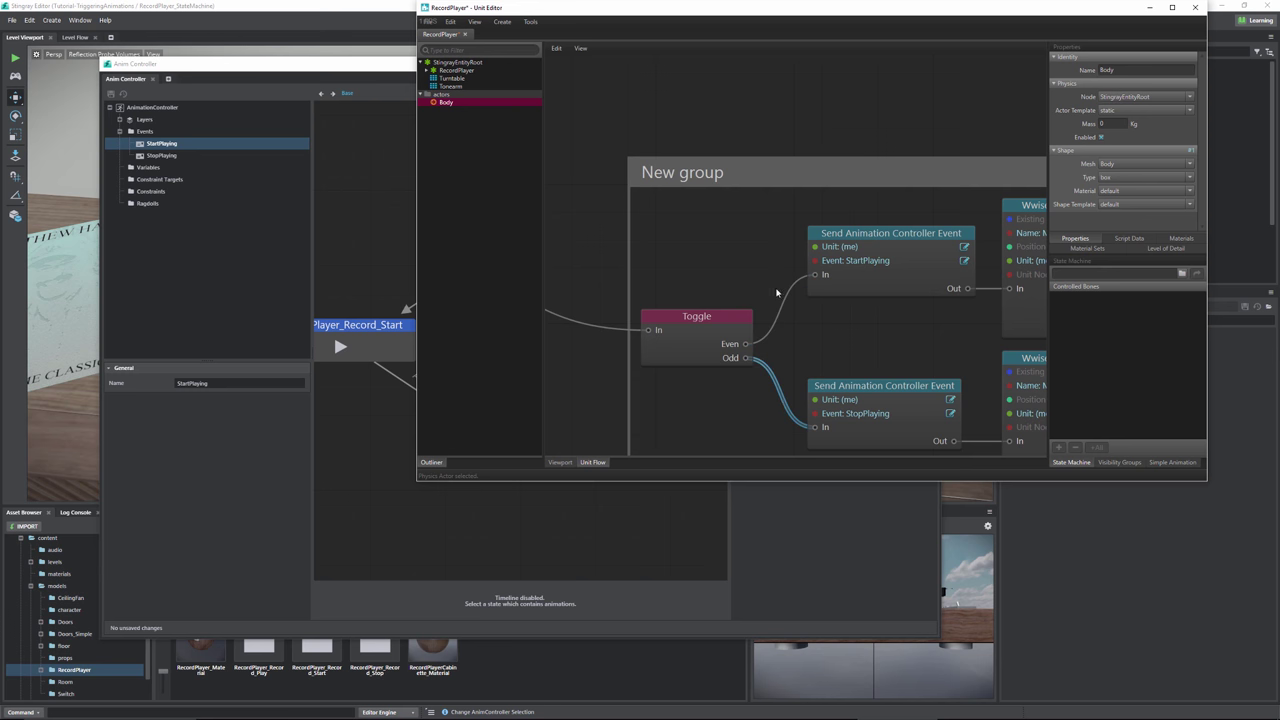
left_click_drag(776, 292, 776, 346)
- Add a Flow Control Toggle node above the New group as an example and delete it again
scroll(730, 236, "down", 3)
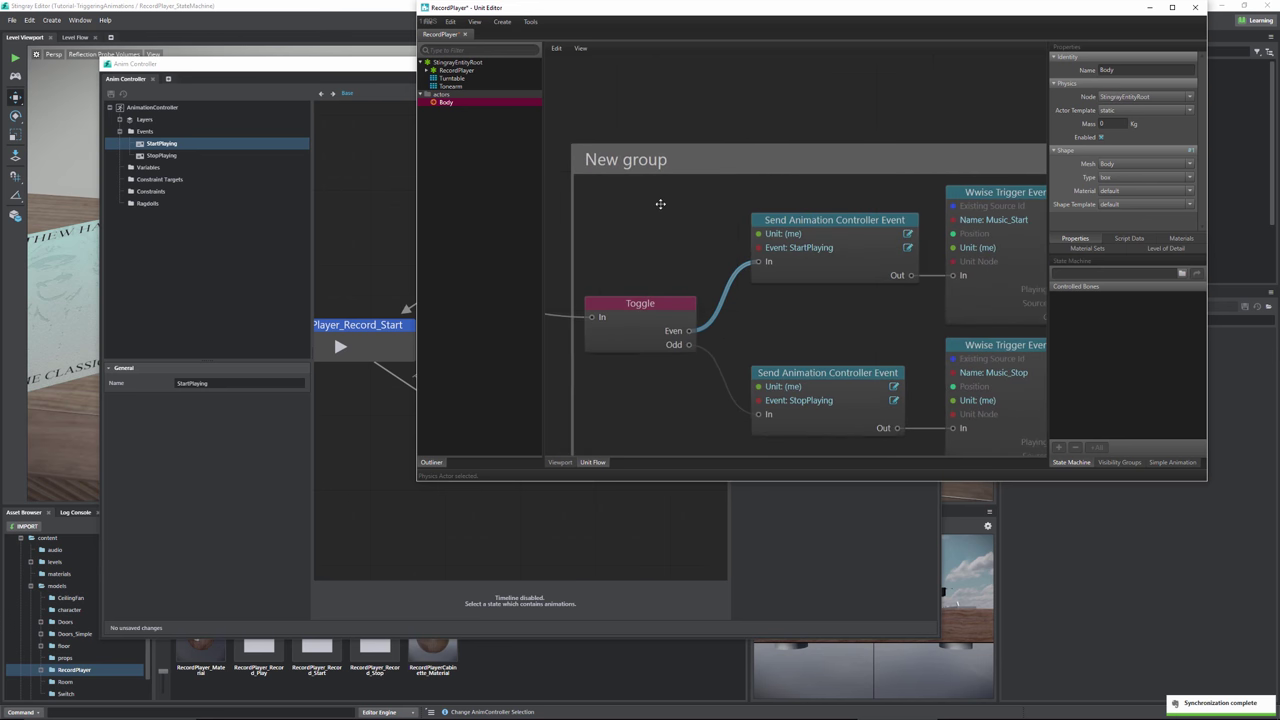
scroll(699, 207, "down", 2)
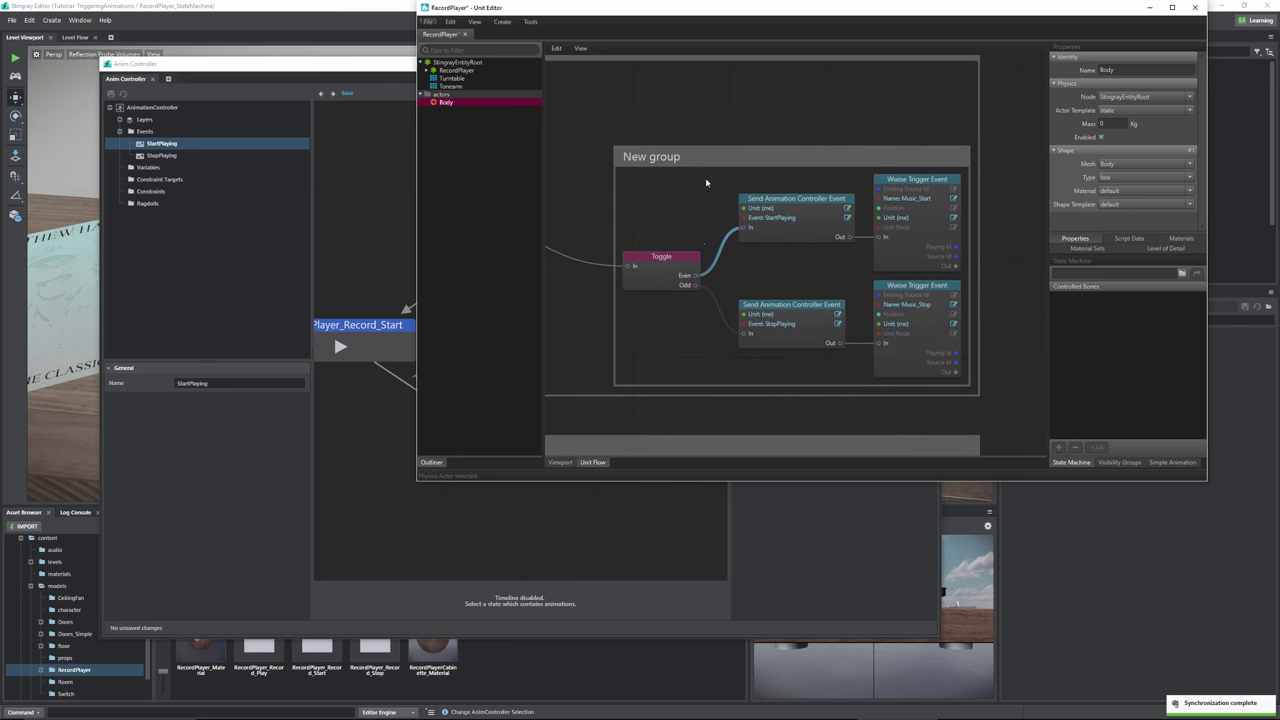
right_click(598, 80)
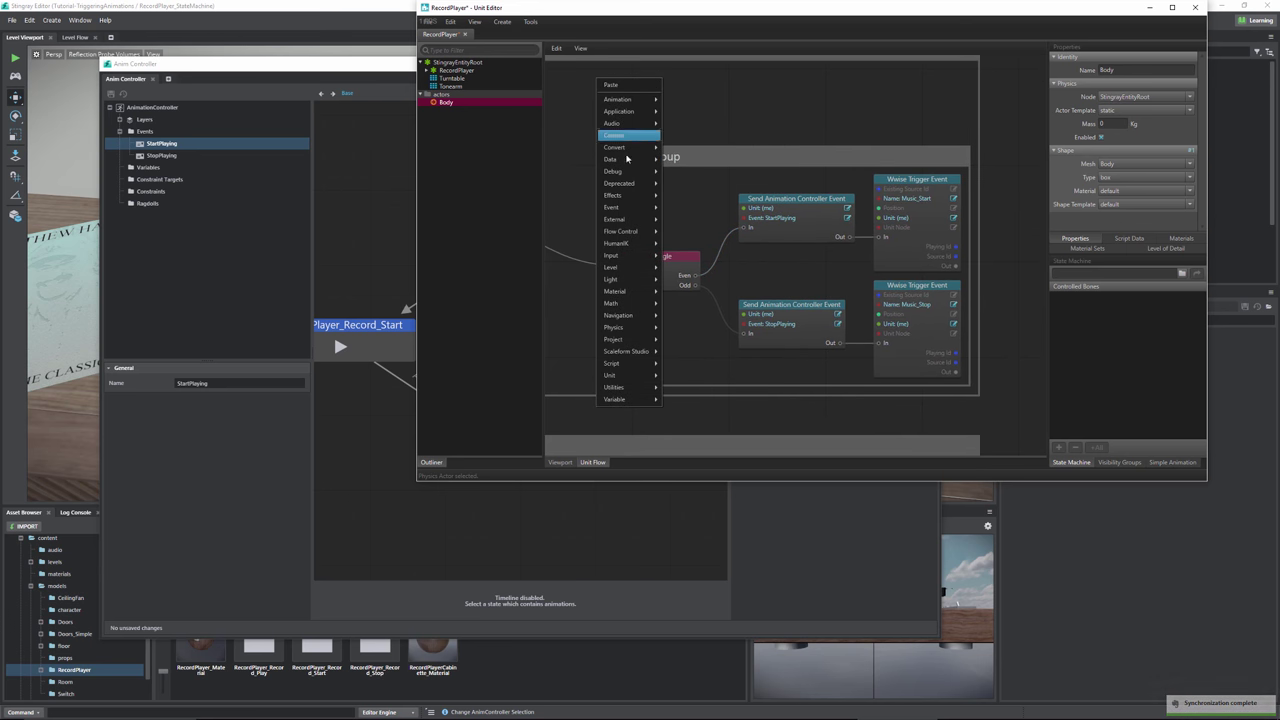
mouse_move(620, 233)
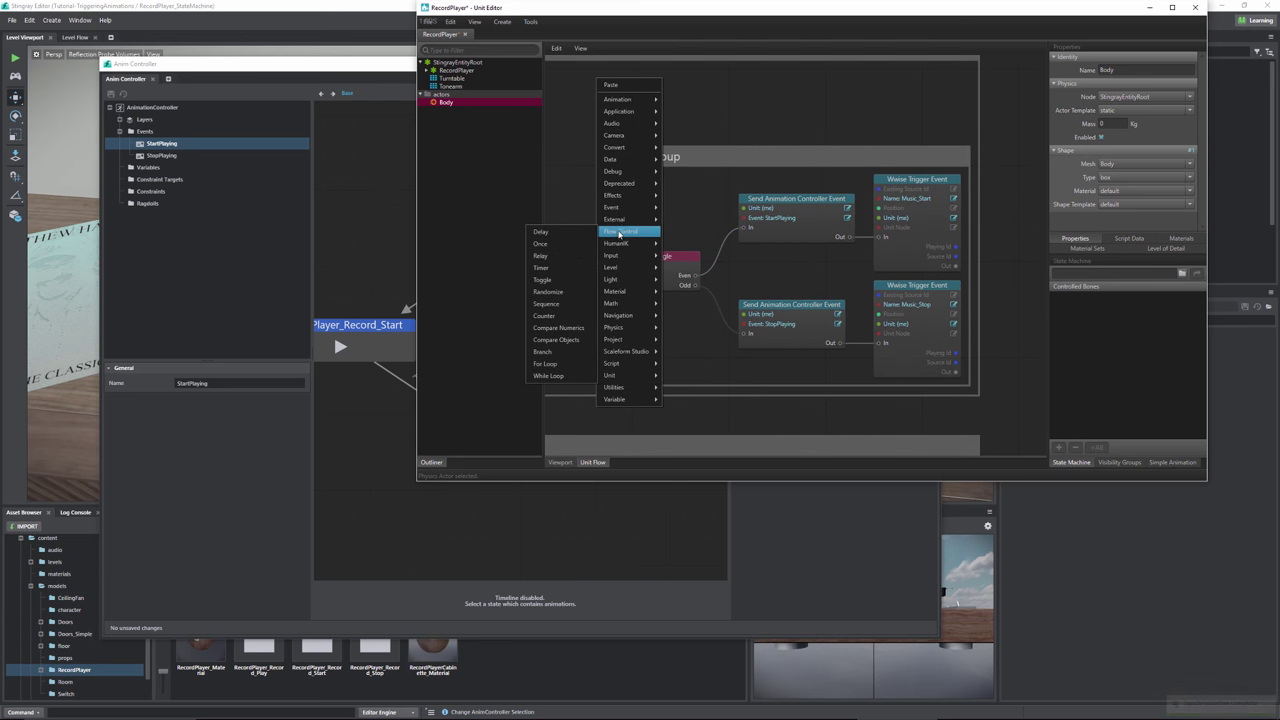
left_click(550, 270)
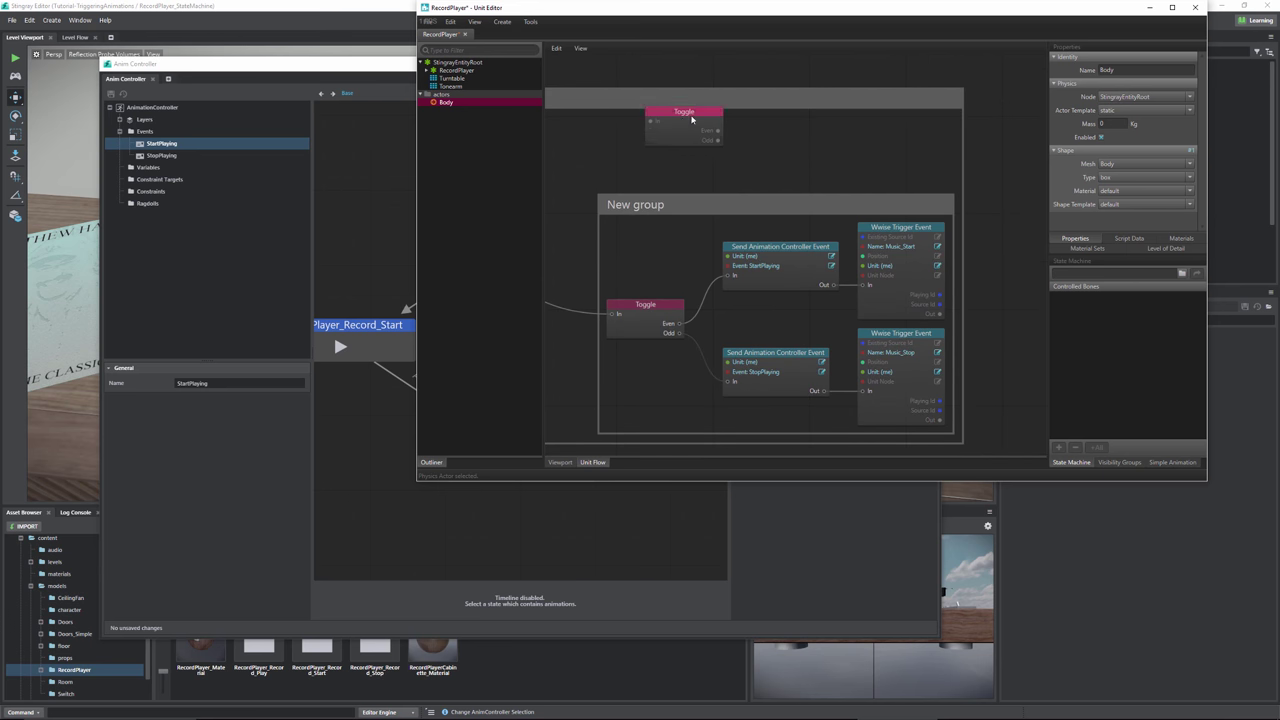
left_click_drag(689, 114, 646, 131)
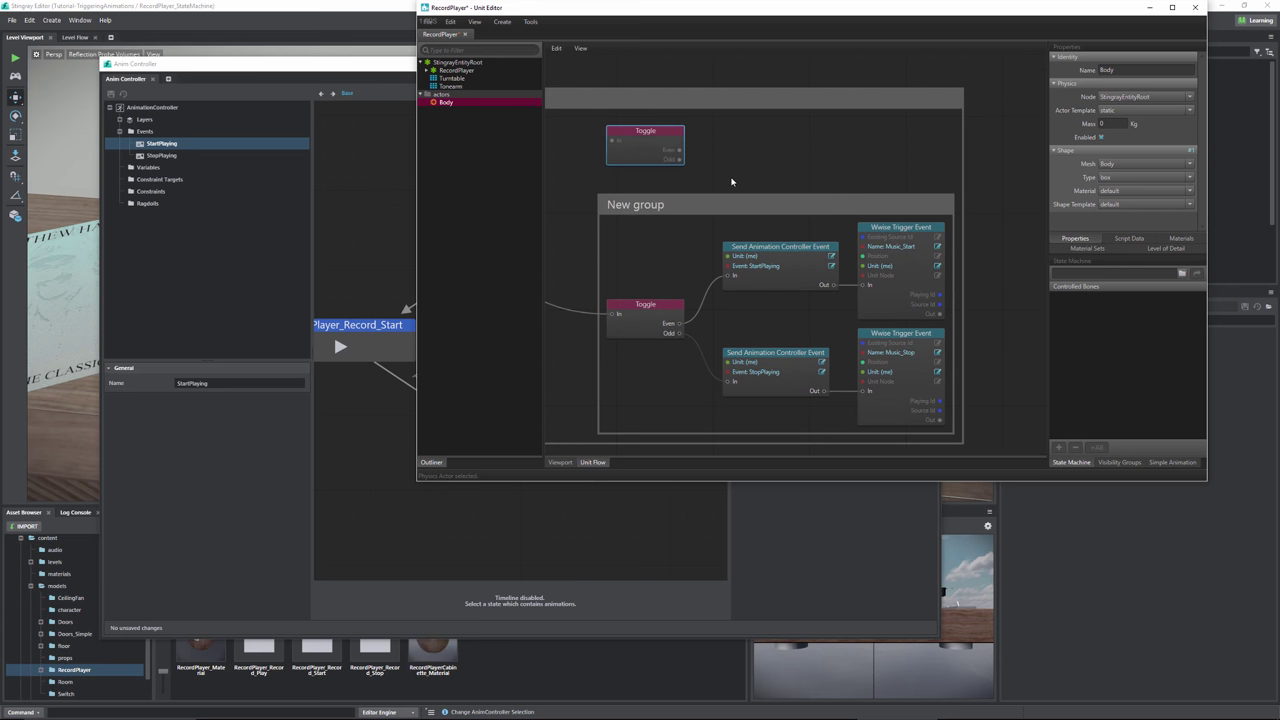
key("Delete")
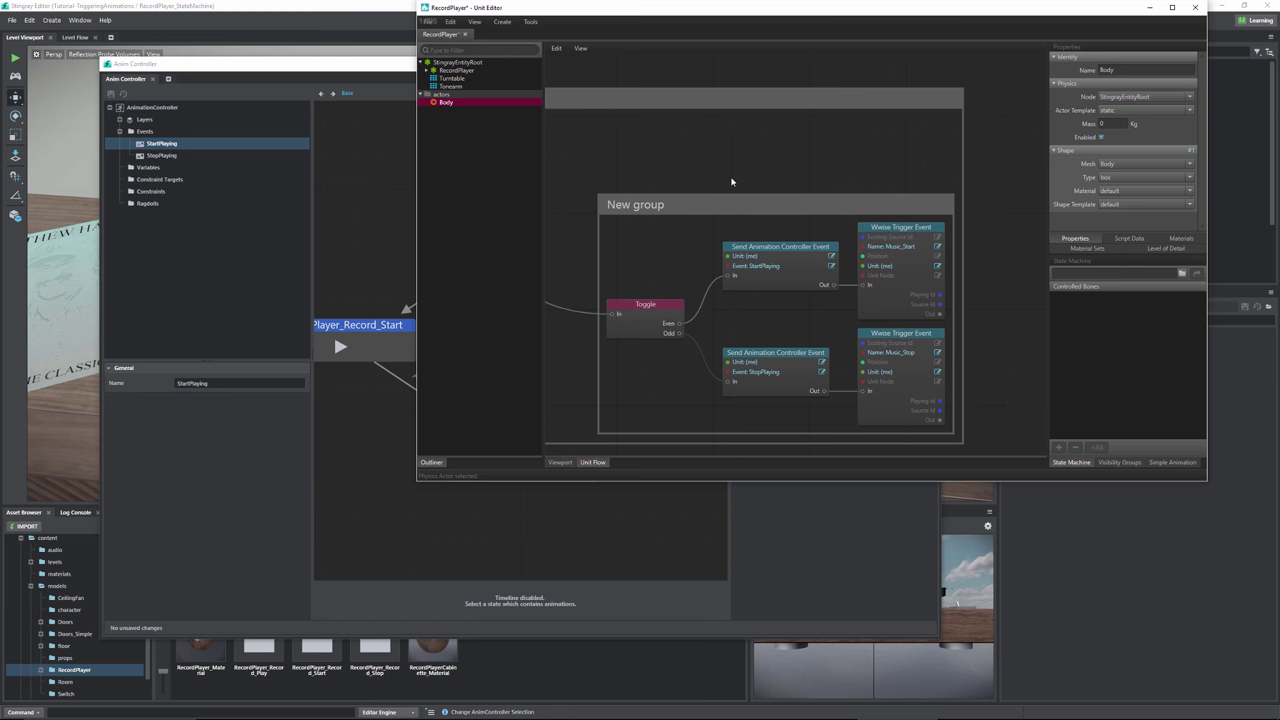
- Add a Send Animation Controller Event node above the New group and set its event to StartPlaying
left_click(790, 269)
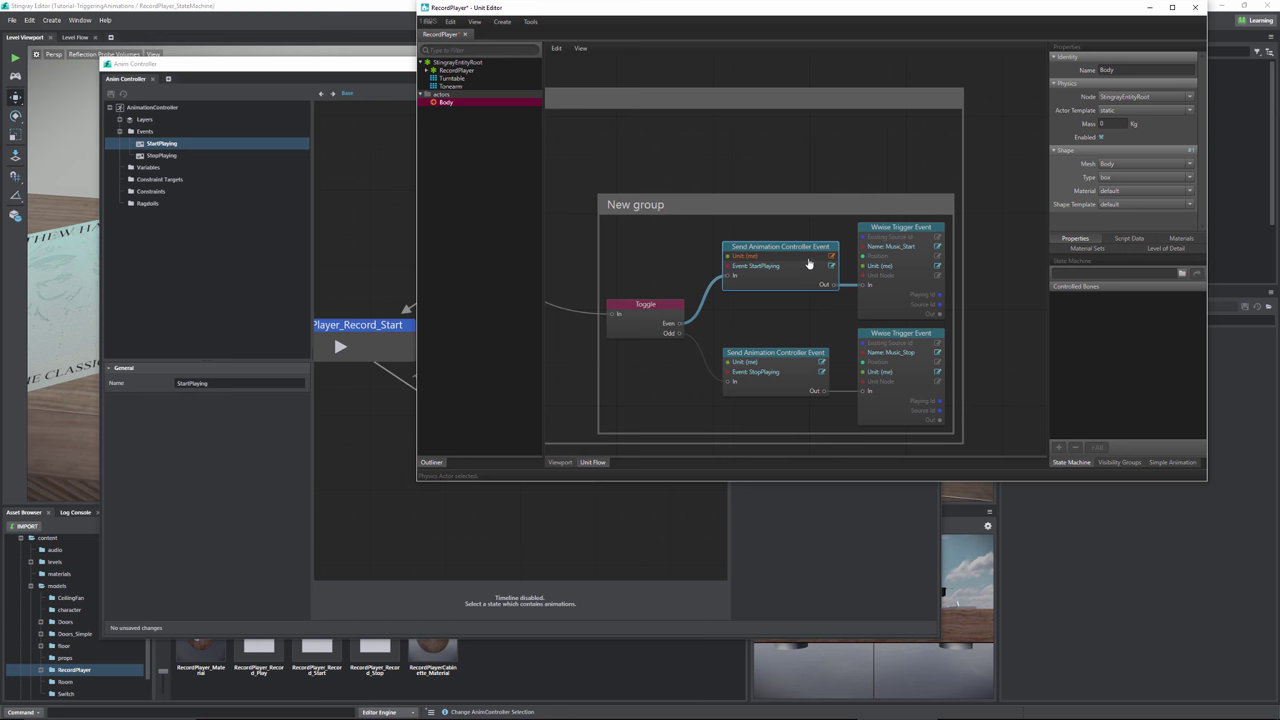
right_click(673, 147)
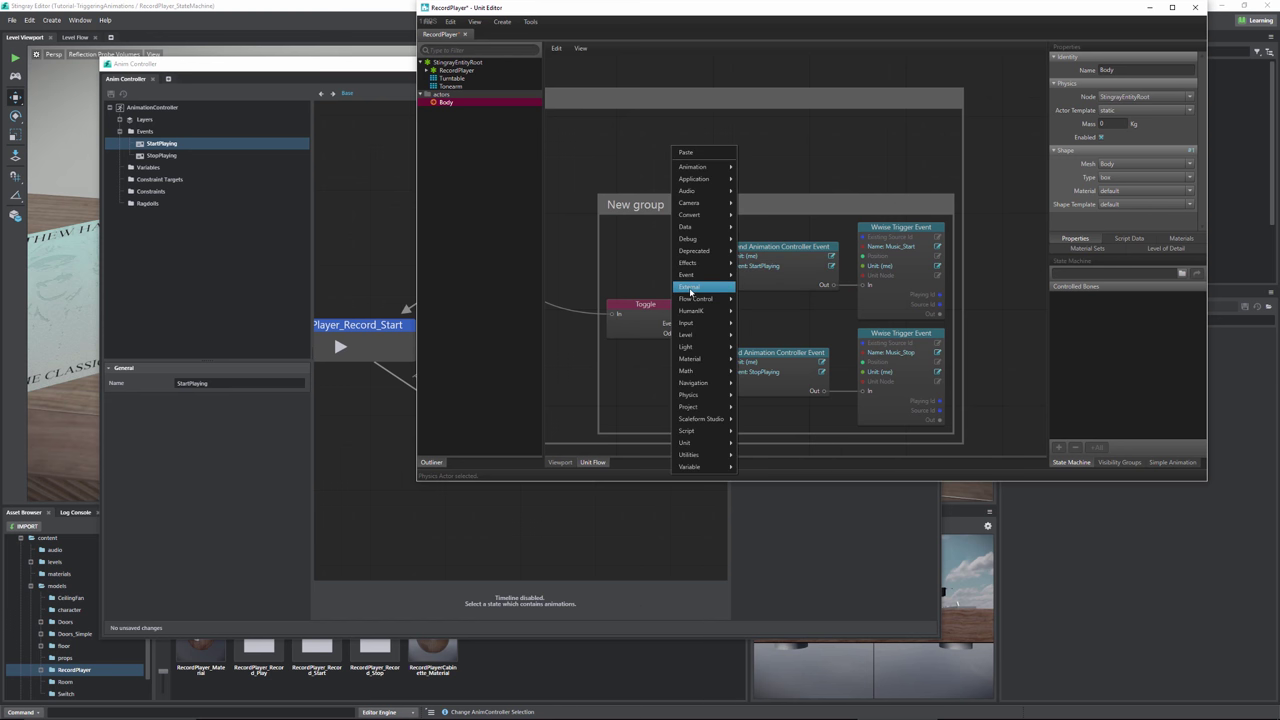
mouse_move(695, 287)
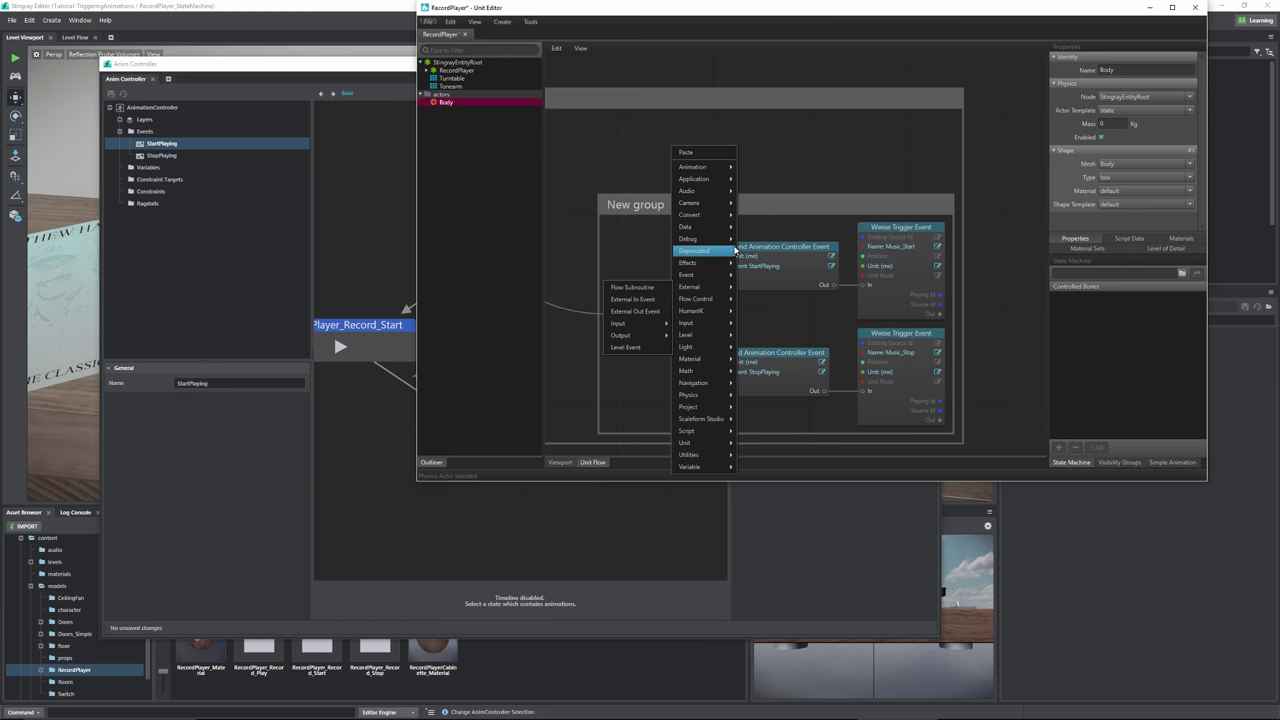
mouse_move(698, 184)
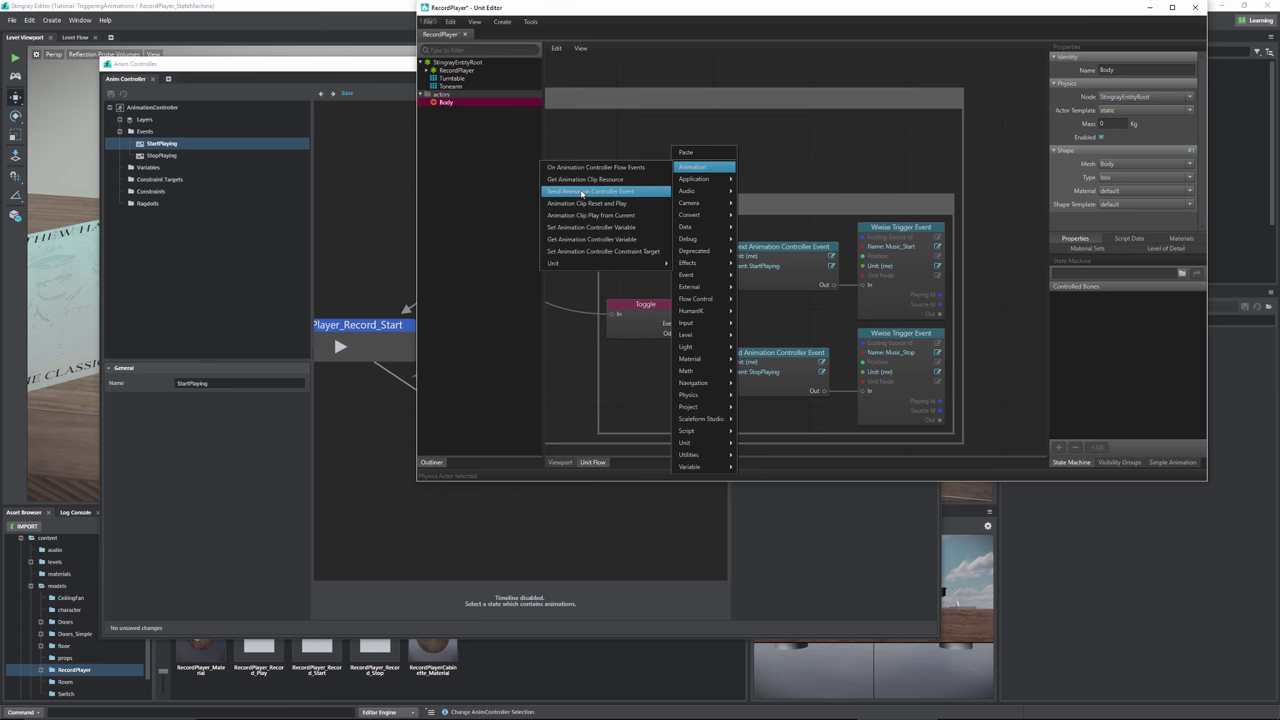
left_click(581, 192)
scroll(817, 209, "up", 5)
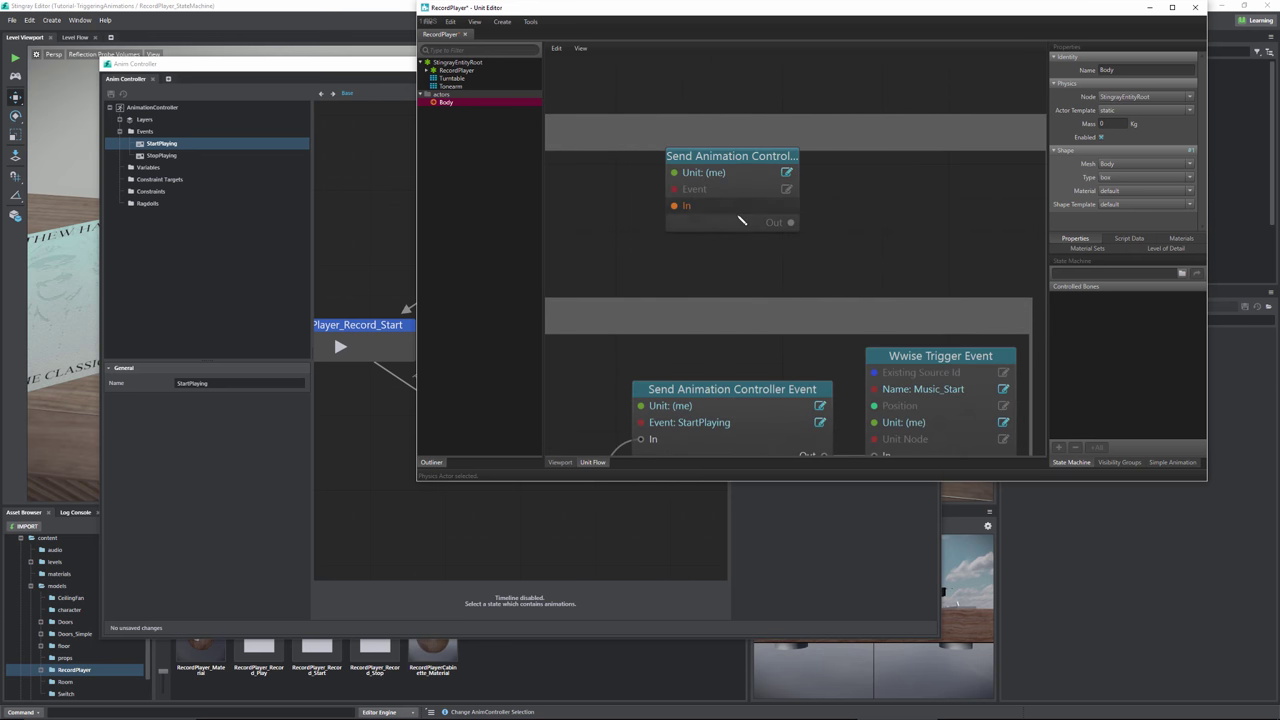
left_click(787, 189)
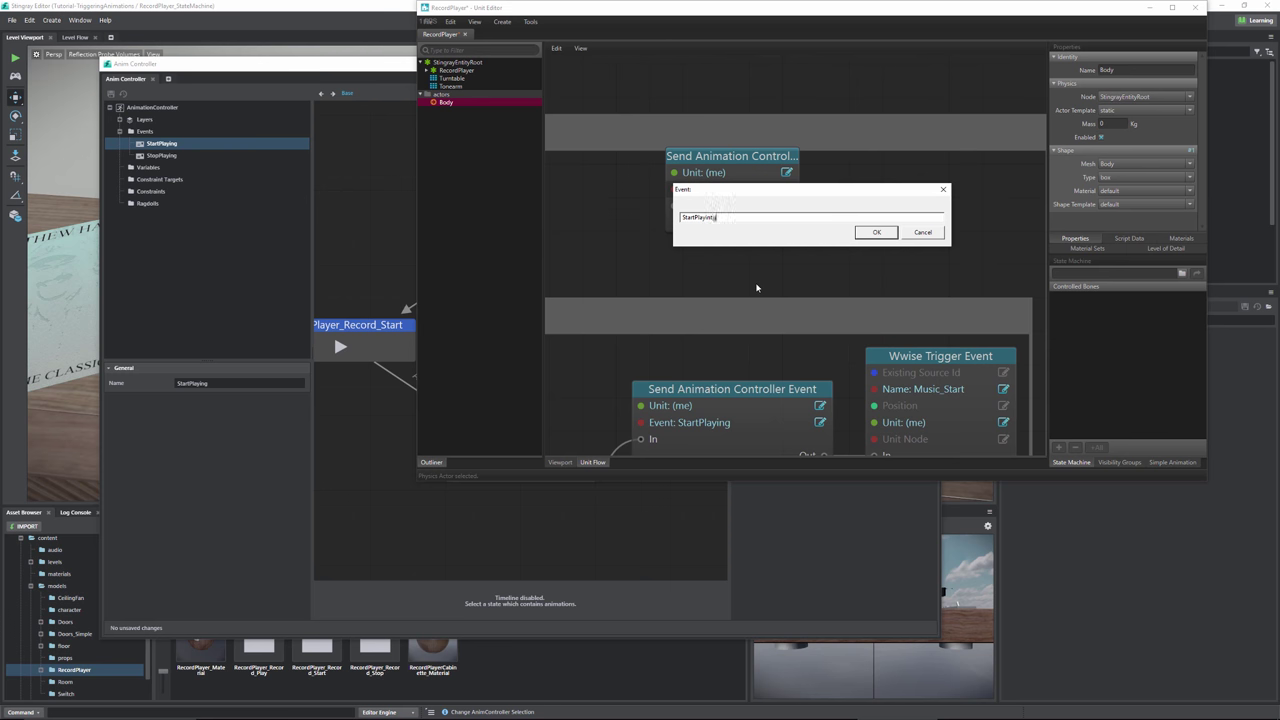
type("StartPlaying")
key("Return")
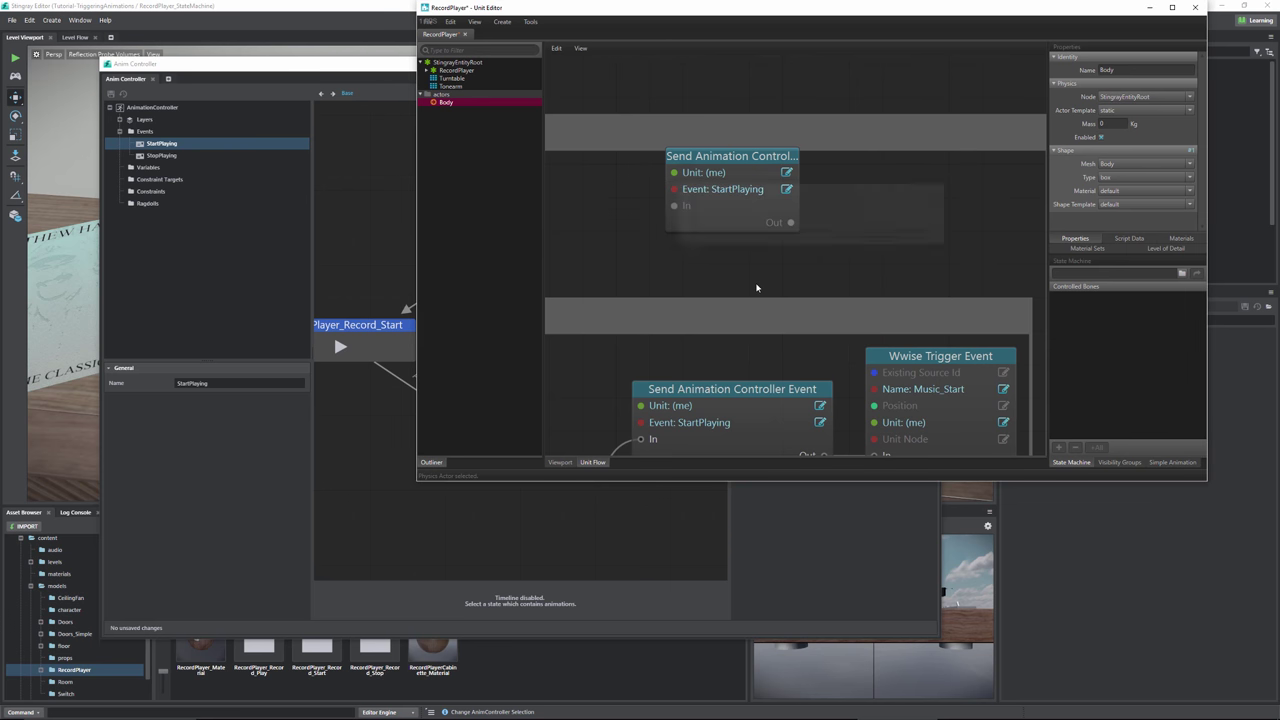
scroll(703, 286, "down", 3)
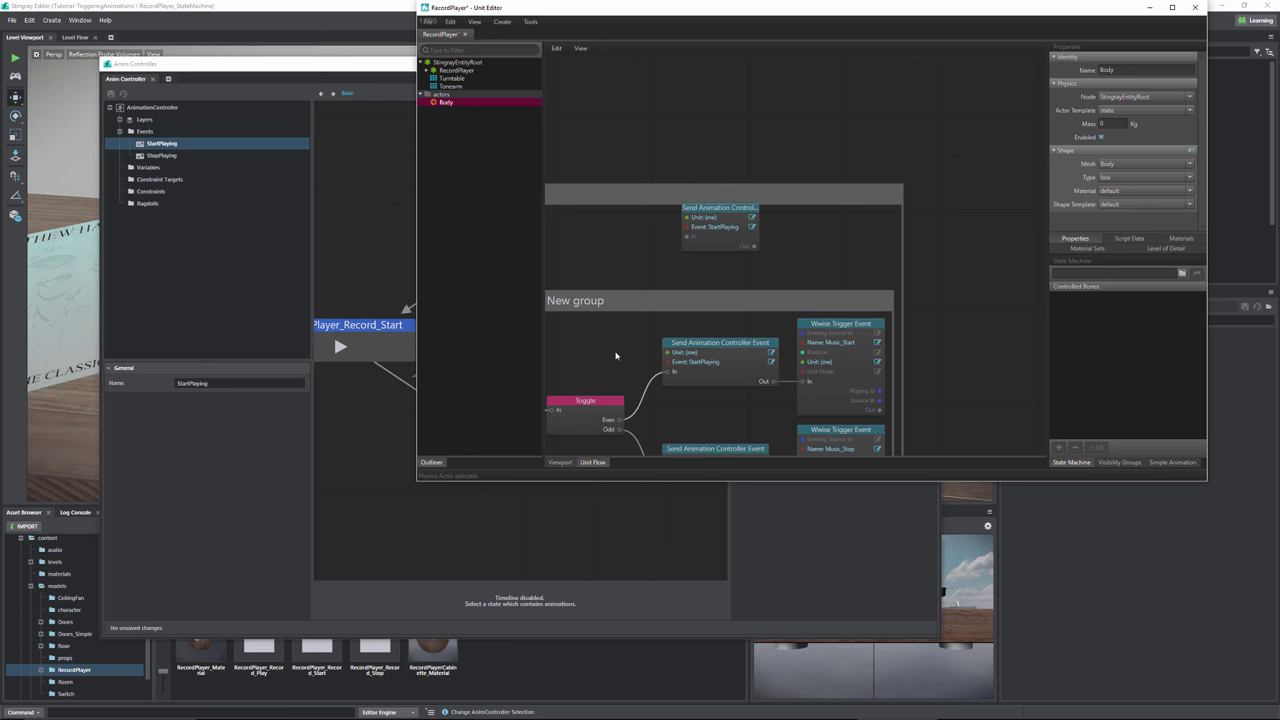
- Add a second Send Animation Controller Event node beside the StartPlaying example and set its event to StopPlaying
middle_click_drag(590, 338, 696, 303)
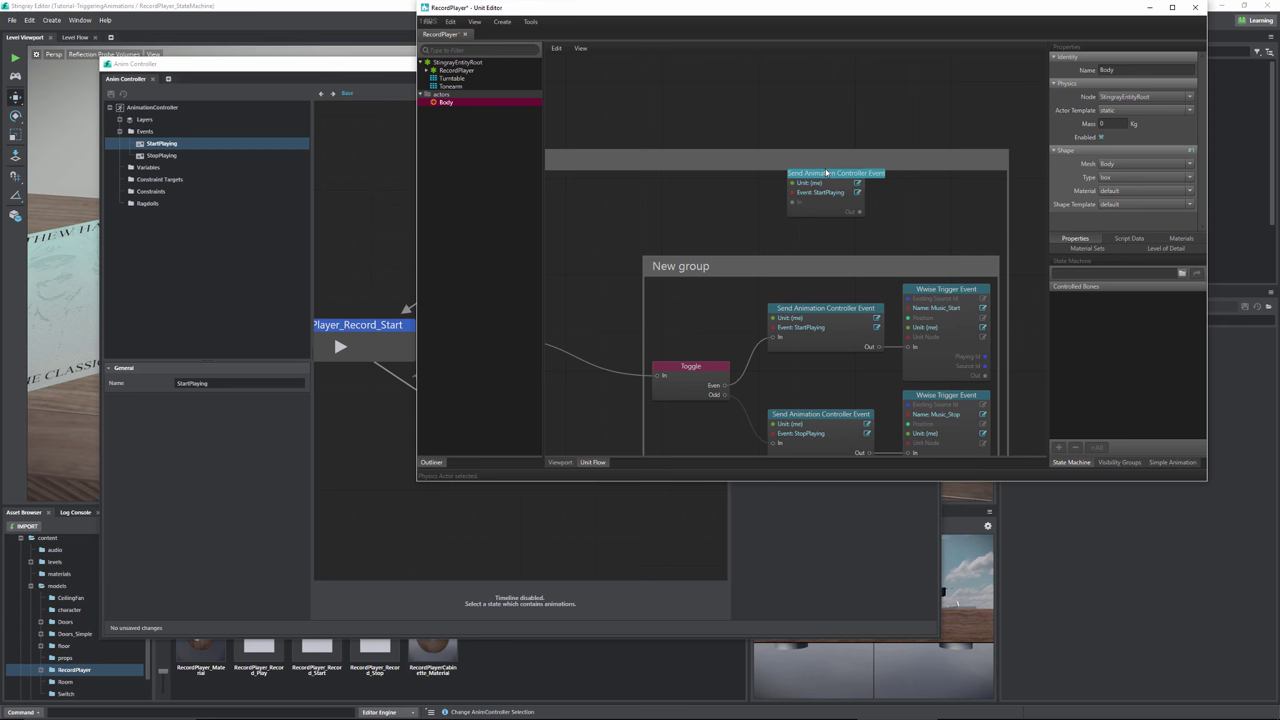
middle_click_drag(783, 286, 726, 176)
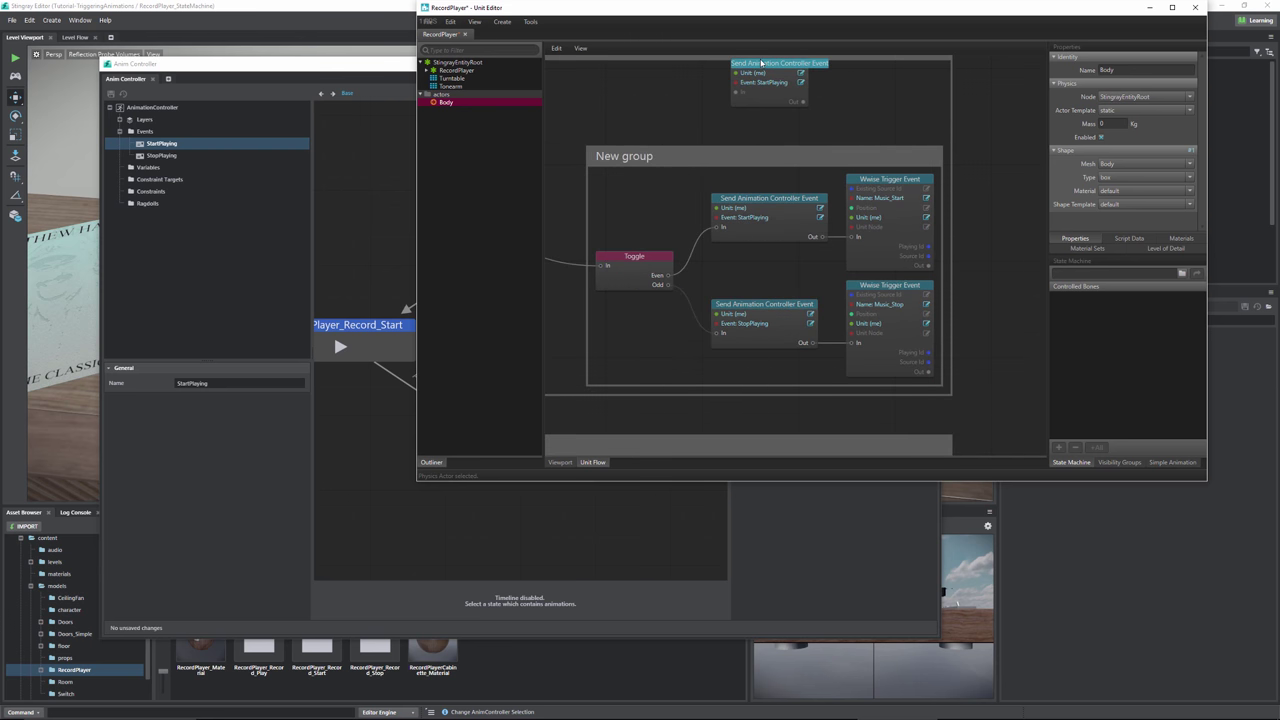
right_click(837, 104)
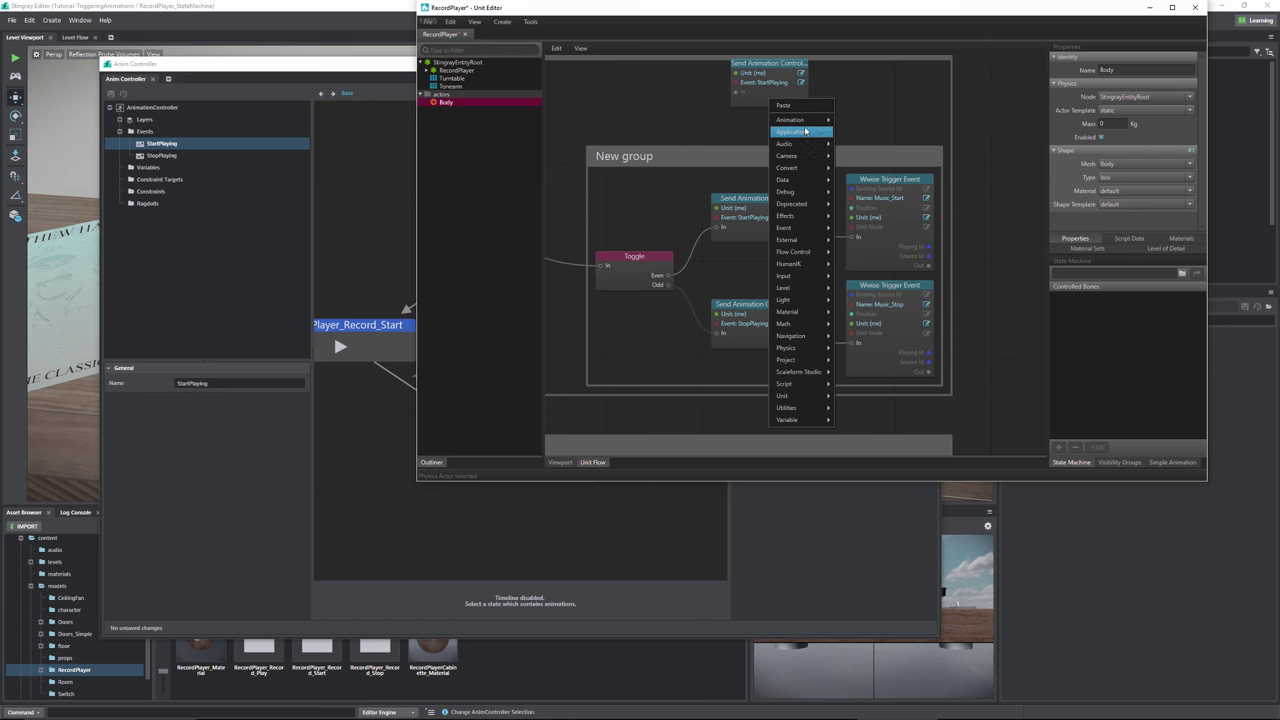
mouse_move(812, 120)
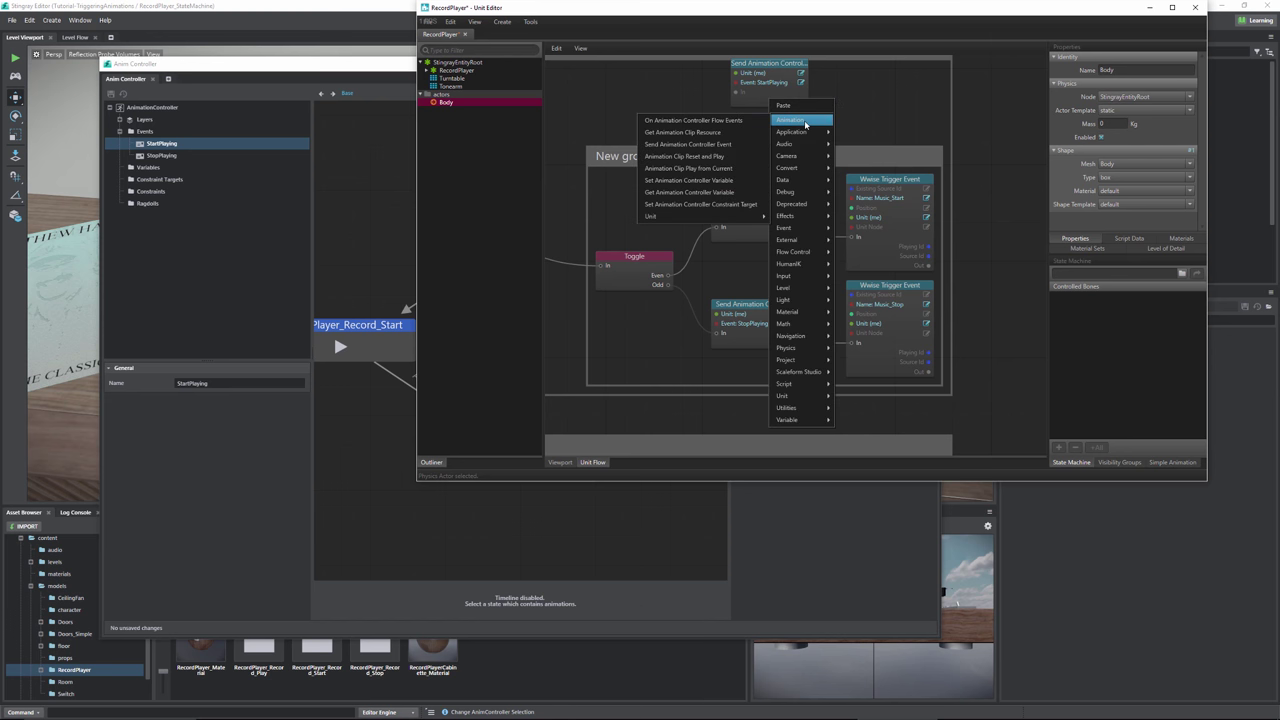
left_click(687, 144)
left_click(907, 85)
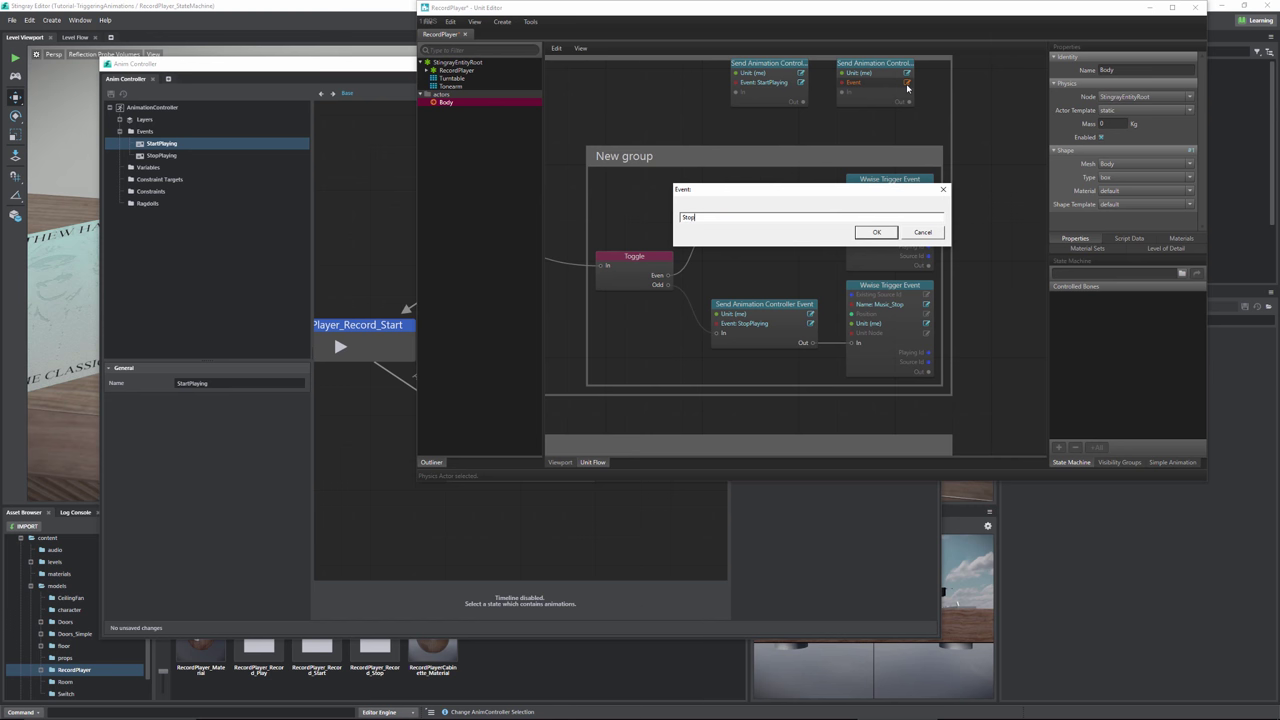
type("StopPlaying")
key("Return")
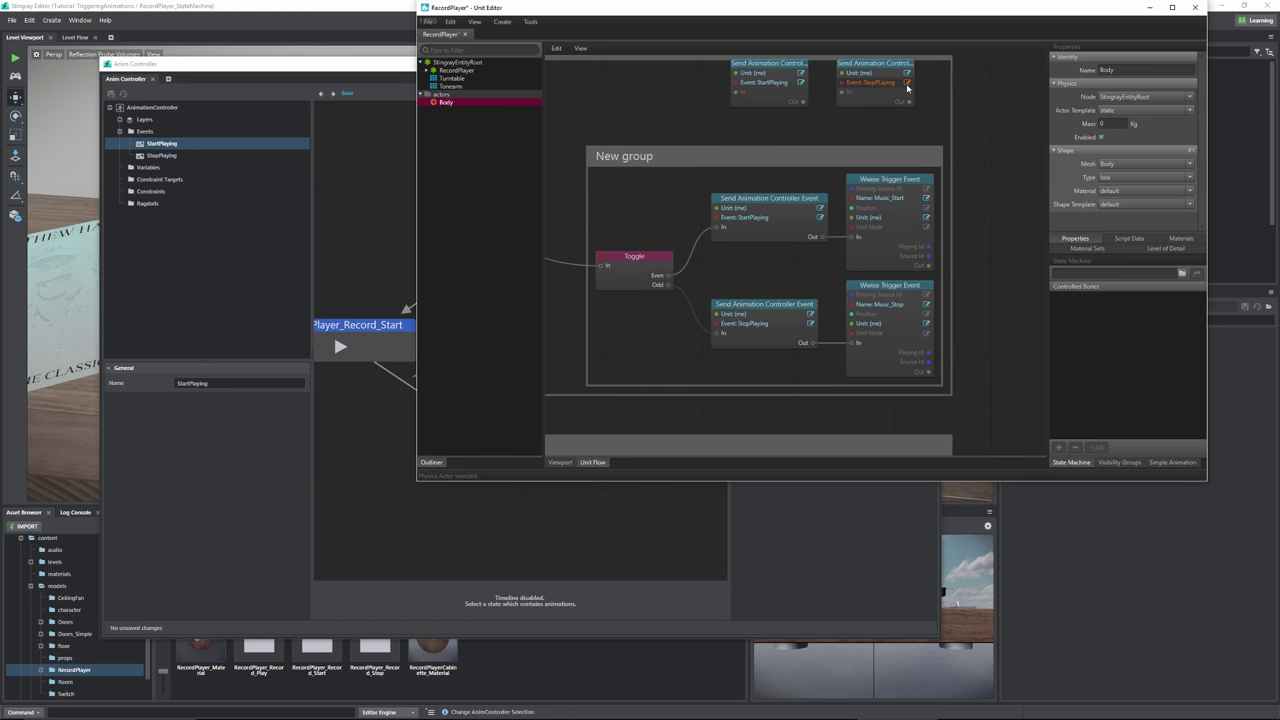
- Stack the StopPlaying example node beneath the StartPlaying one and widen the StartPlaying node
middle_click_drag(688, 248, 653, 455)
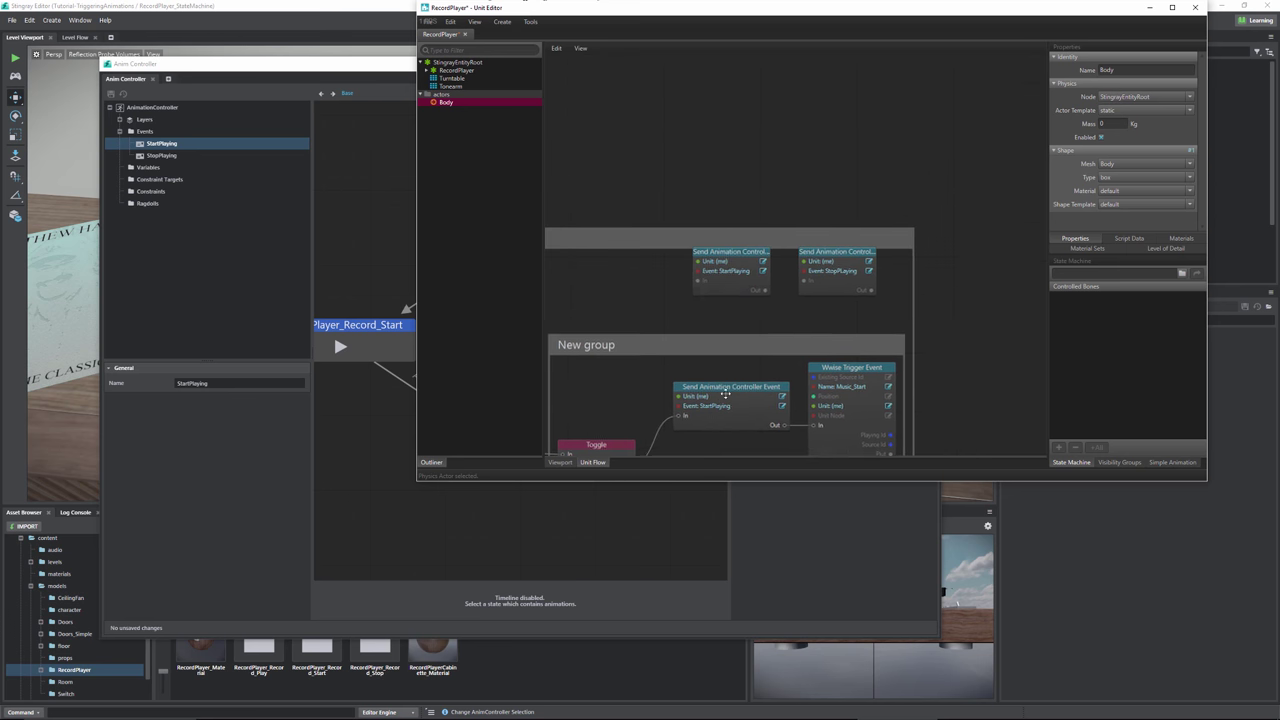
left_click_drag(730, 281, 720, 233)
left_click(818, 276)
left_click_drag(818, 276, 703, 282)
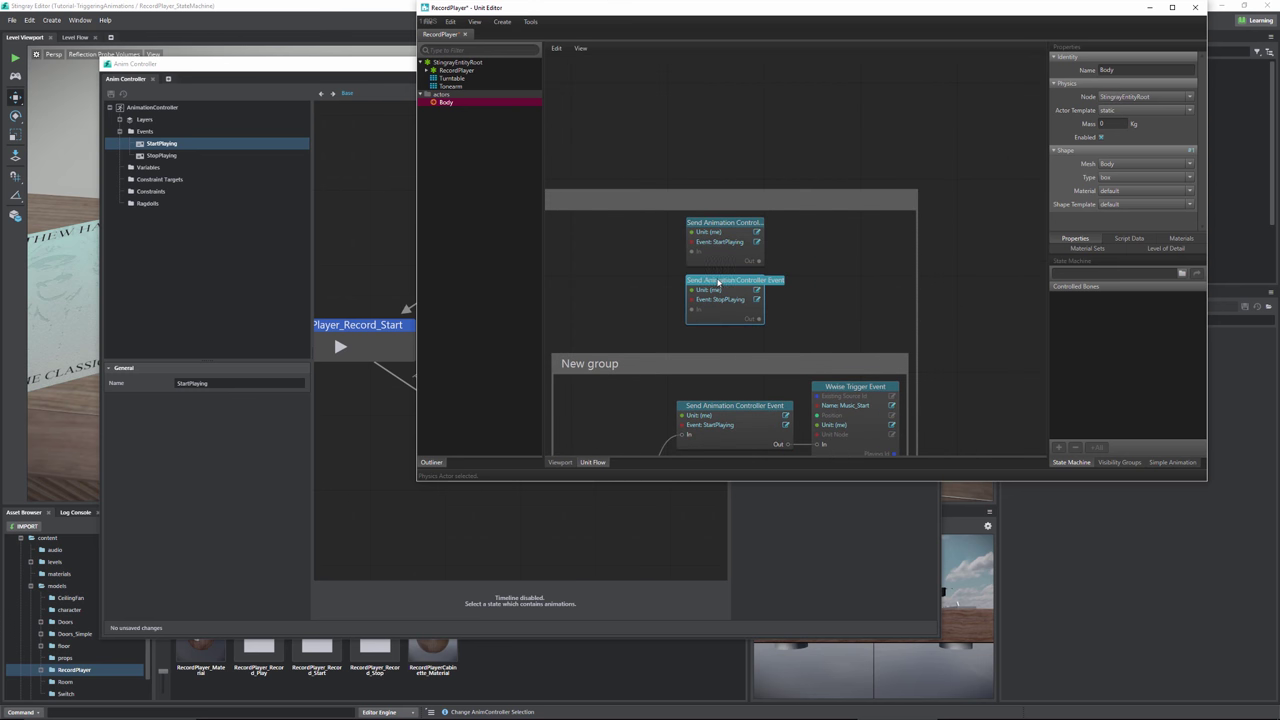
left_click_drag(766, 229, 809, 224)
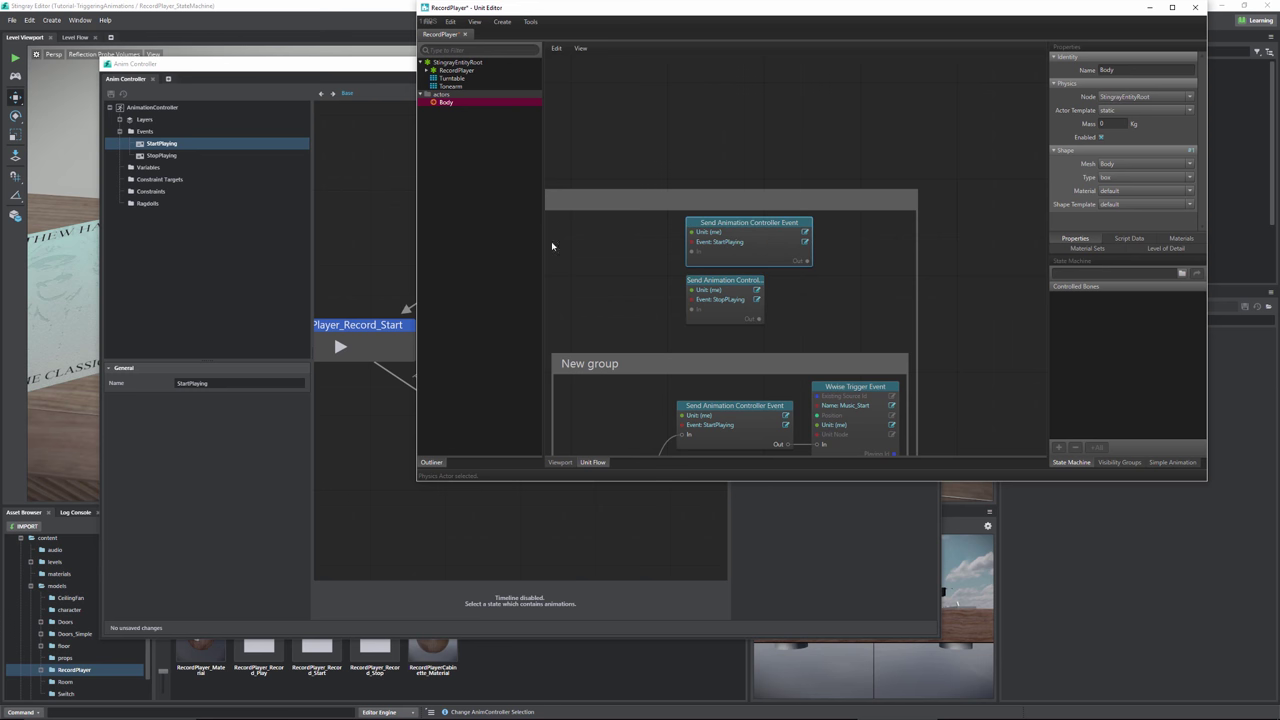
- Trigger StartPlaying in the Anim Controller preview, then close that window and return to the RecordPlayer unit flow
left_click(356, 70)
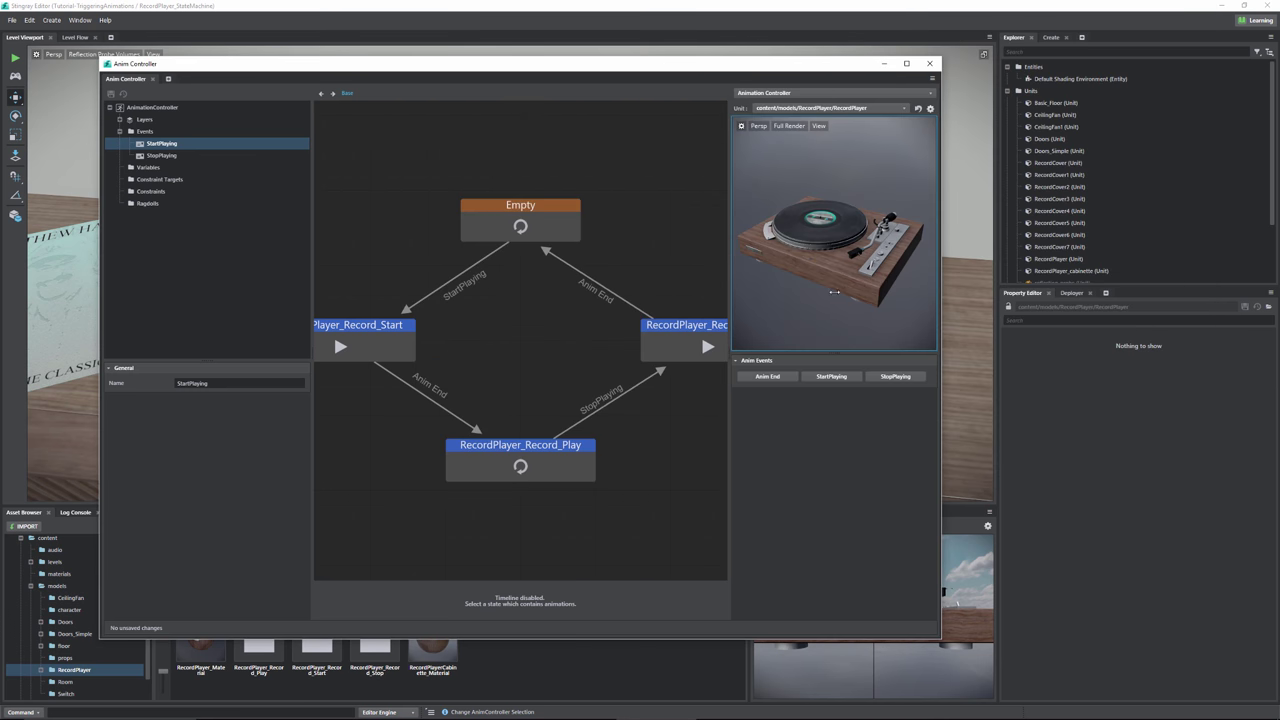
left_click(829, 378)
left_click(930, 64)
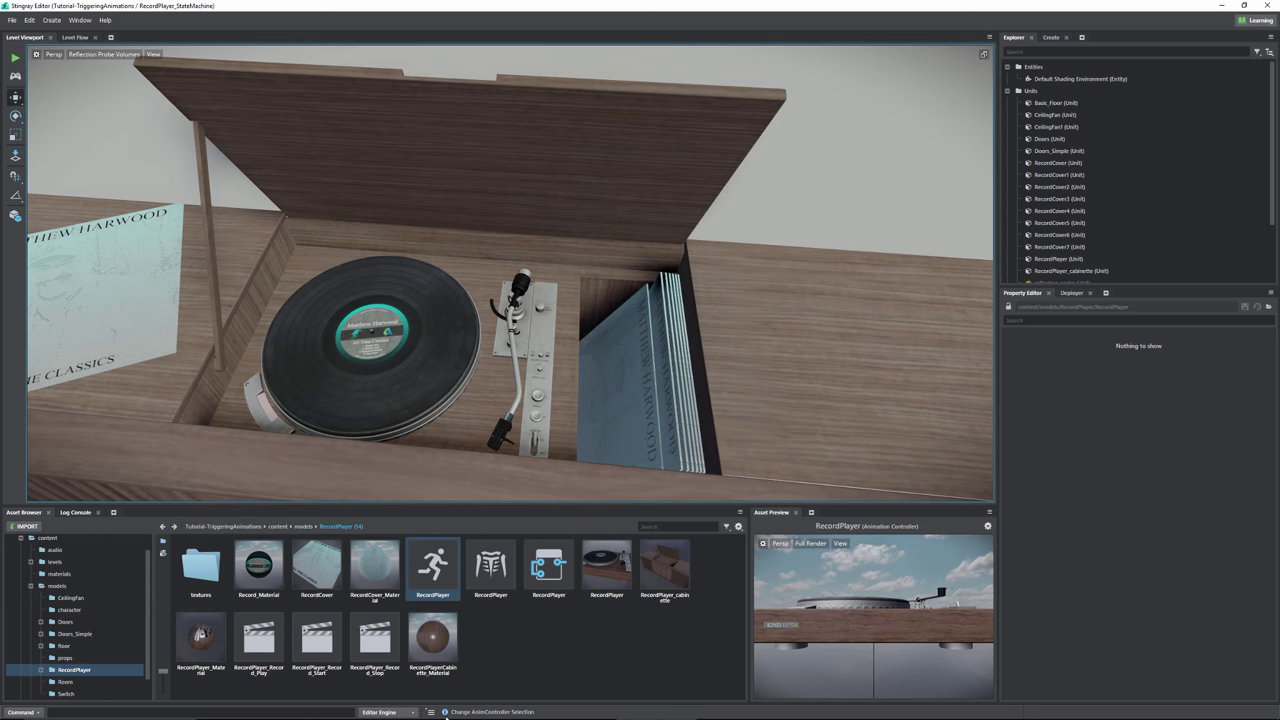
left_click(657, 711)
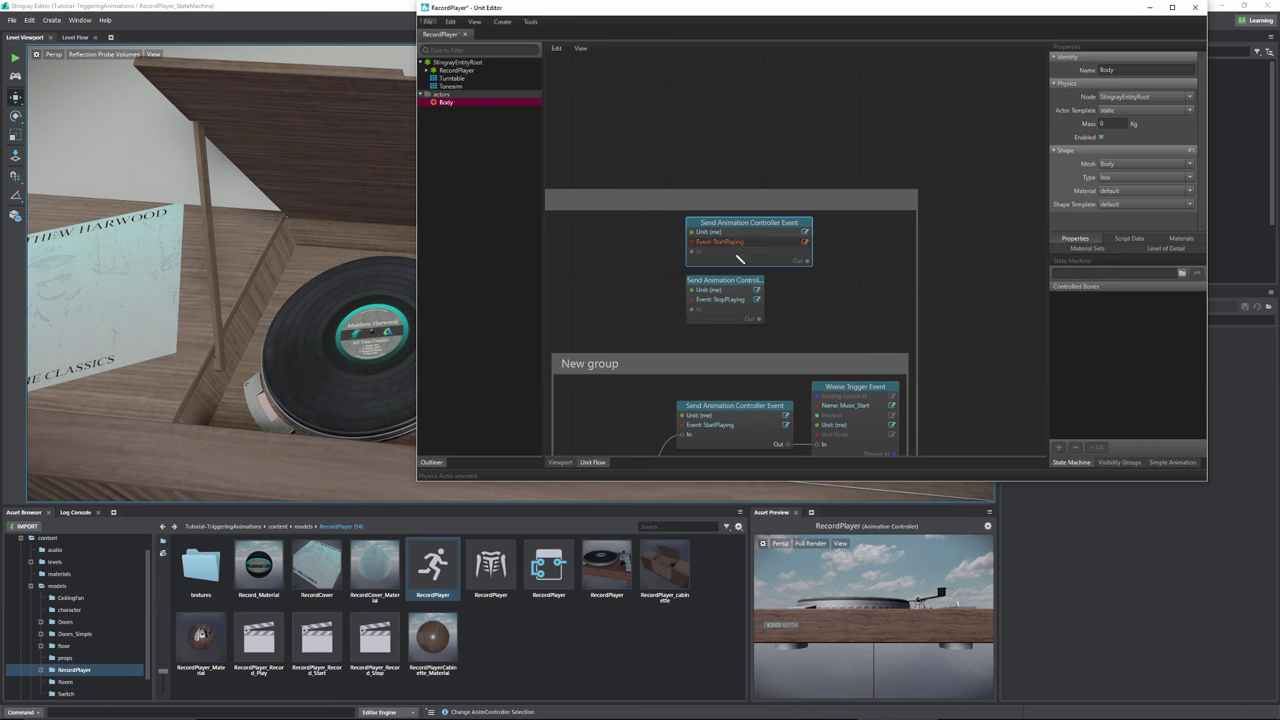
- Delete the two example Send Animation Controller Event nodes above the New group
scroll(781, 250, "down", 3)
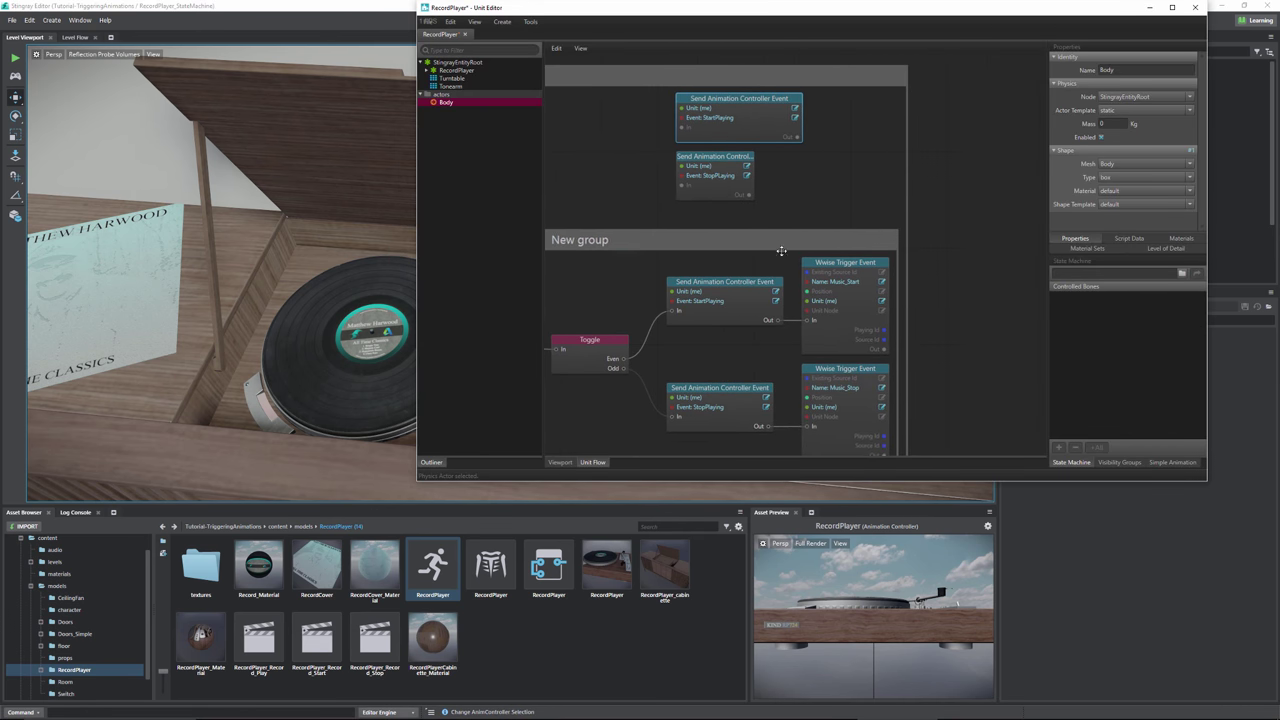
middle_click_drag(781, 250, 821, 262)
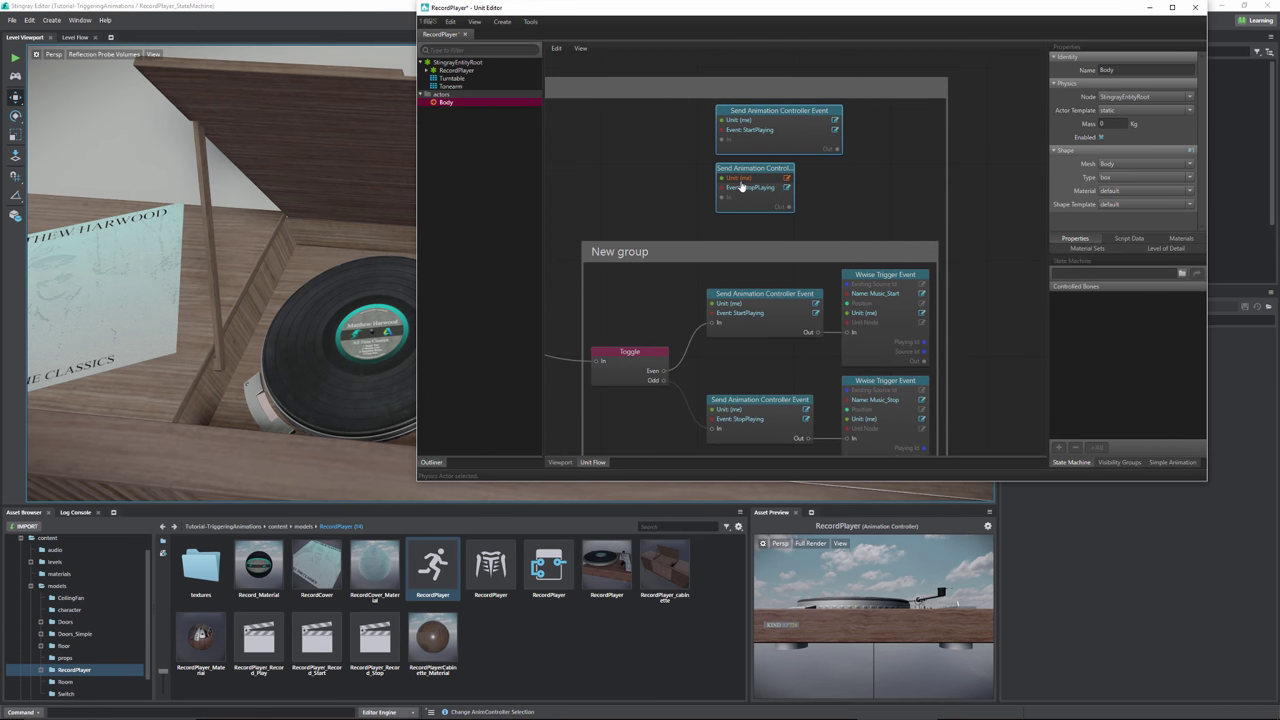
key("Delete")
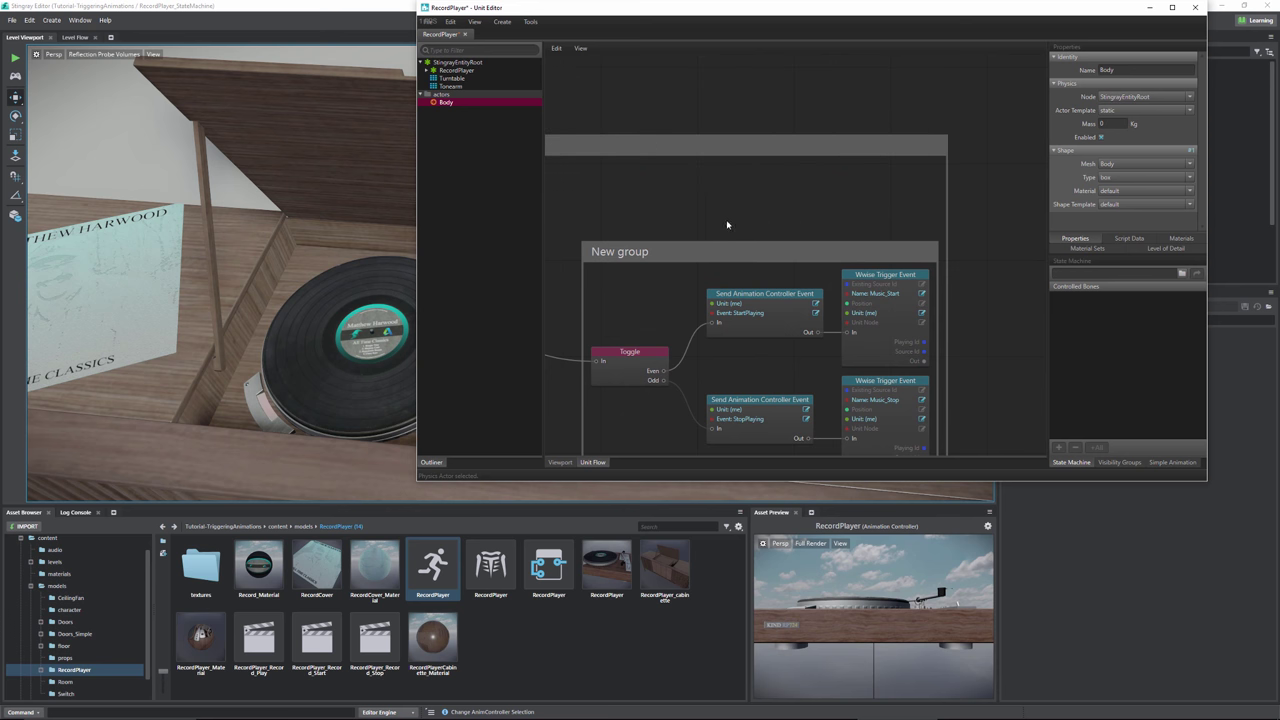
- Examine how the StartPlaying and StopPlaying nodes lead to the Music_Start and Music_Stop Wwise Trigger Event nodes
middle_click_drag(727, 225, 783, 126)
middle_click_drag(870, 285, 706, 239)
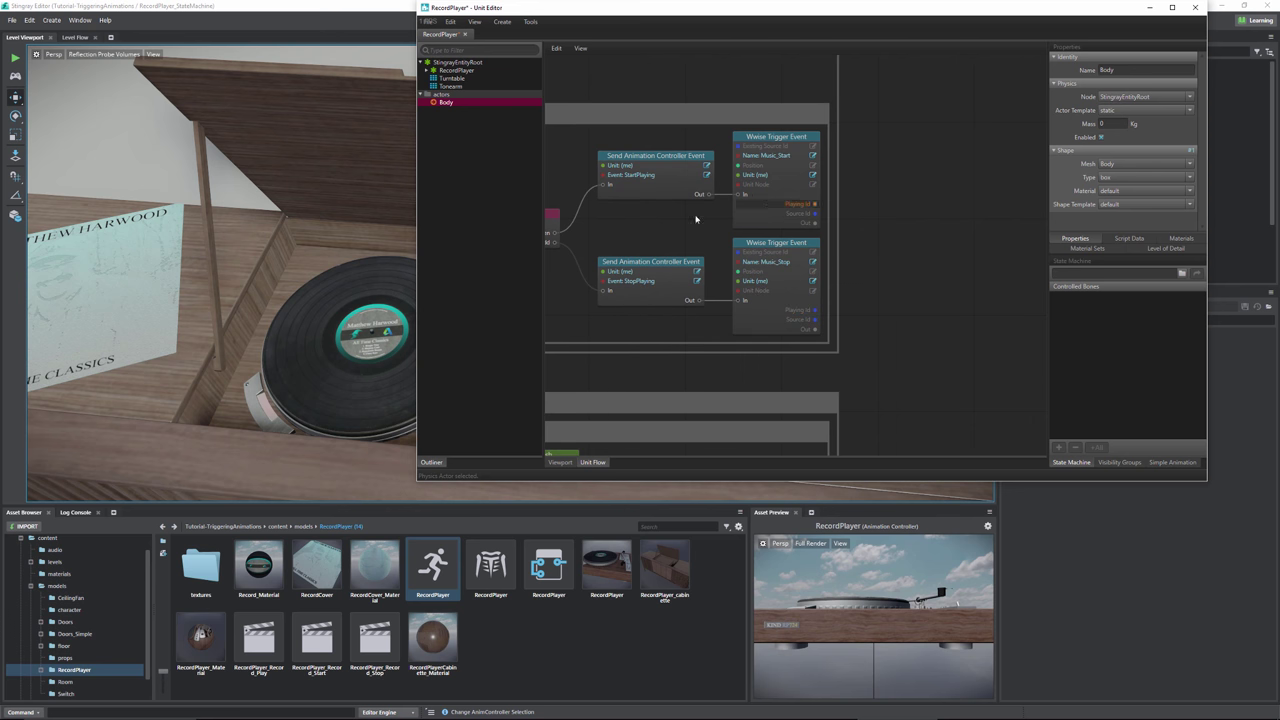
middle_click_drag(694, 214, 727, 235)
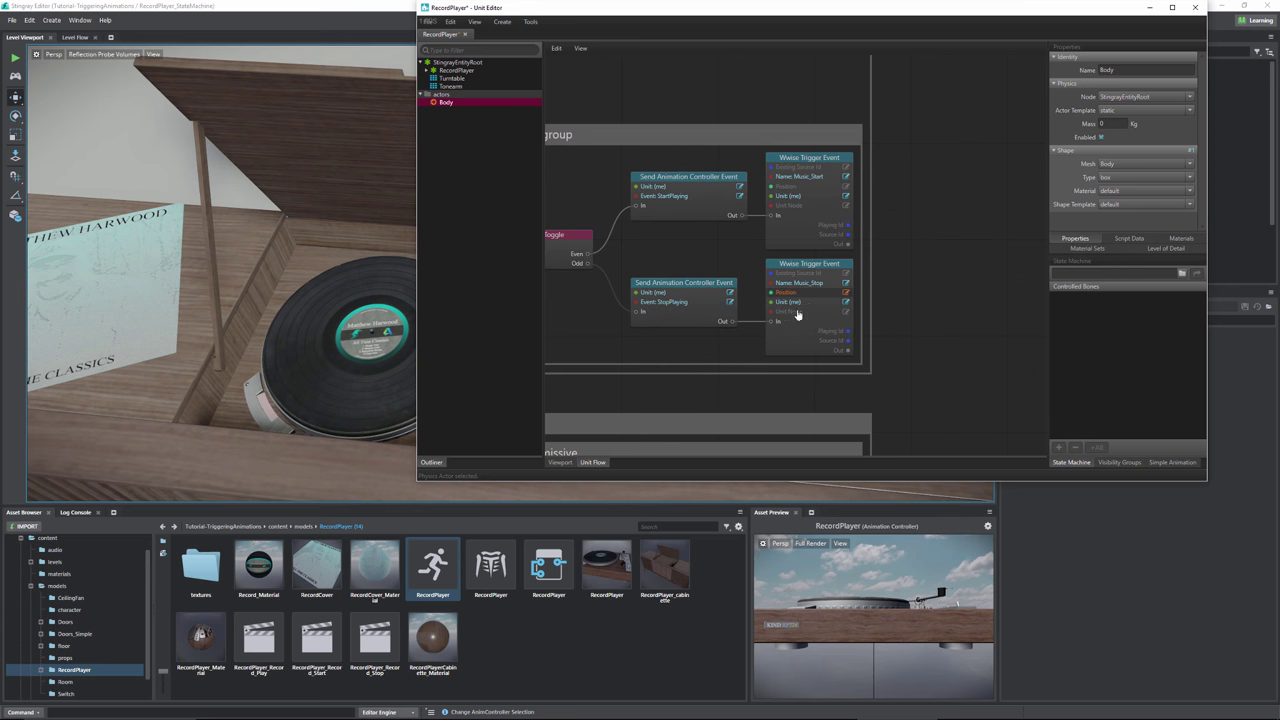
middle_click_drag(719, 301, 762, 342)
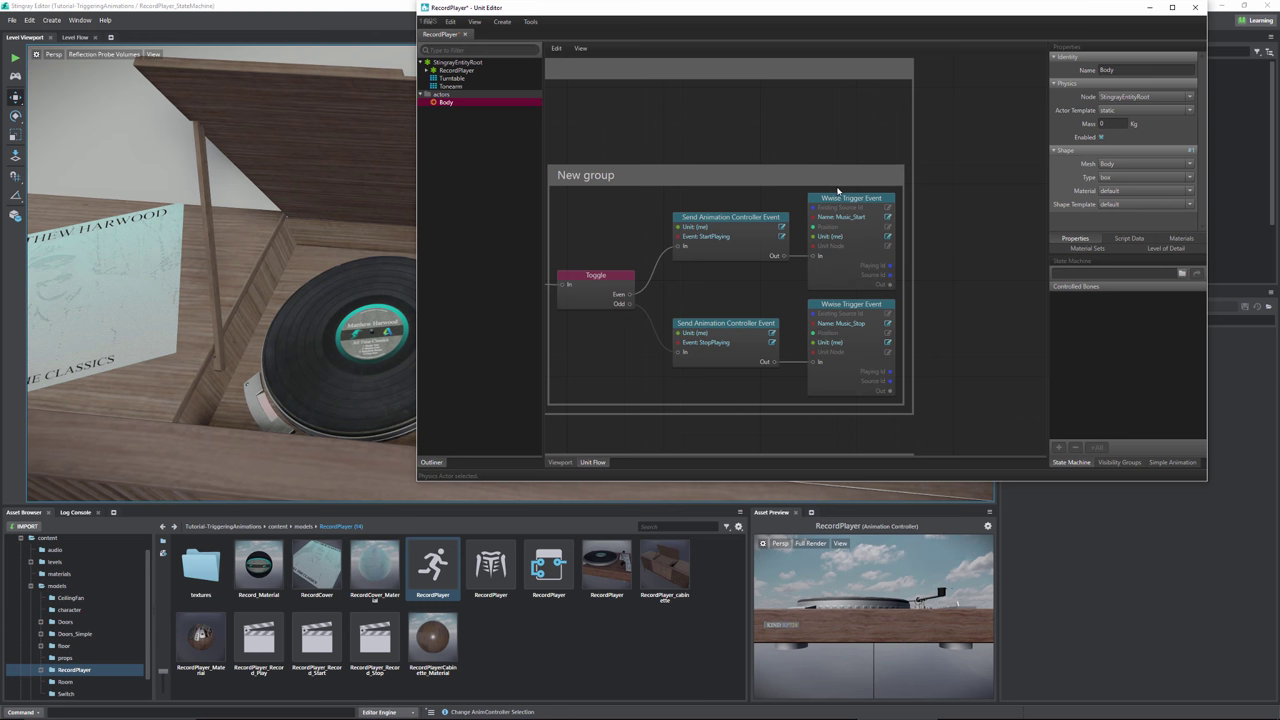
left_click_drag(838, 197, 848, 383)
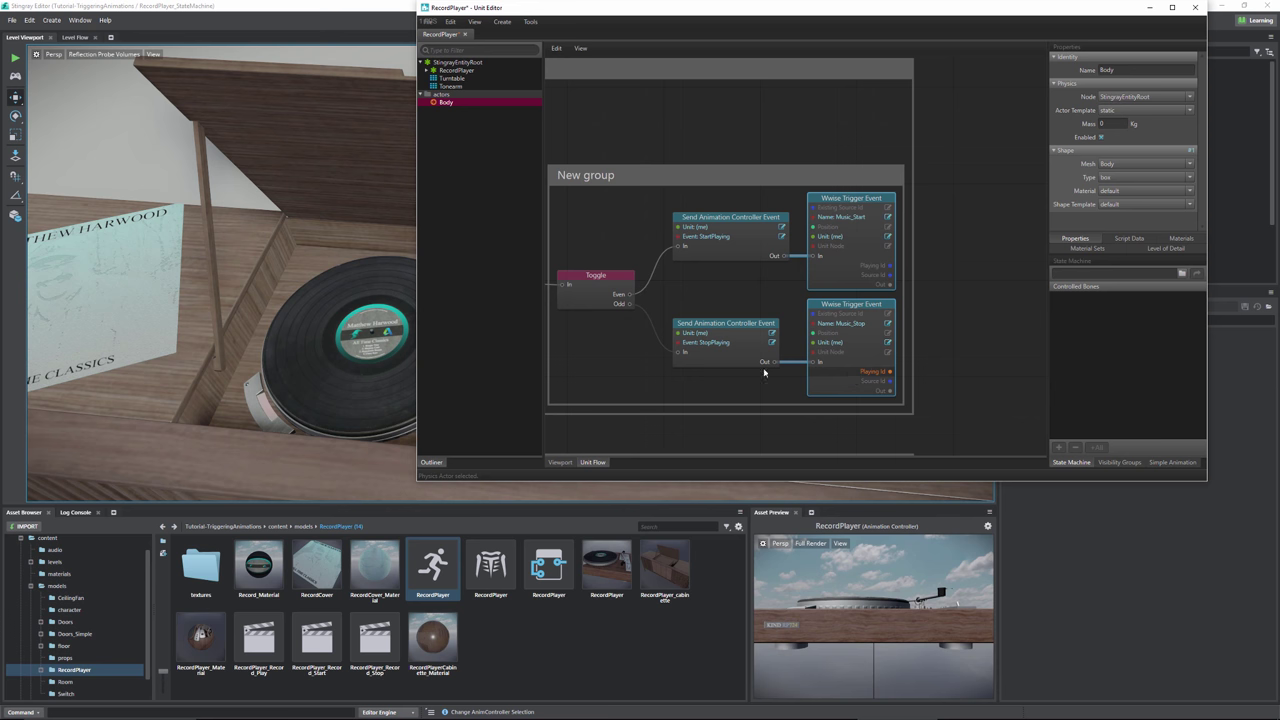
middle_click_drag(631, 368, 690, 361)
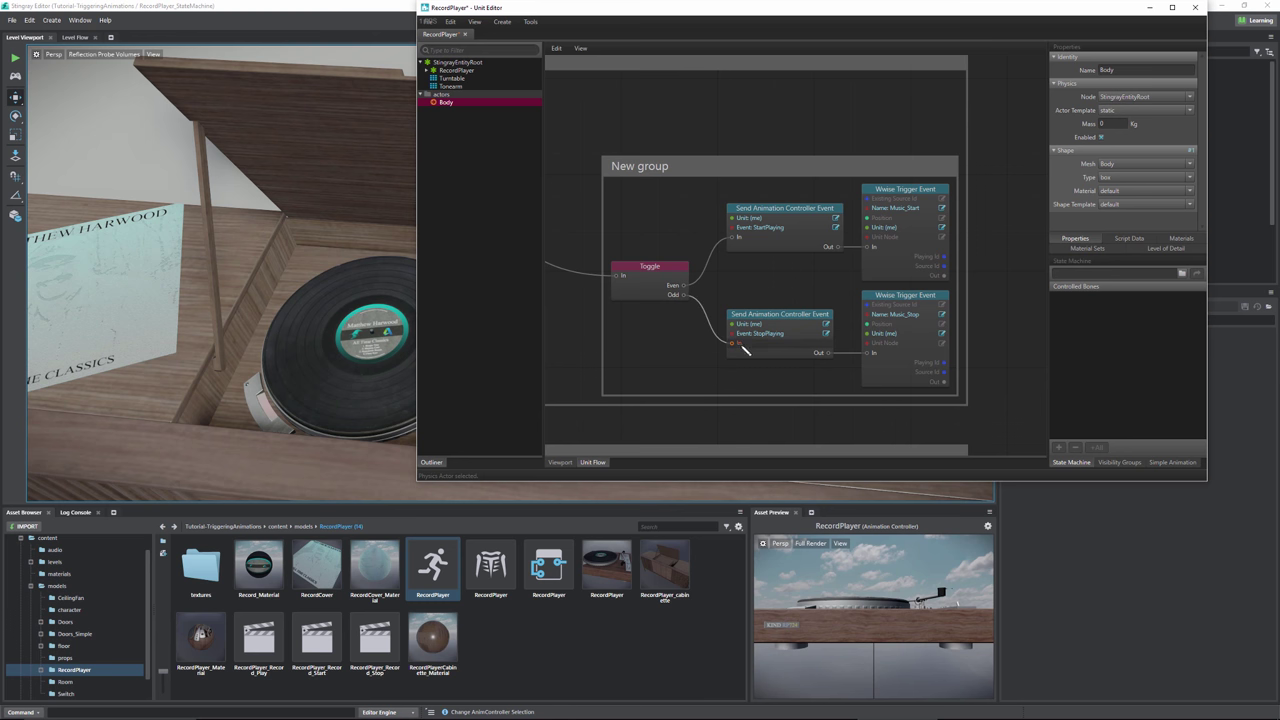
- Try linking the Toggle's Odd output directly to the Music_Stop Wwise Trigger Event and remove that link again
left_click_drag(667, 290, 866, 352)
left_click(840, 366)
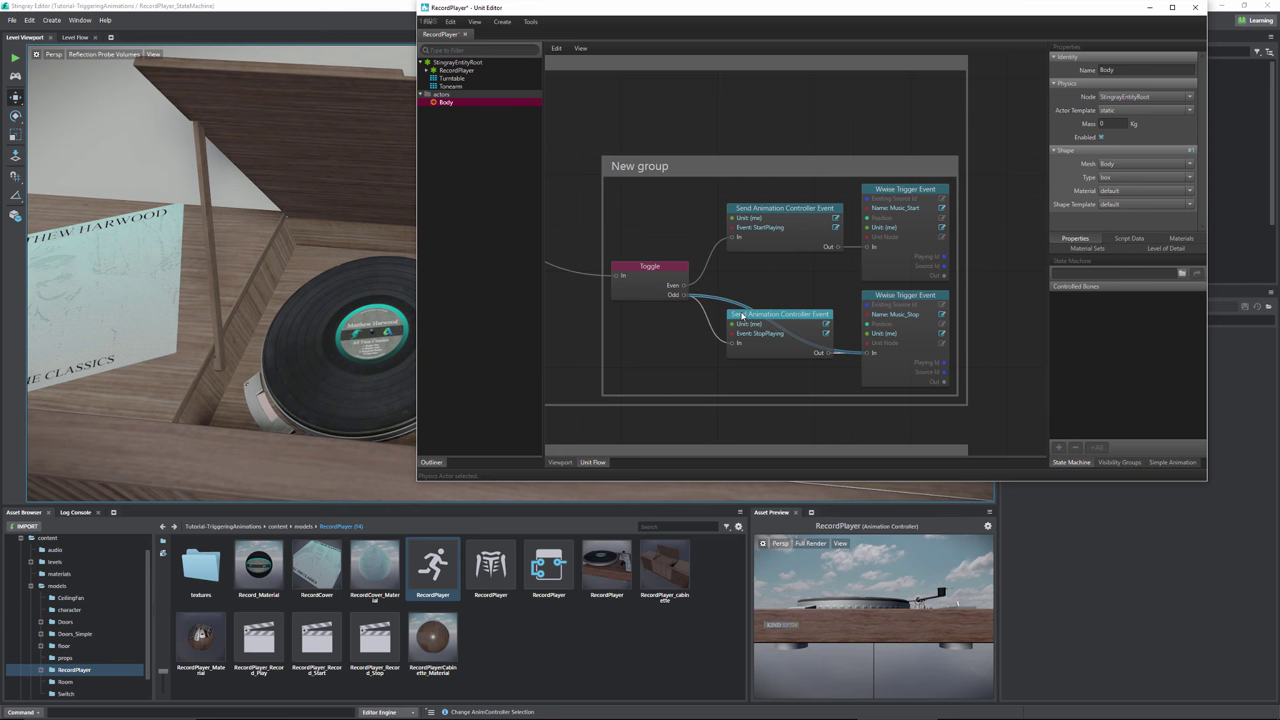
left_click_drag(866, 352, 826, 354)
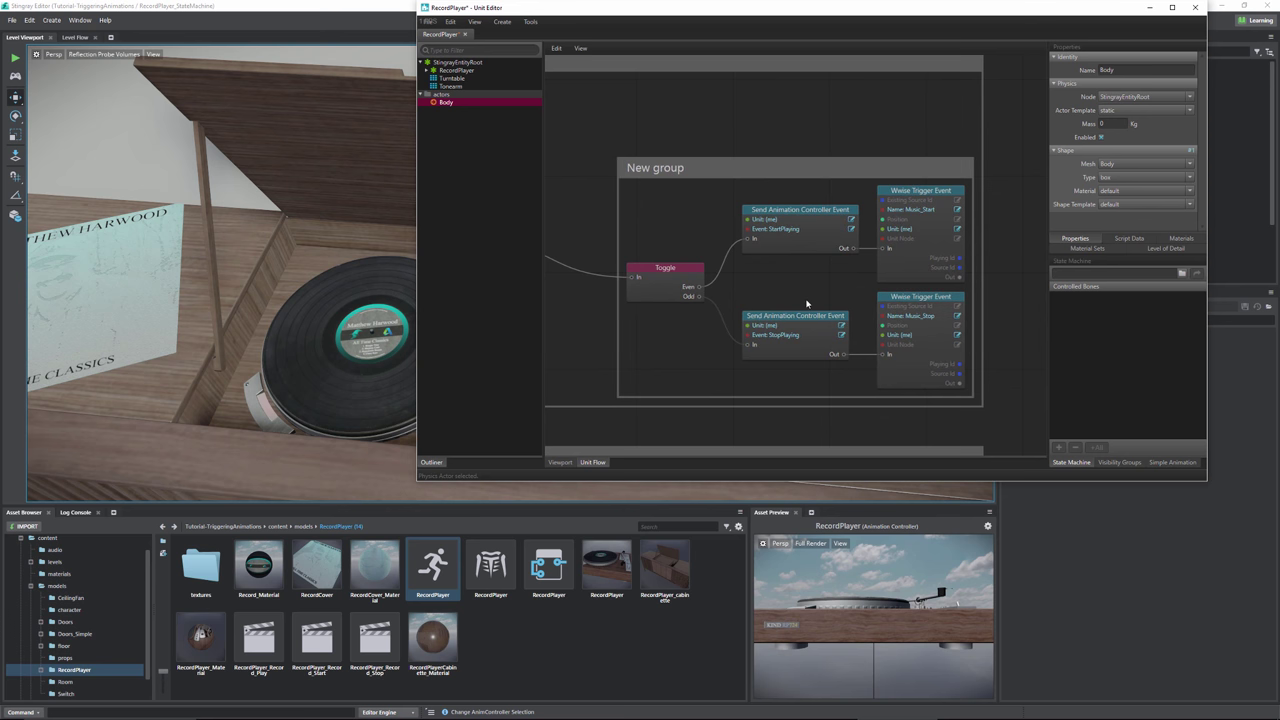
- Review the overall unit flow, examining the RayCast group and the TurntableLight group with its increase and decrease sections
scroll(807, 303, "down", 5)
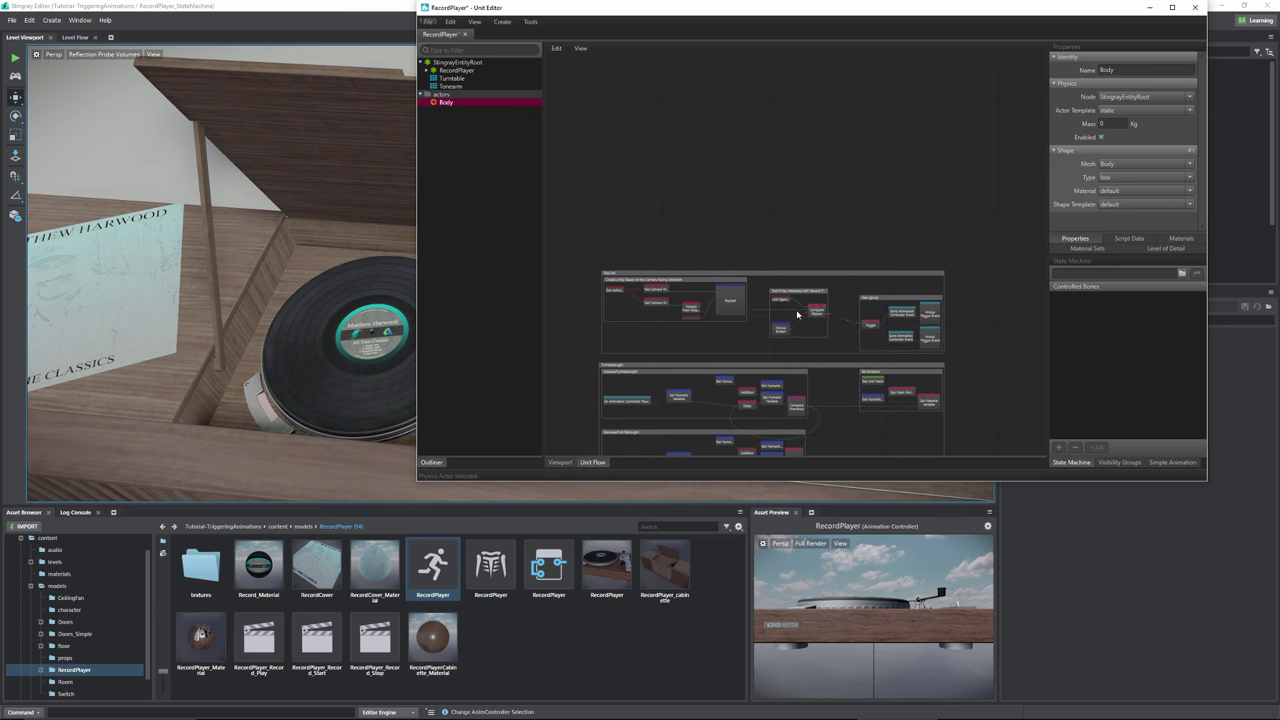
scroll(730, 285, "up", 3)
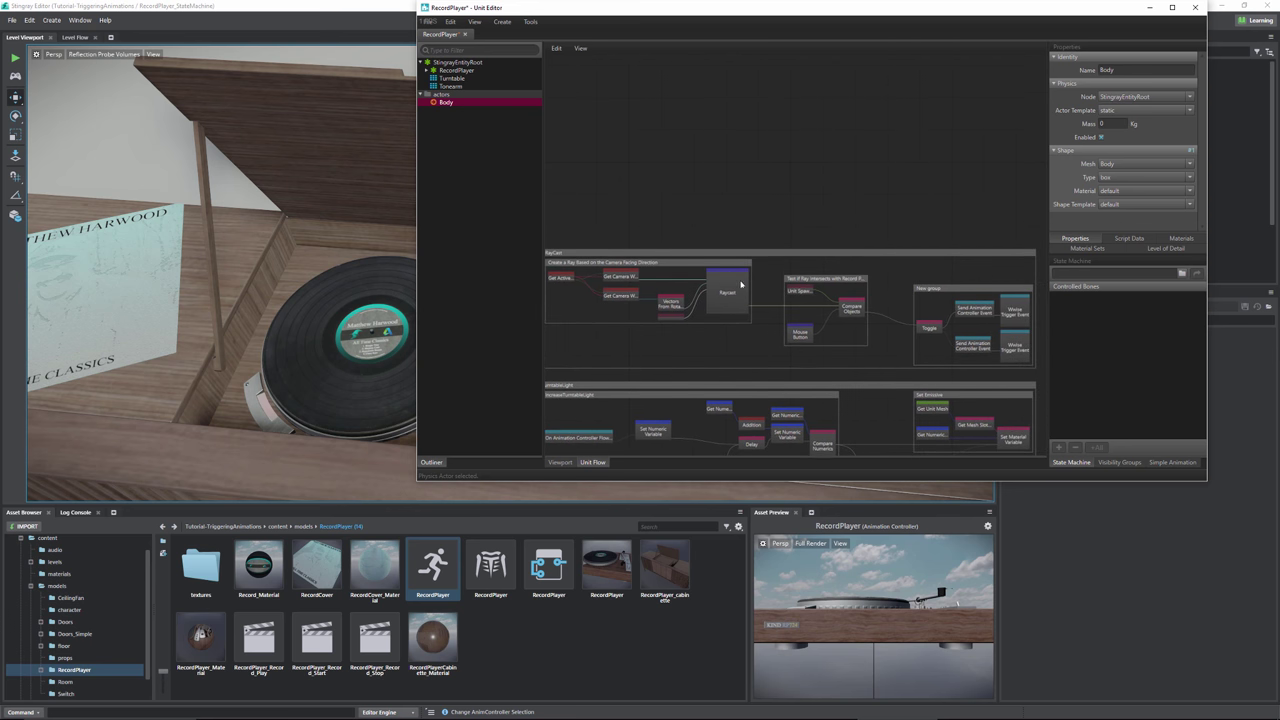
middle_click_drag(660, 160, 684, 40)
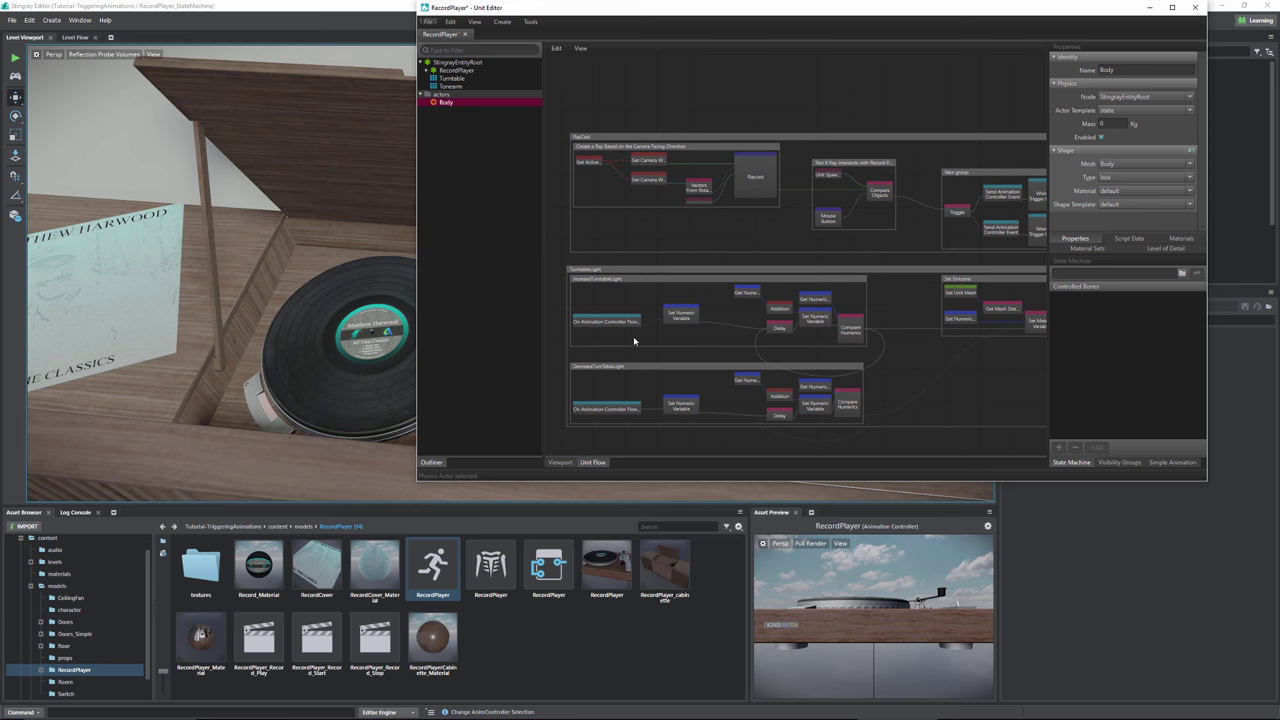
scroll(633, 341, "up", 5)
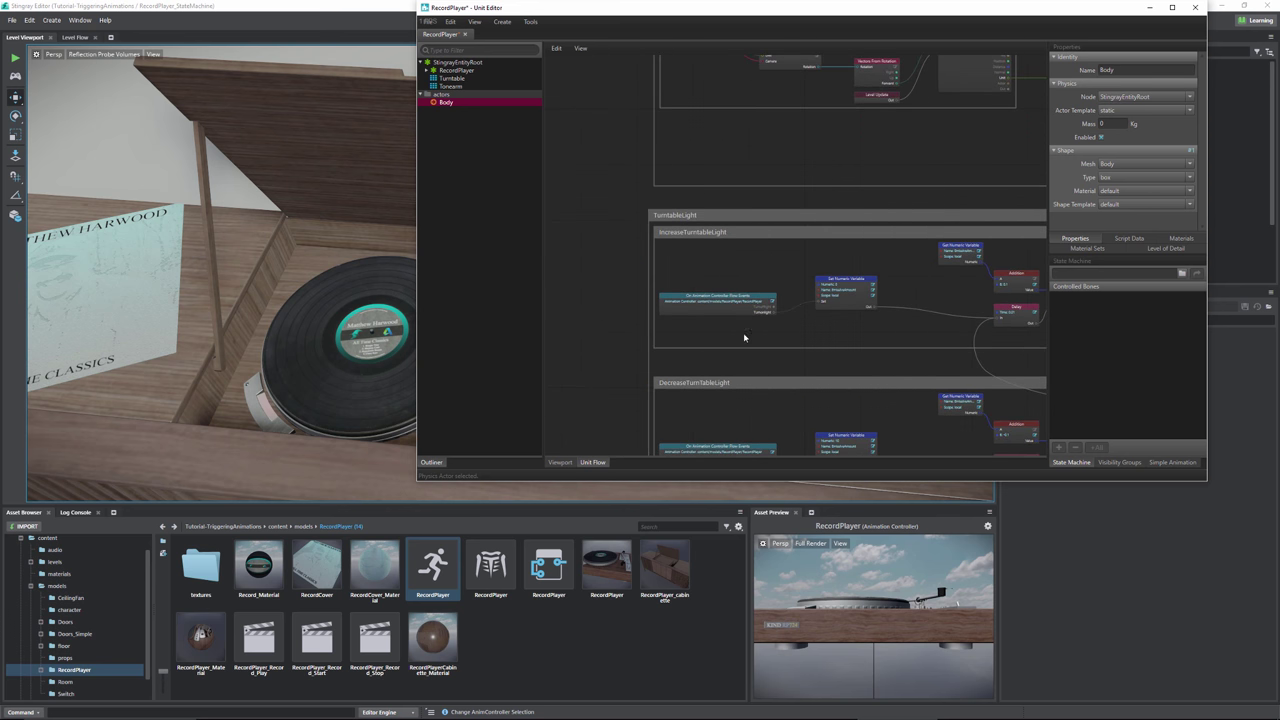
scroll(744, 337, "up", 3)
scroll(763, 329, "down", 6)
middle_click_drag(820, 262, 608, 427)
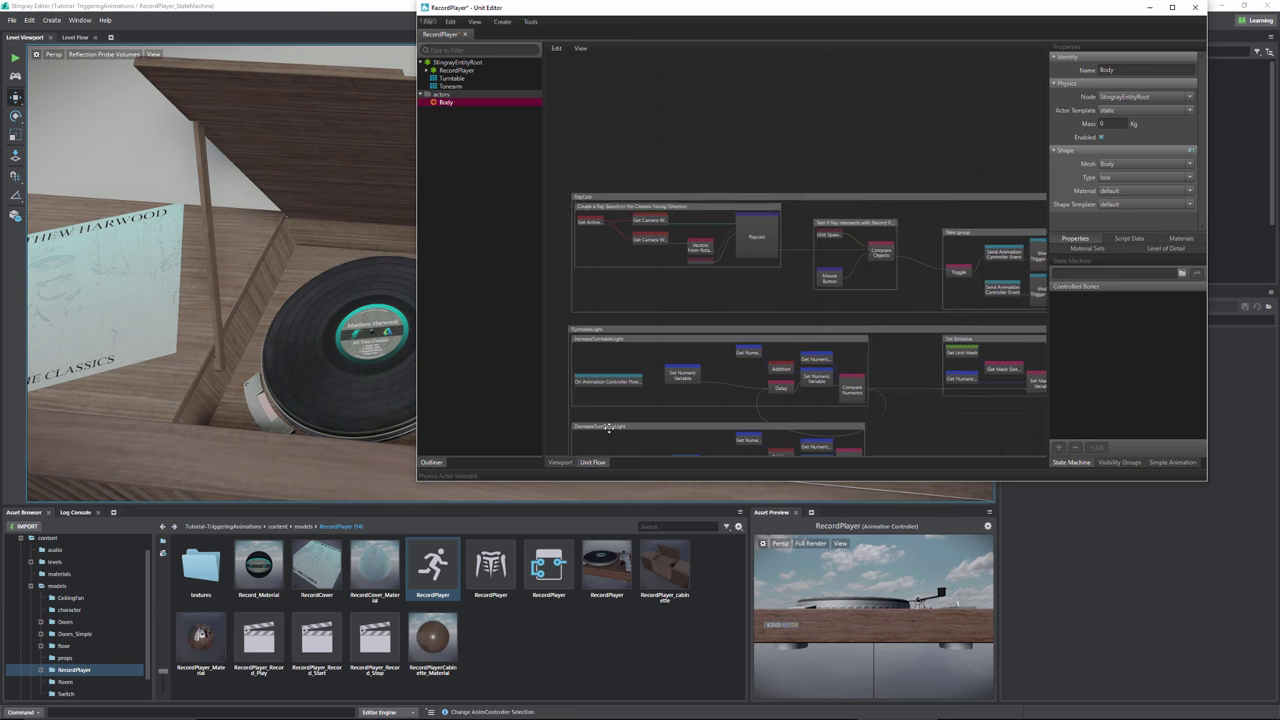
scroll(608, 427, "down", 2)
scroll(833, 270, "up", 2)
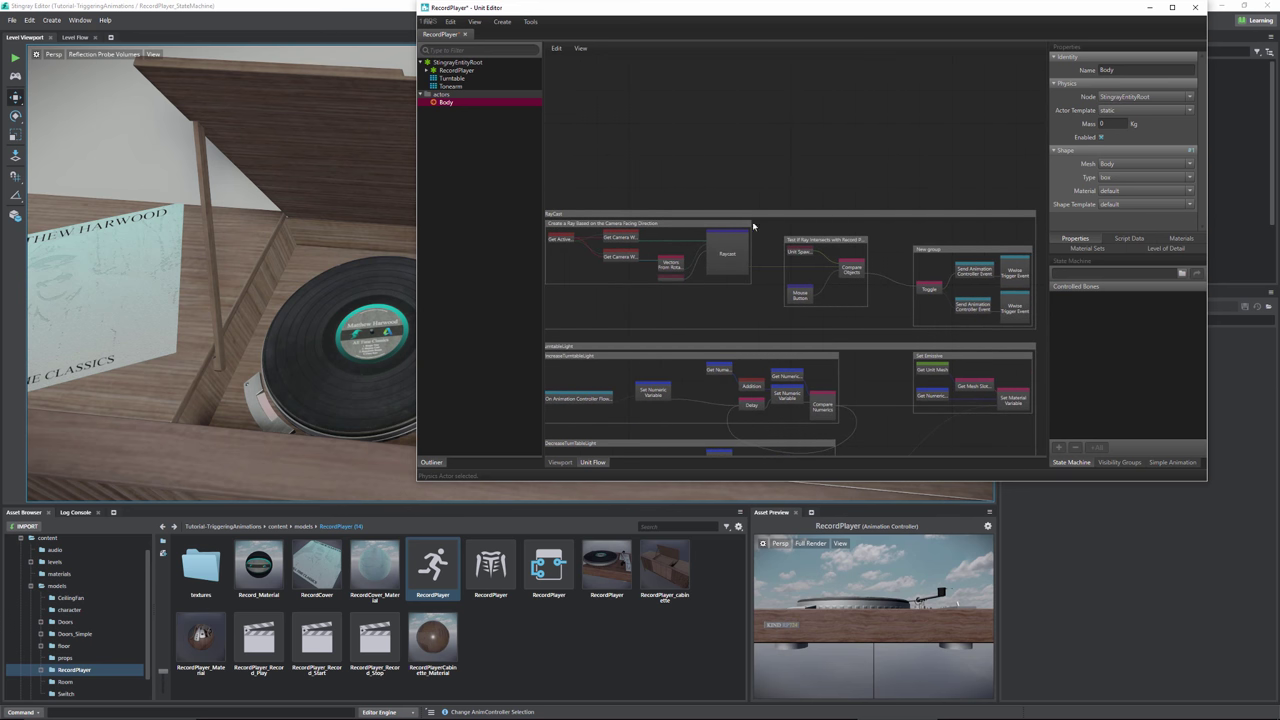
- Save the RecordPlayer unit and close the Unit Editor
left_click(428, 21)
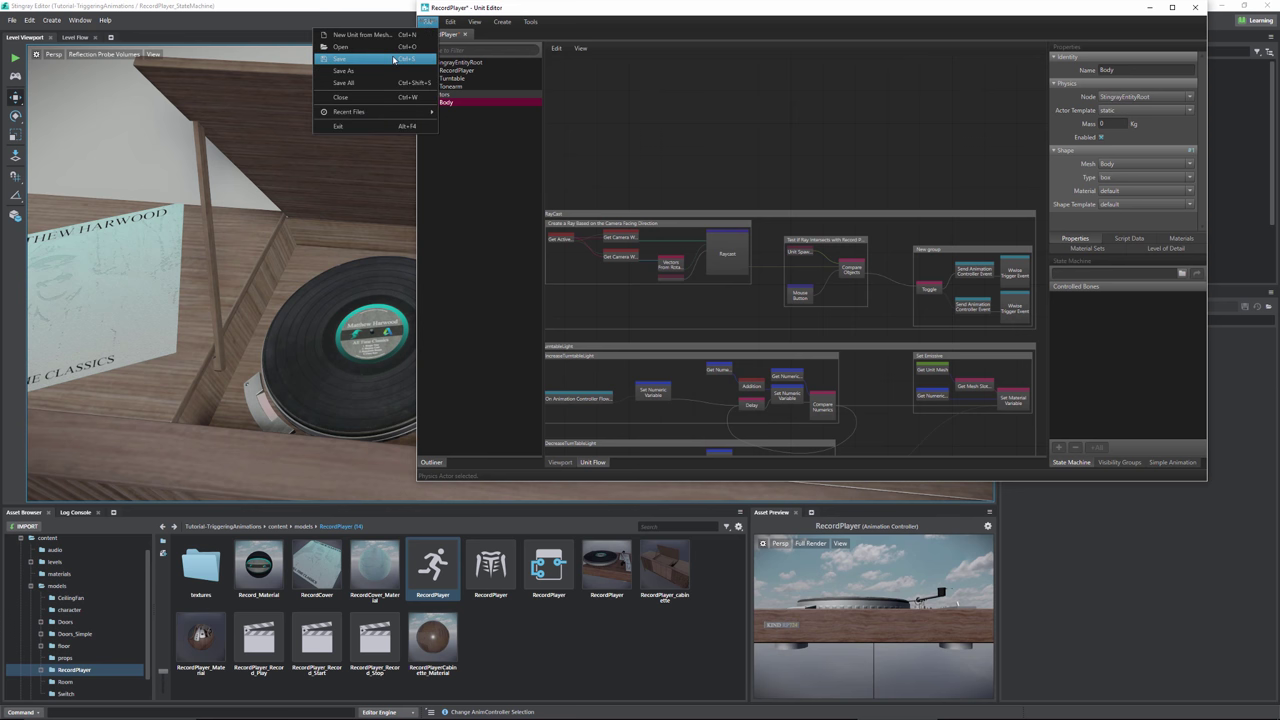
left_click(395, 59)
left_click(607, 565)
left_click(1194, 7)
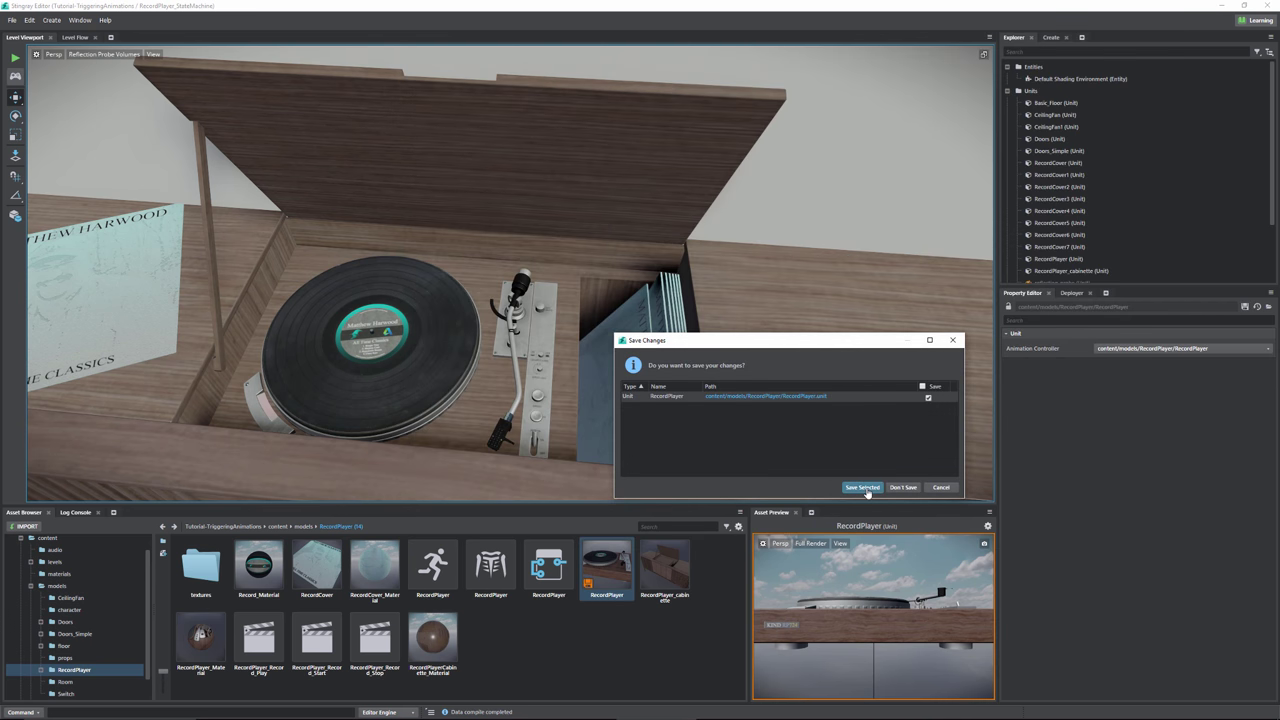
- Save the changed RecordPlayer unit, start the test level from the main menu and walk up to the yellow double doors
left_click(862, 487)
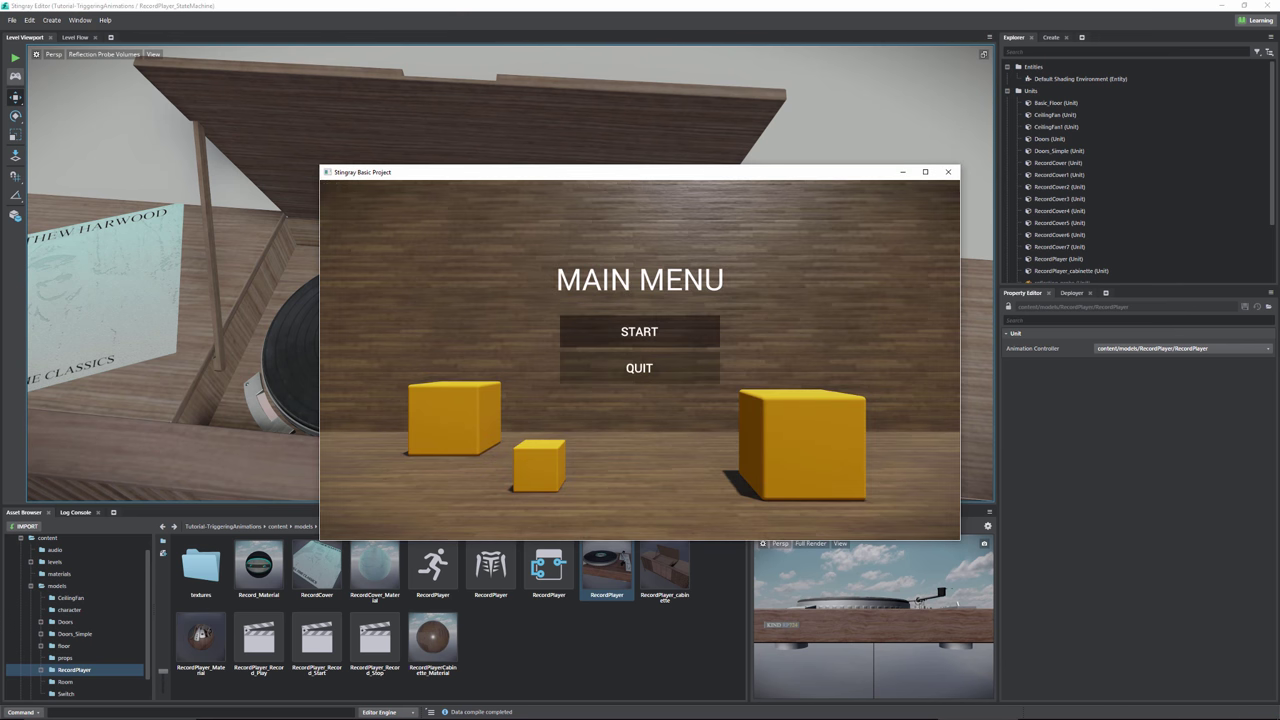
left_click(638, 333)
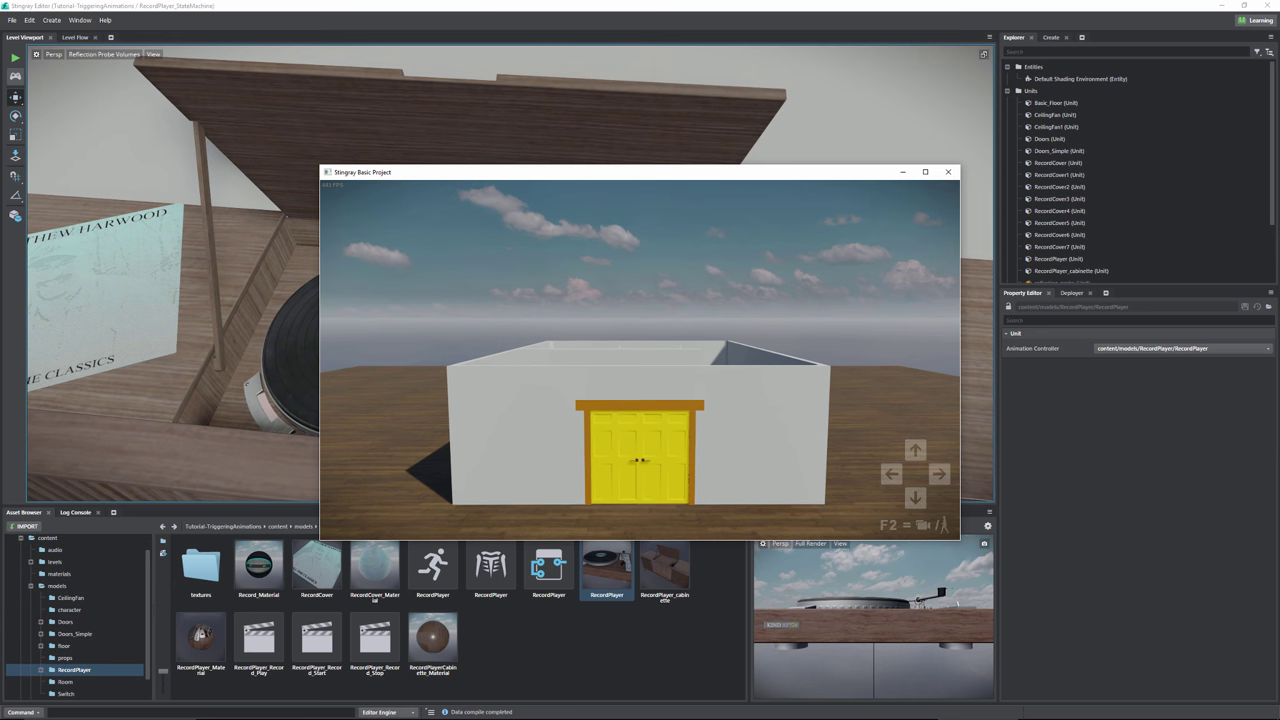
key("w")
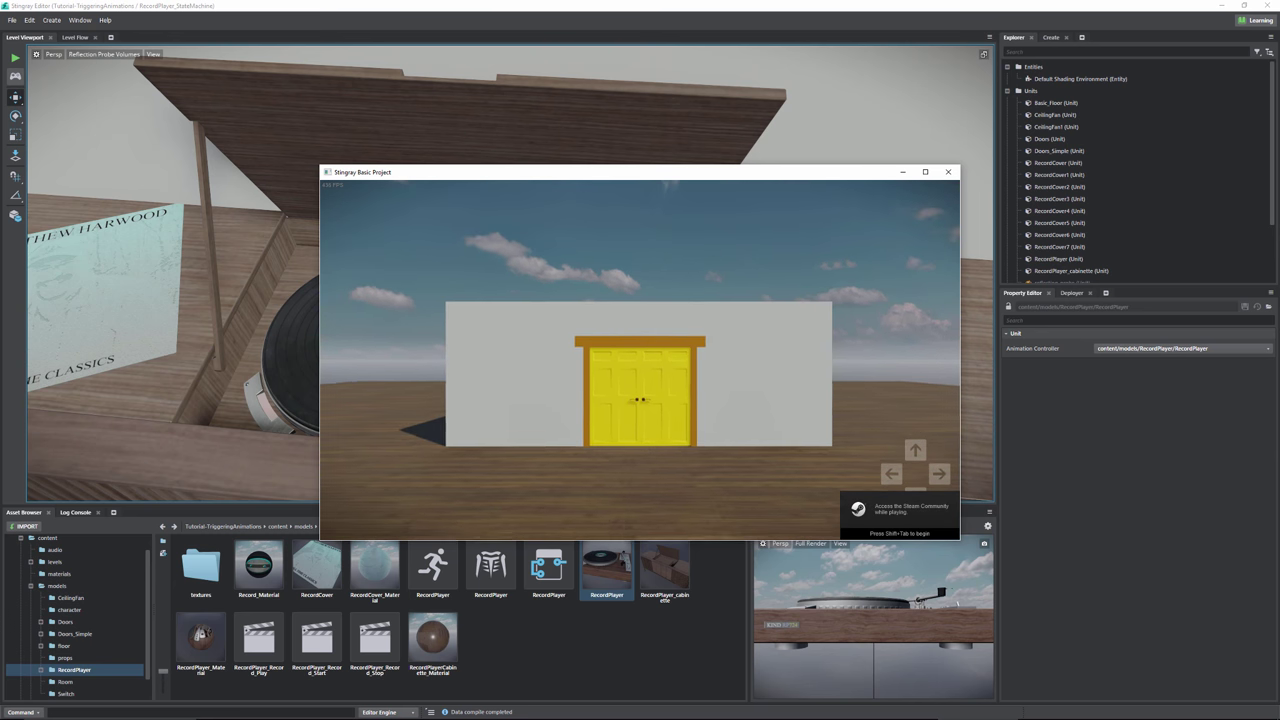
key("w")
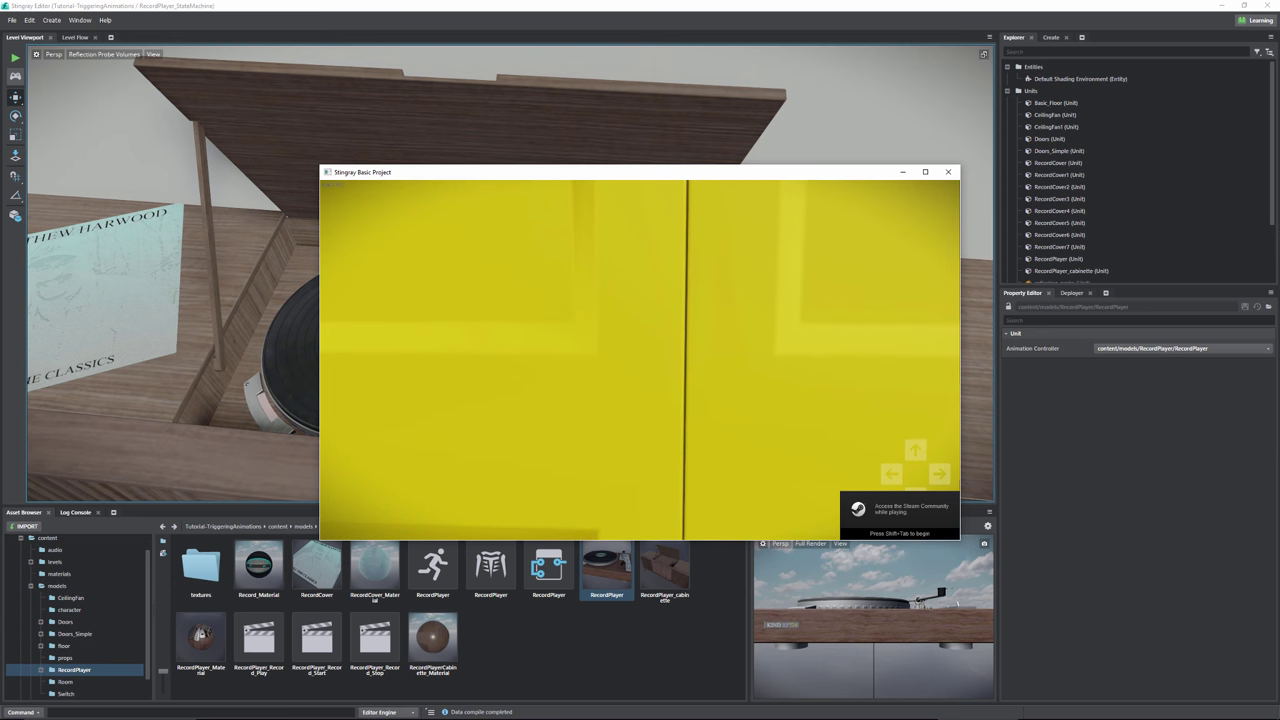
key("s")
key("w")
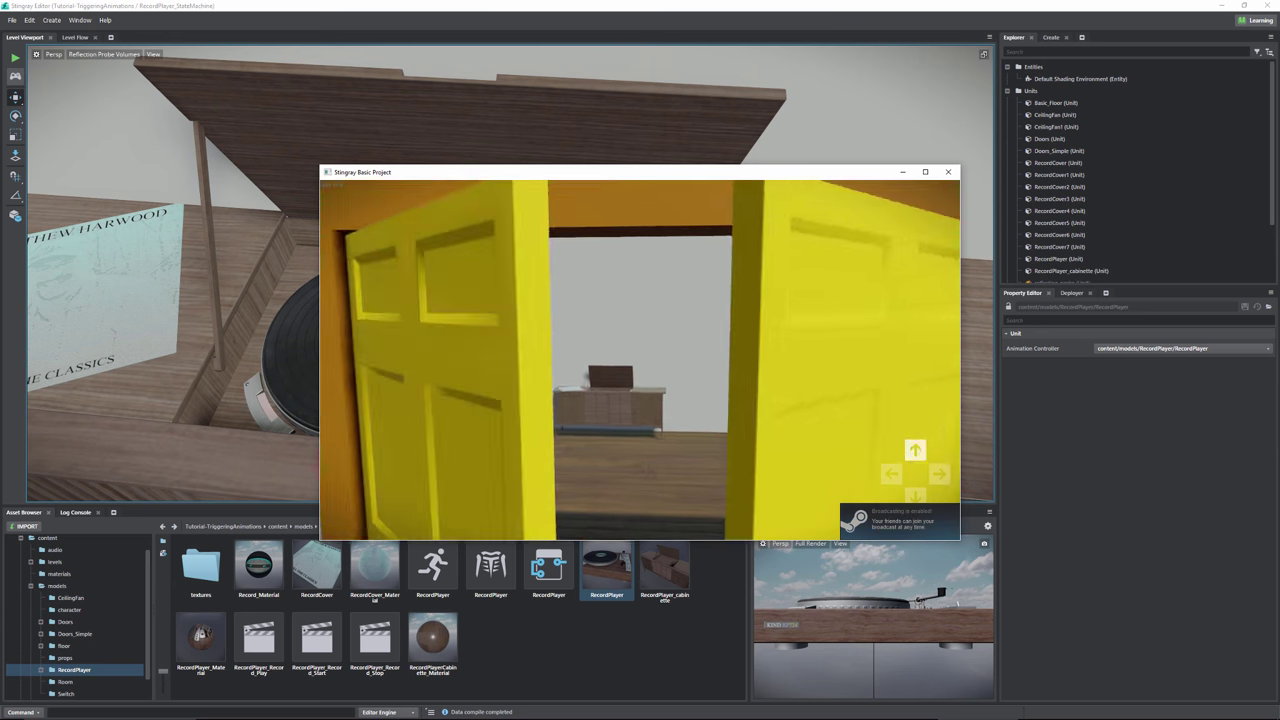
- Back away from the yellow doors and approach them again to test their opening and closing, and quit the test game
key("s")
key("s")
key("w")
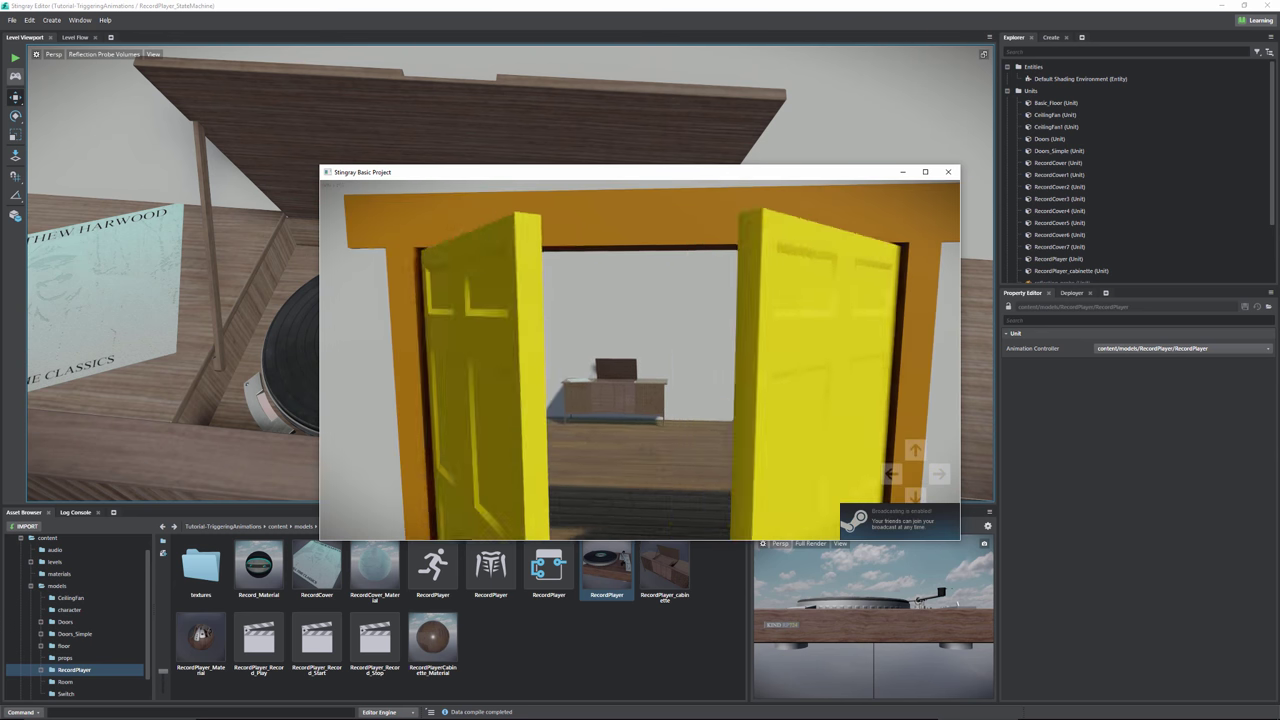
key("s")
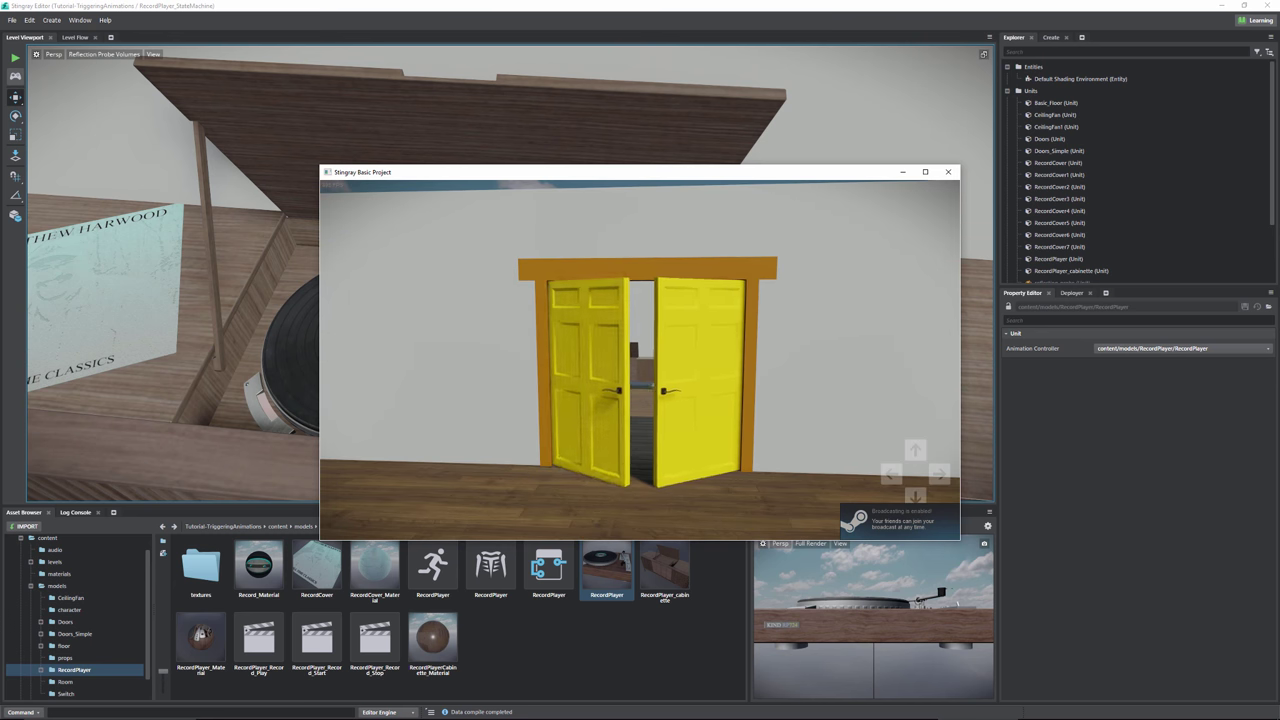
key("w")
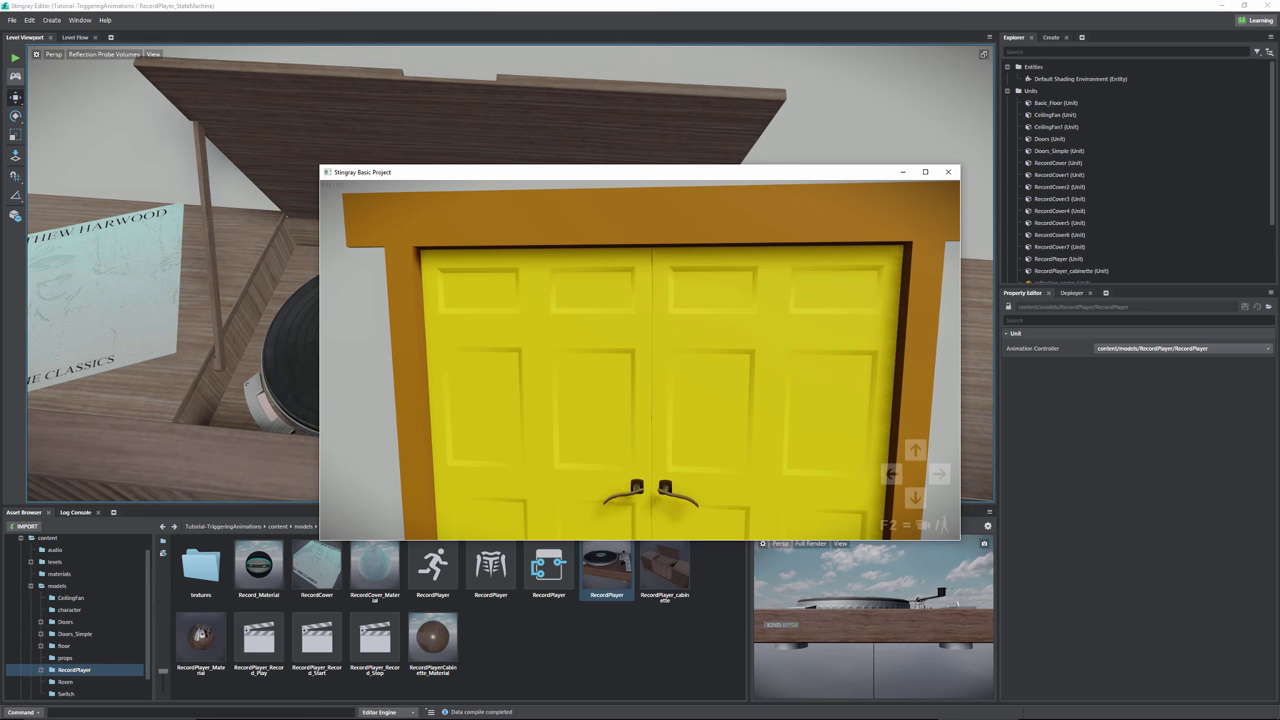
key("w")
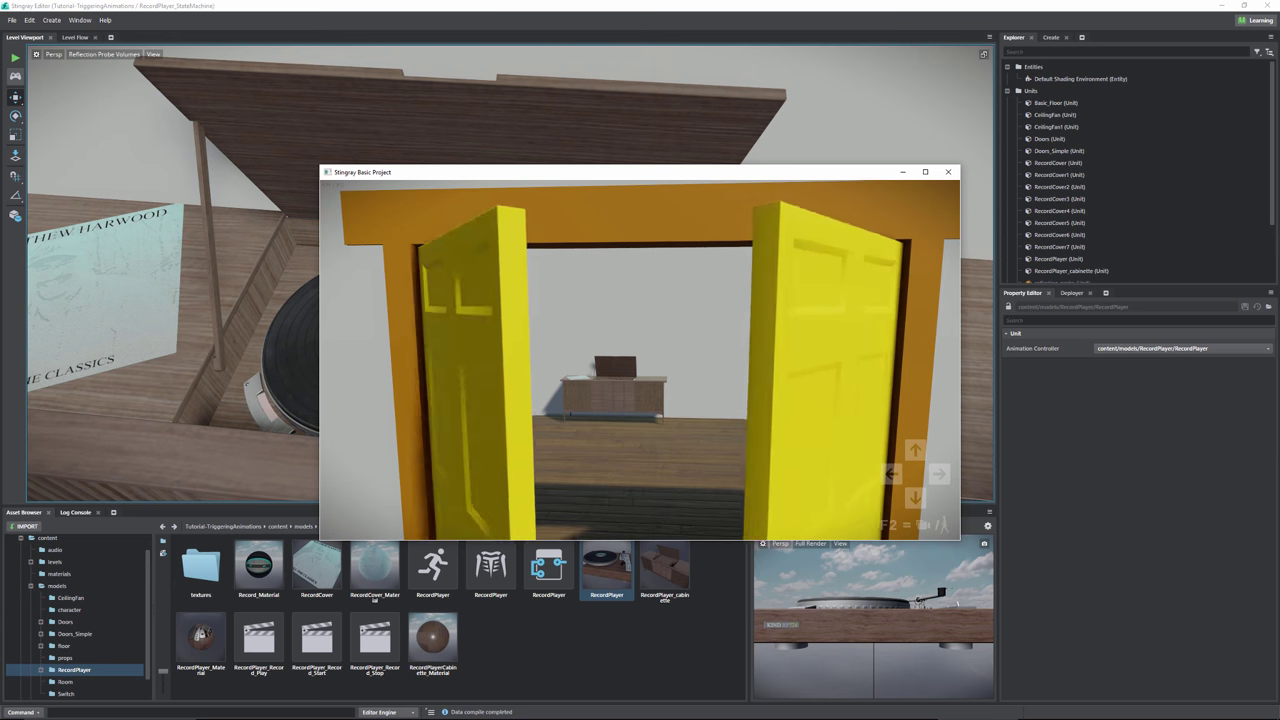
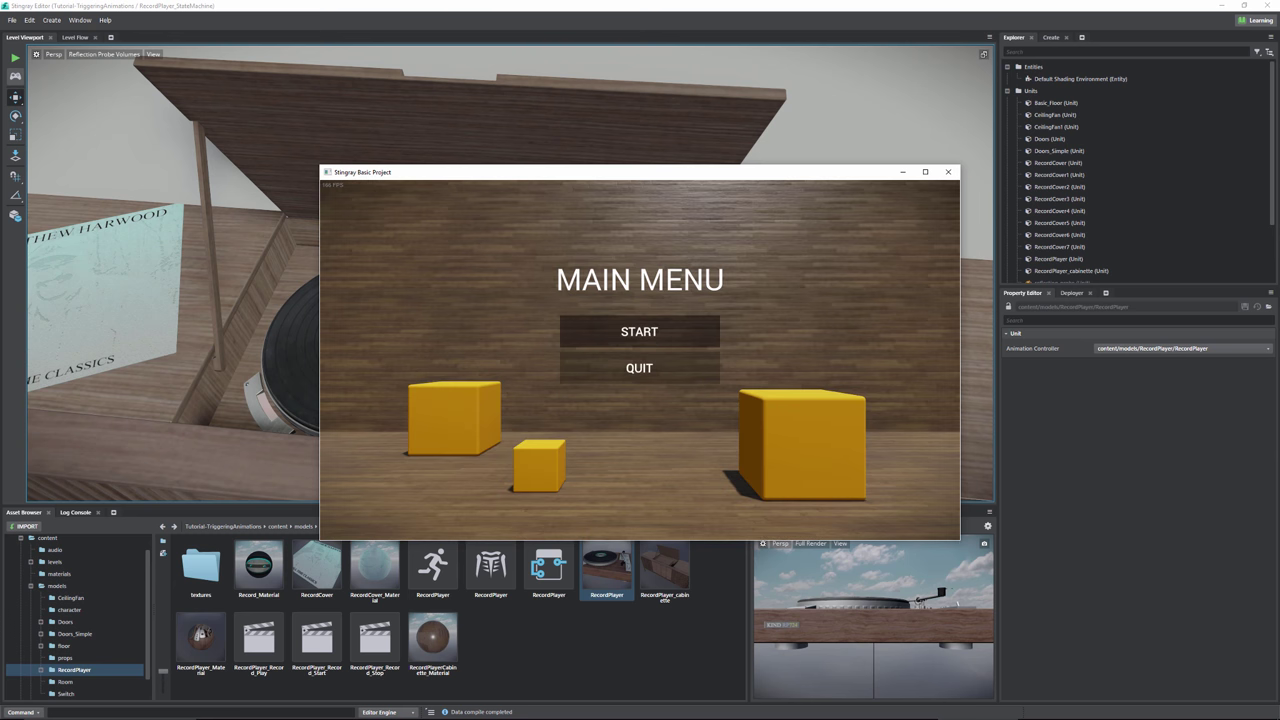
left_click(644, 370)
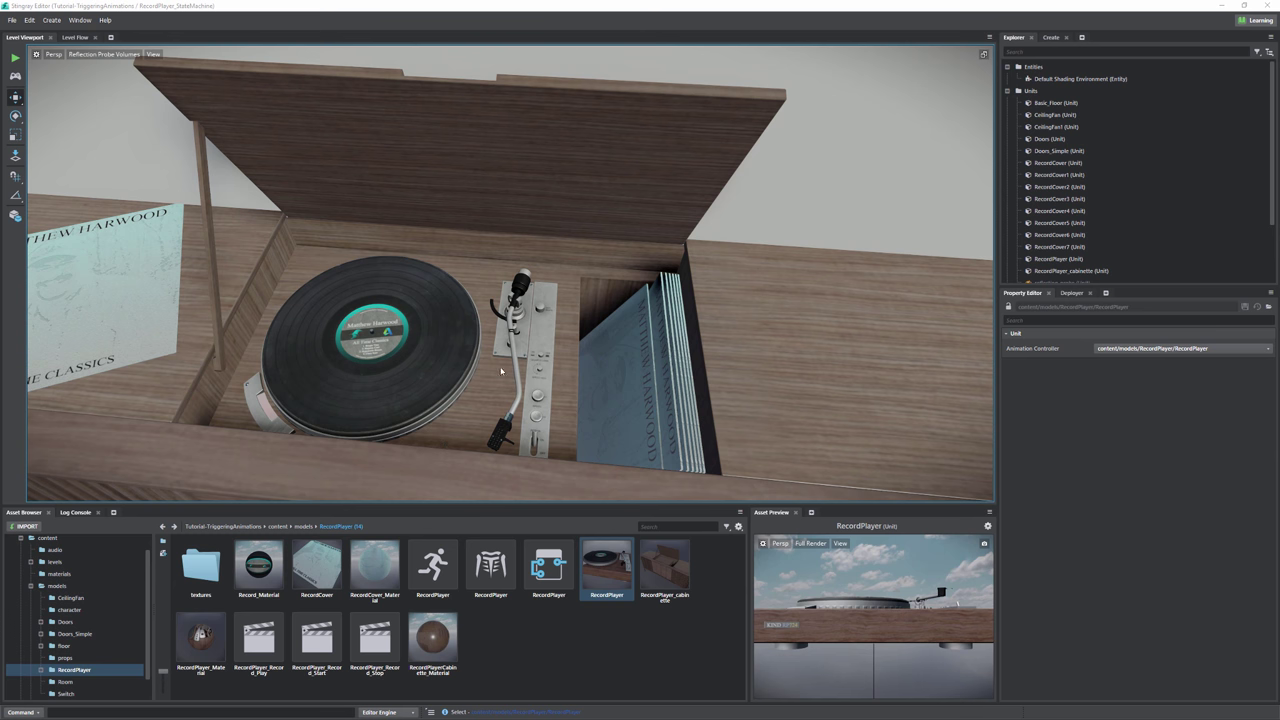
- Try raising the Emissive Intensity of RecordPlayer_Material to preview the turntable light and return it to 0
left_click_drag(425, 400, 396, 385, "alt")
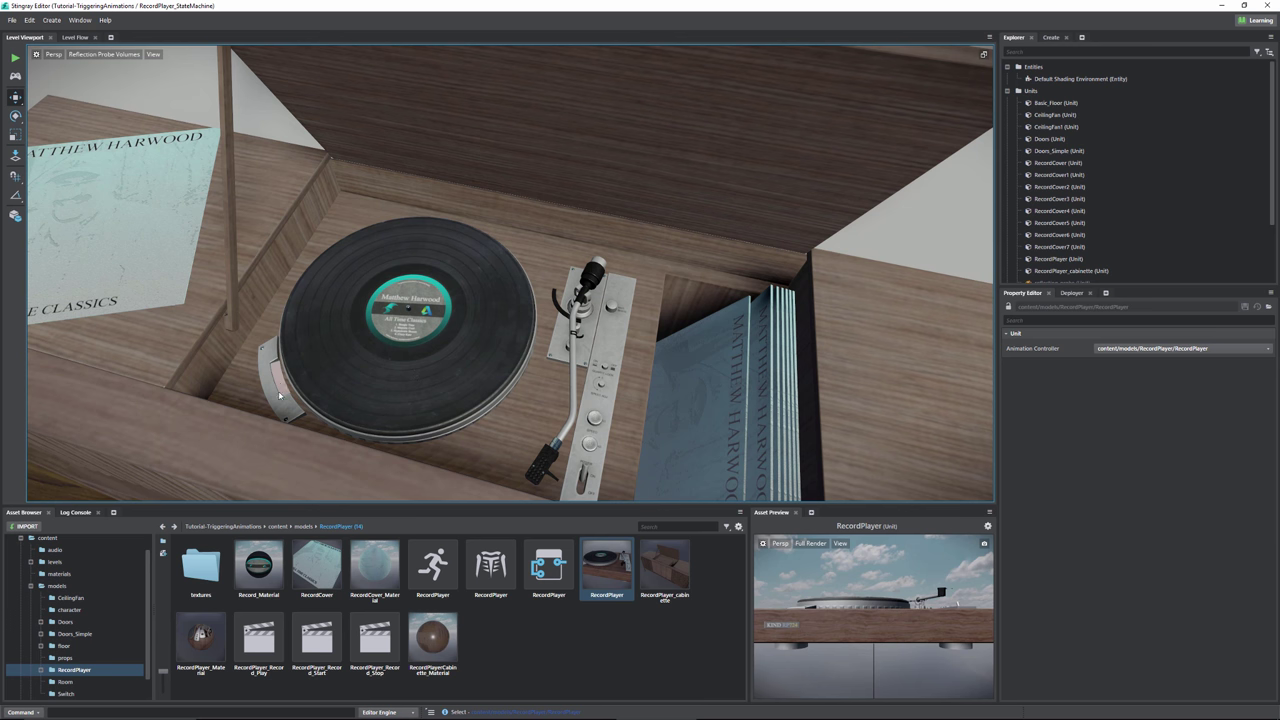
left_click(195, 640)
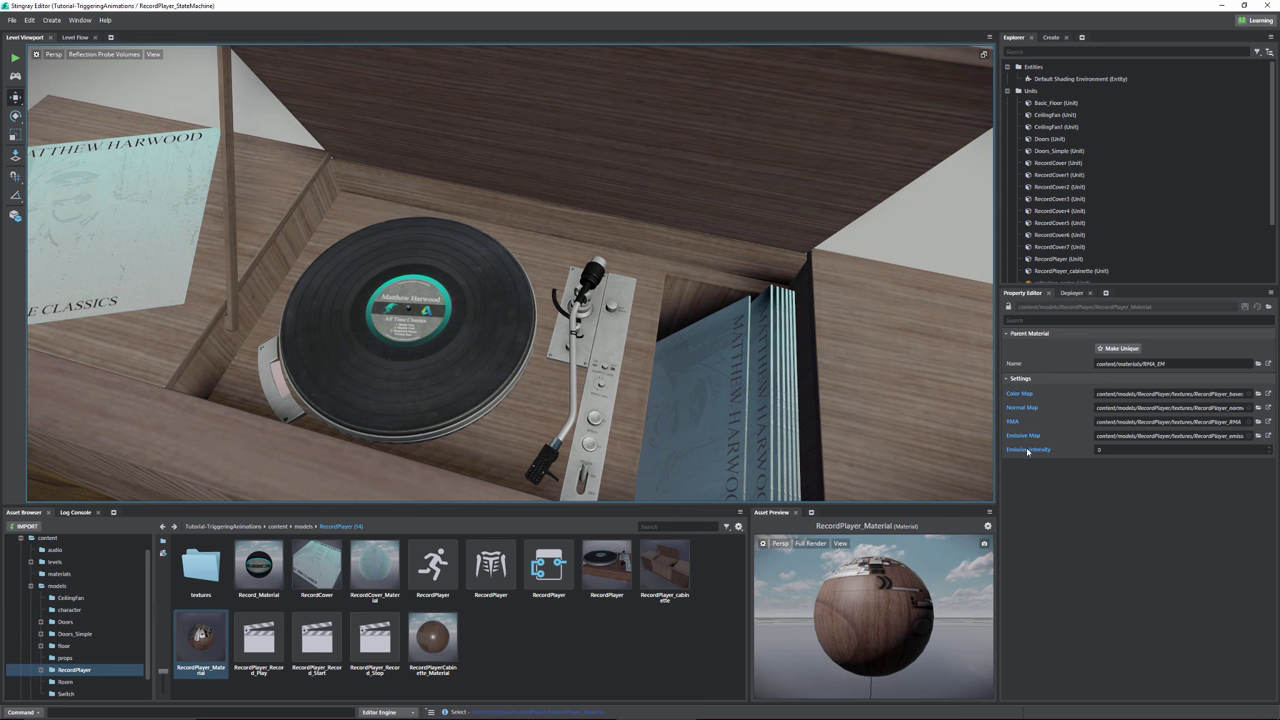
left_click(1100, 450)
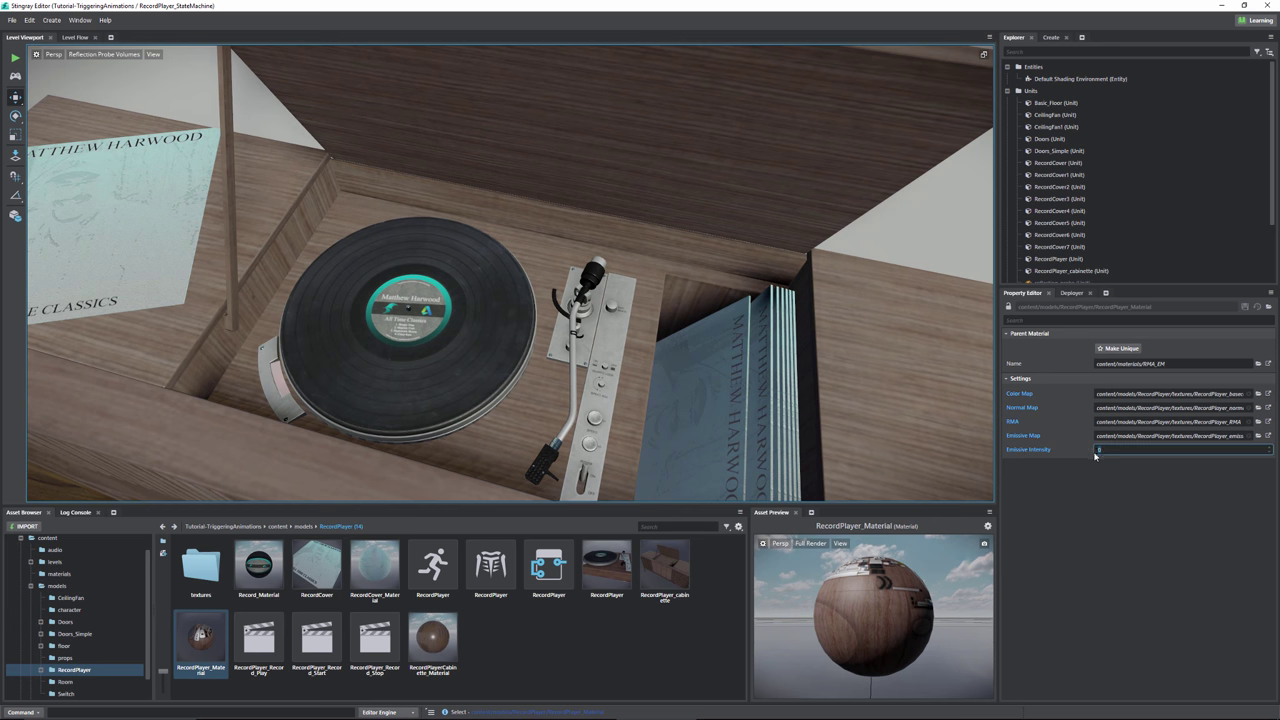
type("10")
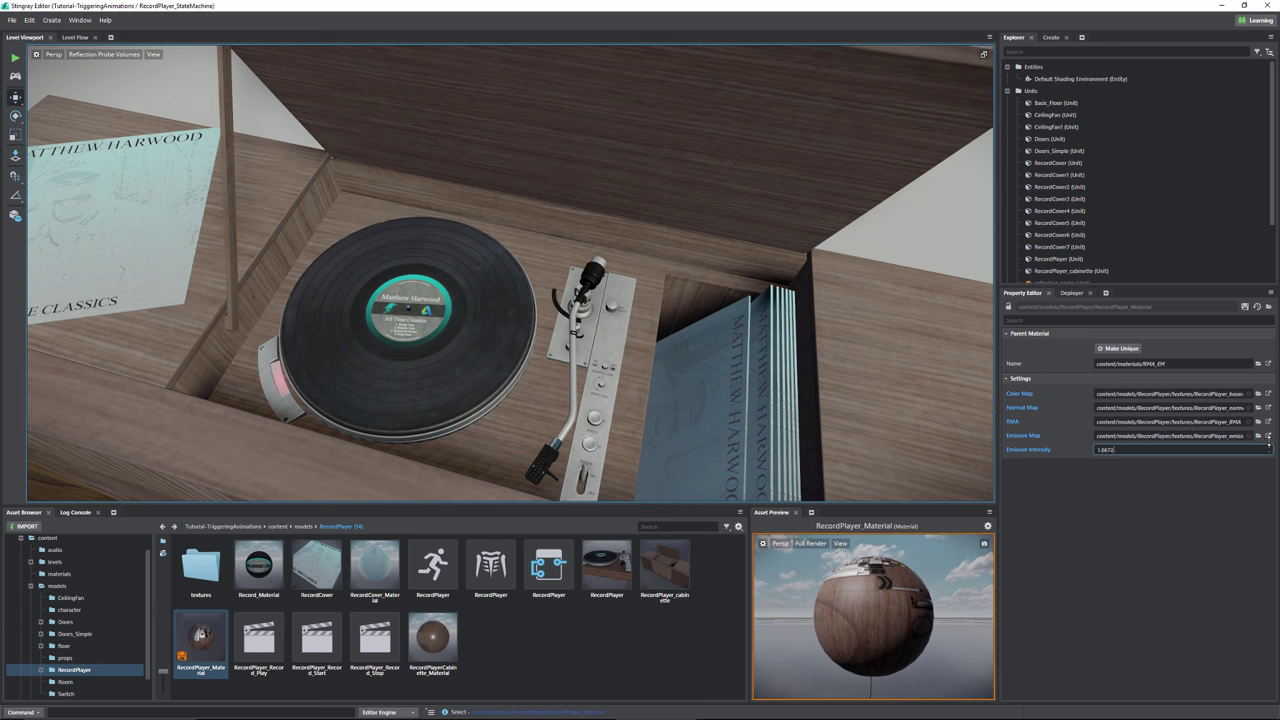
left_click_drag(1262, 426, 1263, 475)
left_click(1049, 490)
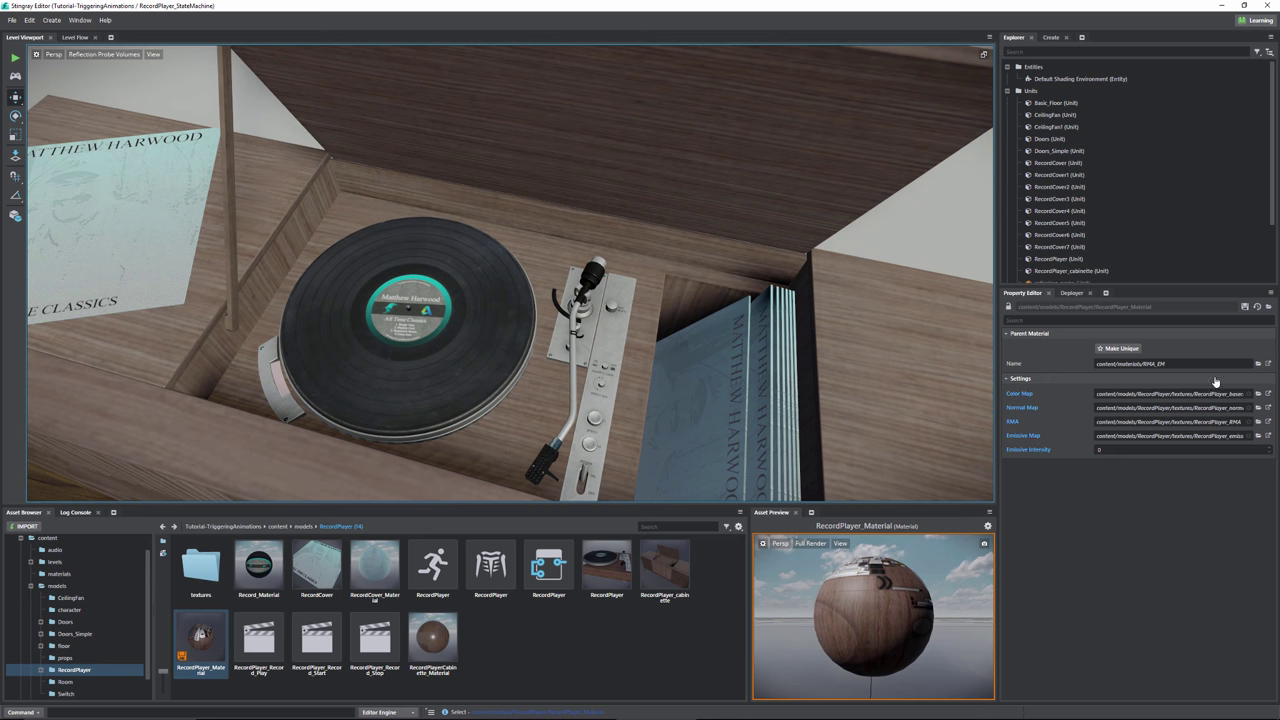
- Open the shader graph of the parent material RMA_EM and move the Emissive Intensity node slightly upward
left_click(1268, 365)
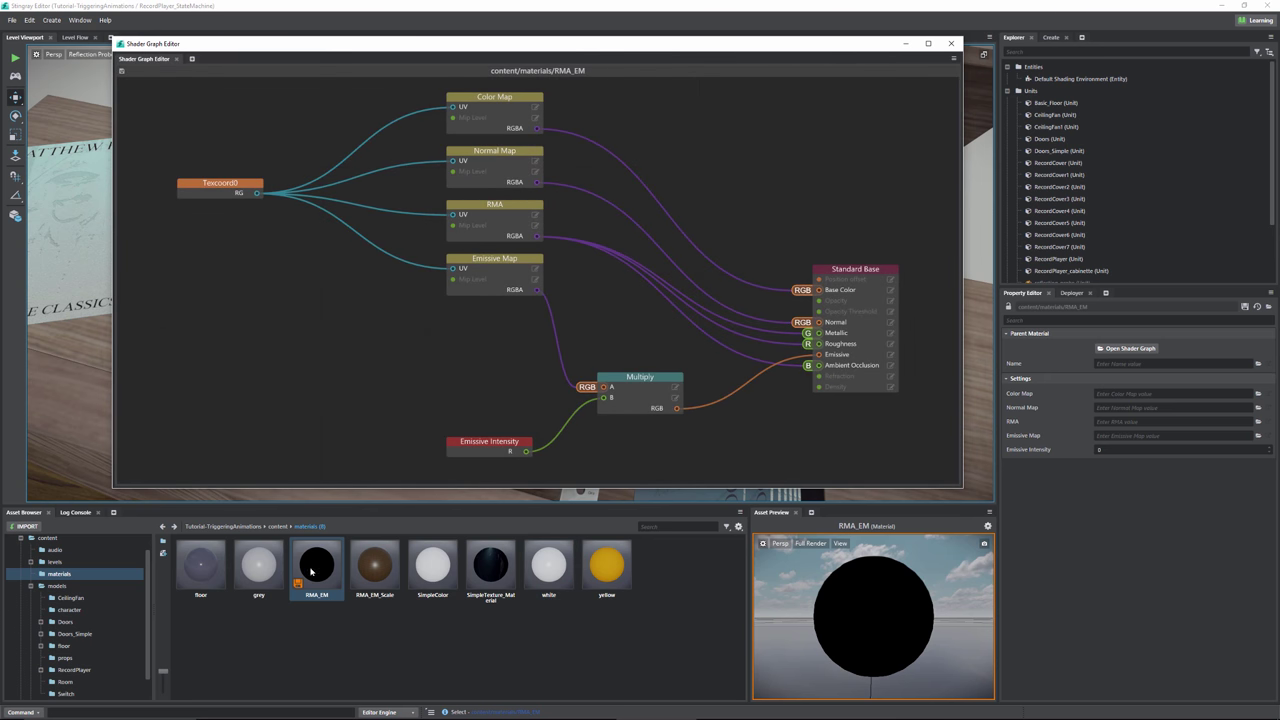
middle_click_drag(503, 334, 443, 337)
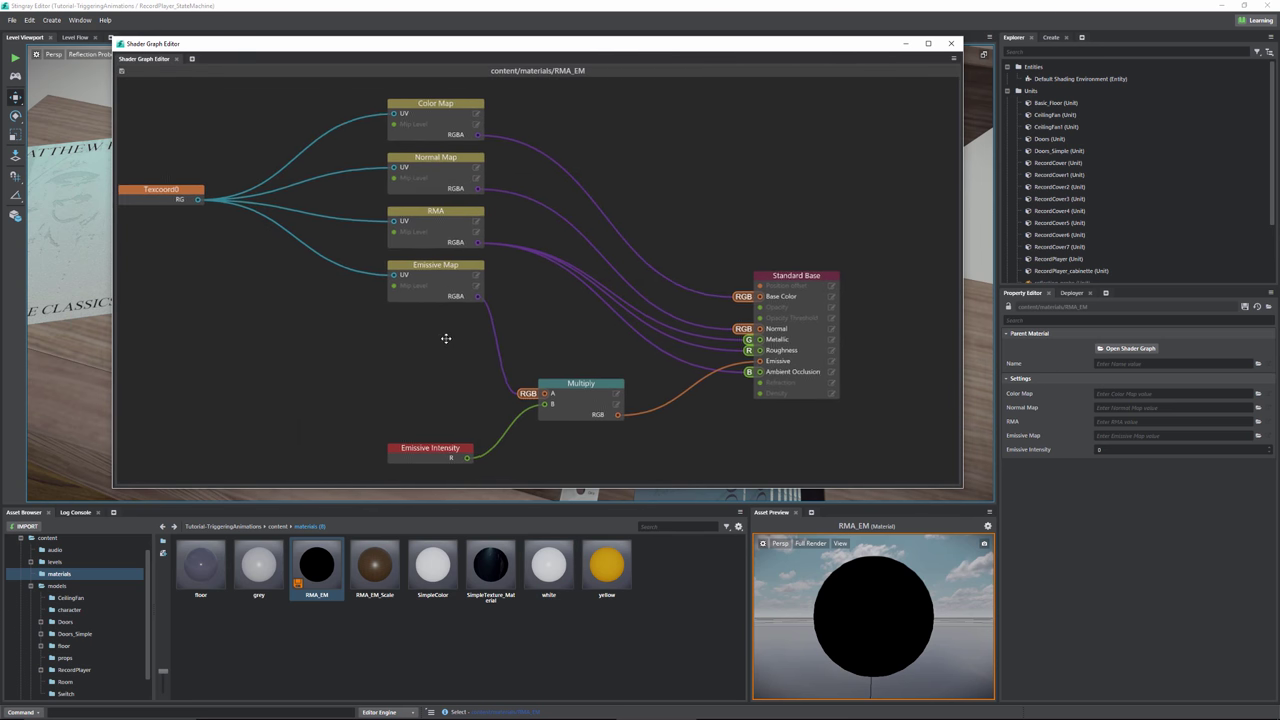
left_click_drag(418, 449, 415, 415)
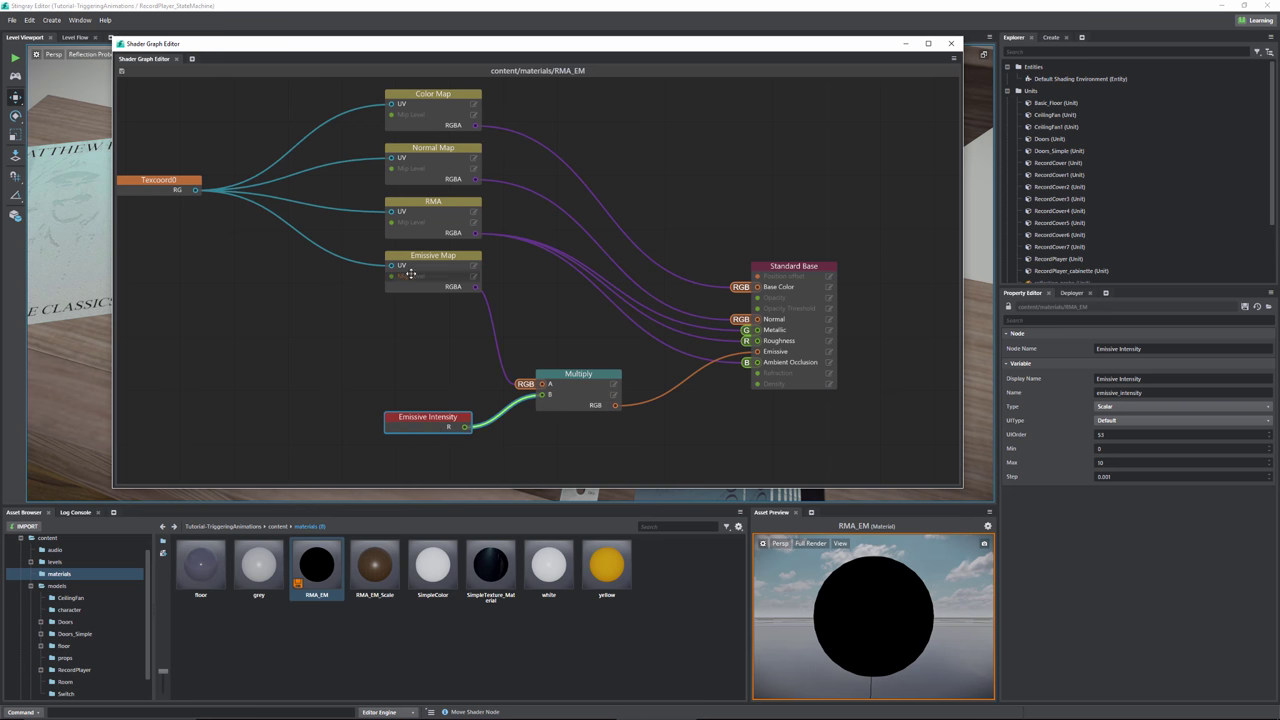
key("a")
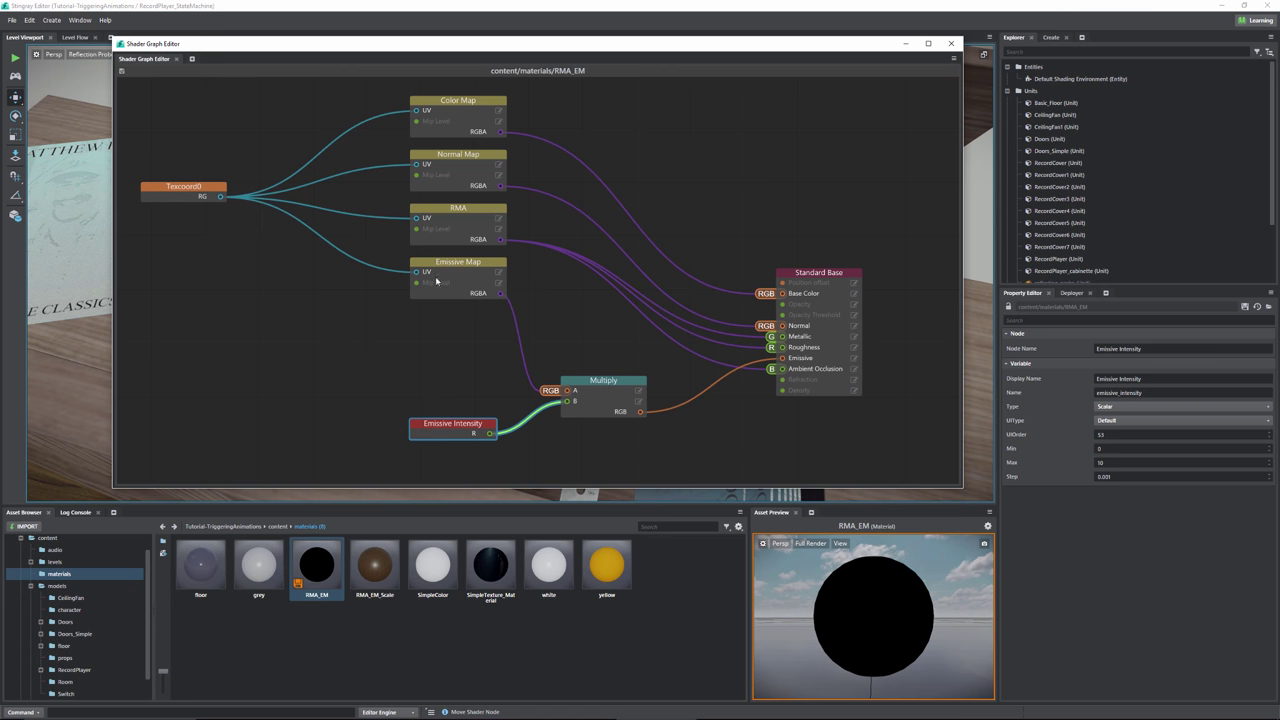
- Examine how the Color Map, Normal Map and RMA nodes feed the inputs of the Standard Base node
left_click(458, 104)
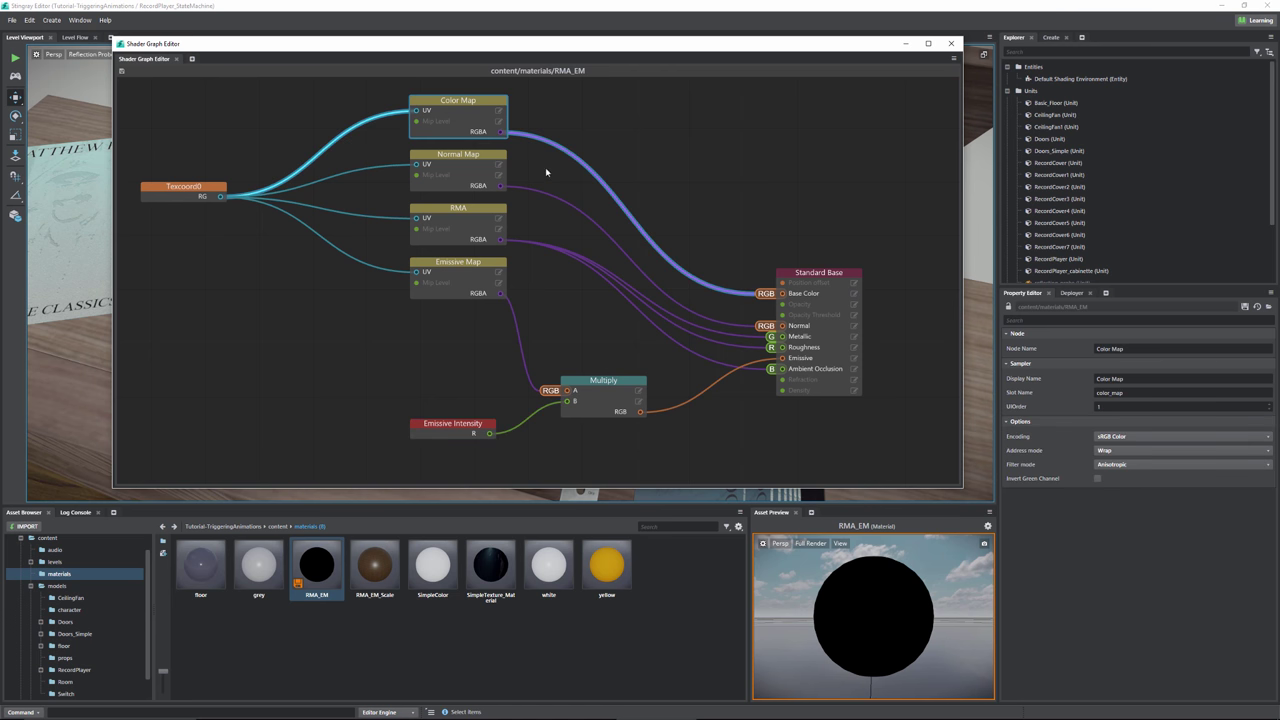
left_click(458, 153)
left_click(457, 208)
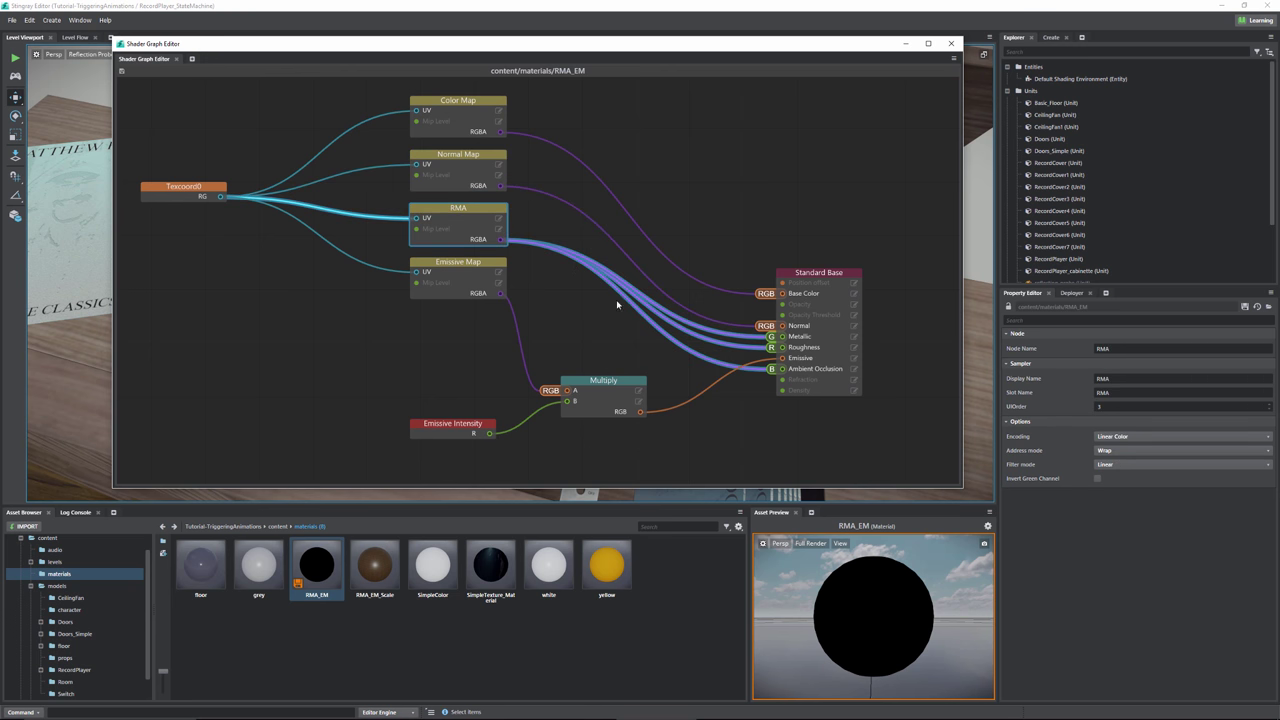
left_click(737, 347)
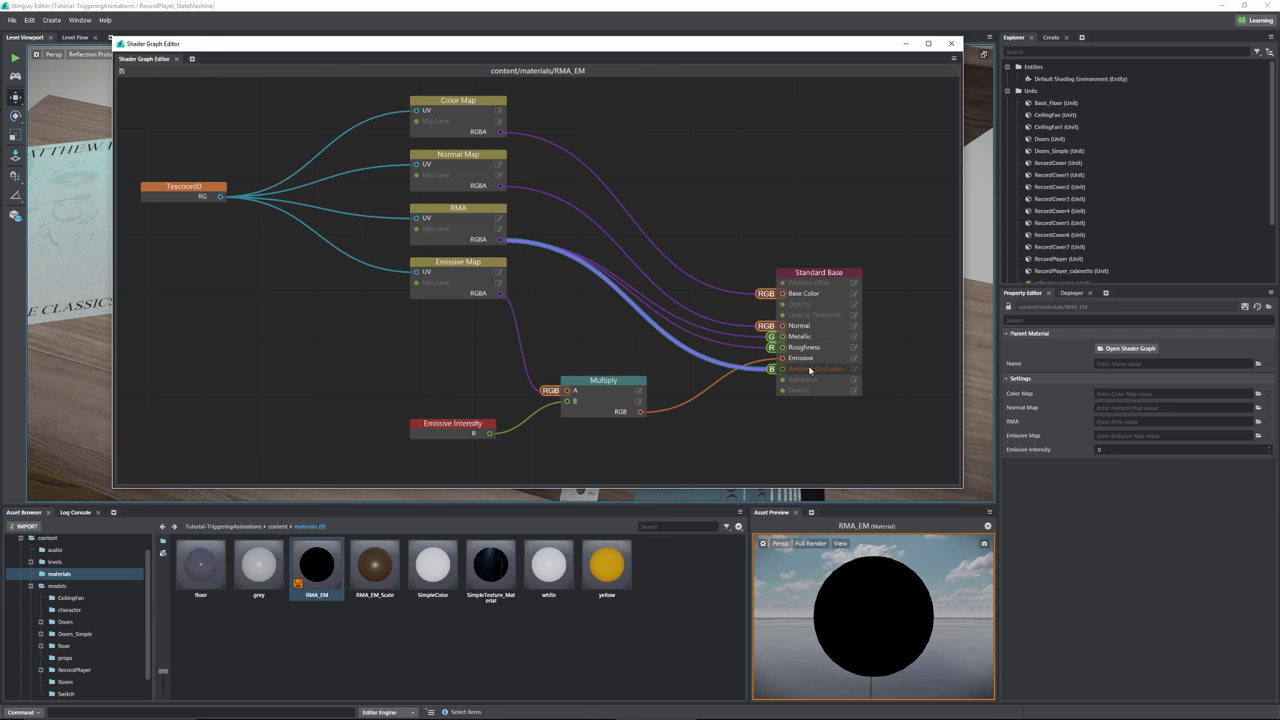
left_click_drag(781, 343, 782, 337)
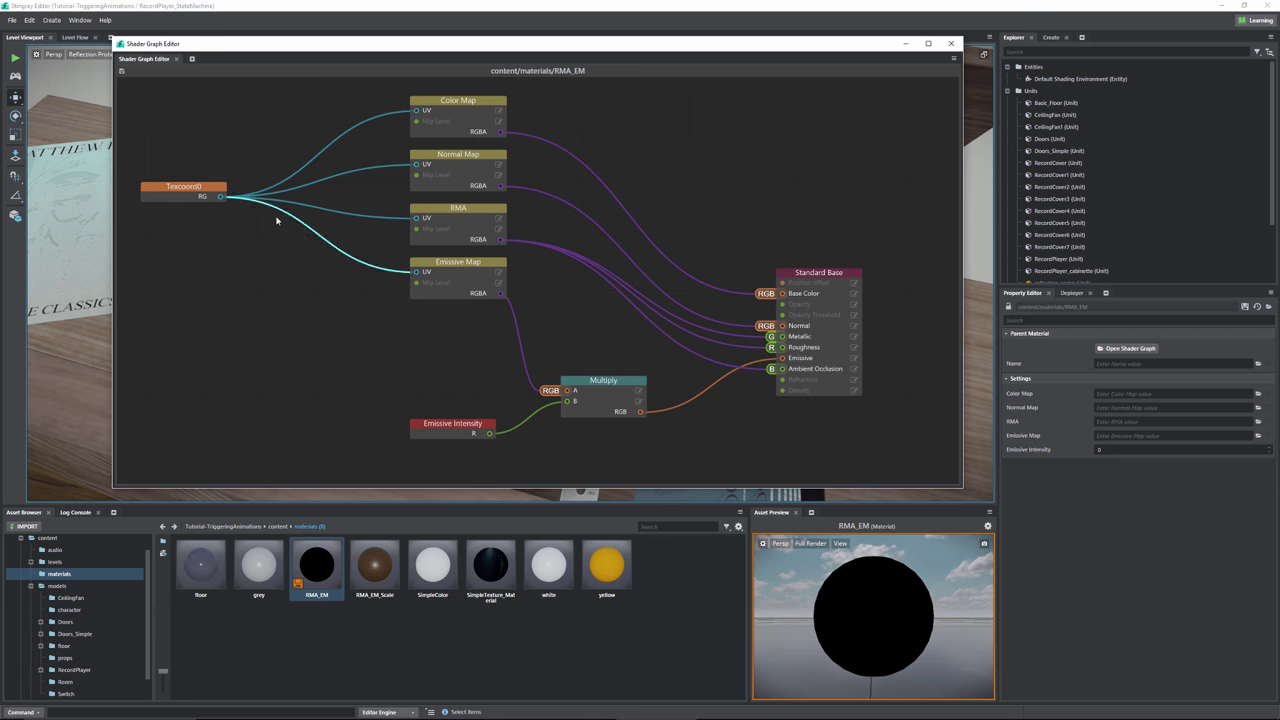
- Arrange the Emissive Map, Multiply and Emissive Intensity nodes closer together in the RMA_EM graph
left_click_drag(462, 270, 451, 303)
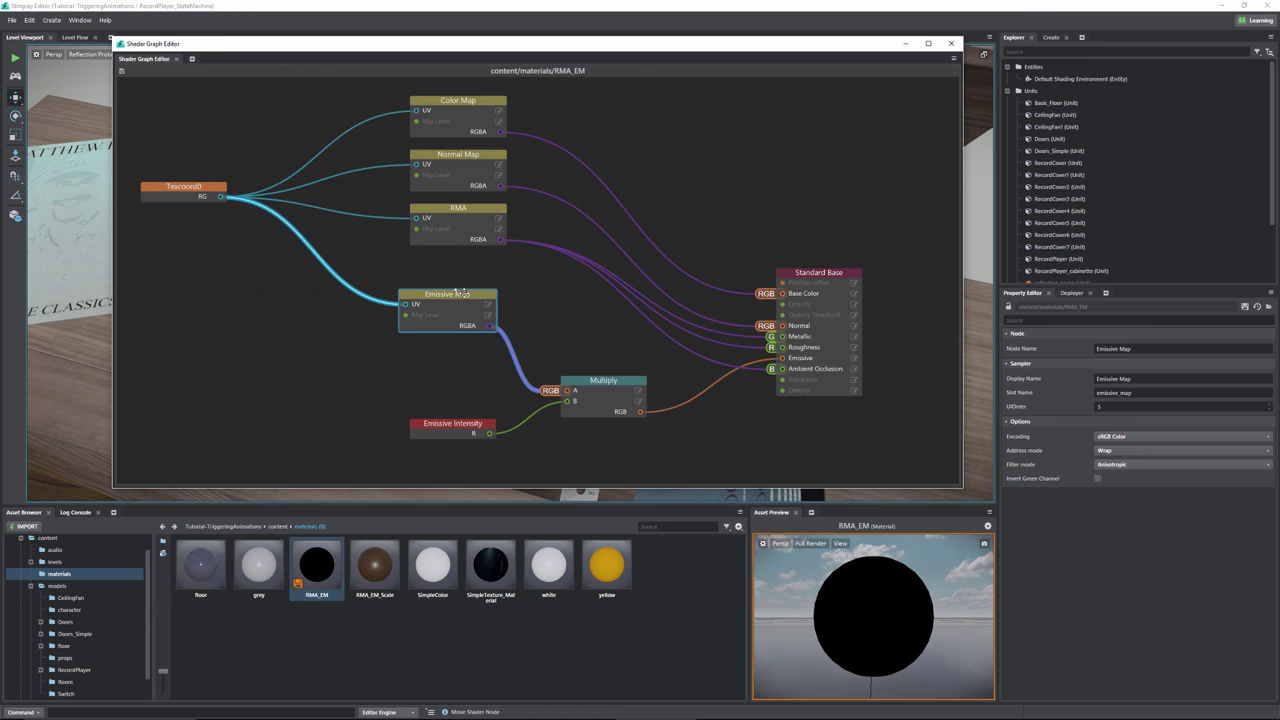
left_click_drag(599, 372, 599, 361)
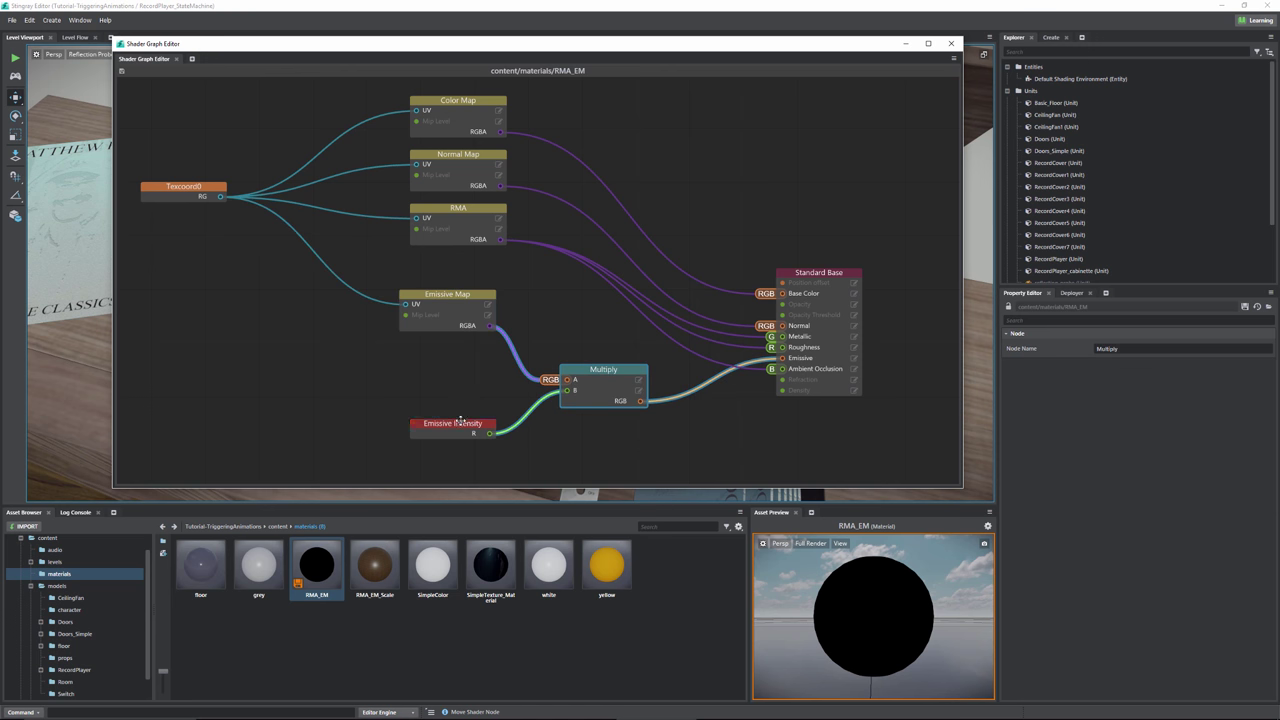
mouse_move(452, 425)
left_mouse_down()
mouse_move(430, 404)
mouse_move(462, 402)
left_mouse_up()
- Examine the Emissive Intensity node's variable name emissive_intensity and its Min, Max and Step settings
left_click(1070, 392)
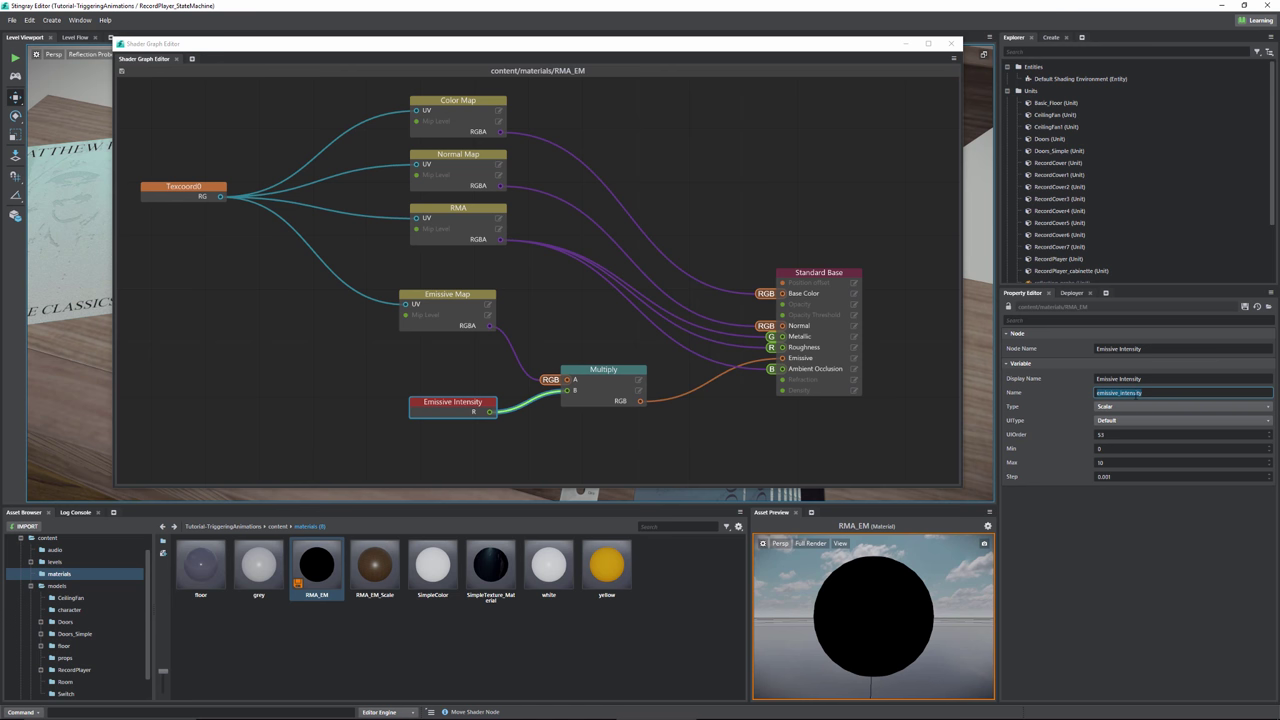
left_click(1140, 393)
left_click_drag(1141, 393, 1097, 393)
left_click(451, 400)
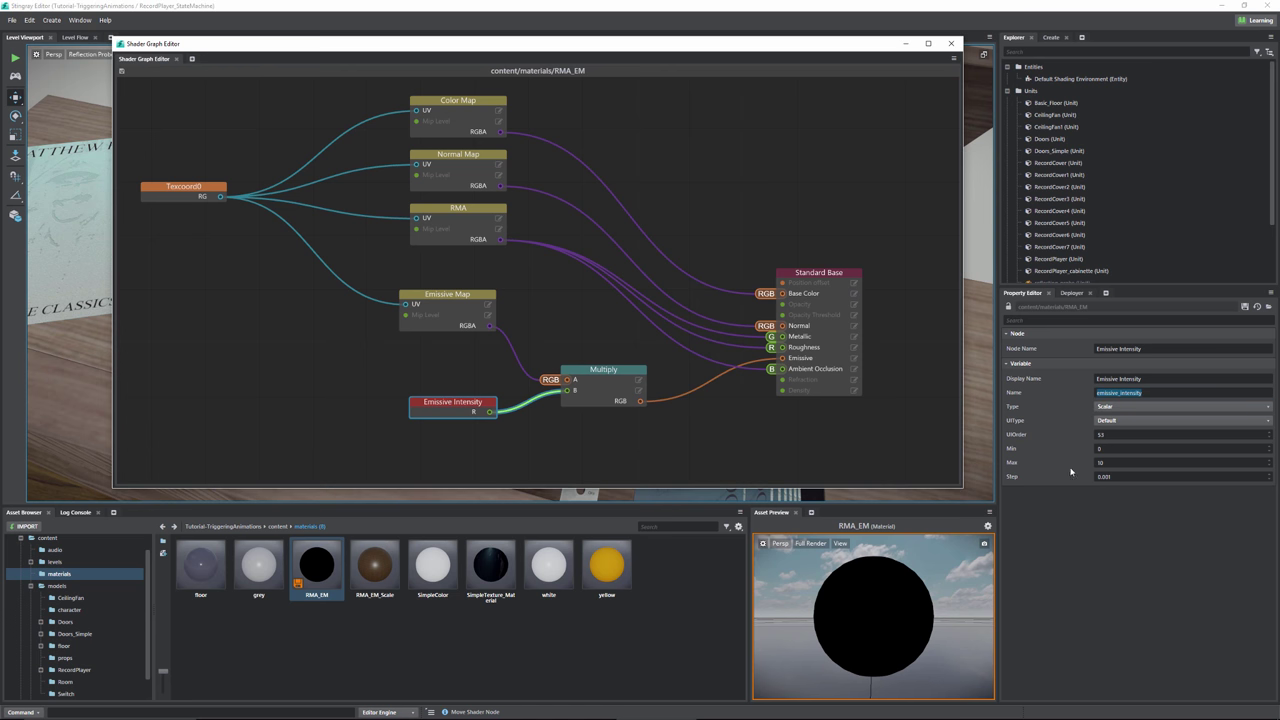
left_click(1012, 451)
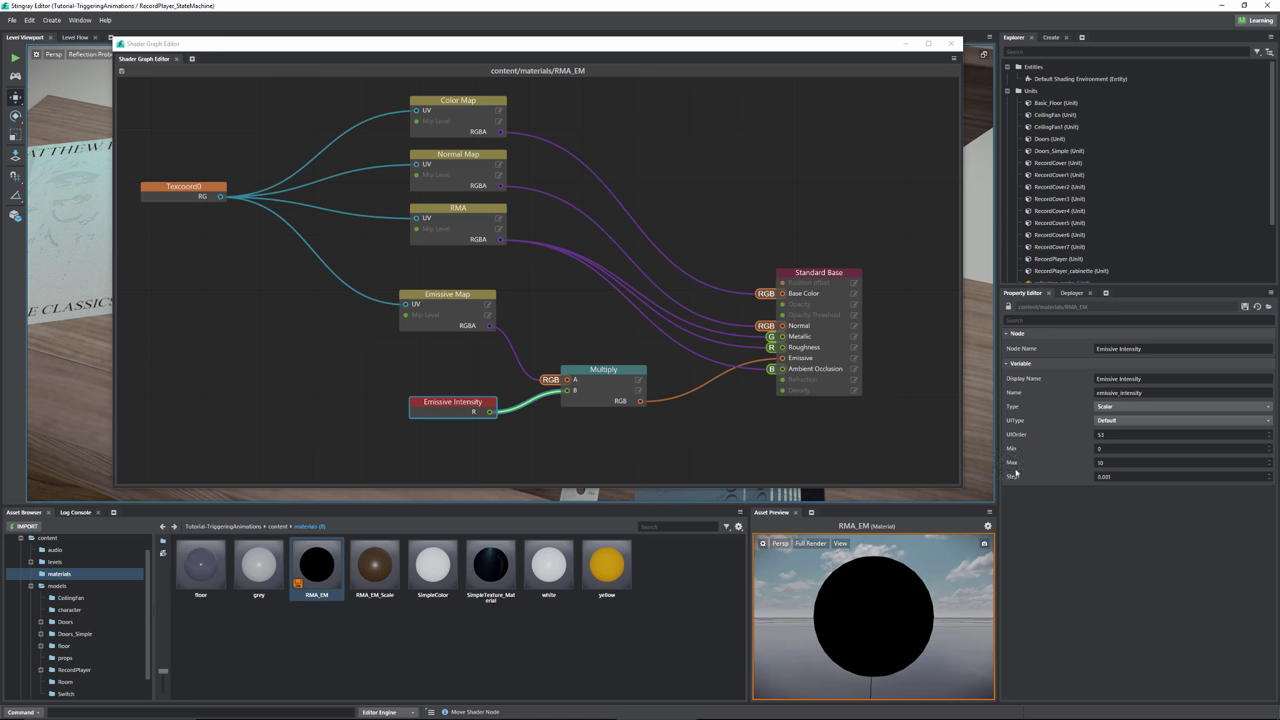
left_click(460, 403)
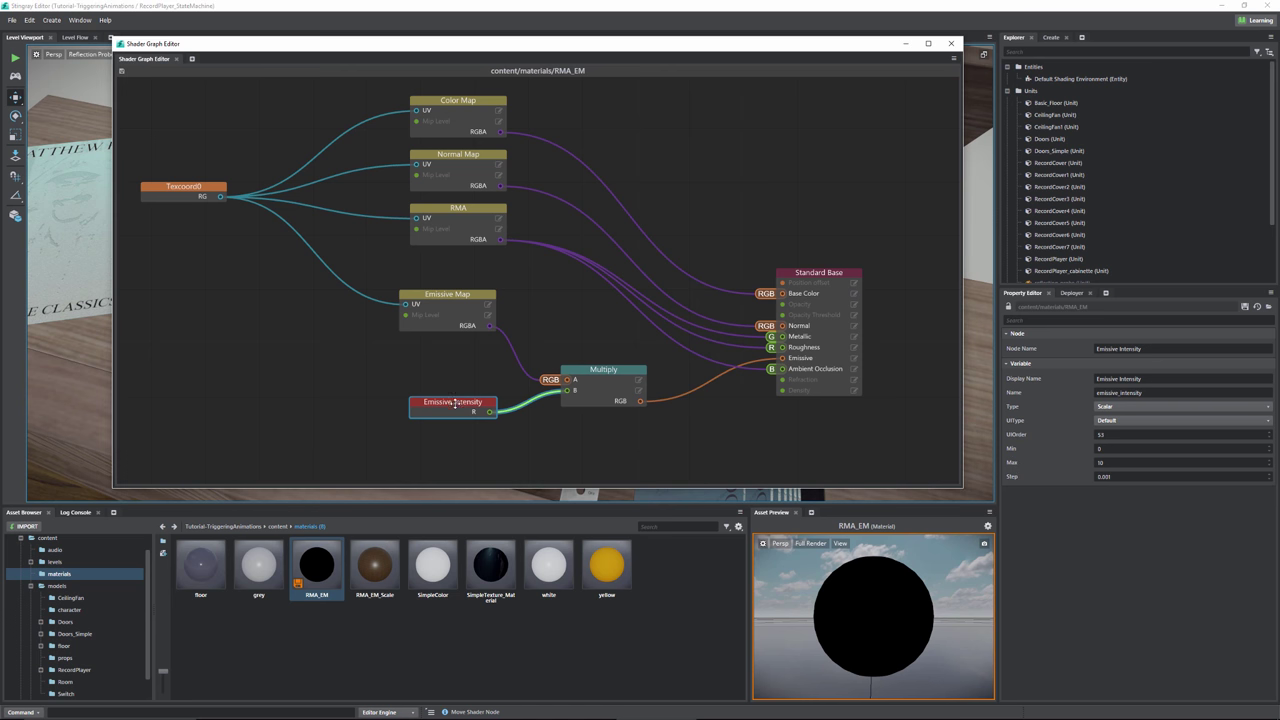
- Move the Emissive Map node down to just above Emissive Intensity and reposition the Shader Graph Editor window
left_click_drag(452, 304, 451, 326)
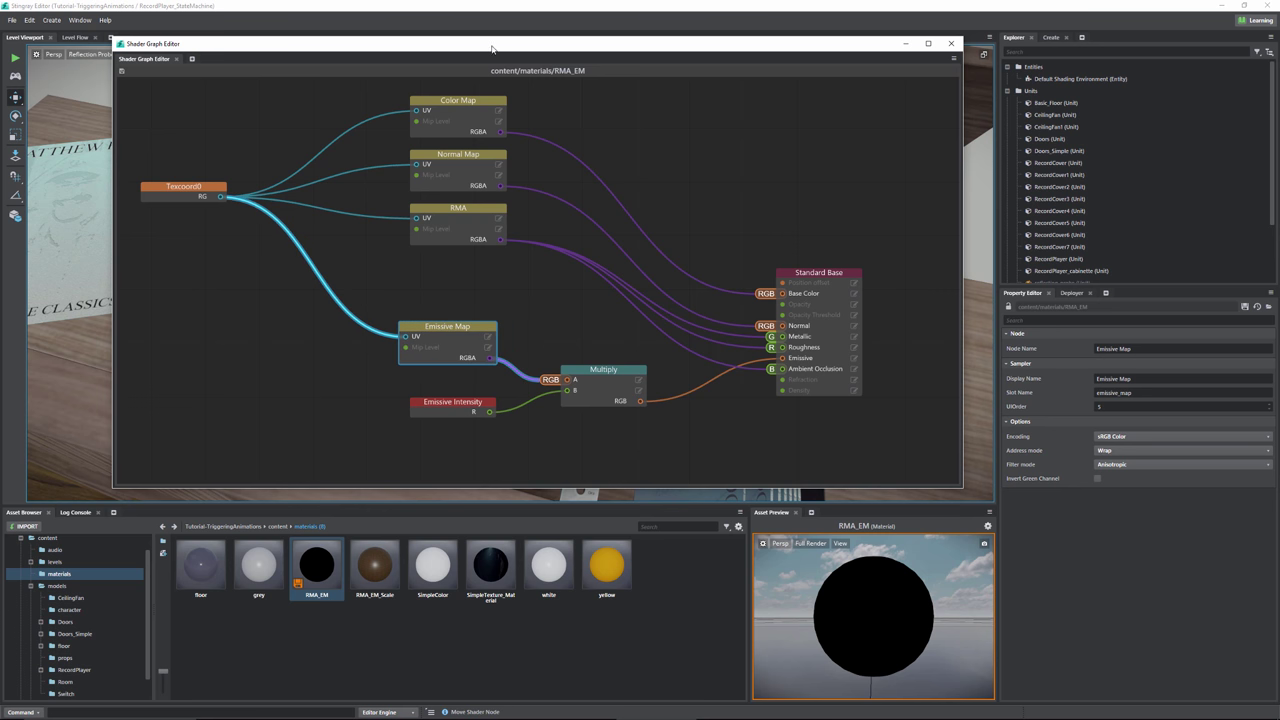
left_click_drag(495, 45, 870, 49)
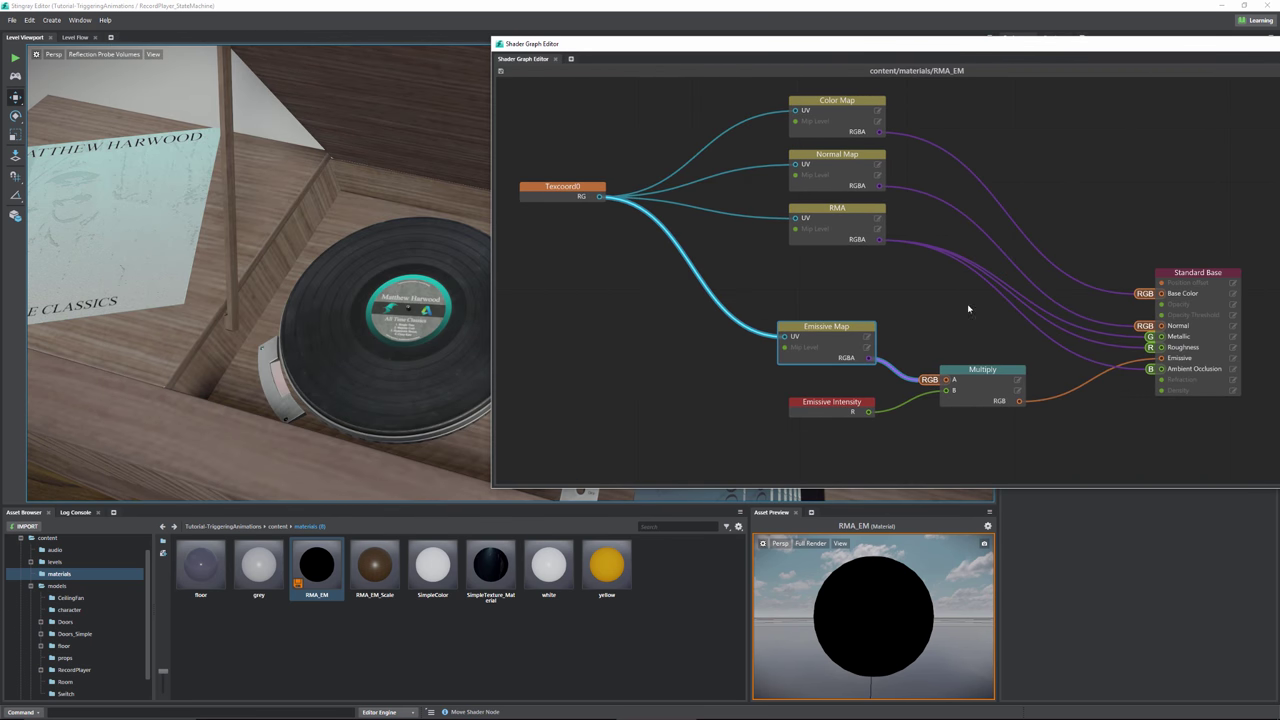
left_click_drag(650, 44, 317, 57)
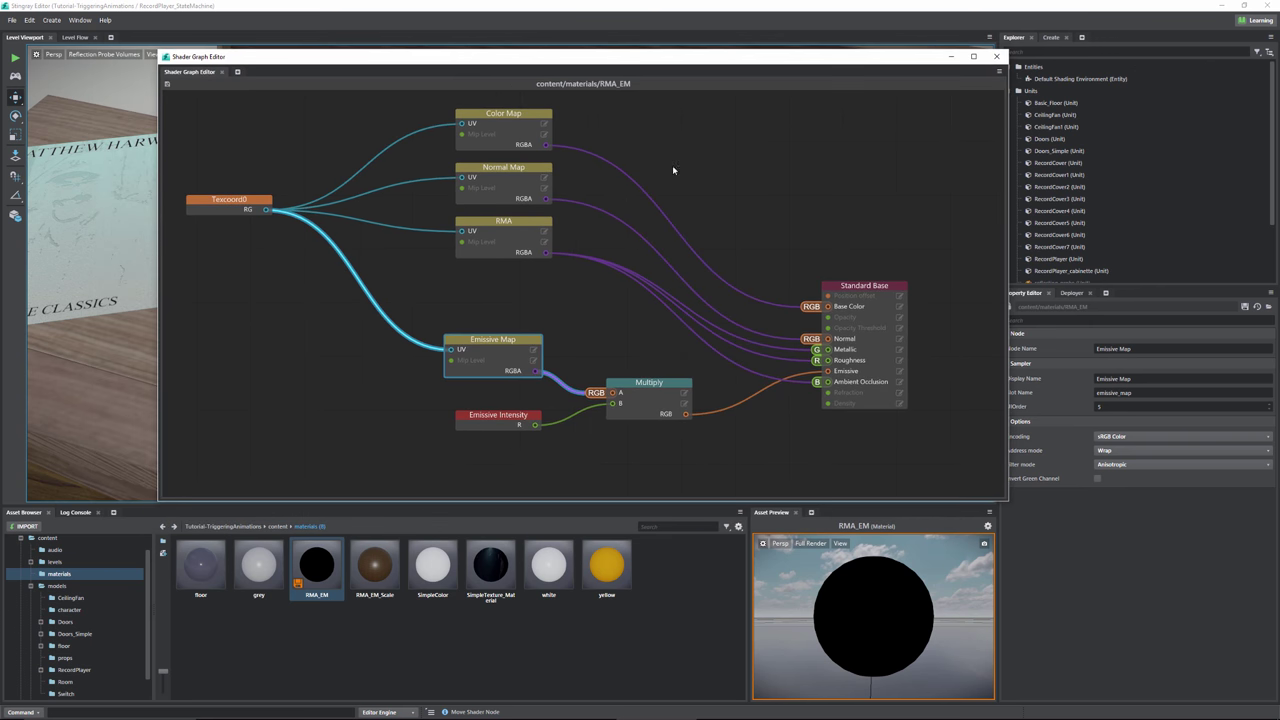
- Inspect the Emissive Intensity node and its link into the Multiply node's B input, and clear the selection
left_click_drag(420, 397, 545, 455)
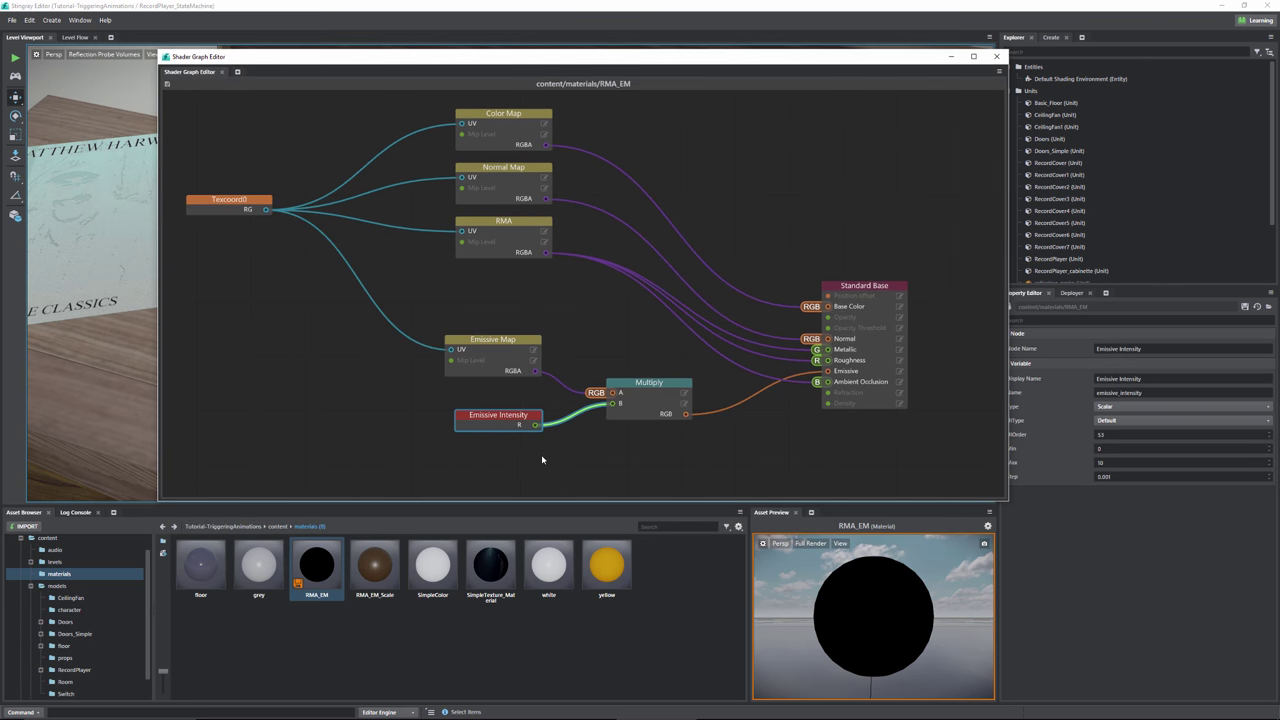
left_click(499, 415)
left_click(449, 434)
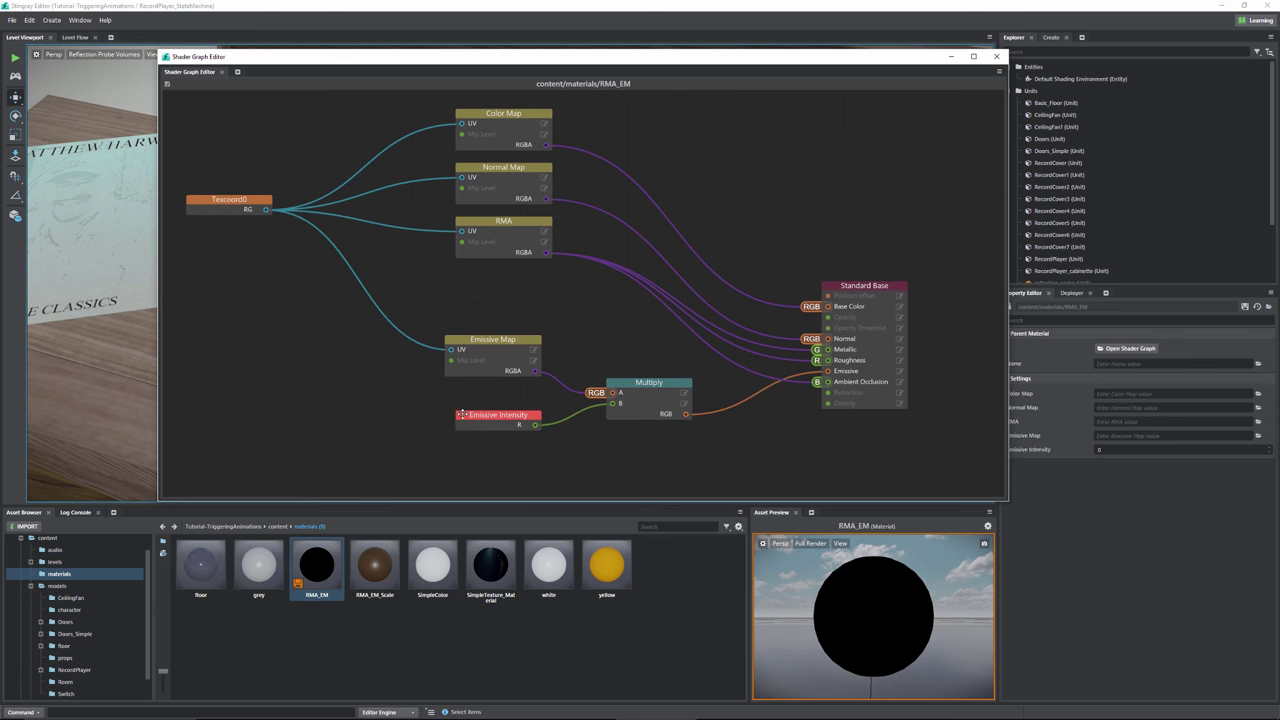
- Widen the Emissive Intensity node so that it lines up with the Emissive Map node above it, and keep it selected
left_click(456, 416)
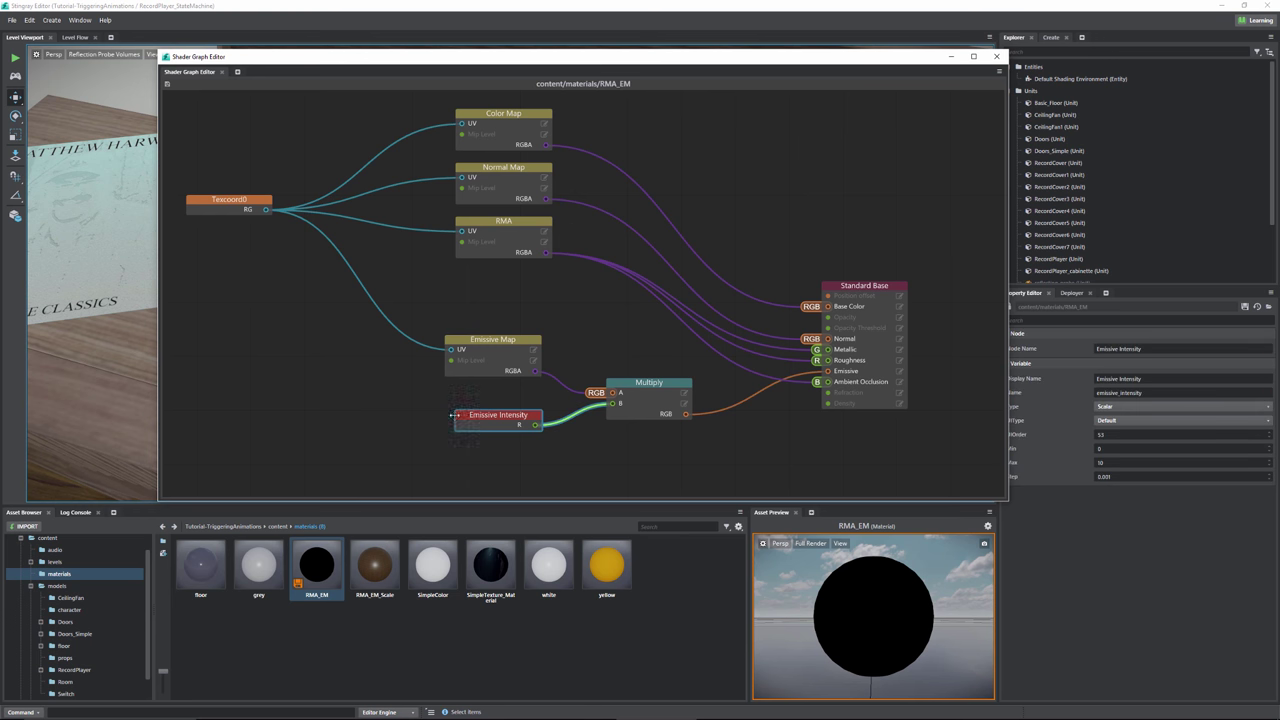
left_click_drag(456, 416, 488, 413)
left_click(509, 462)
left_click(456, 477)
left_click(500, 420)
- Add a Material Variable input node in the empty area beside the Emissive Map node and select its variable name for editing
right_click(268, 331)
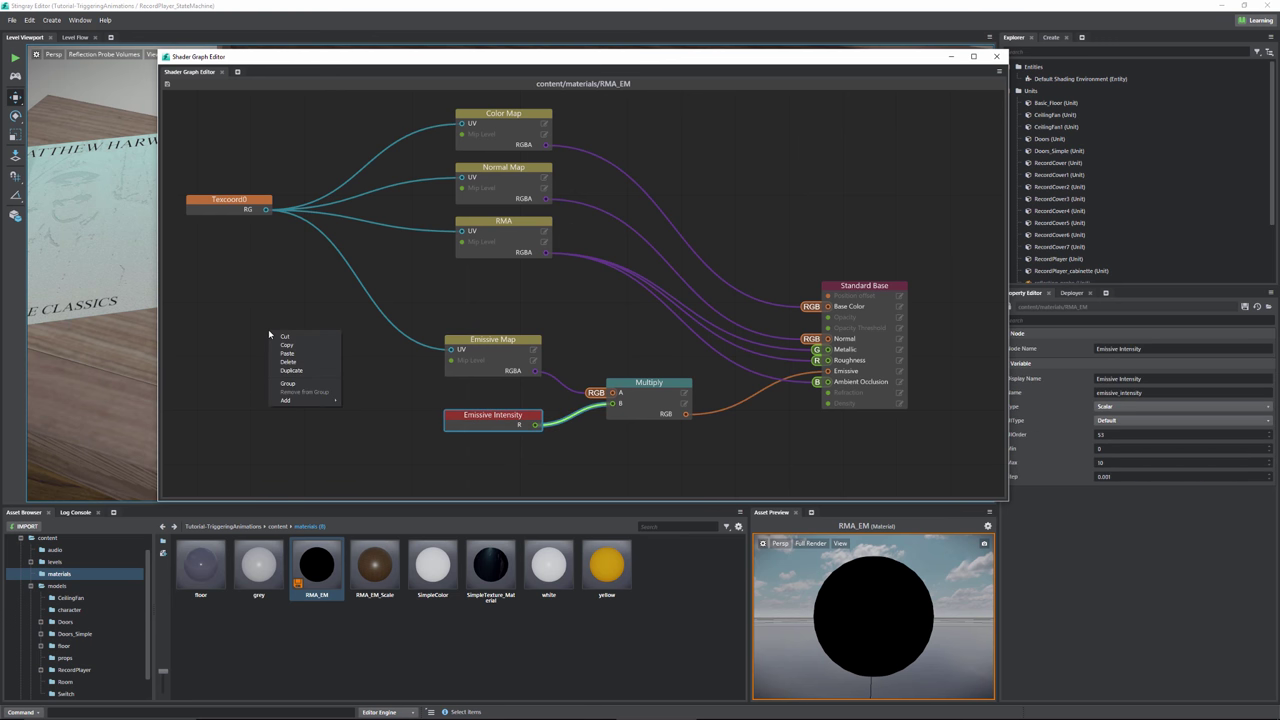
mouse_move(285, 400)
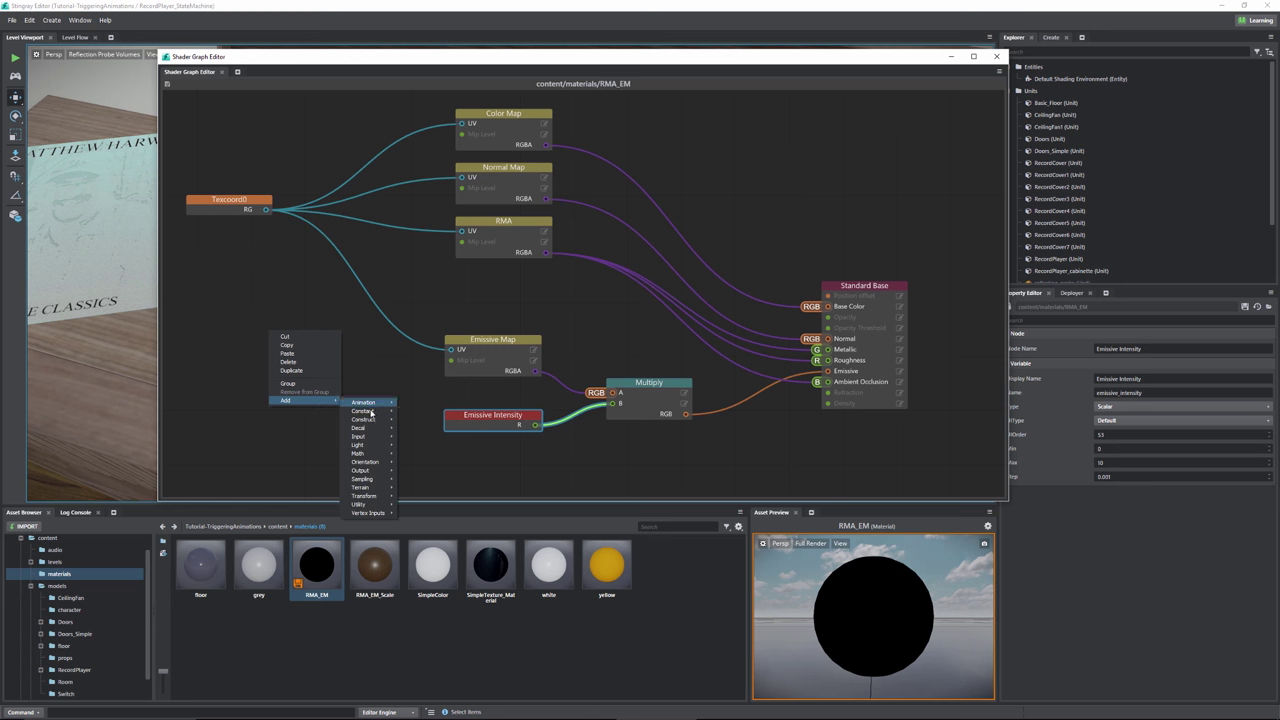
mouse_move(373, 438)
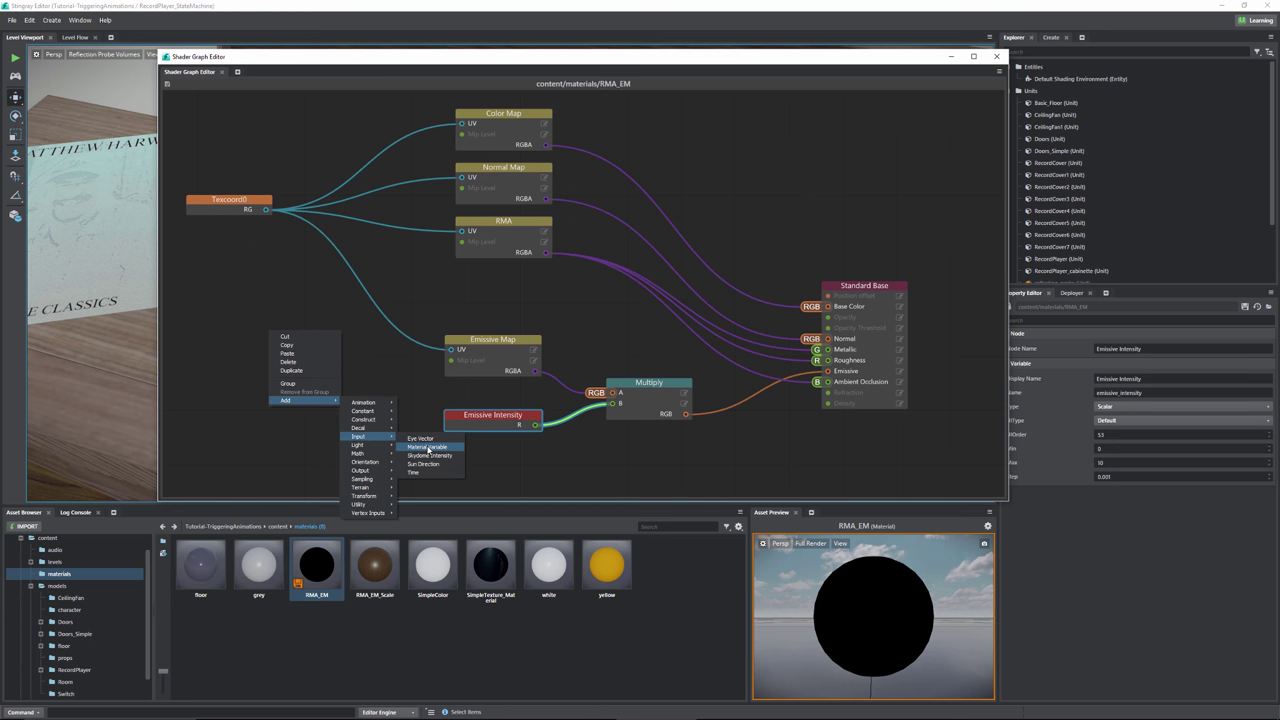
left_click(427, 446)
left_click(307, 340)
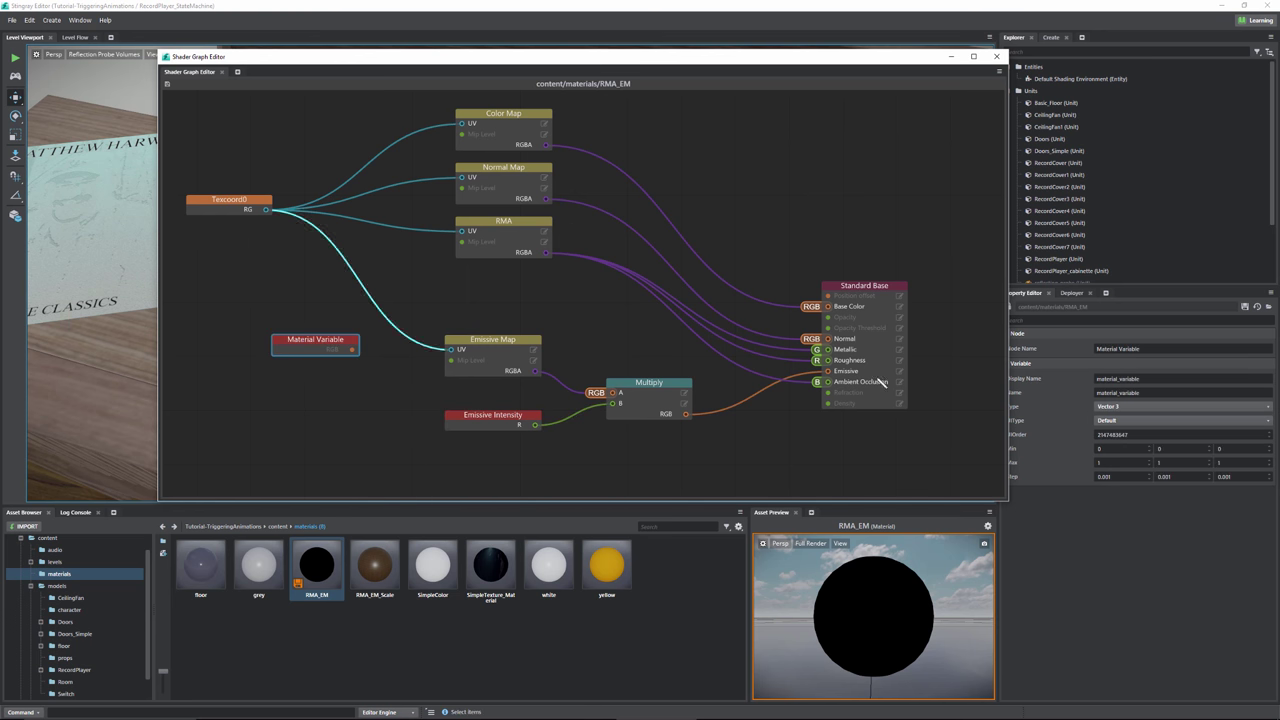
double_click(1118, 392)
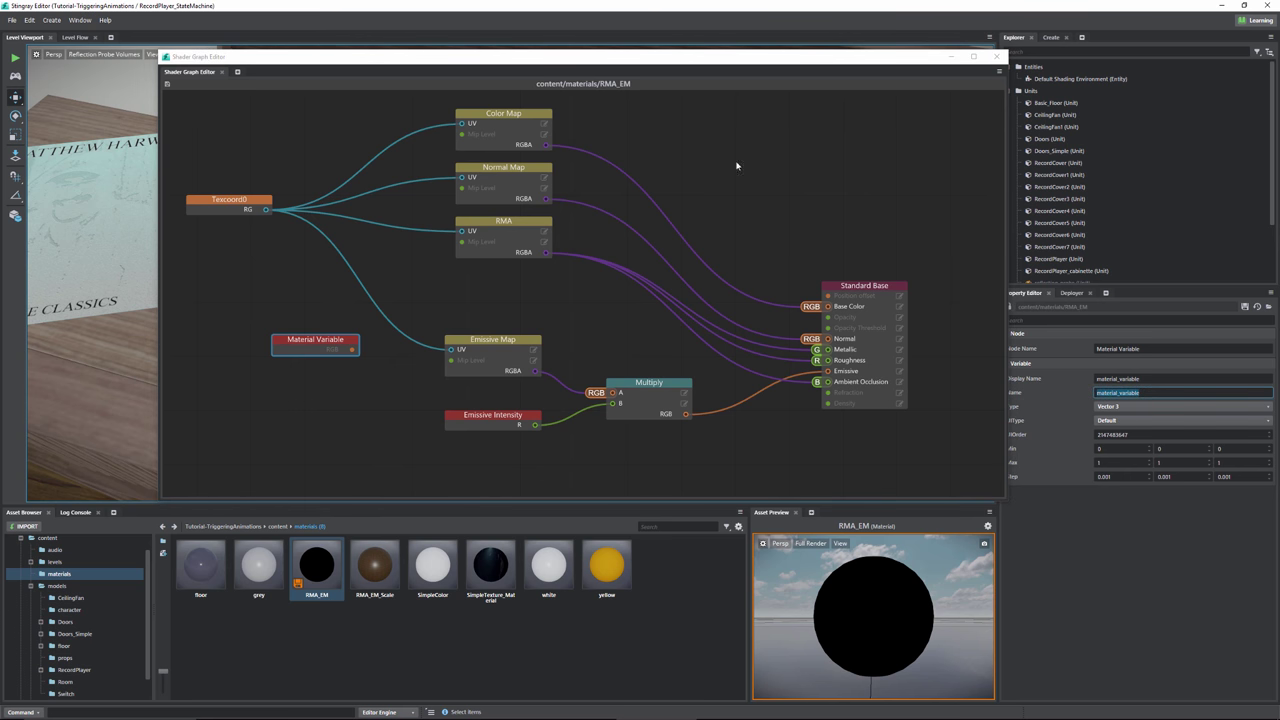
- Rename the Material Variable node to Test and save the RMA_EM material
left_click_drag(729, 62, 645, 66)
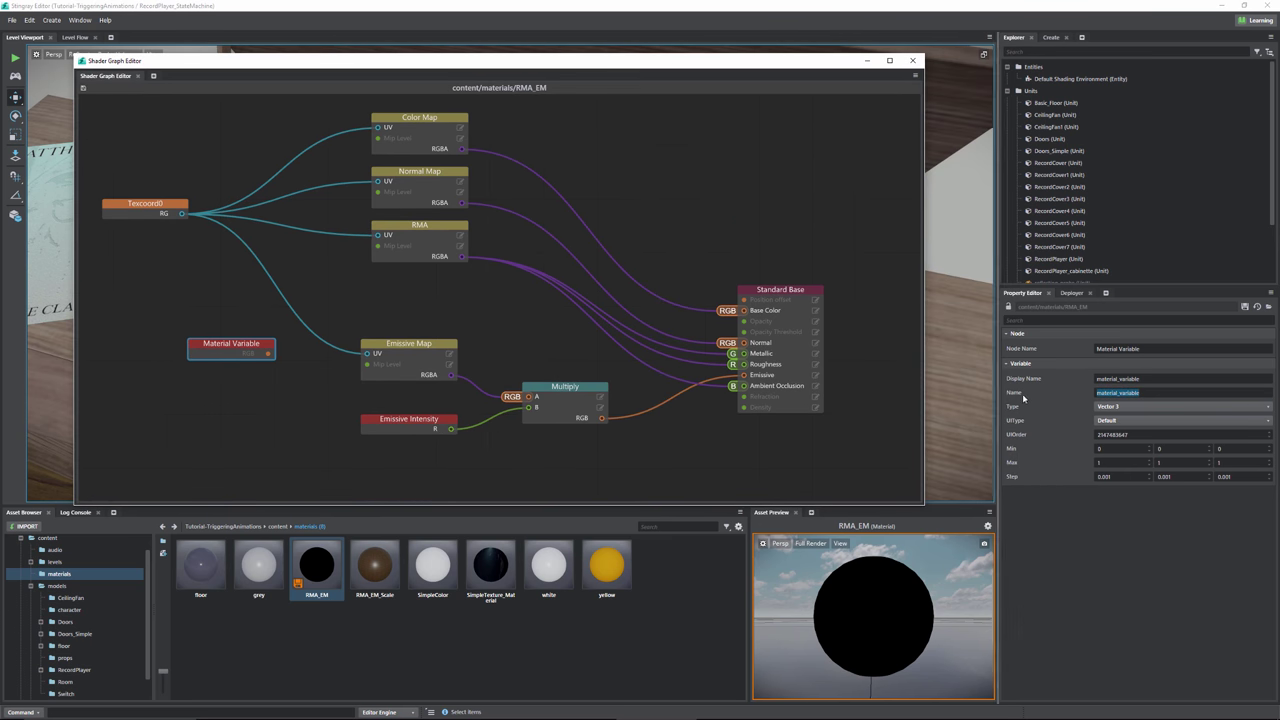
left_click(1022, 352)
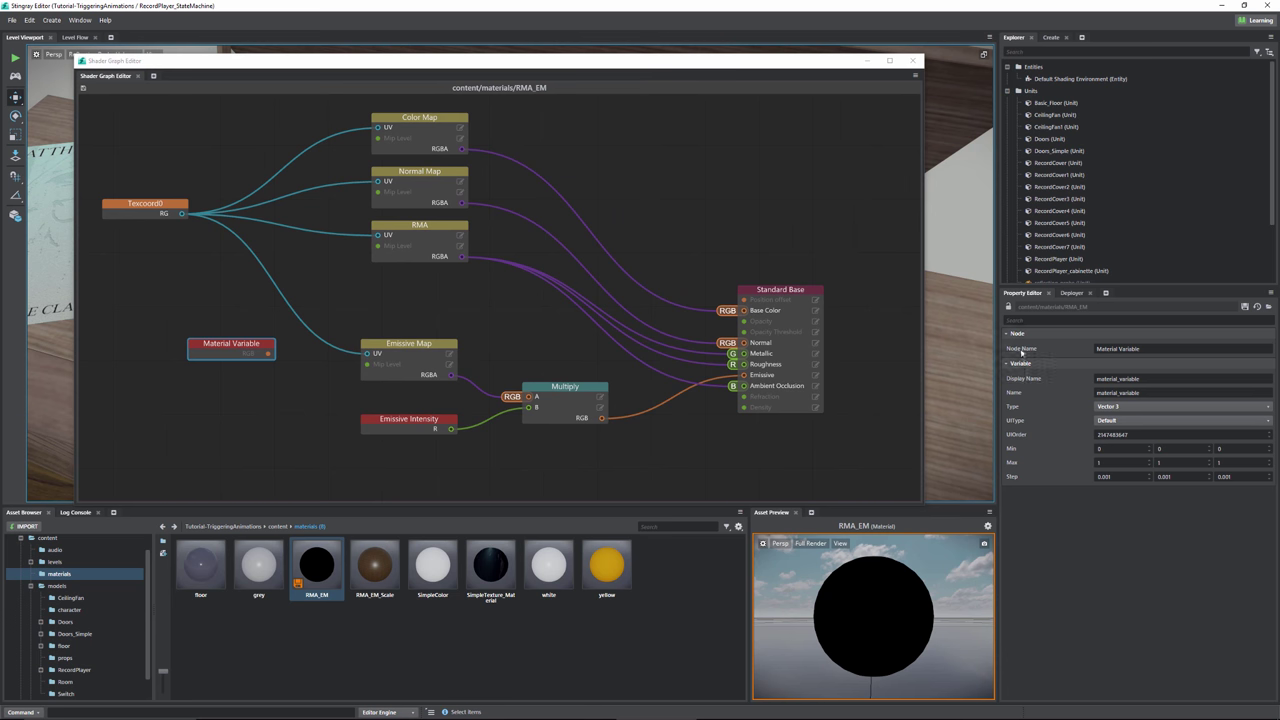
left_click(300, 402)
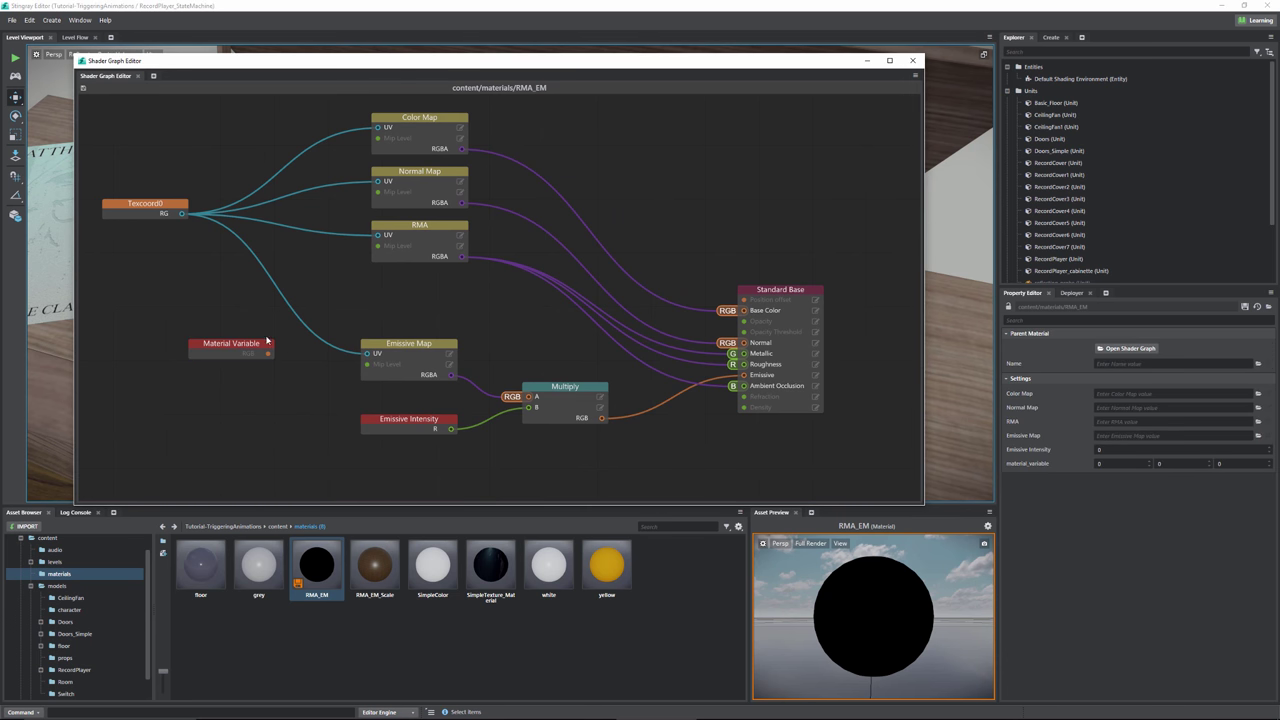
left_click(235, 345)
left_click(1161, 349)
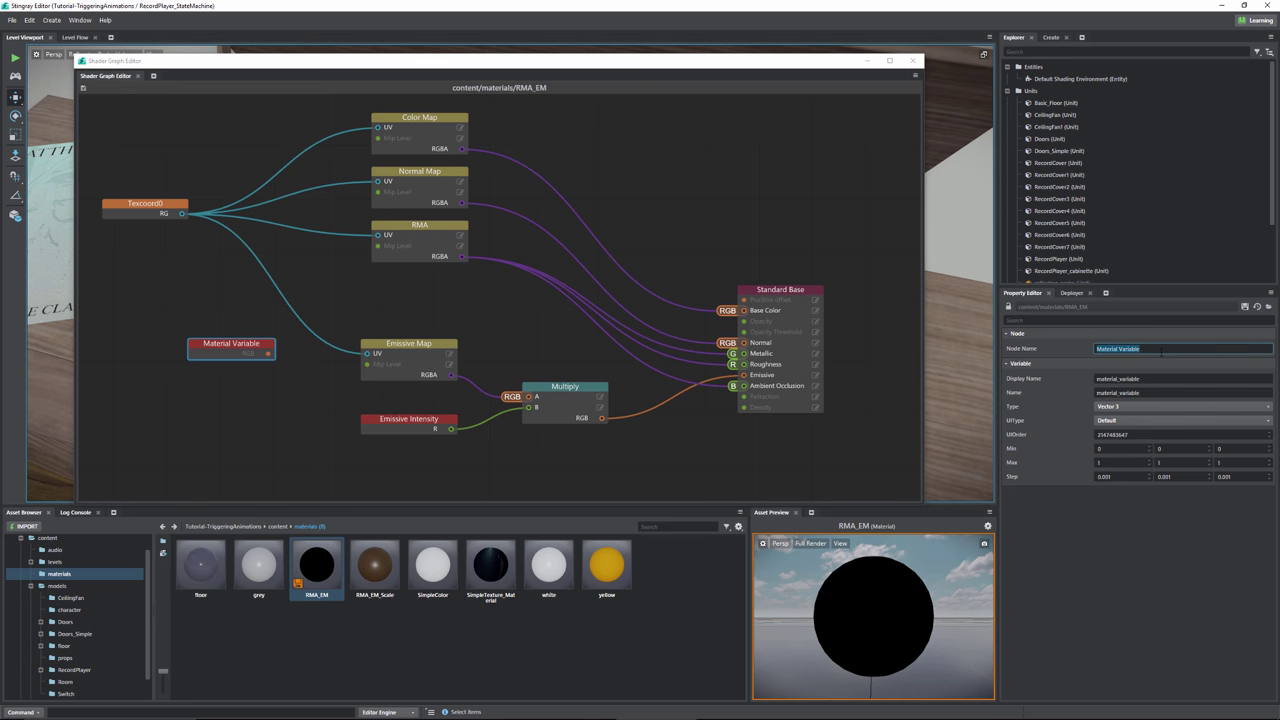
type("Test")
key("Return")
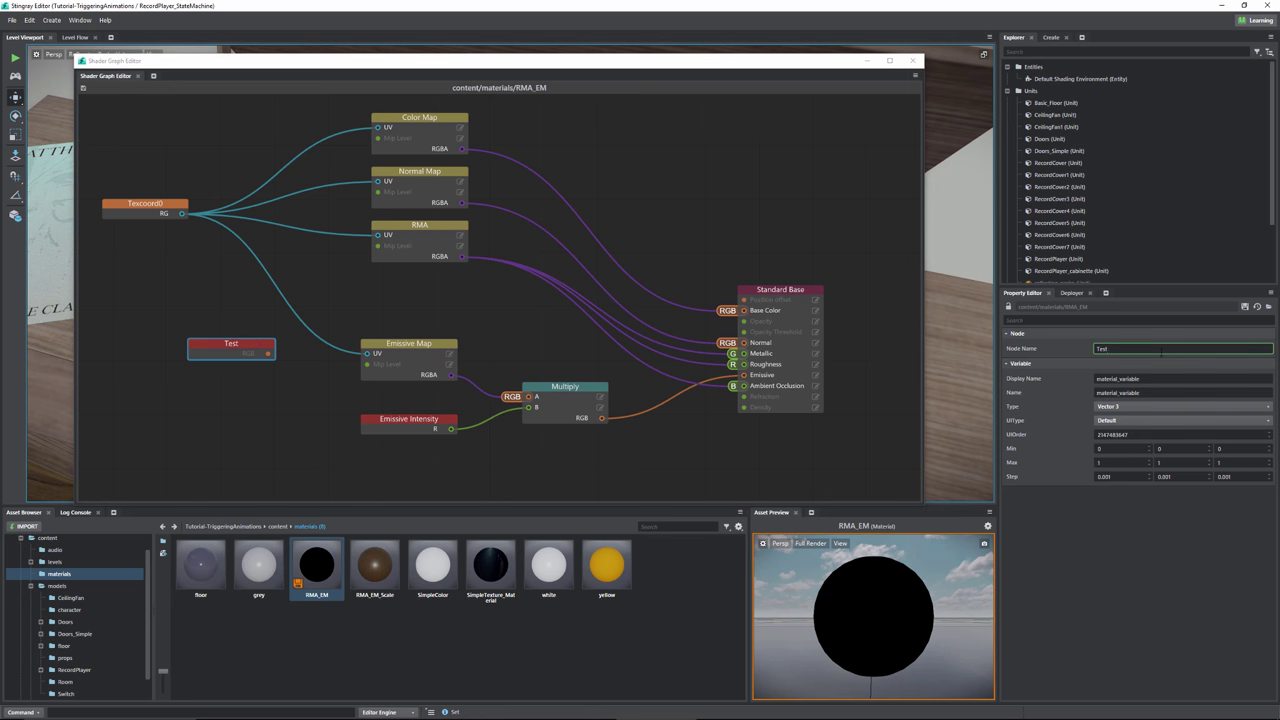
left_click(1245, 307)
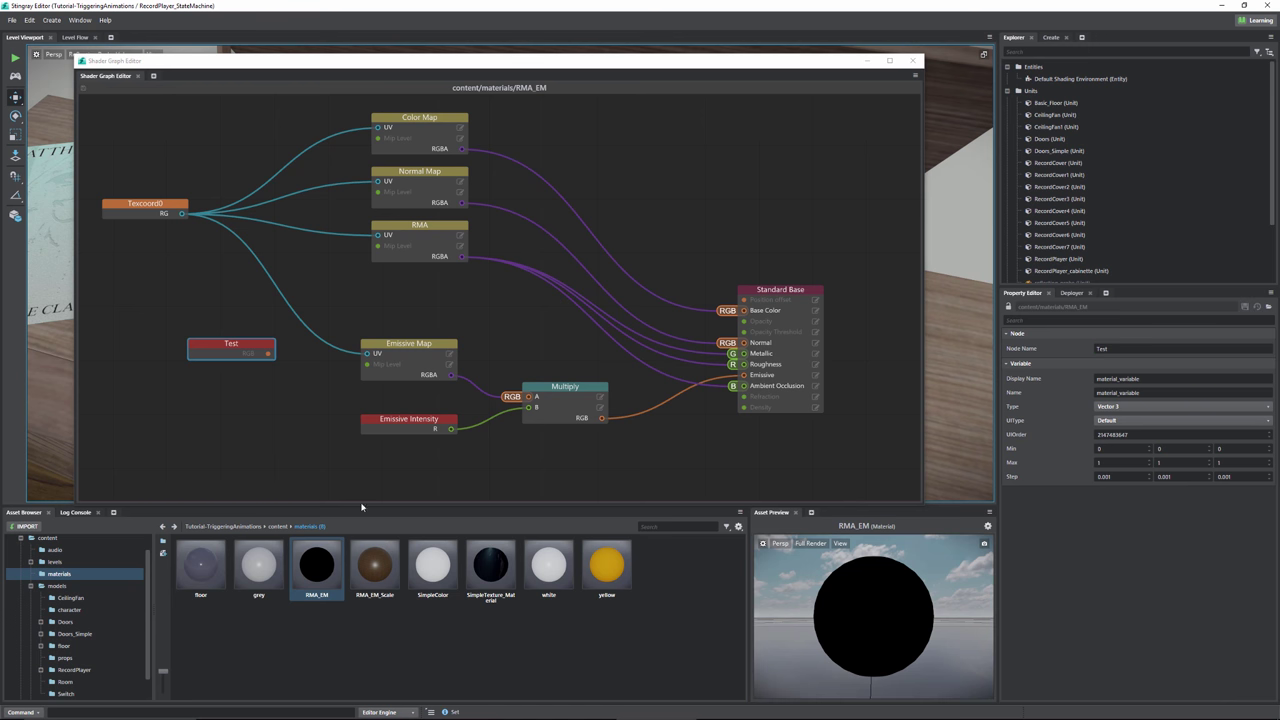
left_click(320, 420)
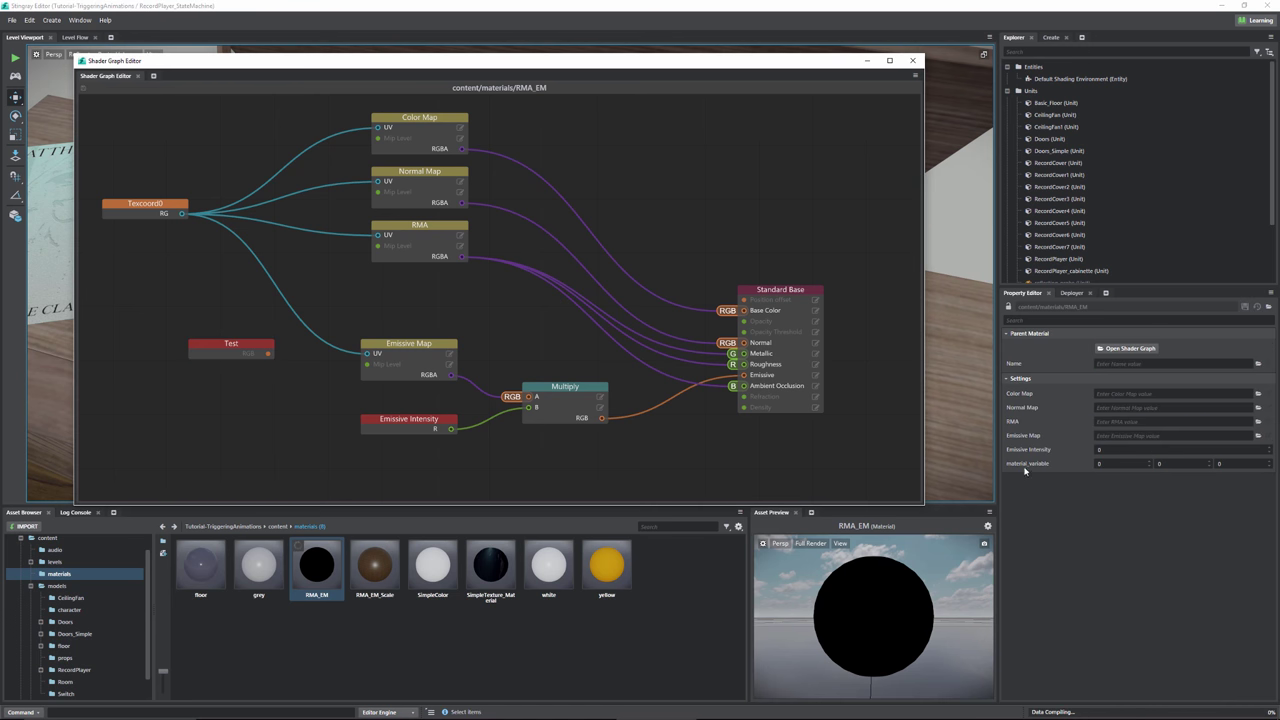
- Set the Test node's display name to TestDisplay and save the material
left_click(228, 343)
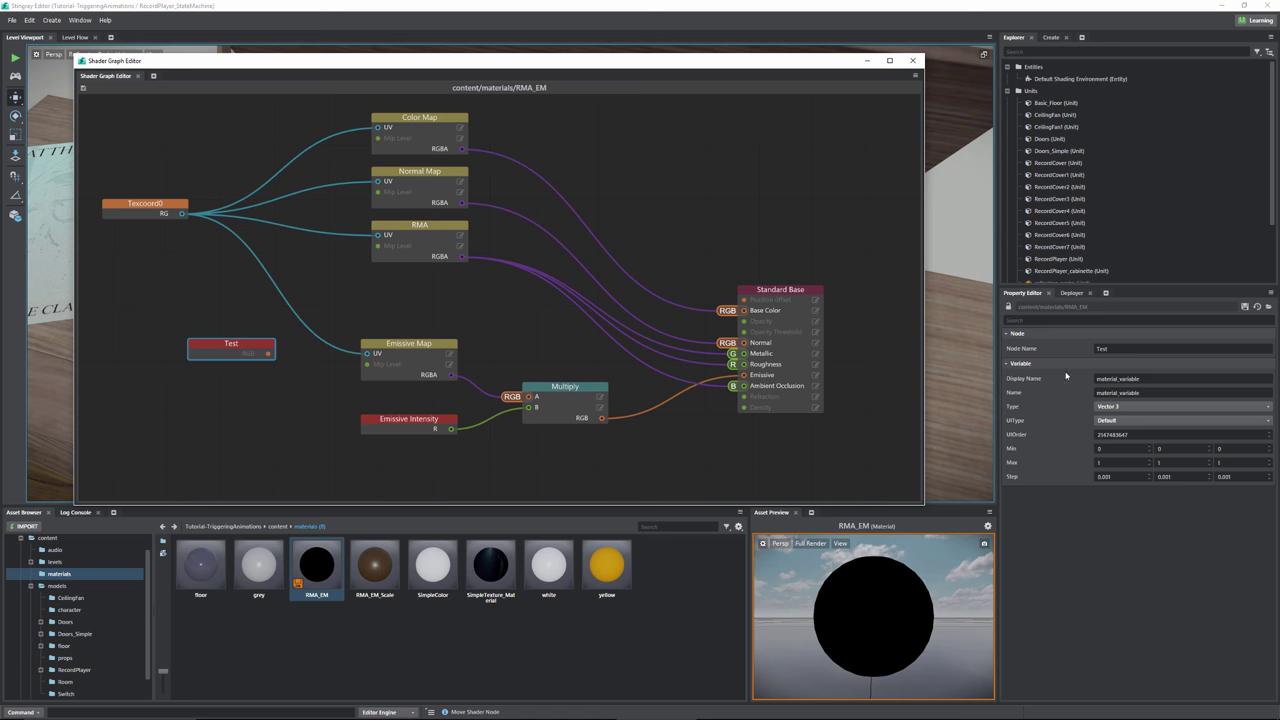
double_click(1155, 379)
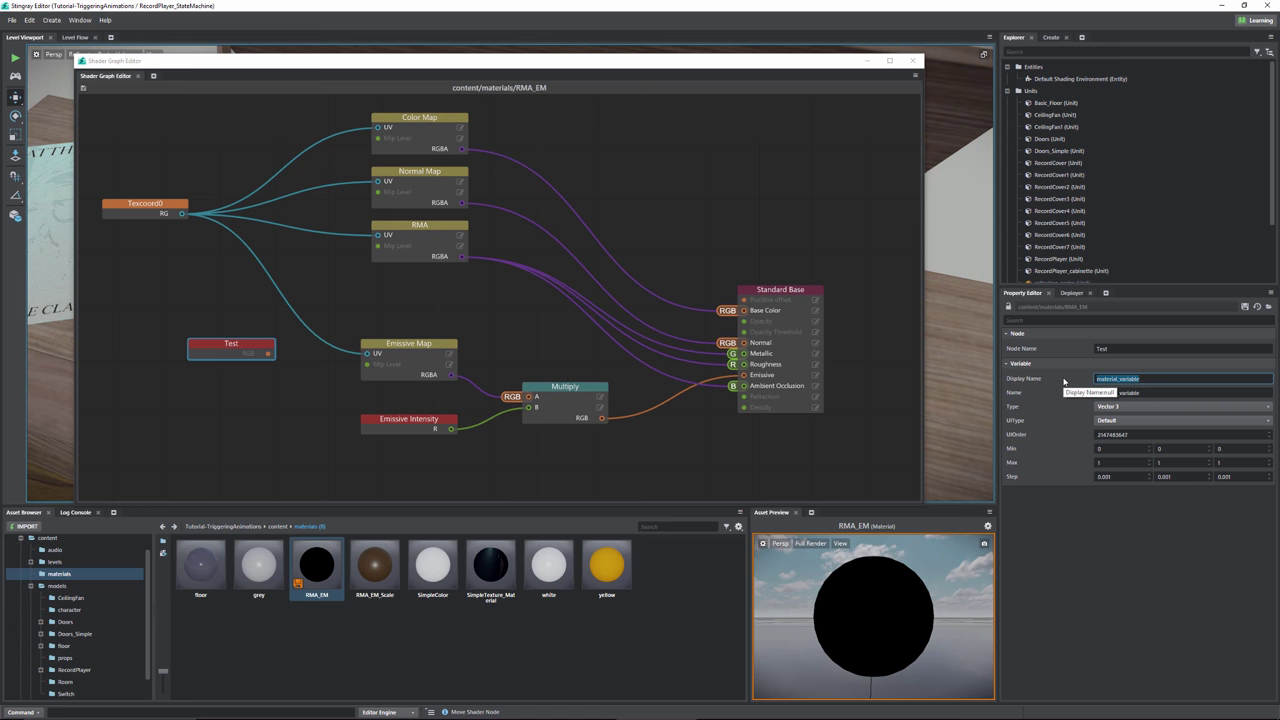
type("TestDisplay")
key("Return")
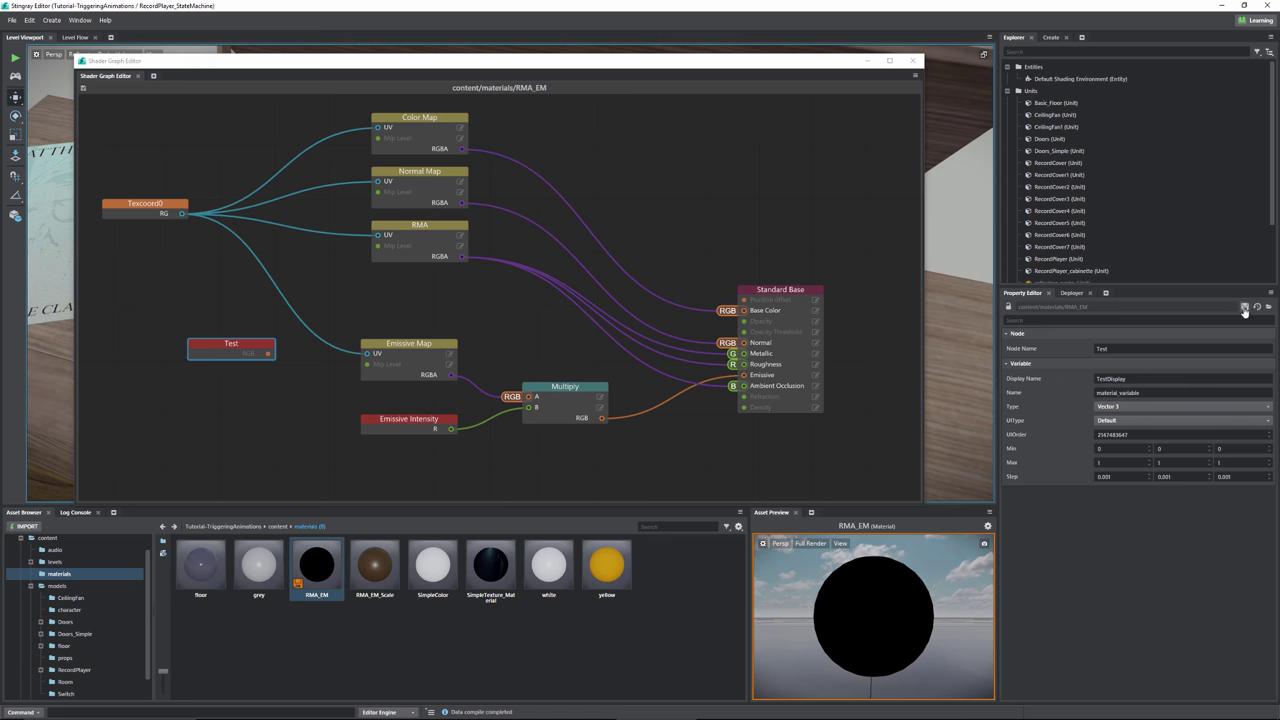
left_click(1245, 309)
left_click(296, 437)
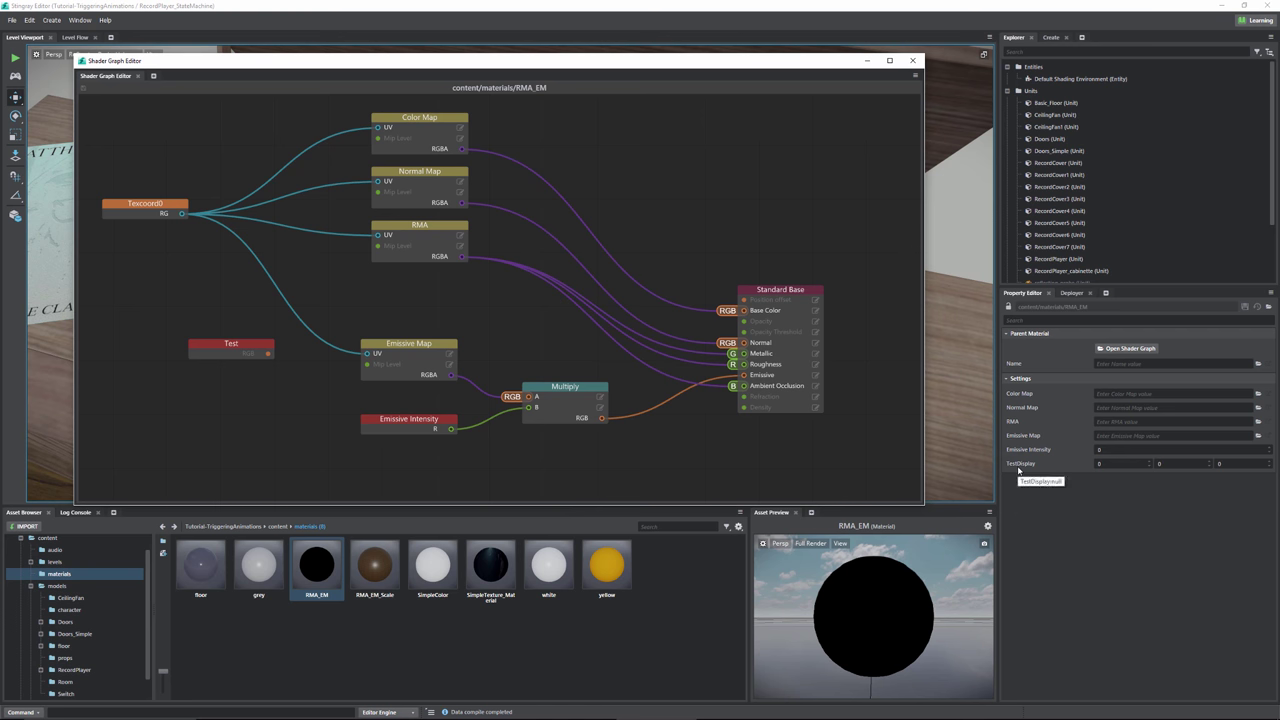
- Change the Test node's variable type to Scalar
left_click(231, 346)
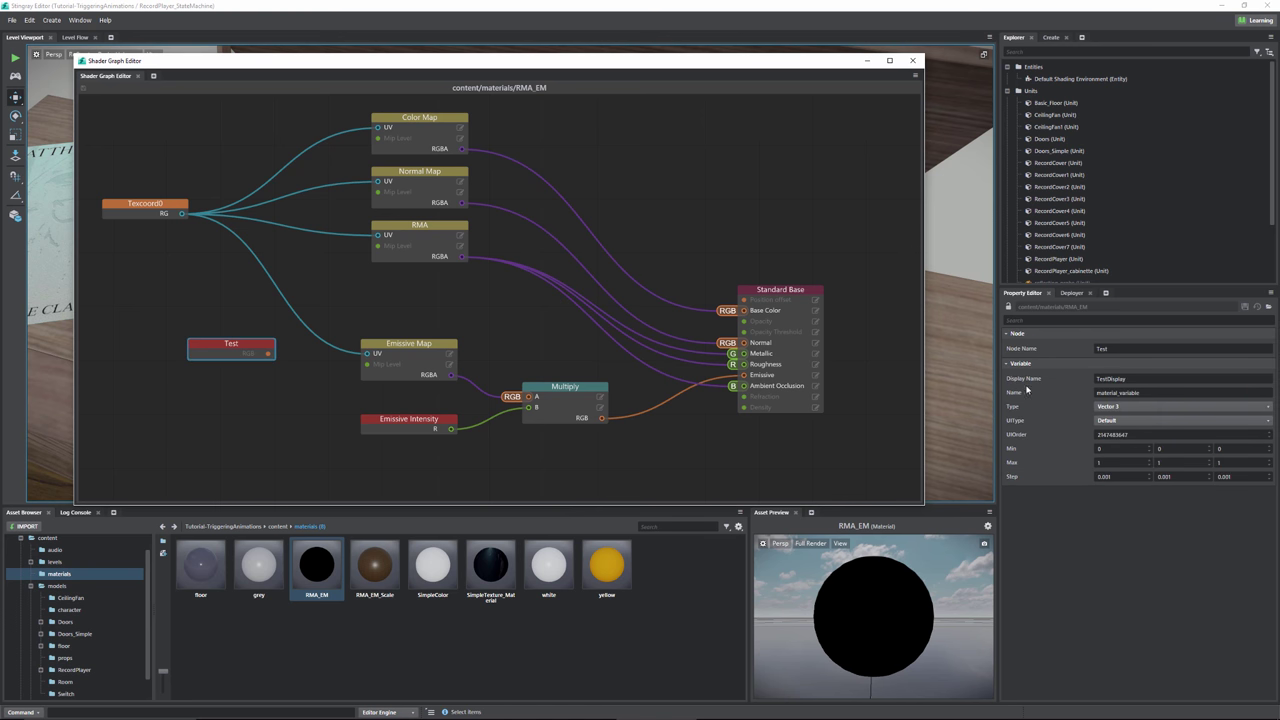
left_click(1197, 393)
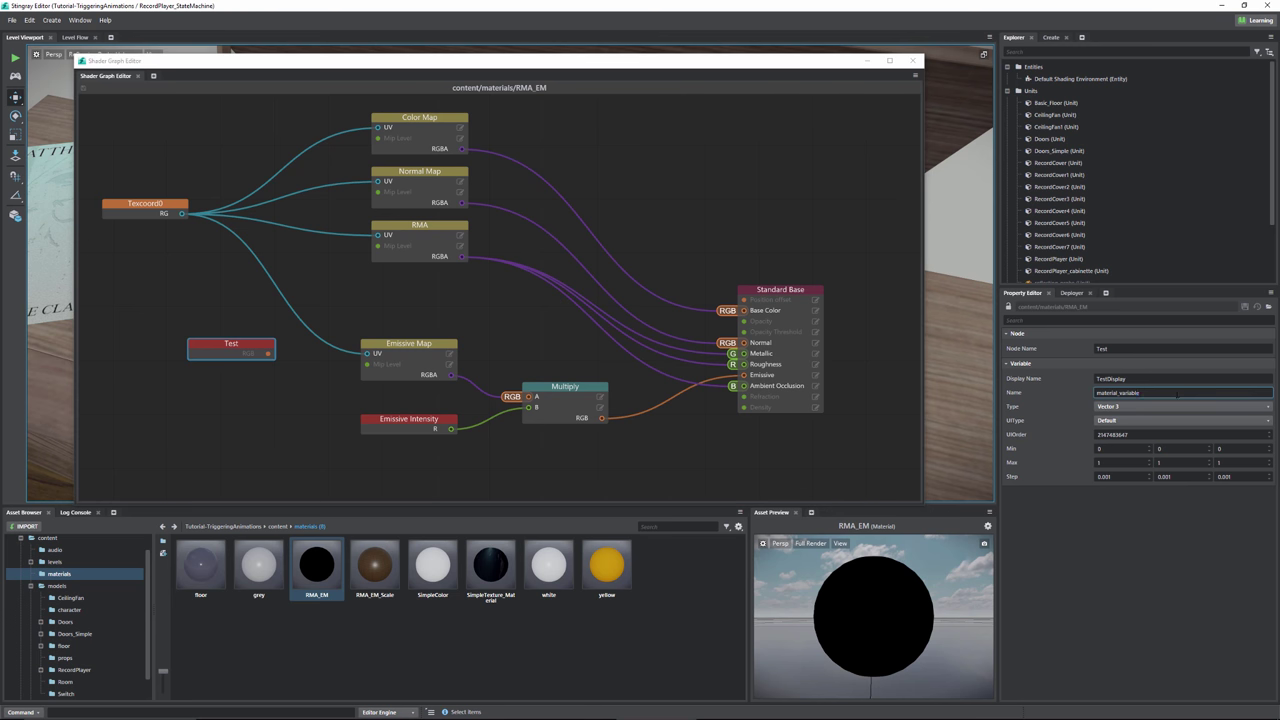
double_click(1177, 394)
left_click(1155, 394)
key("ctrl+a")
left_click(1112, 407)
left_click(1113, 434)
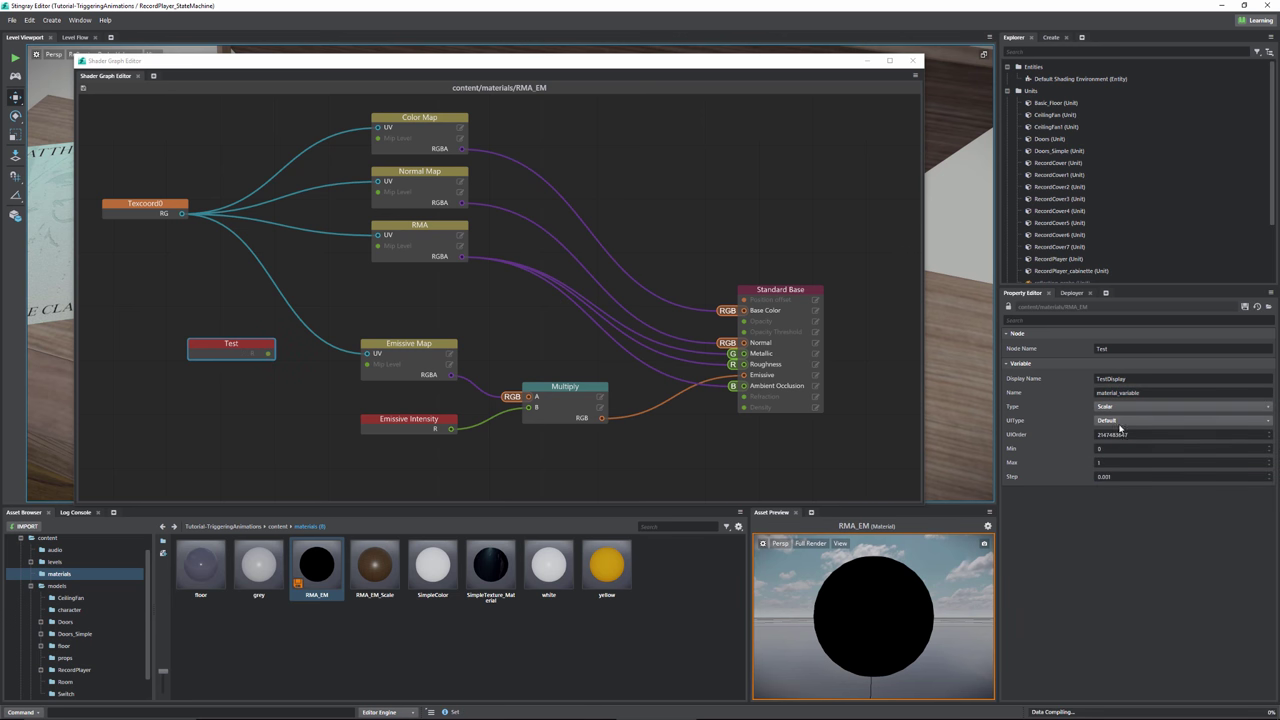
left_click(1115, 407)
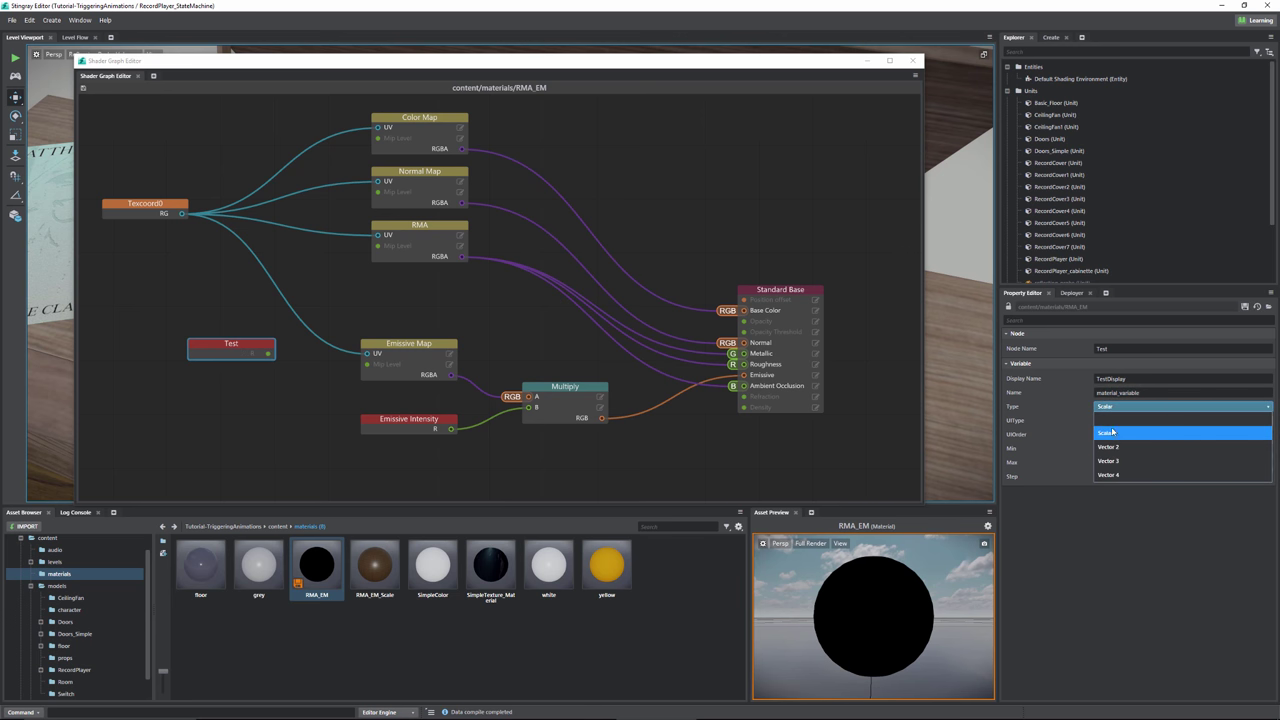
left_click(1111, 434)
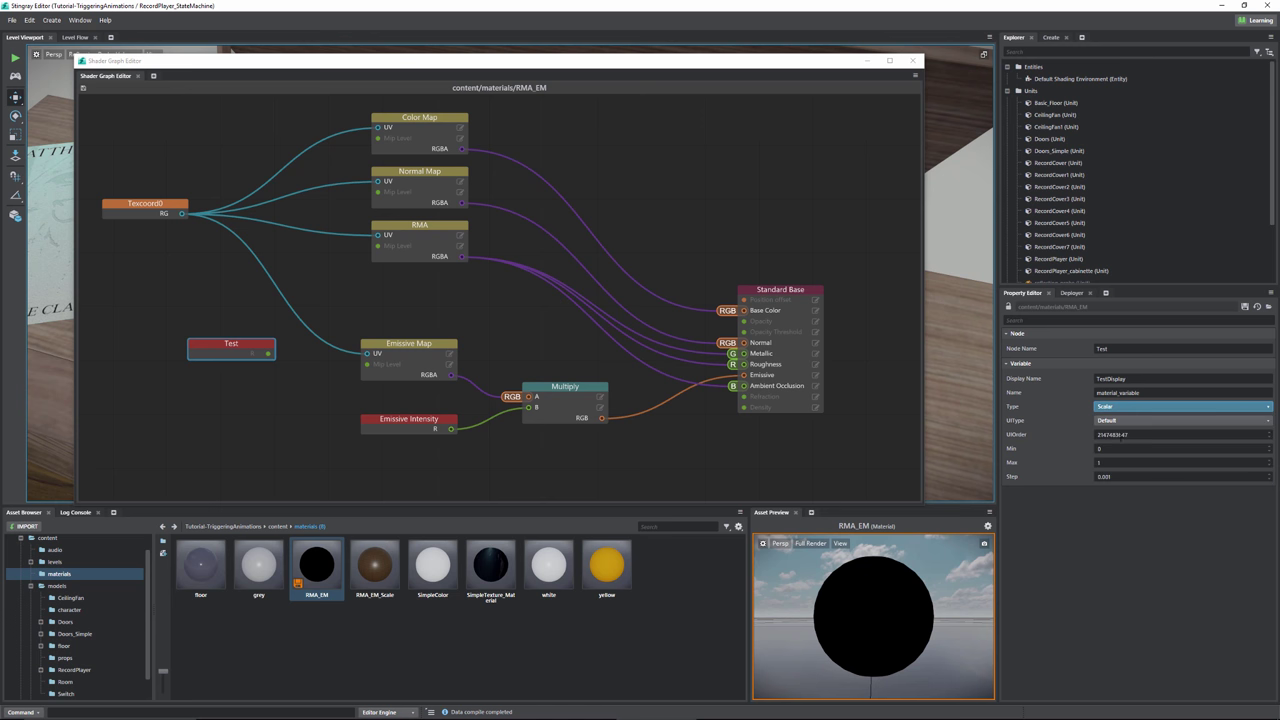
- Switch the Test node's variable type to Vector 3, Vector 2 and back to Scalar to compare the options
left_click(1113, 407)
left_click(1114, 461)
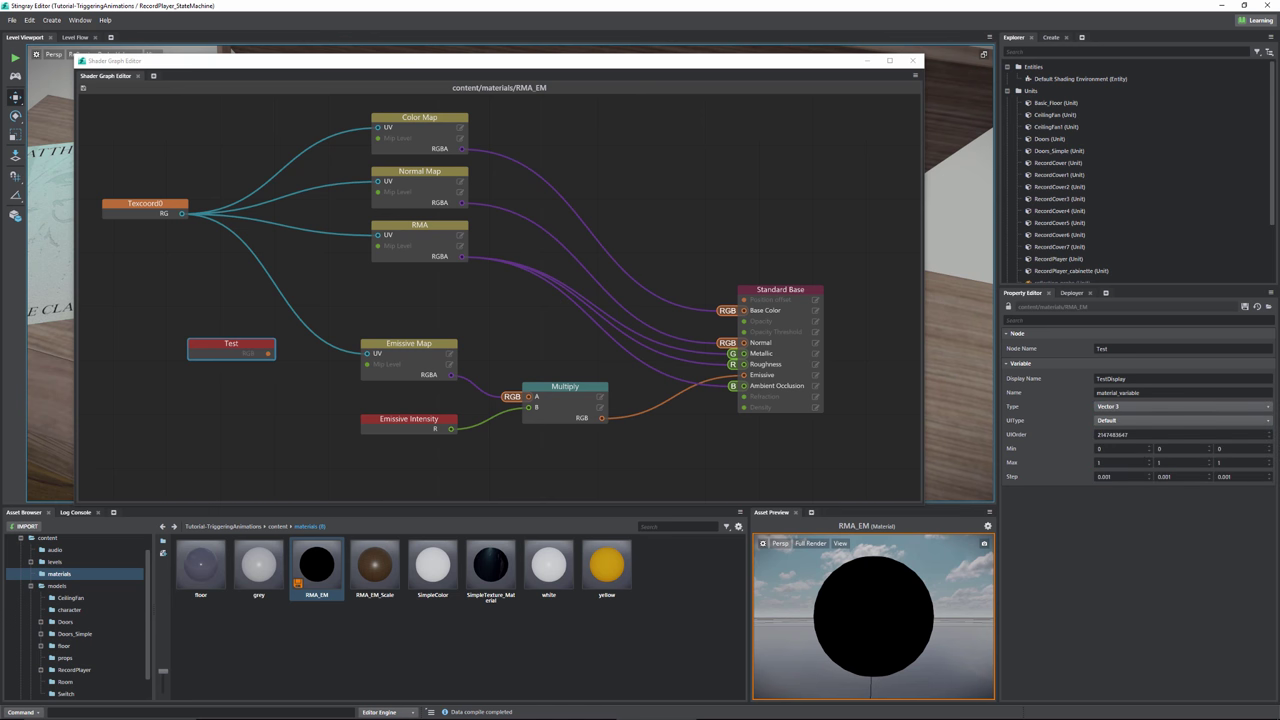
left_click(1129, 407)
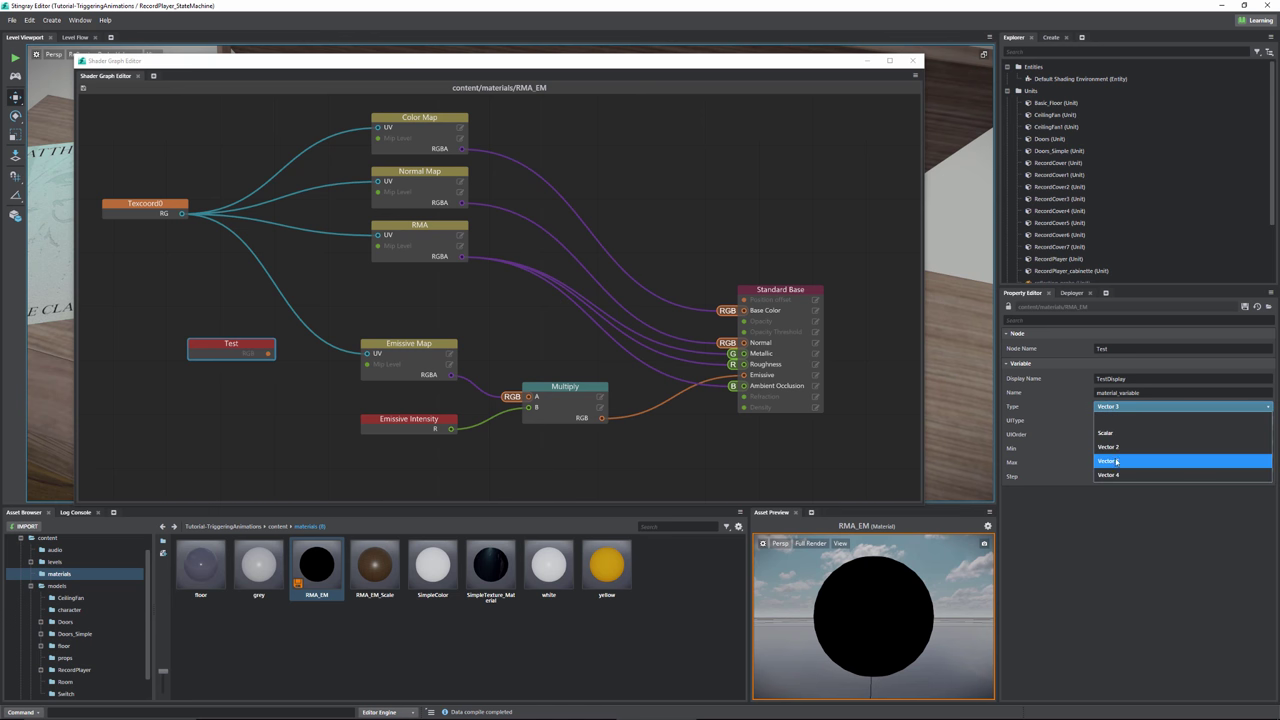
left_click(1114, 447)
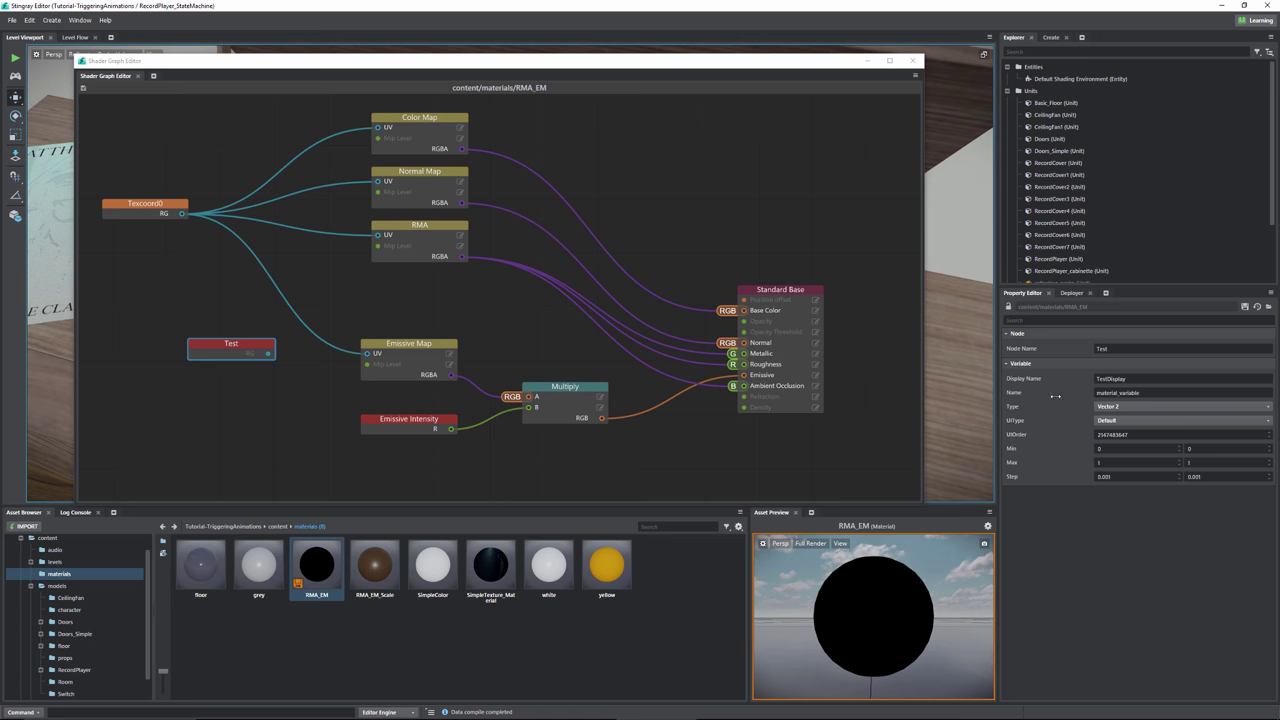
left_click(1125, 406)
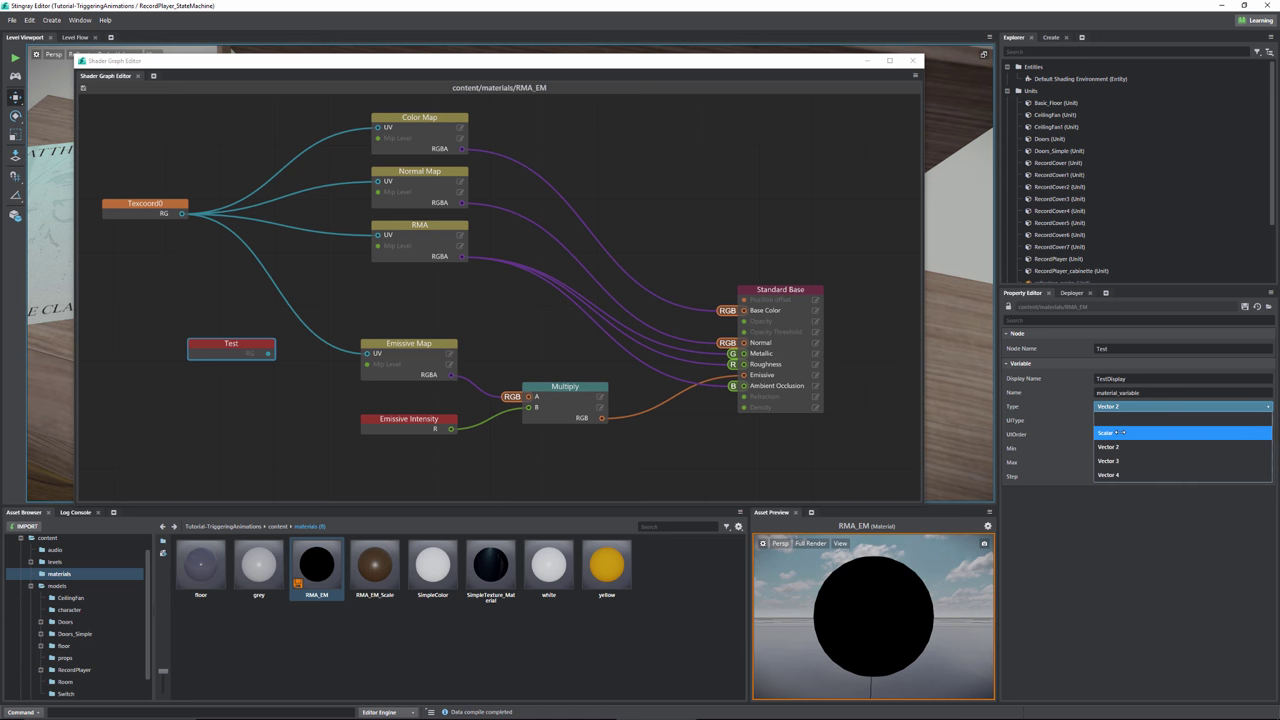
left_click(1118, 432)
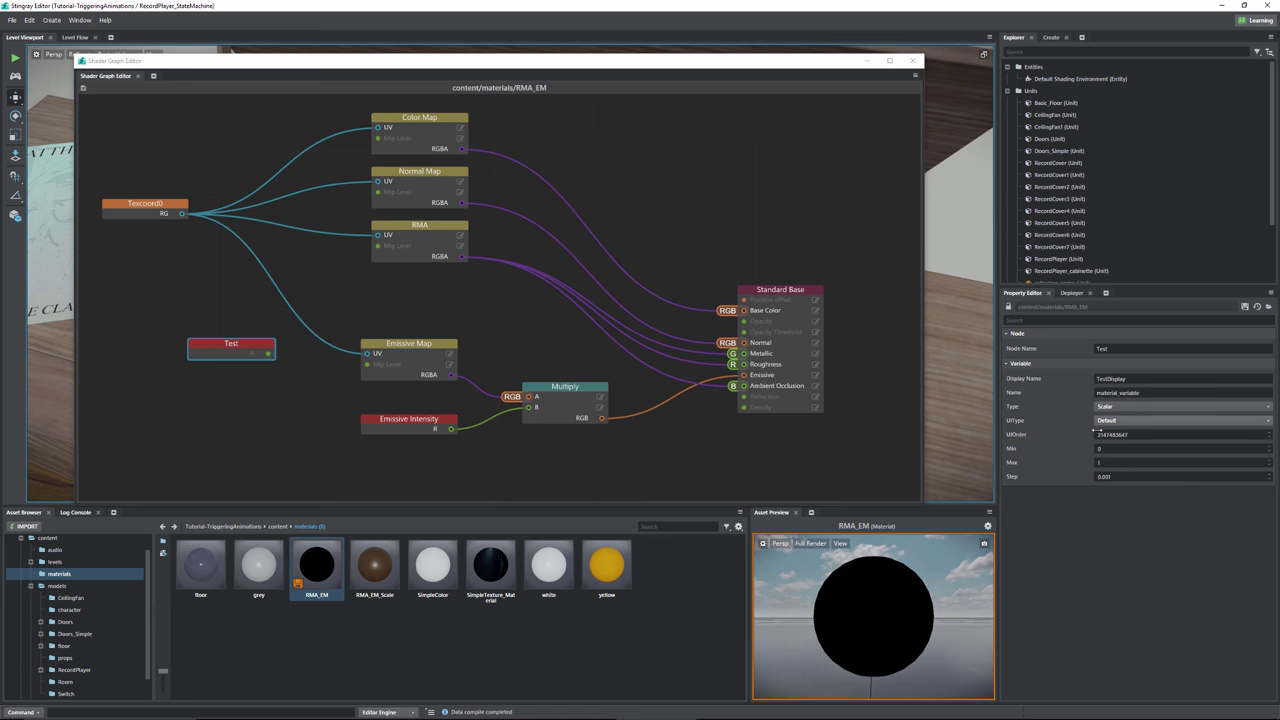
- Check the variable name of the Emissive Intensity node and delete the Test node from the shader graph
left_click(405, 421)
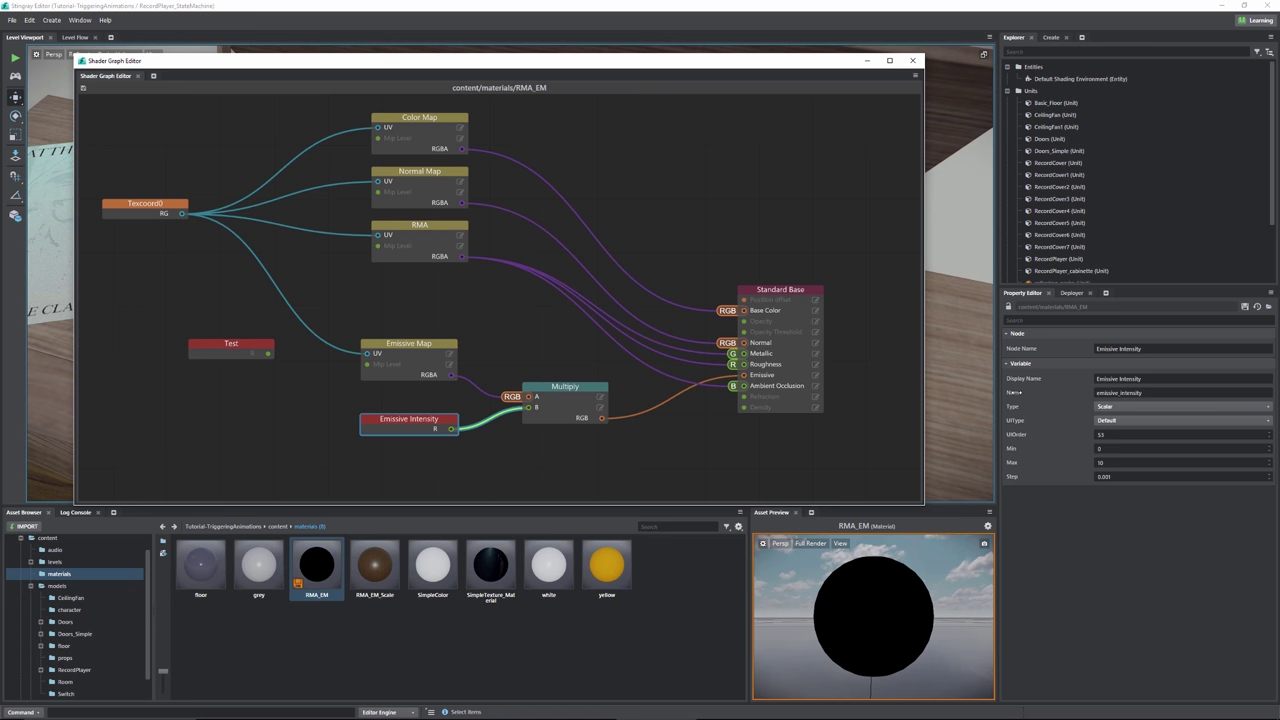
double_click(1120, 392)
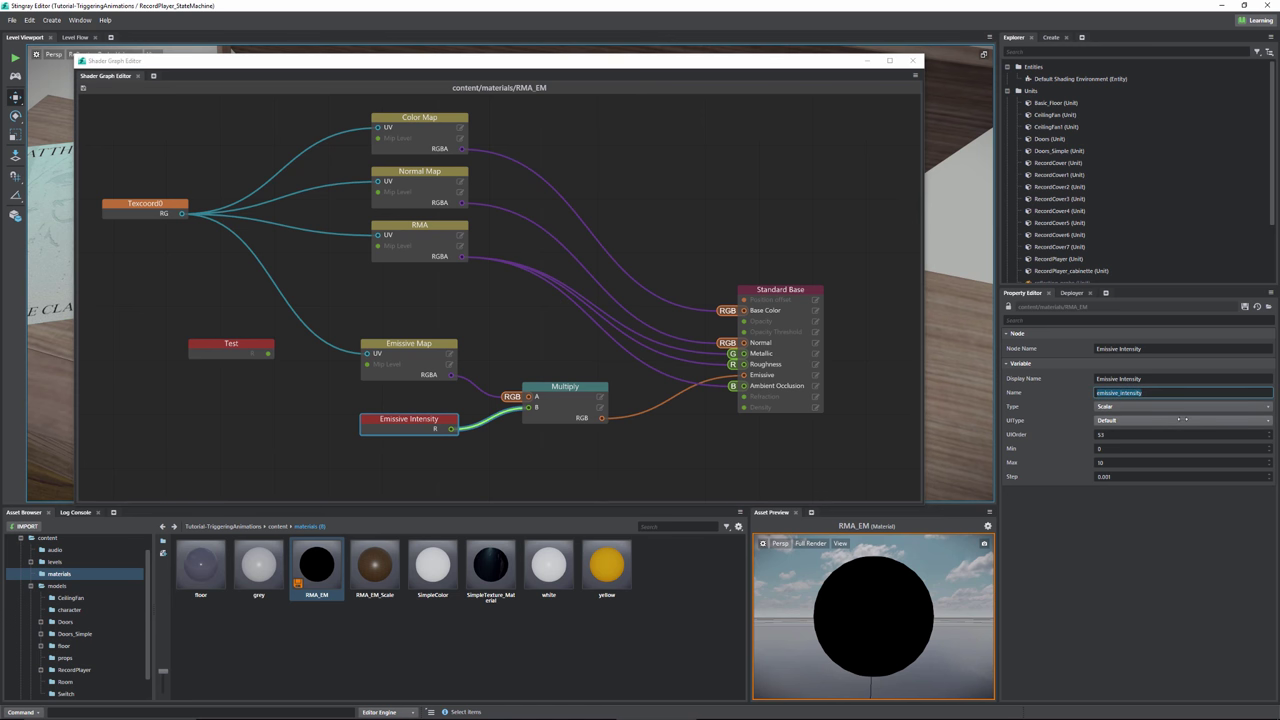
left_click(231, 349)
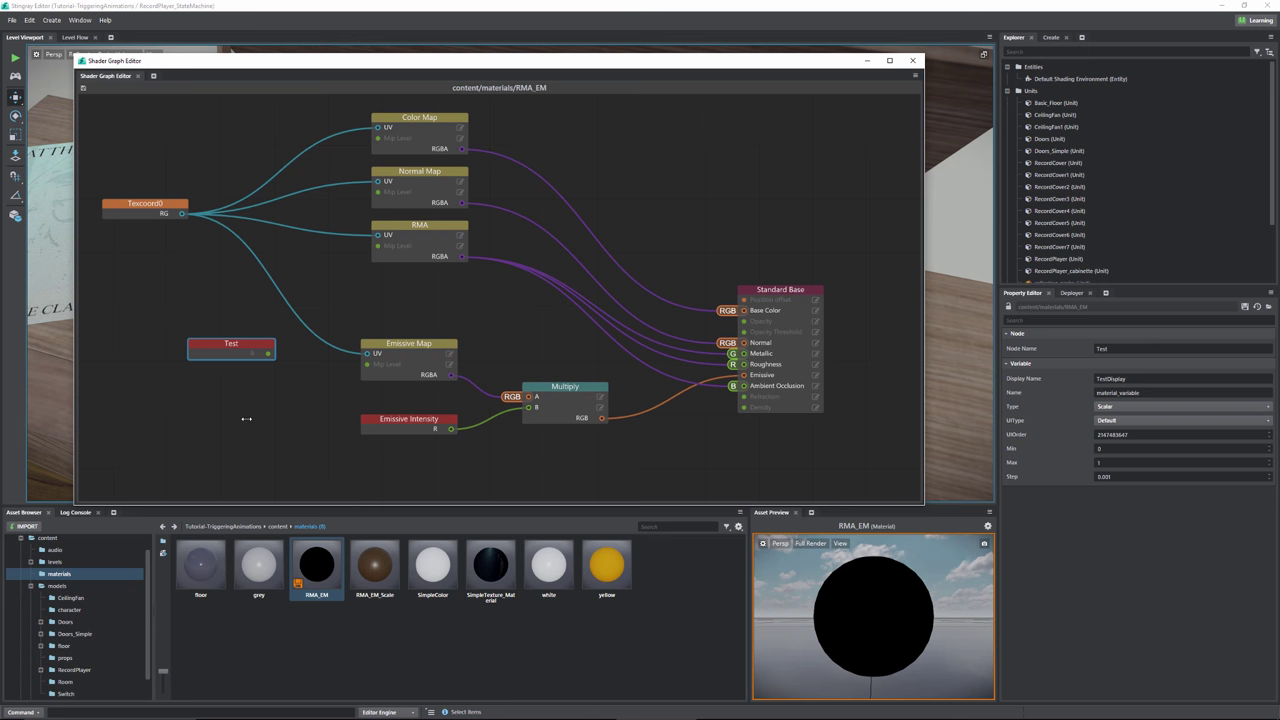
key("Delete")
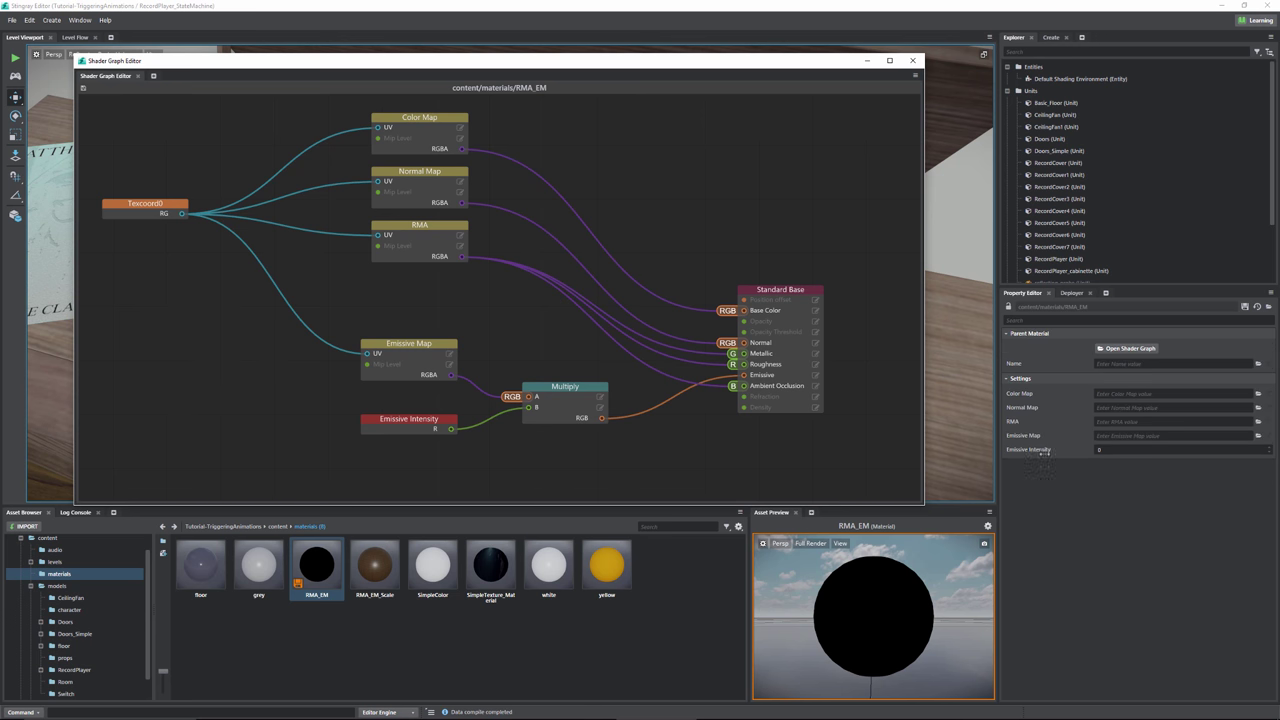
- Examine the material's Emissive Intensity setting and the matching node's variable name
left_click(1039, 455)
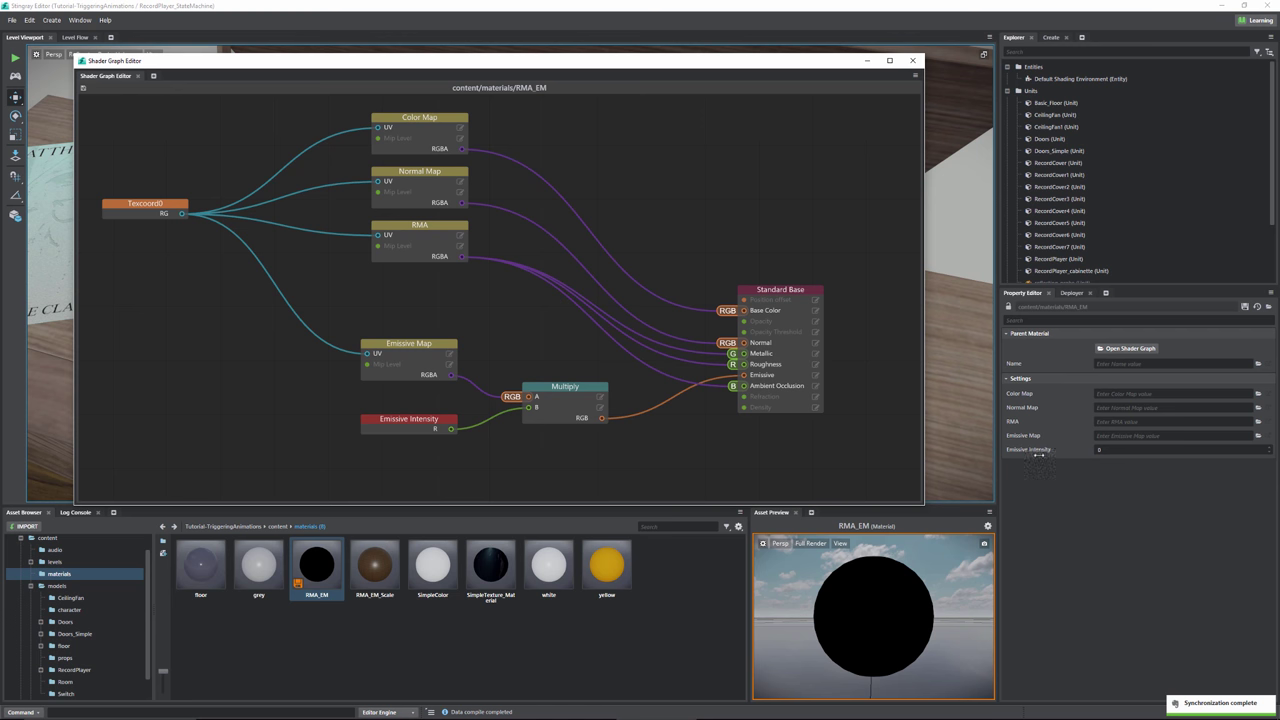
left_click(1093, 449)
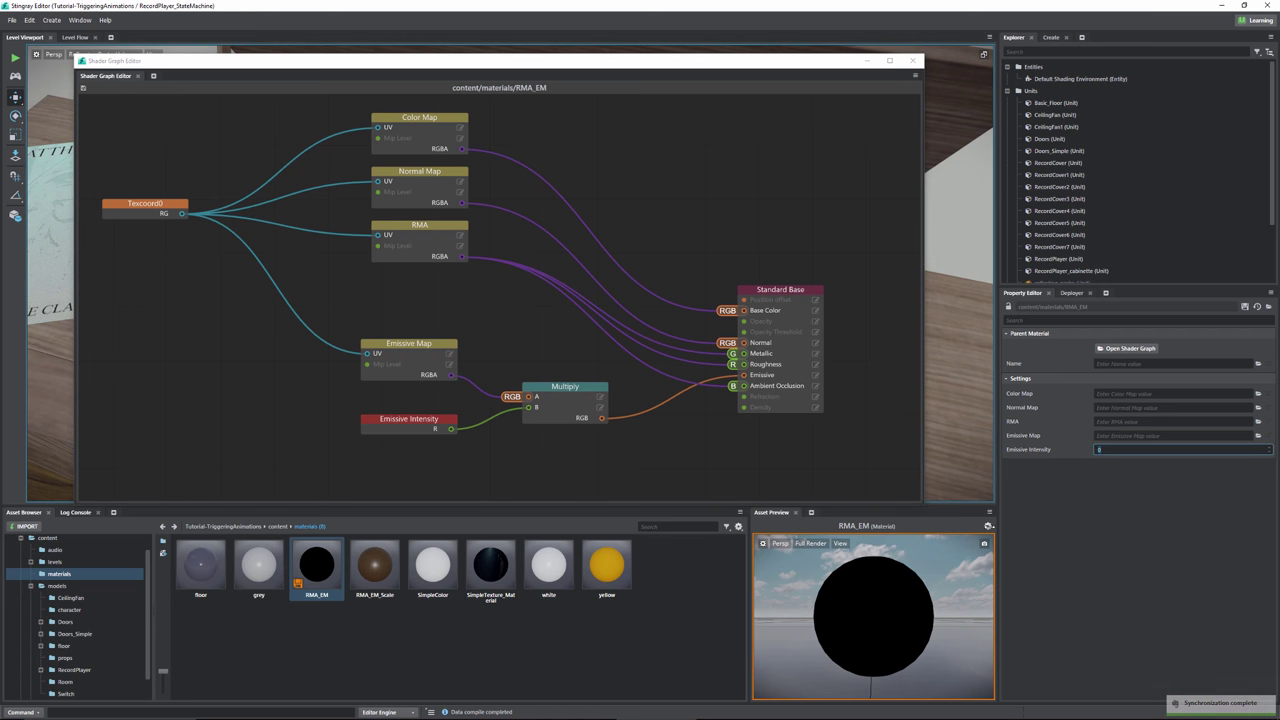
left_click(400, 421)
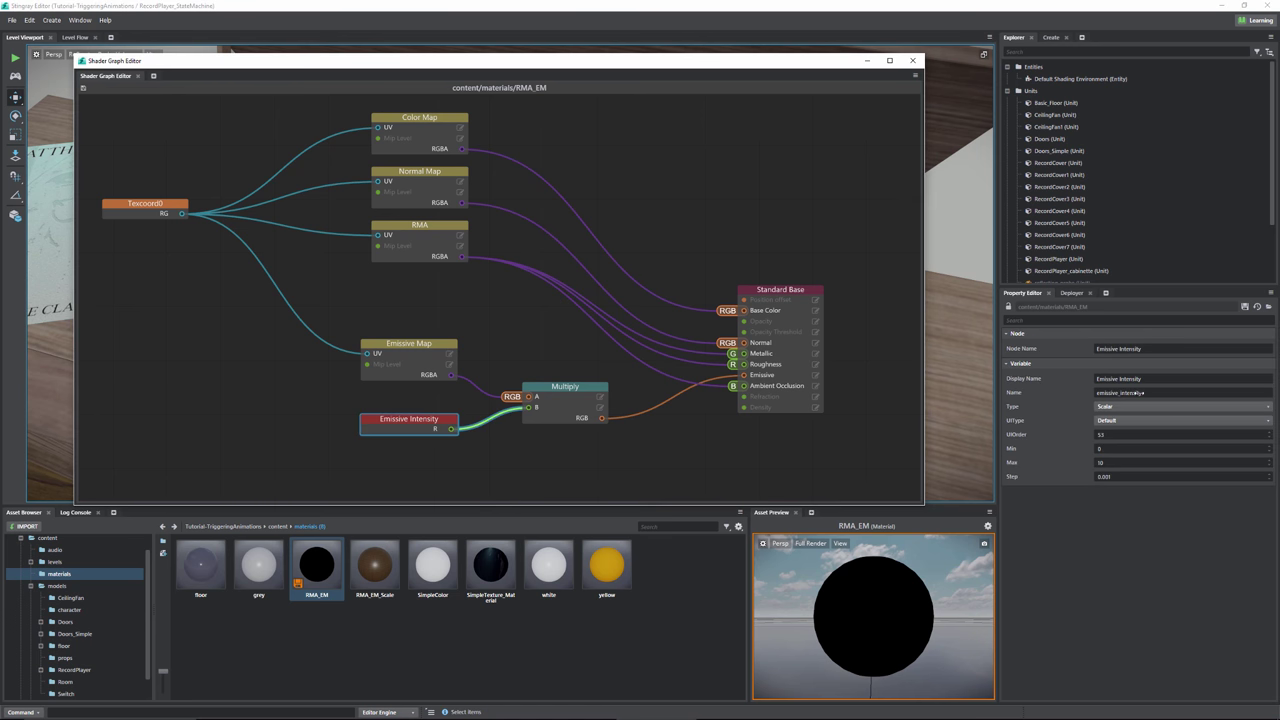
left_click(1147, 396)
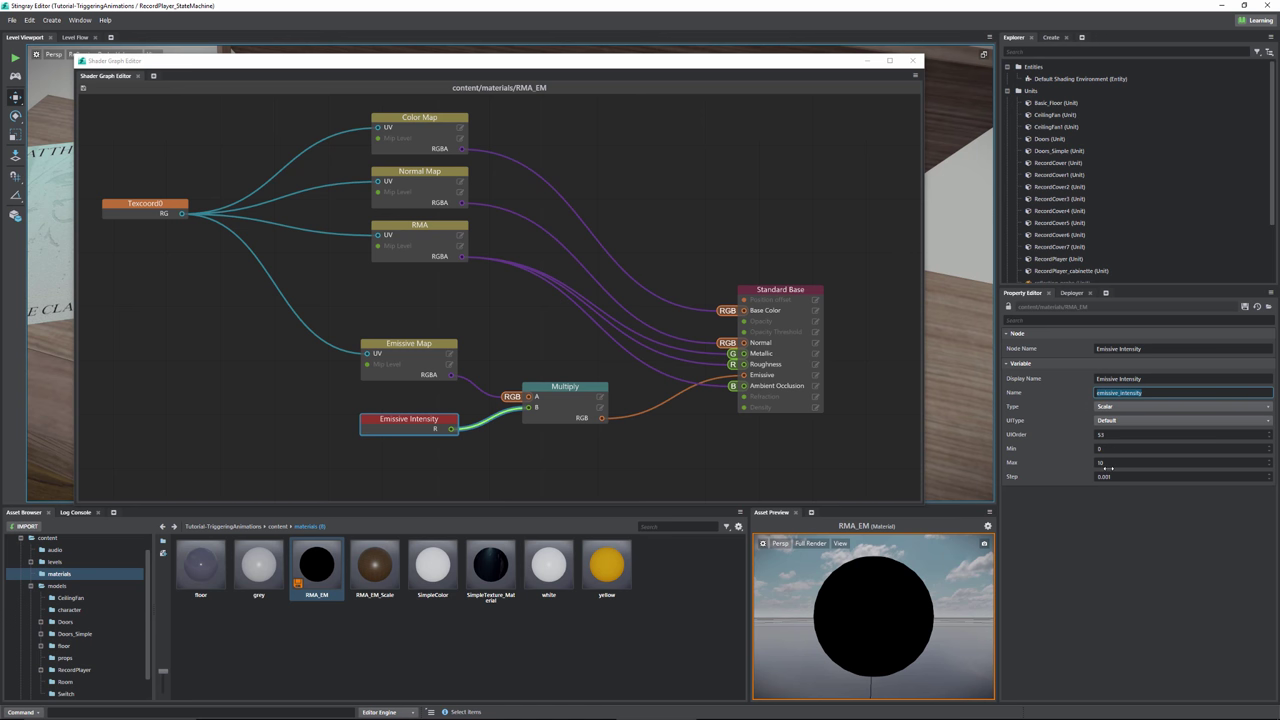
- Save the RMA_EM material and close the shader graph window
left_click(300, 443)
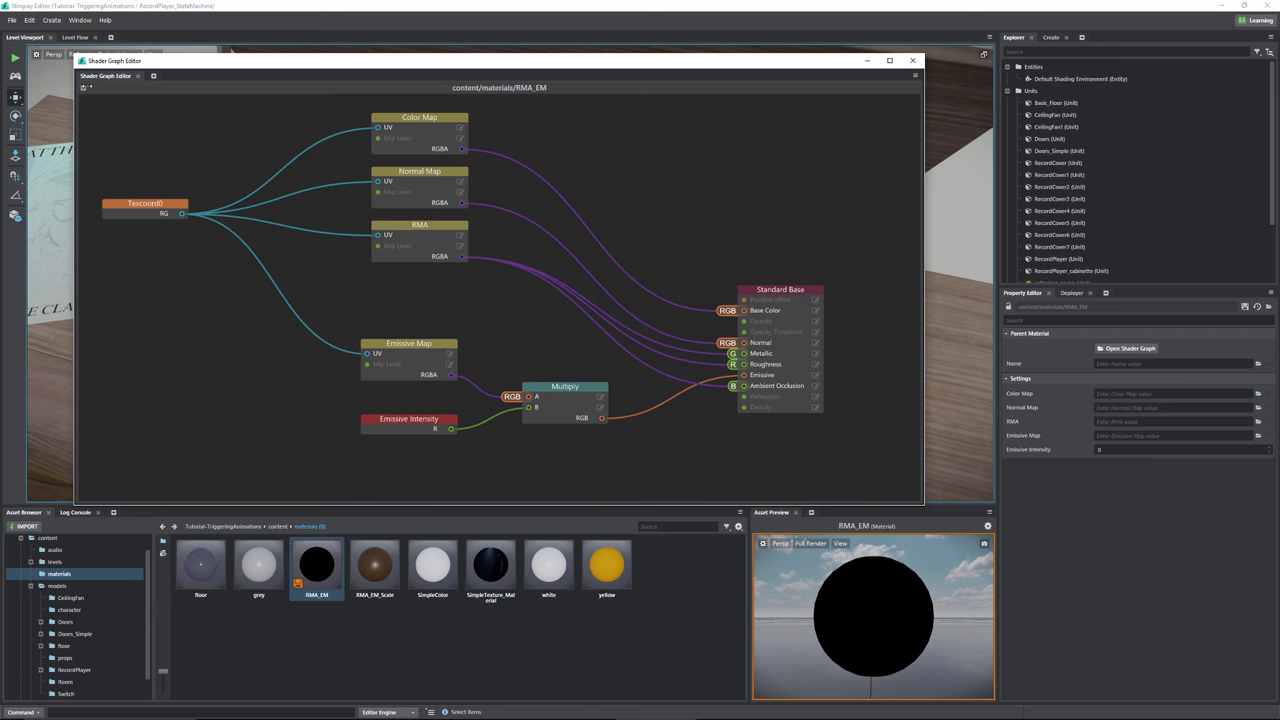
key("ctrl+s")
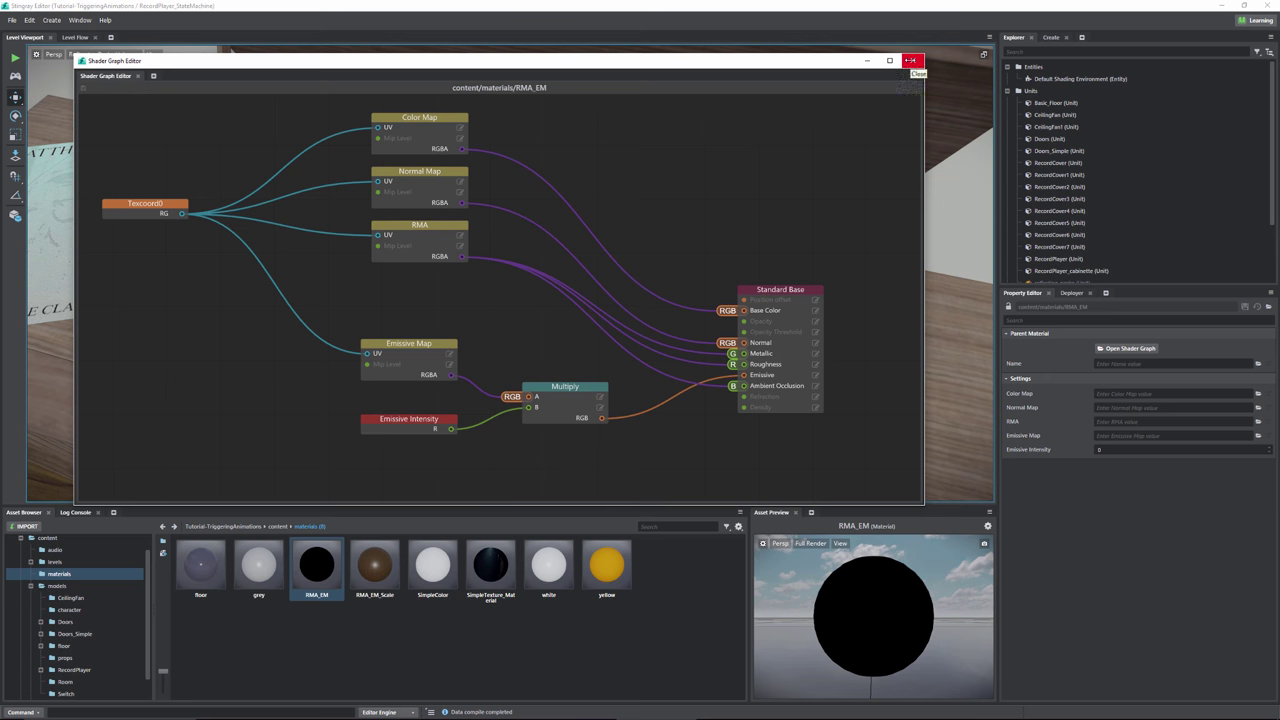
left_click(910, 60)
- Locate the record player unit's asset in the asset browser, and select RecordPlayer_Material to try out its Emissive Intensity
left_click(415, 414)
right_click(433, 405)
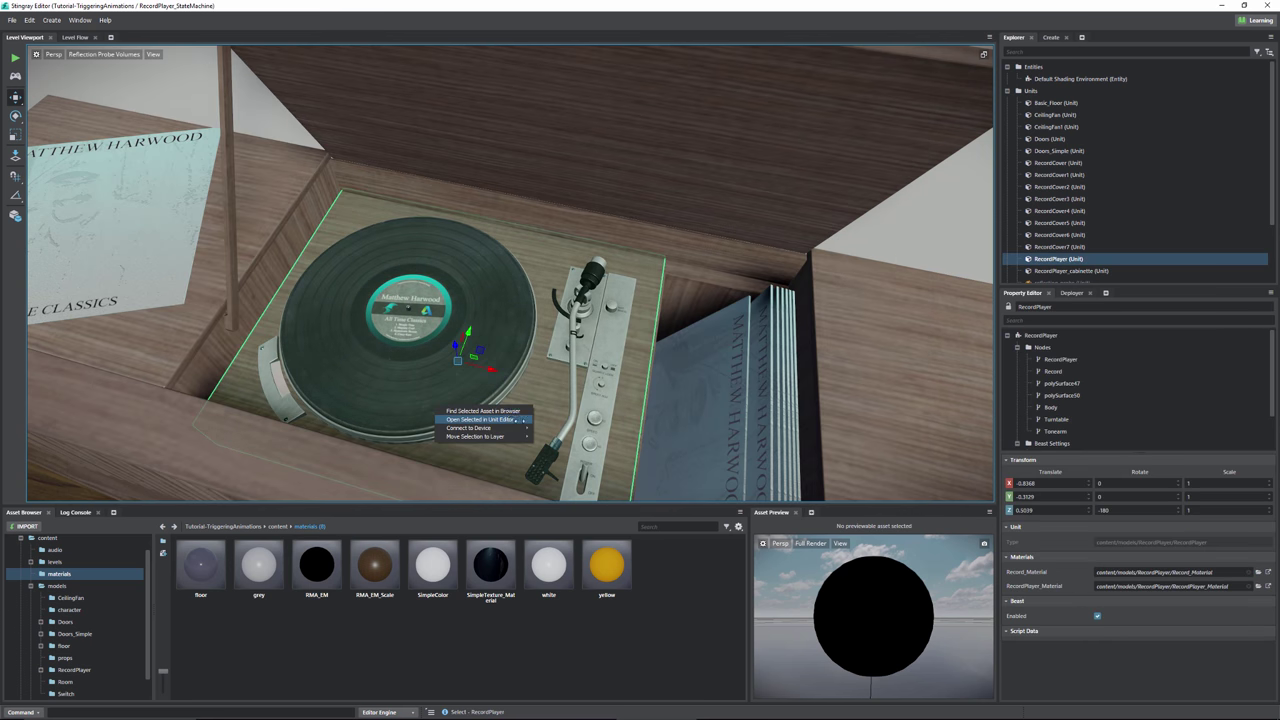
left_click(508, 414)
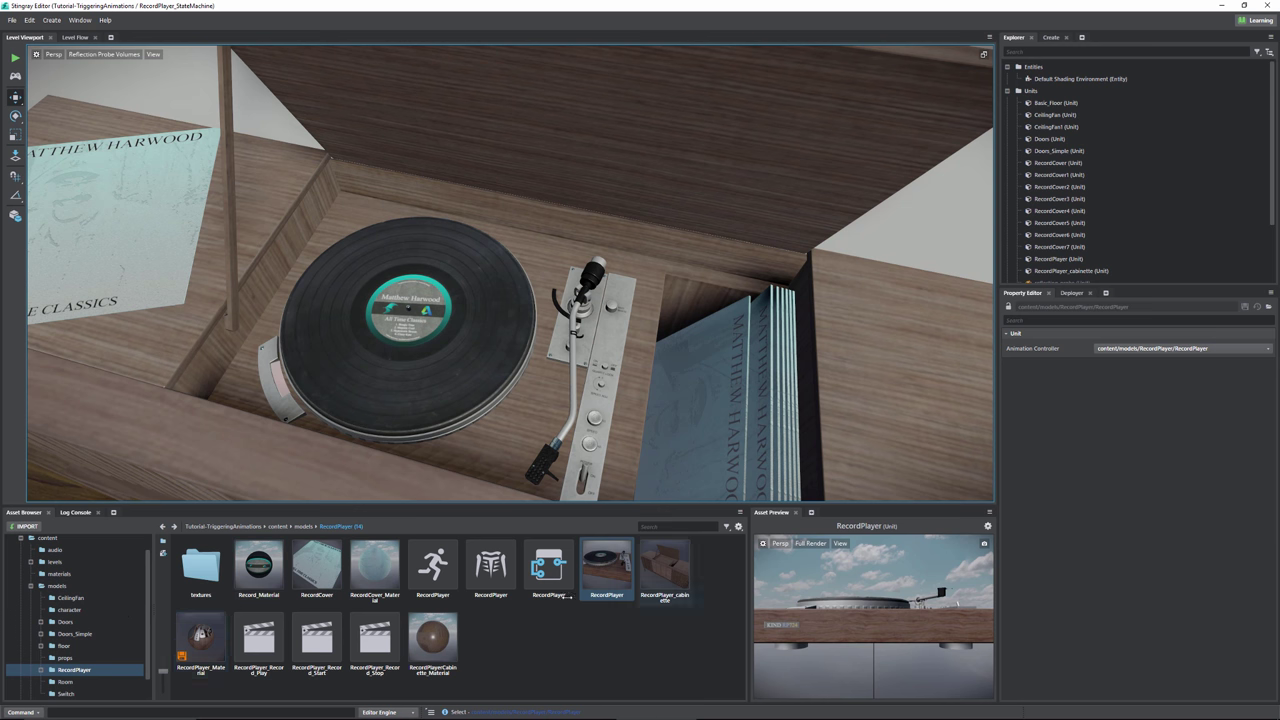
left_click(201, 640)
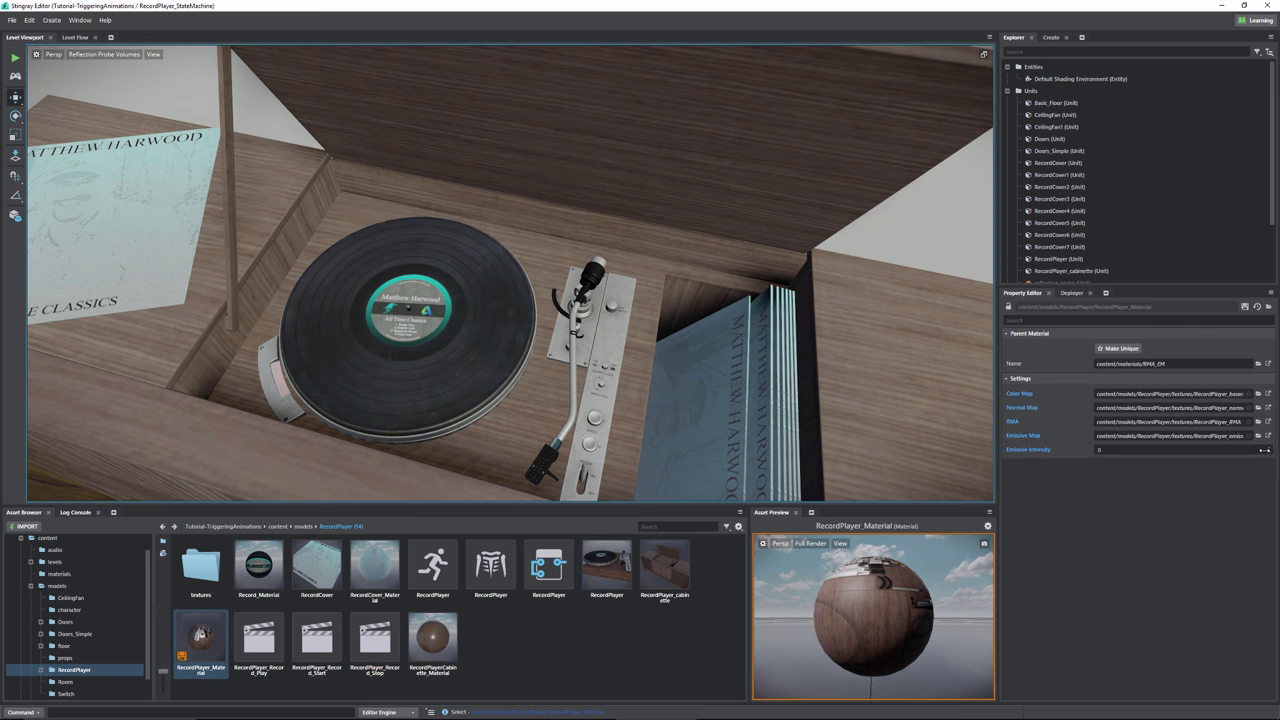
left_click_drag(1274, 450, 1268, 515)
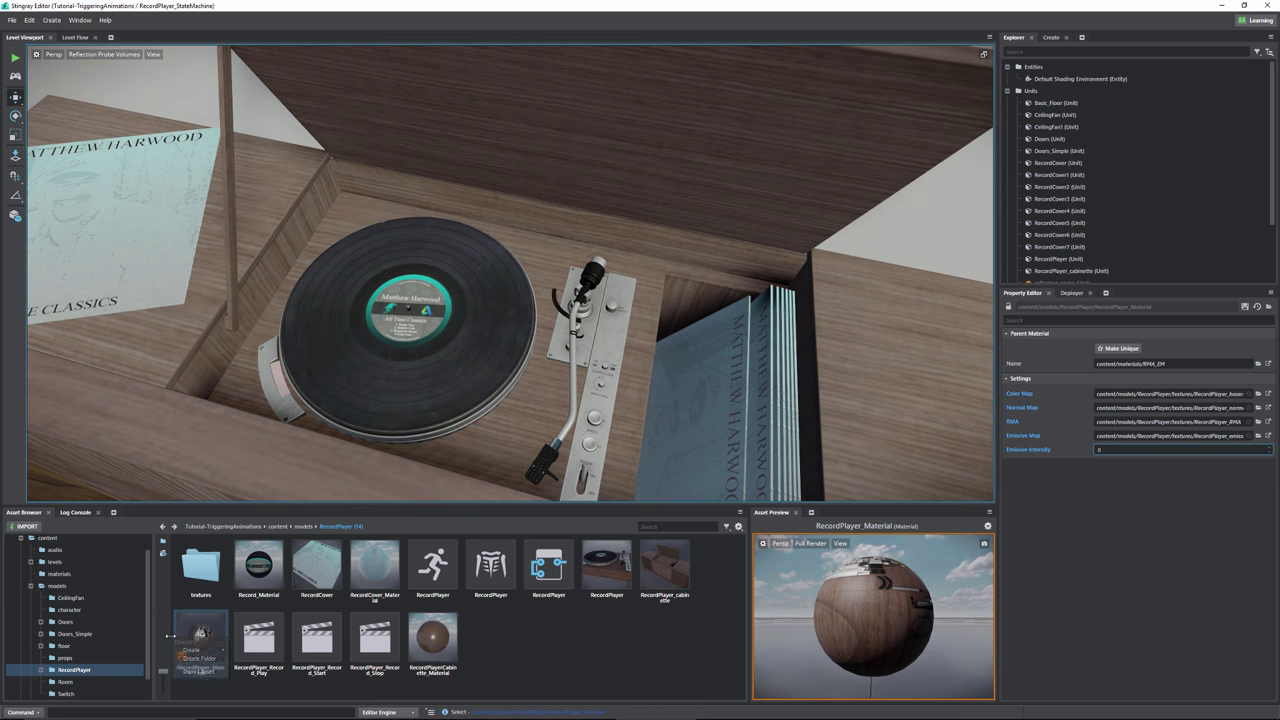
- Open the RecordPlayer unit in the Unit Editor and display its Unit Flow graph
right_click(201, 628)
left_click(214, 577)
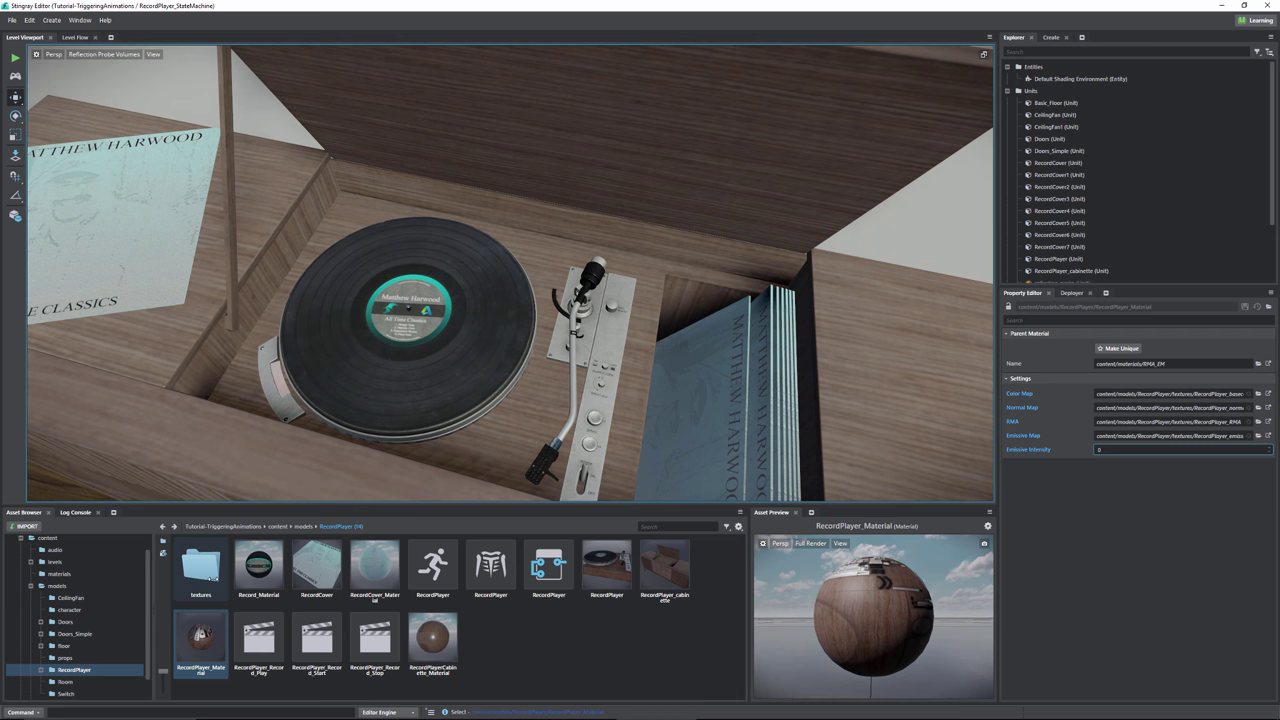
left_click(607, 565)
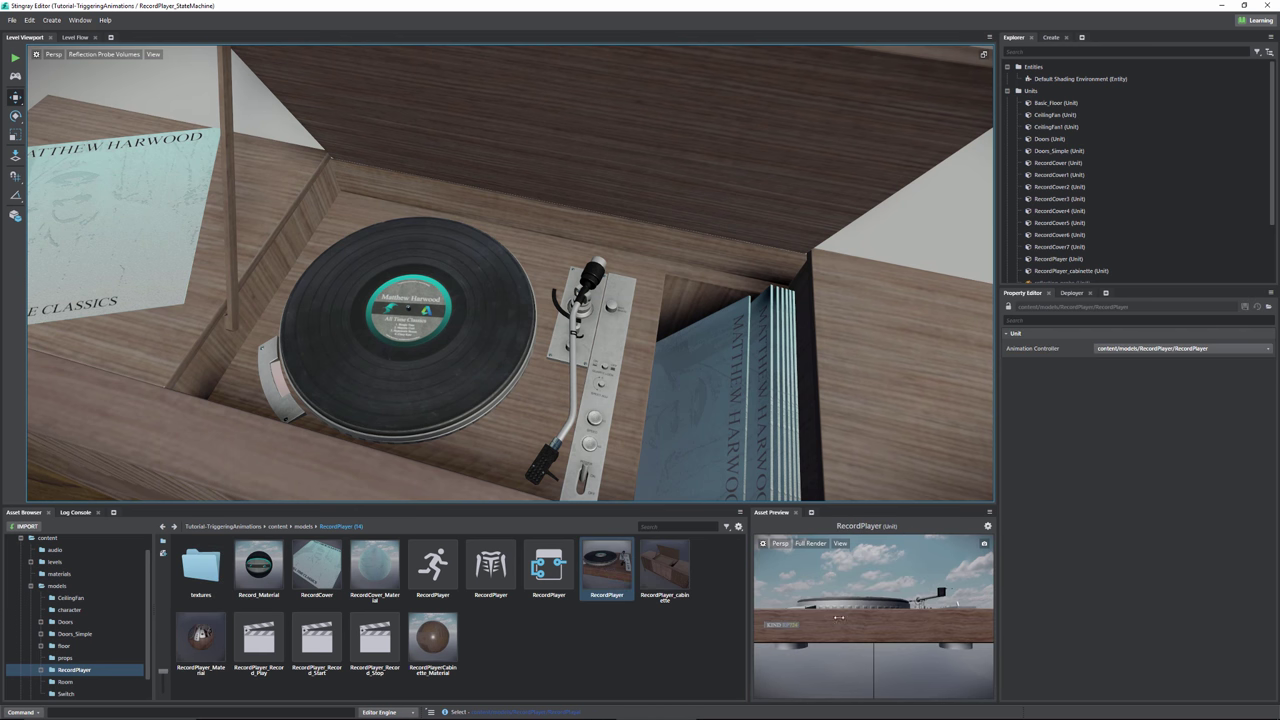
double_click(606, 562)
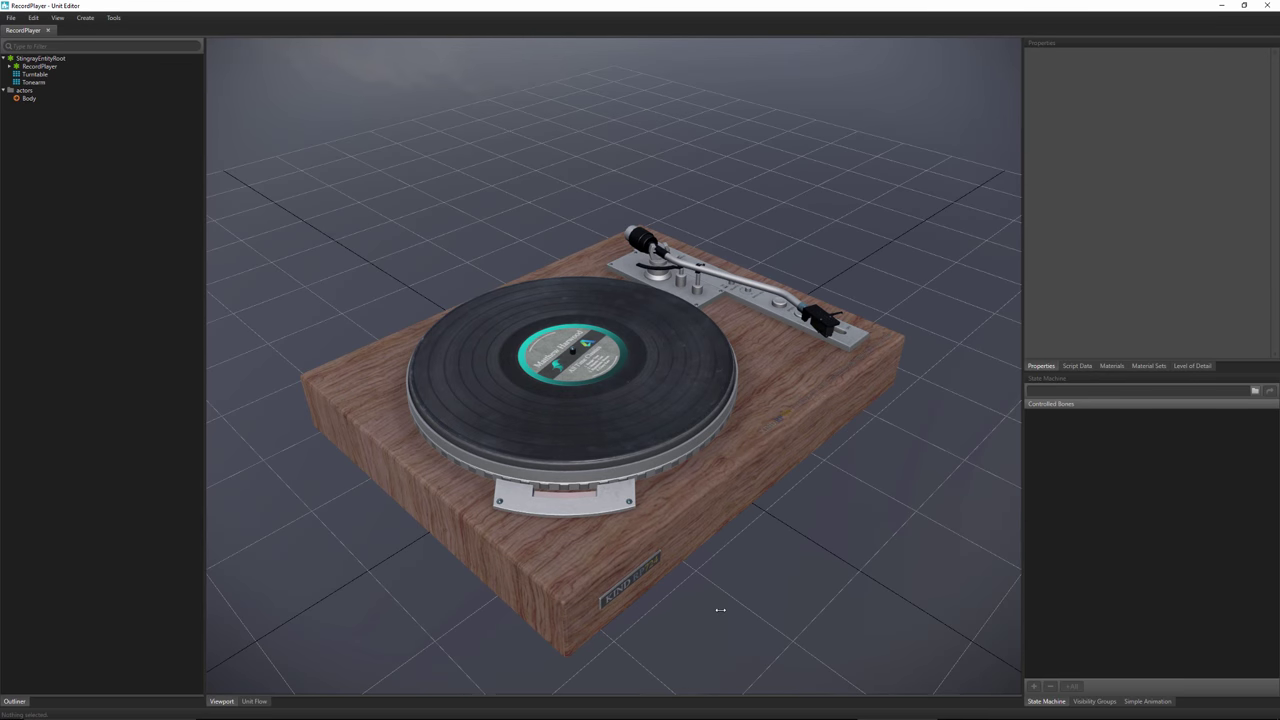
left_click(254, 701)
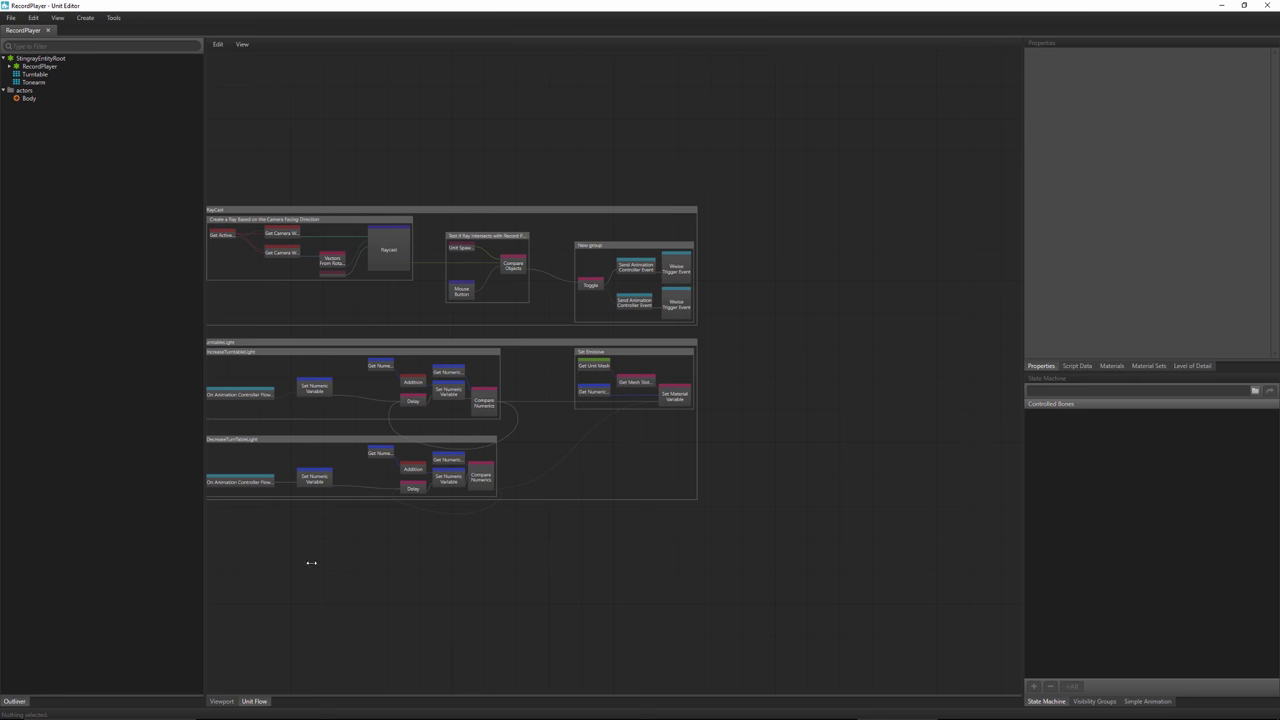
- Move the TurntableLight group farther down in the flow graph, away from the raycast group
middle_click_drag(311, 563, 417, 623)
scroll(440, 606, "up", 5)
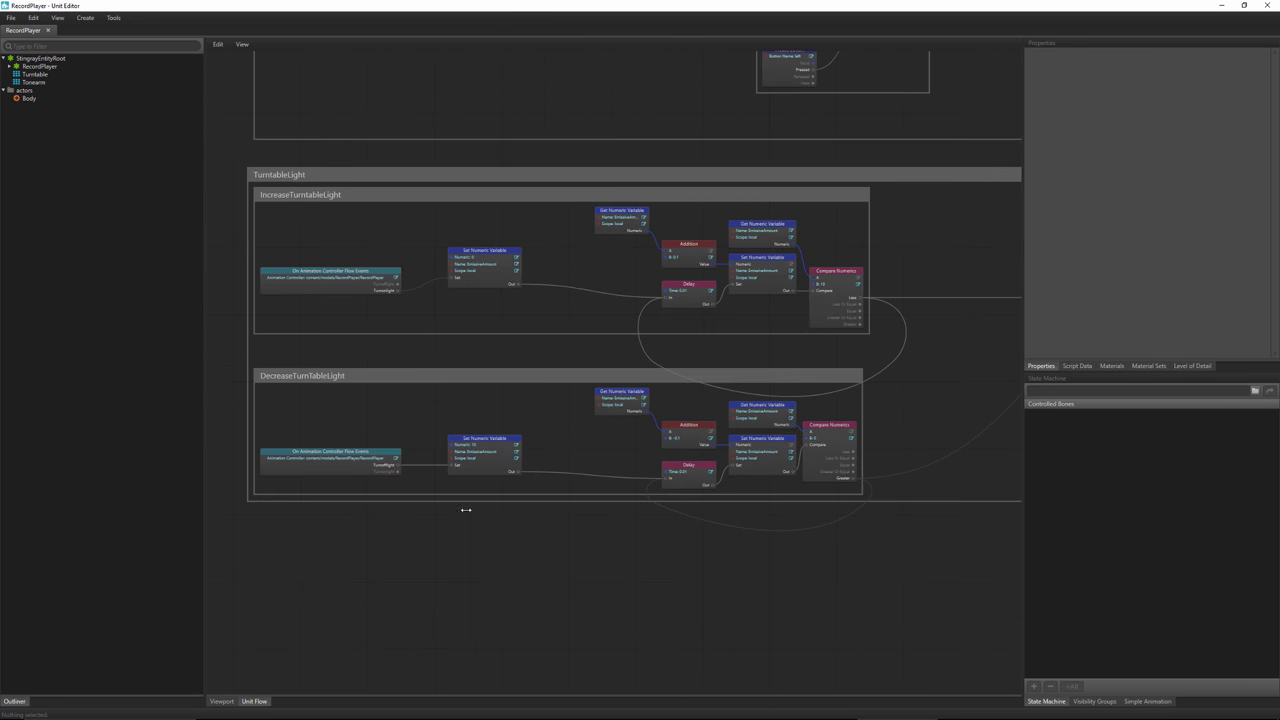
middle_click_drag(465, 510, 454, 551)
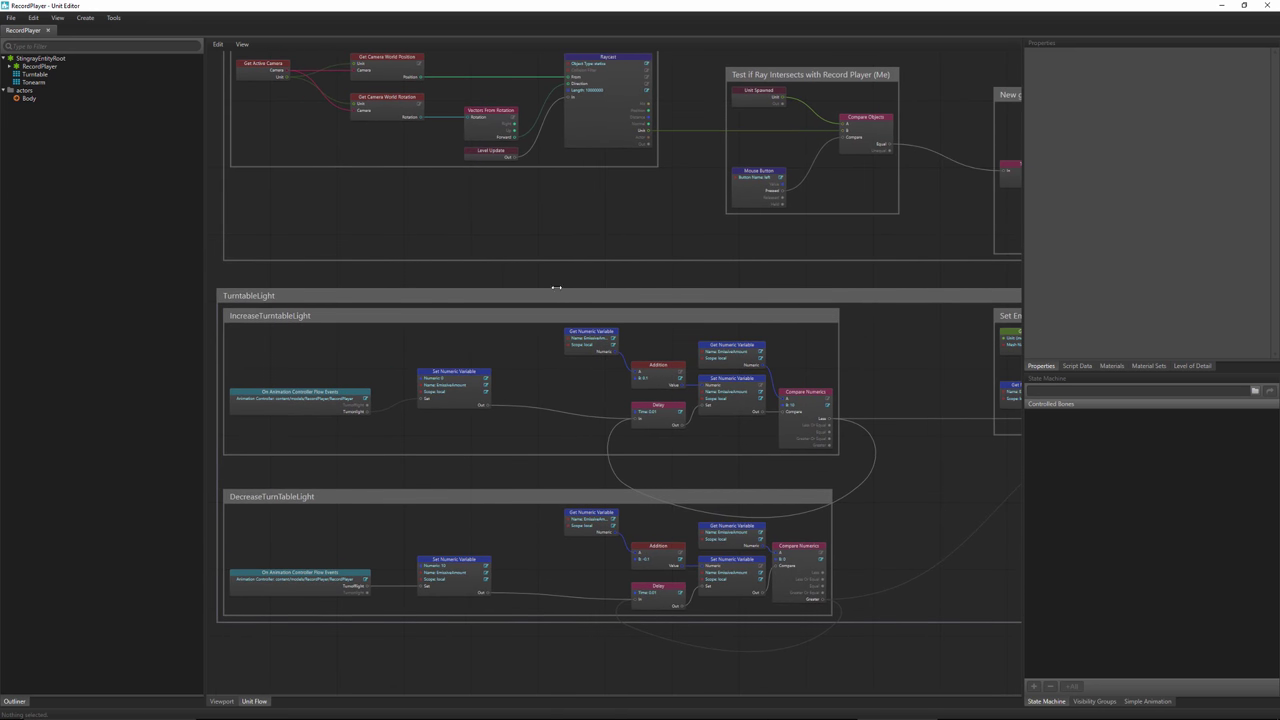
left_click_drag(556, 289, 565, 393)
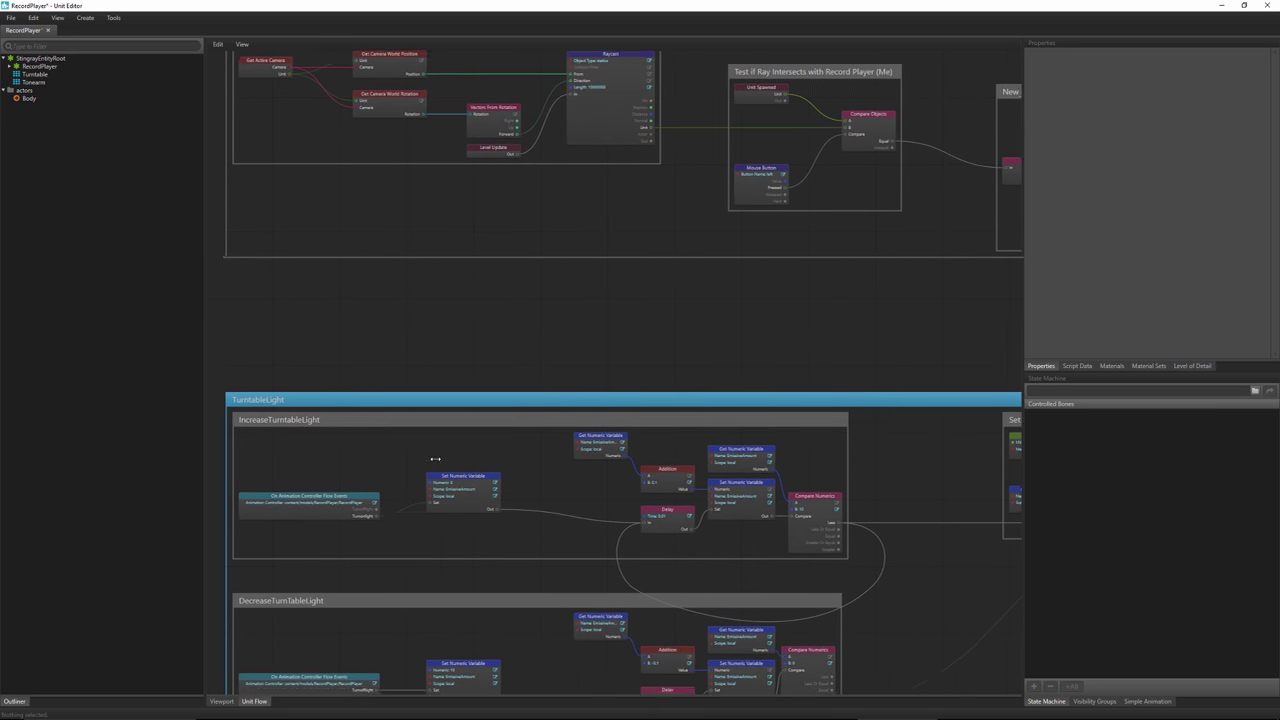
key("f")
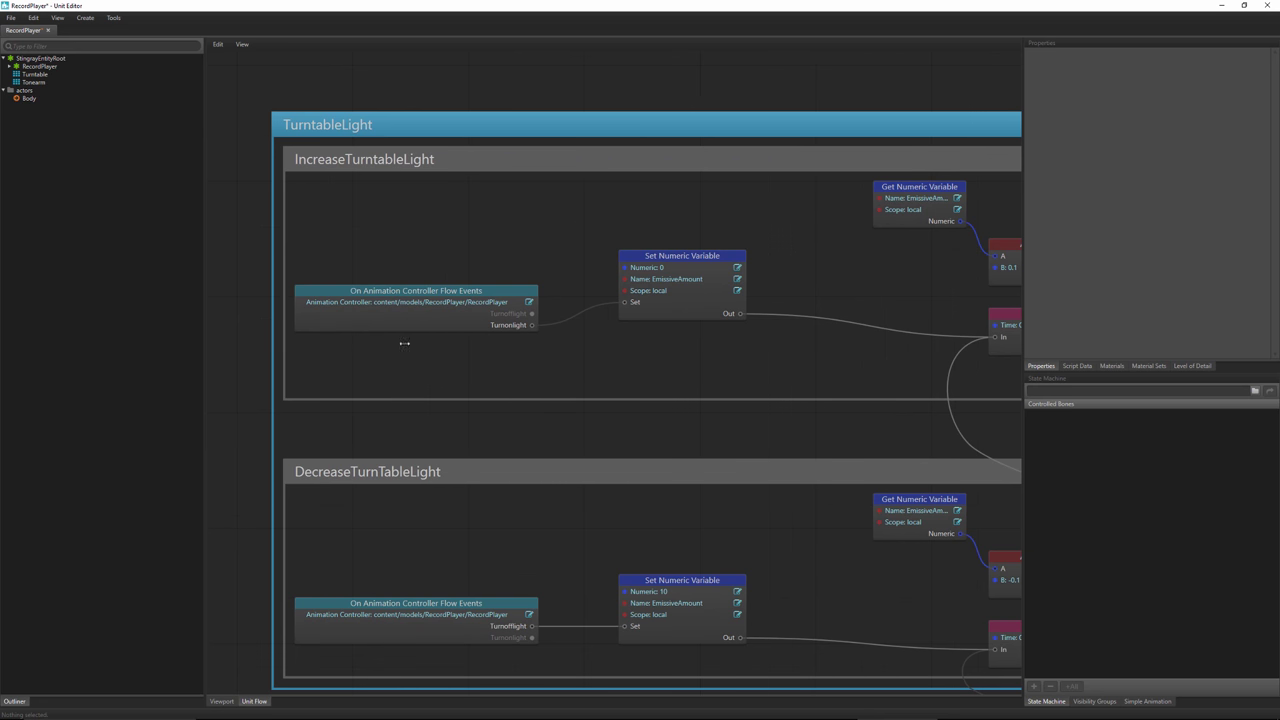
- Raise the On Animation Controller Flow Events node in IncreaseTurntableLight so its Turnonlight output lines up with the Set input
left_click(445, 289)
mouse_move(445, 289)
left_mouse_down()
mouse_move(457, 268)
mouse_move(440, 279)
left_mouse_up()
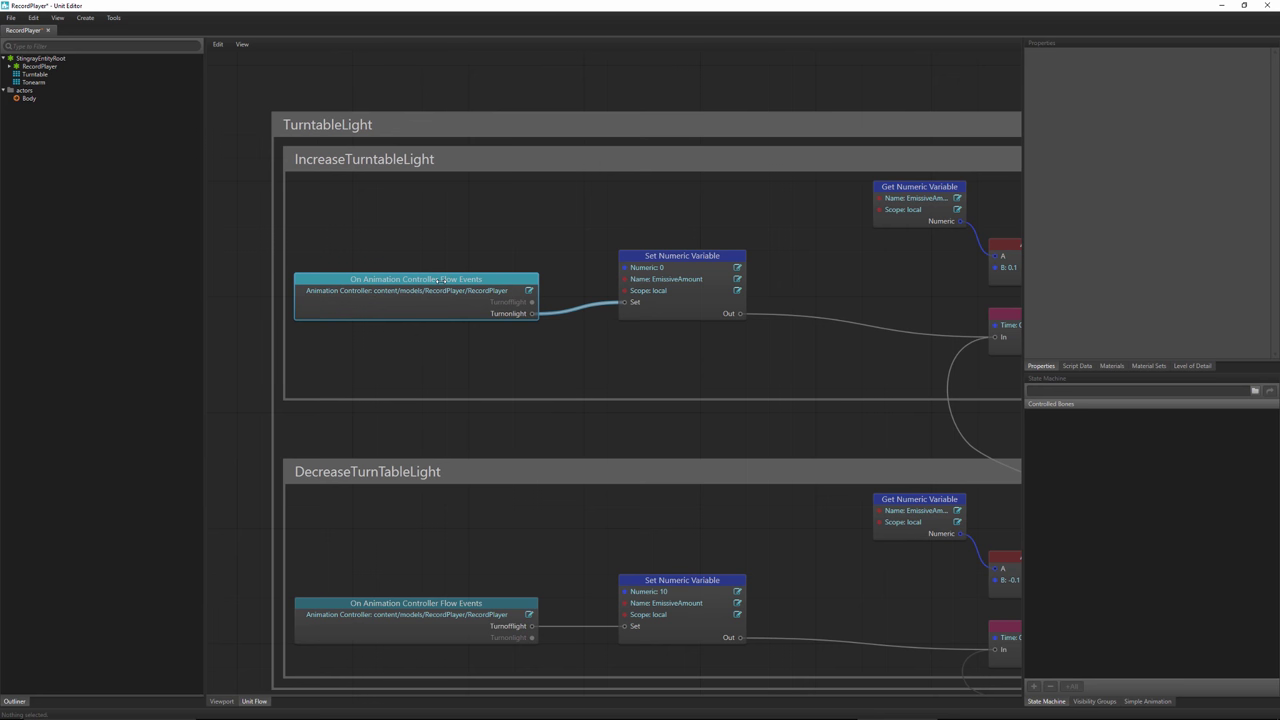
left_click_drag(442, 280, 442, 268)
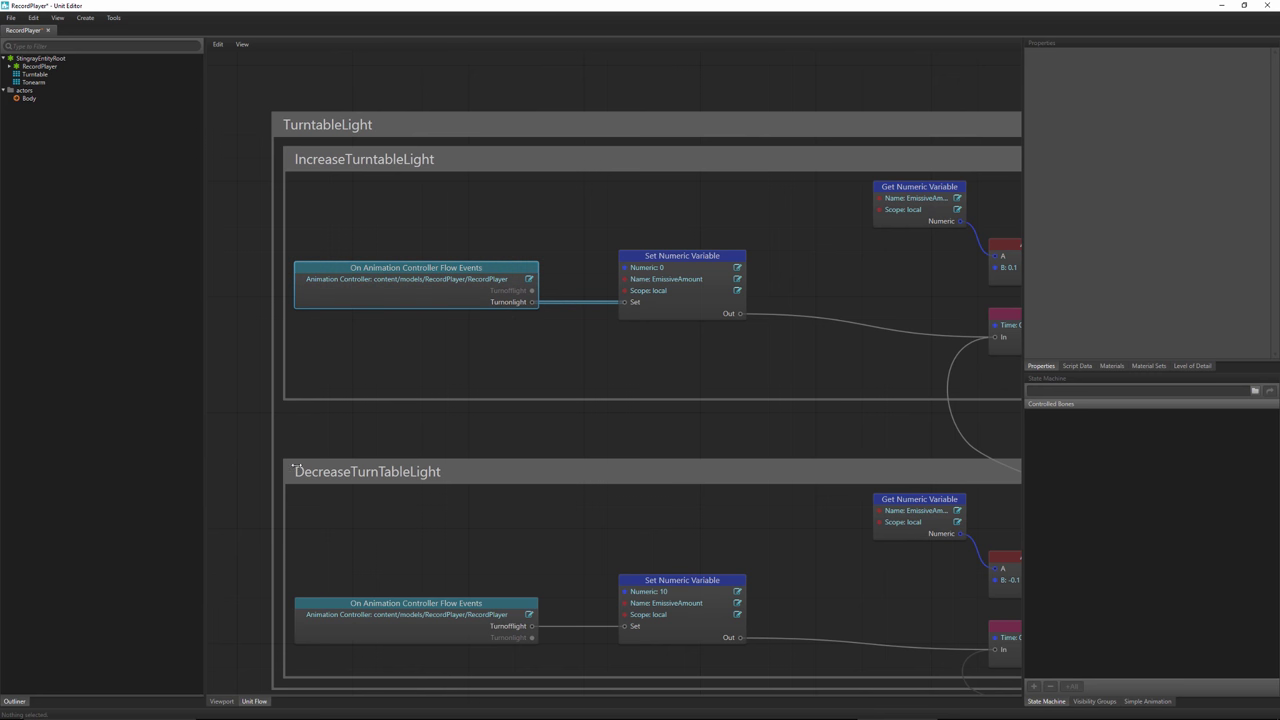
- Switch back to the Stingray Editor and open the RecordPlayer animation controller
mouse_move(175, 717)
left_click(660, 710)
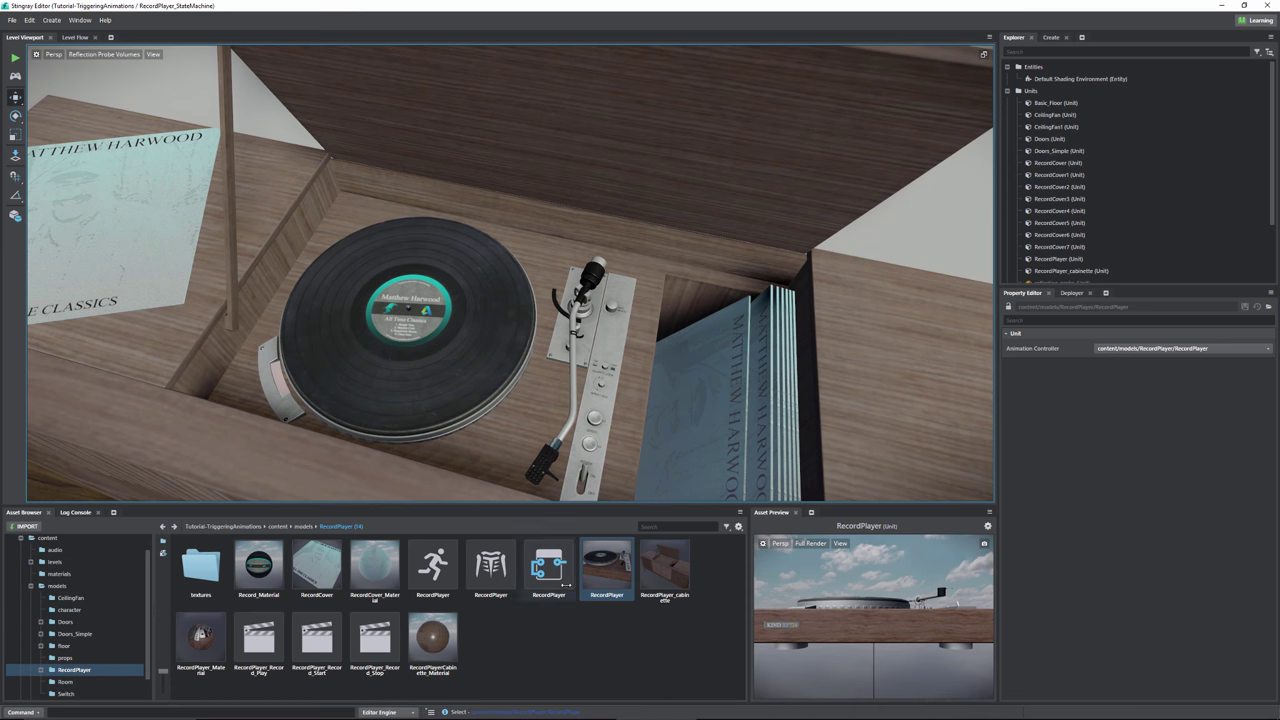
left_click(433, 568)
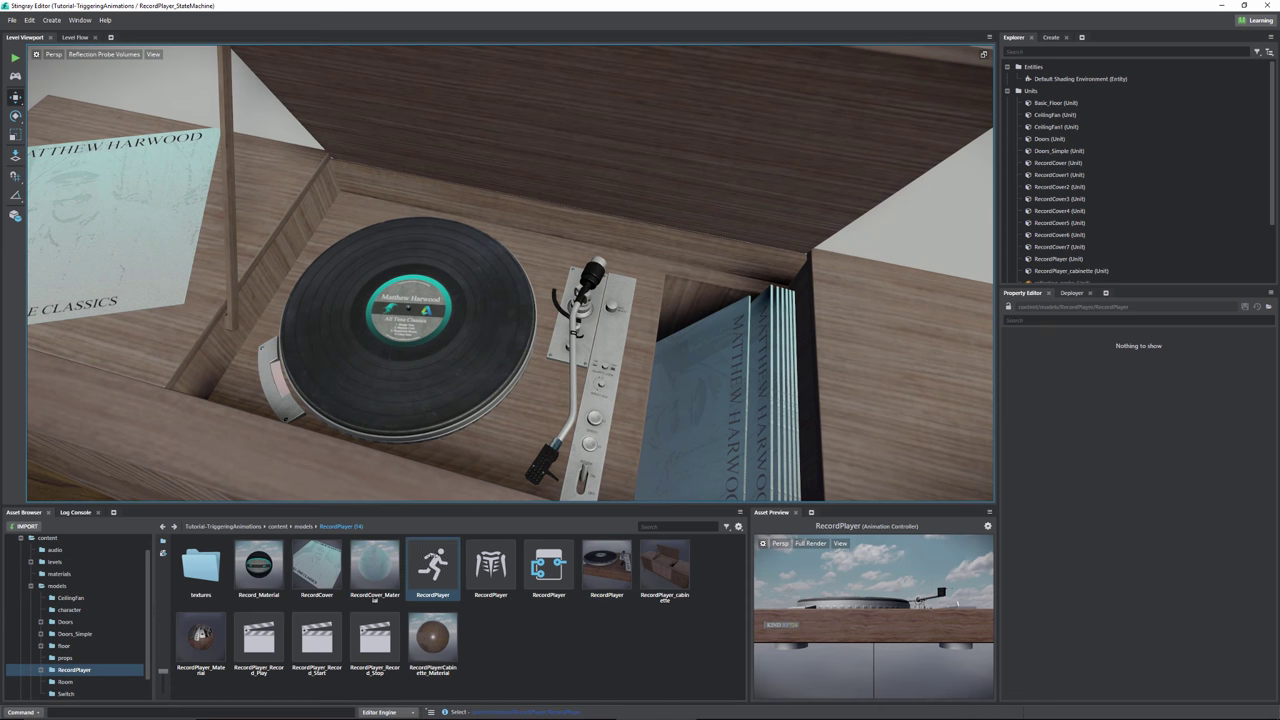
double_click(433, 568)
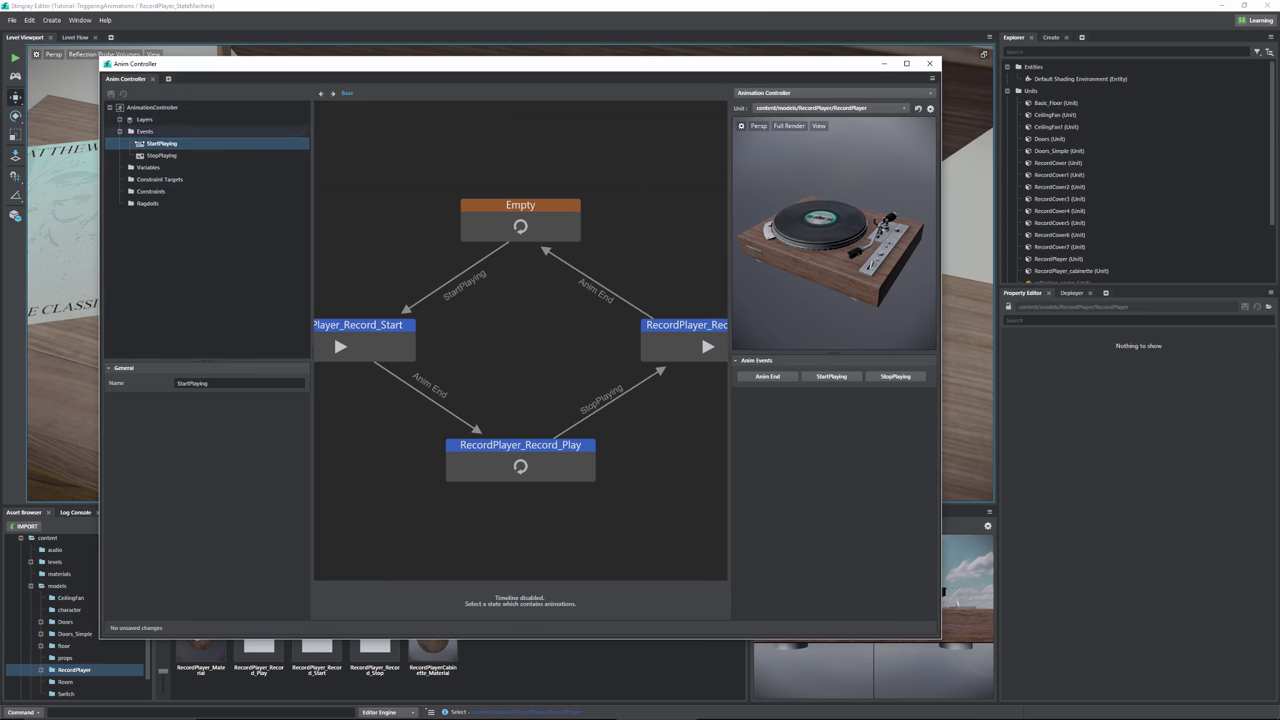
- Check the RecordPlayer_Record_Start state's flow event at the start of its timeline, then minimize the Anim Controller window
left_click(333, 332)
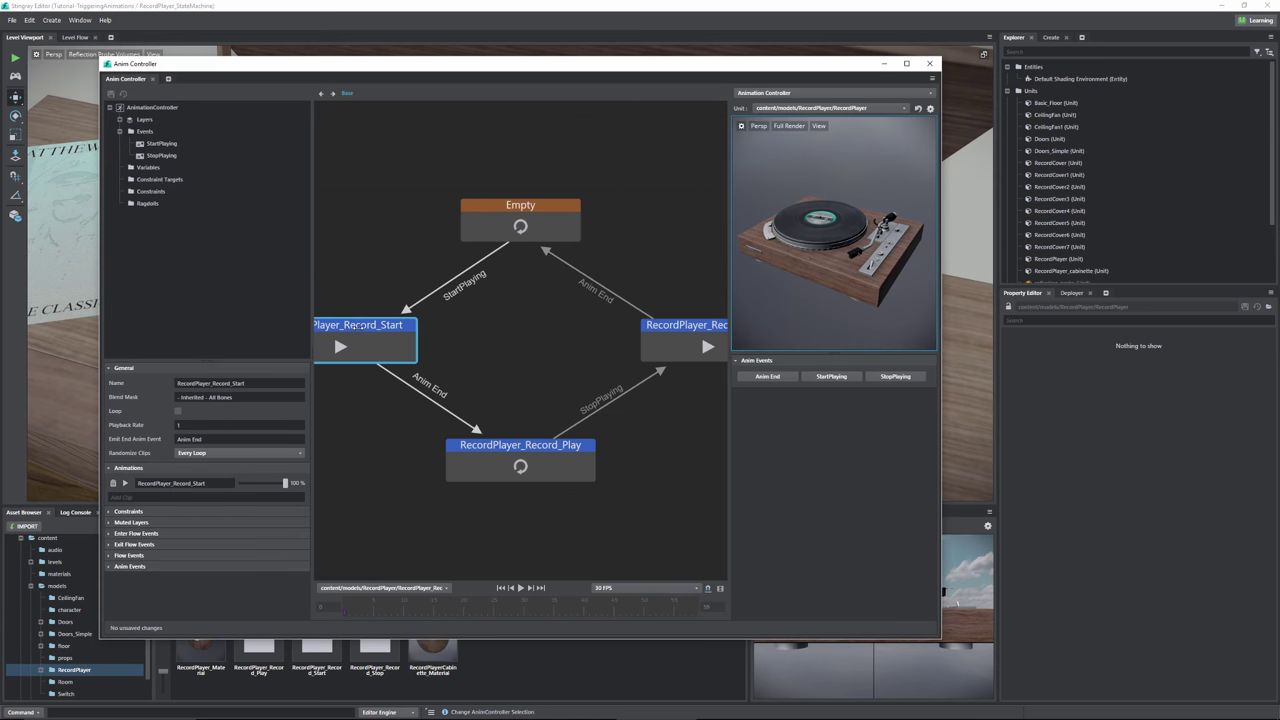
left_click(348, 612)
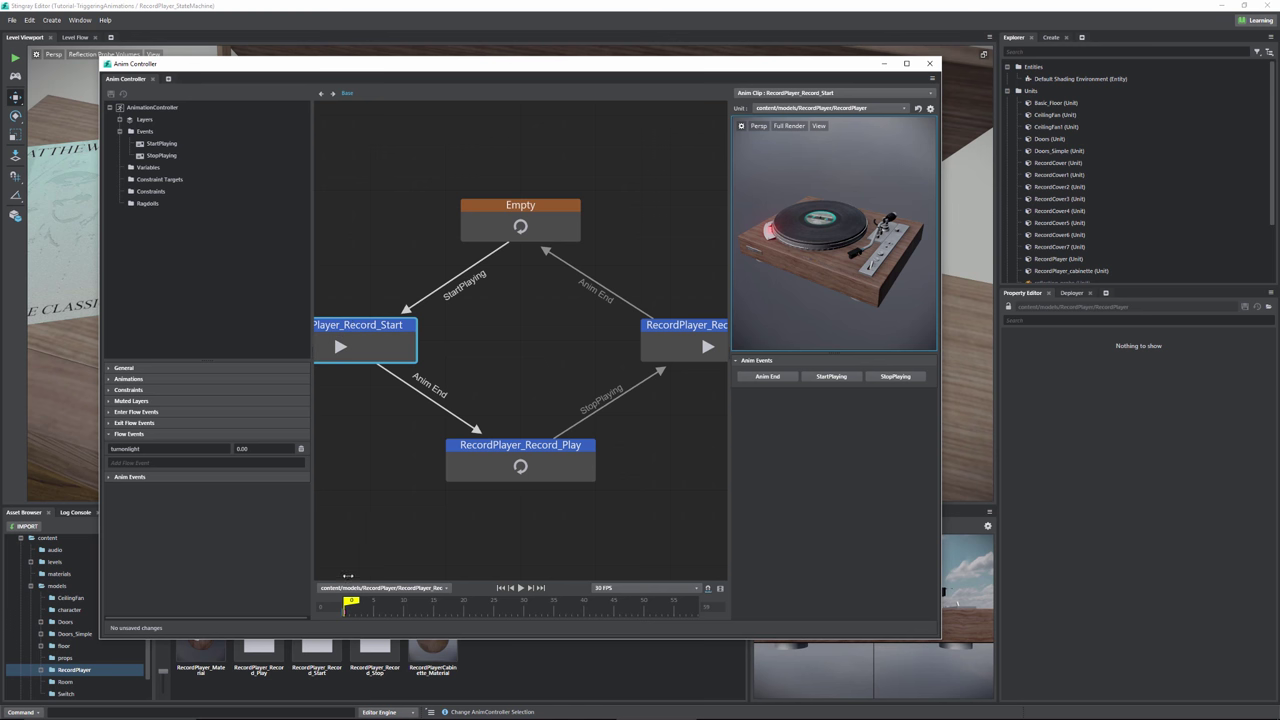
left_click(344, 609)
left_click(344, 609)
left_click(884, 63)
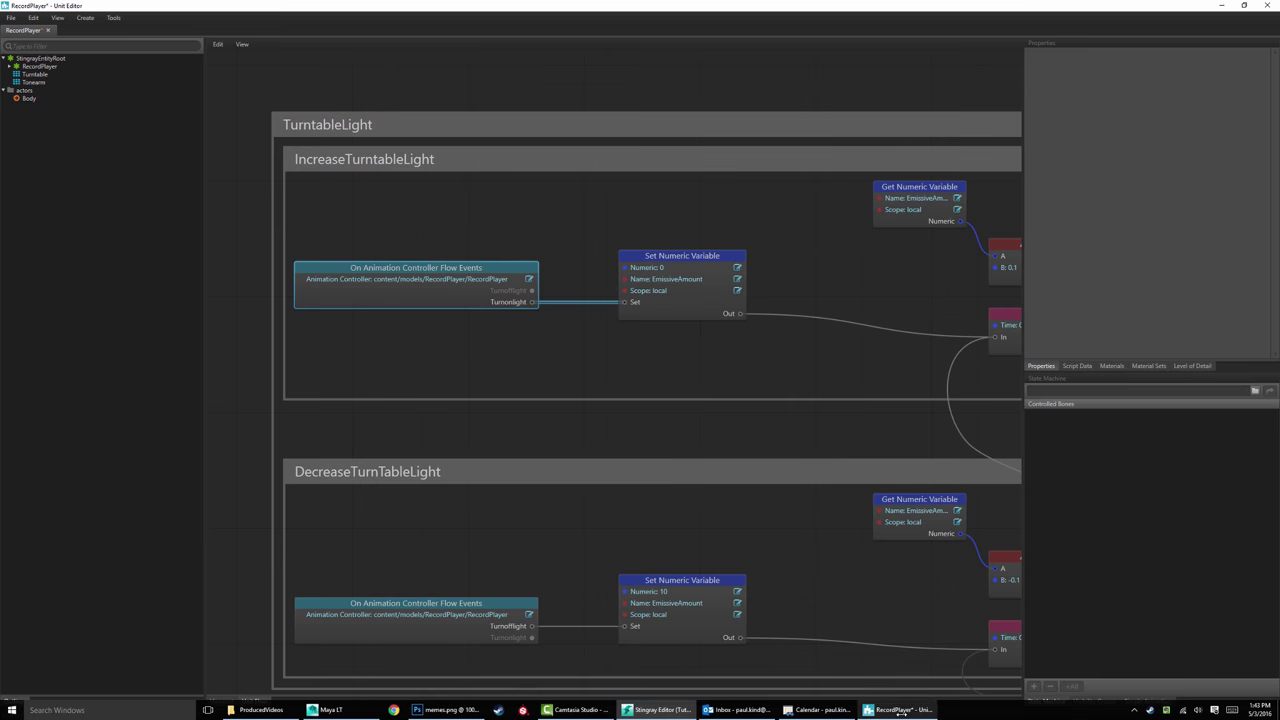
- Return to the Unit Editor and nudge IncreaseTurntableLight's flow events node closer to Set Numeric Variable, keeping their connection level
left_click(897, 710)
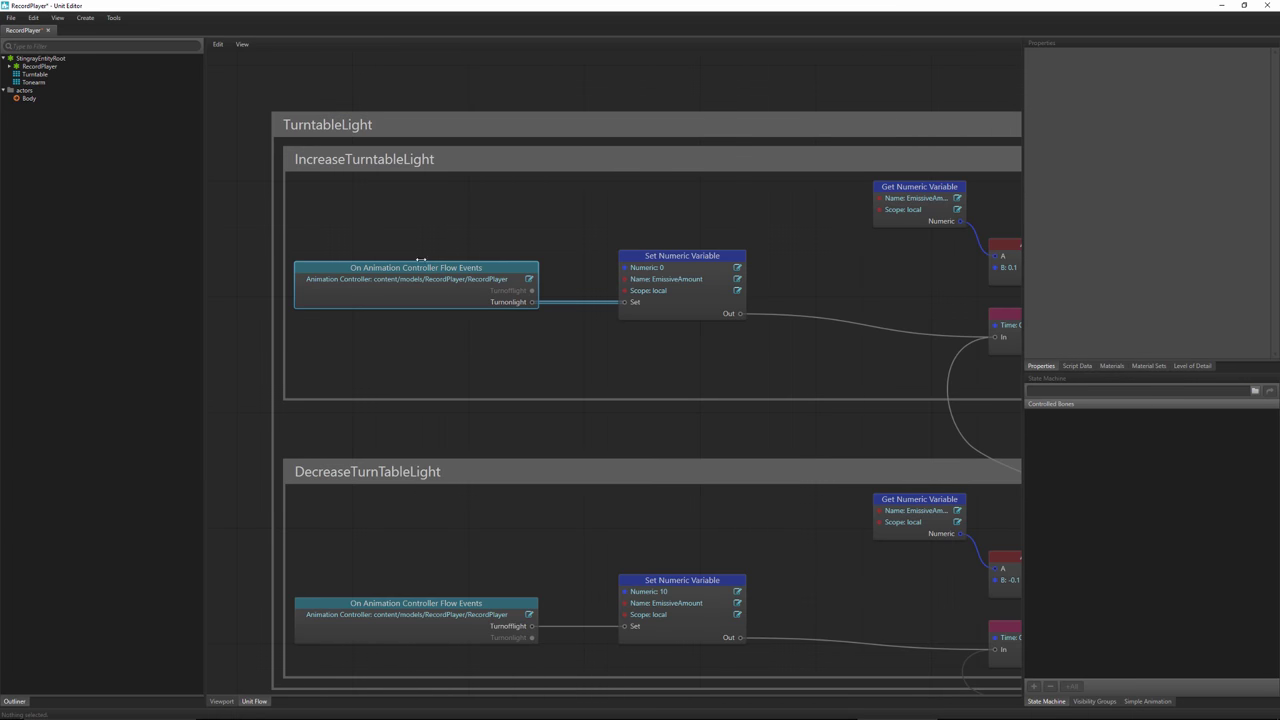
mouse_move(421, 262)
left_mouse_down()
mouse_move(437, 254)
mouse_move(433, 271)
left_mouse_up()
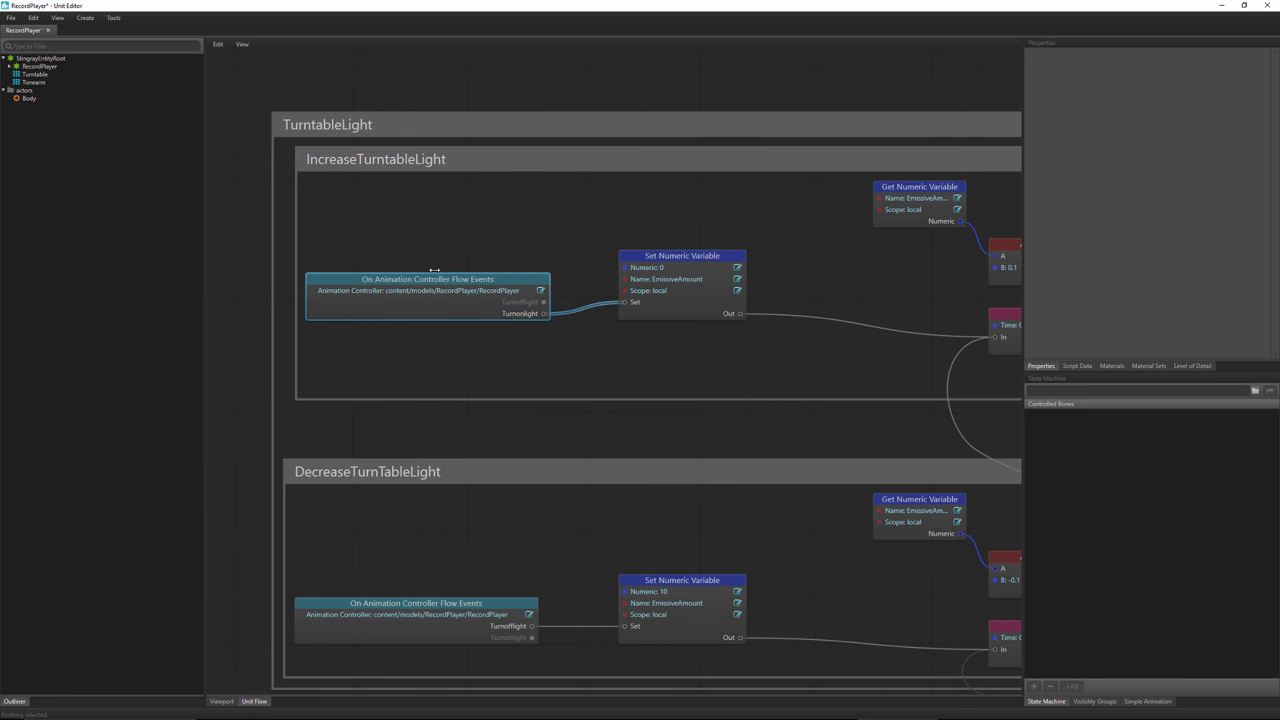
left_click_drag(434, 270, 434, 258)
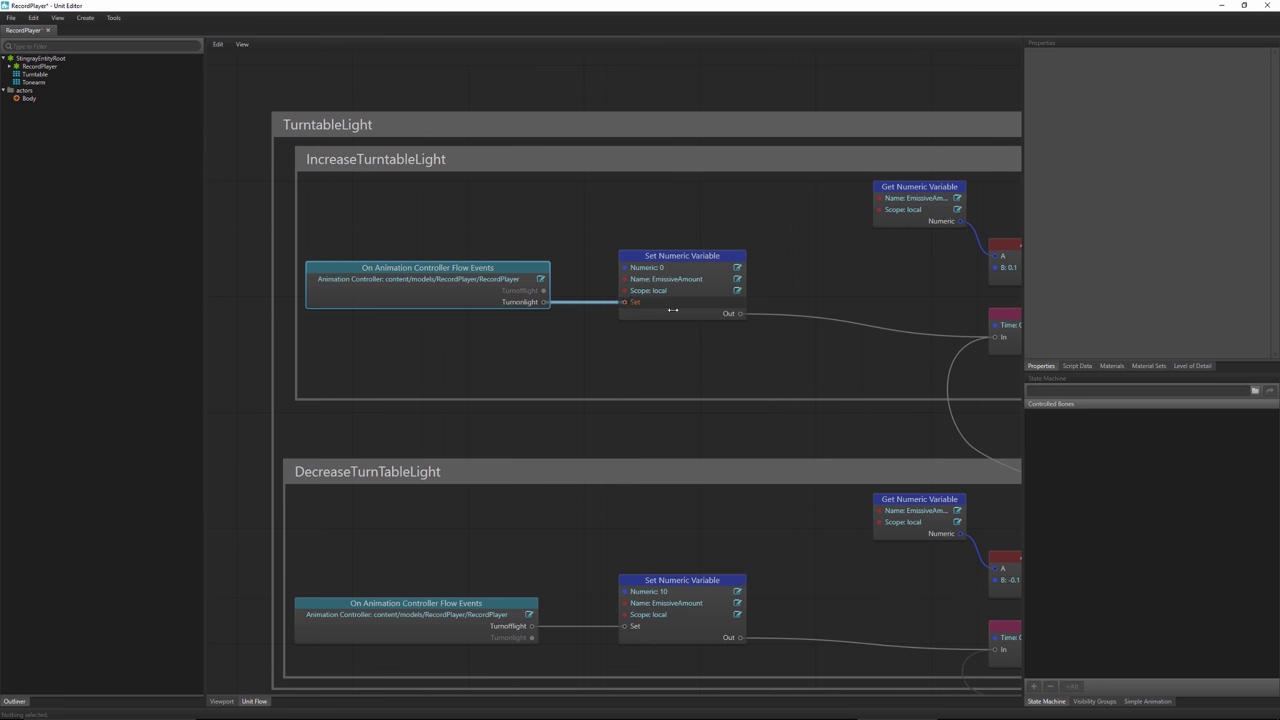
middle_click_drag(837, 363, 560, 432)
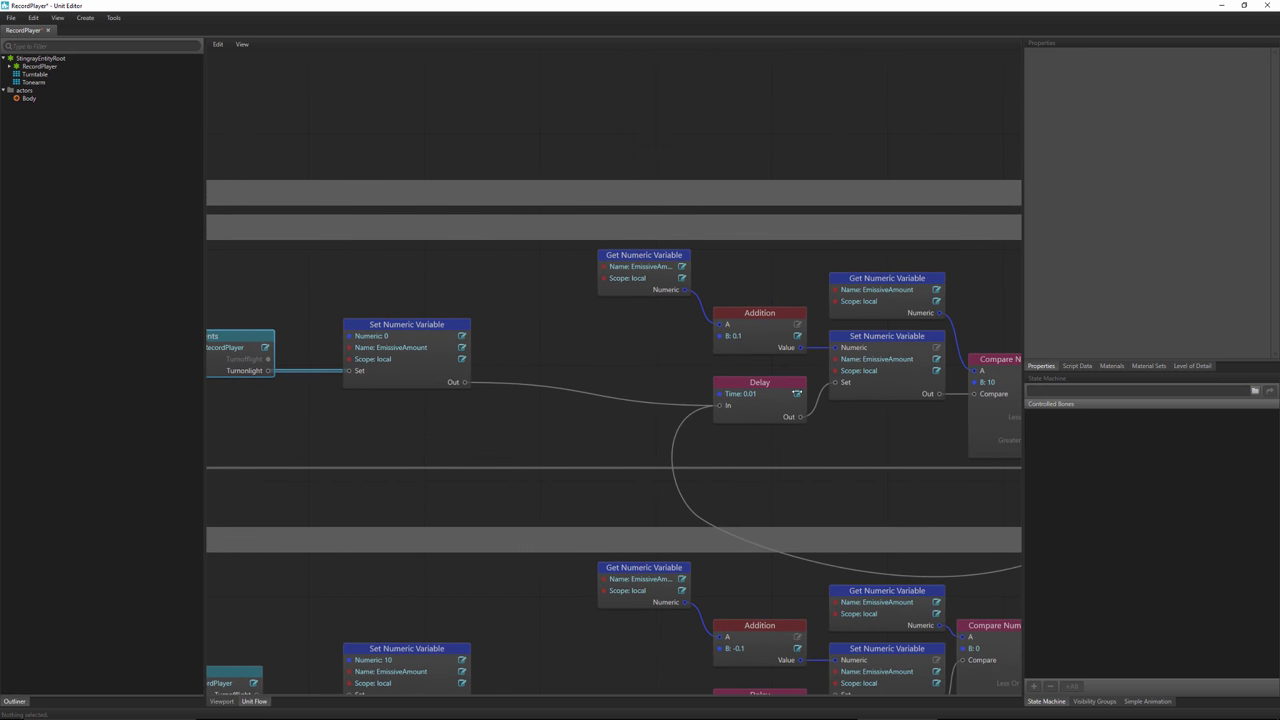
middle_click_drag(524, 352, 803, 372)
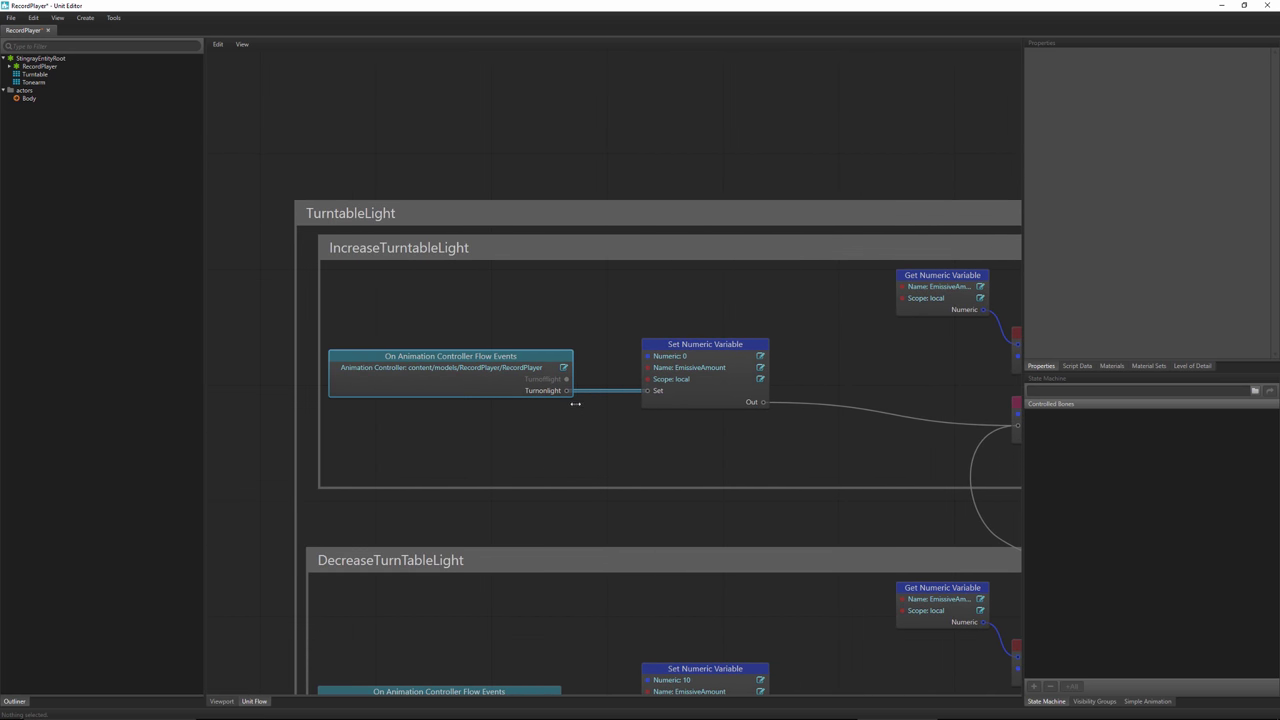
left_click(424, 356)
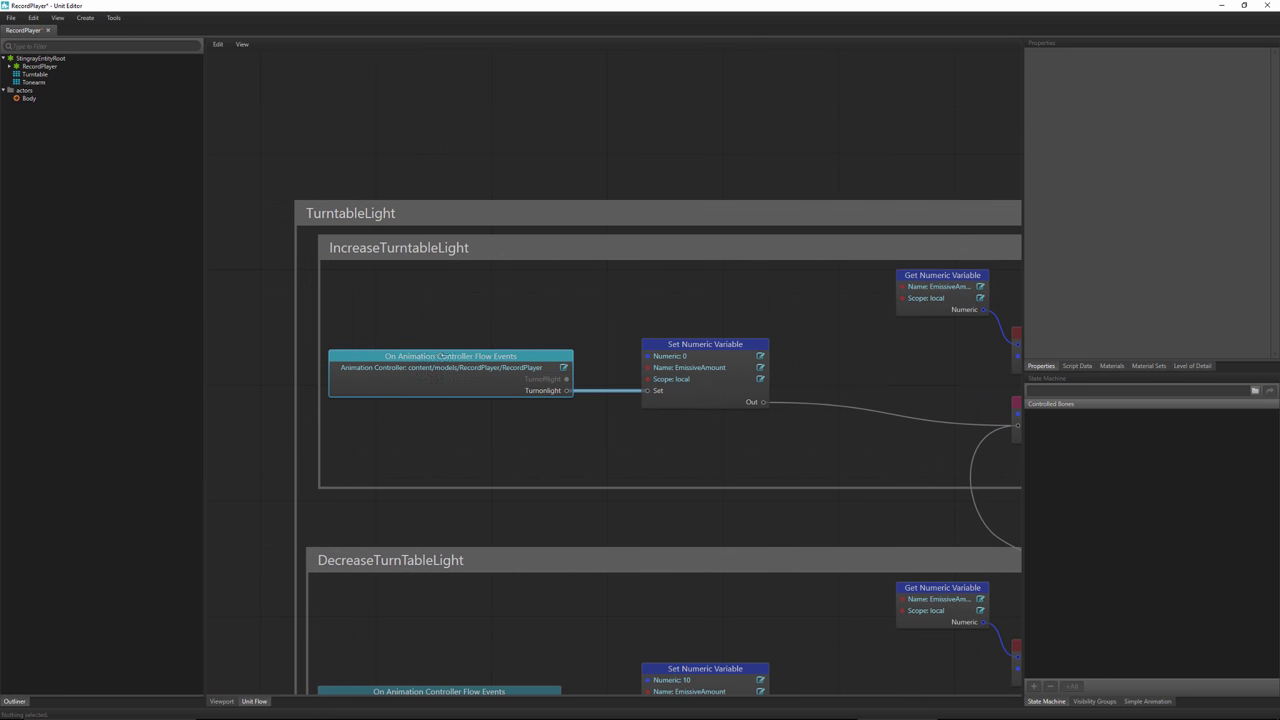
- Add an On Animation Controller Flow Events node above the TurntableLight group and widen it
middle_click_drag(726, 219, 700, 301)
right_click(351, 131)
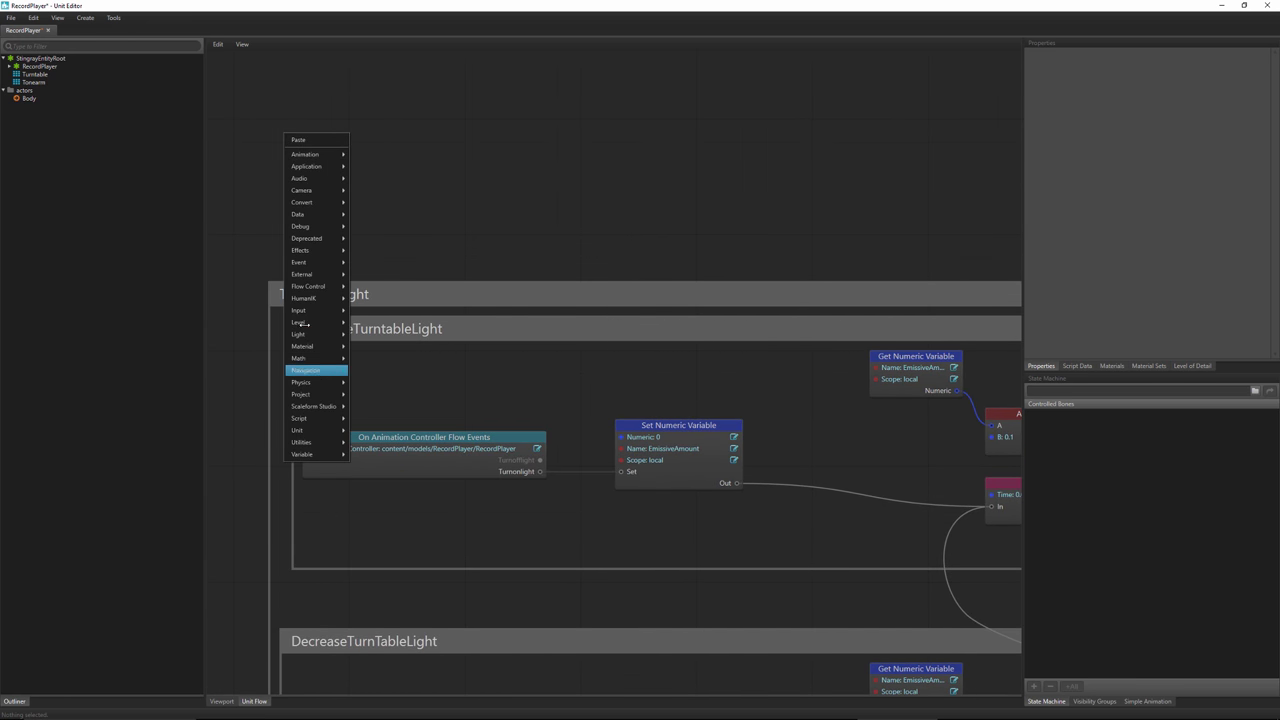
mouse_move(313, 262)
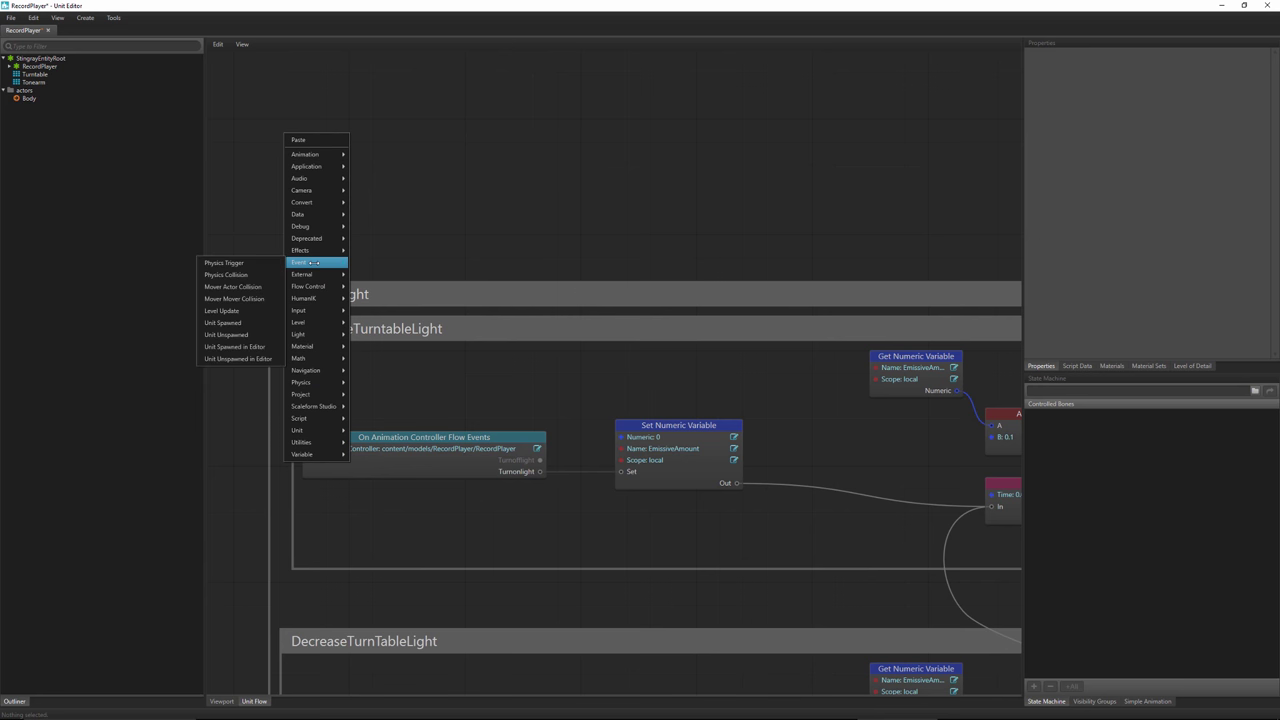
mouse_move(321, 157)
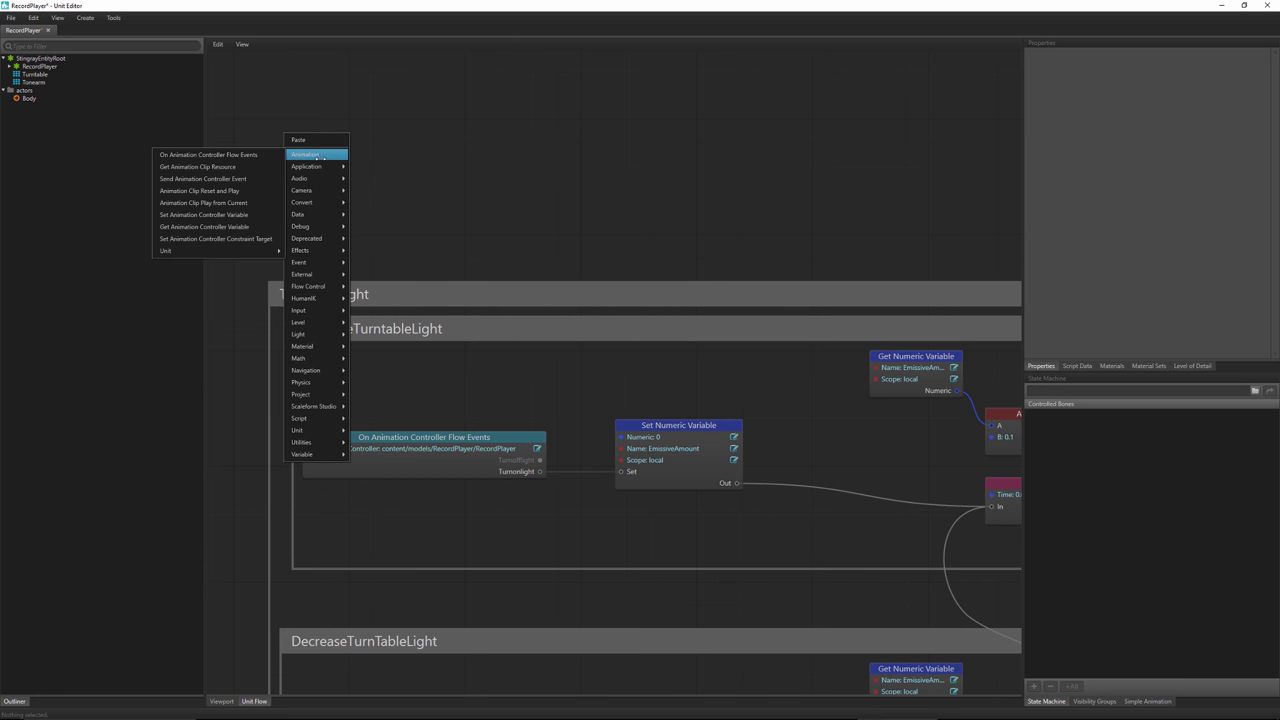
left_click(219, 155)
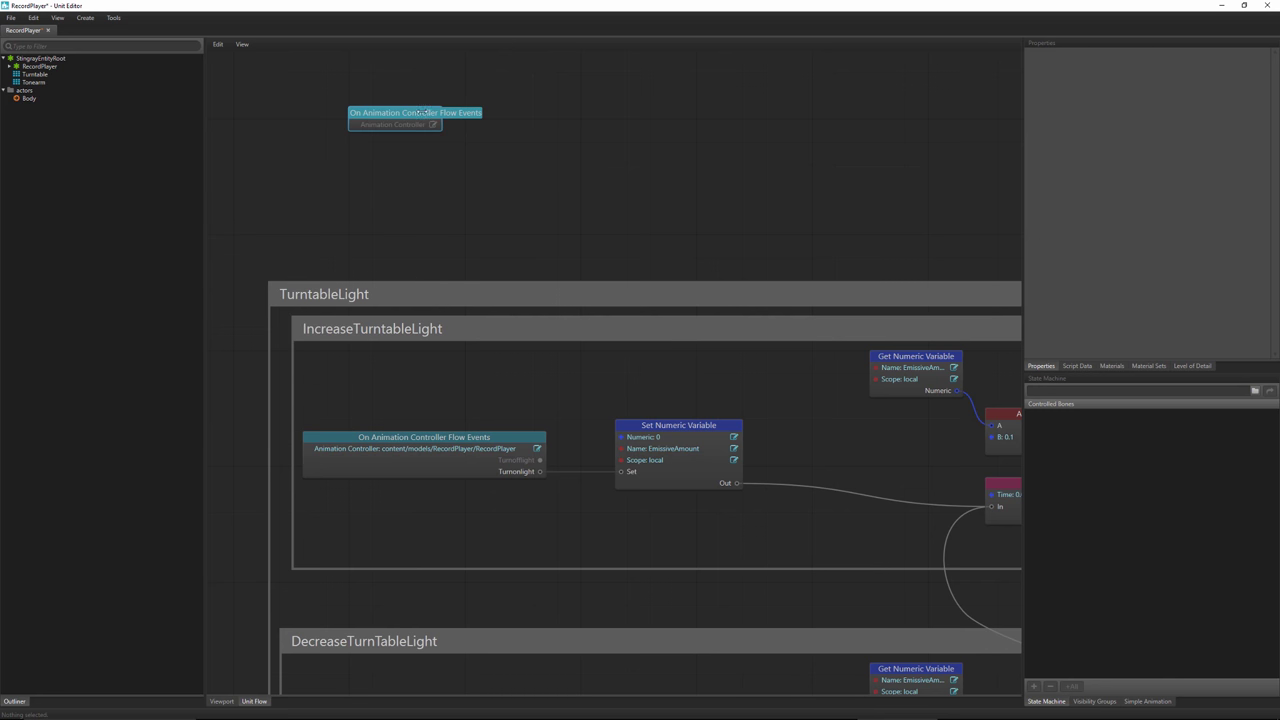
left_click_drag(440, 110, 597, 178)
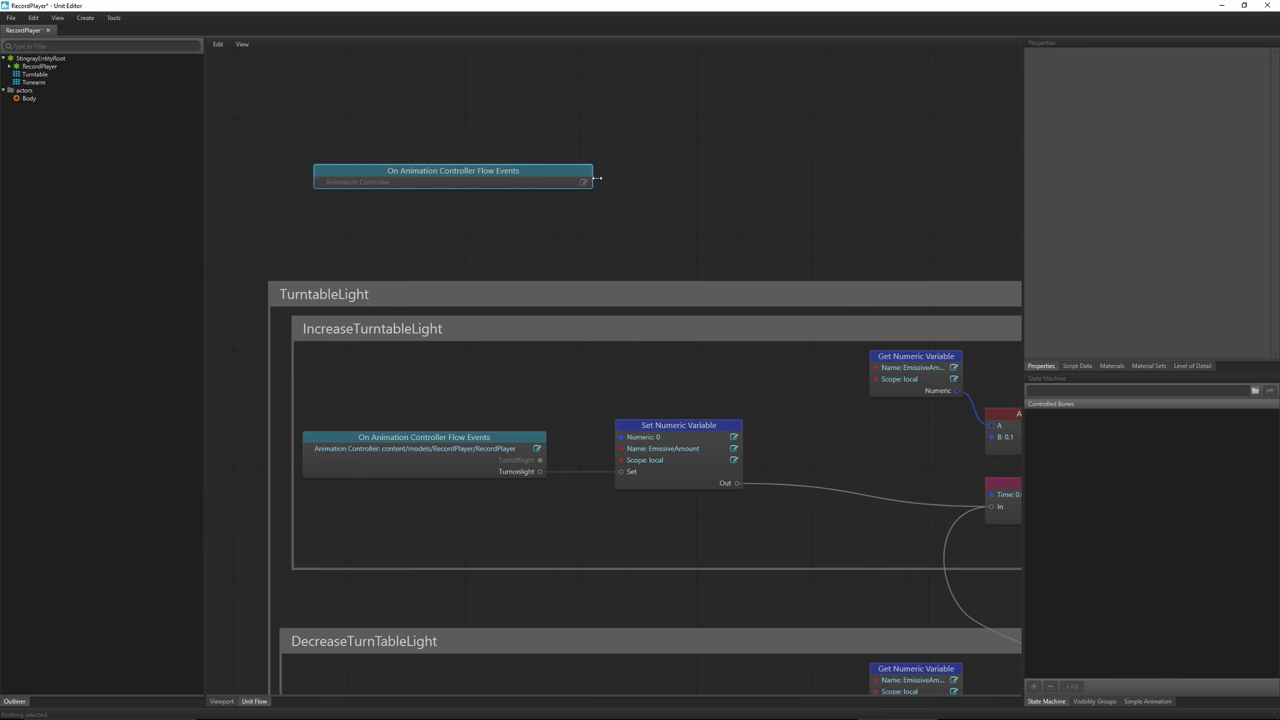
- Assign the content/models/RecordPlayer/RecordPlayer animation controller to the new flow events node and check its event outputs
left_click(480, 444)
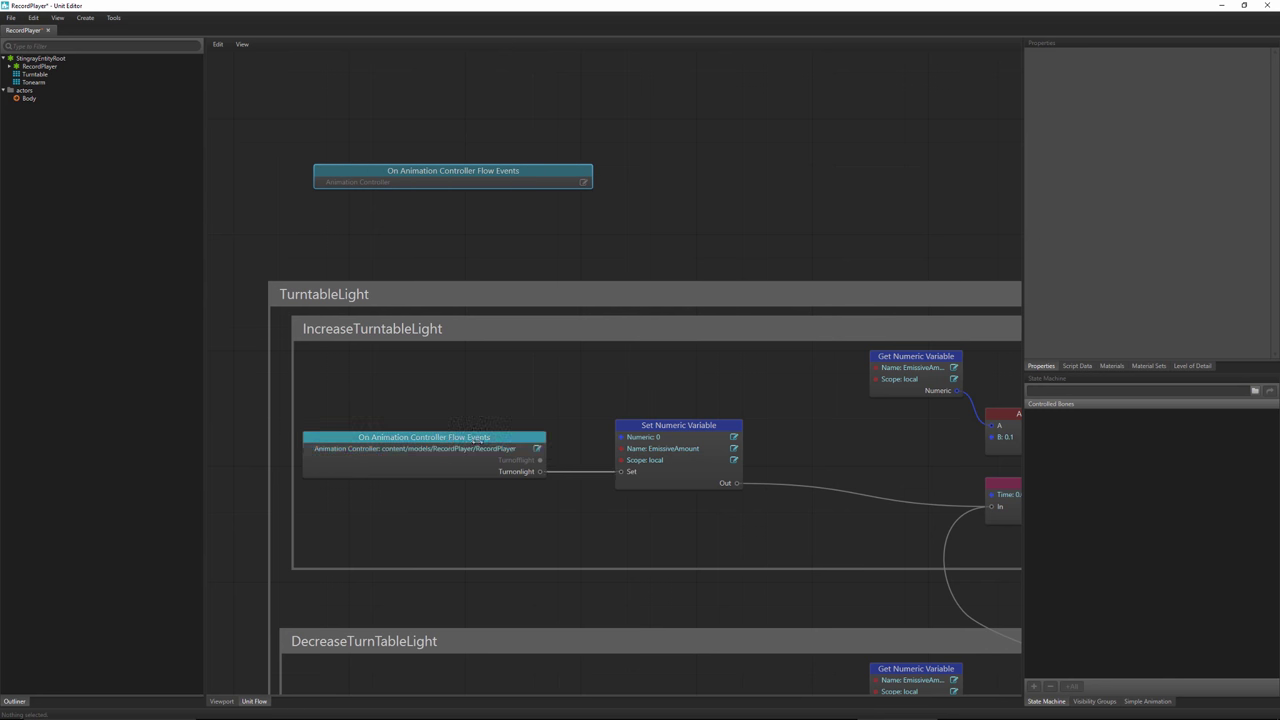
left_click(583, 182)
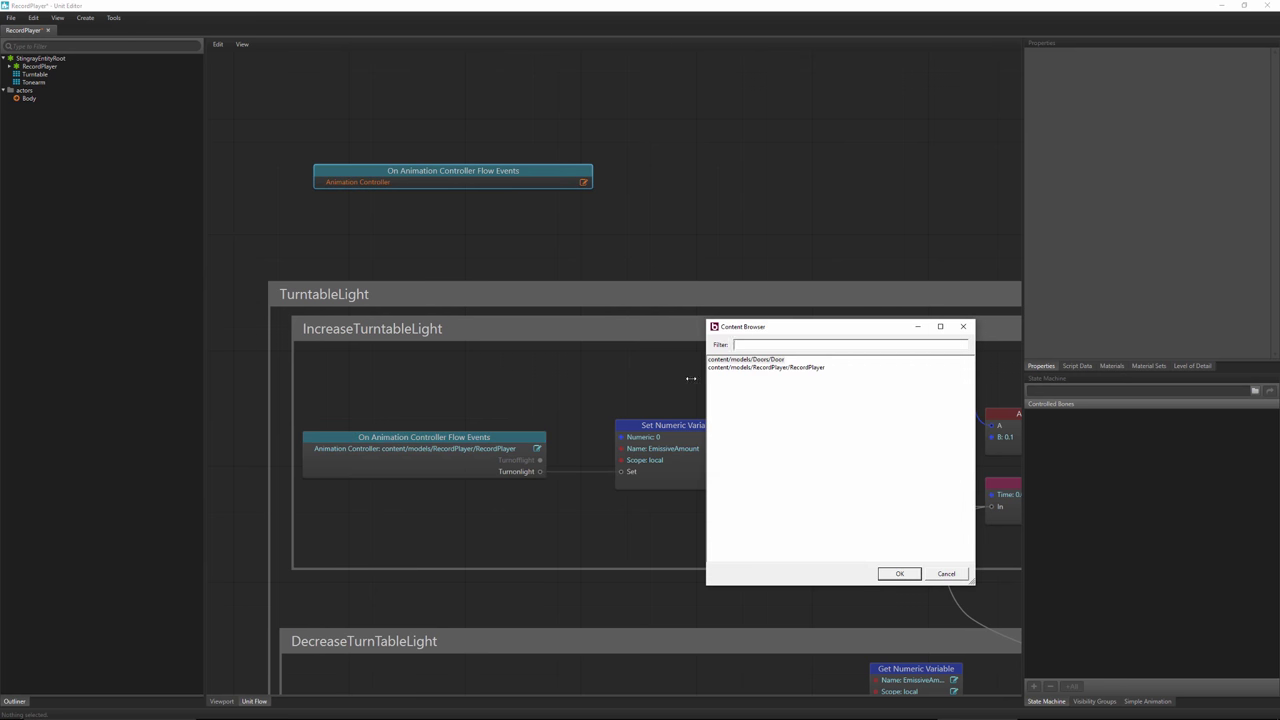
double_click(765, 367)
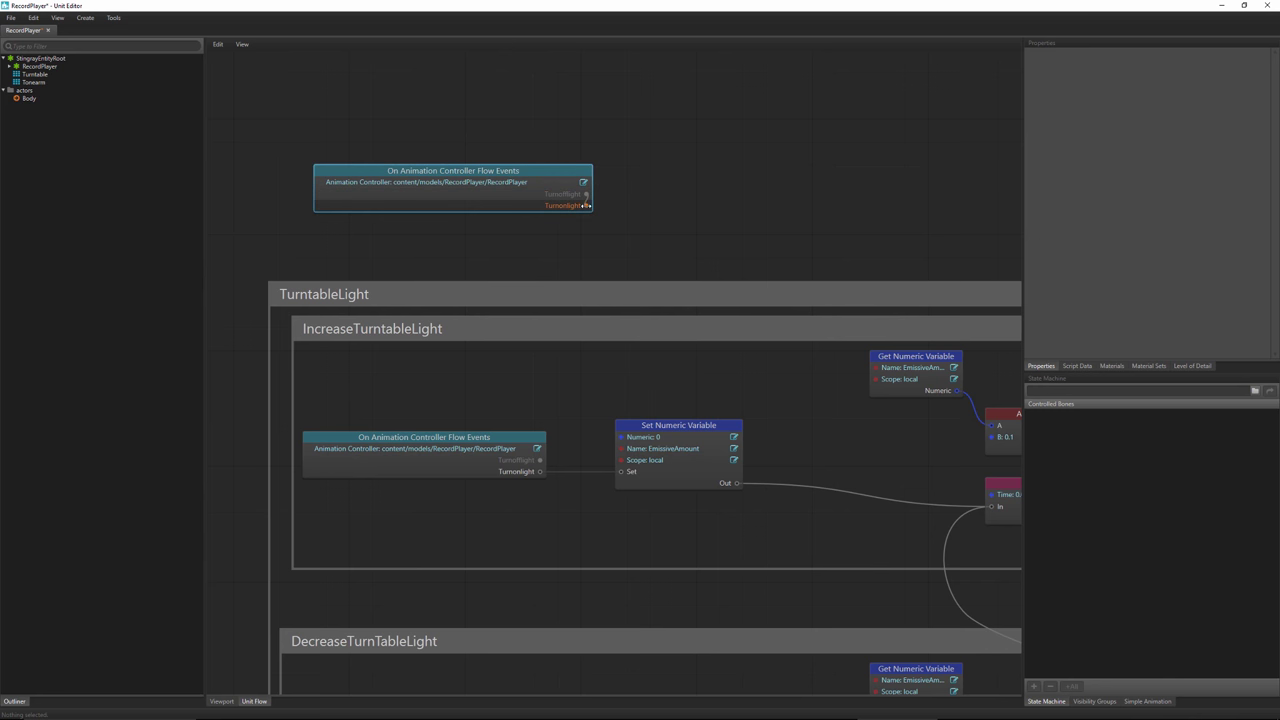
right_click(570, 190)
left_click(541, 194)
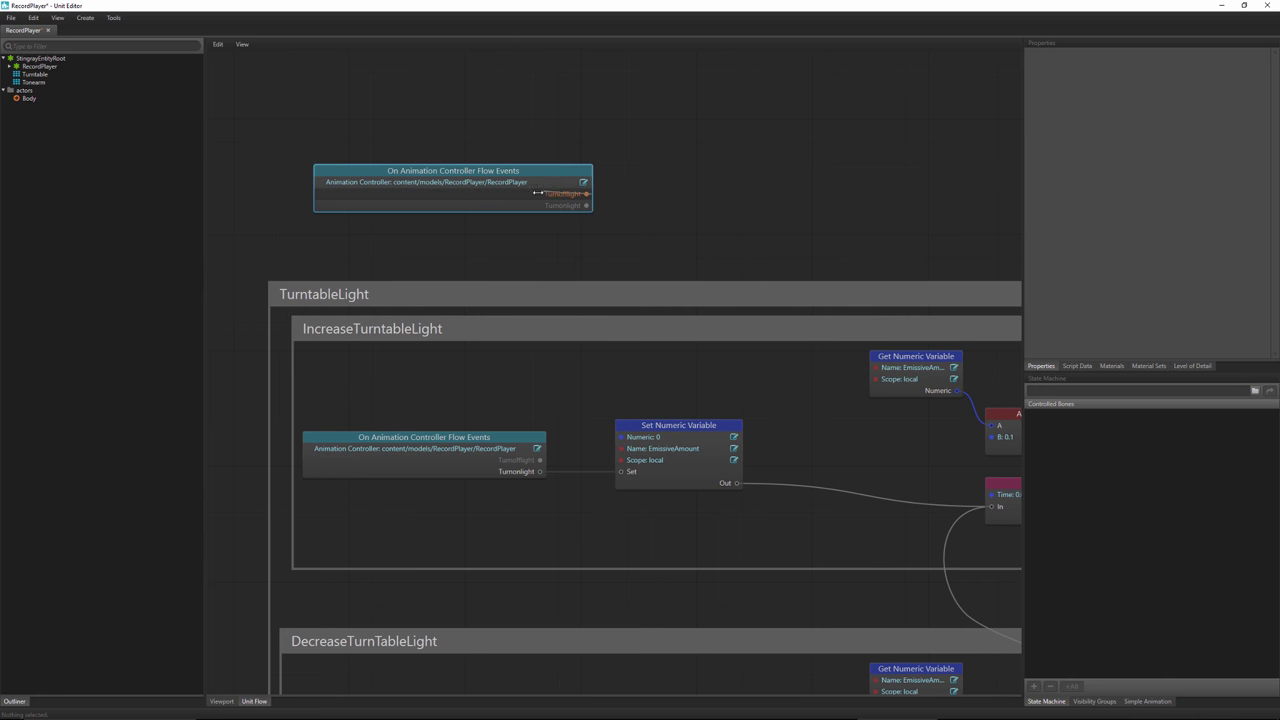
mouse_move(586, 194)
left_mouse_down()
mouse_move(700, 182)
mouse_move(572, 196)
left_mouse_up()
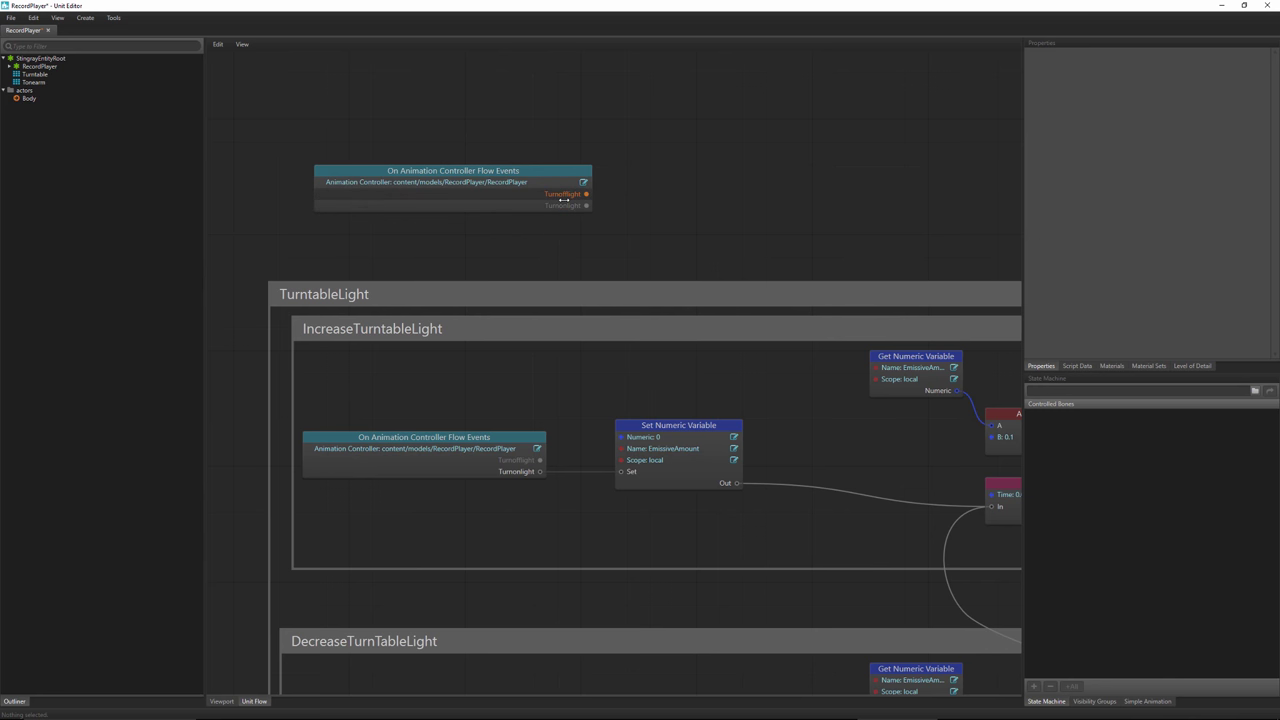
- Narrow the new On Animation Controller Flow Events node above the TurntableLight group
left_click_drag(594, 168, 513, 170)
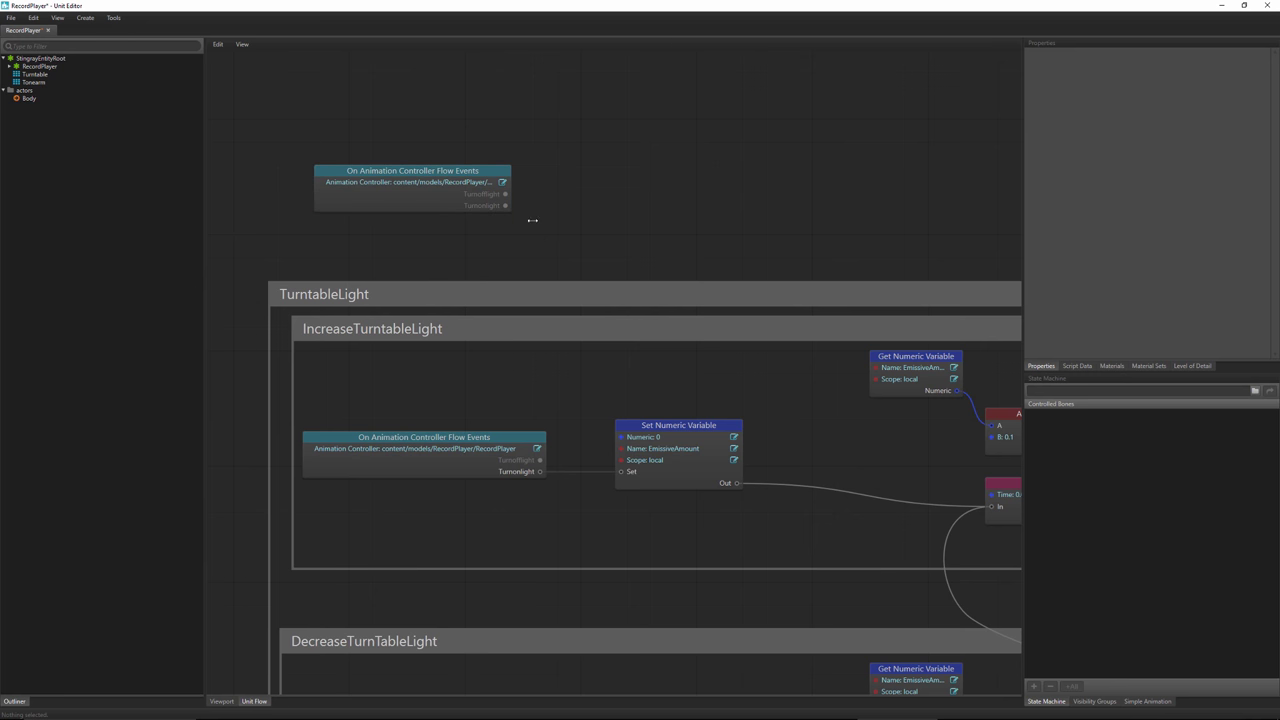
scroll(770, 263, "down", 6)
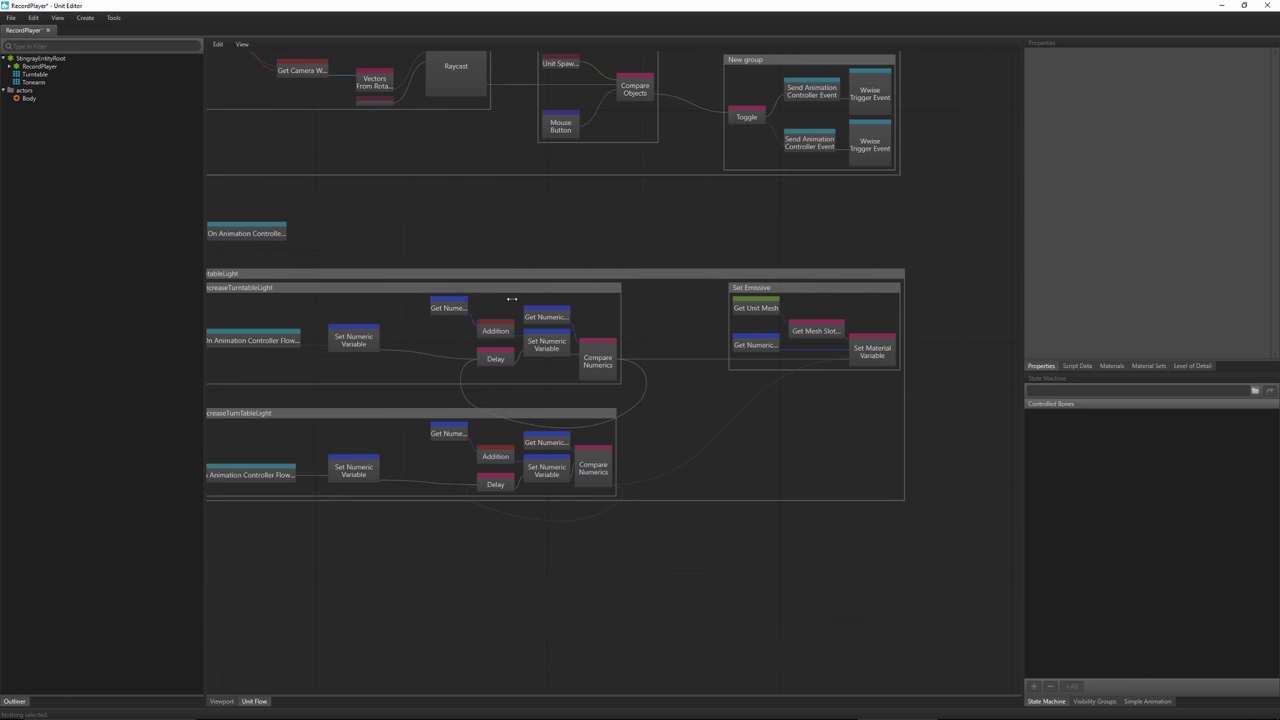
middle_click_drag(508, 307, 565, 346)
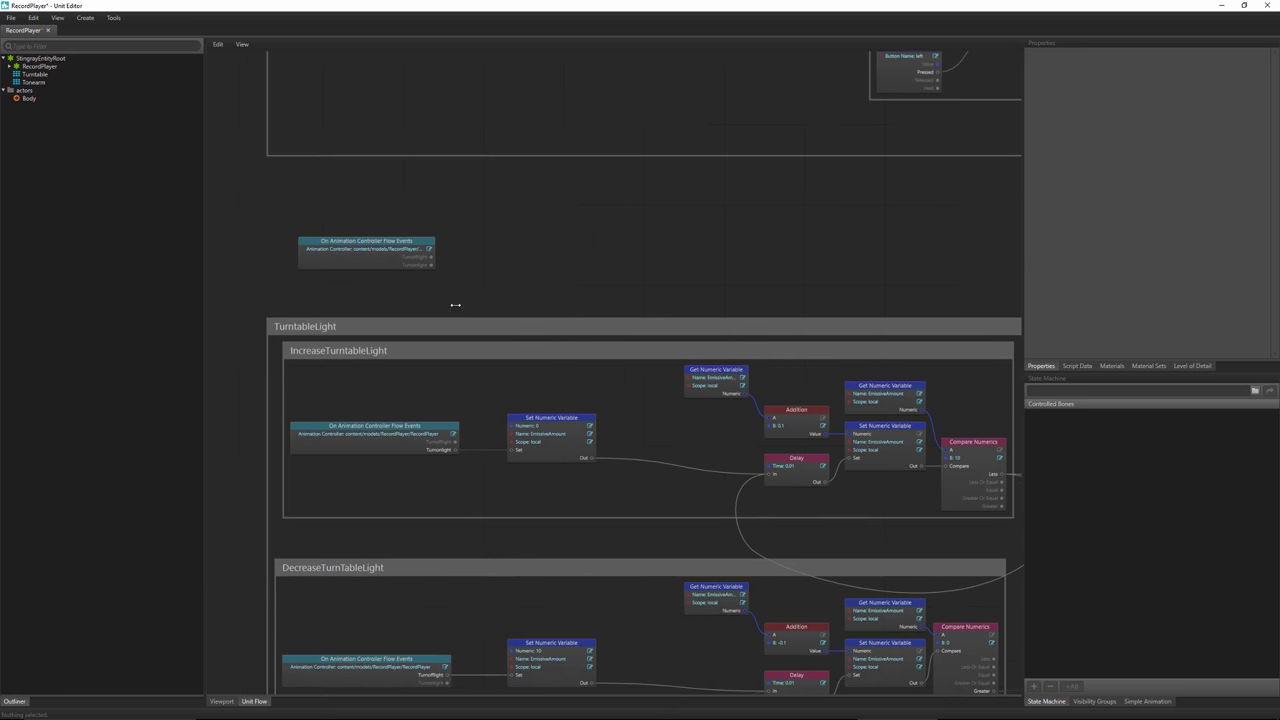
- Widen the new flow events node above the TurntableLight group and nudge IncreaseTurntableLight's first Set Numeric Variable node closer to its flow events node
left_click_drag(432, 288, 459, 295)
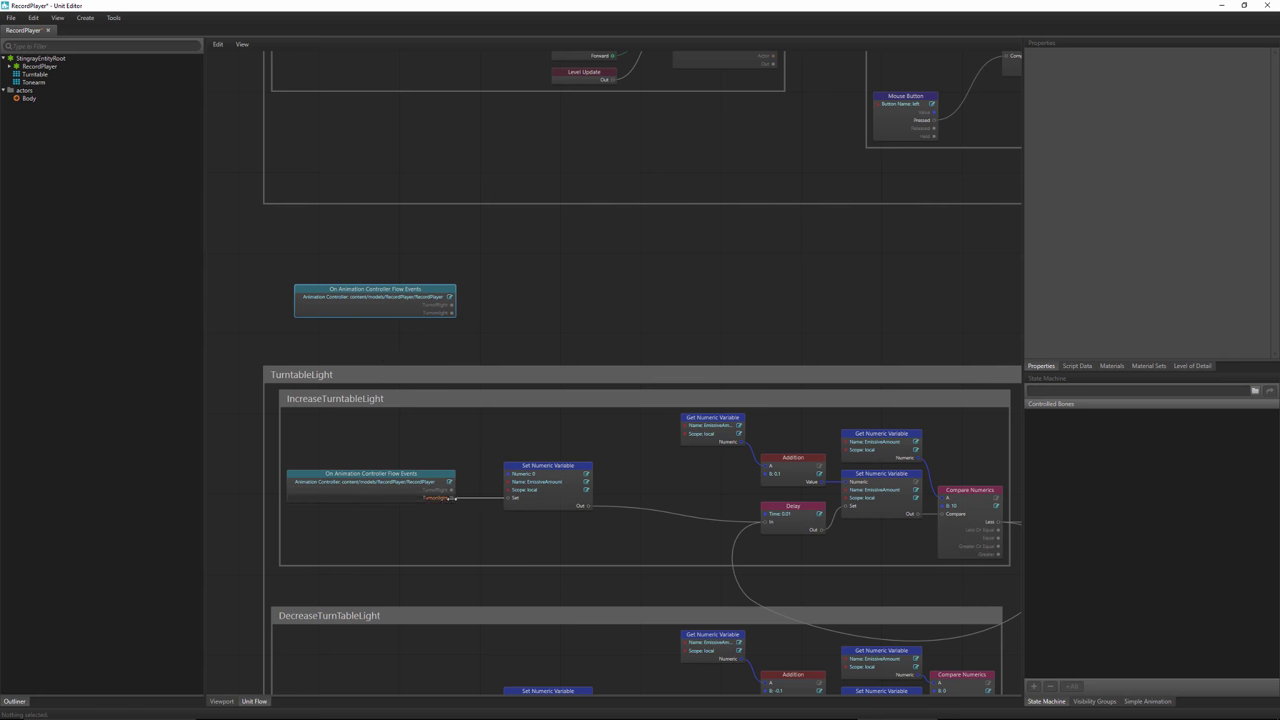
left_click_drag(527, 463, 518, 464)
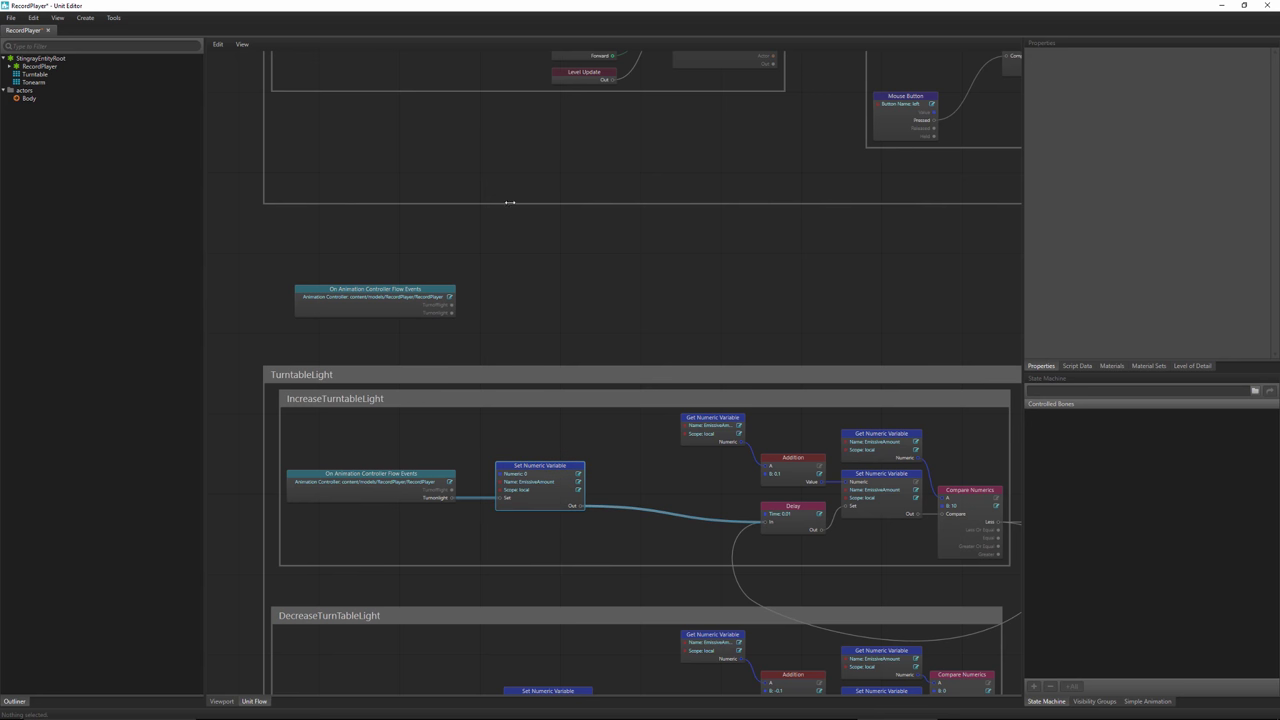
- Add a Set Numeric Variable node beside the new flow events node and connect the Turnonlight output to its Set input
right_click(433, 269)
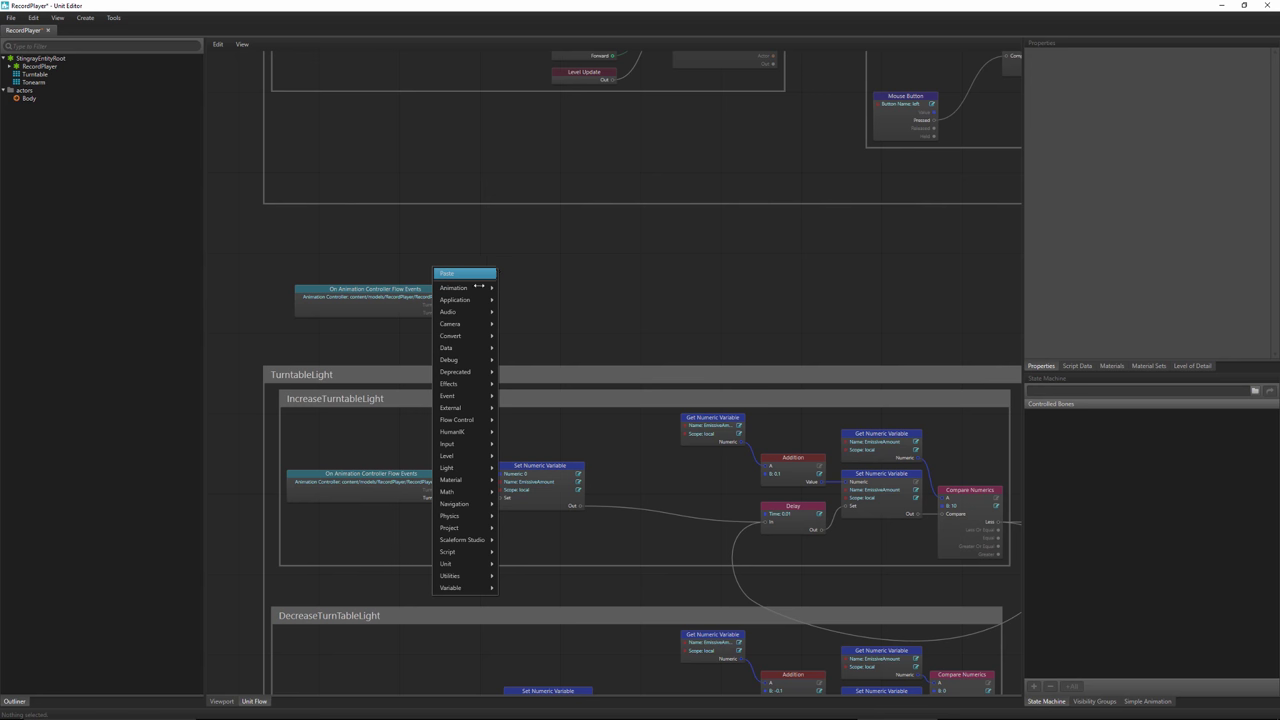
mouse_move(475, 586)
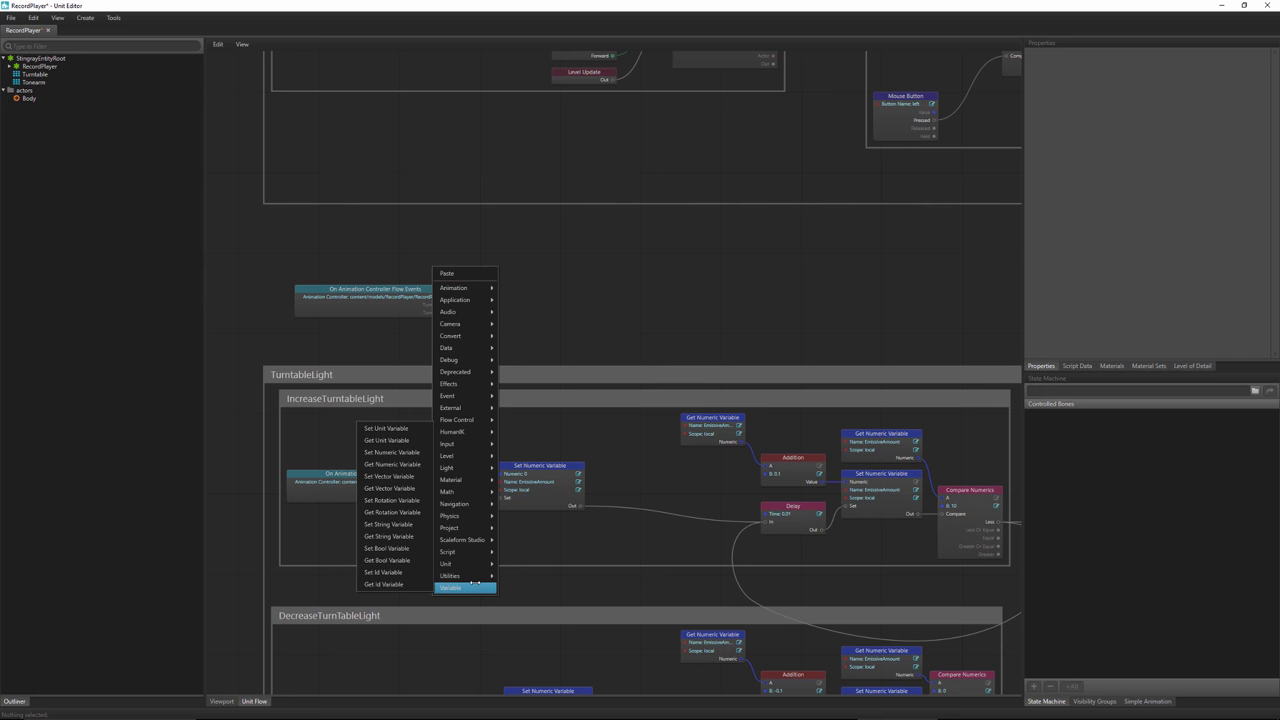
left_click(388, 453)
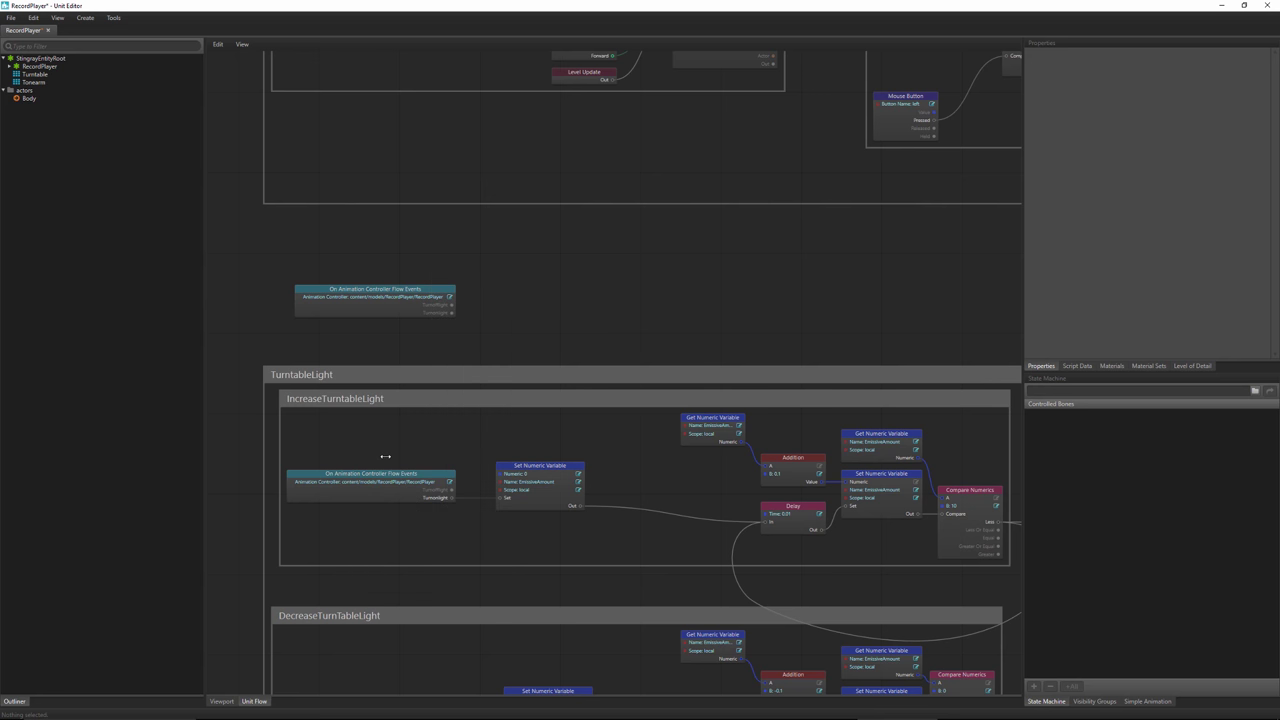
middle_click_drag(517, 329, 521, 357)
scroll(521, 357, "up", 3)
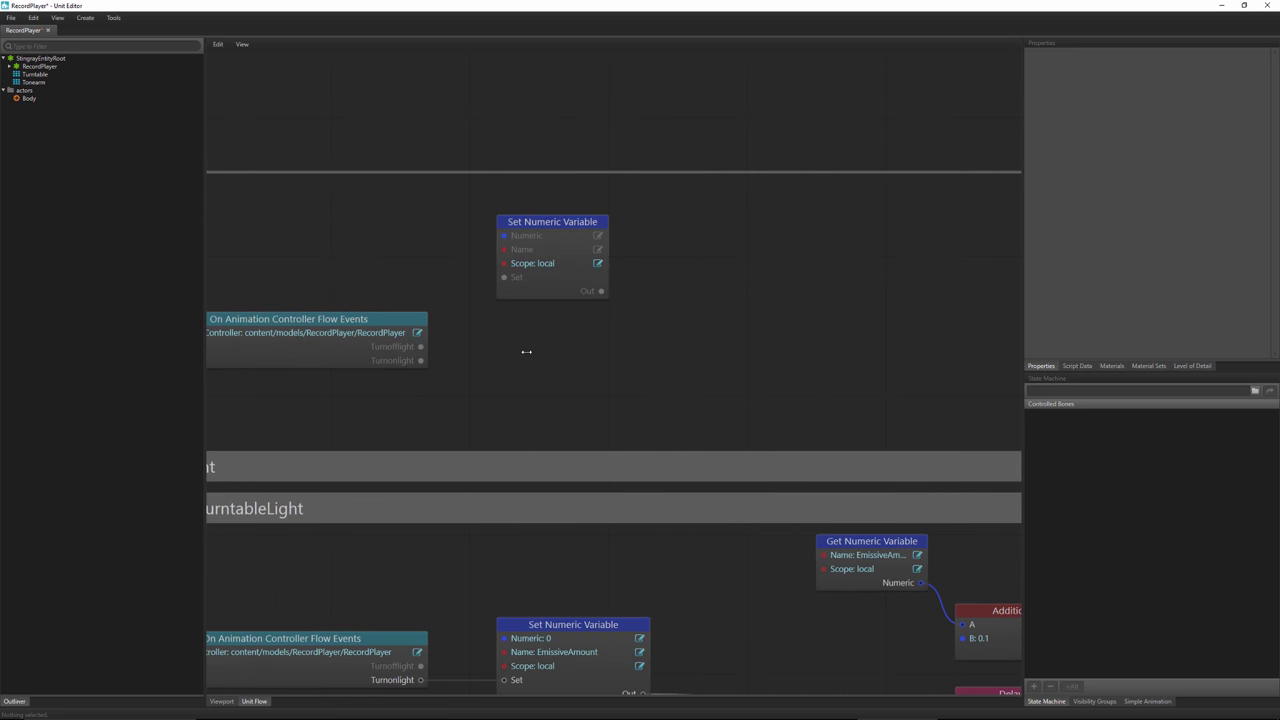
left_click_drag(548, 219, 551, 301)
middle_click_drag(558, 325, 542, 231)
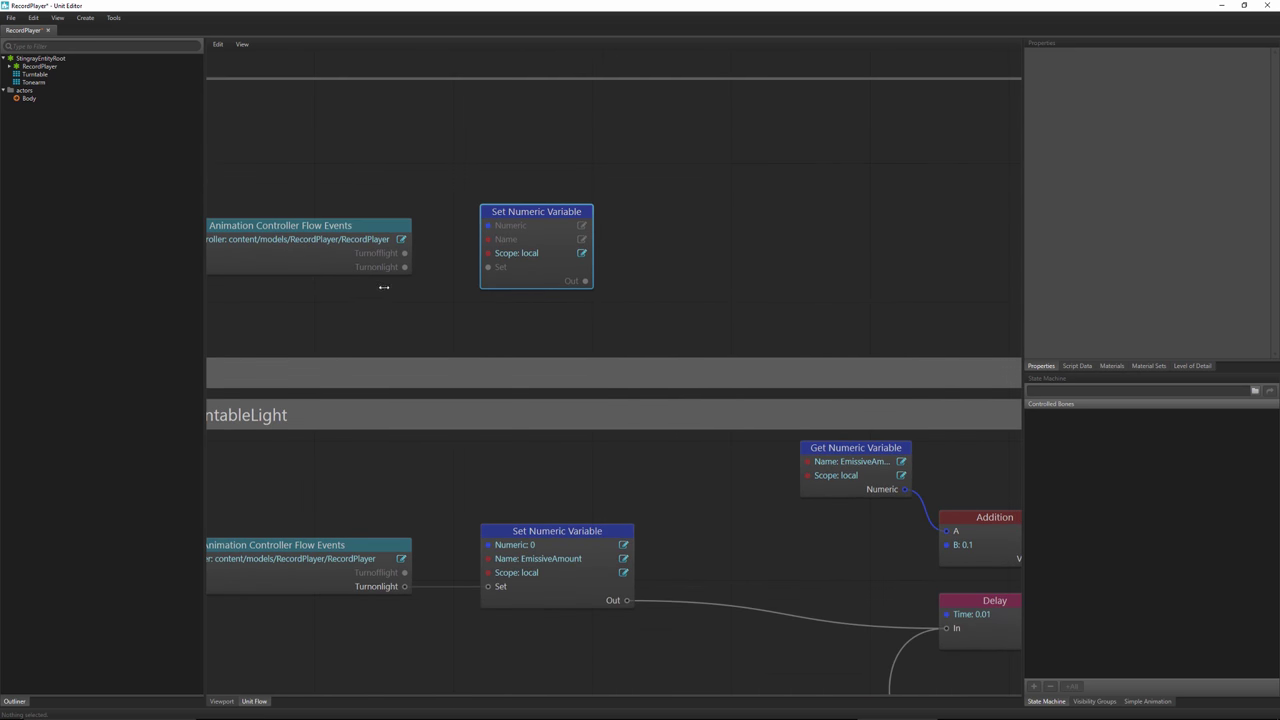
left_click_drag(405, 267, 489, 267)
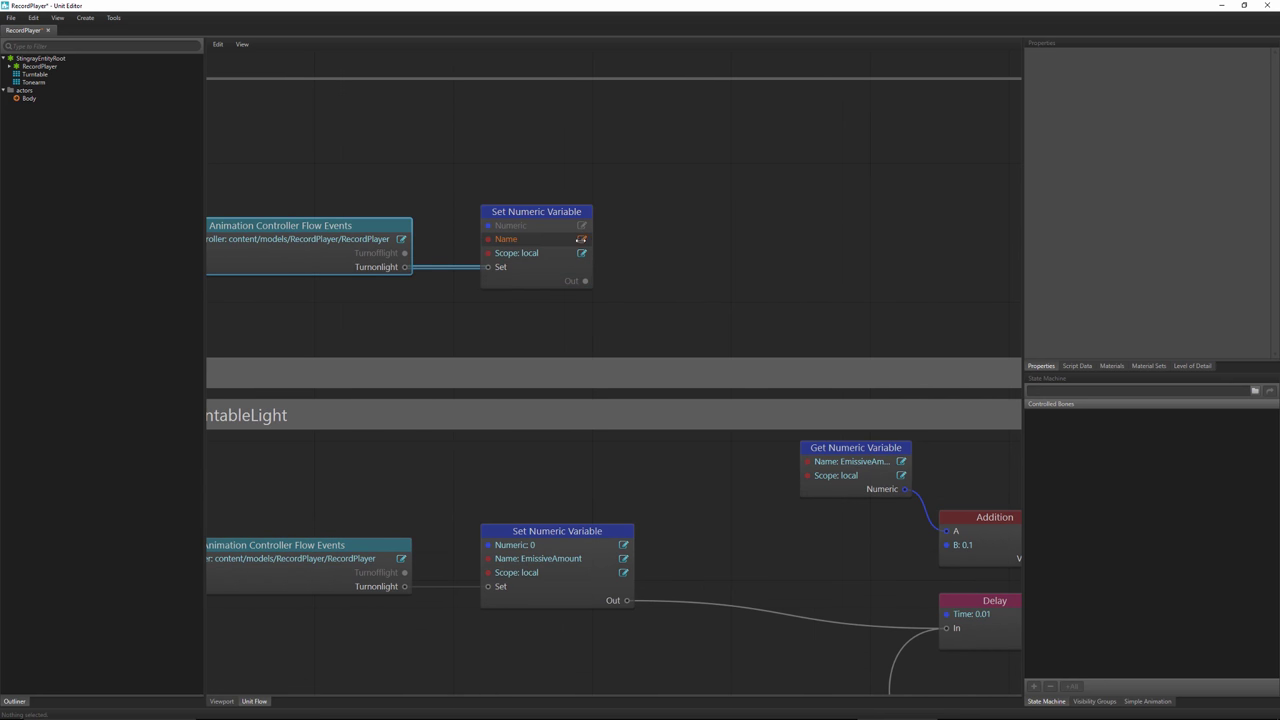
- Give the new Set Numeric Variable node the name EmissiveAmount and the numeric value 0, and widen it to fit the name
left_click(582, 239)
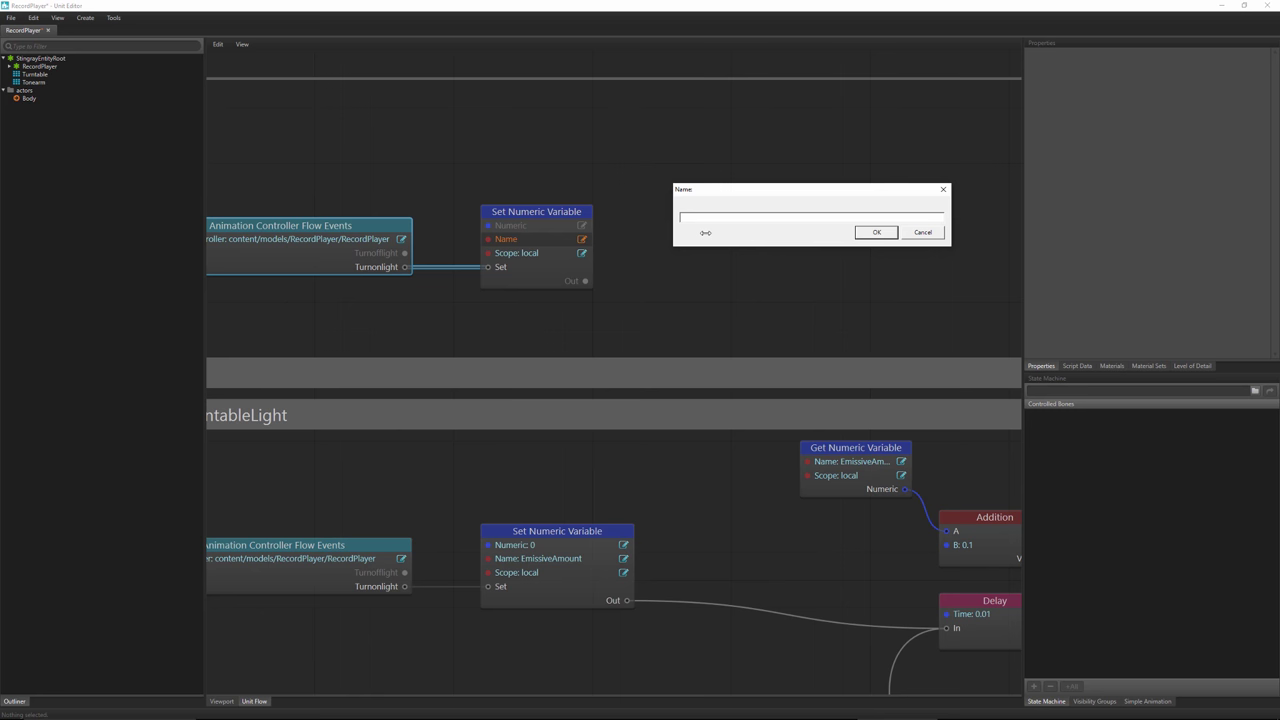
type("EmissiveAmount")
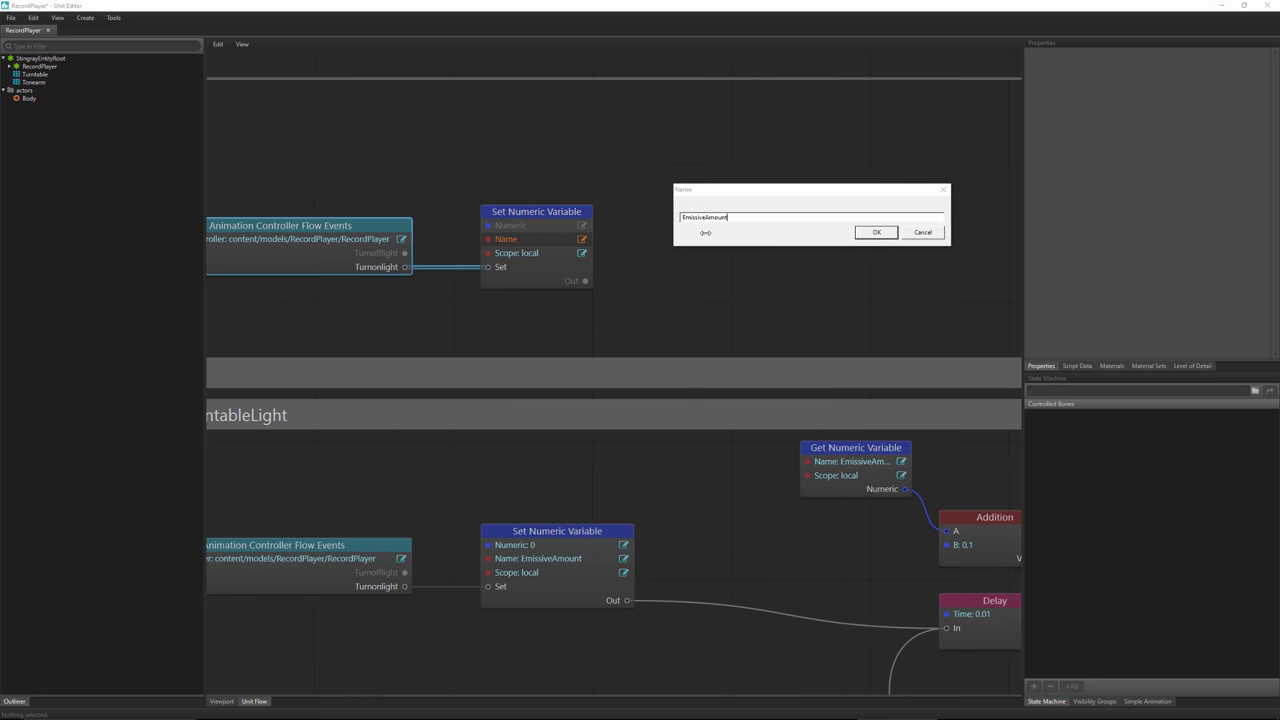
key("Return")
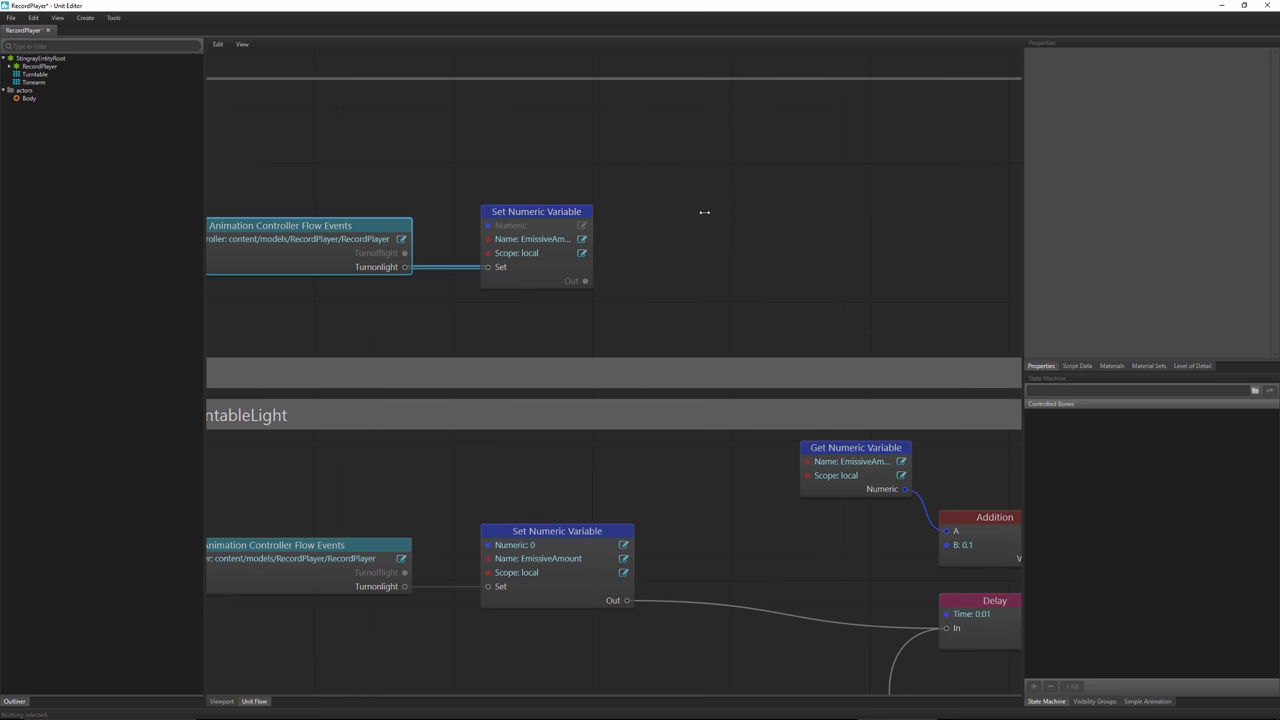
left_click_drag(613, 213, 678, 206)
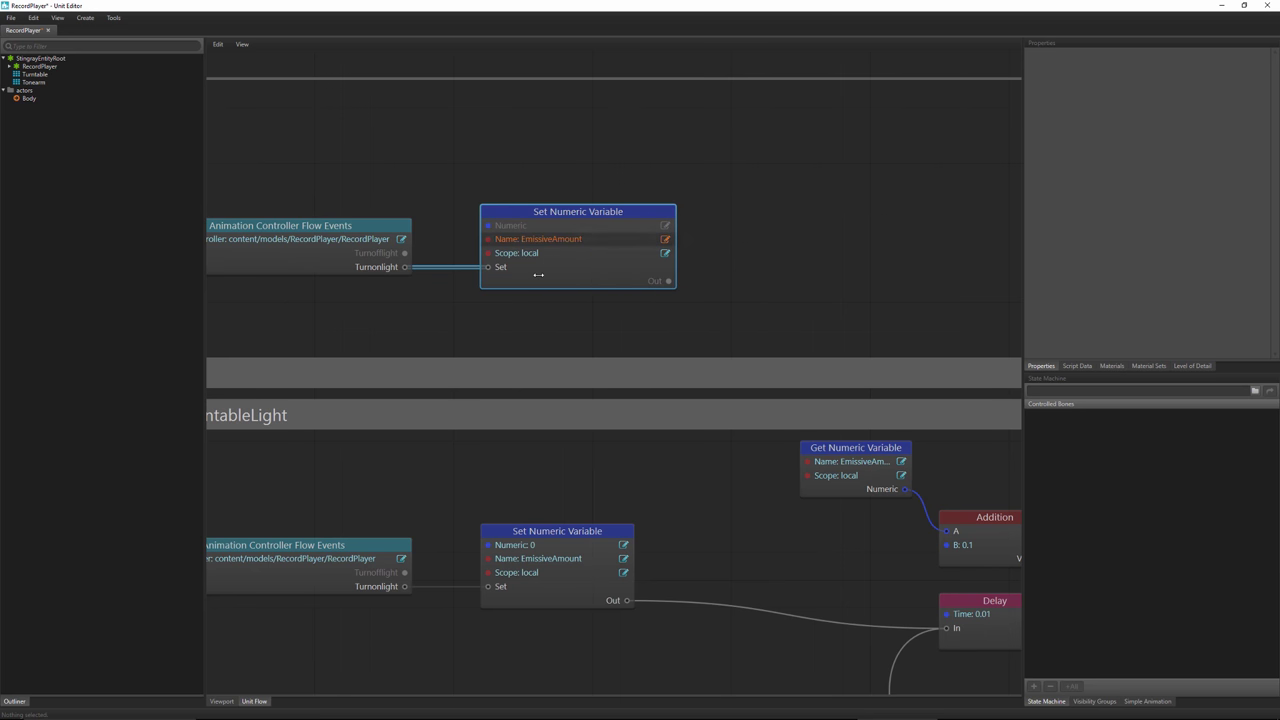
left_click(665, 225)
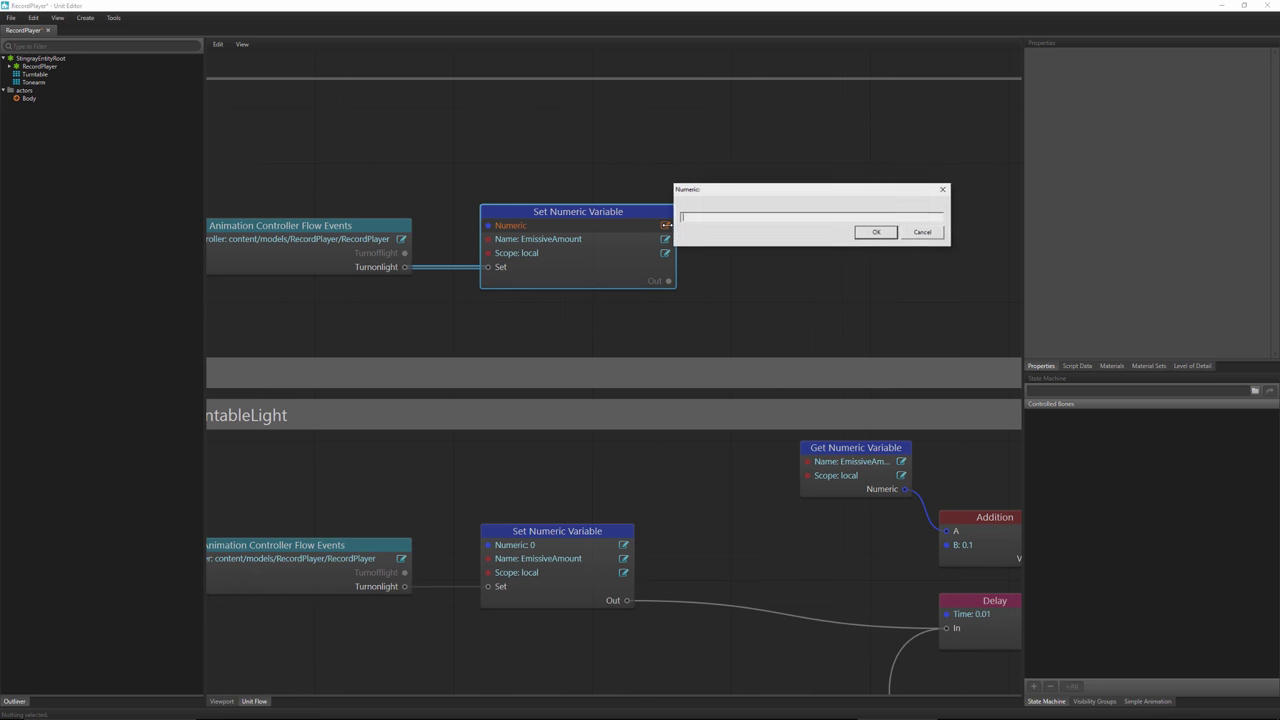
type("0")
left_click(876, 232)
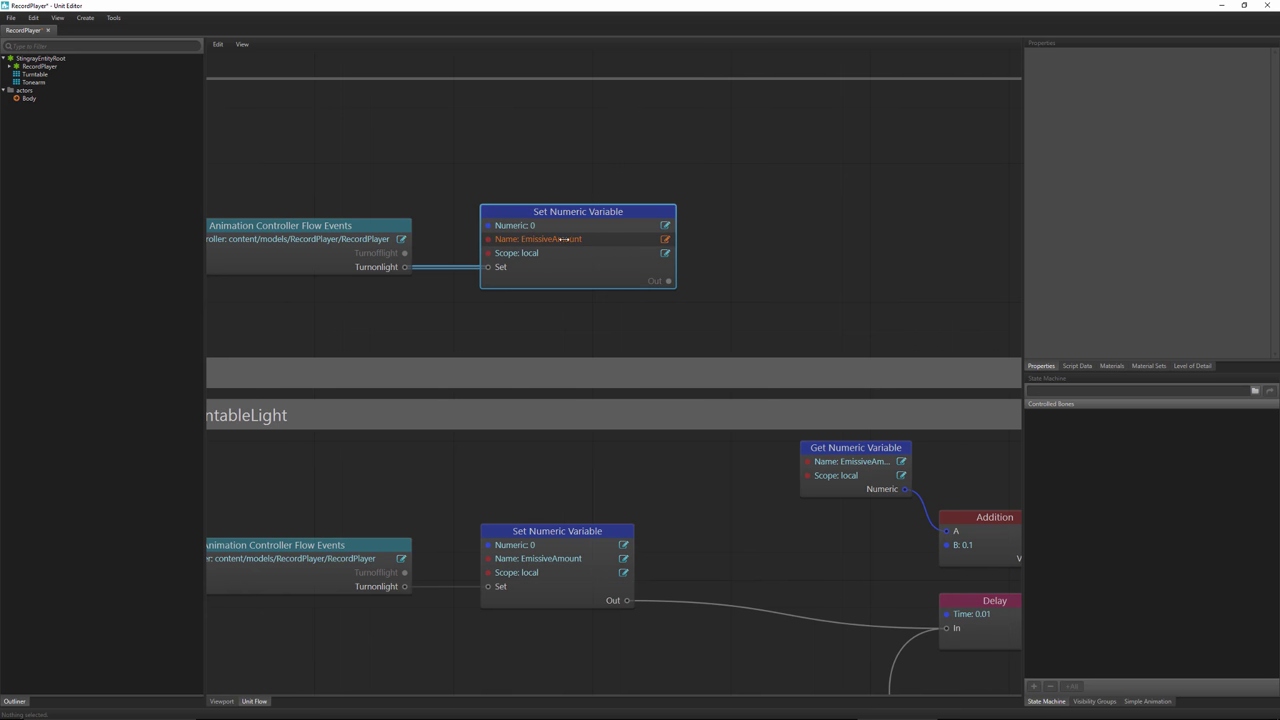
- Align the IncreaseTurntableLight group's Delay node directly beneath its Addition node
middle_click_drag(754, 263, 583, 236)
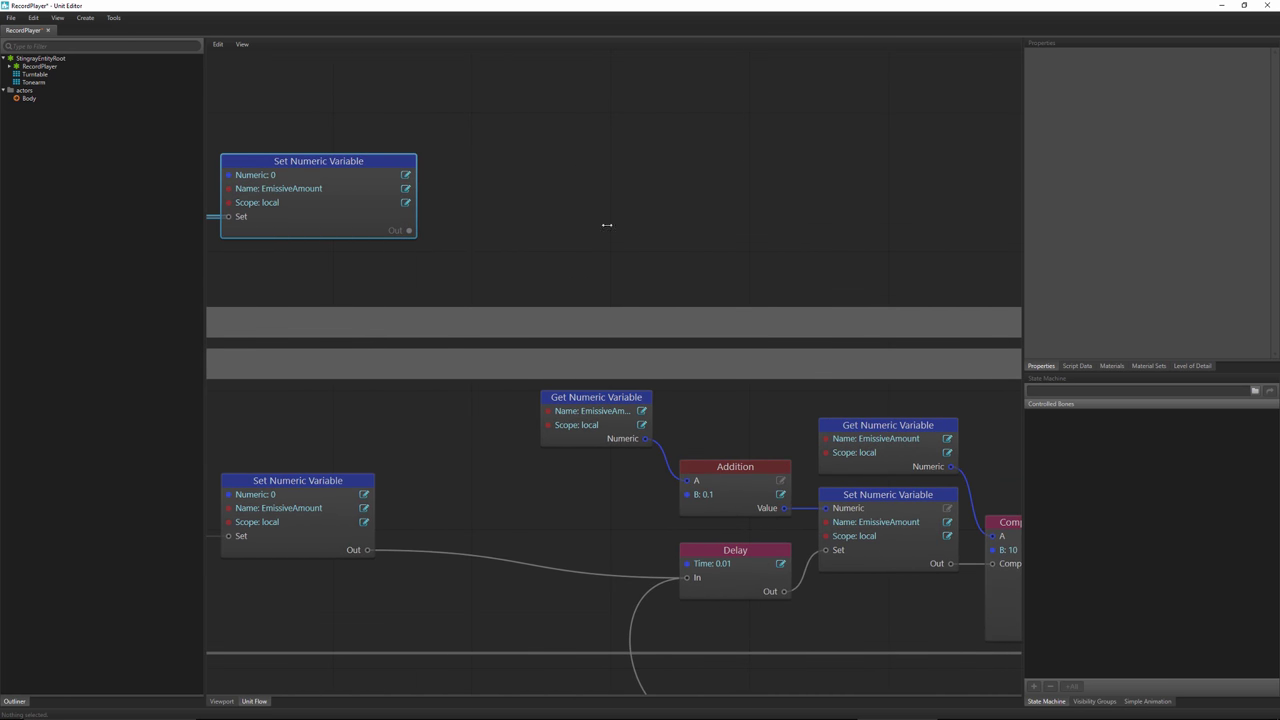
right_click(546, 134)
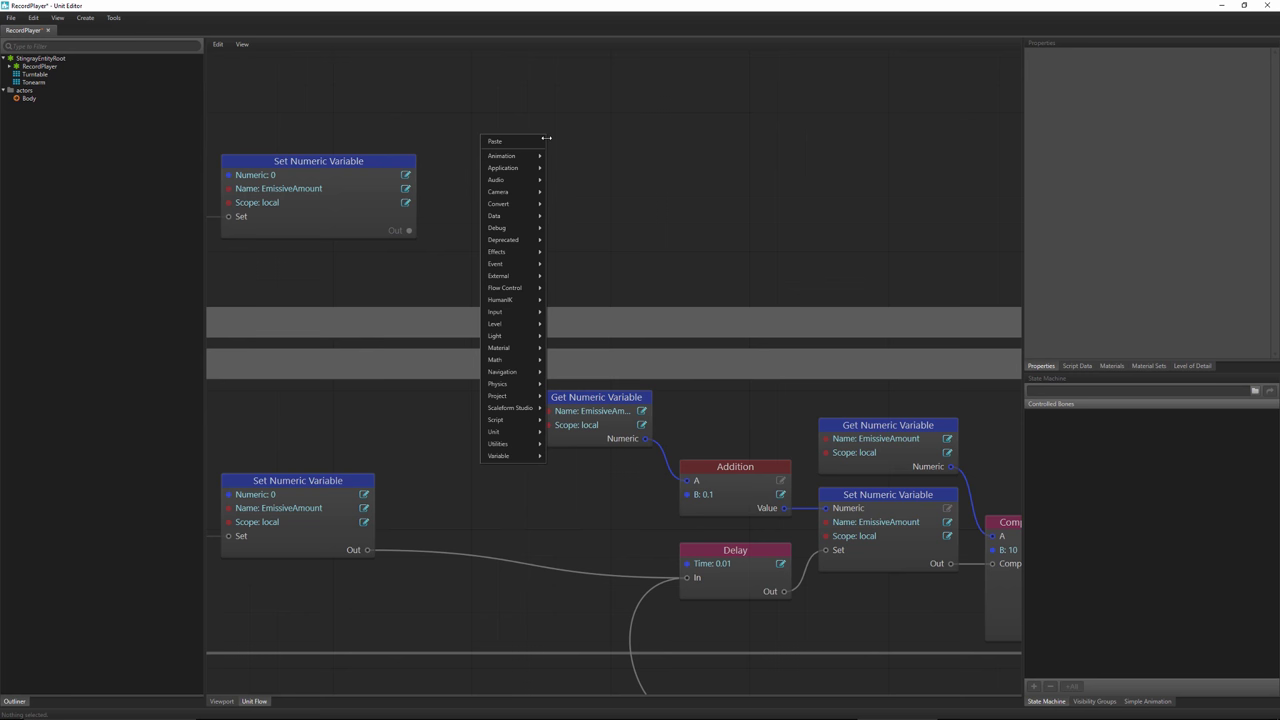
left_click(714, 221)
middle_click_drag(723, 217, 618, 87)
left_click(616, 405)
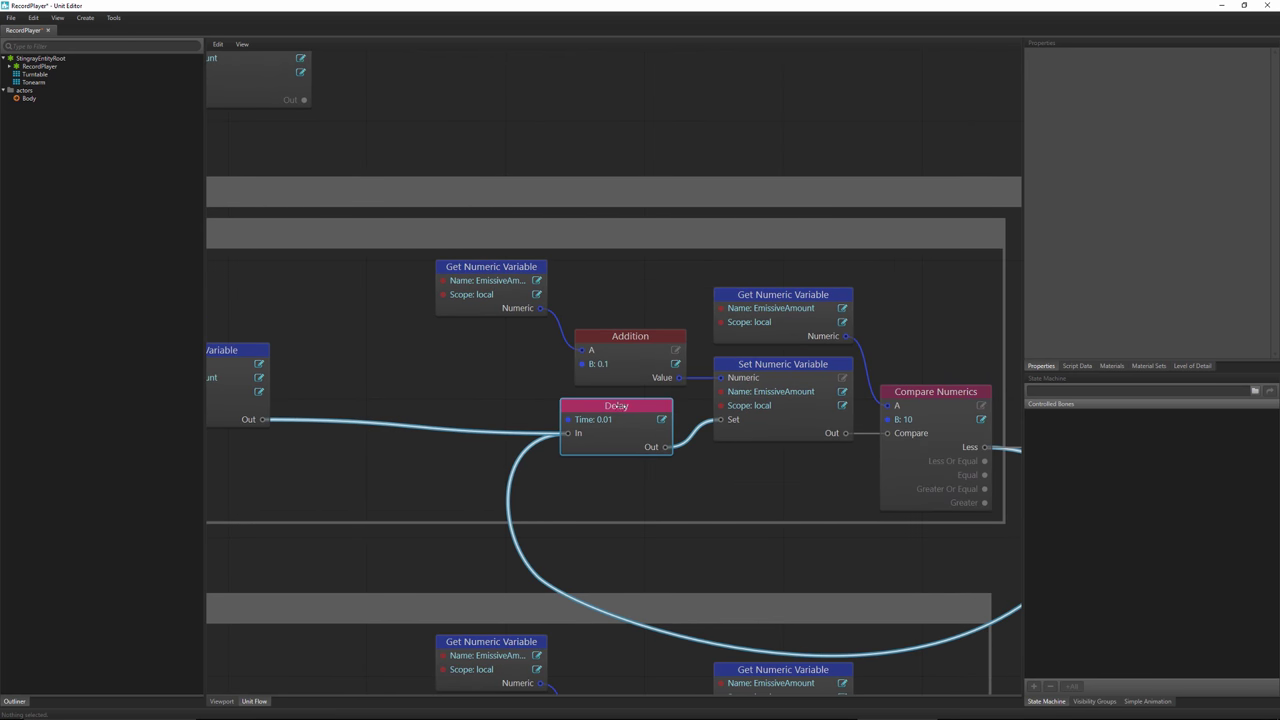
left_click_drag(616, 405, 630, 406)
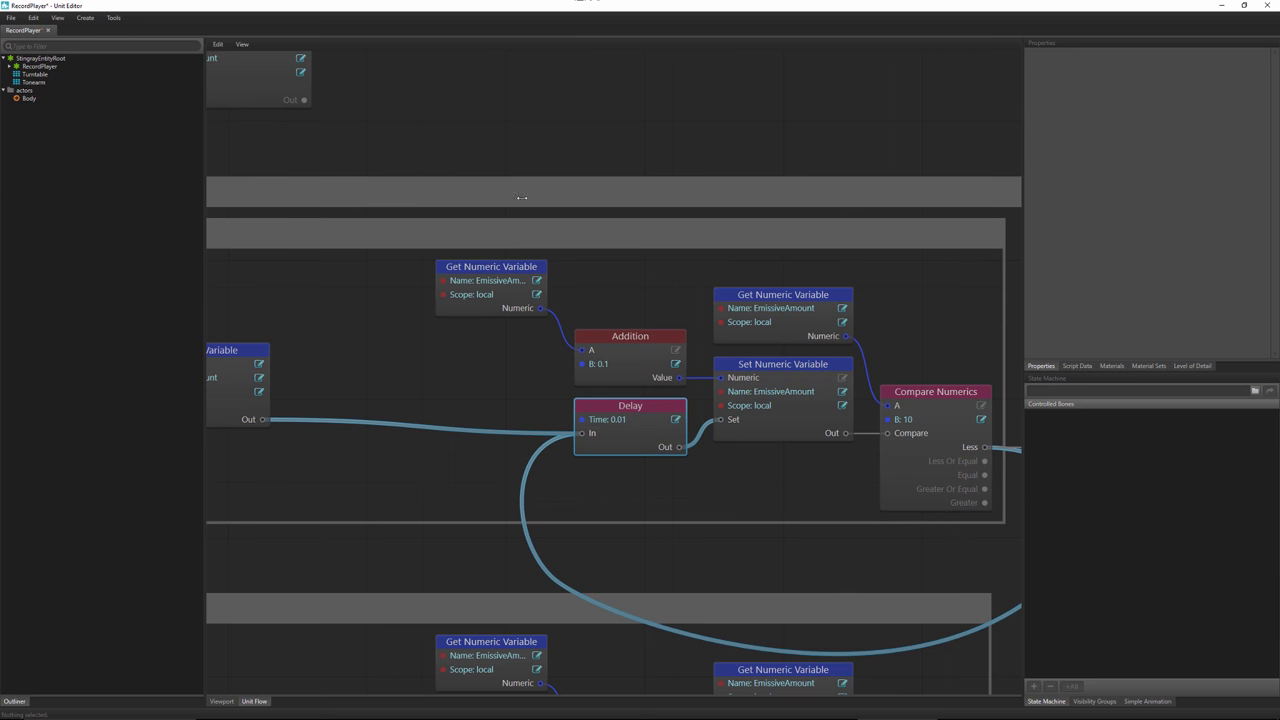
- Add a Delay node after the new EmissiveAmount Set Numeric Variable node and connect that node's Out to the Delay's In
middle_click_drag(410, 72, 545, 198)
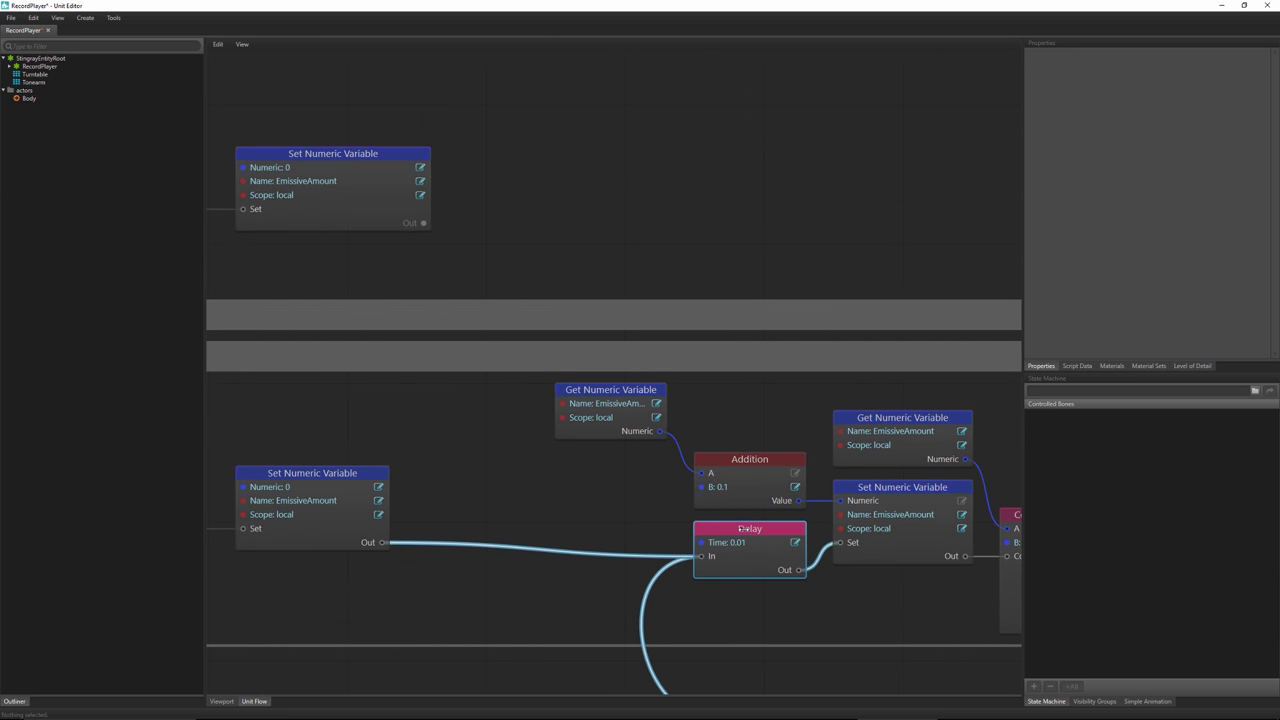
right_click(573, 113)
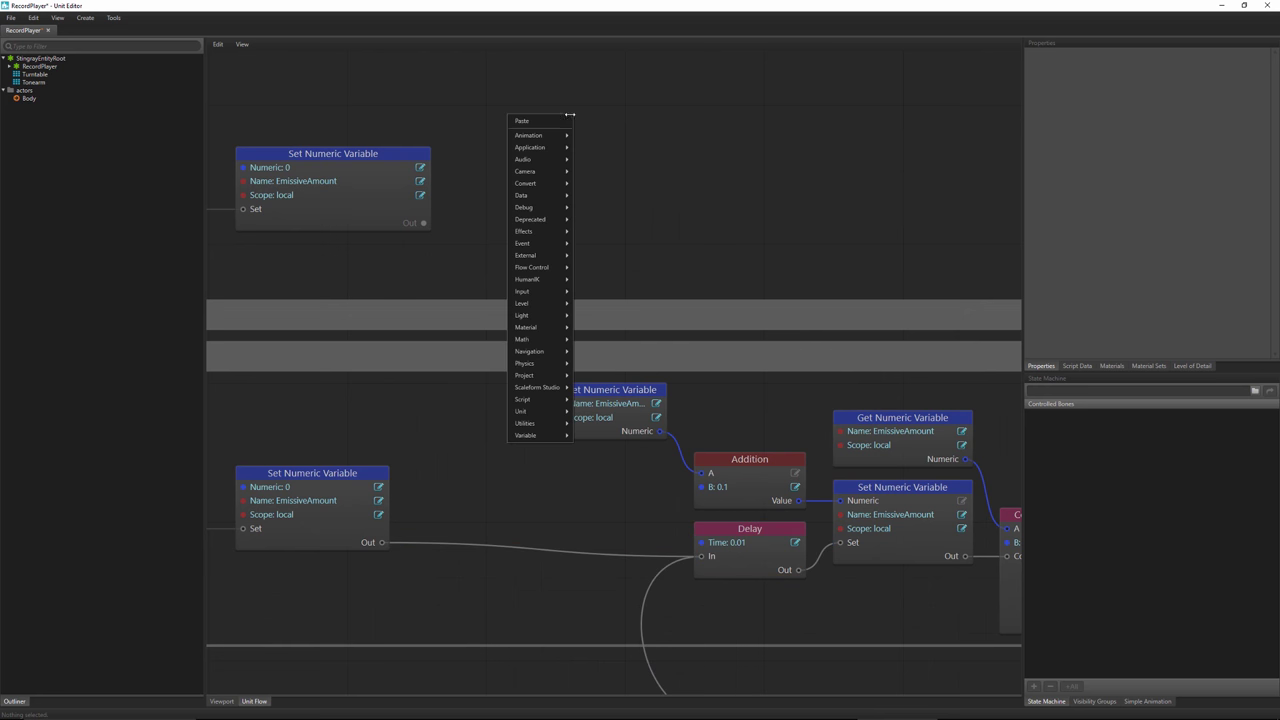
mouse_move(535, 267)
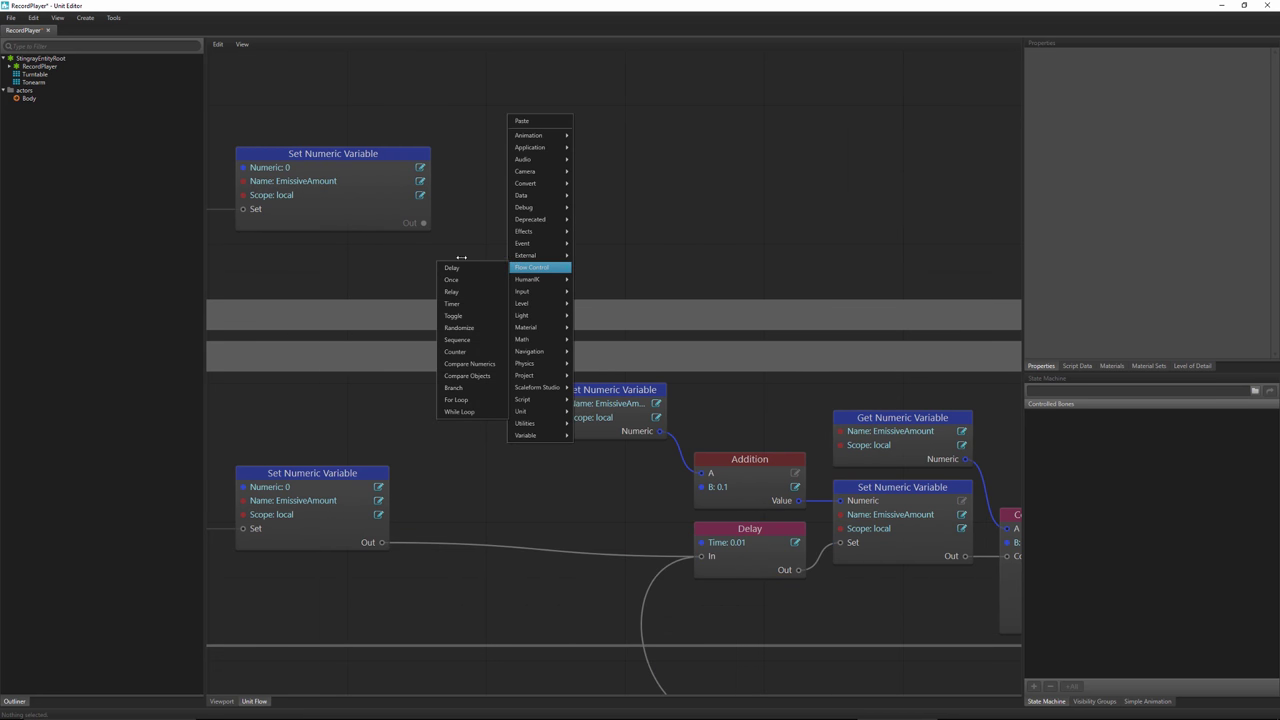
left_click(464, 268)
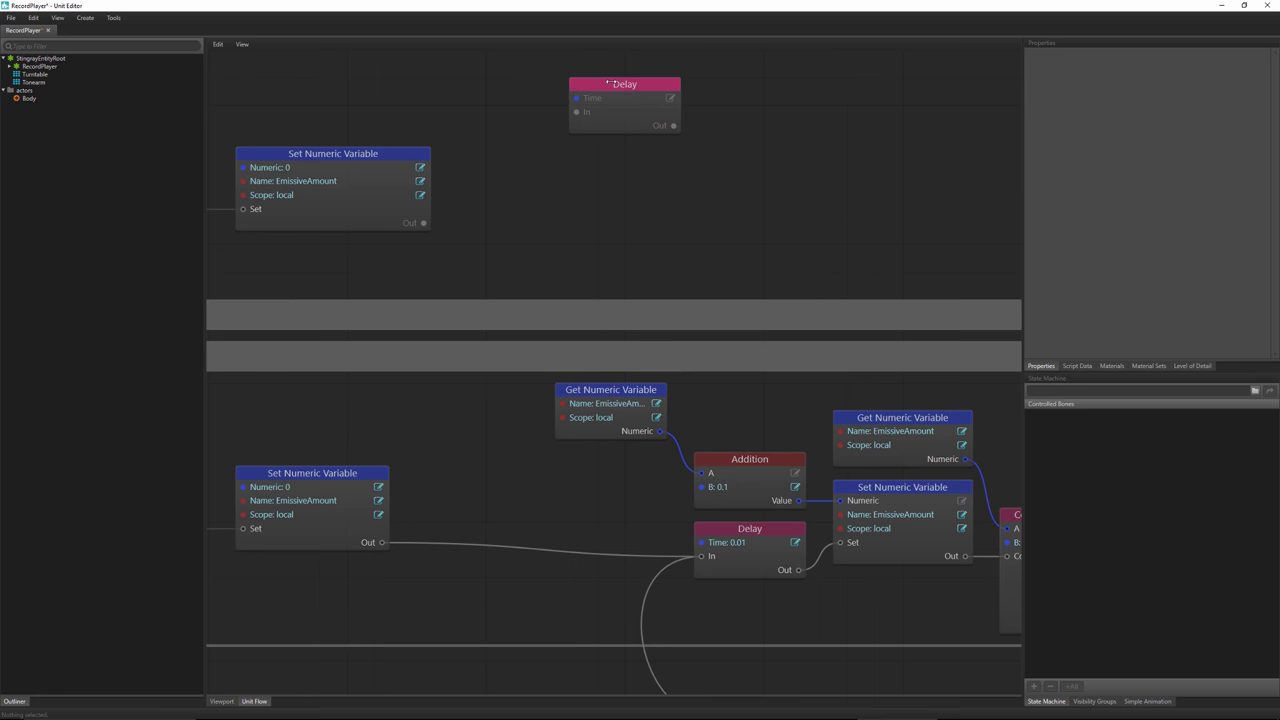
left_click_drag(607, 84, 593, 167)
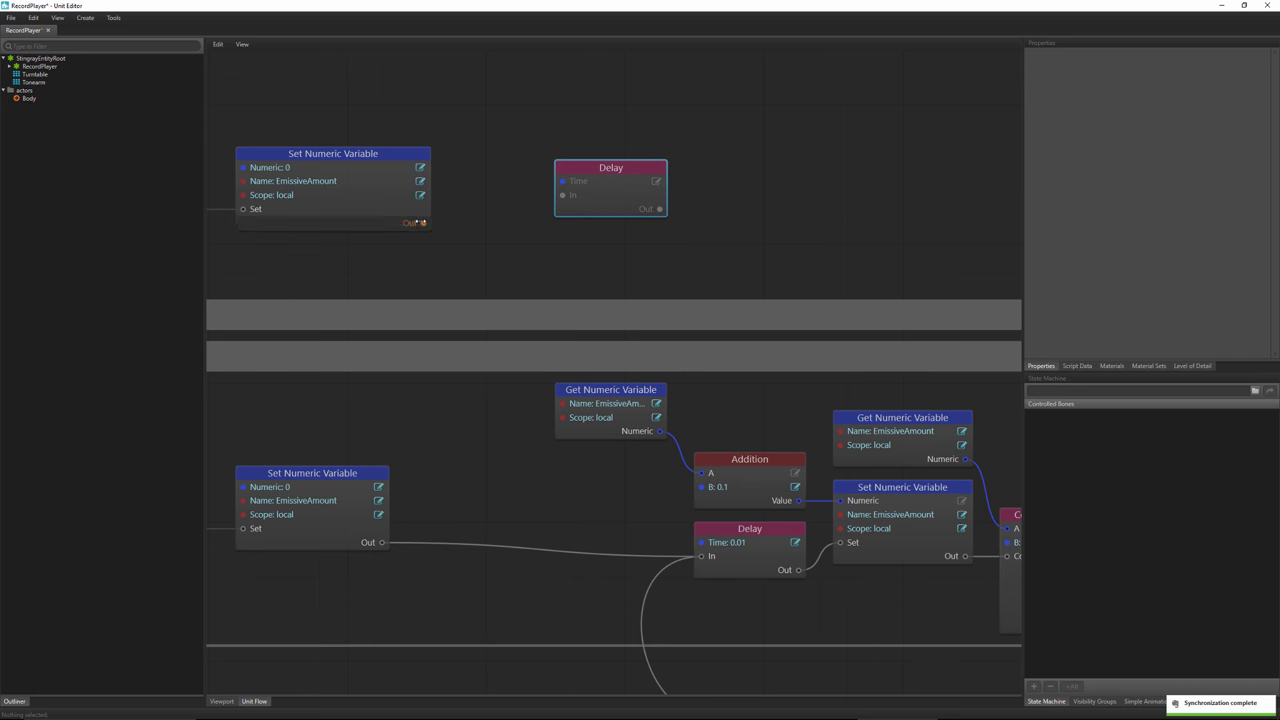
left_click_drag(418, 222, 563, 195)
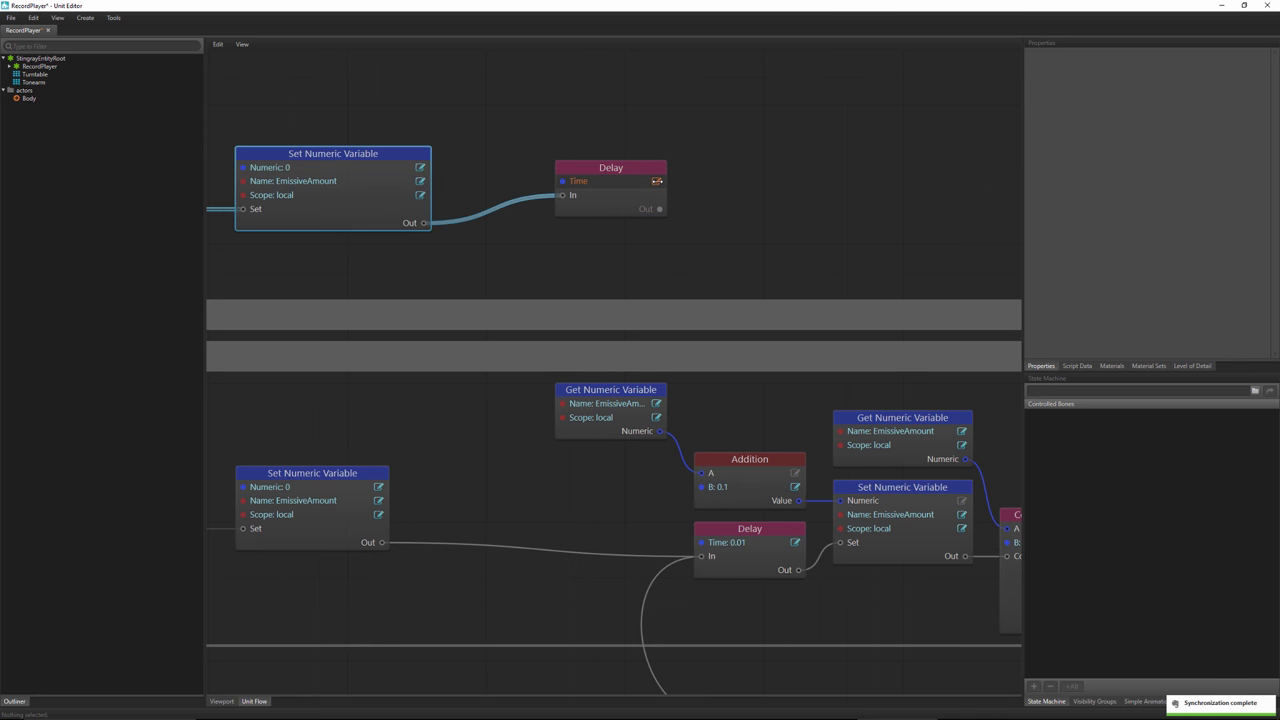
- Set the new Delay node's time to 0.01 and shift the node slightly upward
left_click(656, 181)
type(".01")
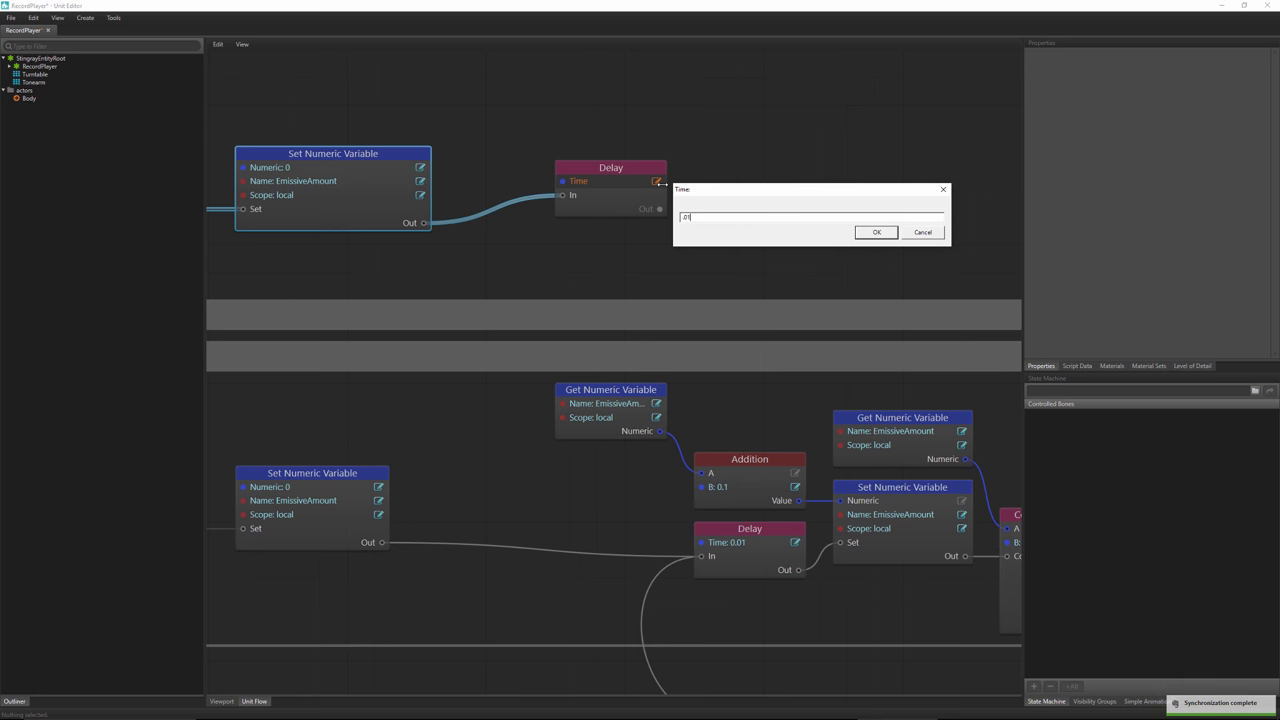
key("Return")
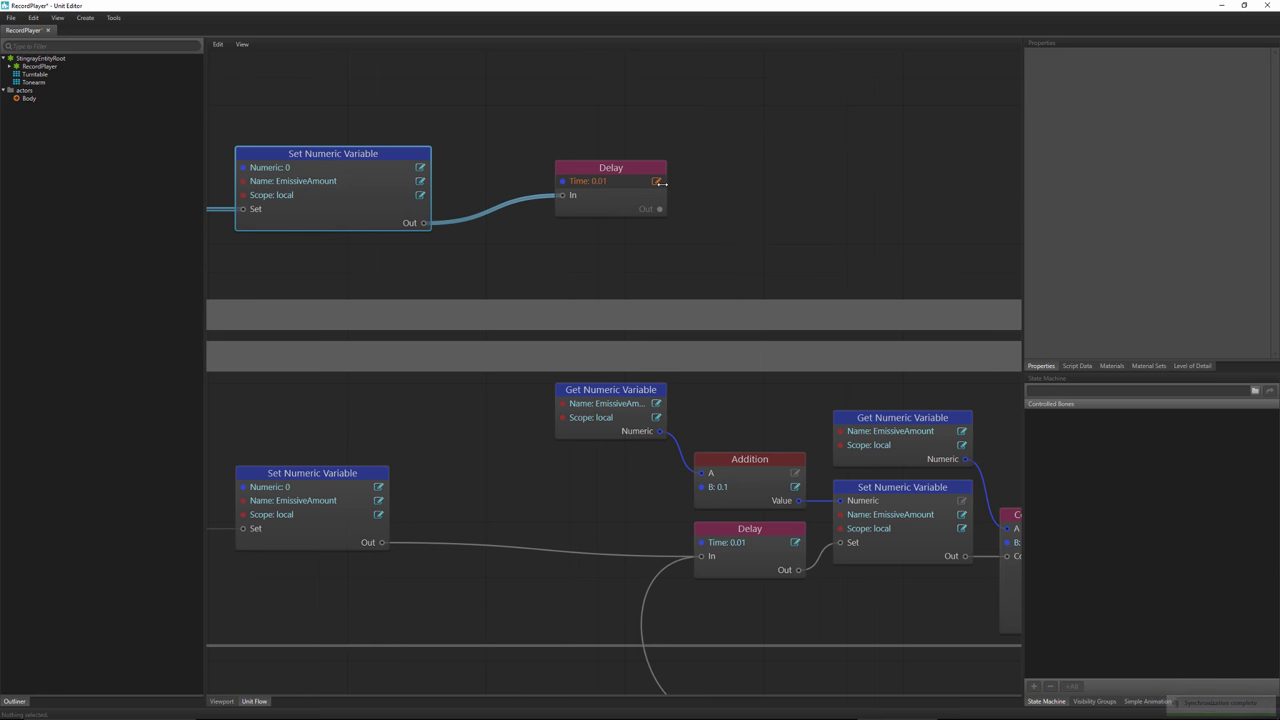
left_click(736, 533)
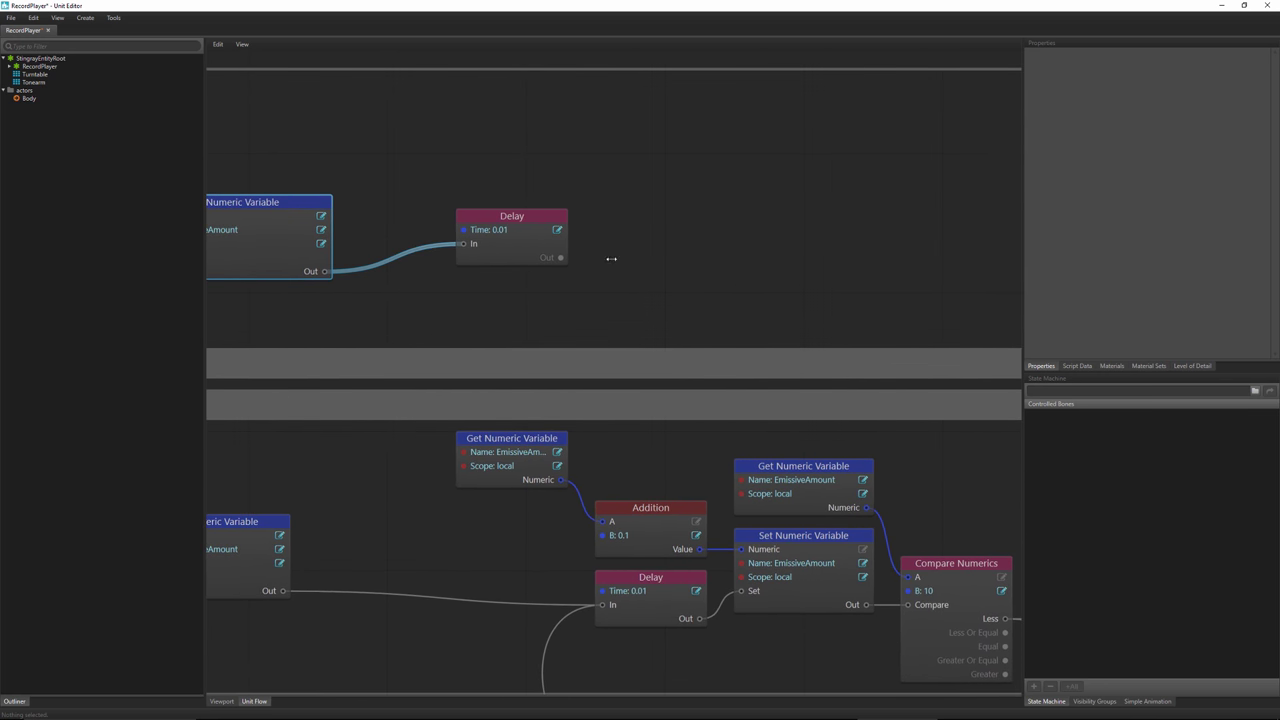
left_click(511, 202)
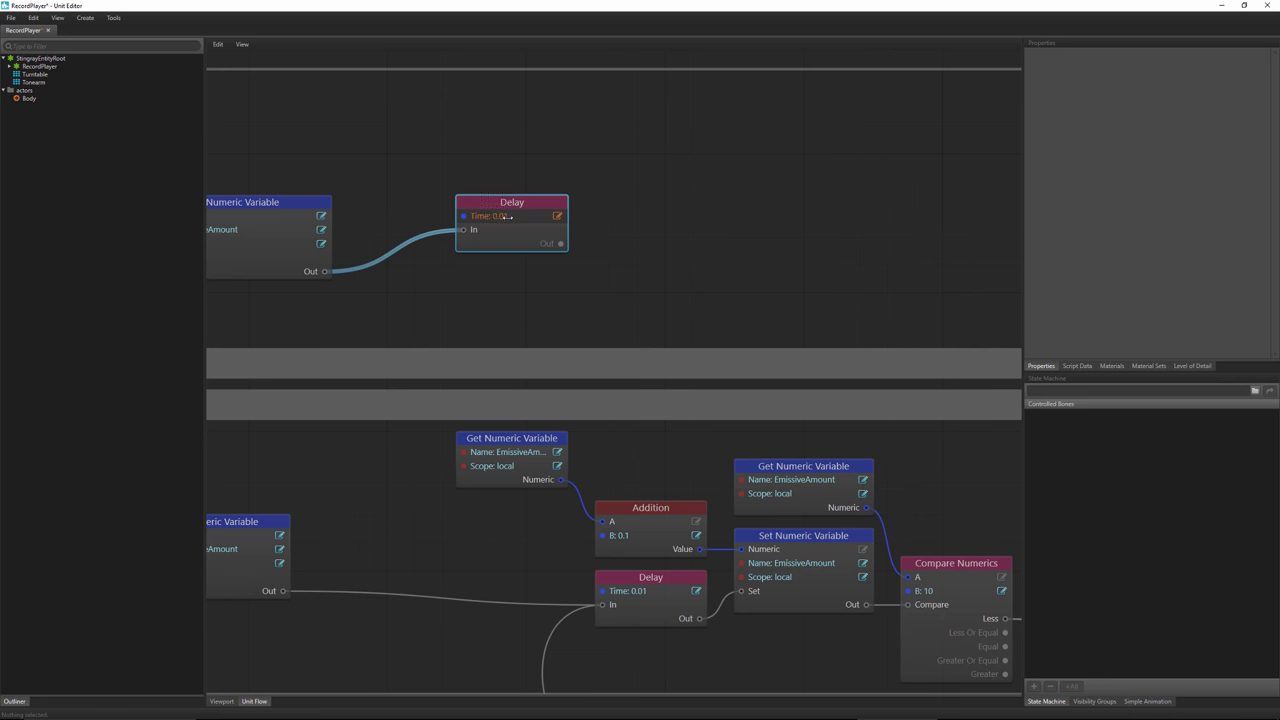
- Add a second Set Numeric Variable node above the TurntableLight group and place it just after the new Delay node
left_click(805, 537)
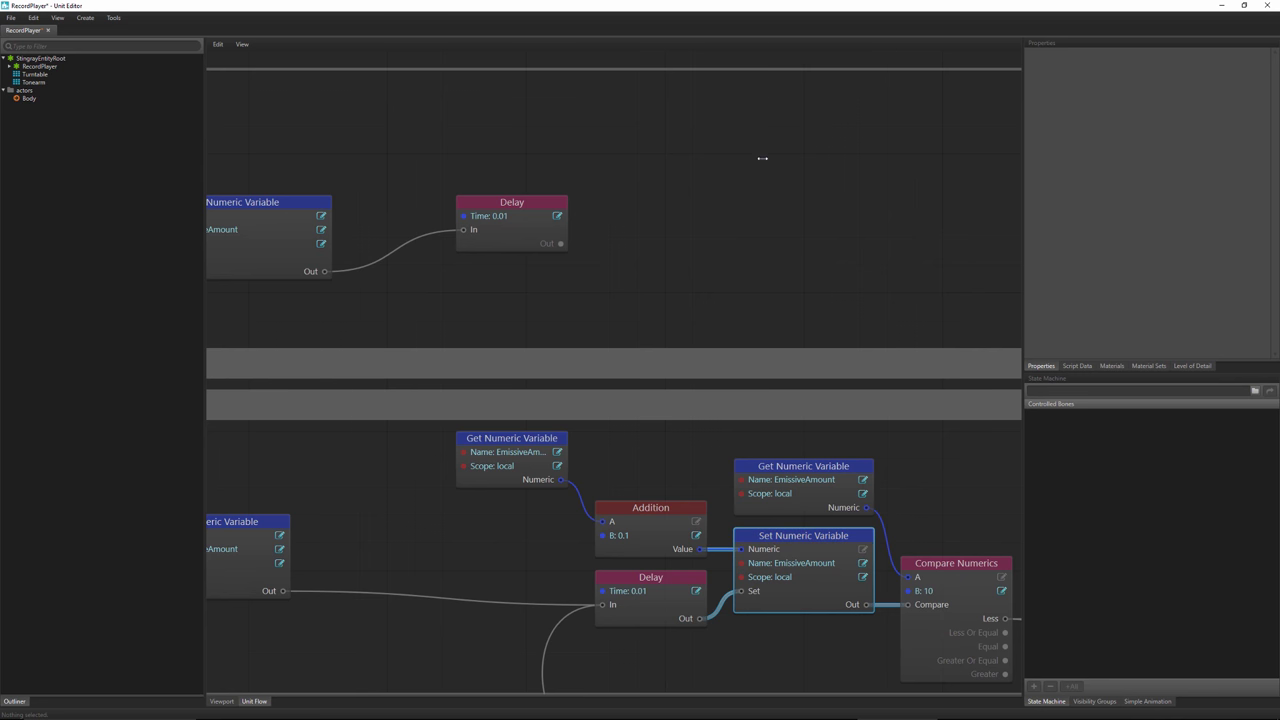
right_click(647, 182)
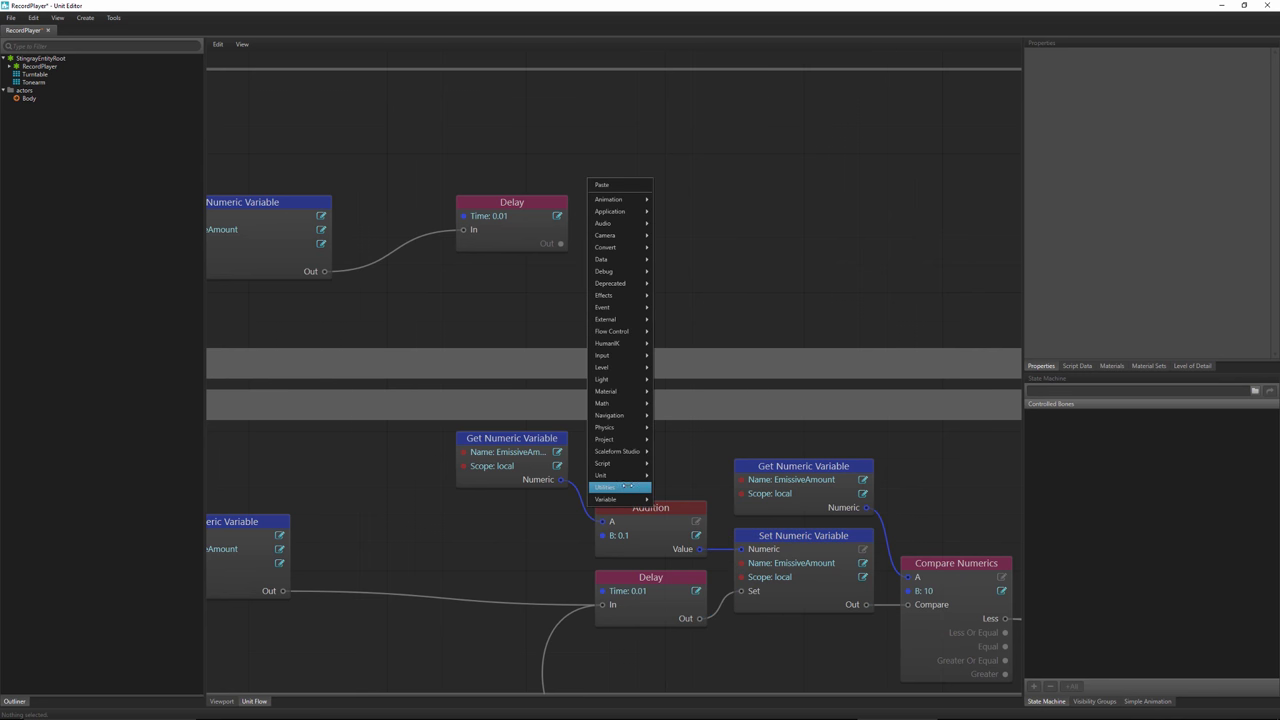
mouse_move(620, 487)
mouse_move(620, 403)
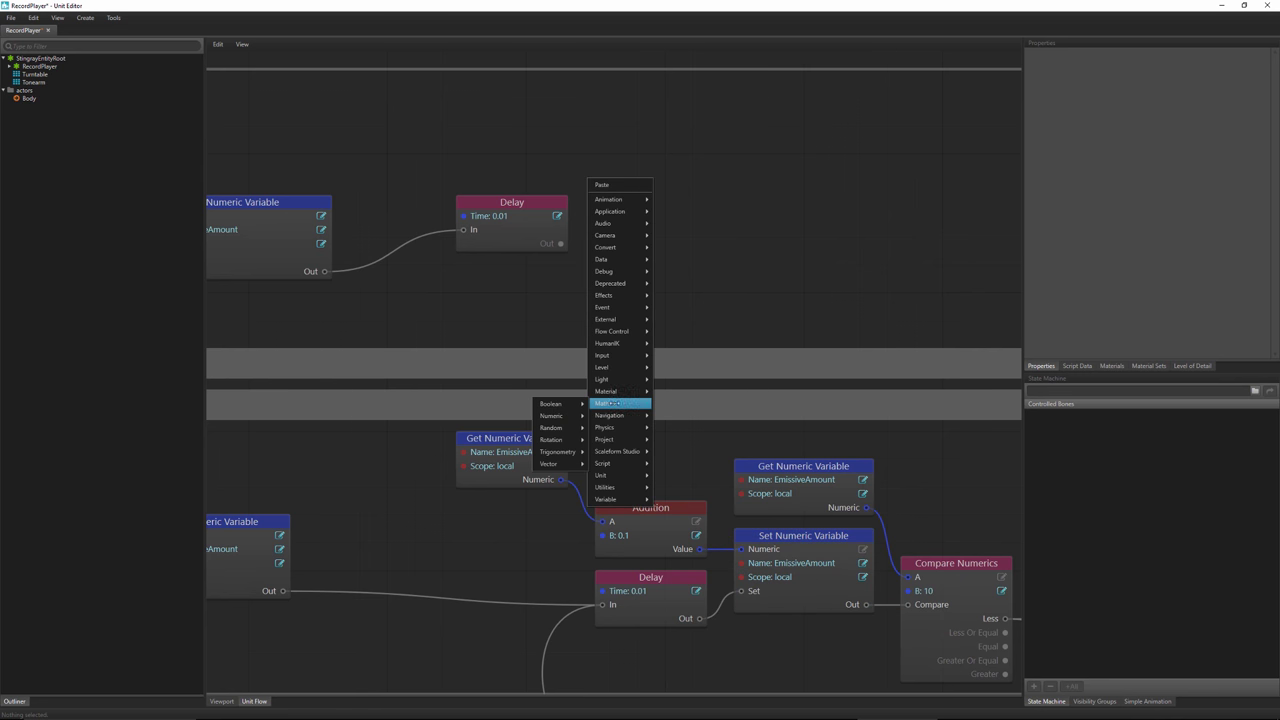
mouse_move(558, 414)
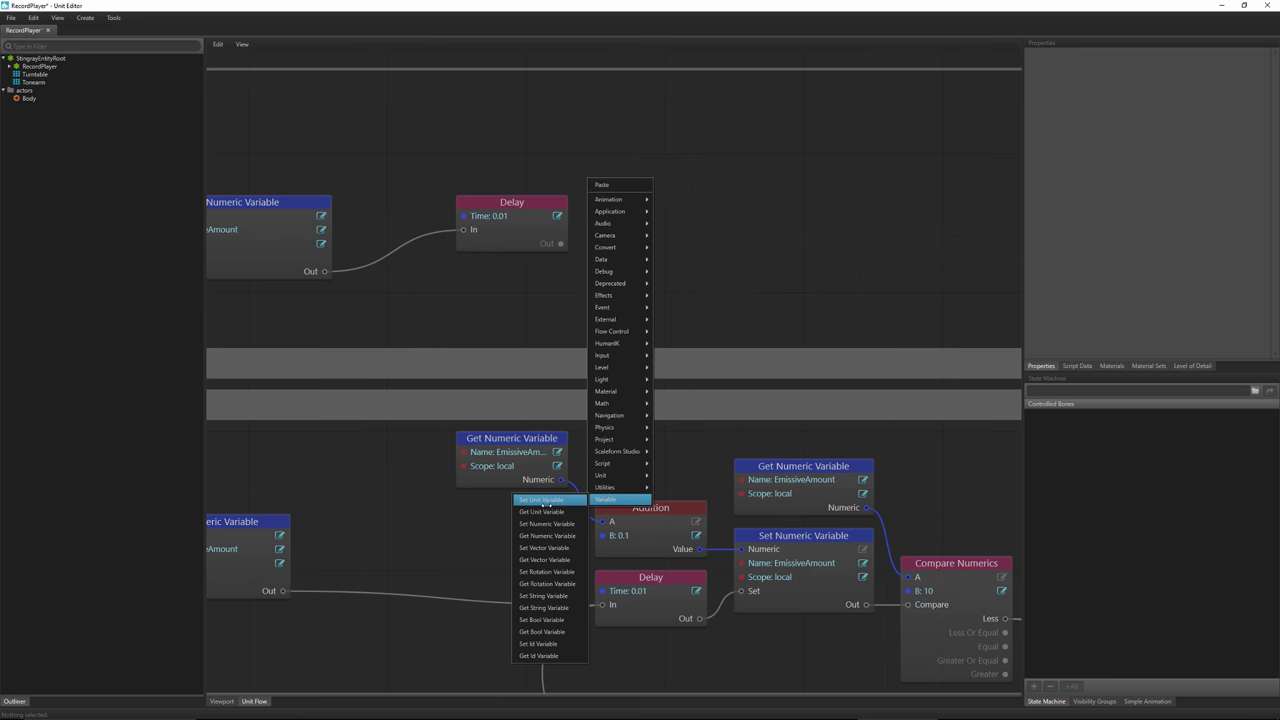
left_click(546, 523)
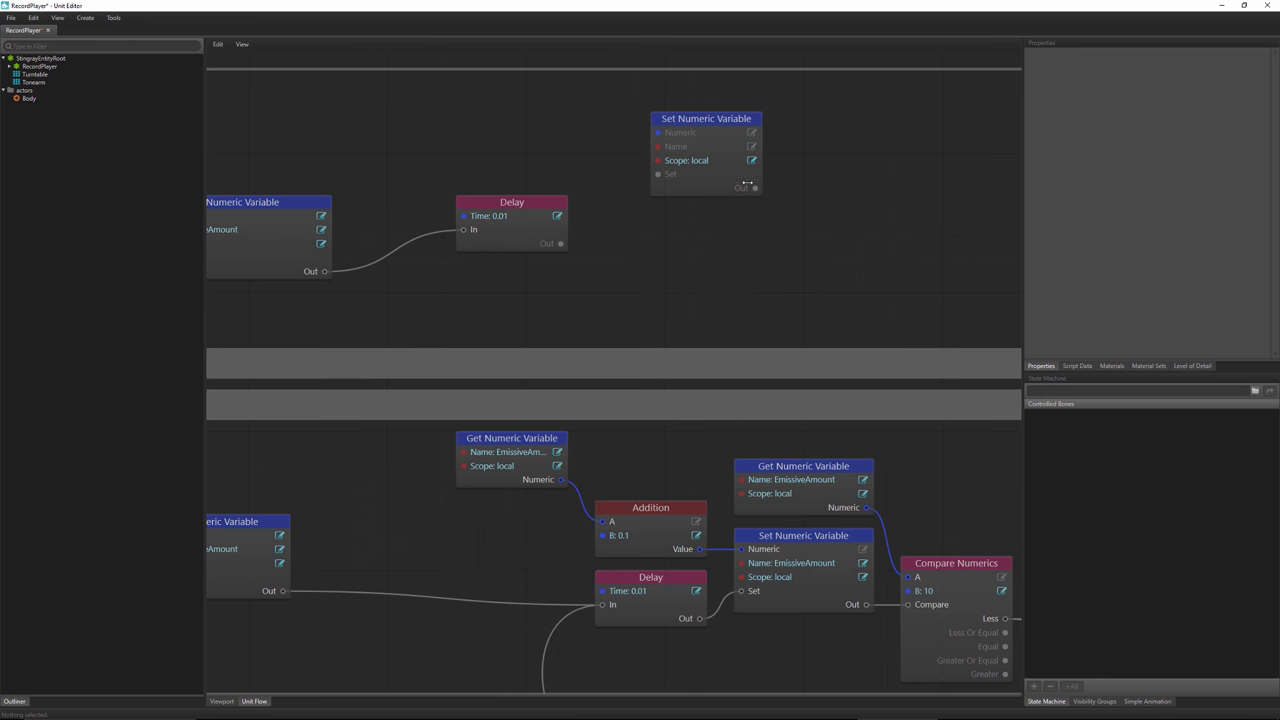
left_click_drag(747, 183, 731, 277)
middle_click_drag(432, 250, 558, 266)
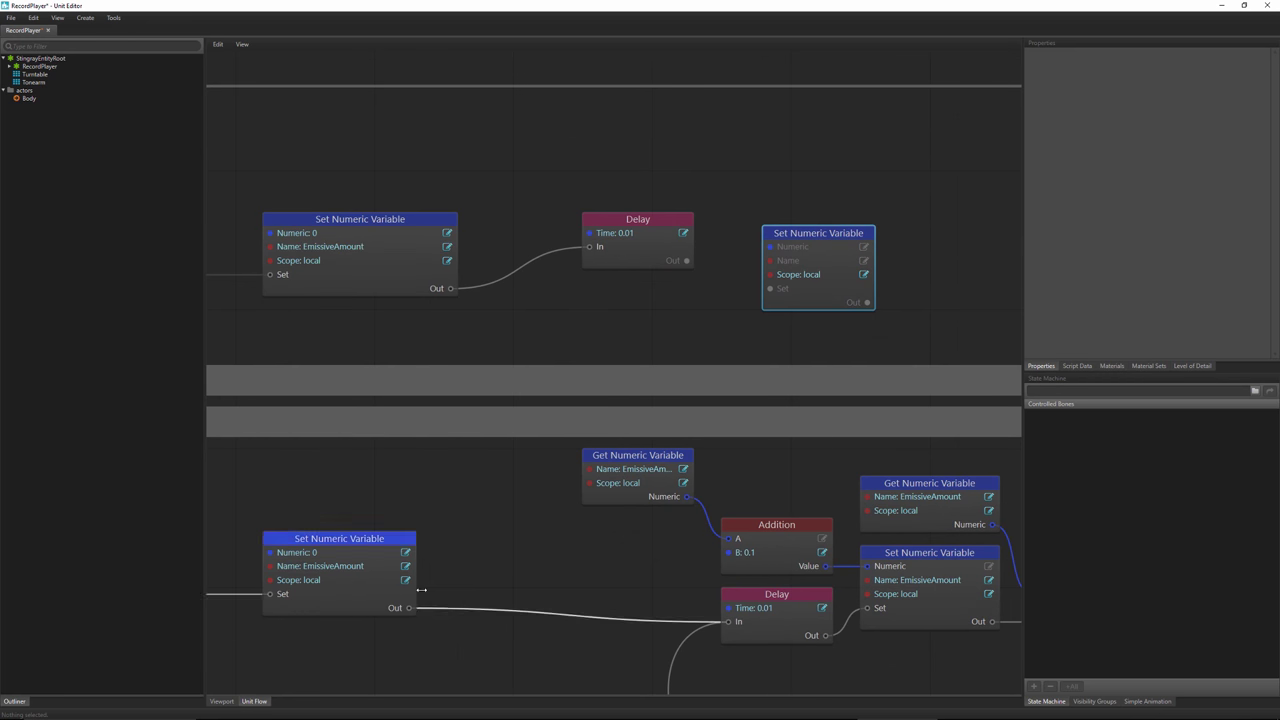
middle_click_drag(689, 251, 656, 282)
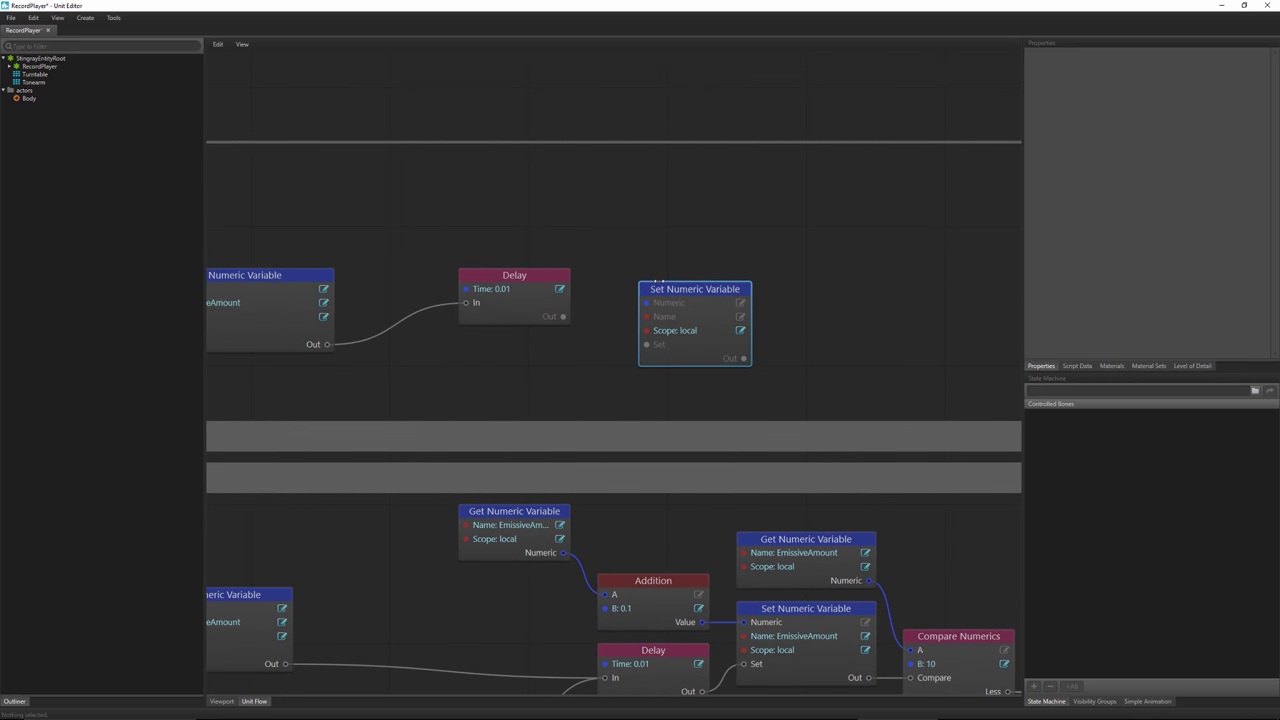
- Align the second new Set Numeric Variable node with the Delay, name its variable EmissiveAmount, and widen the node to fit the name
left_click_drag(656, 282, 656, 268)
left_click(739, 302)
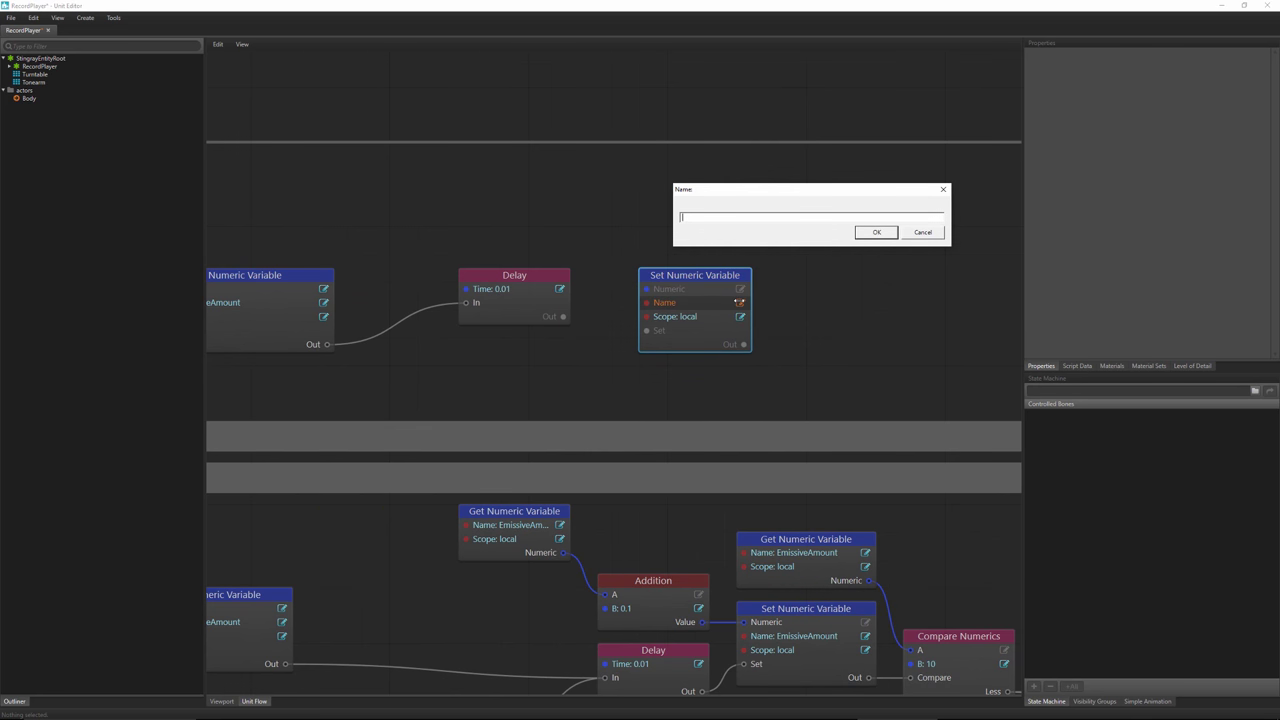
type("EmissiveAmount")
key("Return")
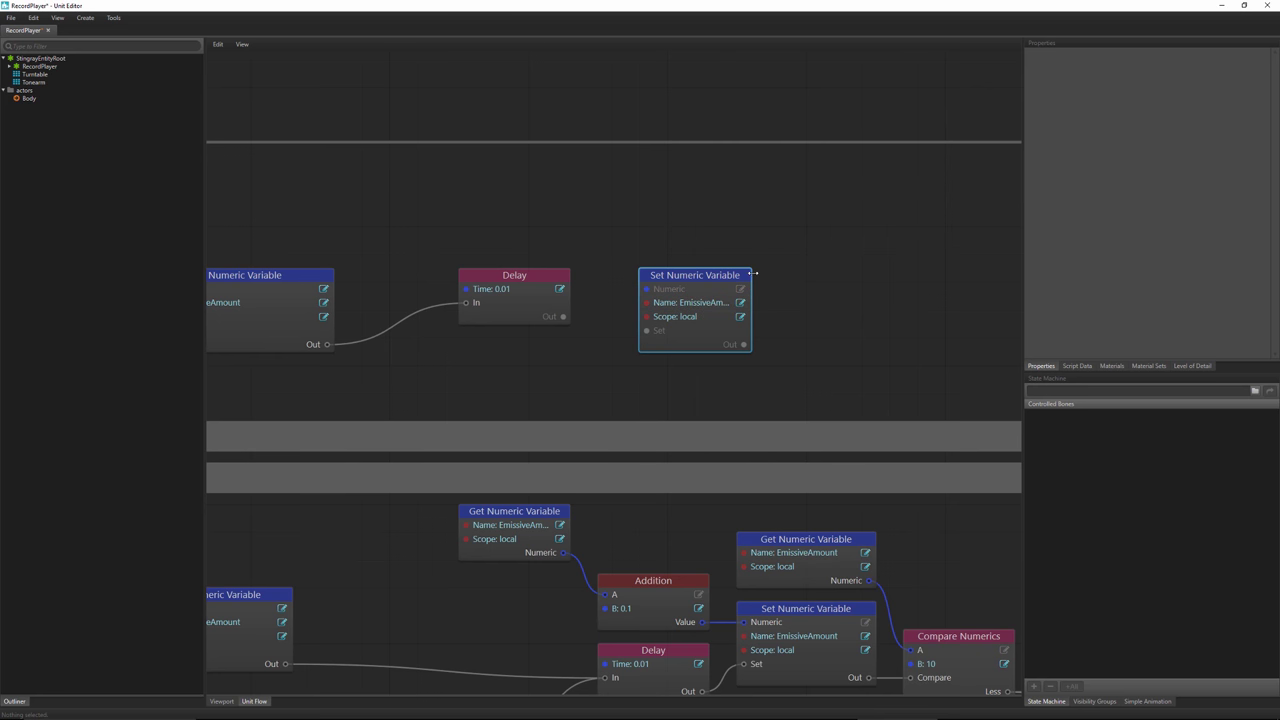
left_click_drag(752, 273, 824, 274)
- Move the second new Set Numeric Variable node slightly higher than and further away from the new Delay node
mouse_move(482, 338)
middle_mouse_down()
mouse_move(577, 323)
mouse_move(506, 335)
middle_mouse_up()
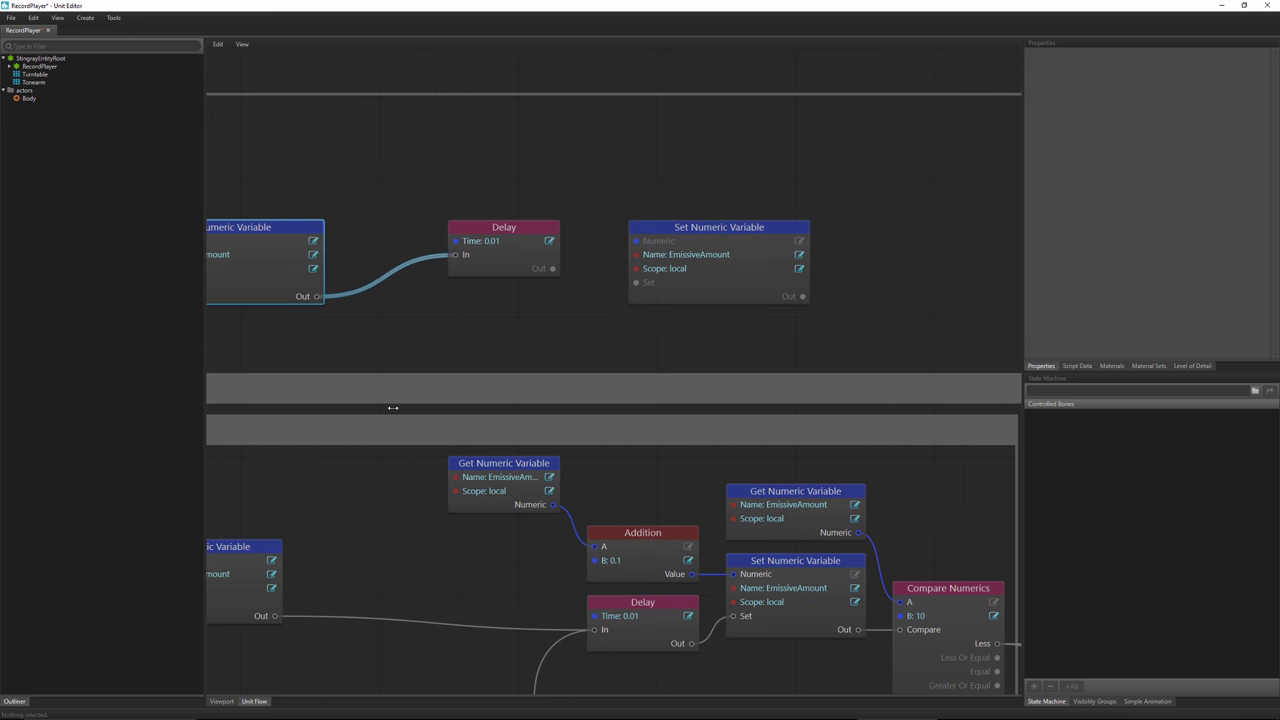
scroll(393, 407, "up", 2)
middle_click_drag(825, 448, 565, 578)
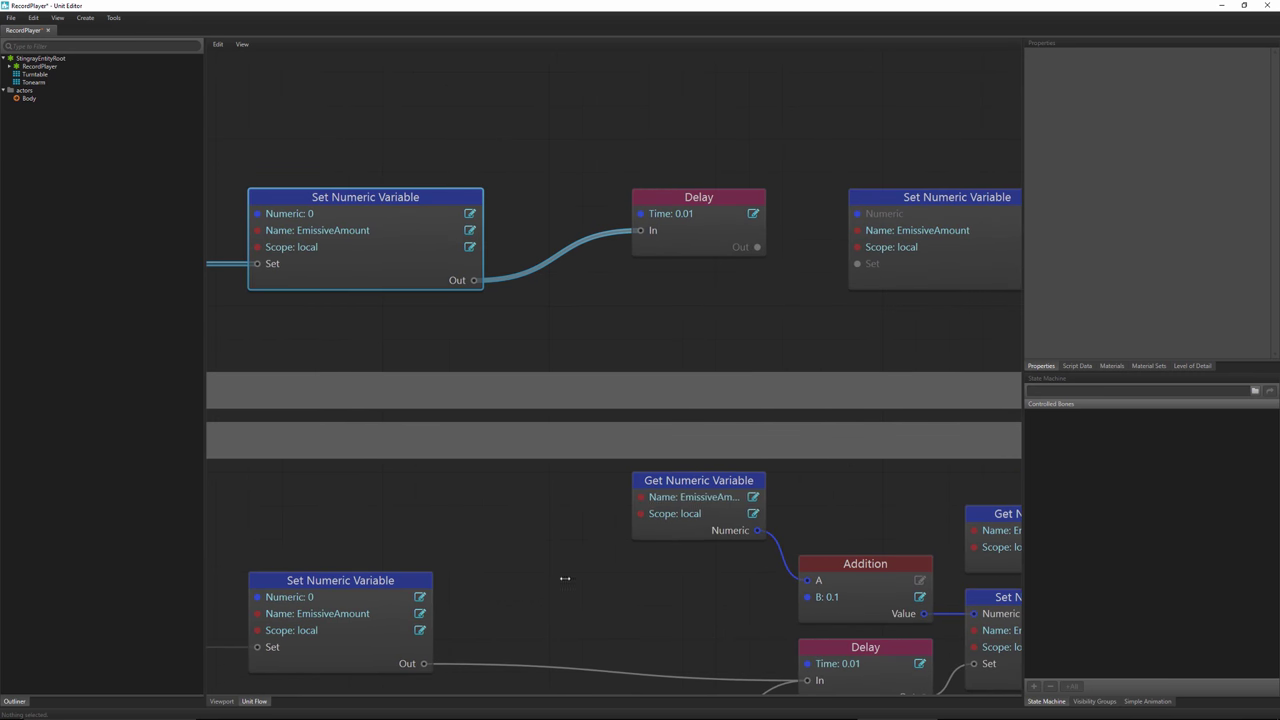
middle_click_drag(709, 337, 543, 329)
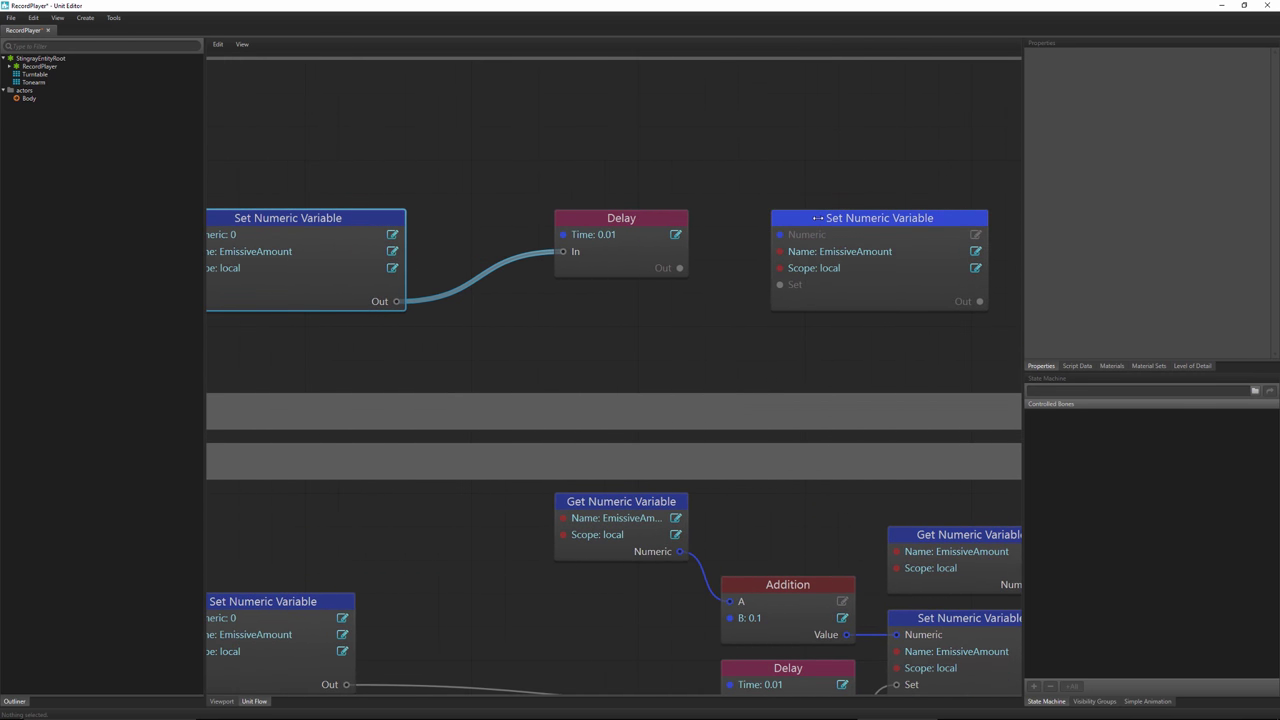
left_click_drag(817, 218, 833, 184)
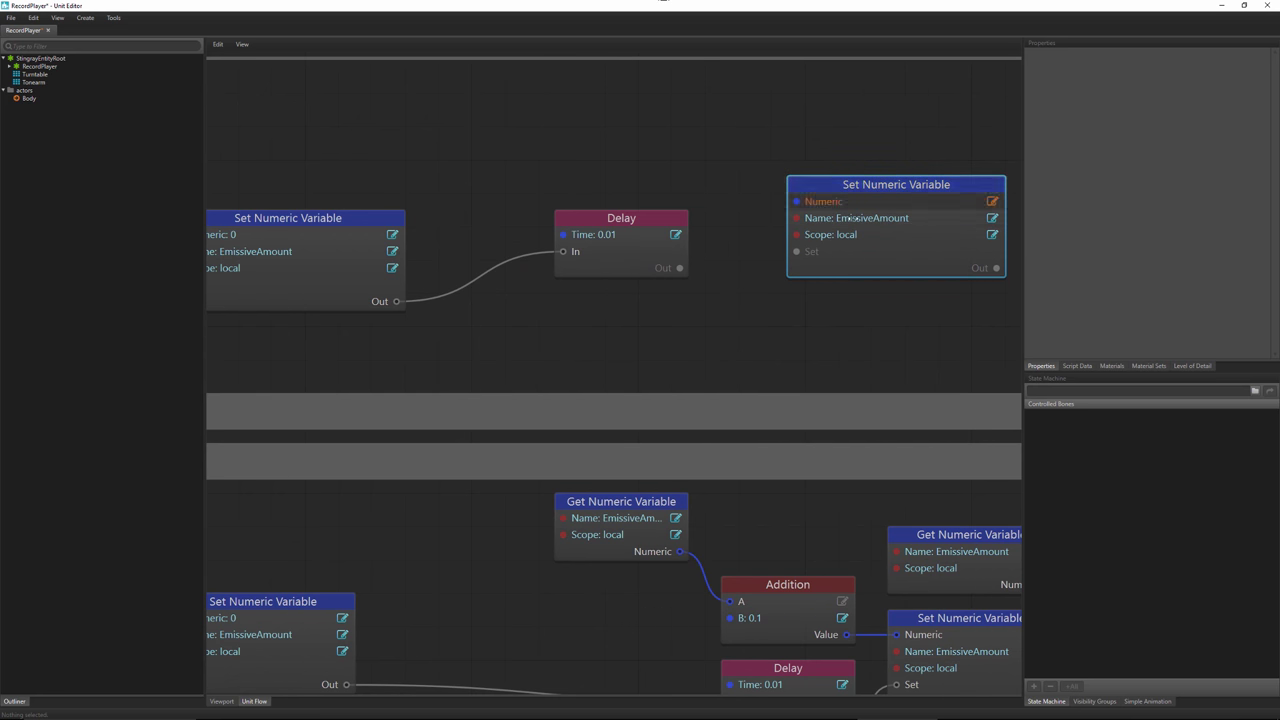
- Add a numeric Addition node just above the new Delay node and connect its Value to the following Set Numeric Variable's Numeric input
right_click(628, 101)
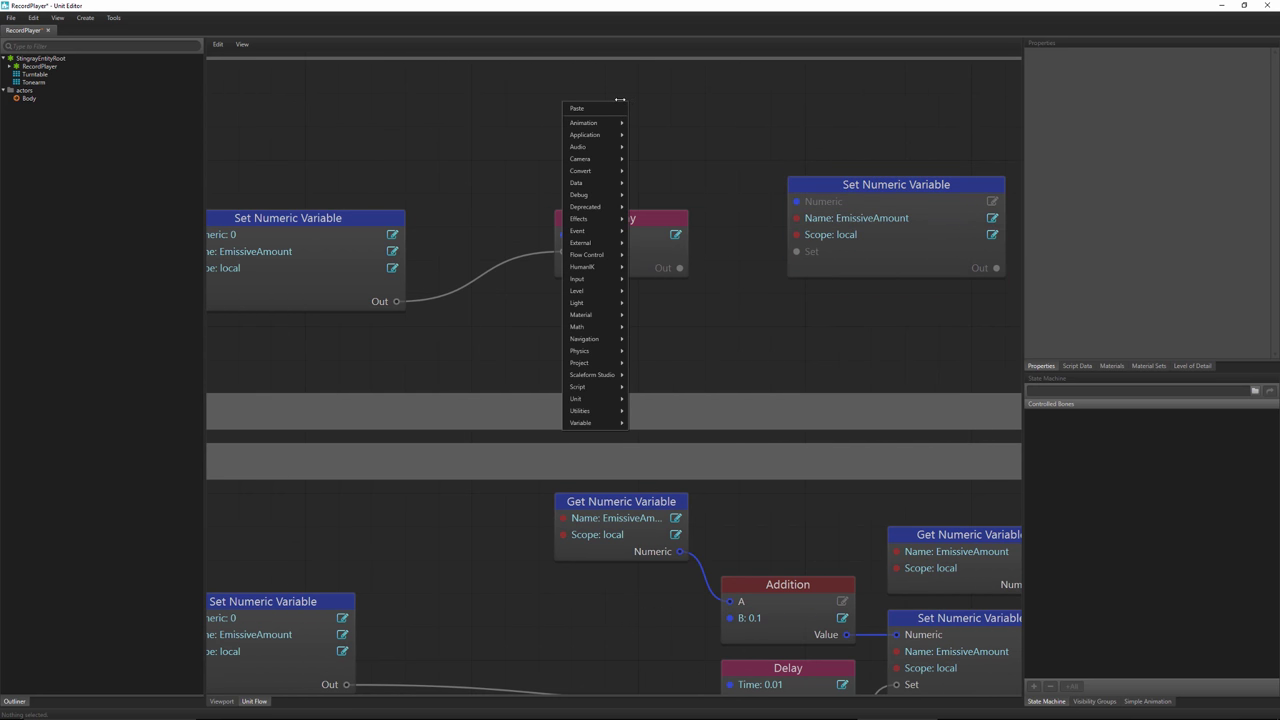
mouse_move(590, 327)
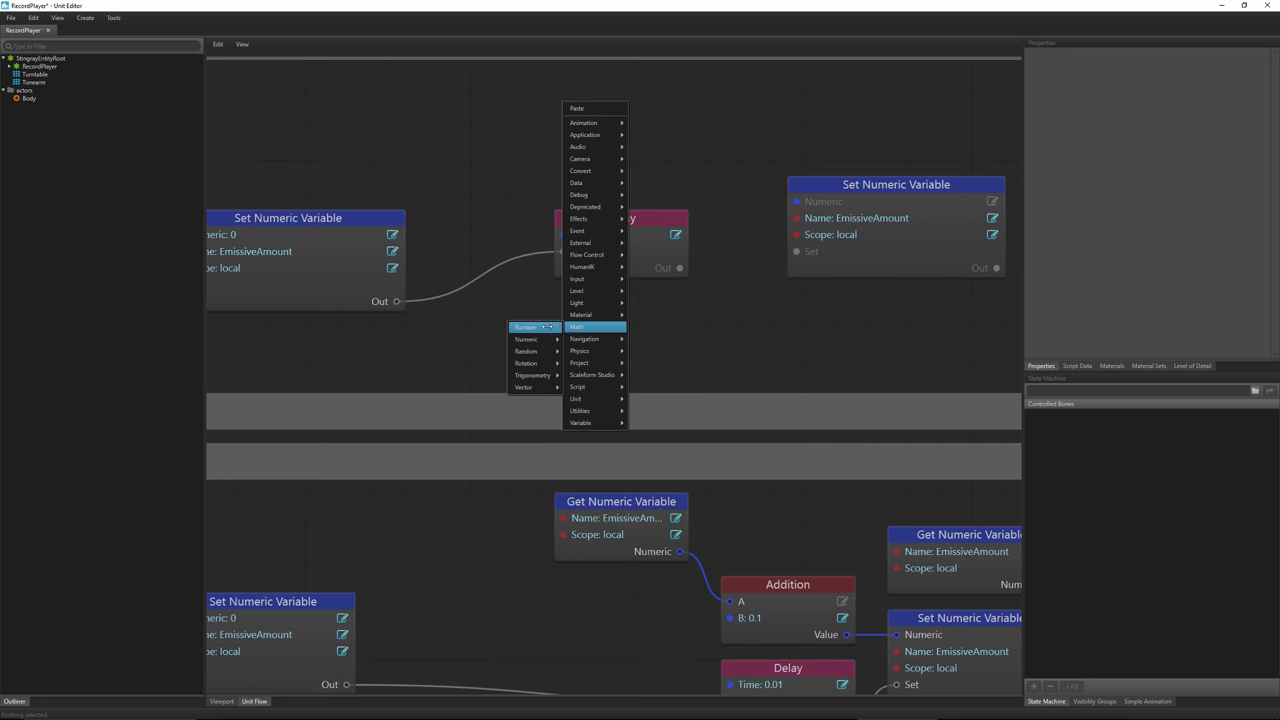
mouse_move(530, 339)
left_click(464, 347)
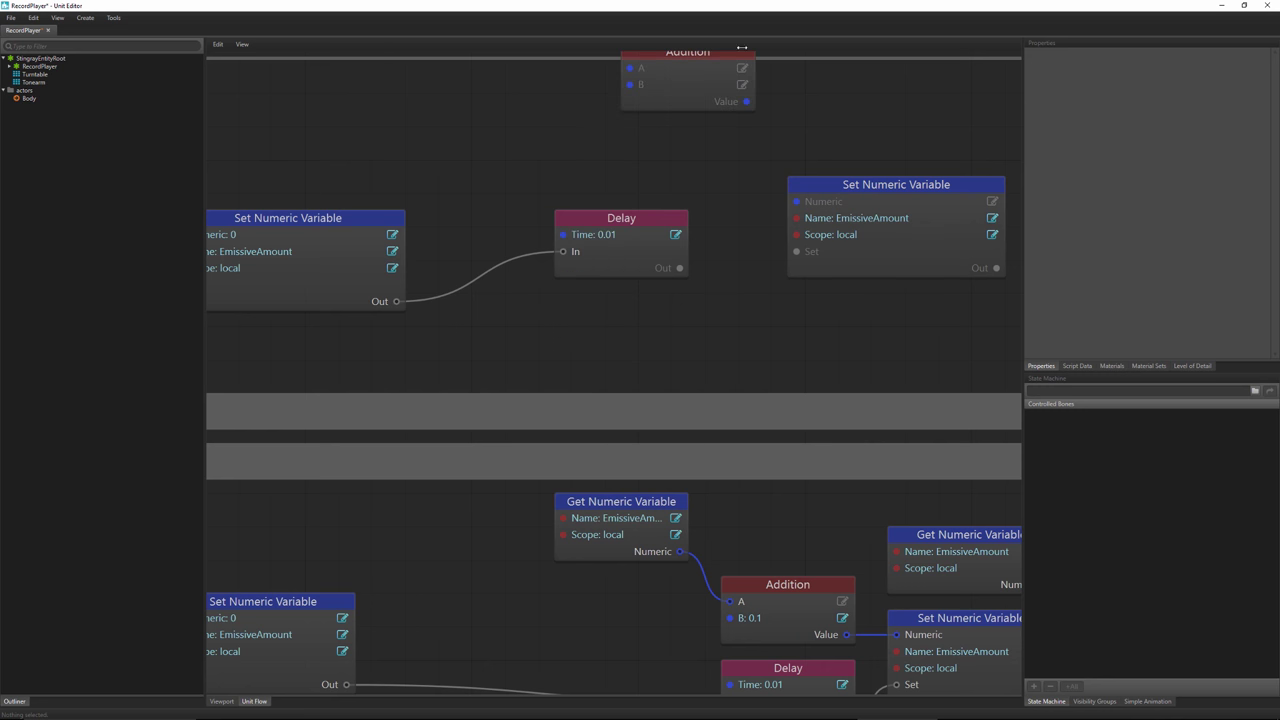
left_click_drag(741, 51, 724, 134)
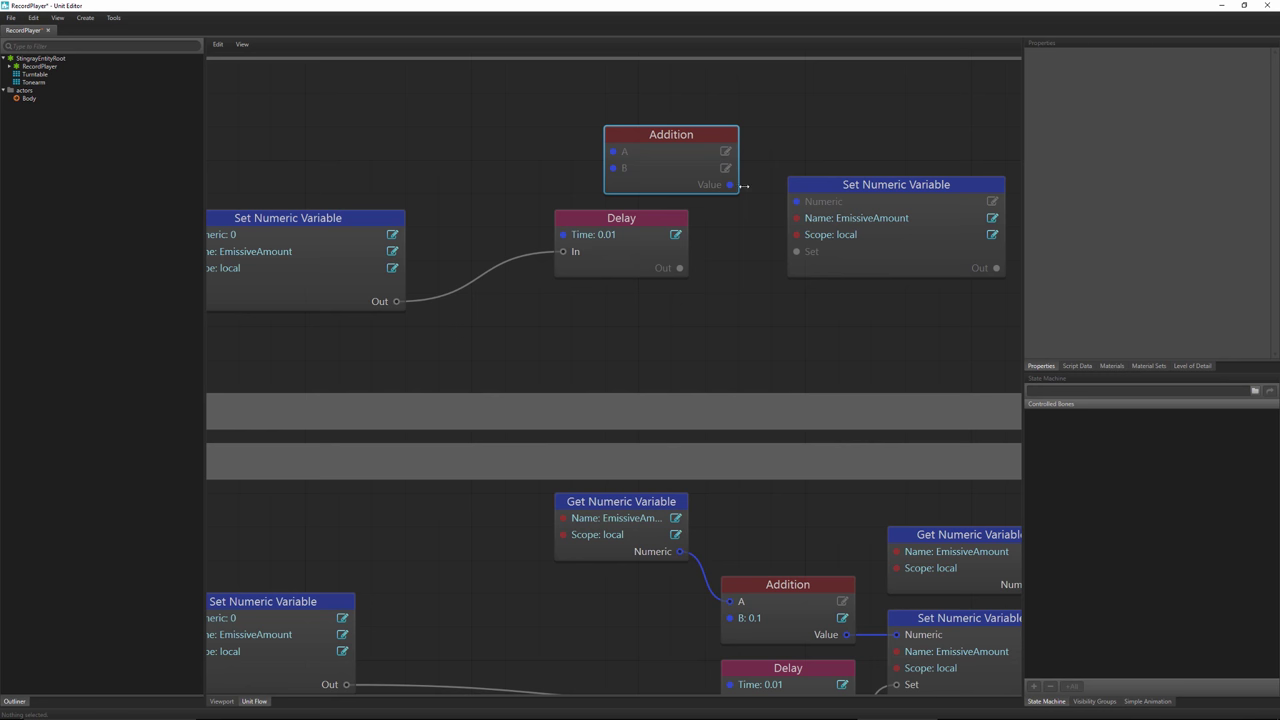
left_click_drag(743, 185, 798, 201)
- Set the new Addition node's B to 0.01 and widen the IncreaseTurntableLight group's first Get Numeric Variable node
left_click(726, 168)
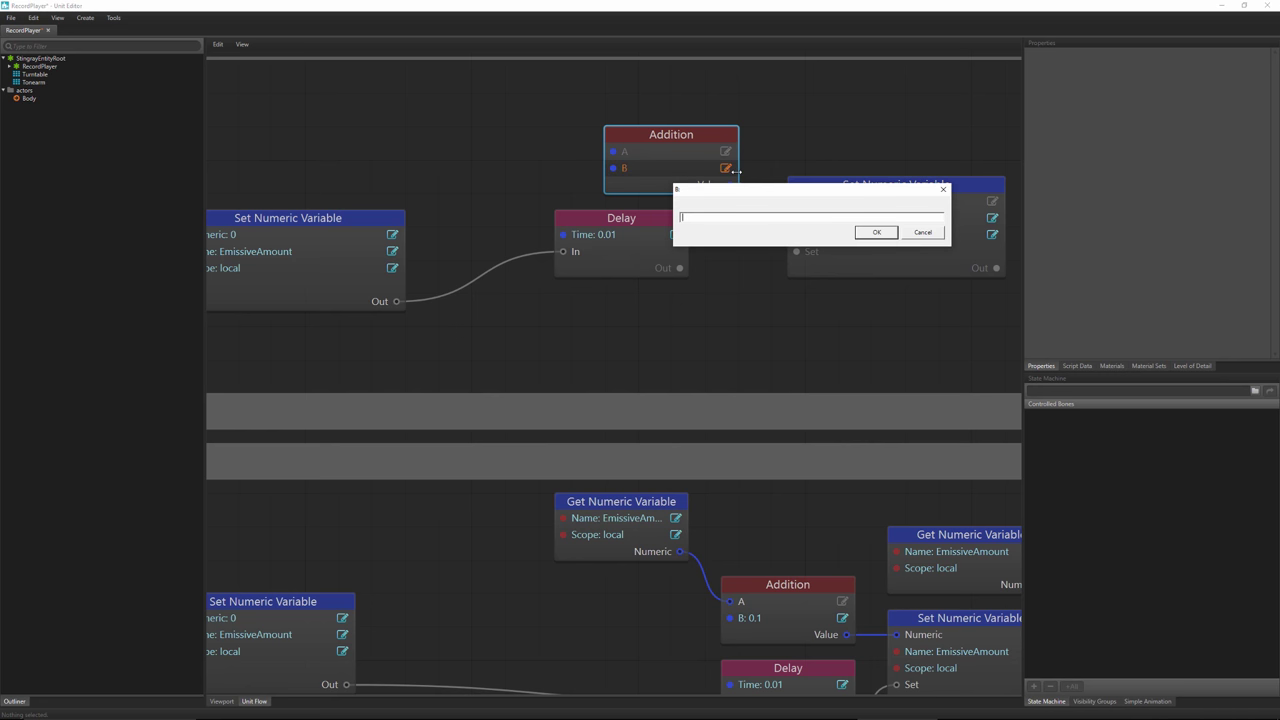
type("0.01")
key("Return")
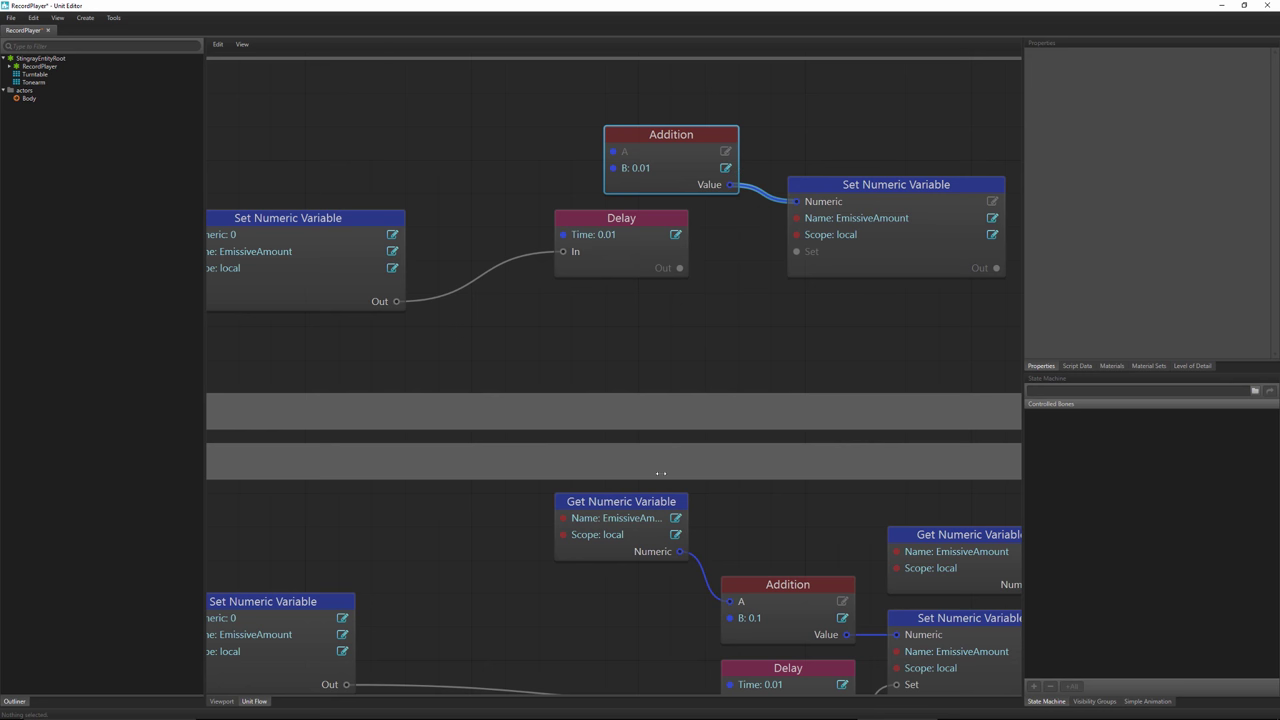
left_click(612, 502)
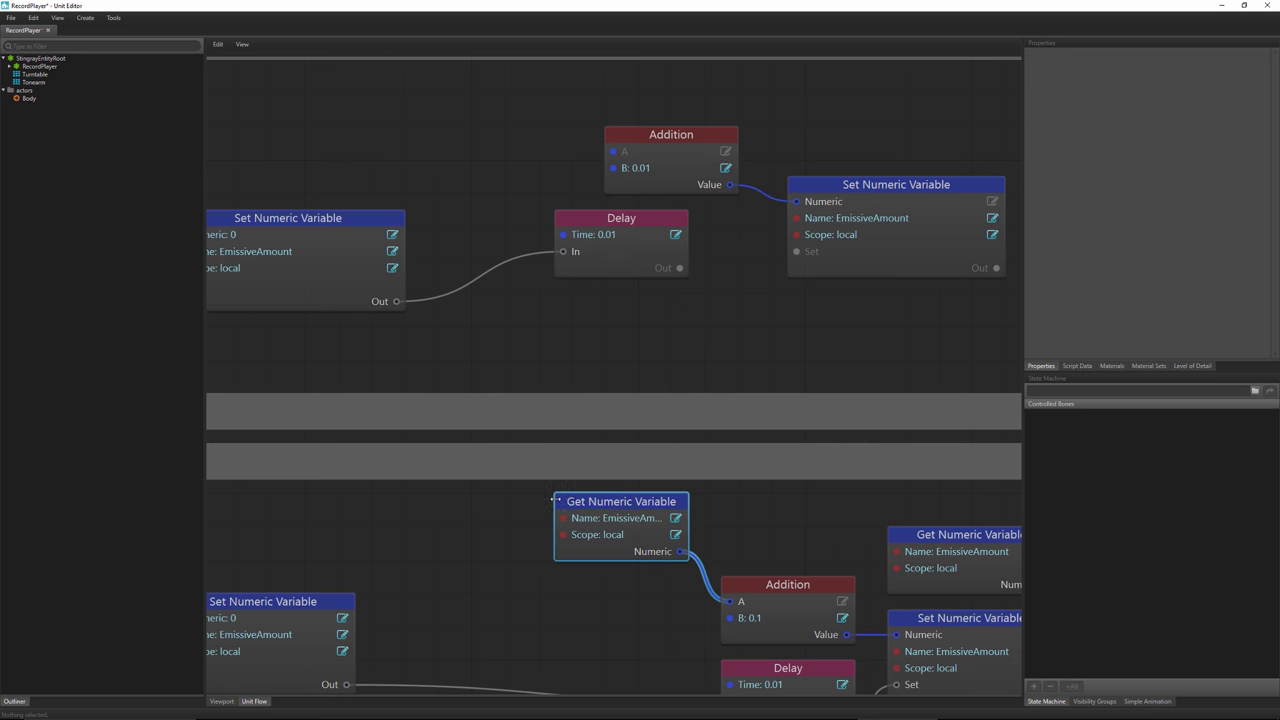
left_click_drag(553, 497, 487, 497)
- Add a Get Numeric Variable node before the new Addition node and set its variable name to EmissiveAmount
right_click(453, 117)
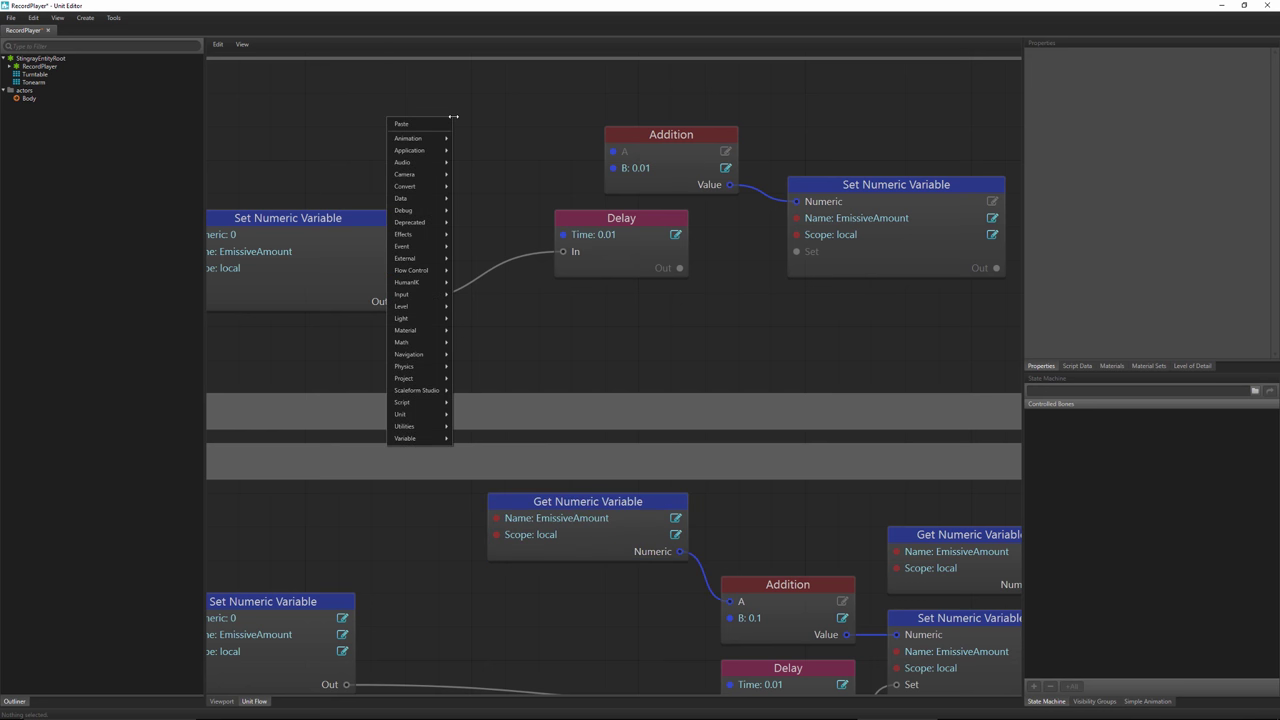
mouse_move(405, 438)
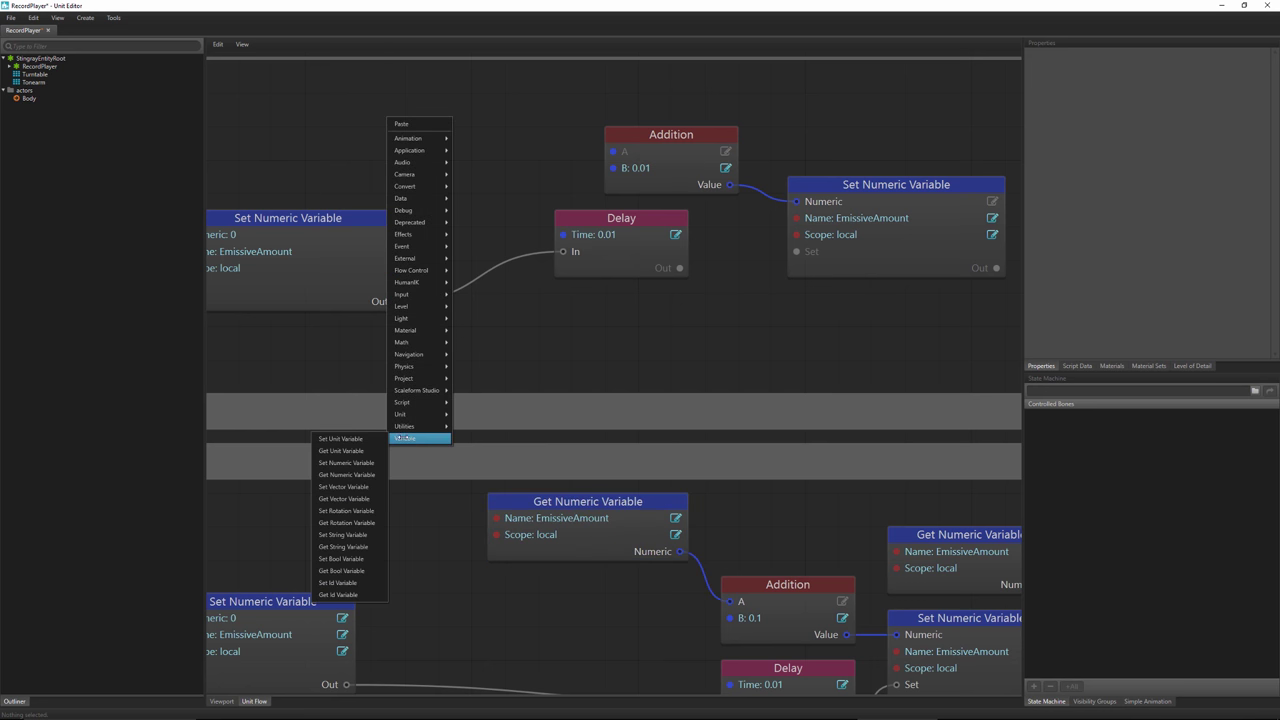
left_click(340, 475)
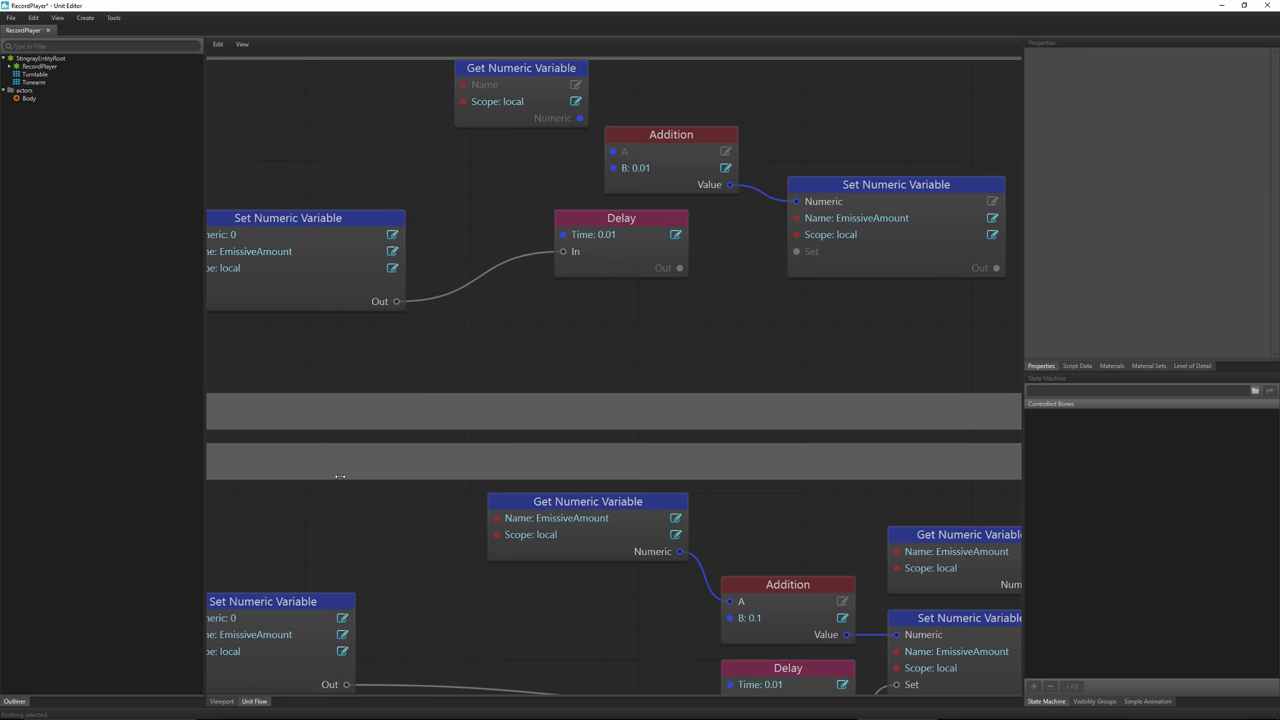
left_click_drag(552, 125, 519, 141)
left_click(542, 101)
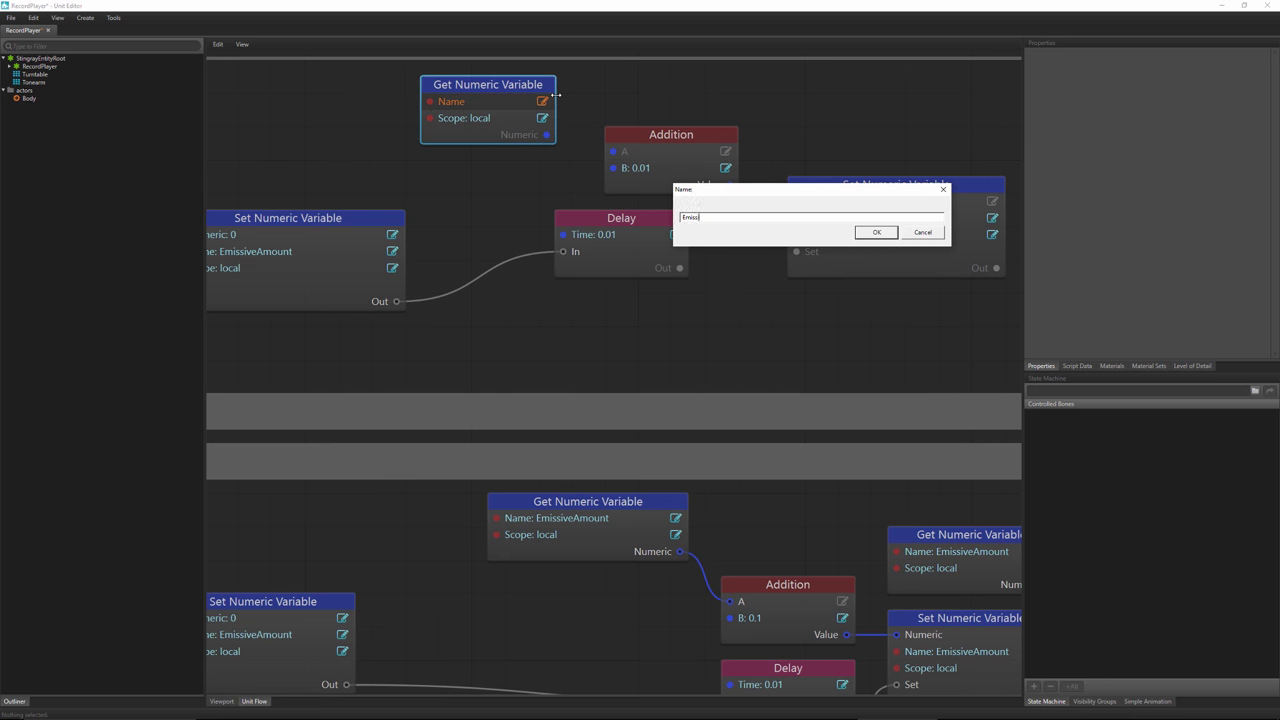
type("EmissiveAmount")
left_click(876, 232)
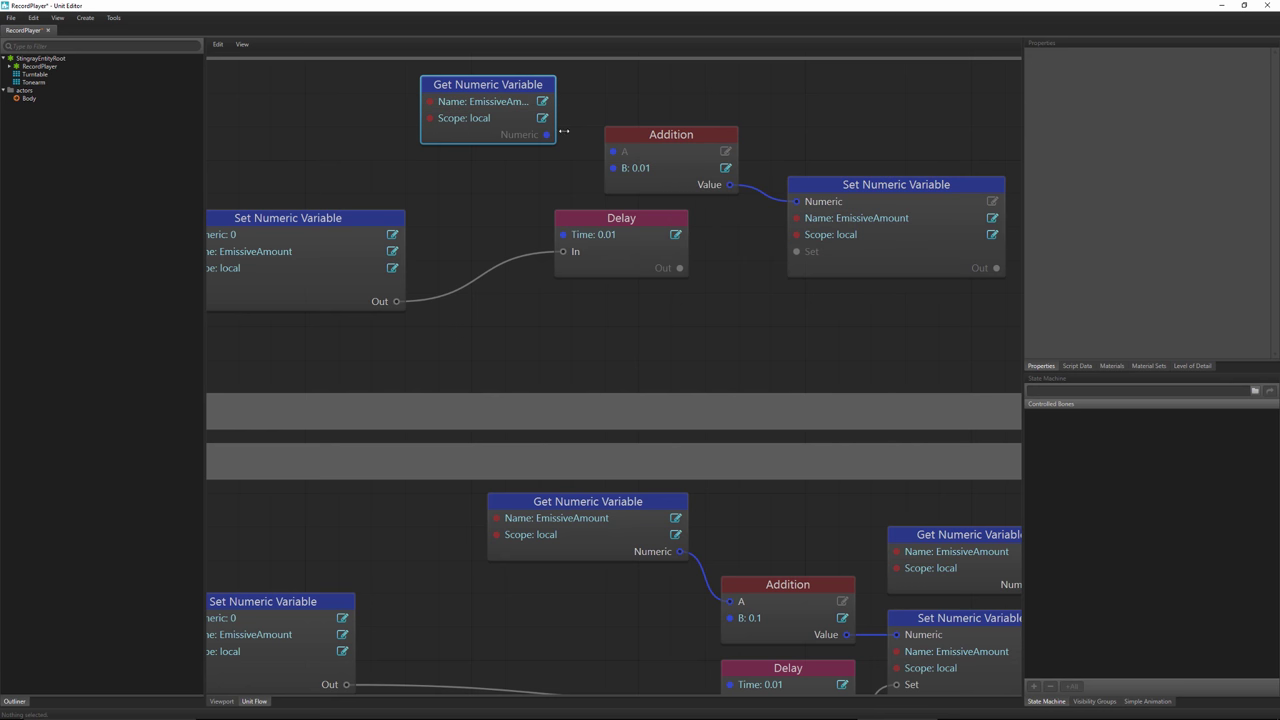
- Connect the new Get Numeric Variable's Numeric to the Addition's A, and the new Delay's Out to the second Set Numeric Variable's Set
left_click_drag(547, 134, 613, 151)
left_click_drag(679, 281, 794, 265)
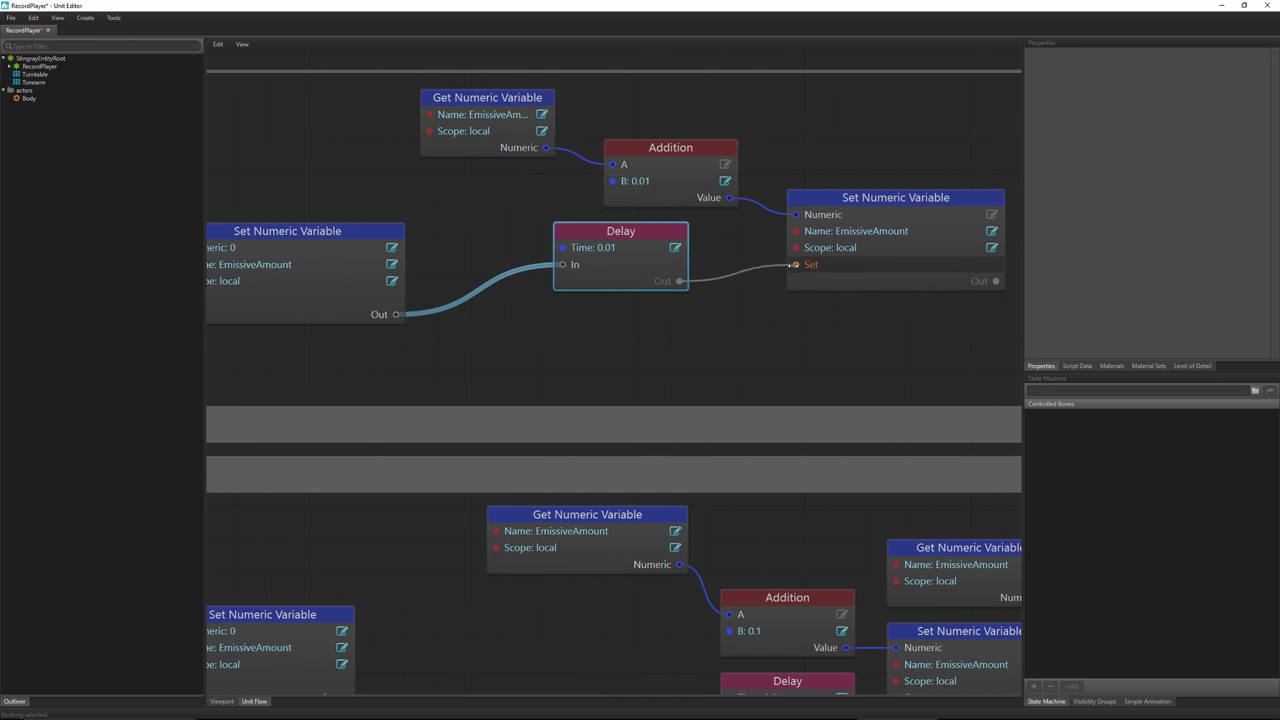
- Shift the new Delay node slightly down and closer to the first EmissiveAmount Set Numeric Variable node
scroll(700, 363, "down", 3)
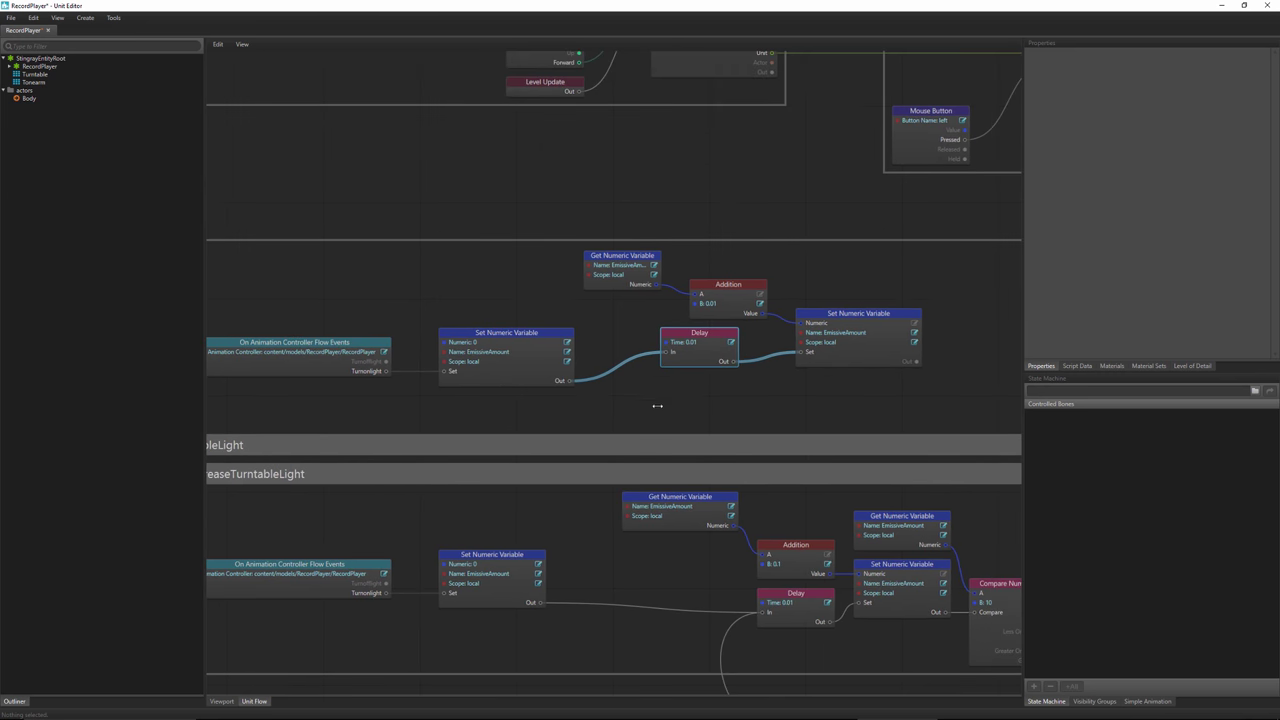
middle_click_drag(657, 405, 688, 461)
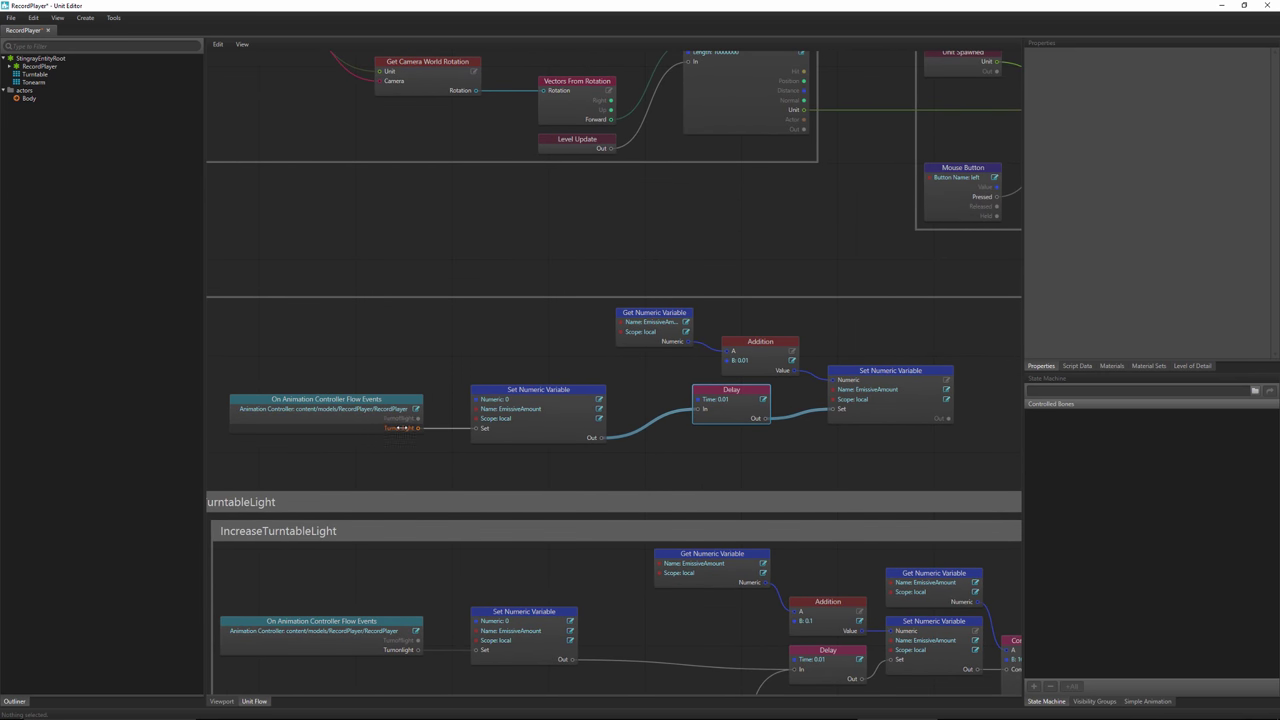
left_click_drag(526, 393, 536, 383)
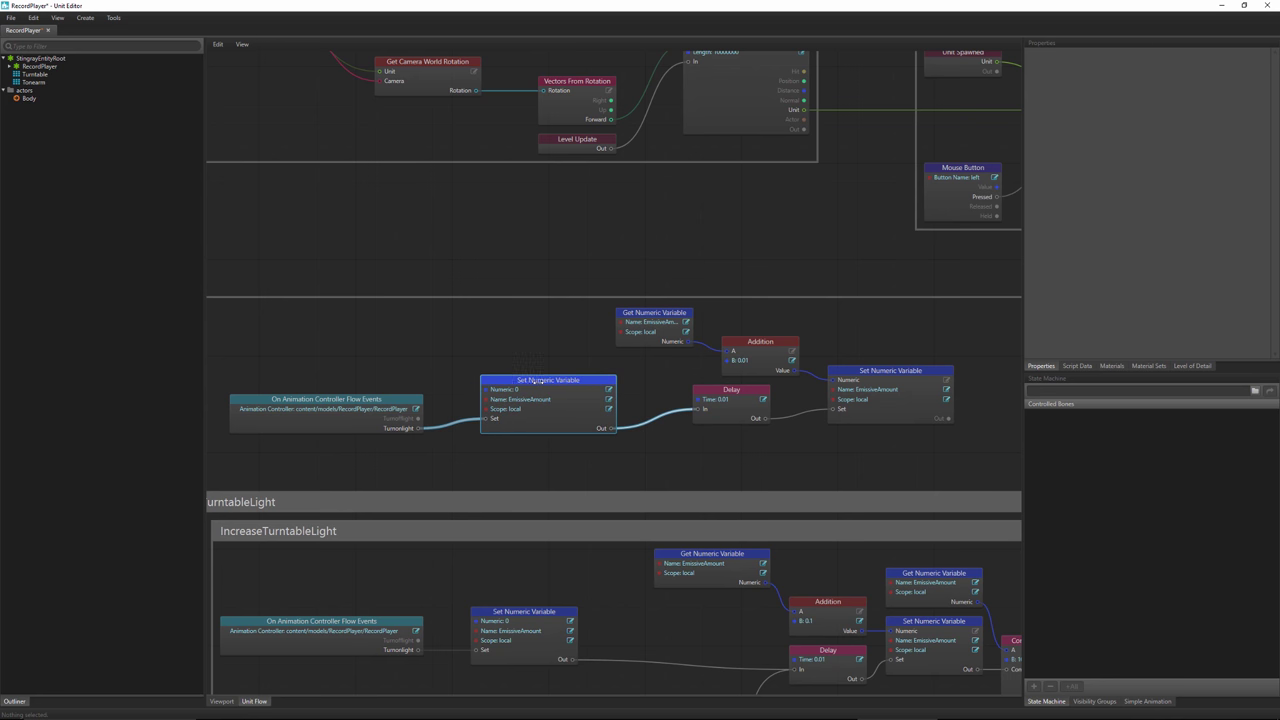
key("ctrl+z")
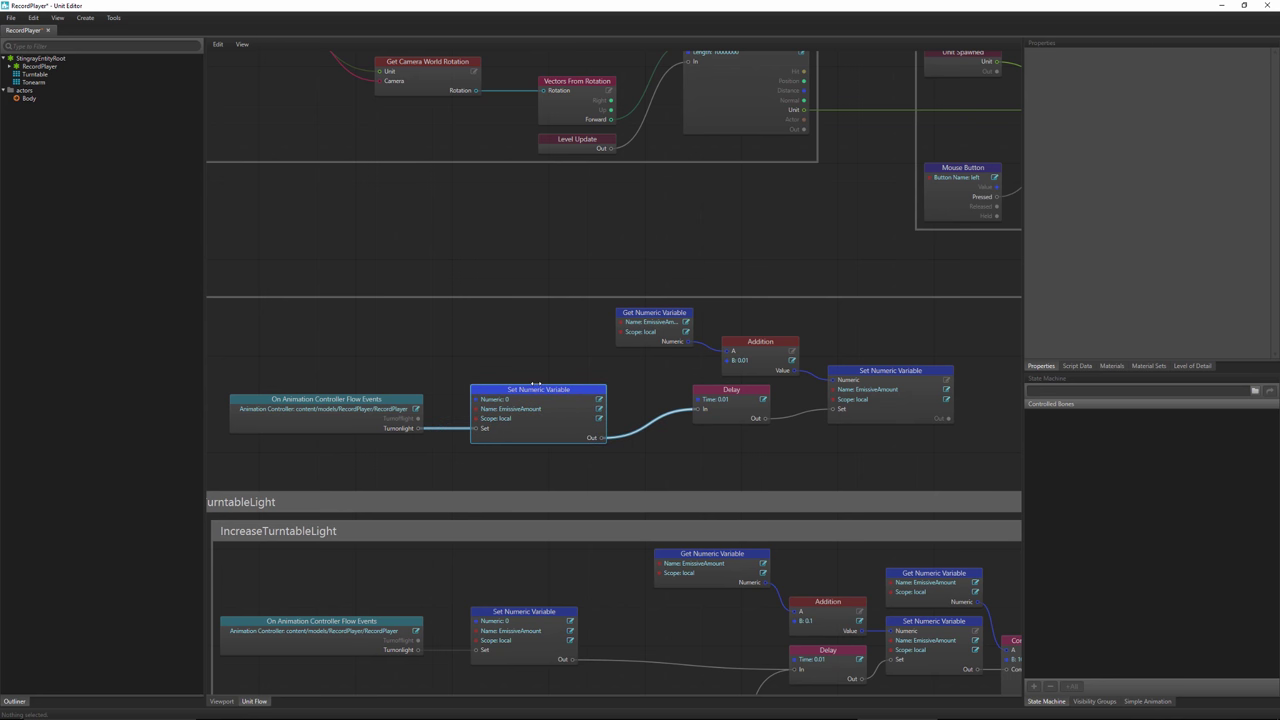
left_click_drag(731, 390, 721, 400)
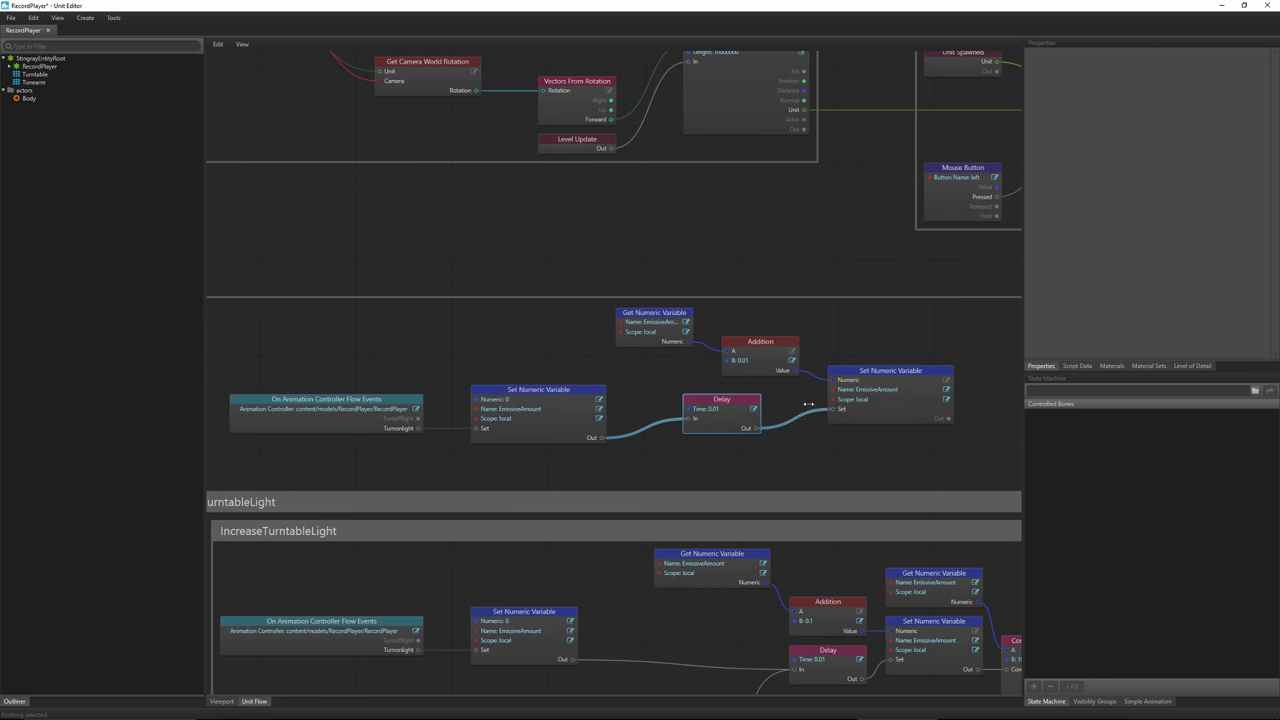
- Widen the new Get Numeric Variable node to fit its variable name and move the second Set Numeric Variable node slightly further from the Delay
middle_click_drag(788, 454, 697, 437)
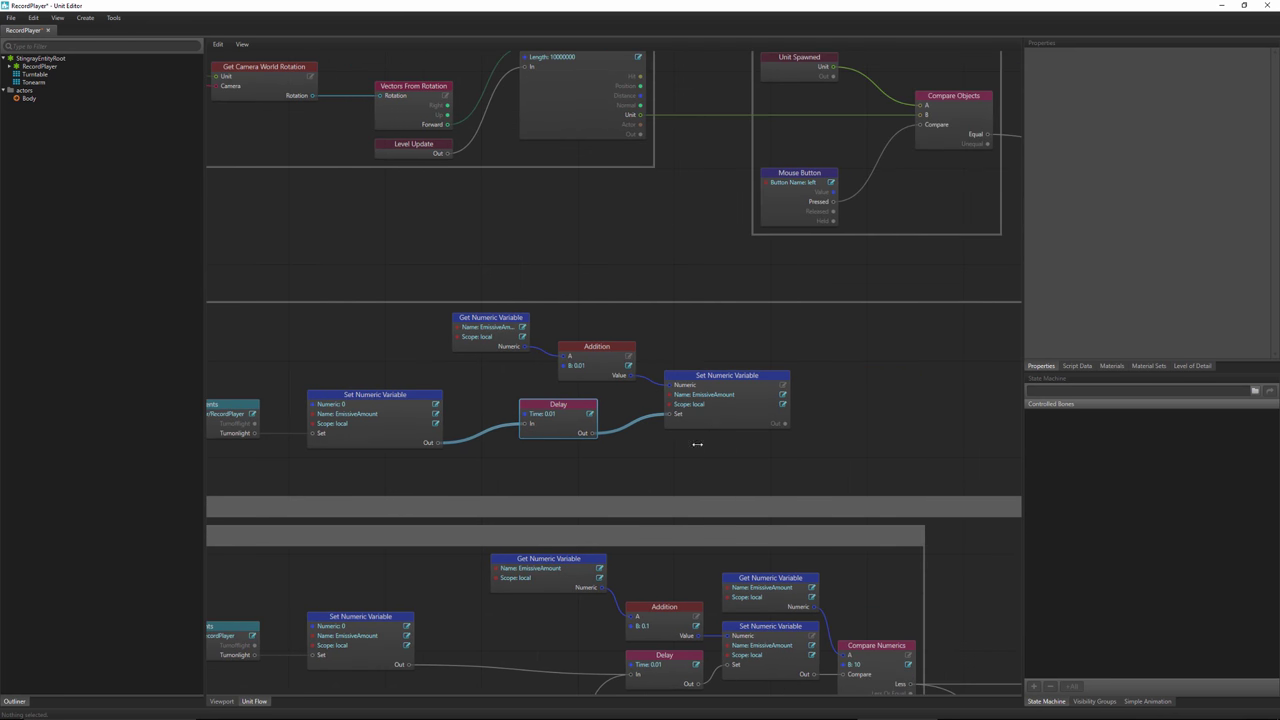
left_click(721, 377)
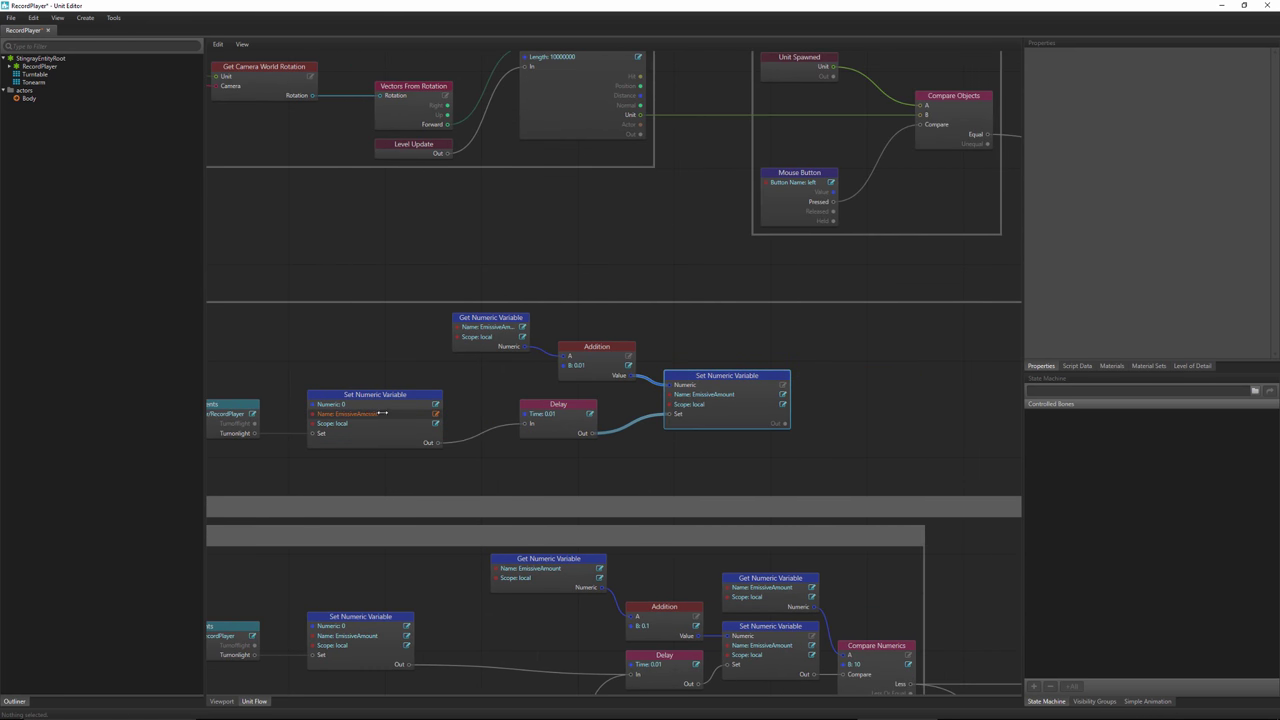
left_click(484, 319)
left_click_drag(484, 319, 405, 319)
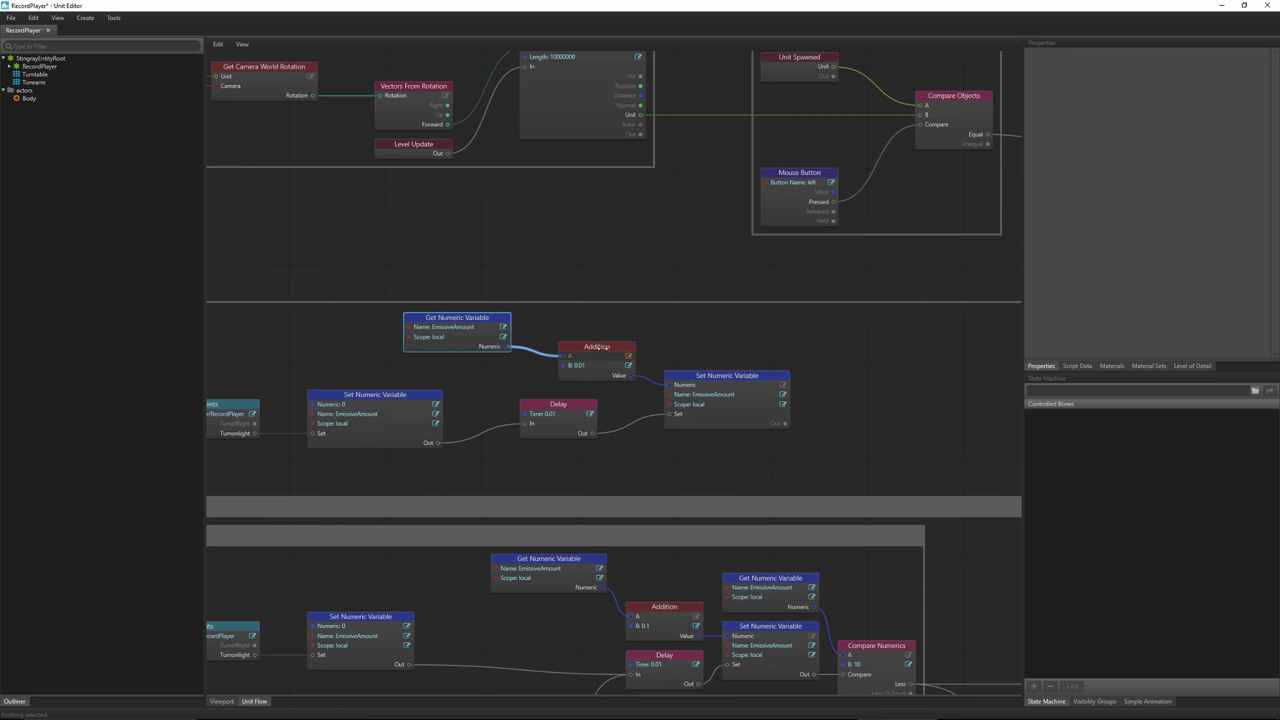
left_click(592, 356)
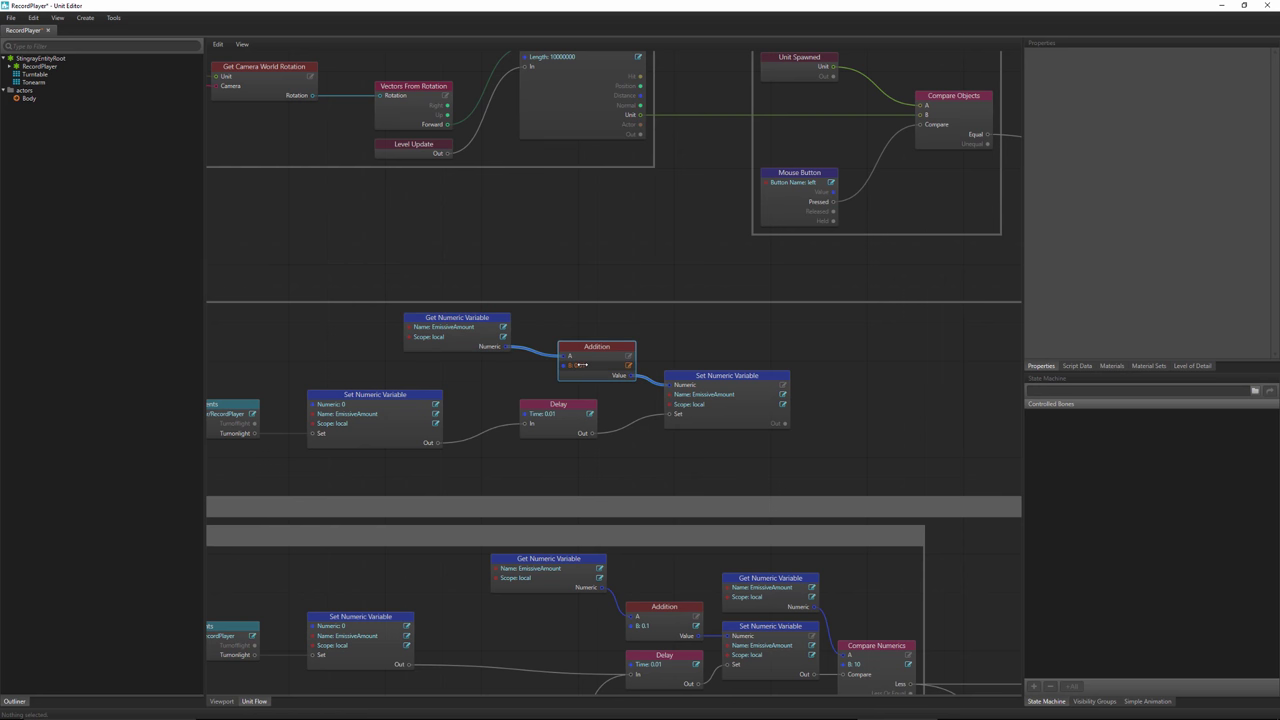
left_click_drag(688, 374, 736, 373)
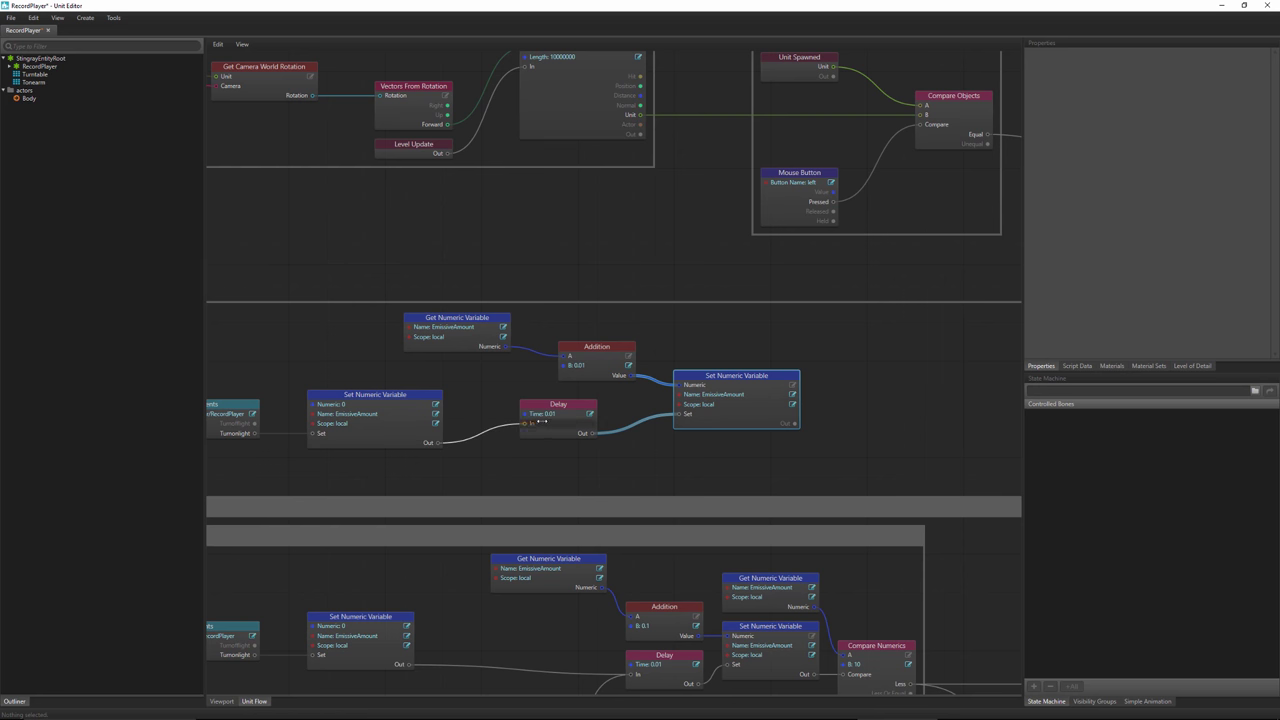
- Examine how the new Delay, Set Numeric Variable, Addition and Get Numeric Variable nodes work together to increment EmissiveAmount
left_click(559, 403)
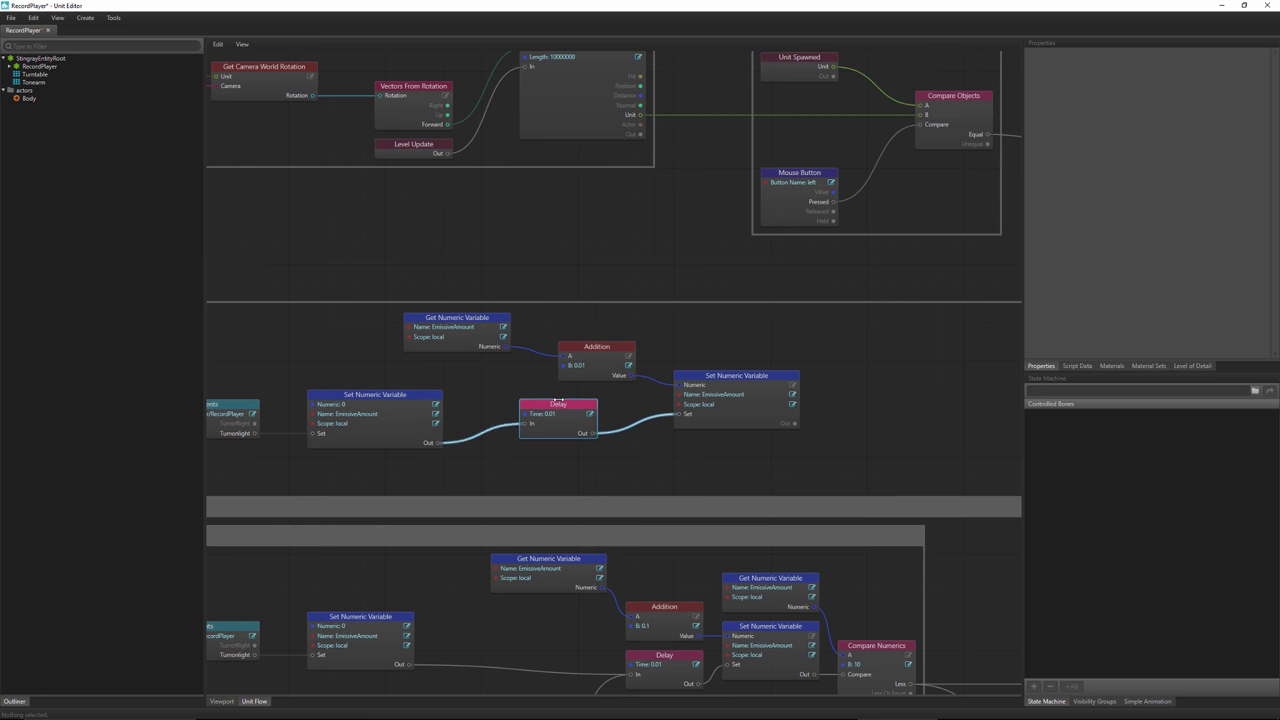
left_click(722, 377)
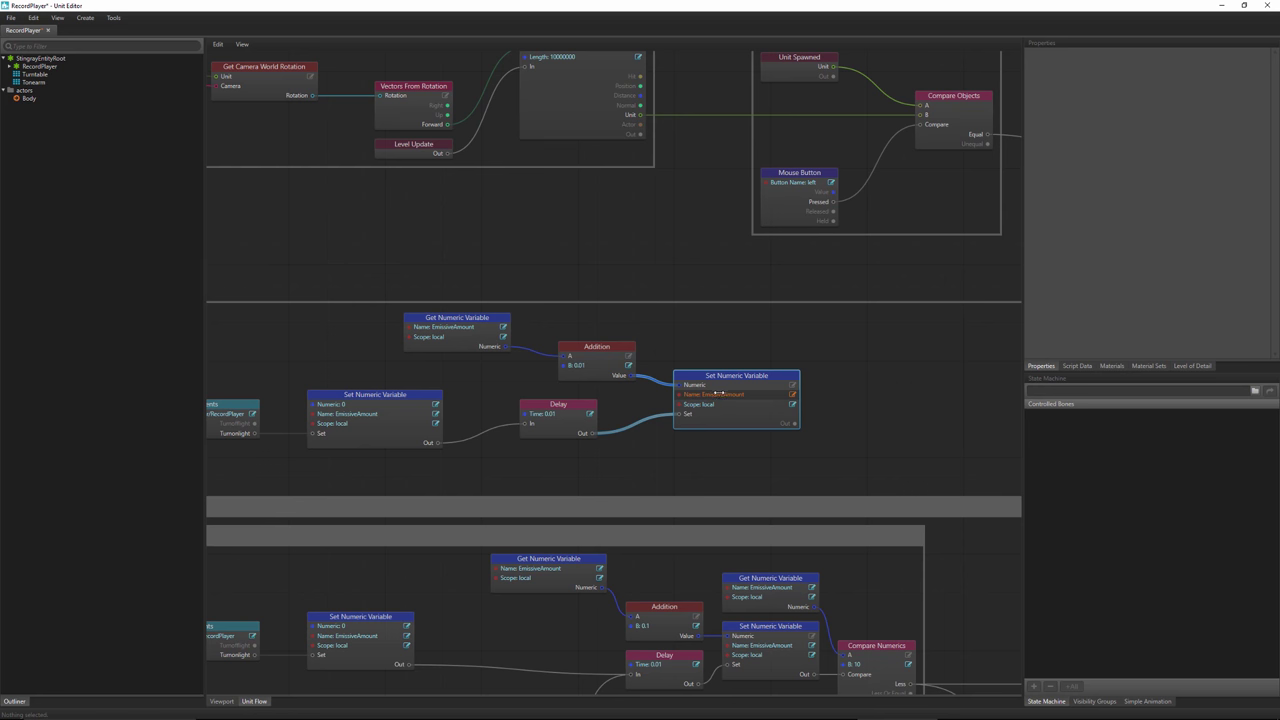
left_click(375, 403)
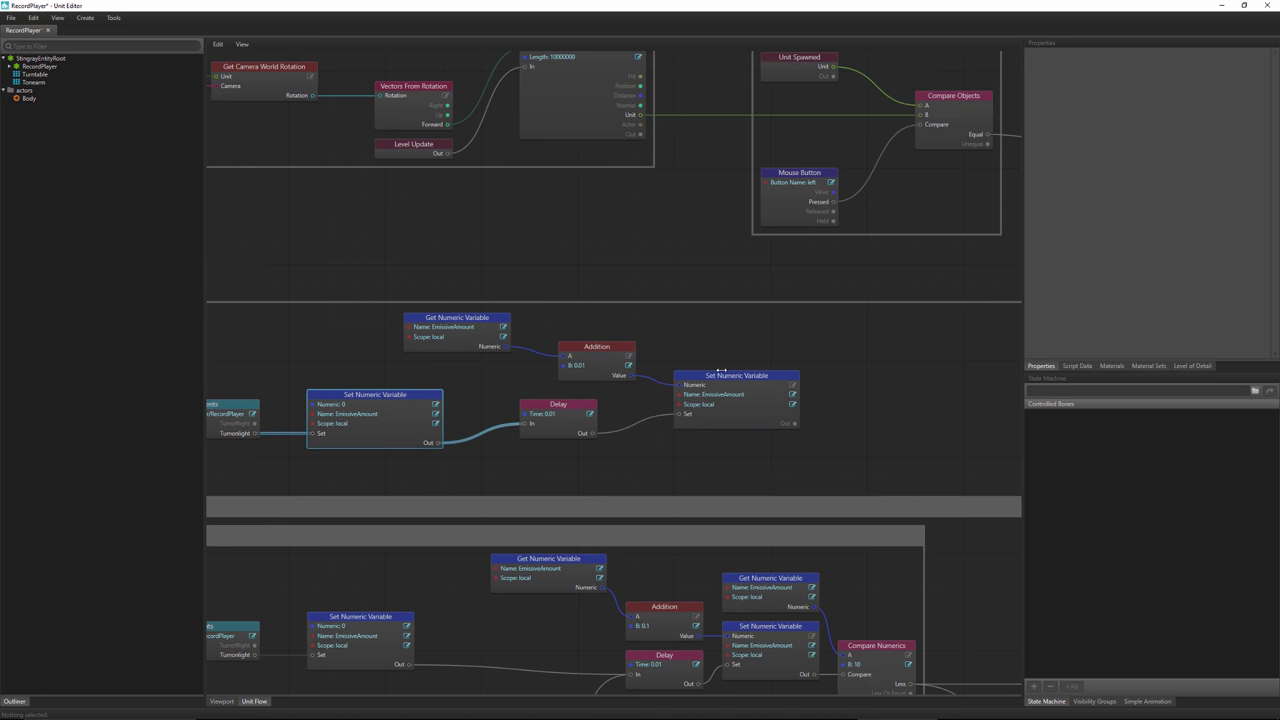
left_click(736, 377)
double_click(595, 349)
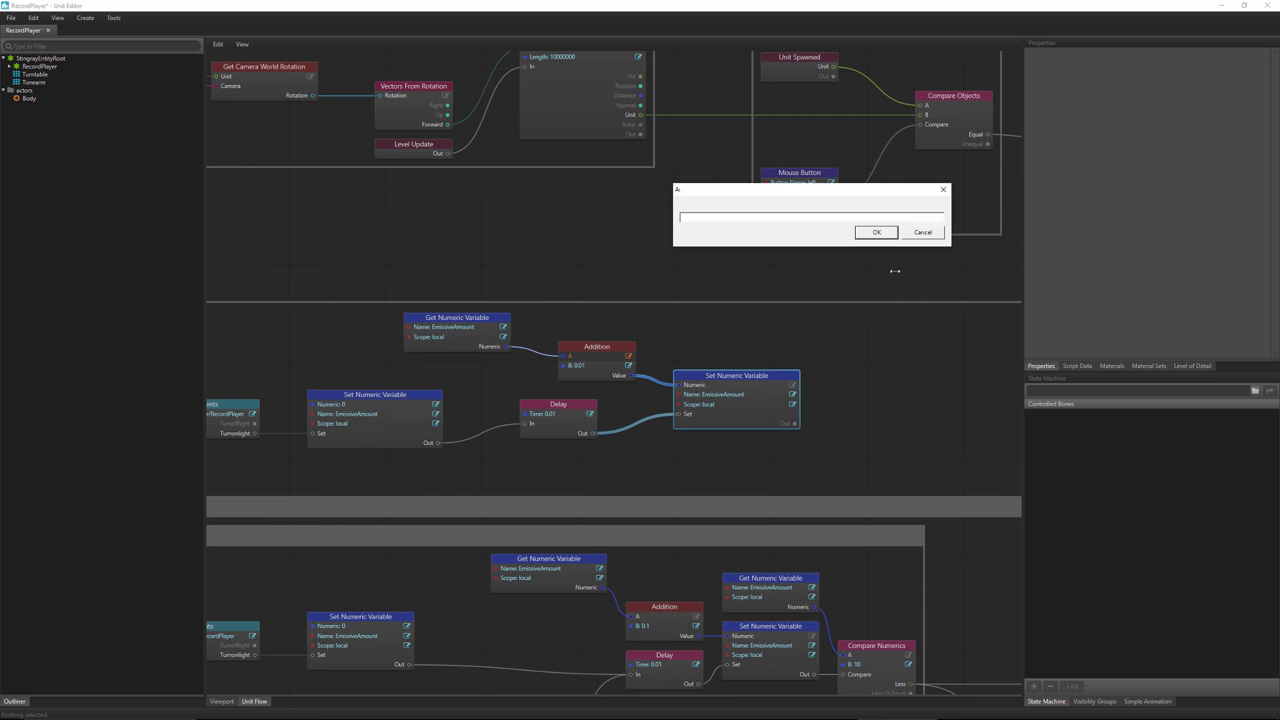
left_click(922, 232)
left_click(597, 346)
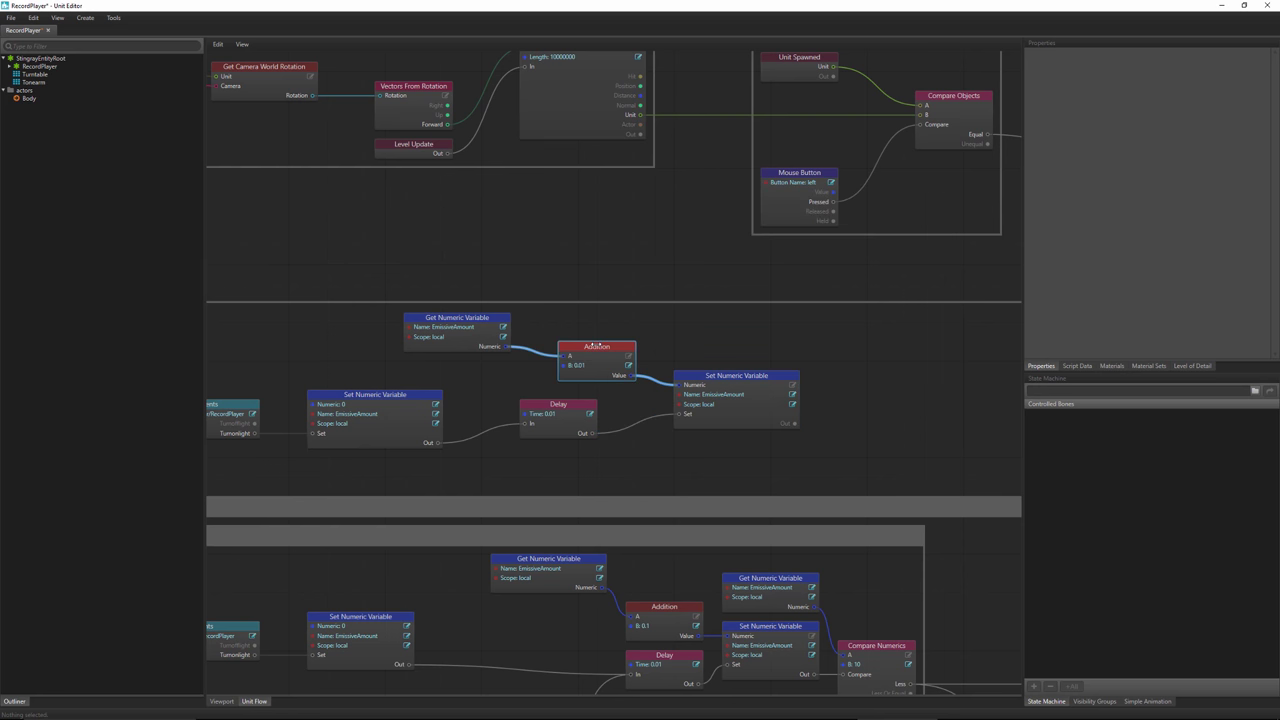
left_click(457, 320)
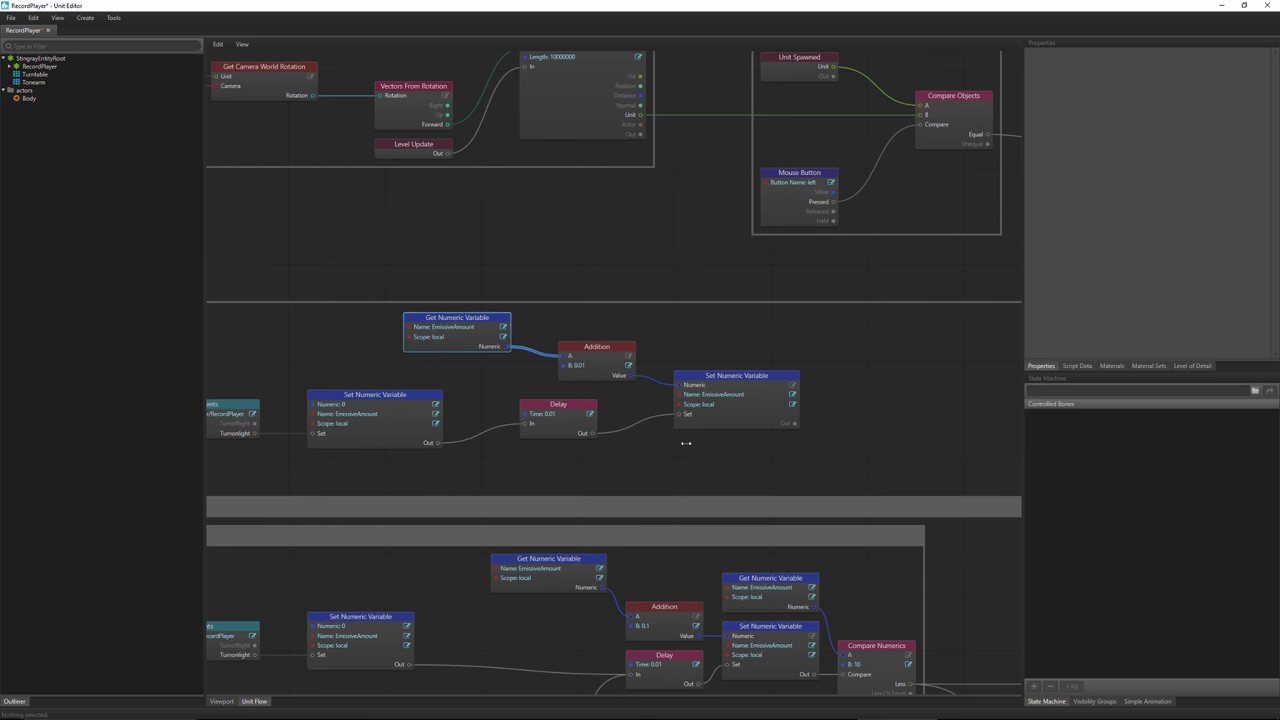
- Try looping the second Set Numeric Variable's Out straight back into the Delay's In, and delete that connection
middle_click_drag(757, 449, 711, 446)
left_click(736, 375)
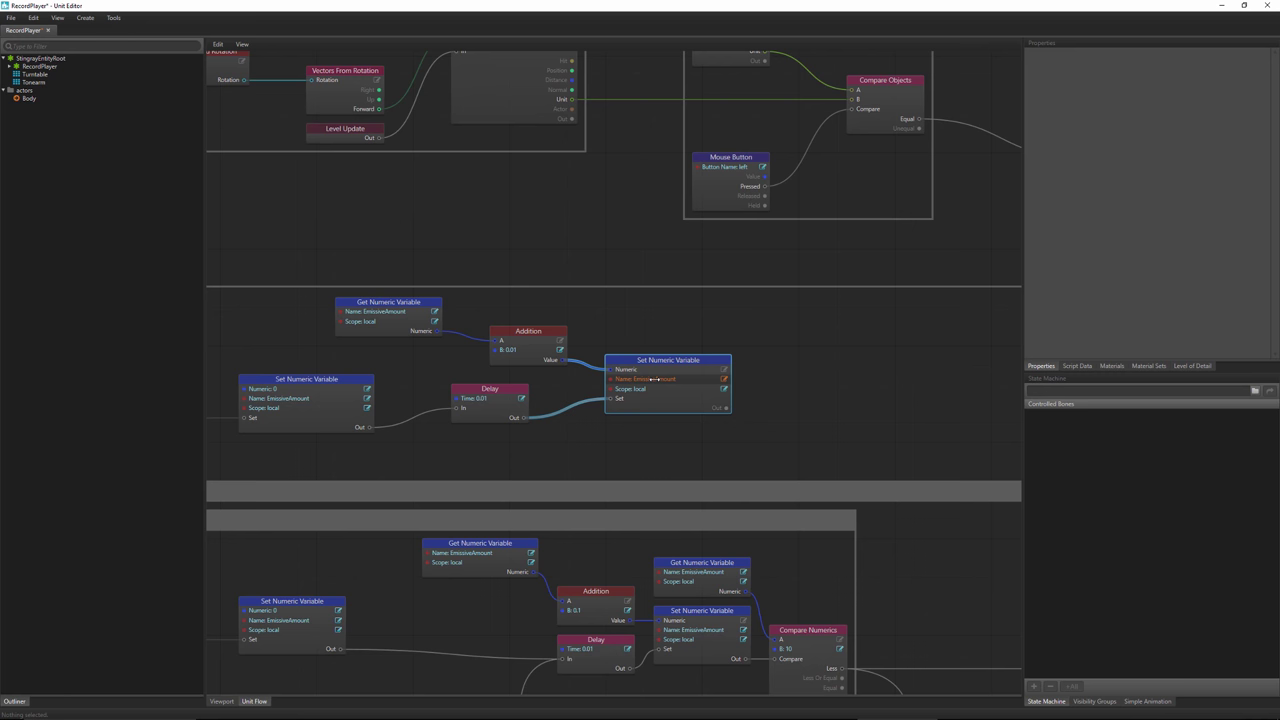
middle_click_drag(654, 429, 698, 366)
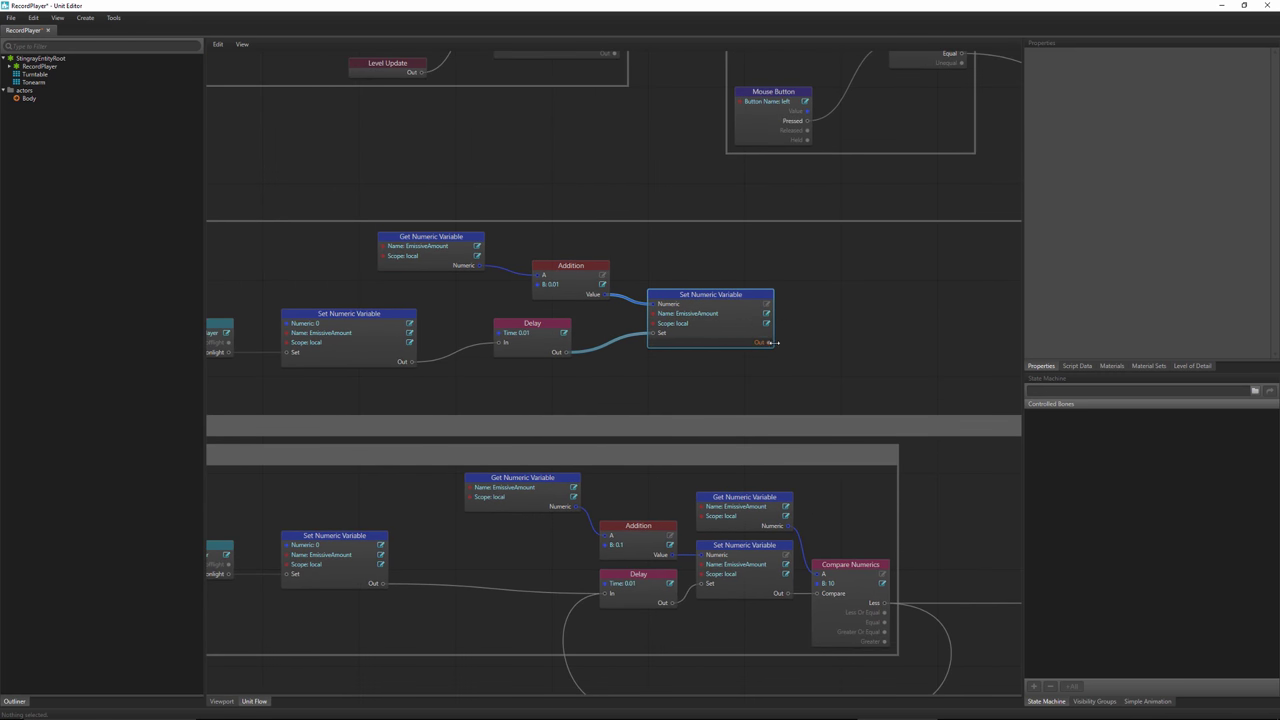
left_click_drag(792, 343, 499, 343)
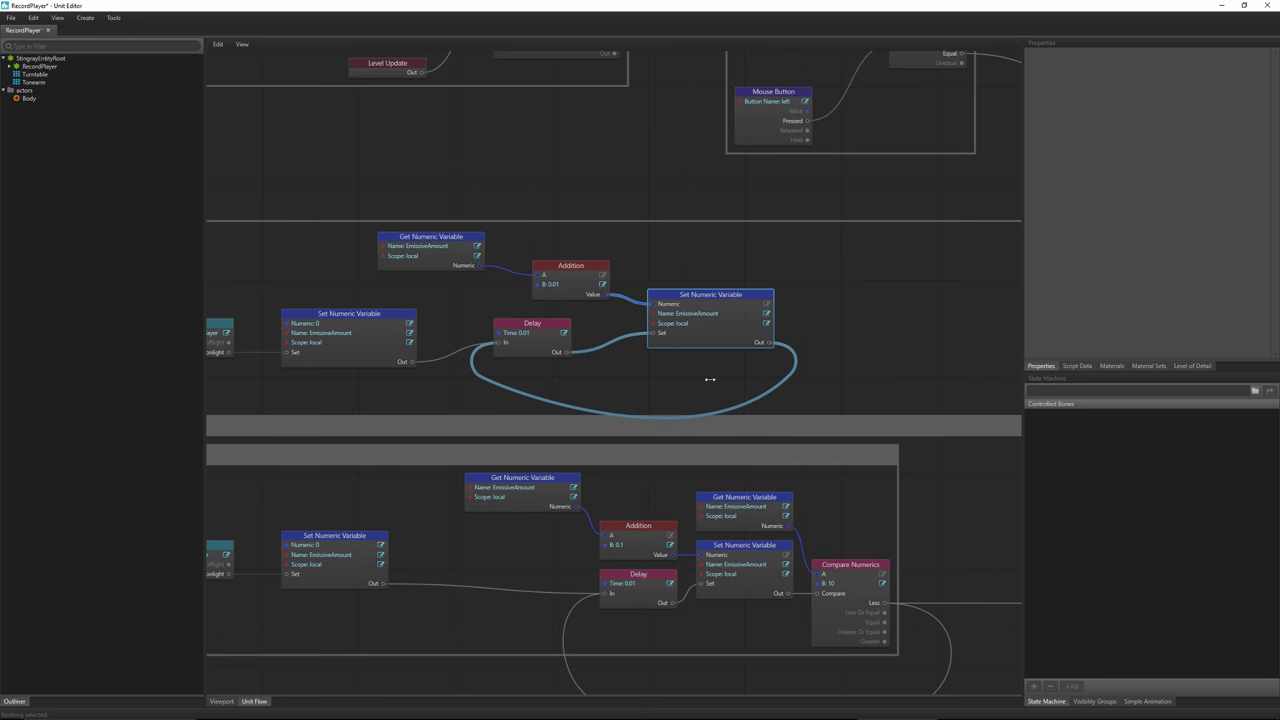
left_click_drag(709, 379, 868, 389)
key("Delete")
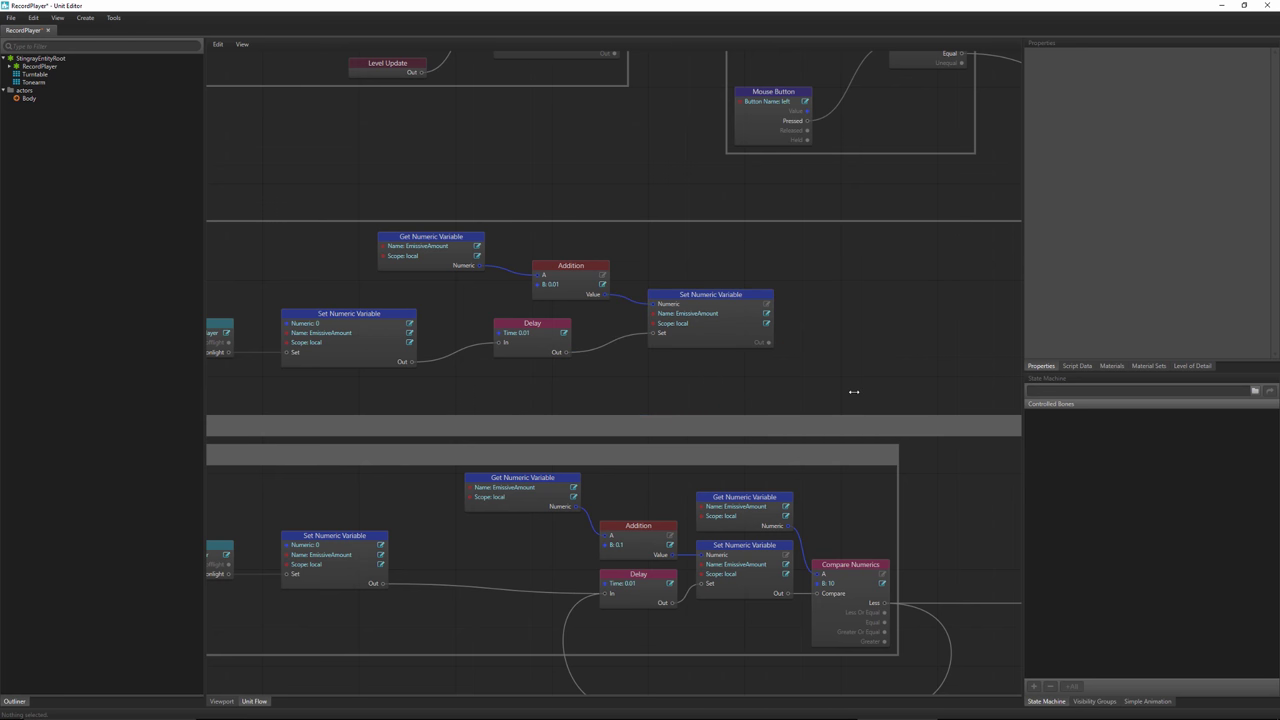
- Add a Compare Numerics node beyond the second Set Numeric Variable and connect that variable node's Out to its Compare
middle_click_drag(843, 391, 797, 323)
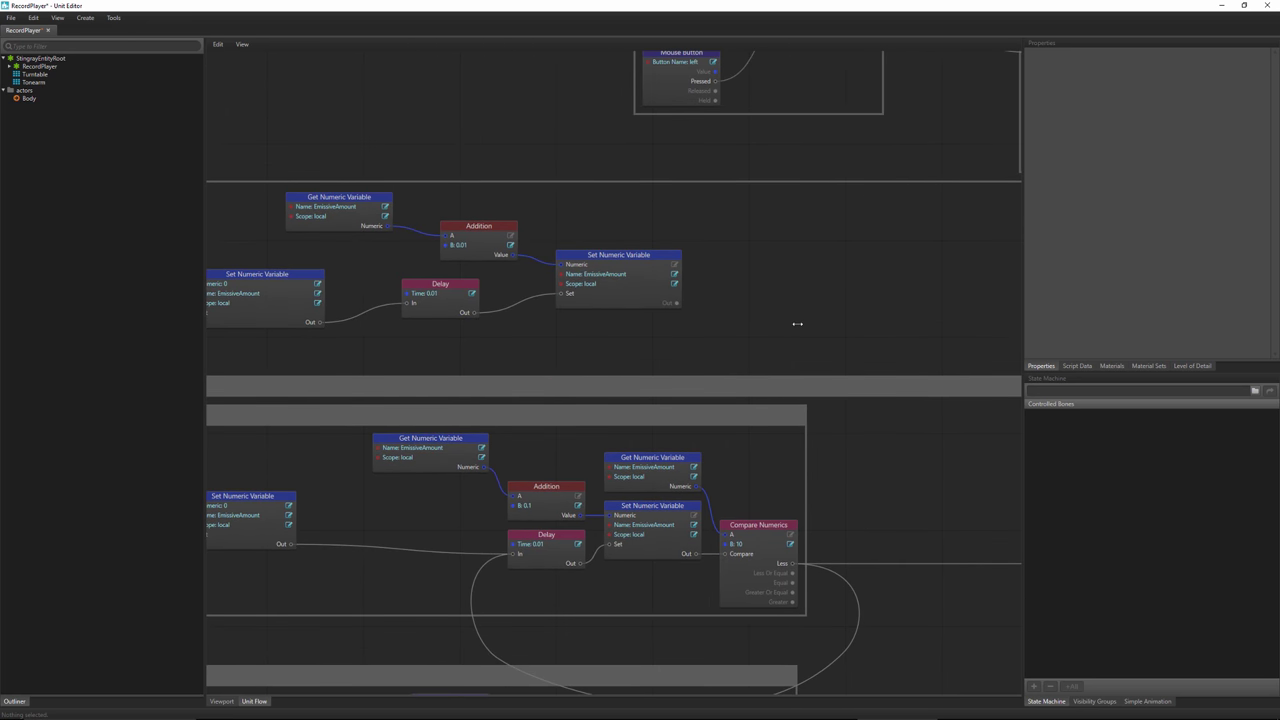
right_click(780, 224)
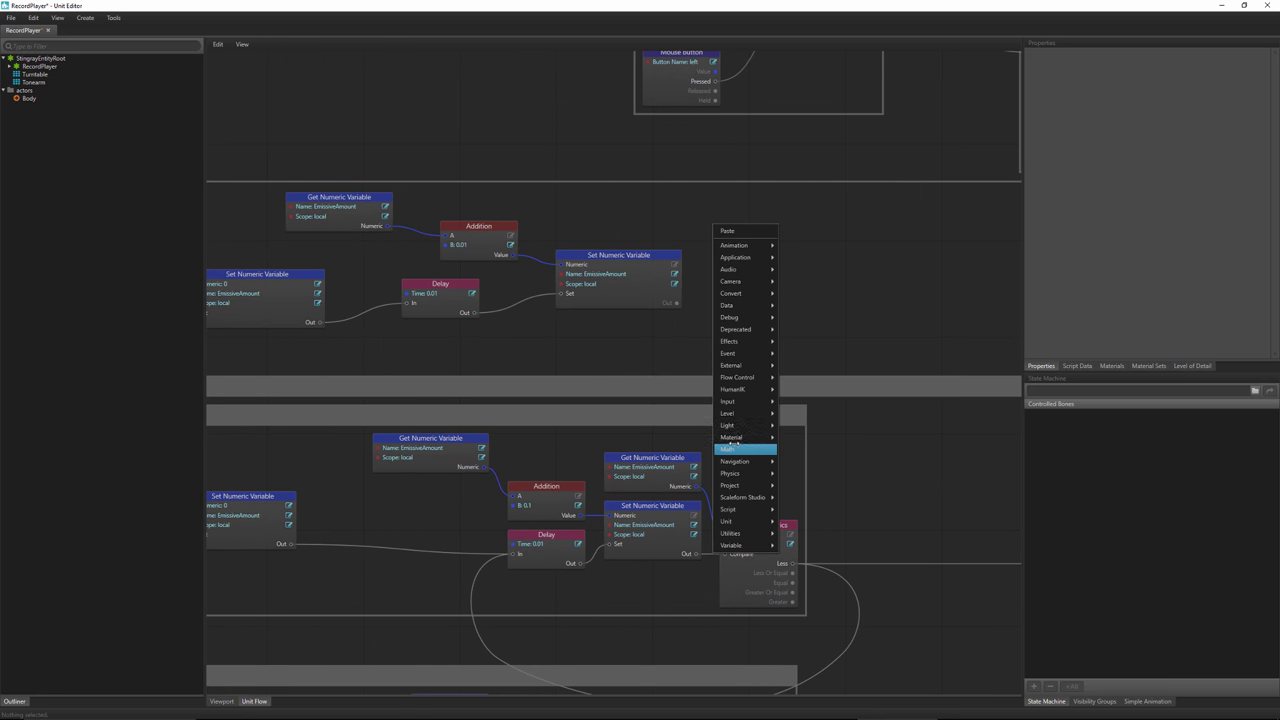
mouse_move(731, 380)
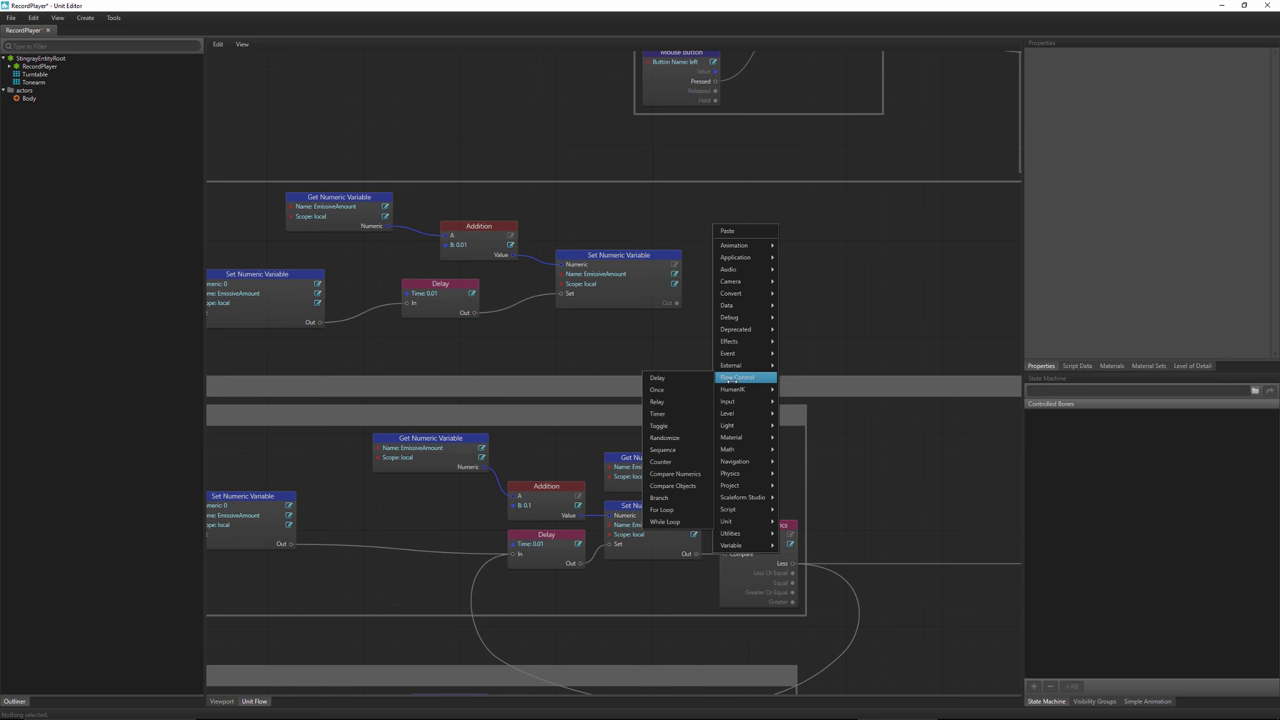
left_click(673, 473)
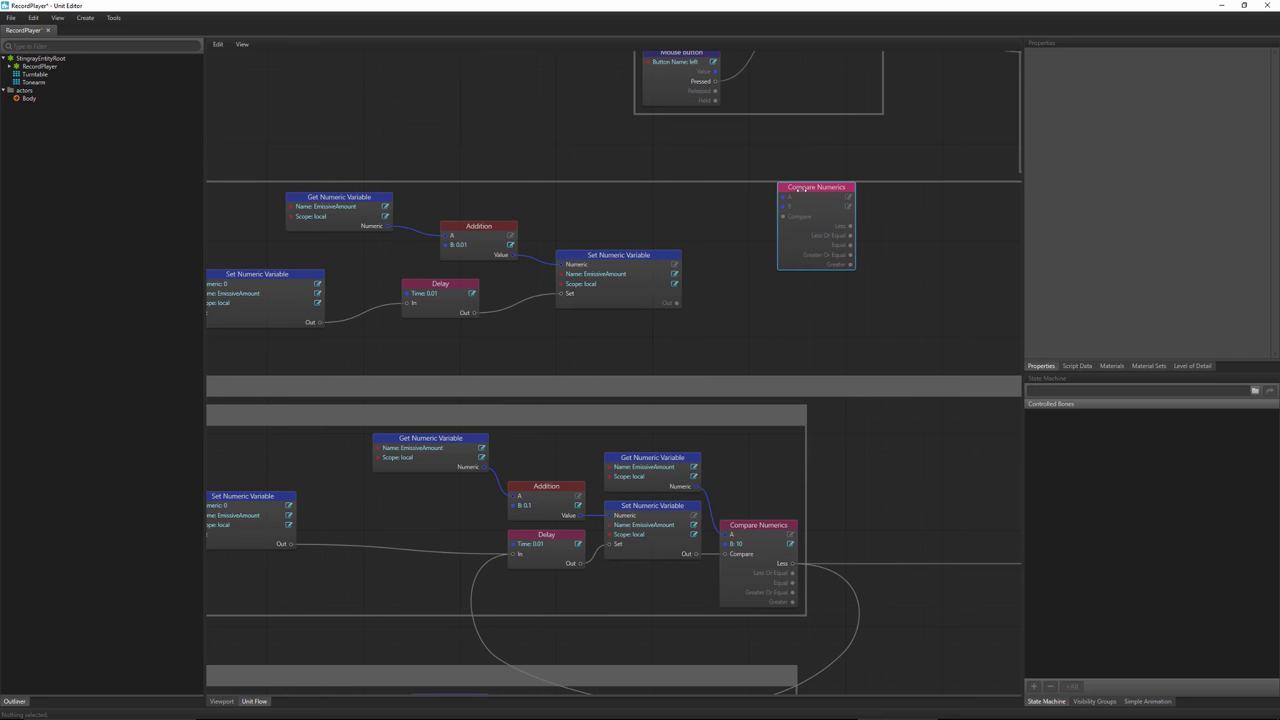
left_click_drag(797, 203, 749, 280)
middle_click_drag(678, 338, 643, 317)
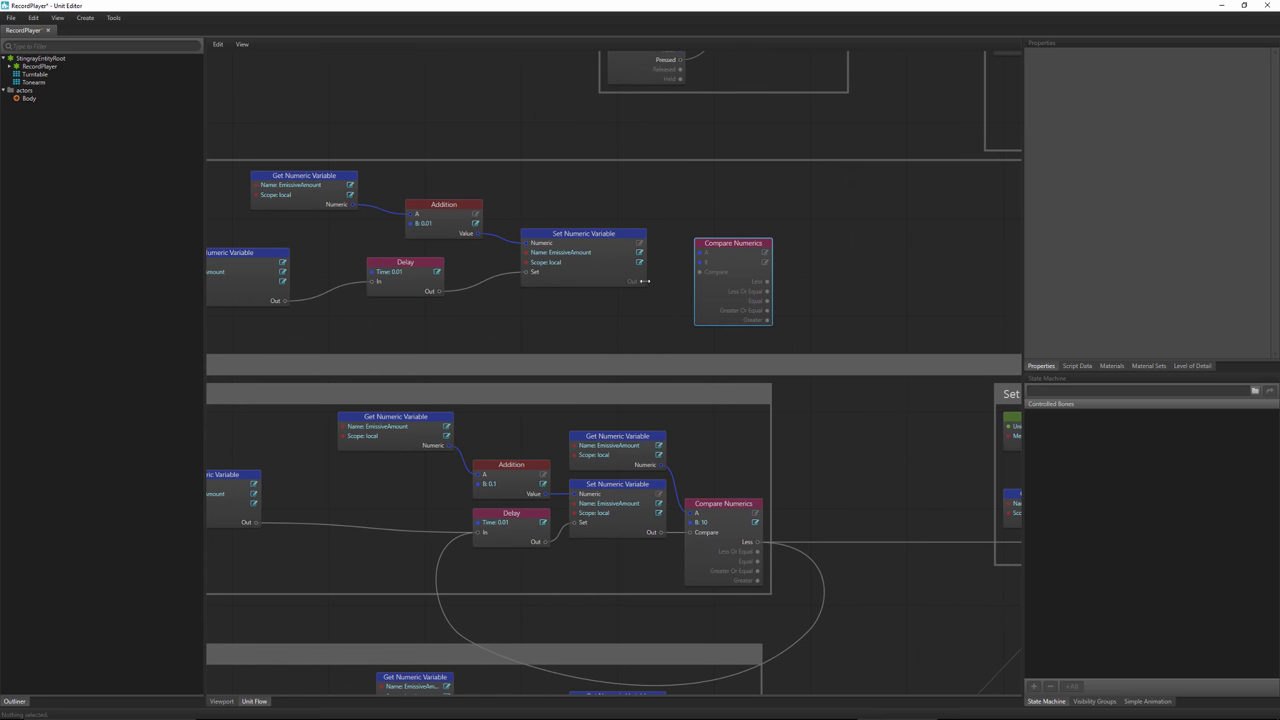
left_click_drag(644, 281, 786, 253)
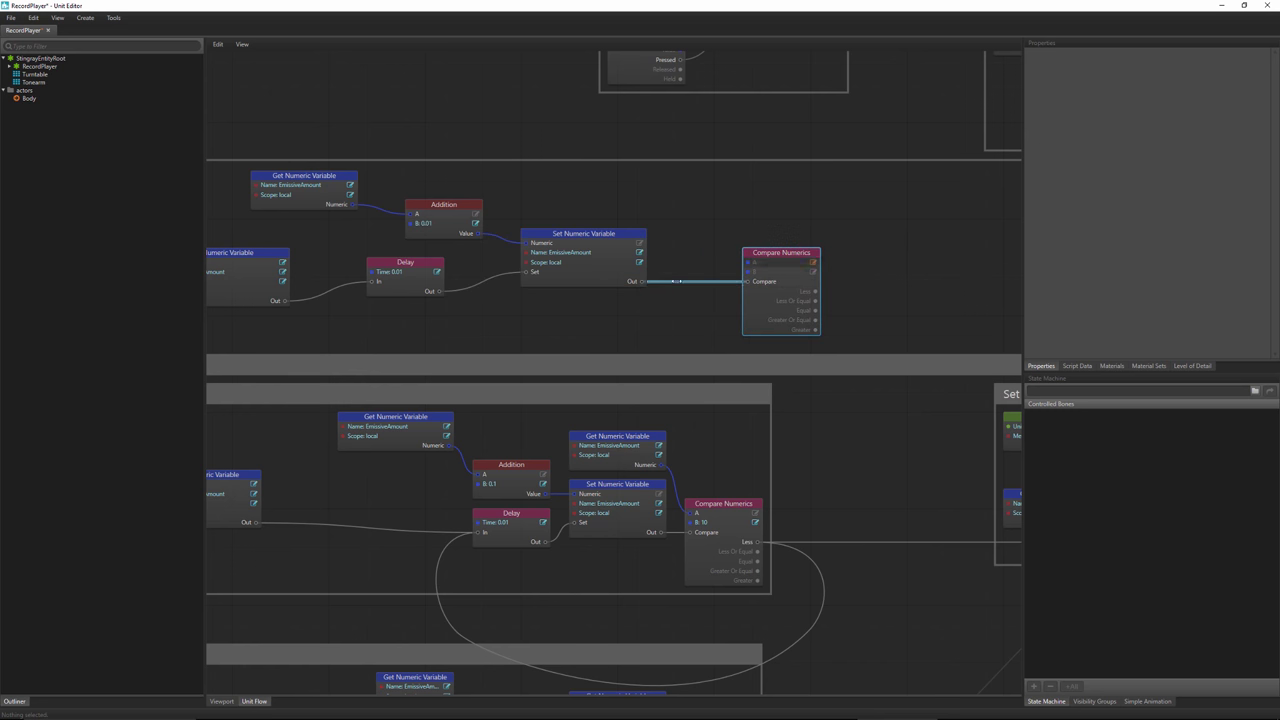
- Add a Get Numeric Variable node named EmissiveAmount above the second Set Numeric Variable and connect its Numeric to the Compare Numerics' A
right_click(681, 201)
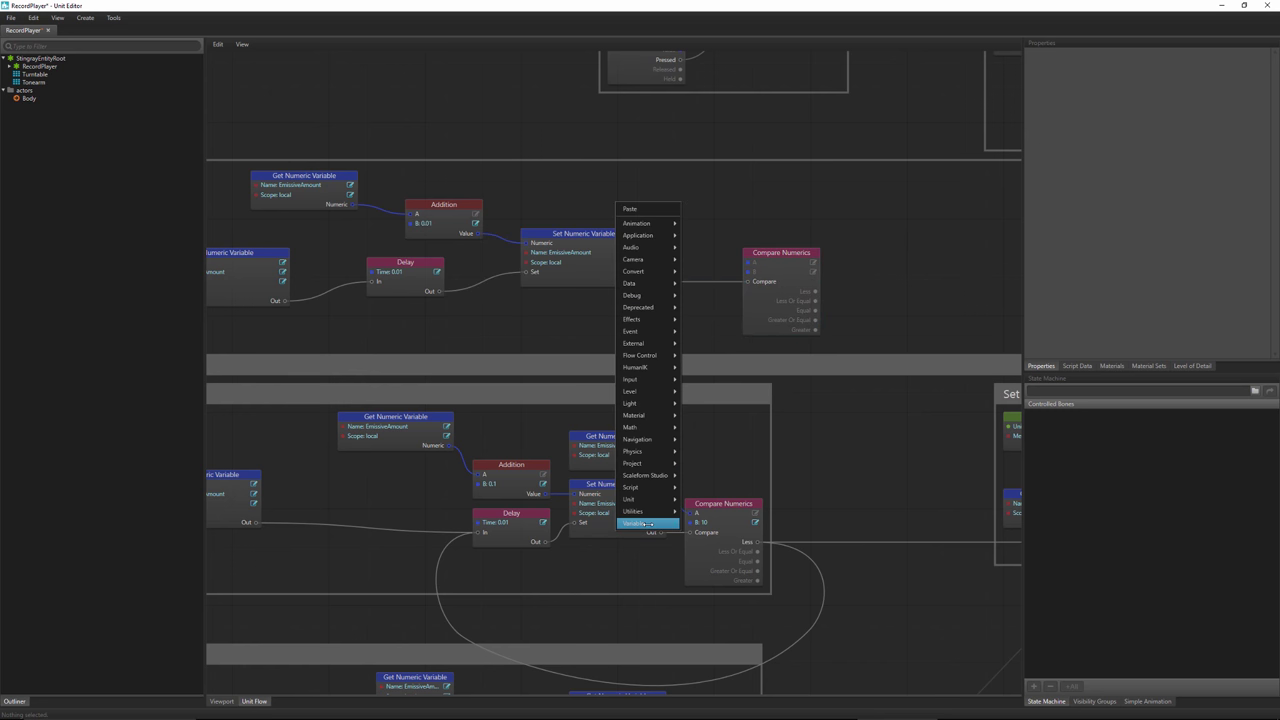
mouse_move(646, 523)
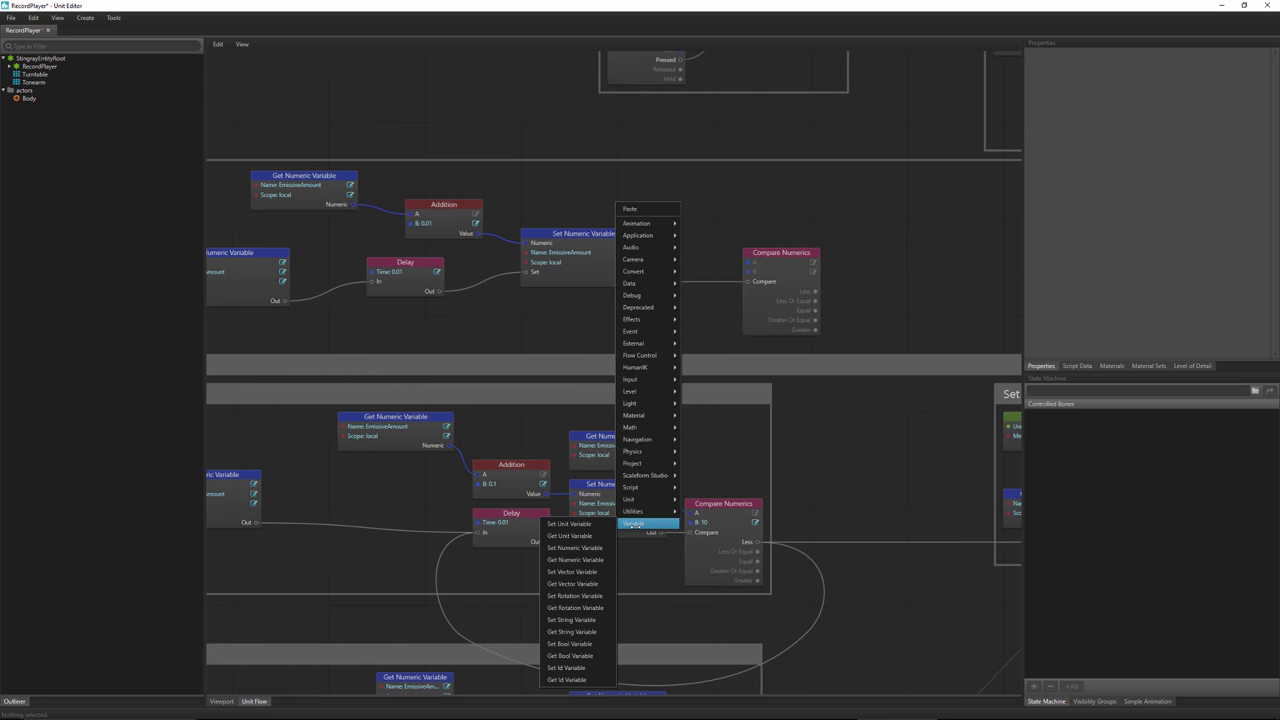
left_click(573, 560)
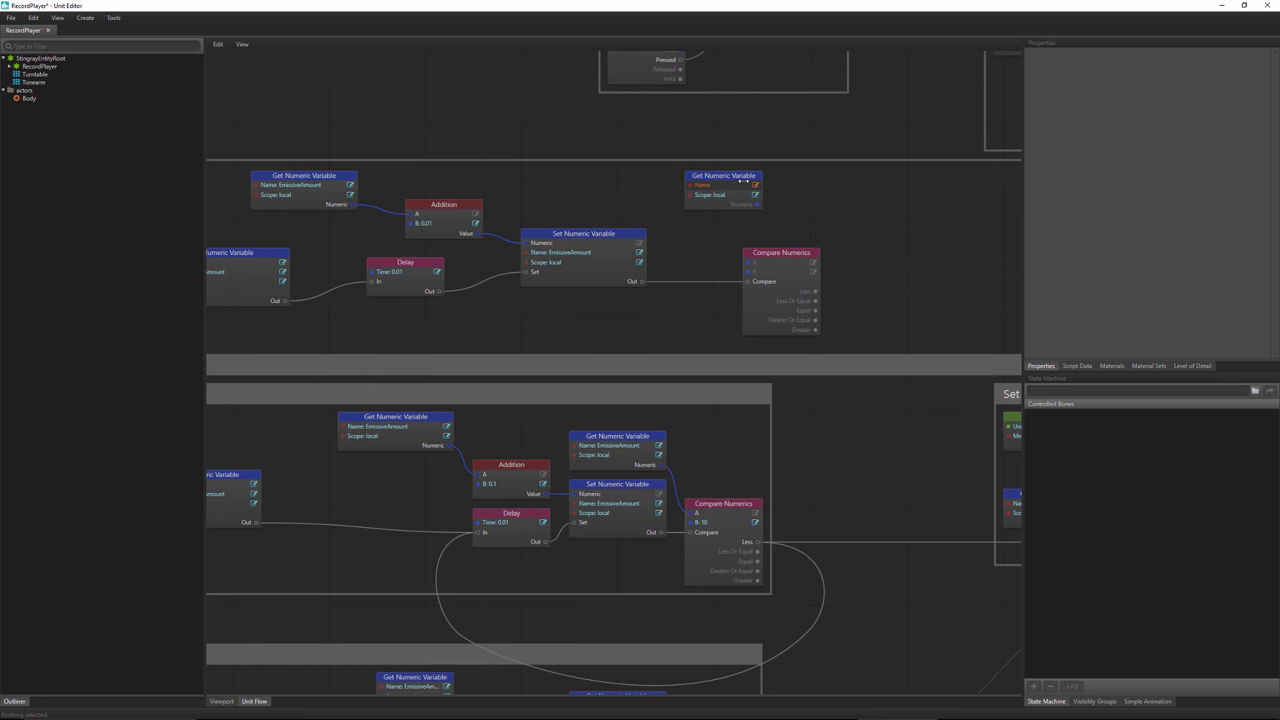
left_click_drag(743, 185, 665, 185)
left_click(678, 185)
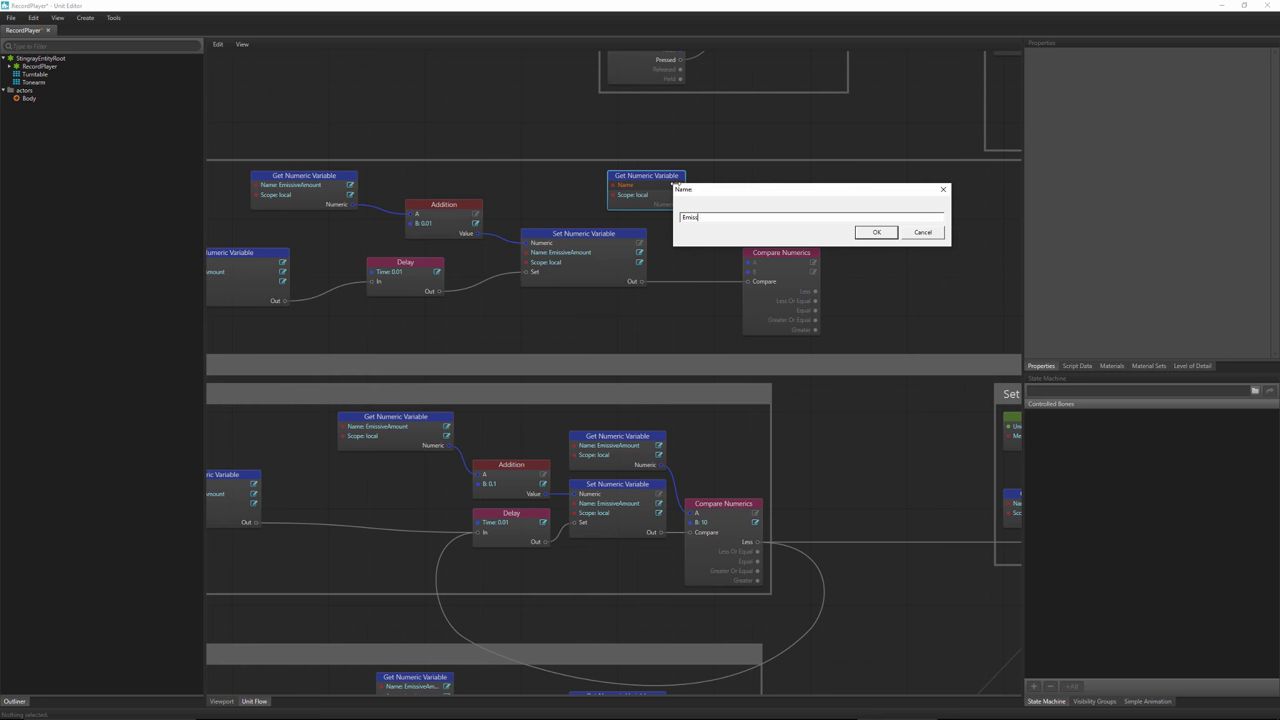
type("EmissiveAmount")
key("Return")
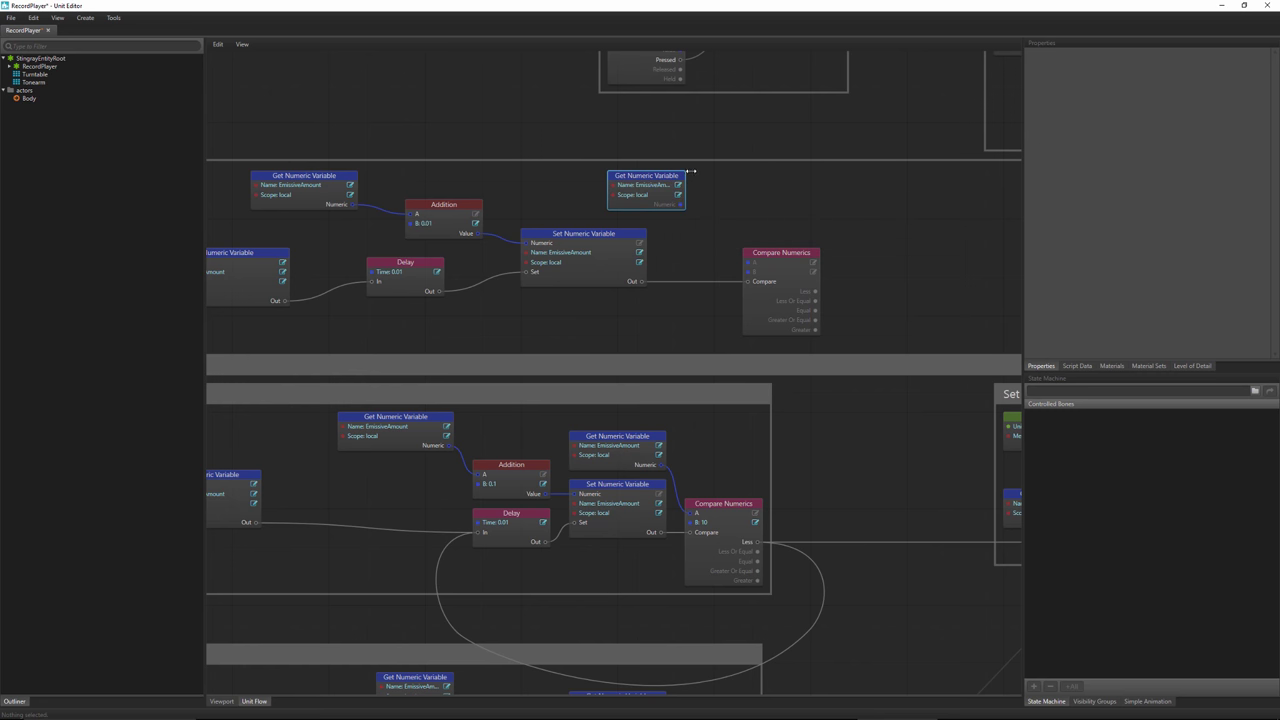
left_click_drag(711, 204, 747, 261)
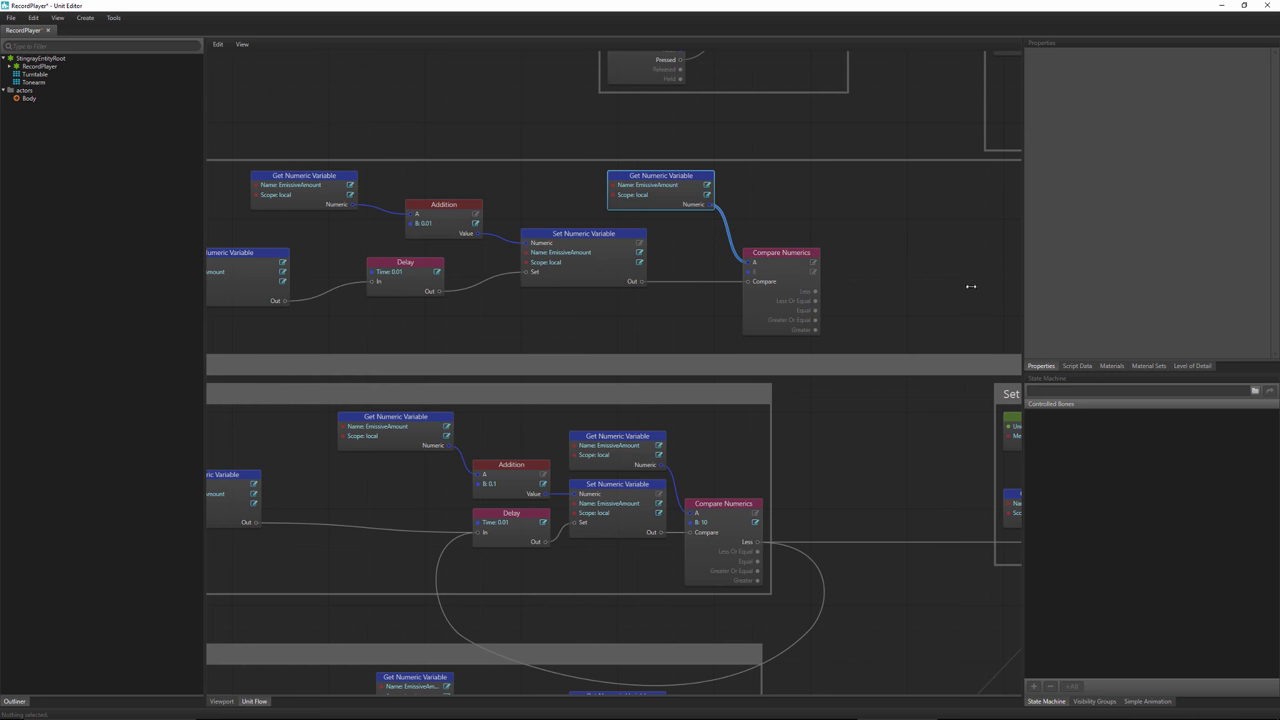
left_click_drag(638, 171, 570, 171)
- Set the new Compare Numerics' B to 10 and connect its Less output back to the Delay's In
left_click(812, 271)
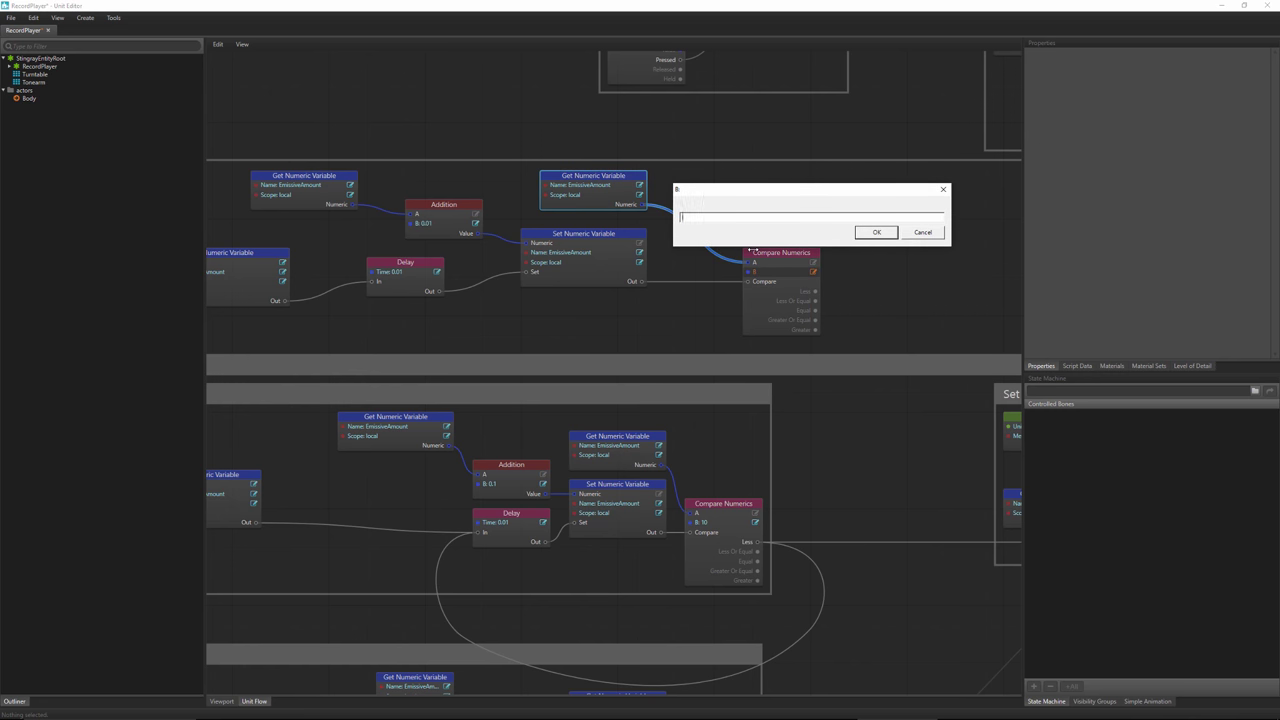
key("Return")
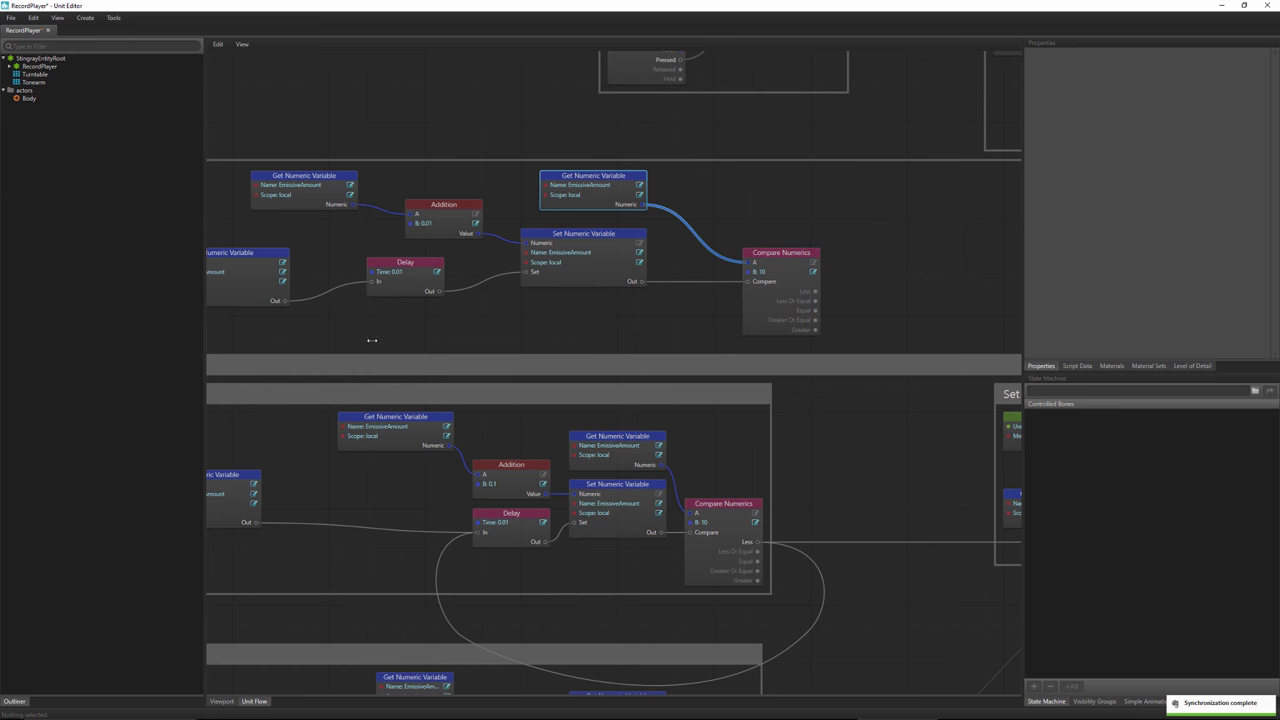
middle_click_drag(371, 340, 430, 343)
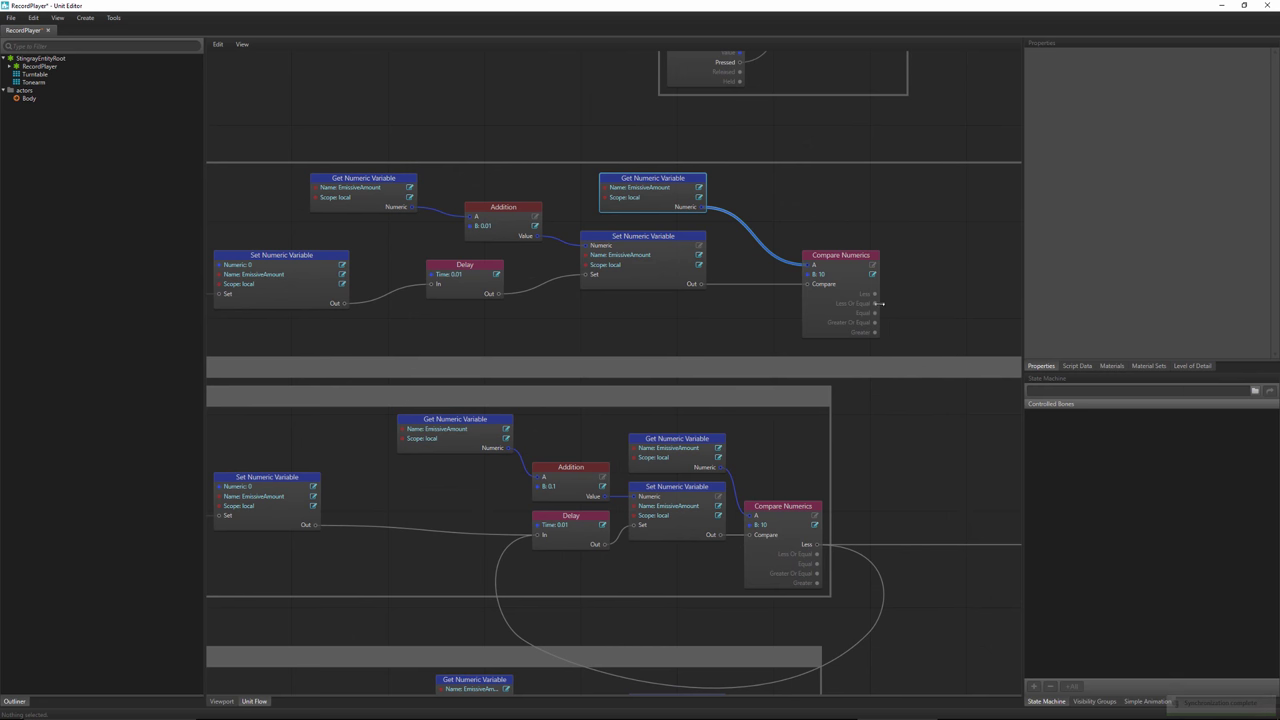
left_click_drag(876, 303, 432, 284)
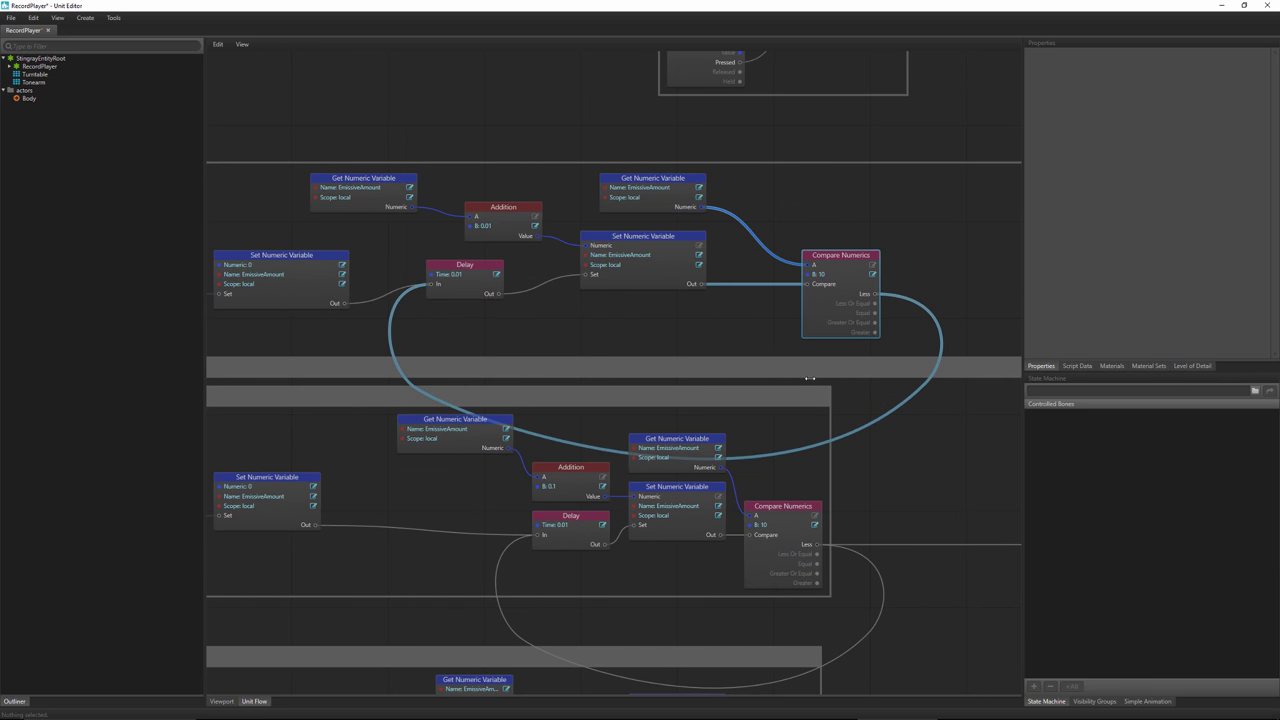
- Move the TurntableLight group further down and place the new node chain in the free space beneath the RayCast group
scroll(664, 327, "down", 3)
scroll(500, 300, "up", 1)
scroll(245, 250, "down", 3)
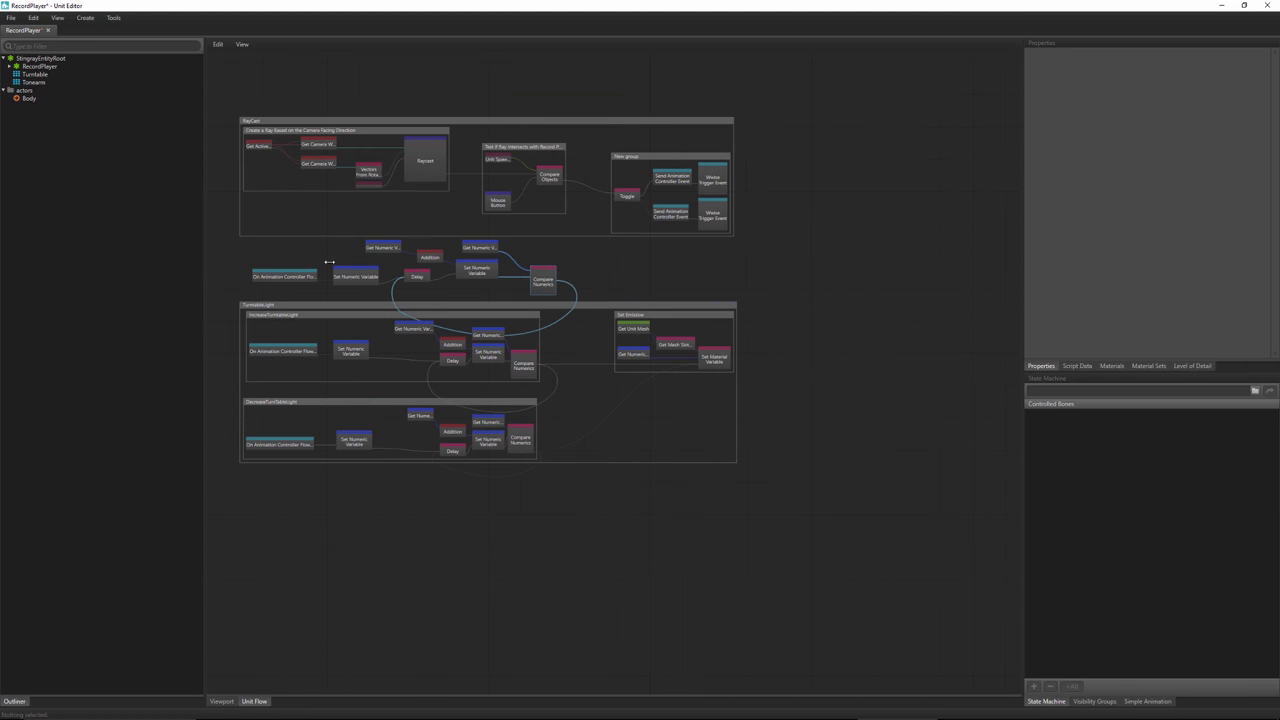
left_click_drag(245, 250, 580, 310)
left_click_drag(540, 266, 507, 544)
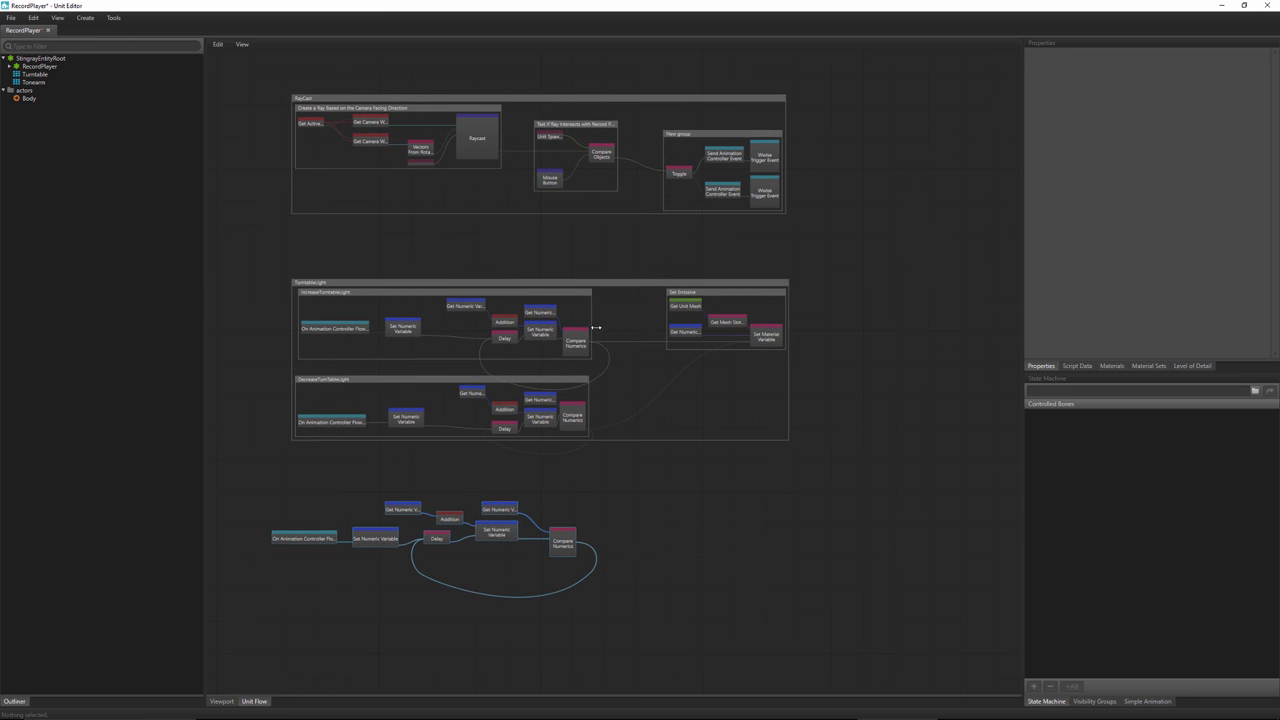
left_click_drag(610, 283, 595, 647)
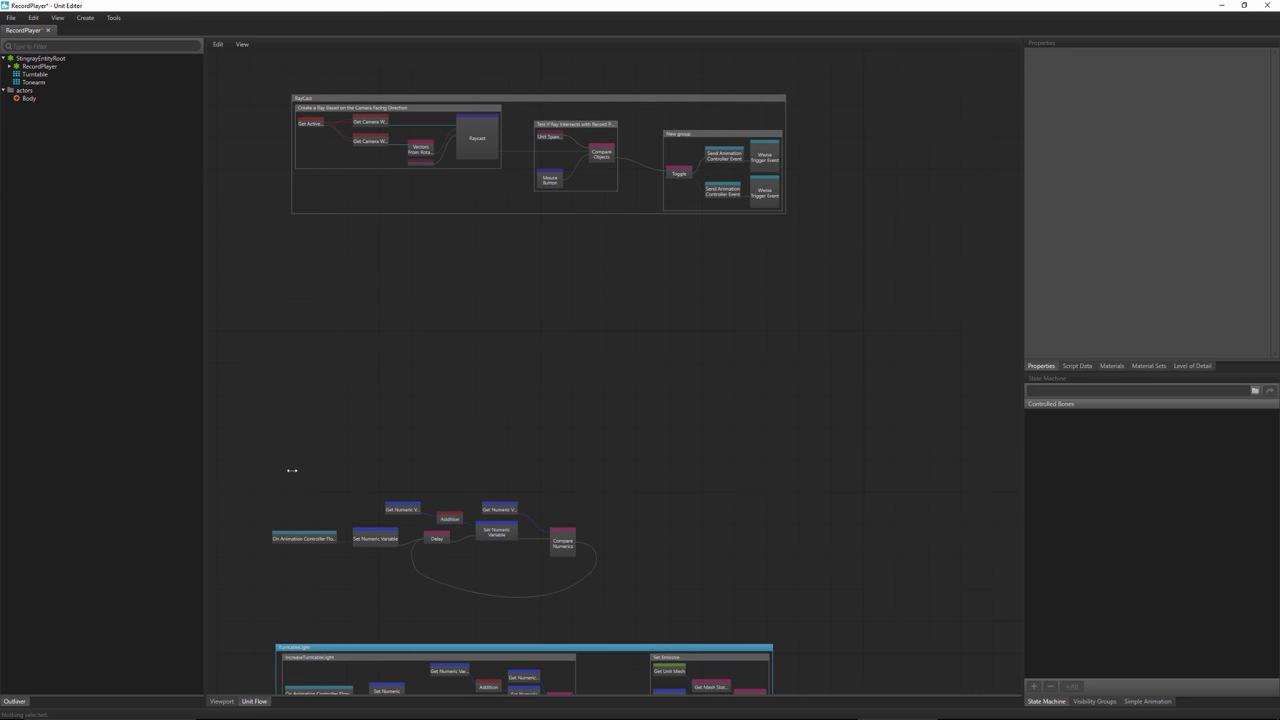
left_click_drag(292, 470, 626, 603)
left_click_drag(564, 541, 590, 305)
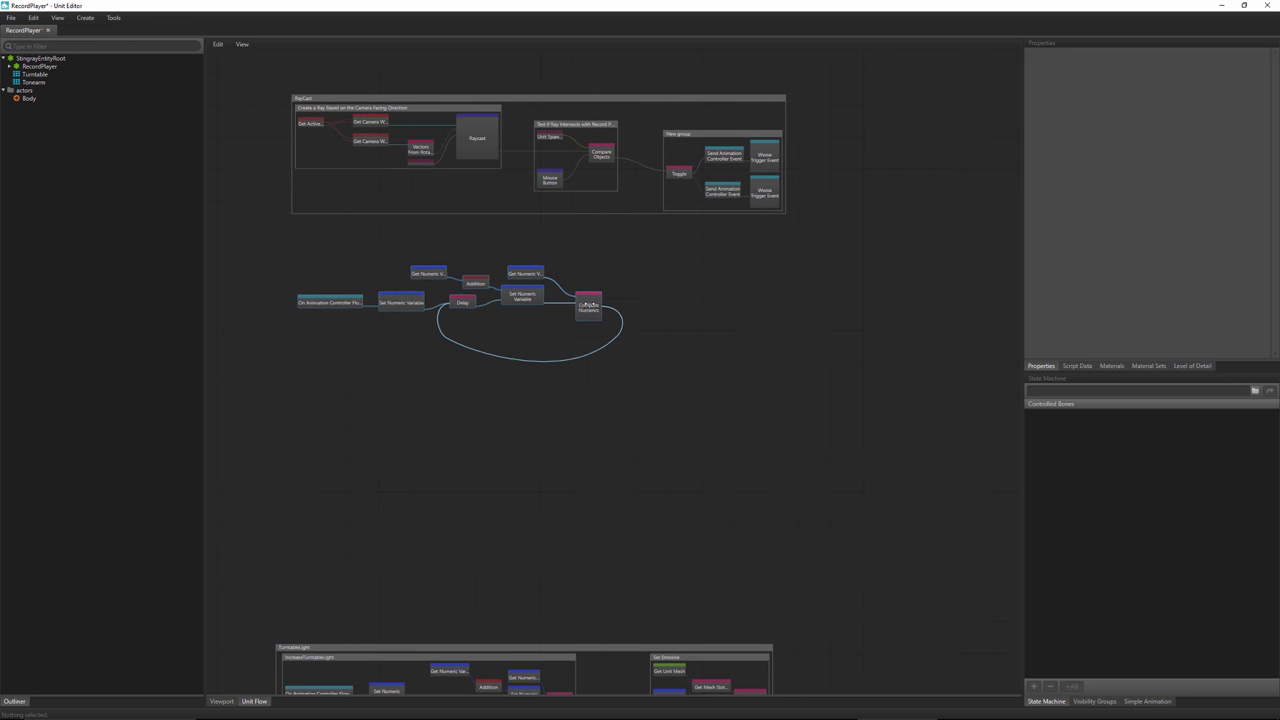
scroll(600, 350, "down", 3)
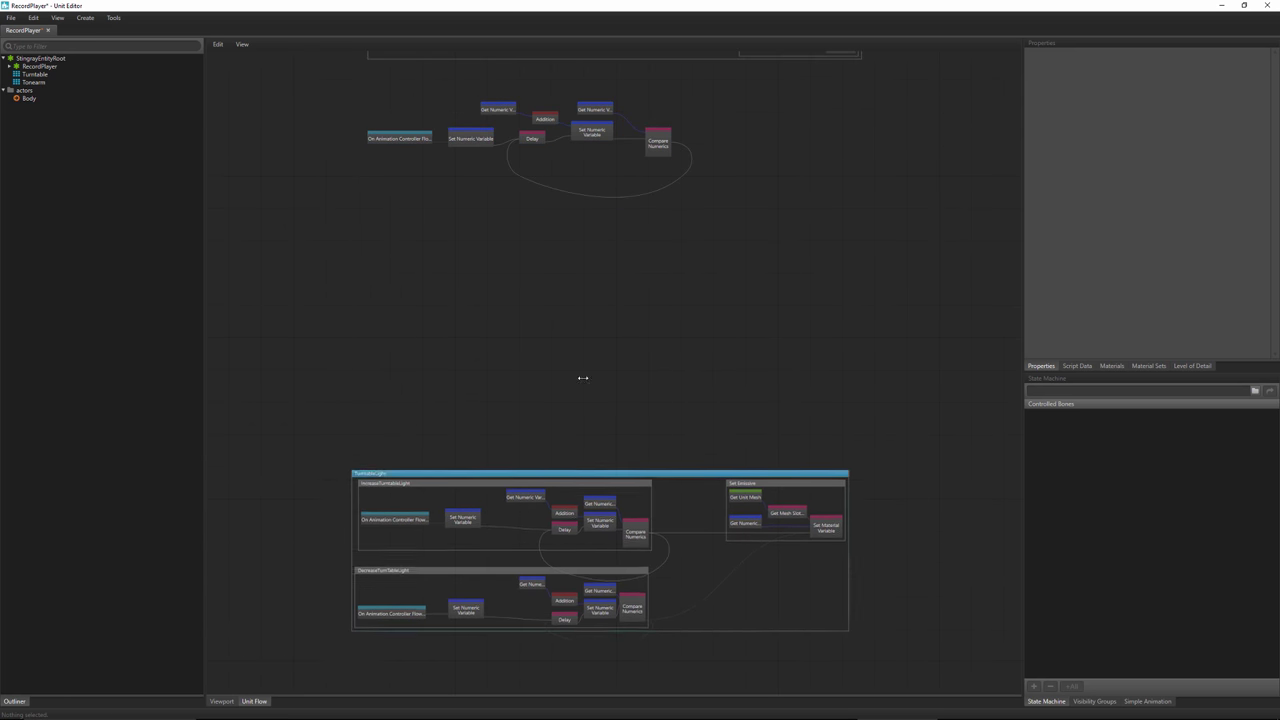
left_click_drag(583, 378, 560, 237)
- Move the On Animation Controller Flow Events node slightly farther from the first Set Numeric Variable node
scroll(323, 489, "up", 5)
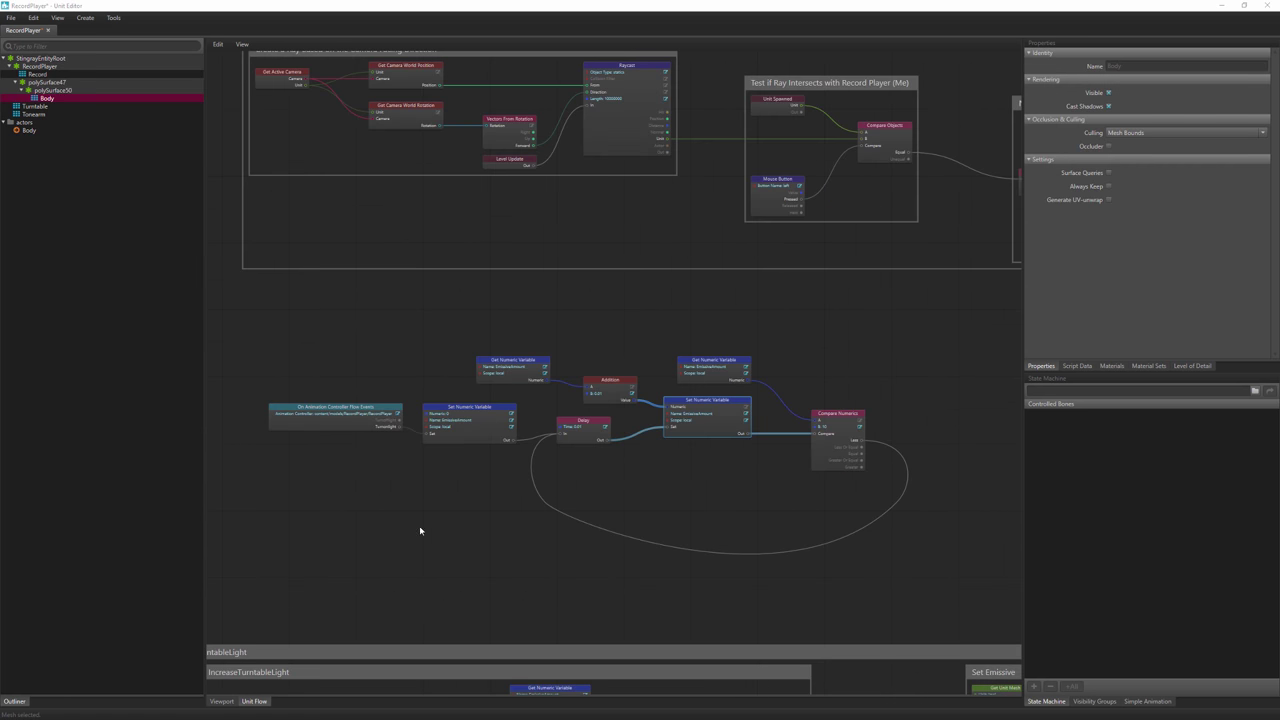
scroll(425, 530, "up", 2)
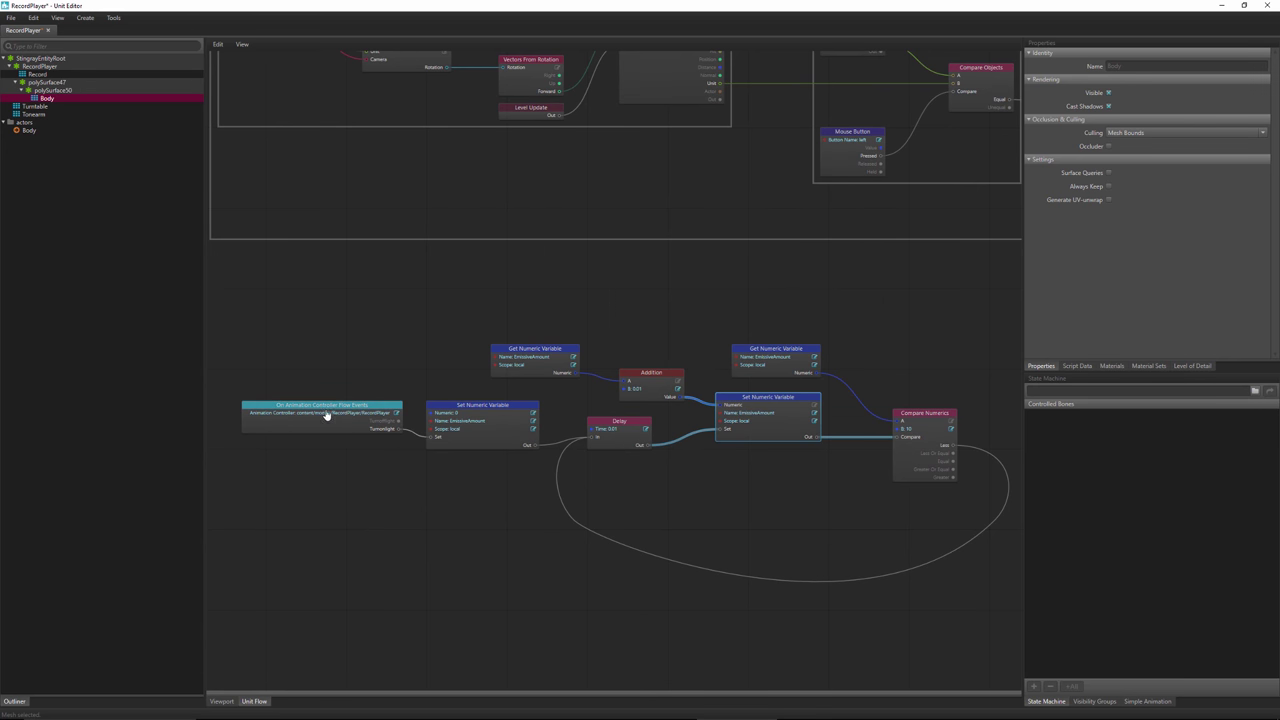
left_click(379, 430)
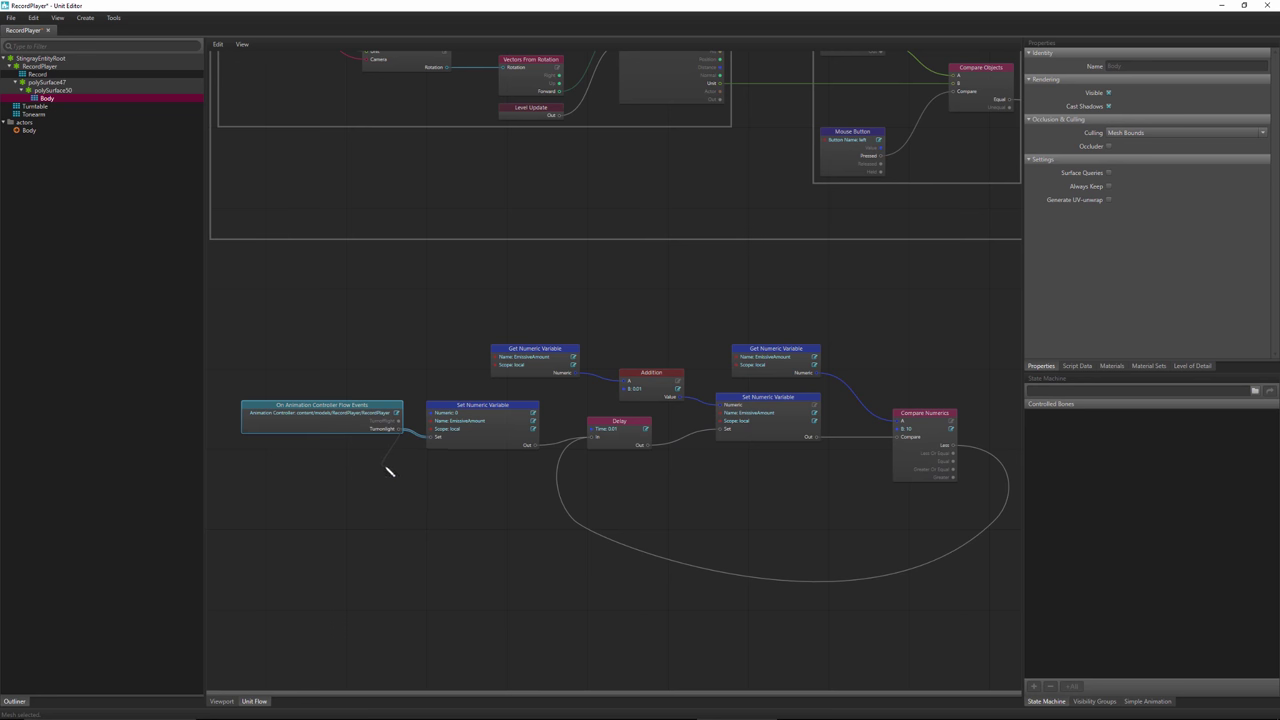
right_click(388, 466)
left_click(434, 477)
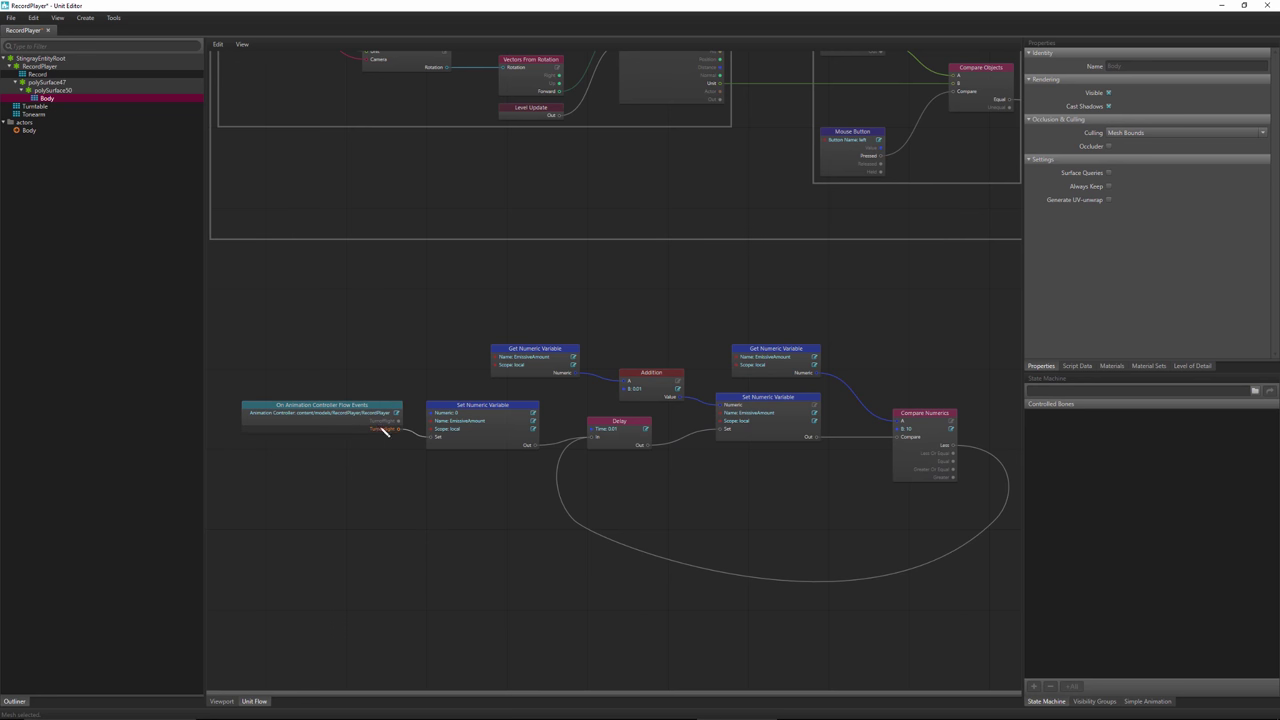
left_click_drag(372, 406, 364, 409)
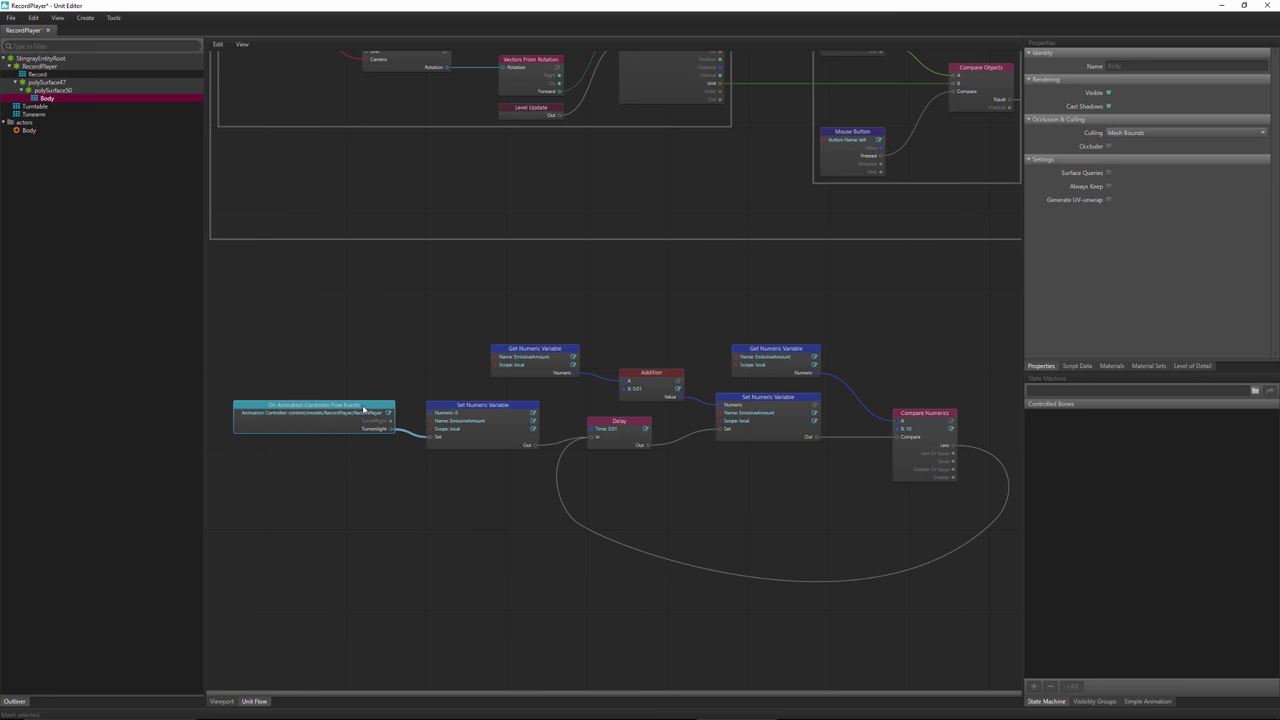
- Shift the second Set Numeric Variable node slightly down so its Set input lines up with the Delay's Out
left_click(485, 412)
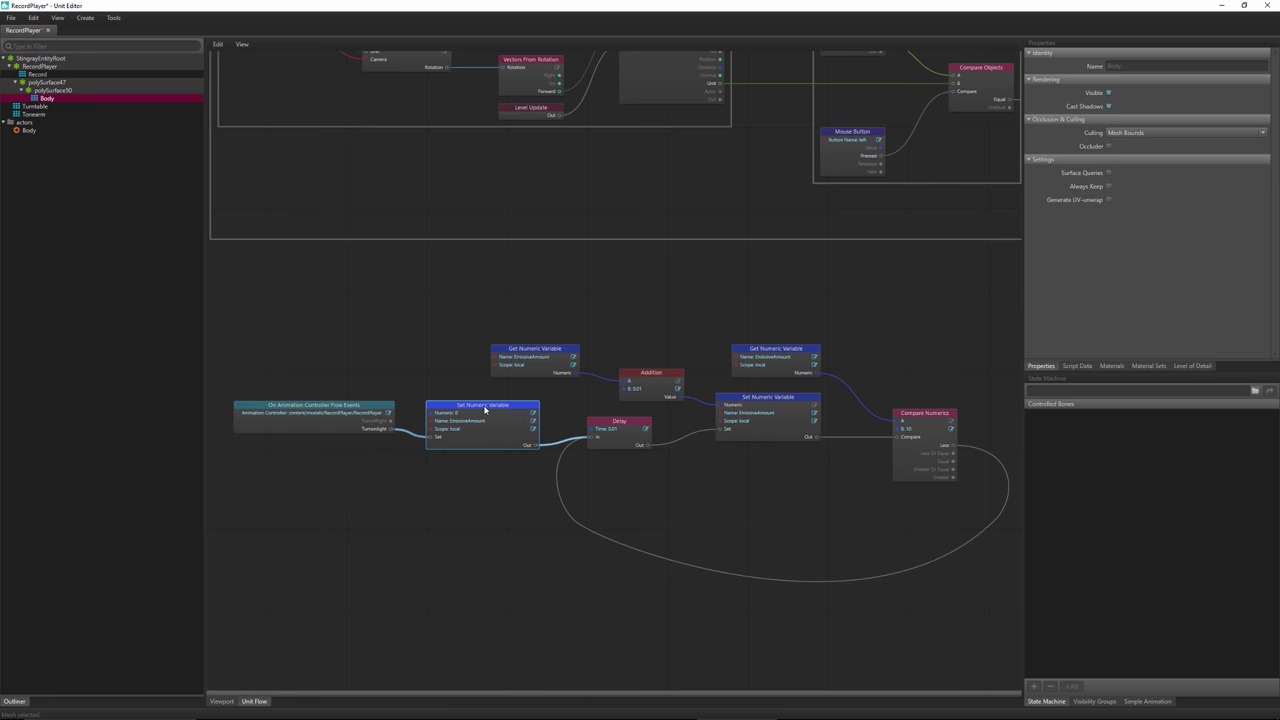
left_click(616, 424)
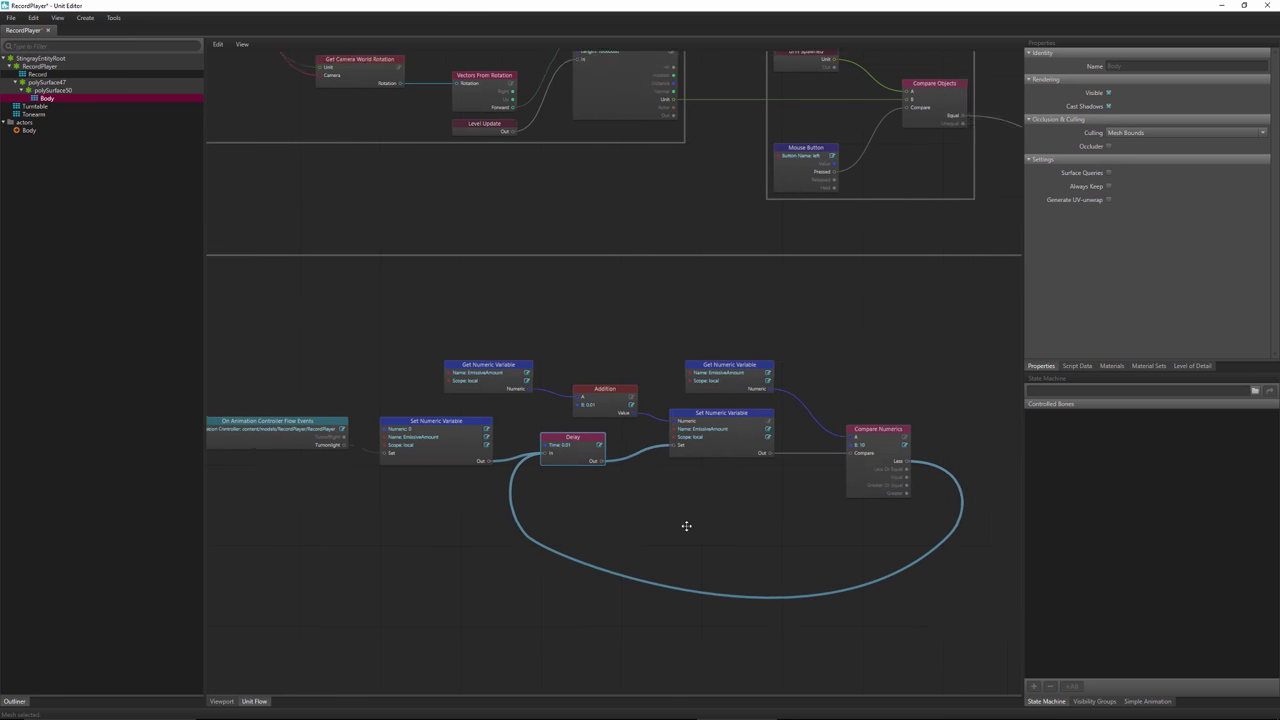
left_click(626, 427)
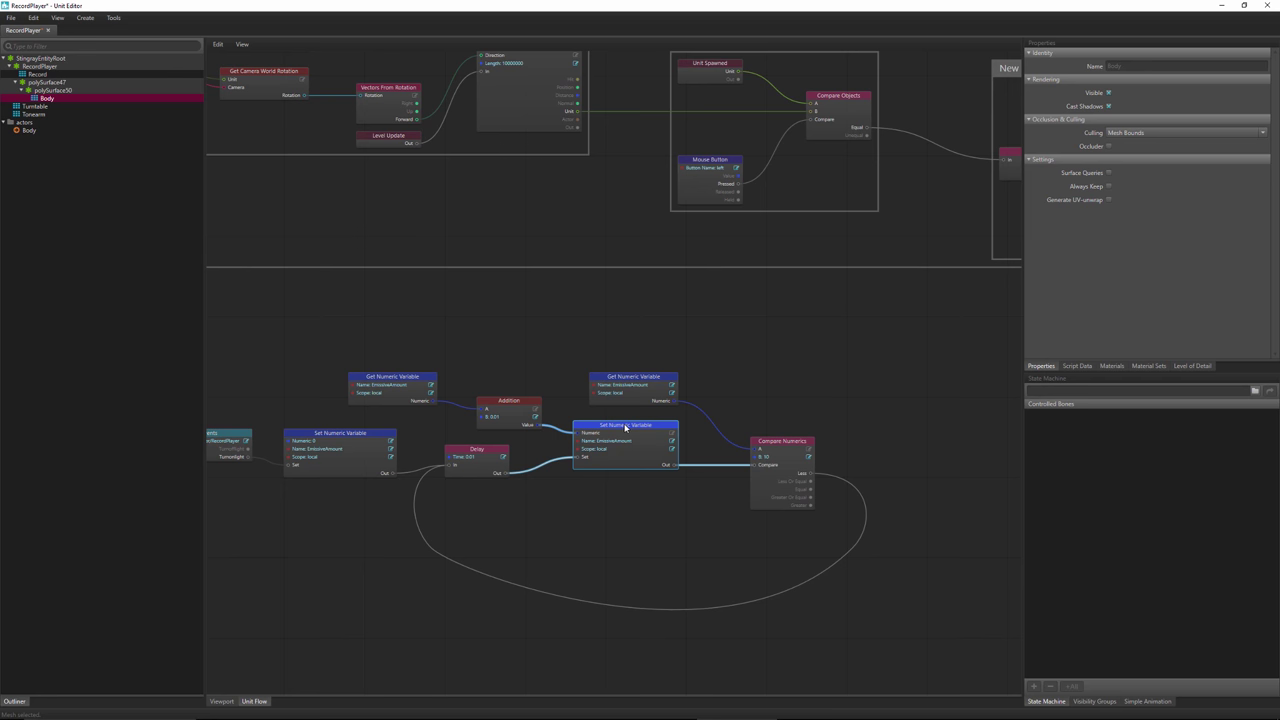
left_click_drag(626, 427, 635, 435)
- Raise the first Get Numeric Variable and the Addition node so the wire between them runs straight
left_click(517, 404)
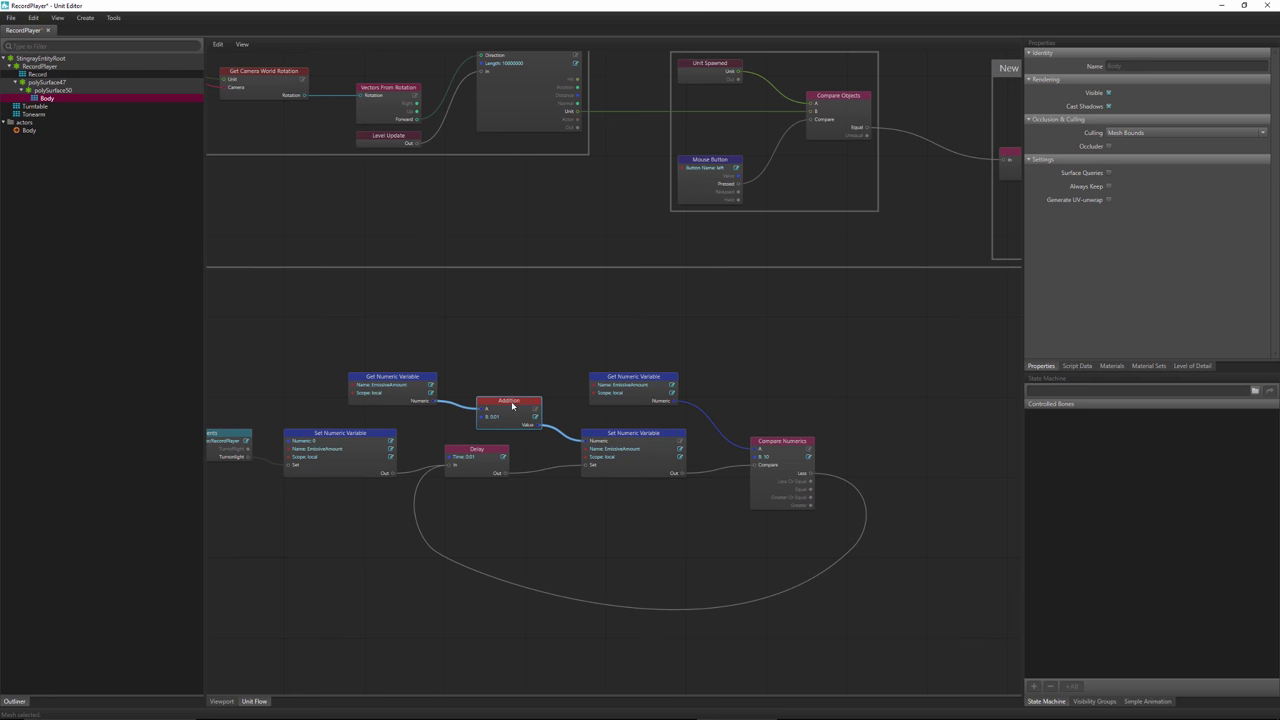
left_click(382, 394)
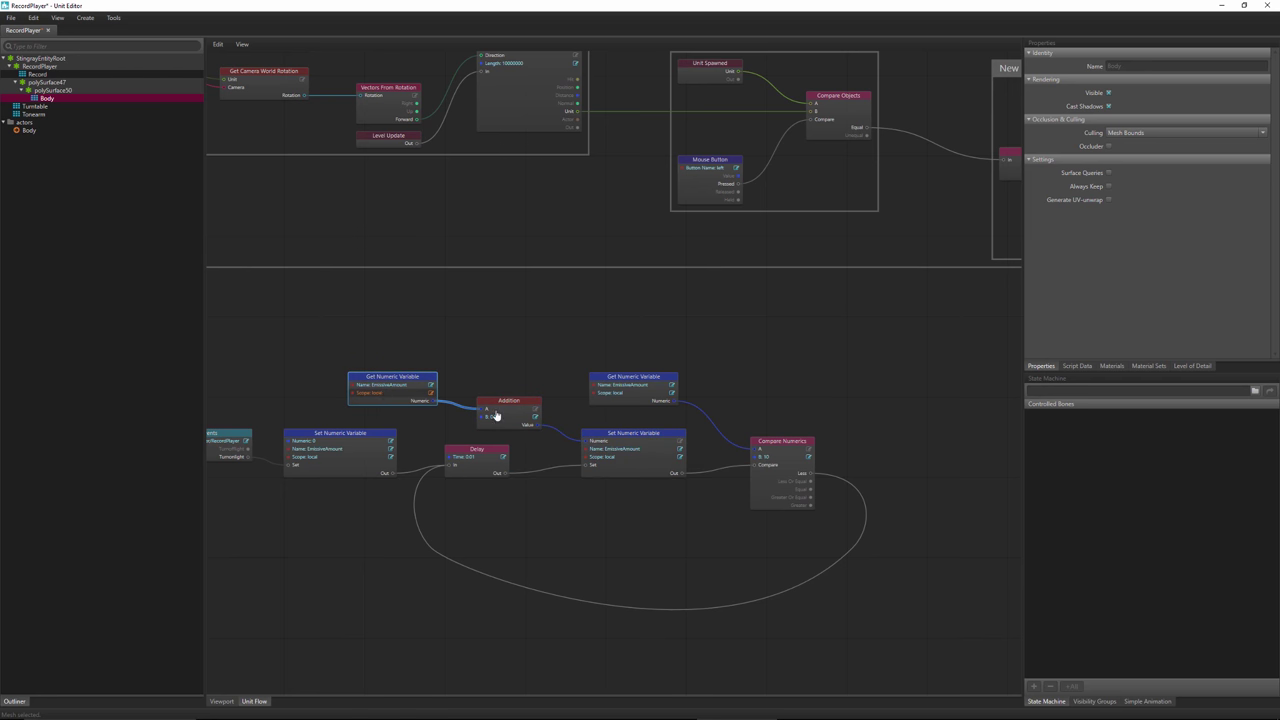
left_click_drag(409, 380, 405, 372)
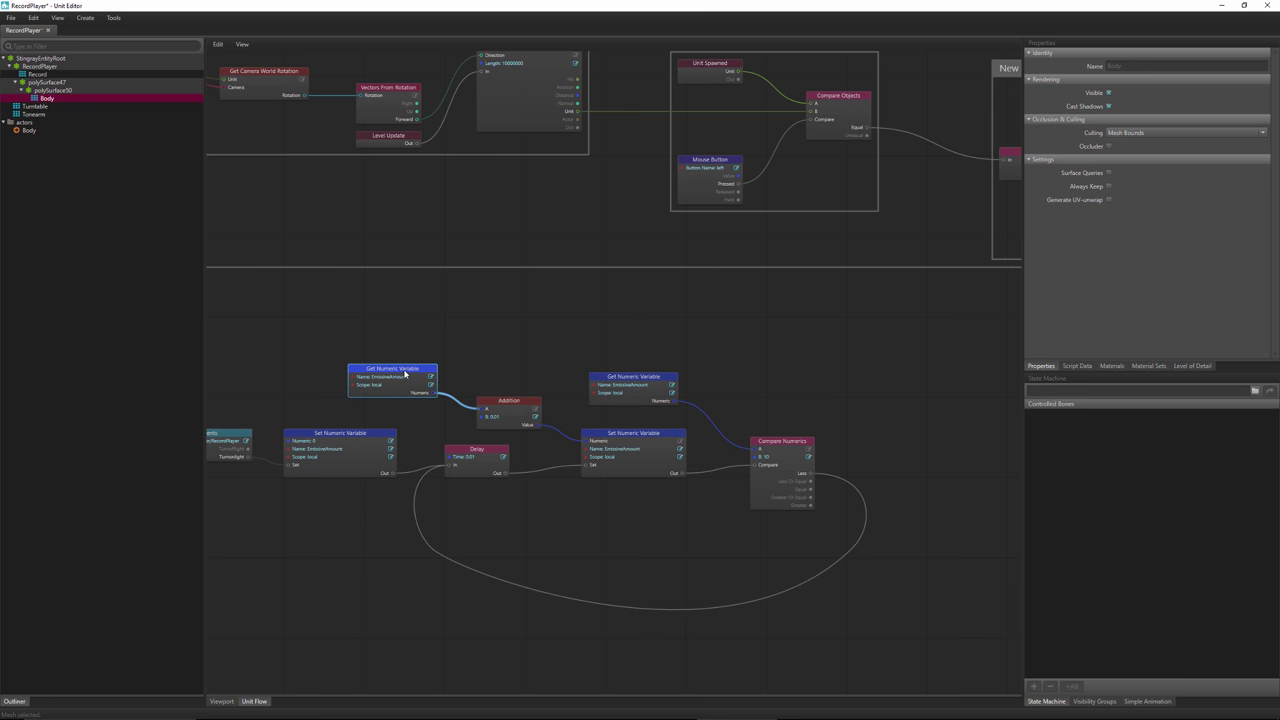
left_click_drag(505, 402, 497, 386)
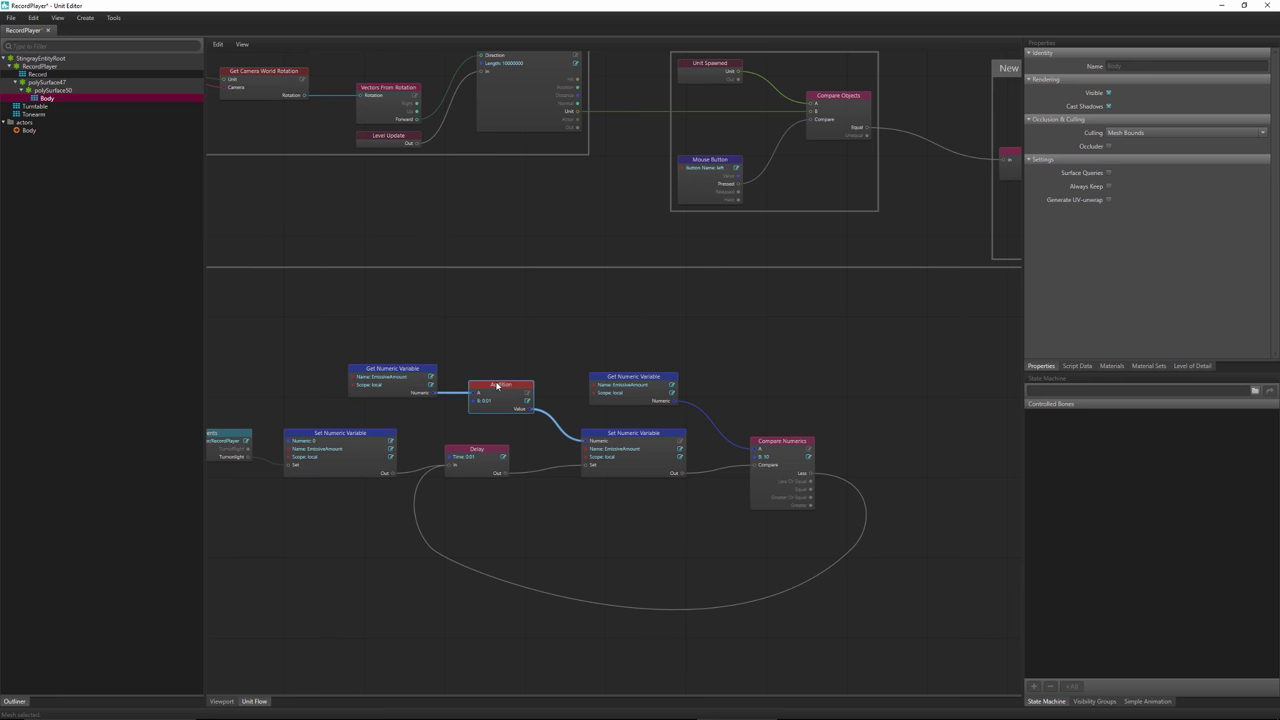
- Lower the Compare Numerics node so its Compare input lines up with the second Set Numeric Variable's Out
left_click(665, 447)
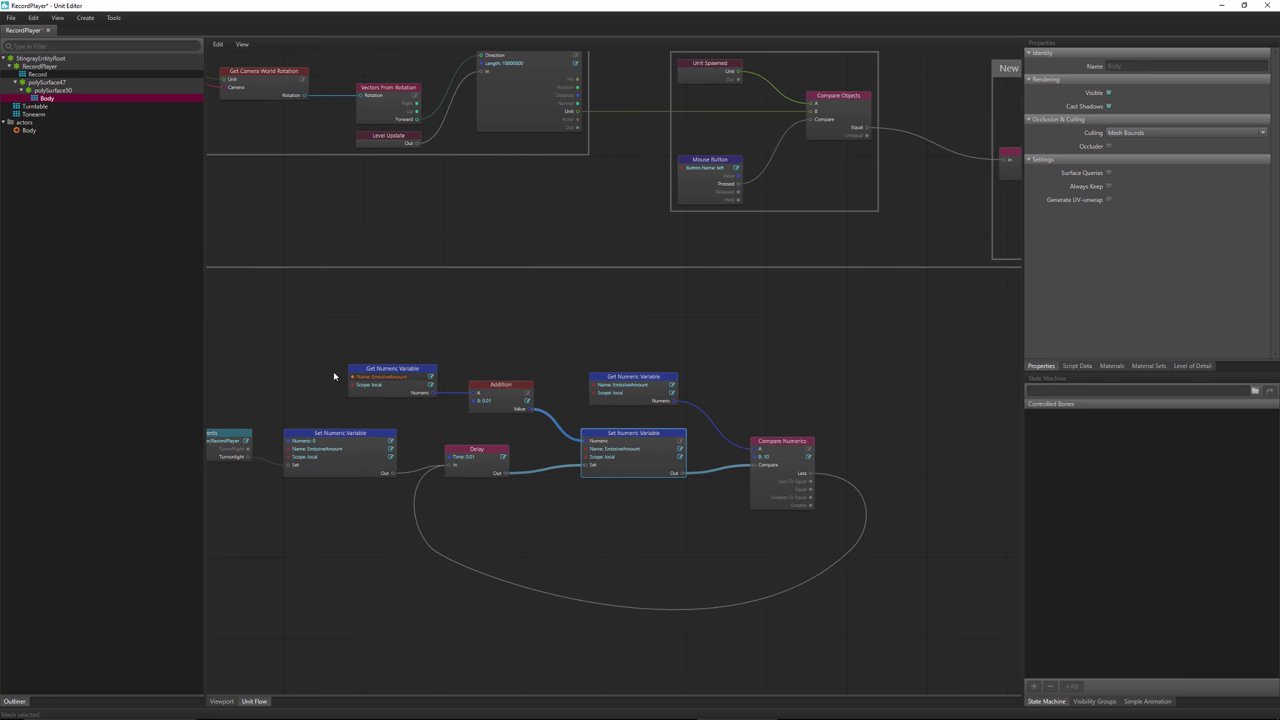
left_click(793, 446)
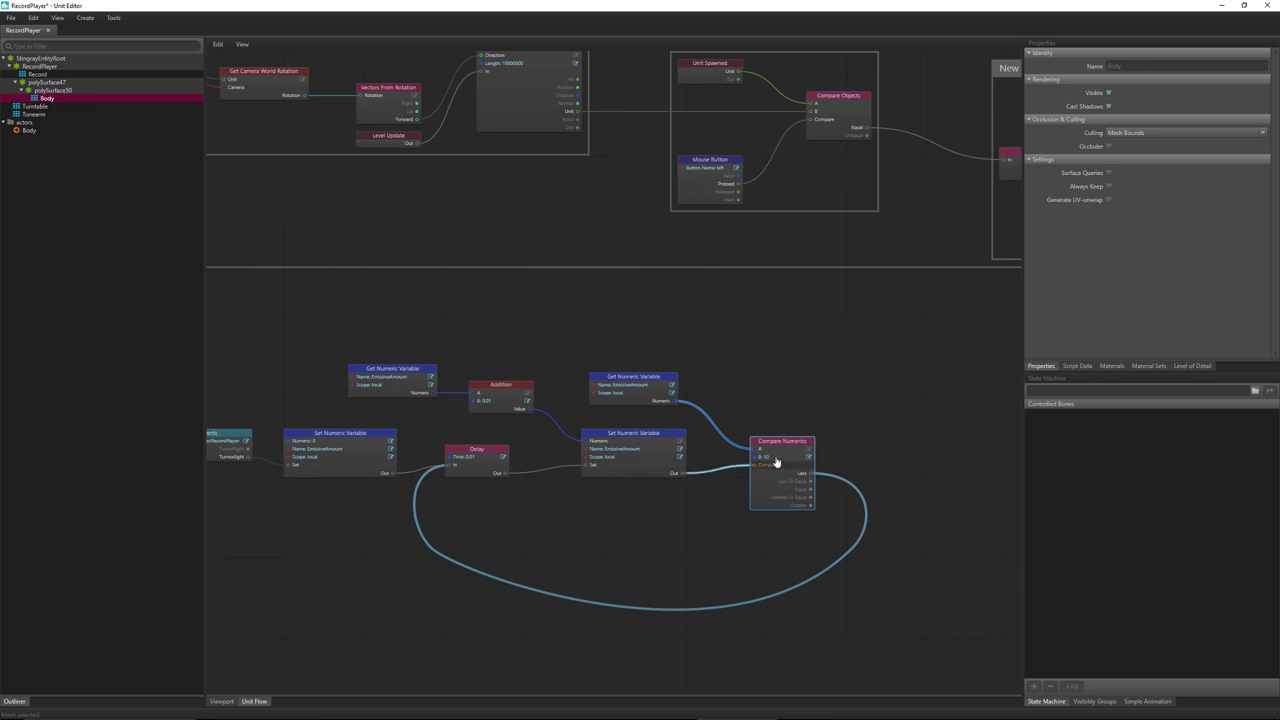
left_click_drag(777, 445, 777, 453)
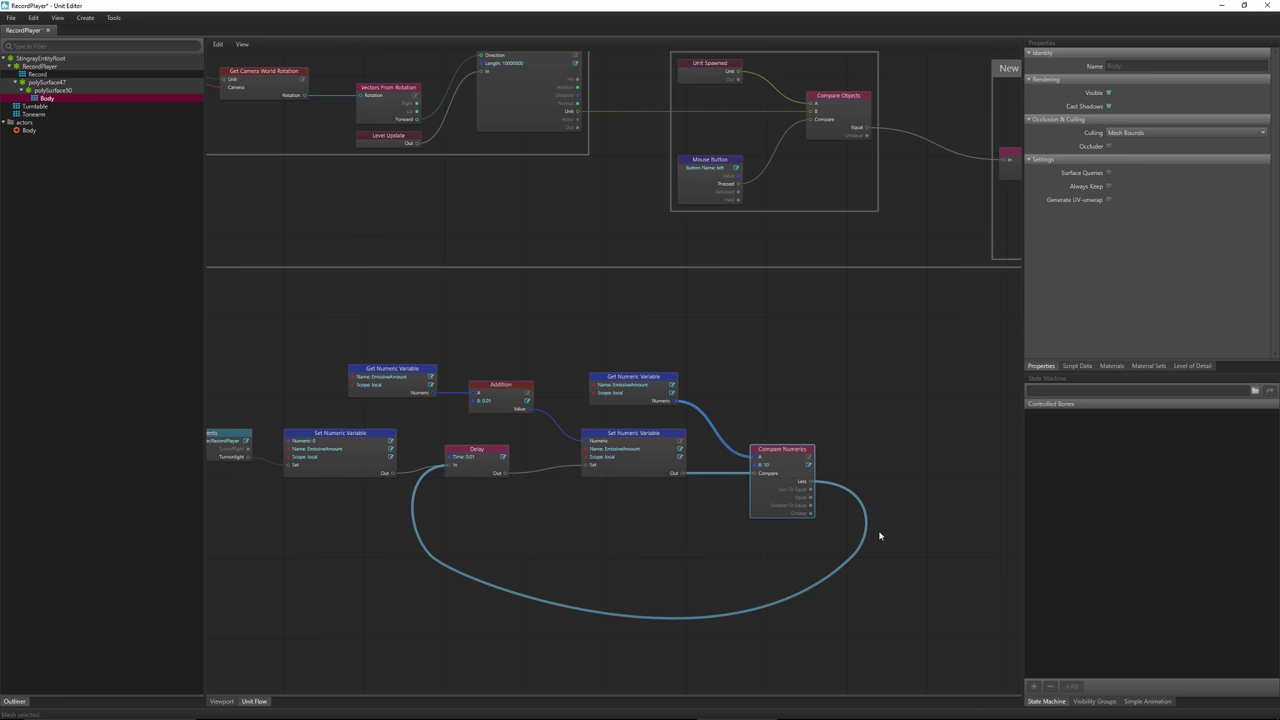
- Examine the nodes, values and connections inside the TurntableLight group's Set Emissive group
scroll(874, 515, "down", 3)
scroll(874, 515, "up", 2)
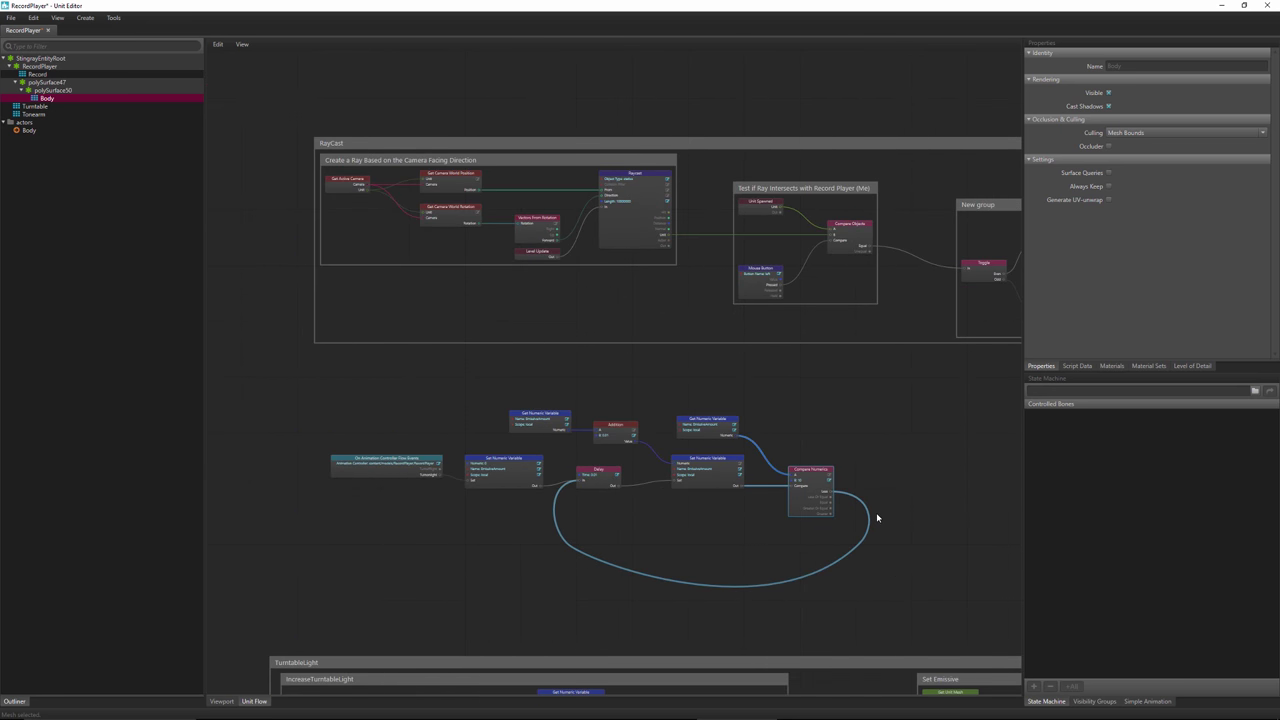
middle_click_drag(871, 517, 851, 446)
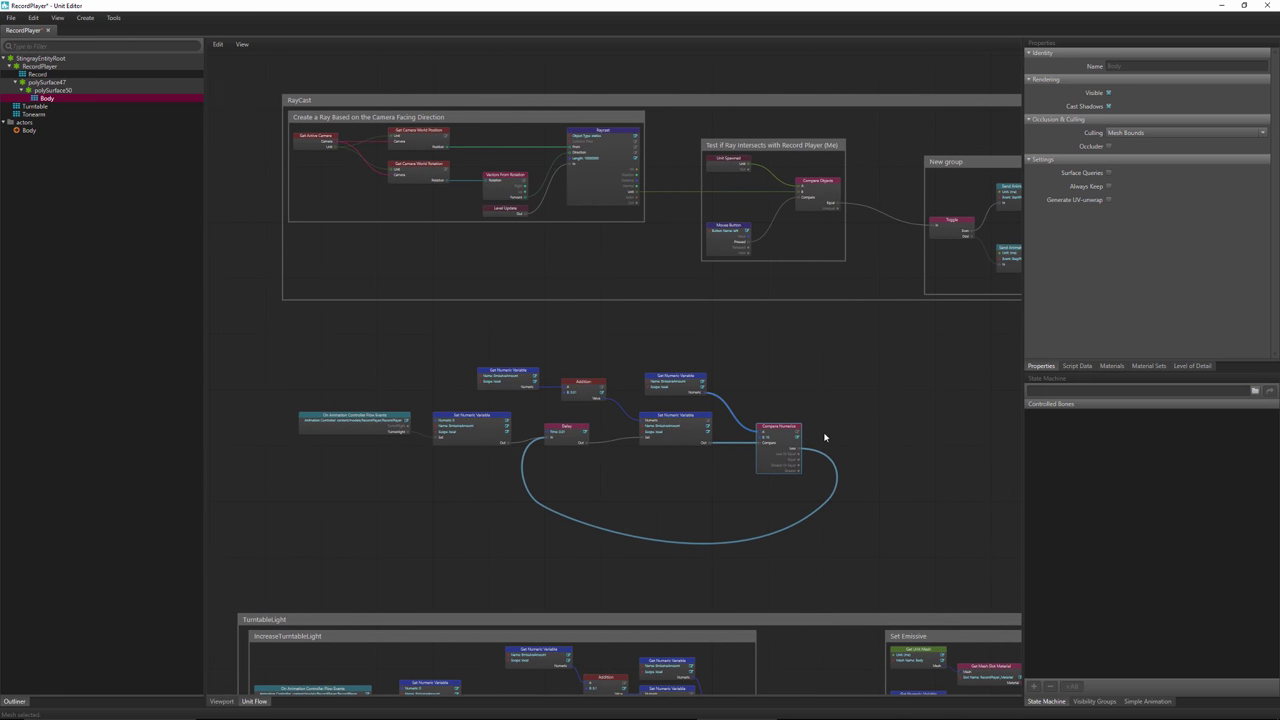
mouse_move(905, 497)
middle_mouse_down()
mouse_move(843, 457)
mouse_move(881, 495)
middle_mouse_up()
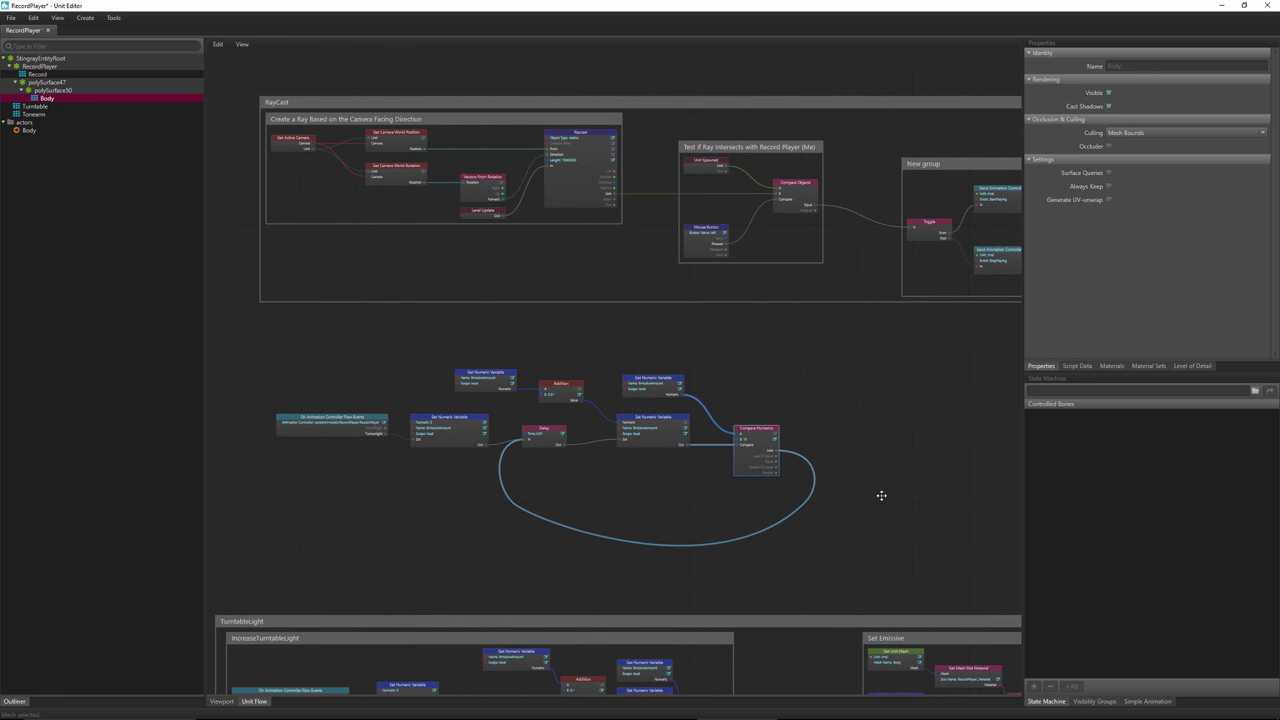
middle_click_drag(935, 568, 591, 334)
scroll(610, 400, "up", 5)
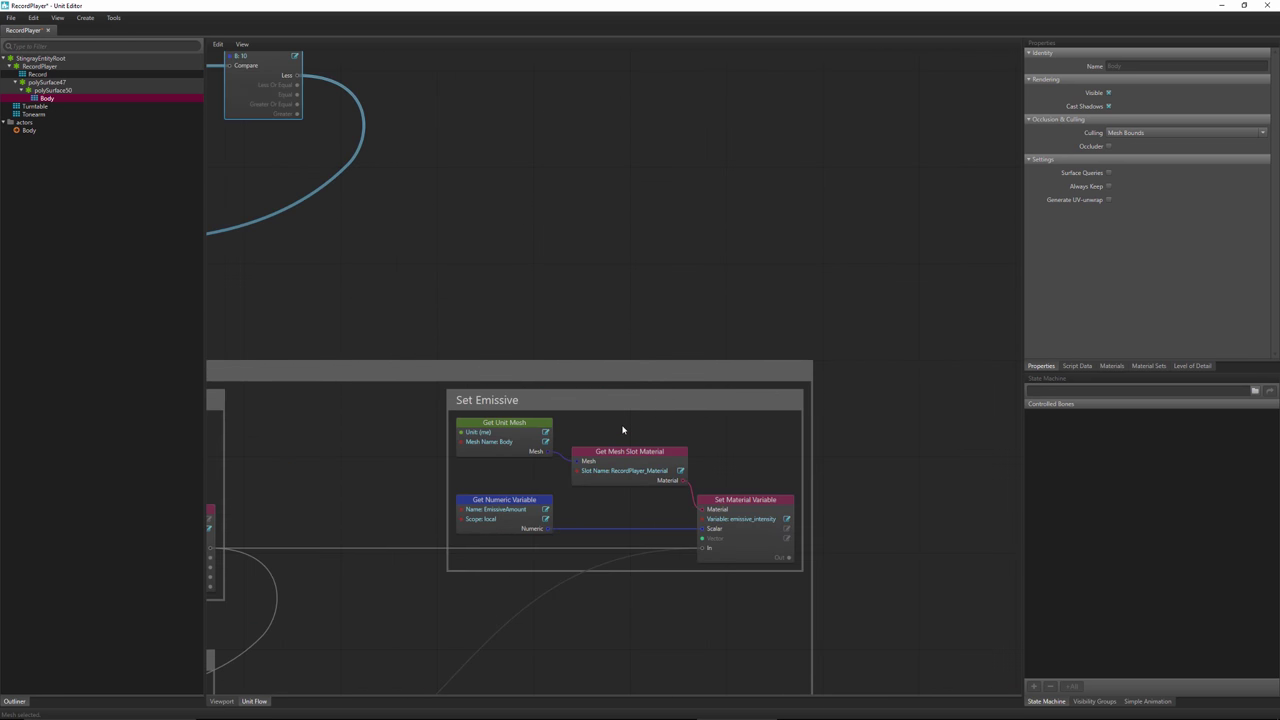
middle_click_drag(589, 553, 574, 491)
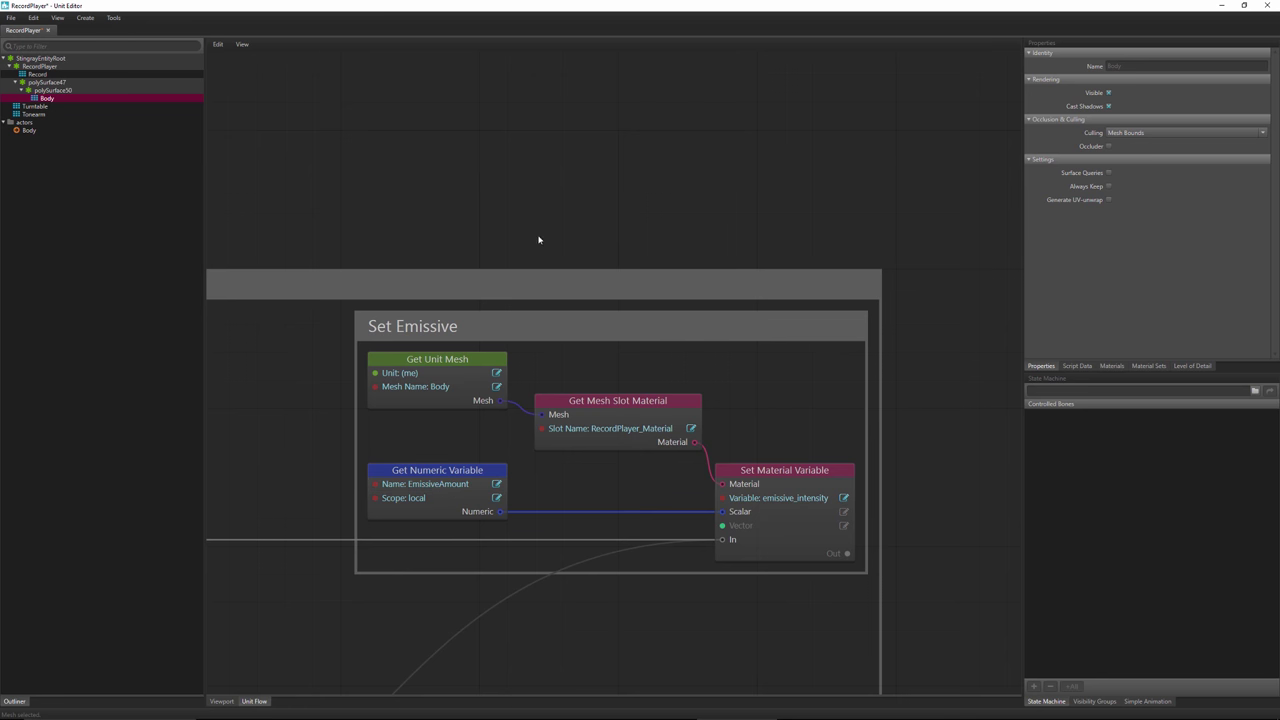
- Add a Set Material Variable node in the free space beyond the new chain's Compare Numerics node
middle_click_drag(471, 175, 651, 374)
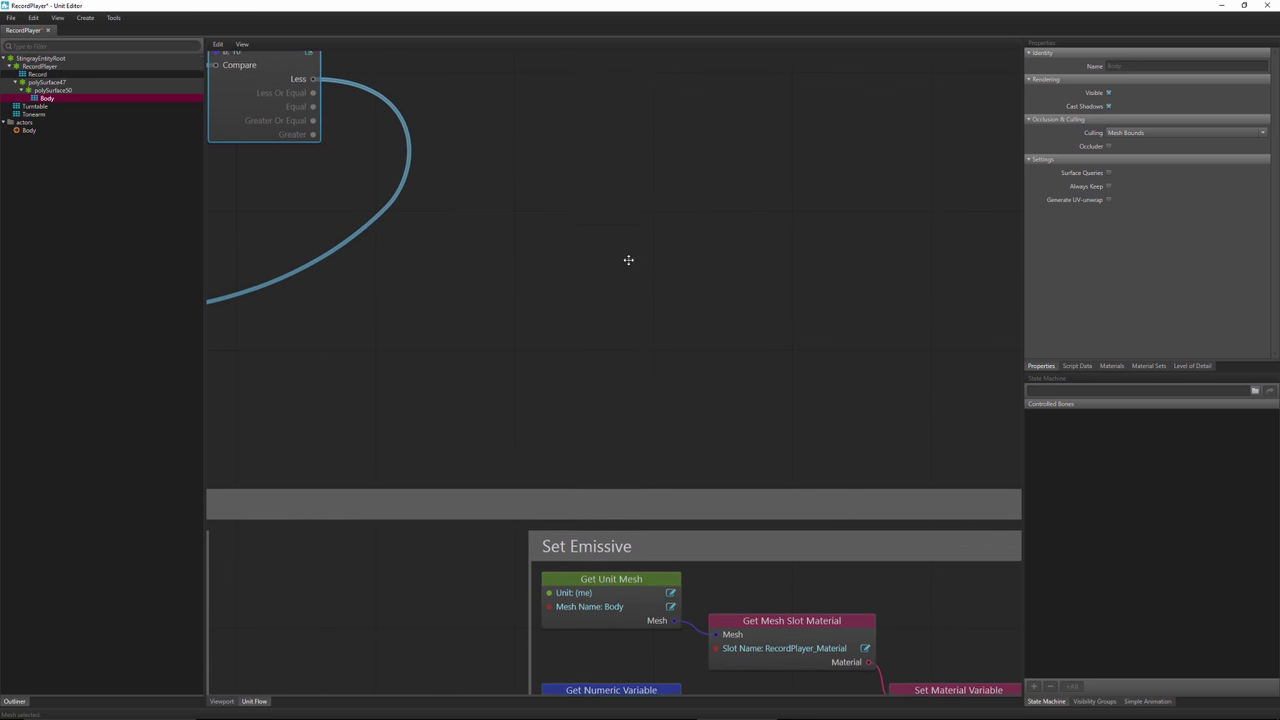
scroll(672, 318, "up", 3)
middle_click_drag(672, 318, 671, 446)
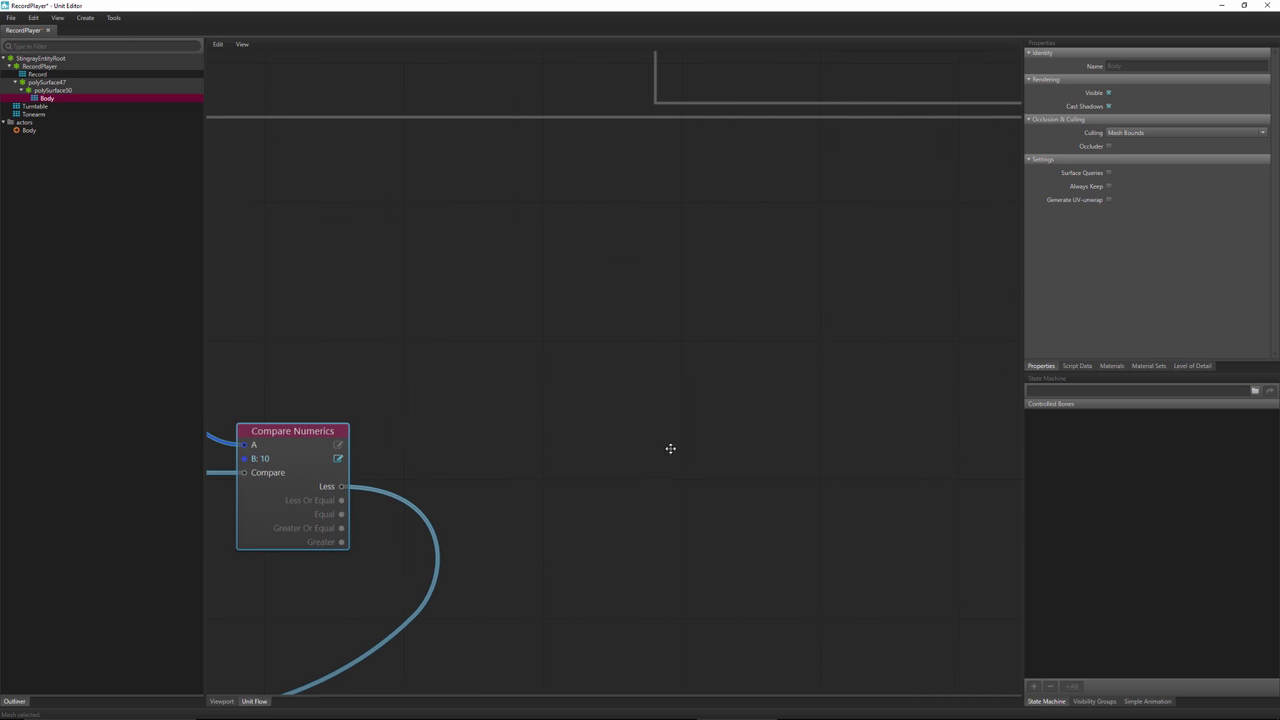
right_click(590, 344)
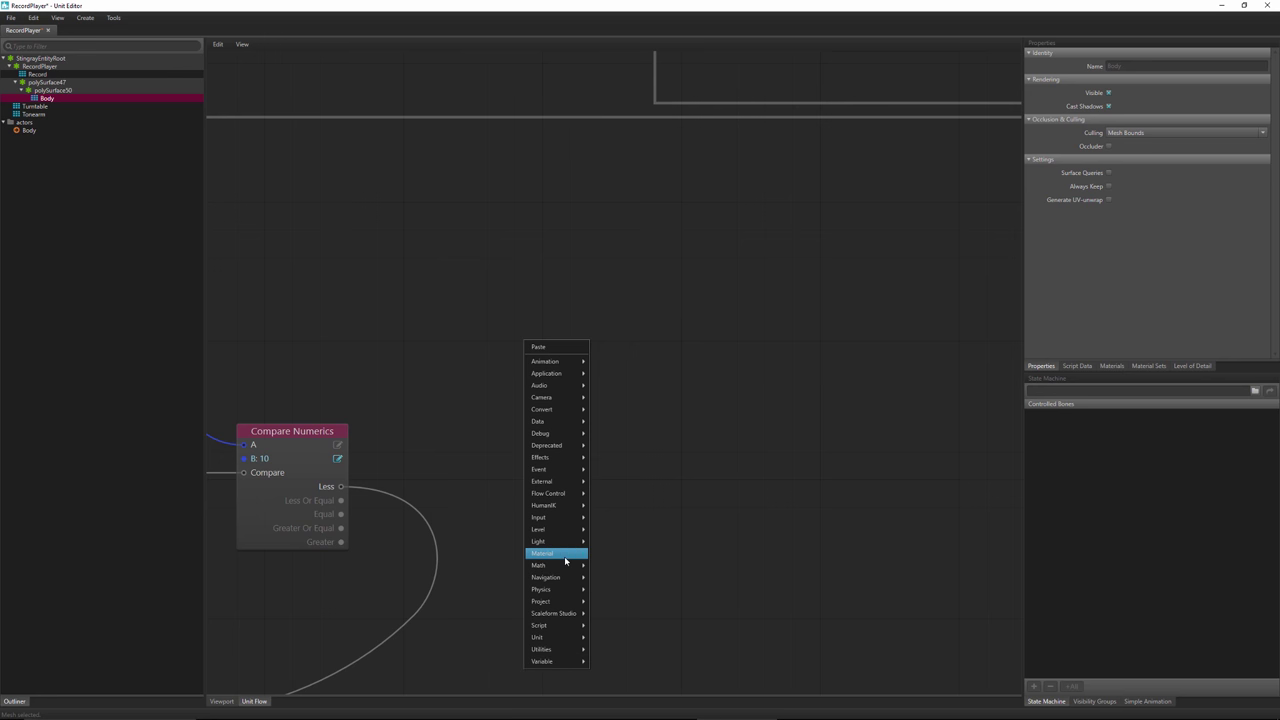
mouse_move(564, 556)
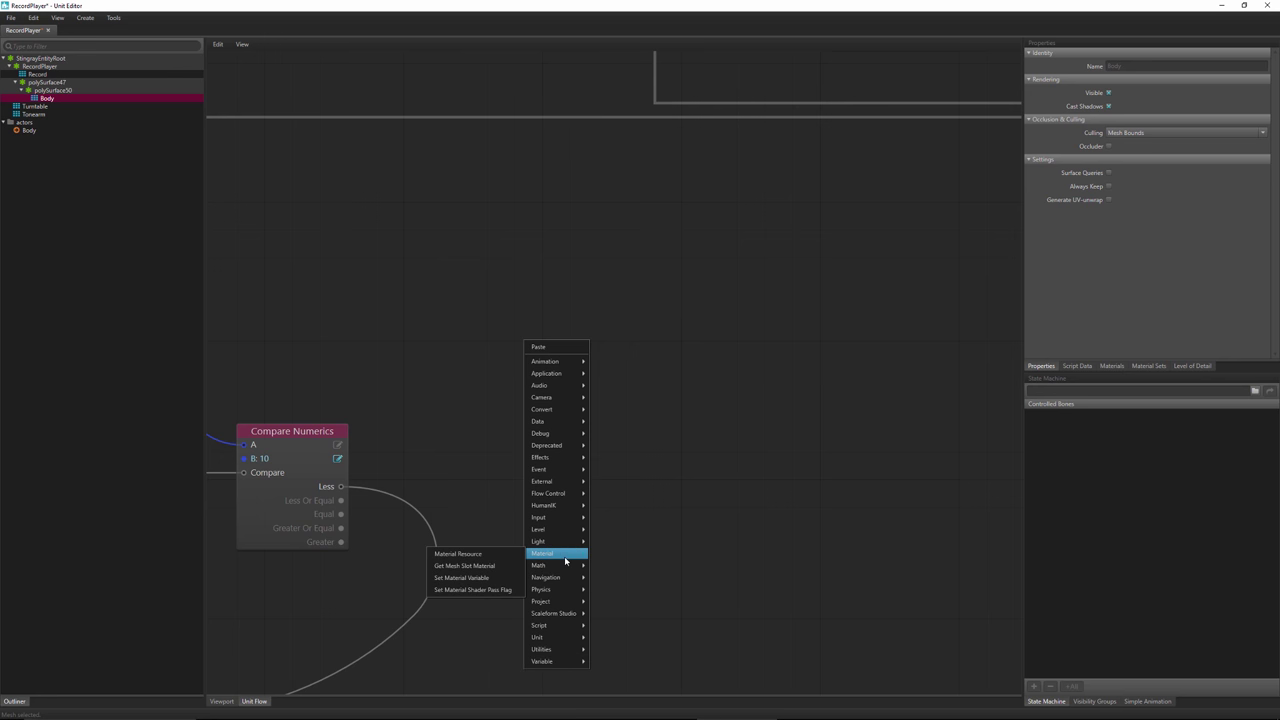
left_click(471, 579)
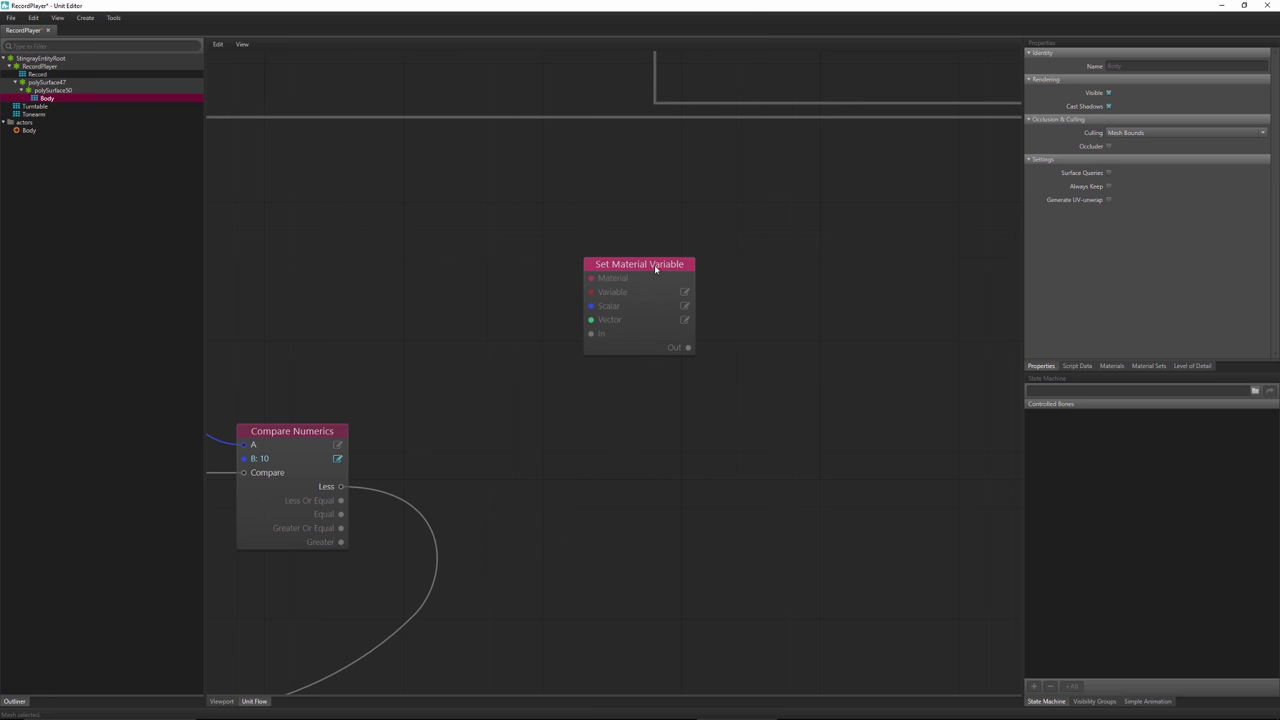
left_click_drag(654, 266, 738, 390)
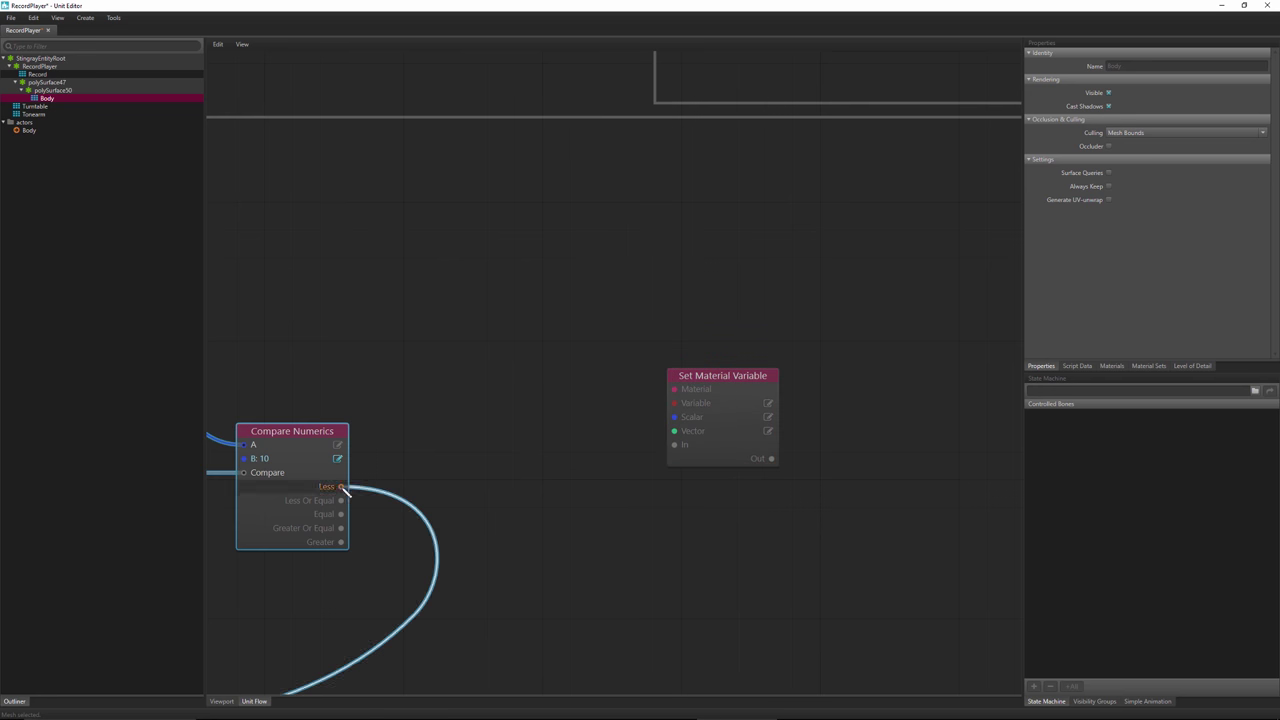
- Connect the Compare Numerics' Less output to the Set Material Variable's In and align the two nodes
left_click_drag(341, 486, 674, 444)
left_click_drag(736, 389, 790, 430)
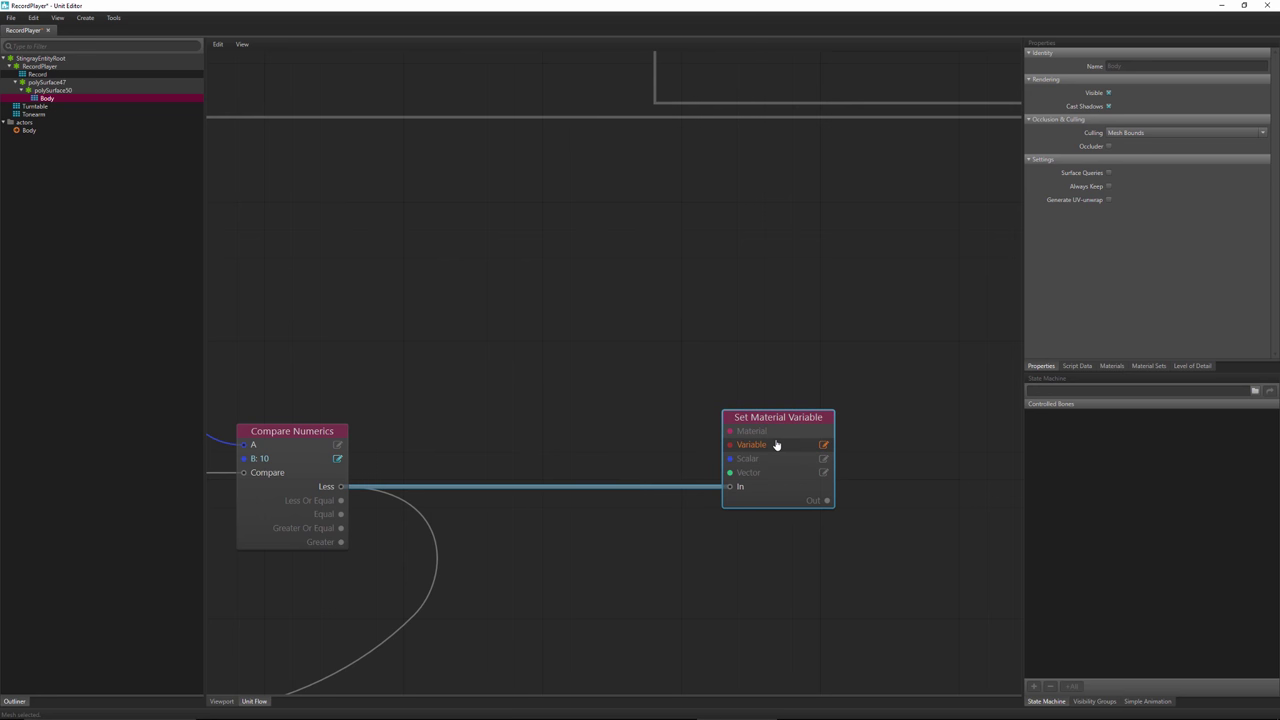
mouse_move(769, 415)
left_mouse_down()
mouse_move(783, 416)
mouse_move(773, 419)
left_mouse_up()
- Add a Get Mesh Slot Material node between Compare Numerics and Set Material Variable and connect its Material output to Set Material Variable's Material
right_click(440, 237)
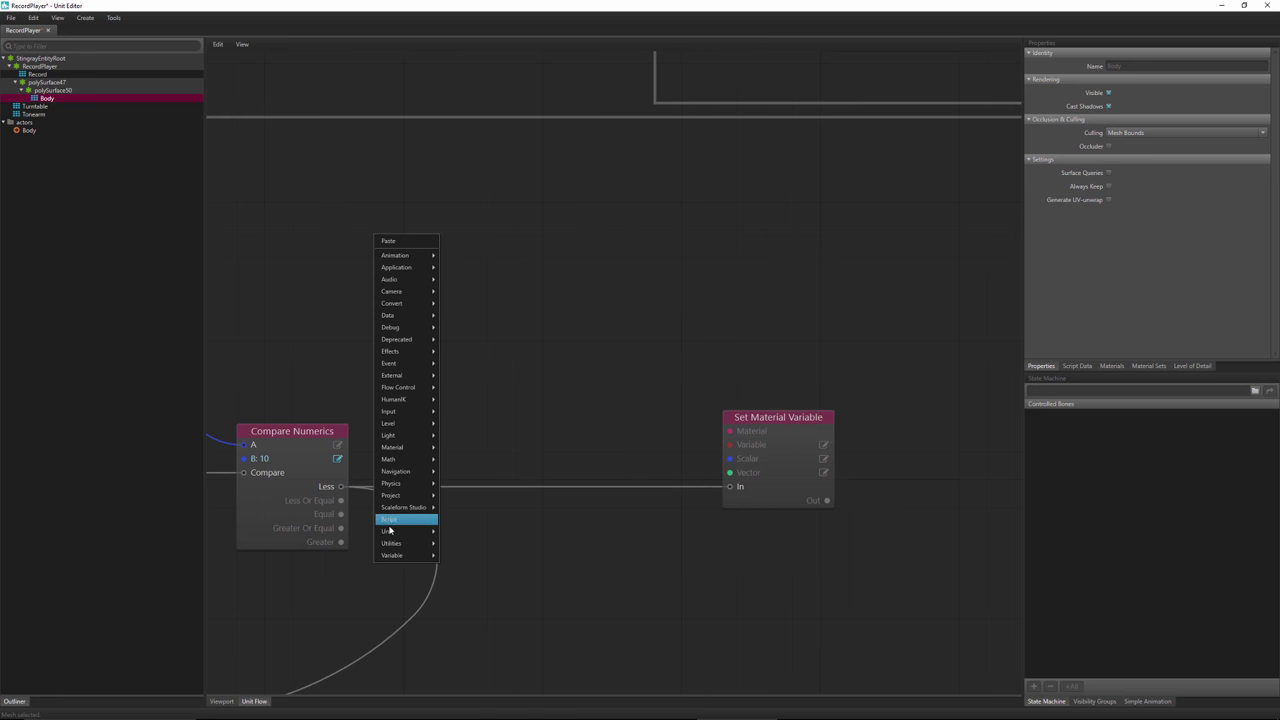
mouse_move(409, 455)
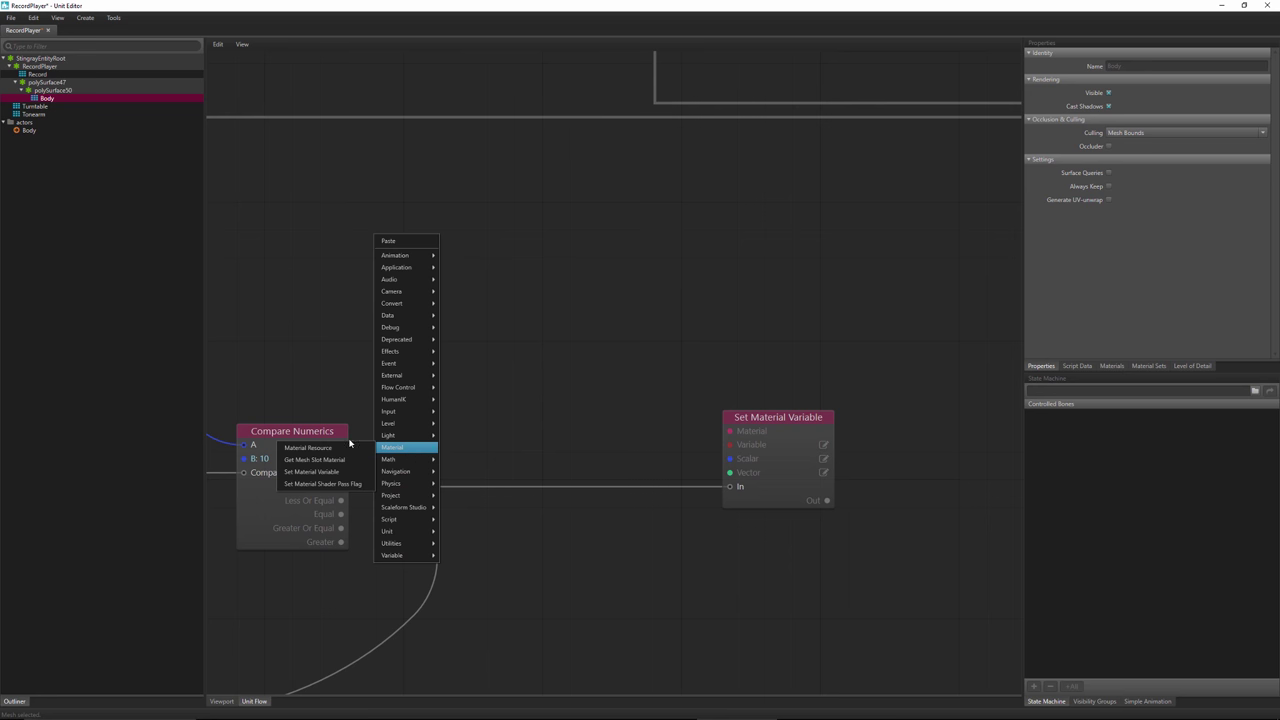
left_click(322, 459)
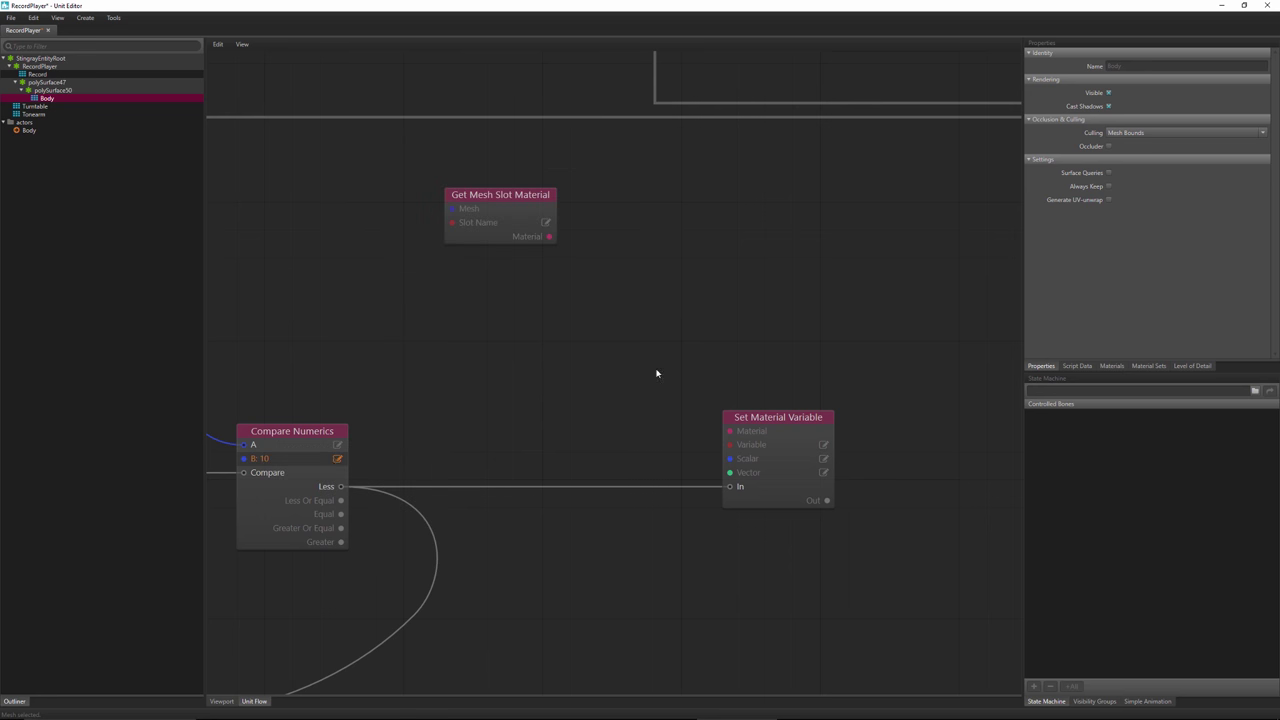
left_click_drag(533, 200, 617, 367)
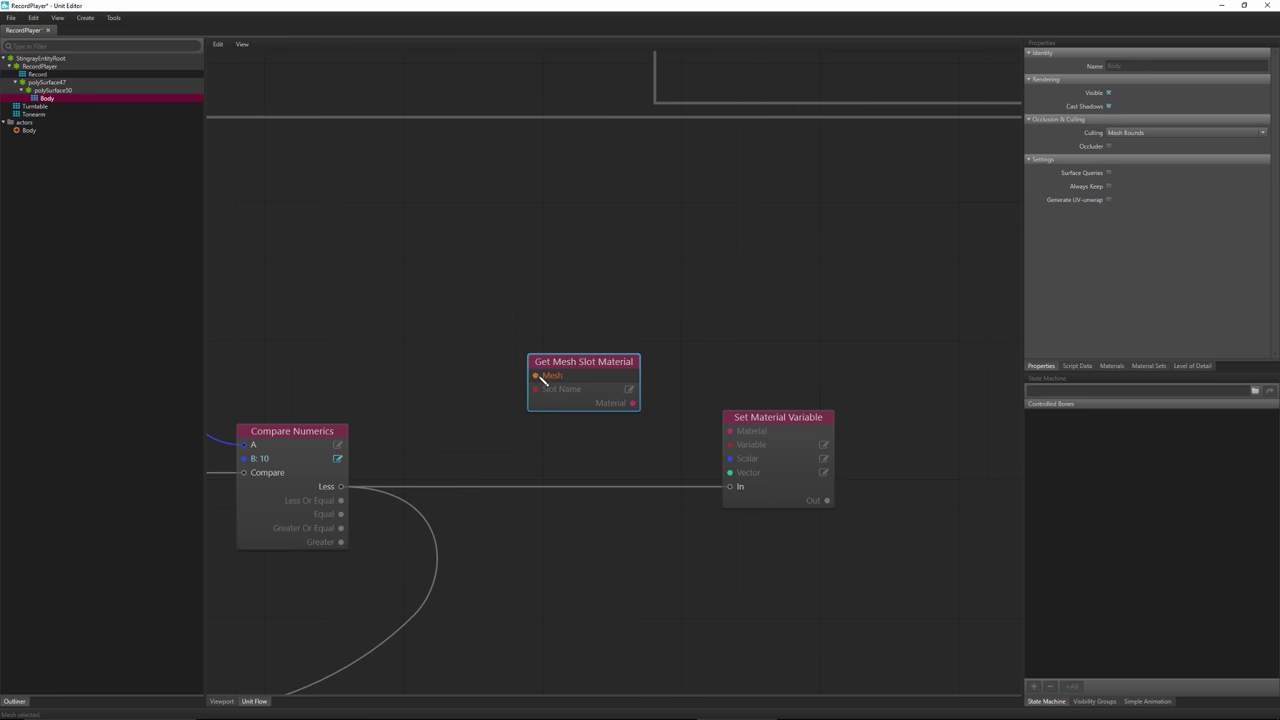
left_click_drag(634, 402, 731, 431)
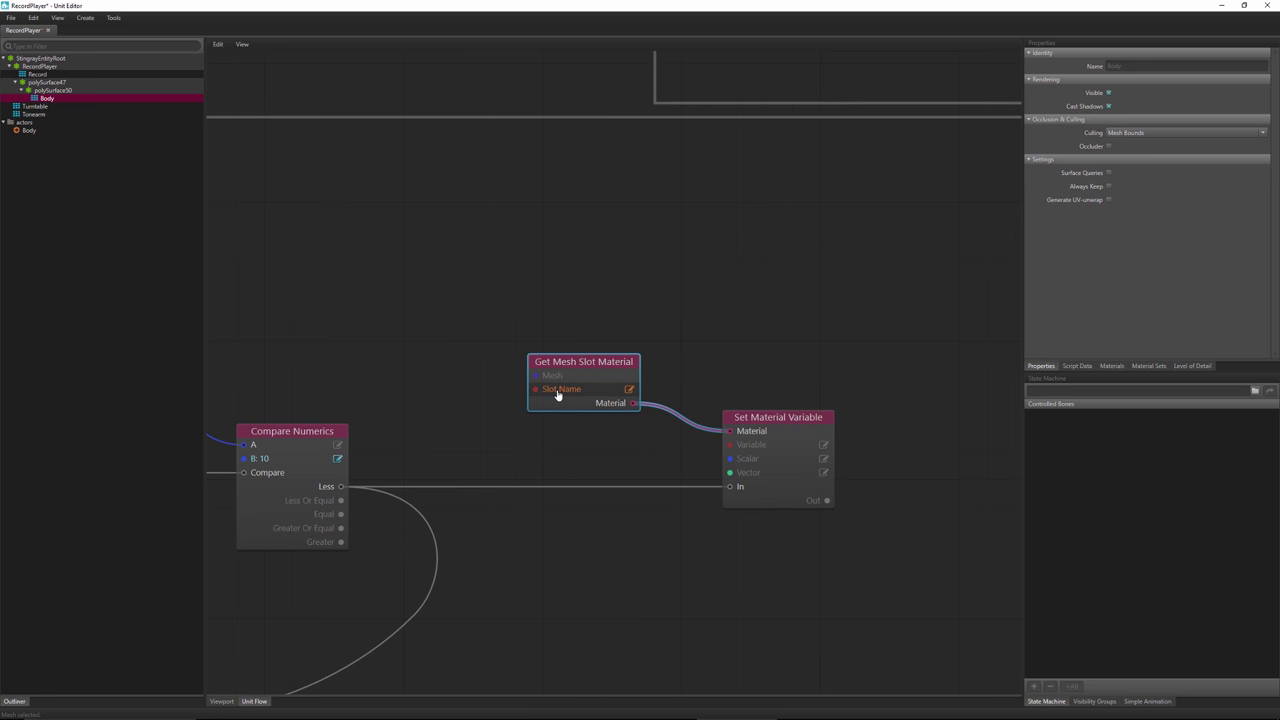
- Set the Get Mesh Slot Material node's Slot Name to RecordPlayer_Material and widen the node to fit the full name
left_click(323, 240)
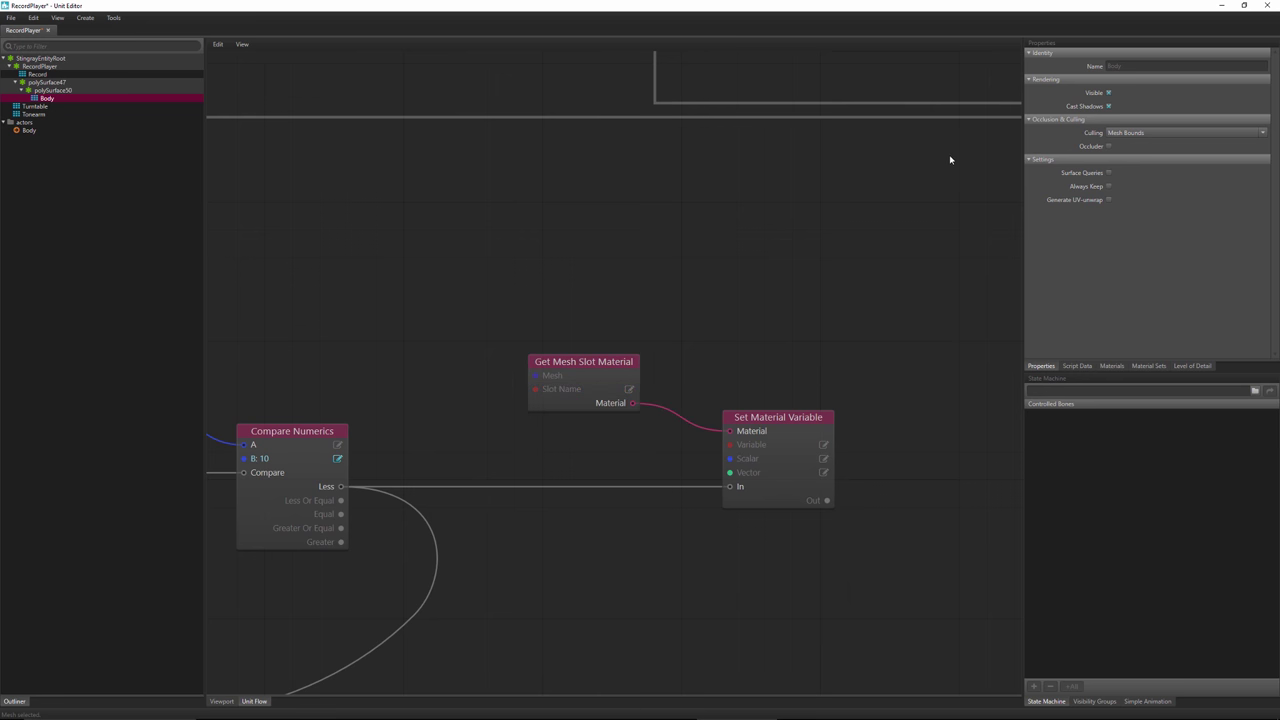
left_click(1111, 366)
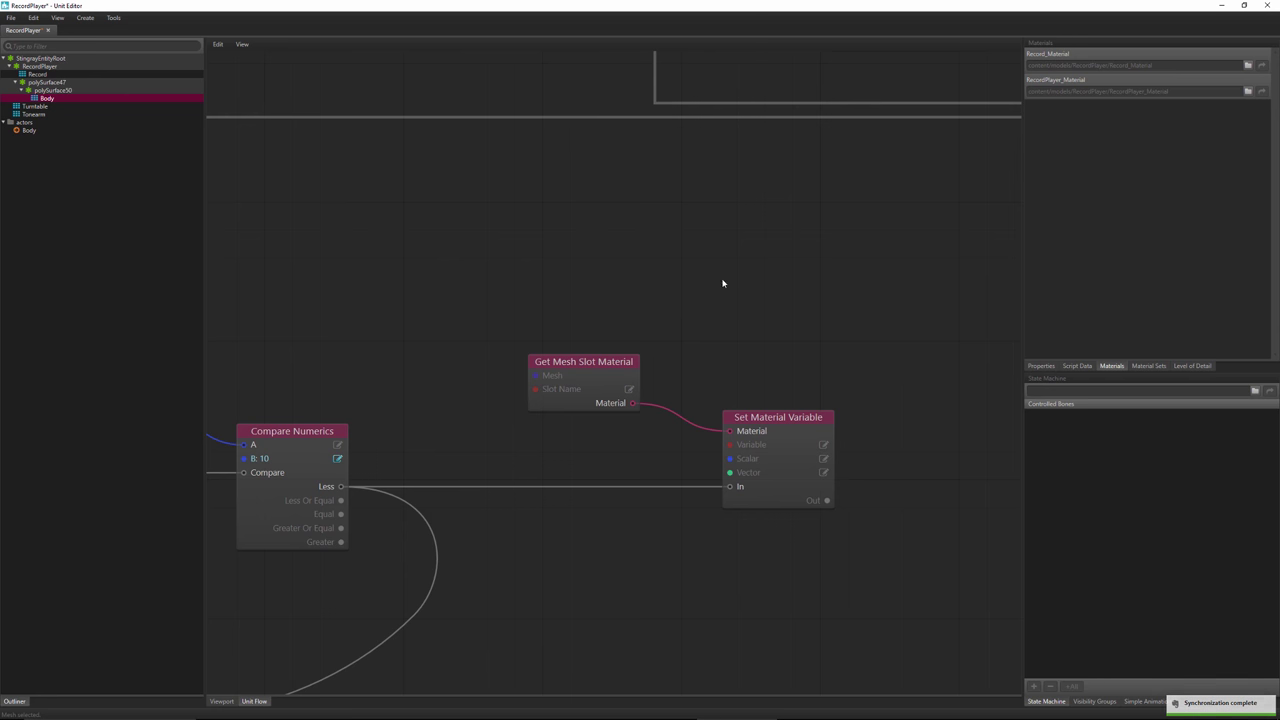
left_click(630, 390)
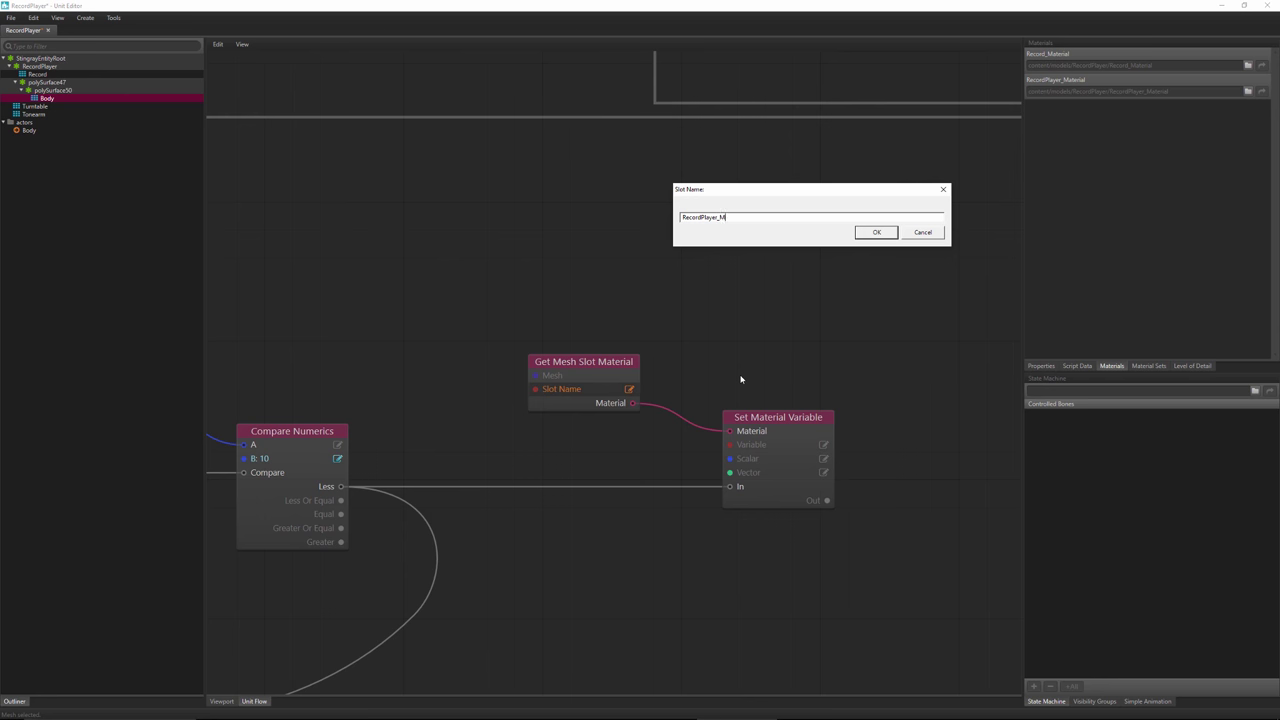
type("RecordPlayer_Material")
key("Return")
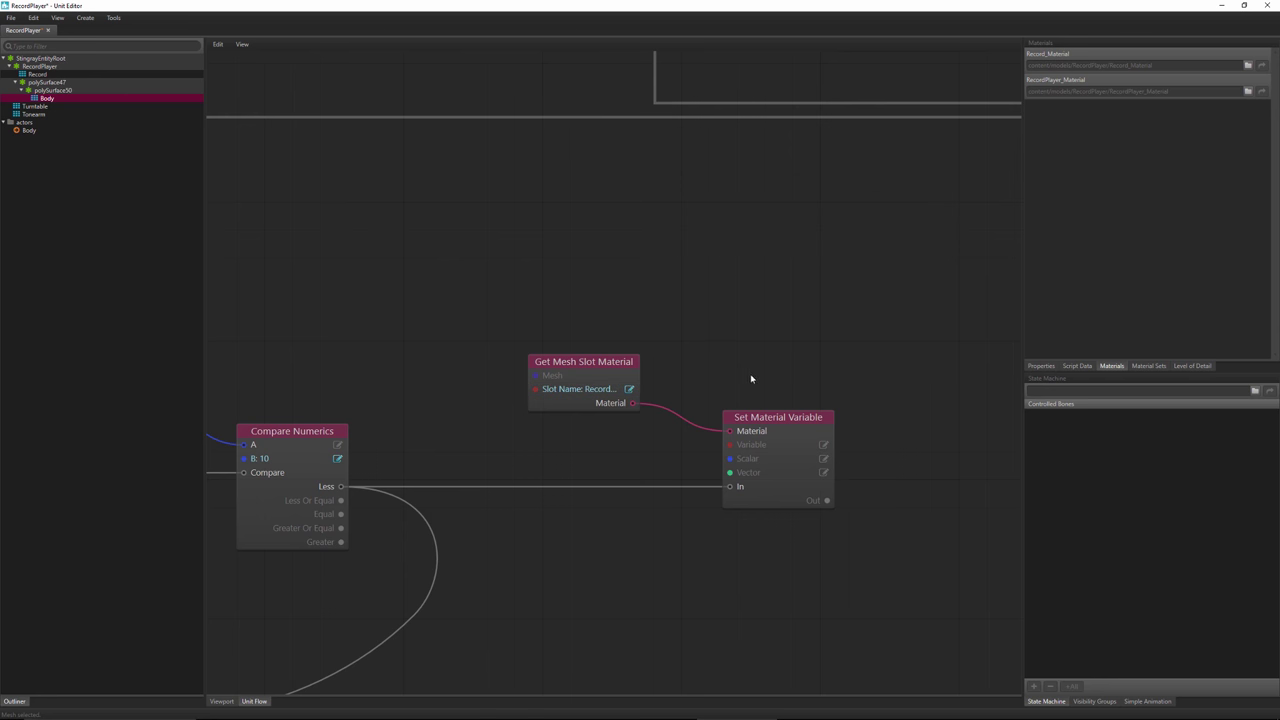
left_click(641, 362)
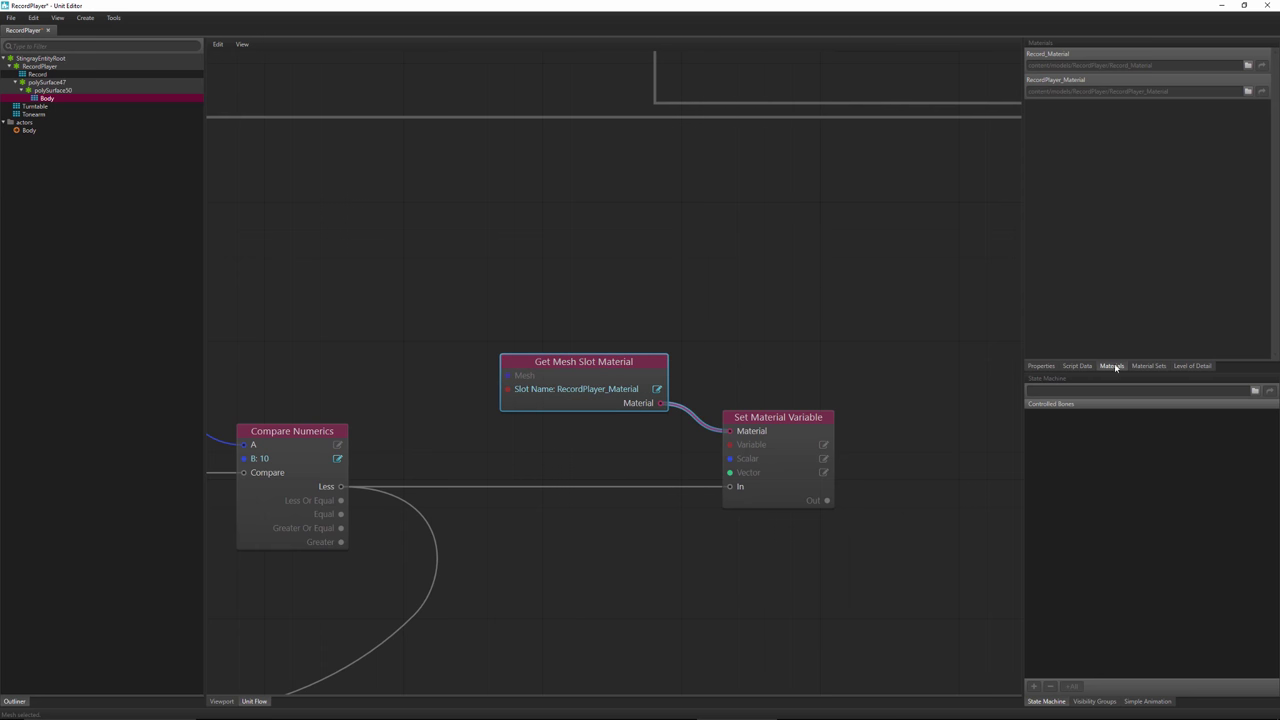
- Check the record player body's material slots and the path assigned to RecordPlayer_Material alongside the model and its assets
double_click(926, 15)
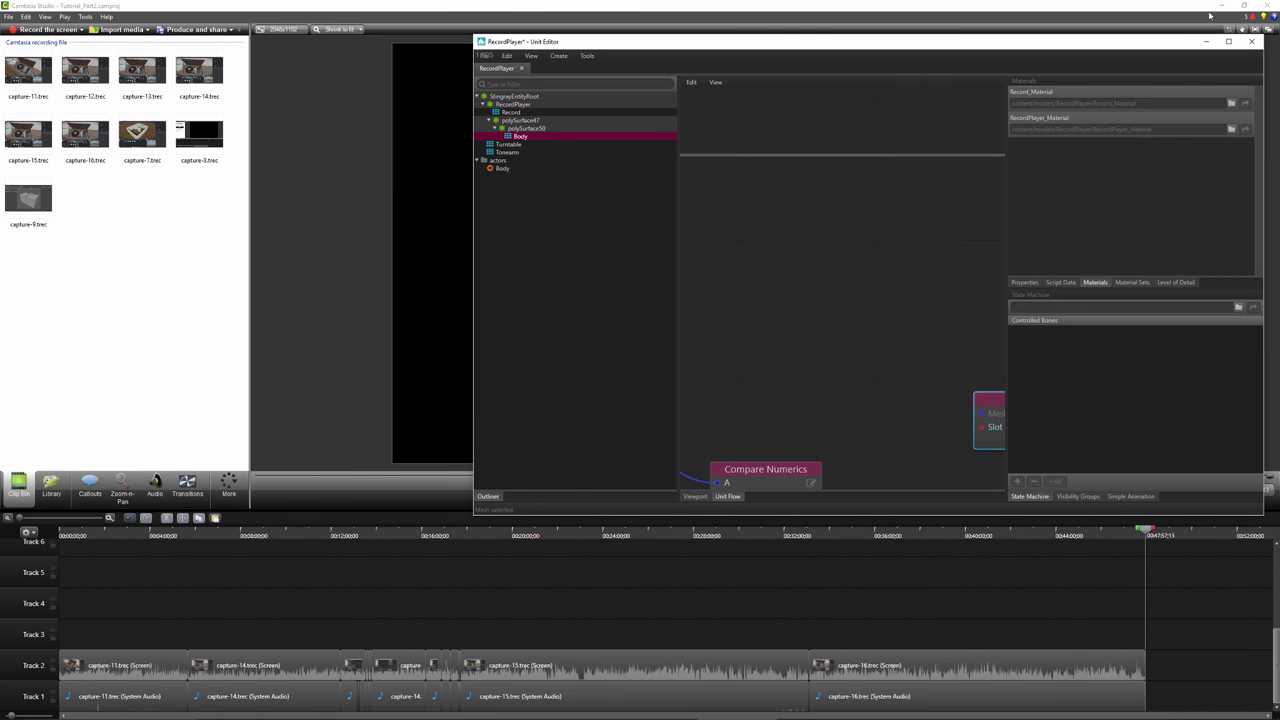
left_click(1221, 5)
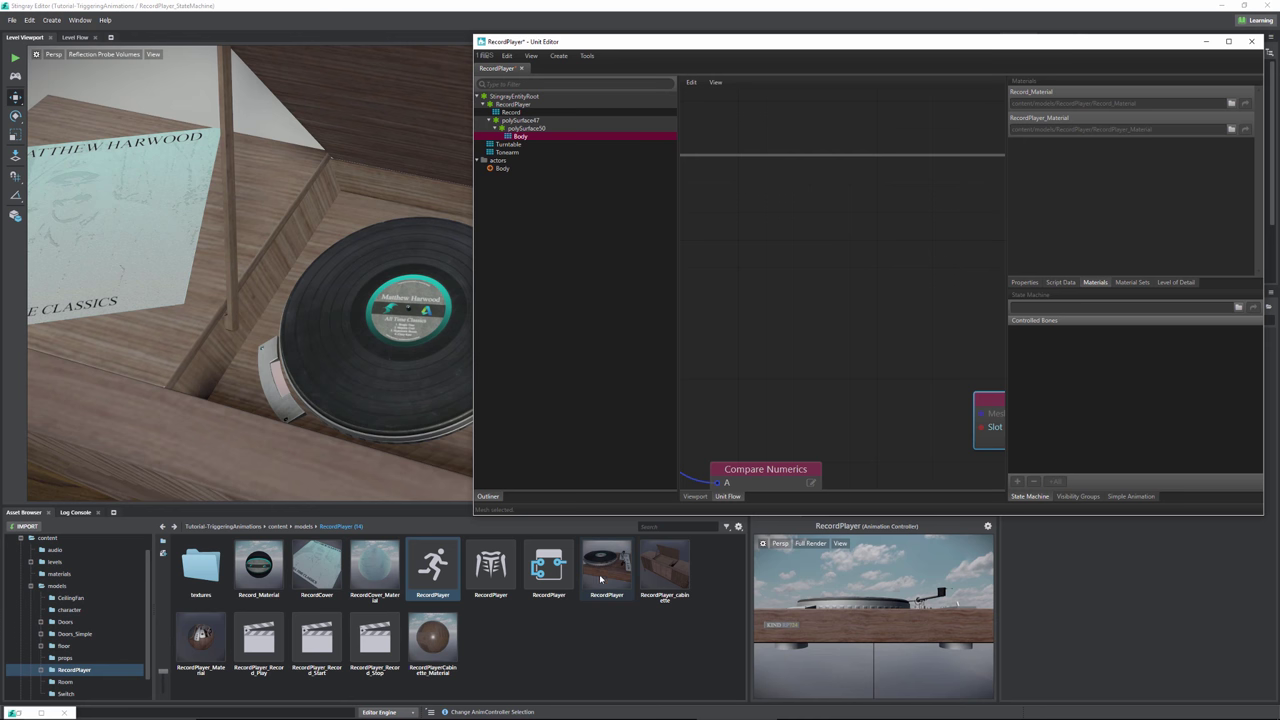
middle_click_drag(886, 355, 838, 327)
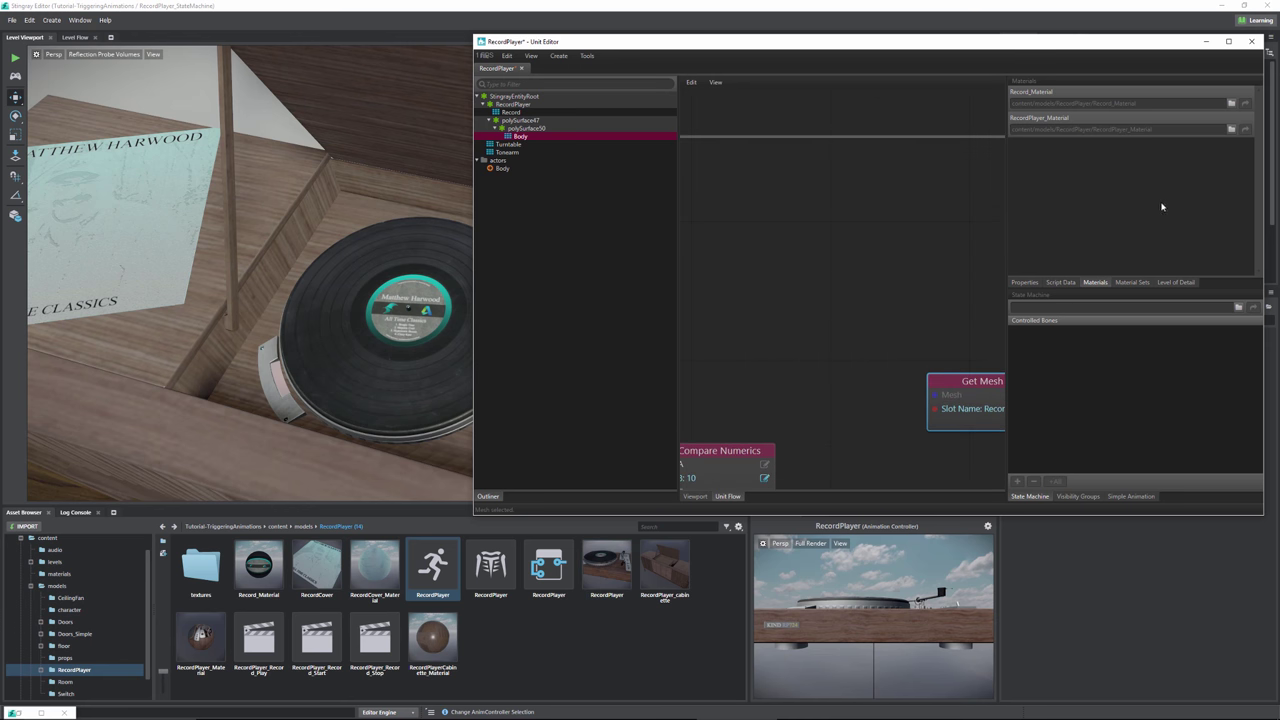
left_click_drag(1112, 44, 839, 44)
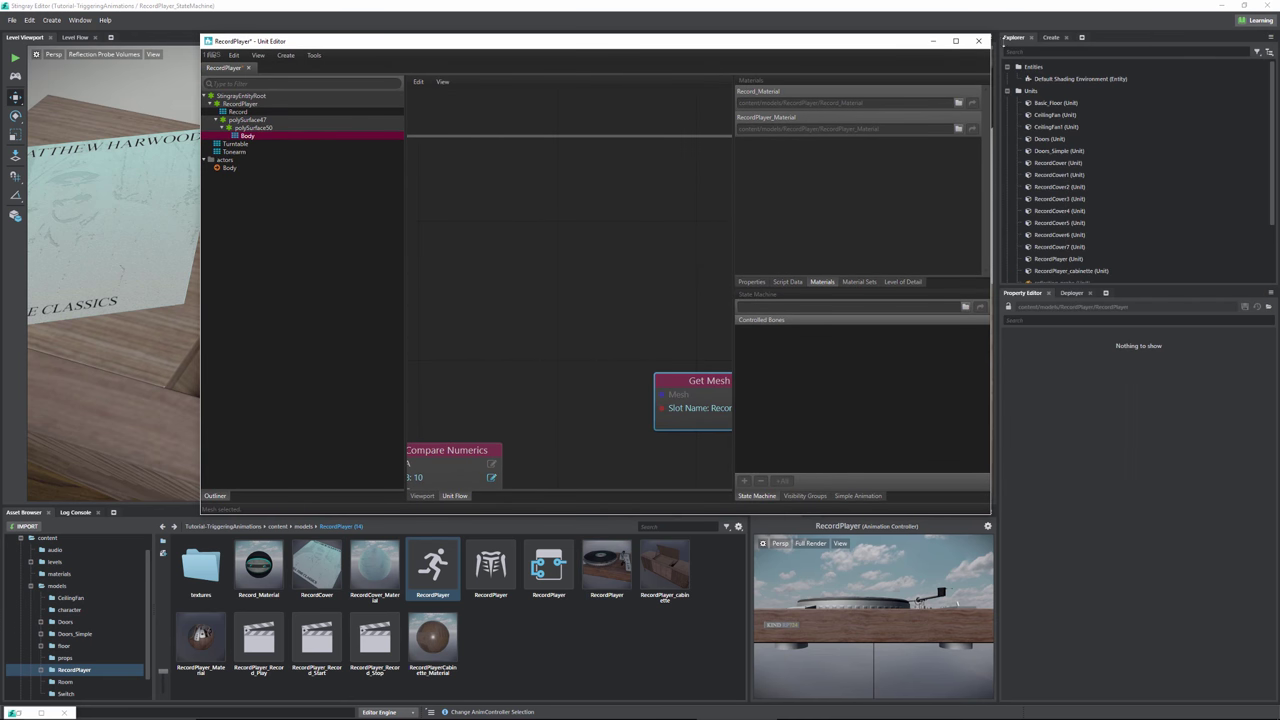
left_click(955, 40)
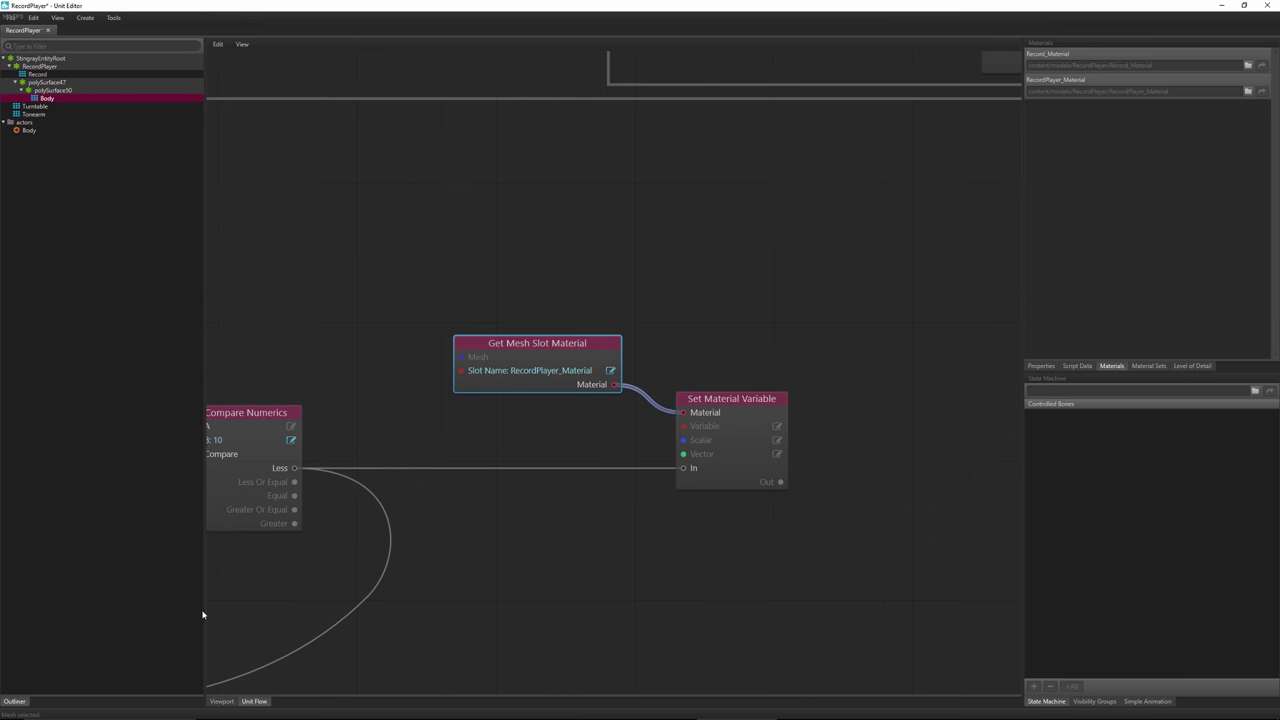
left_click(221, 701)
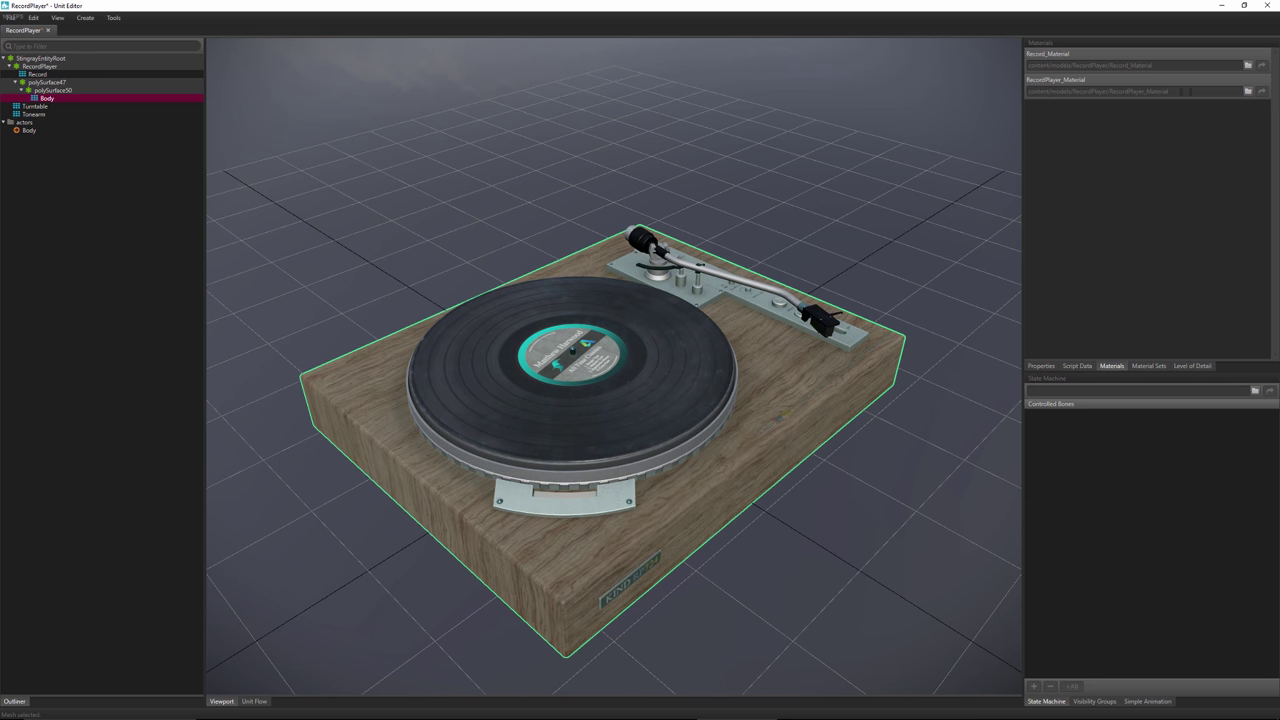
left_click_drag(1185, 91, 1005, 93)
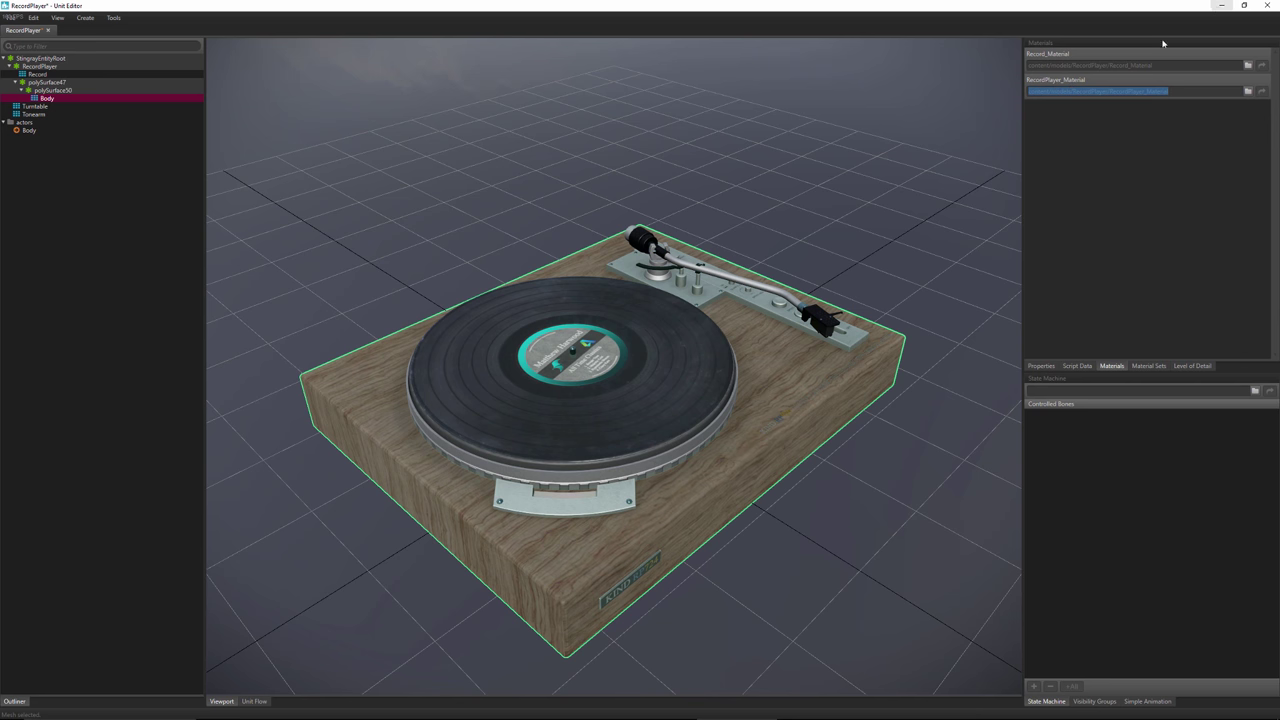
left_click(254, 701)
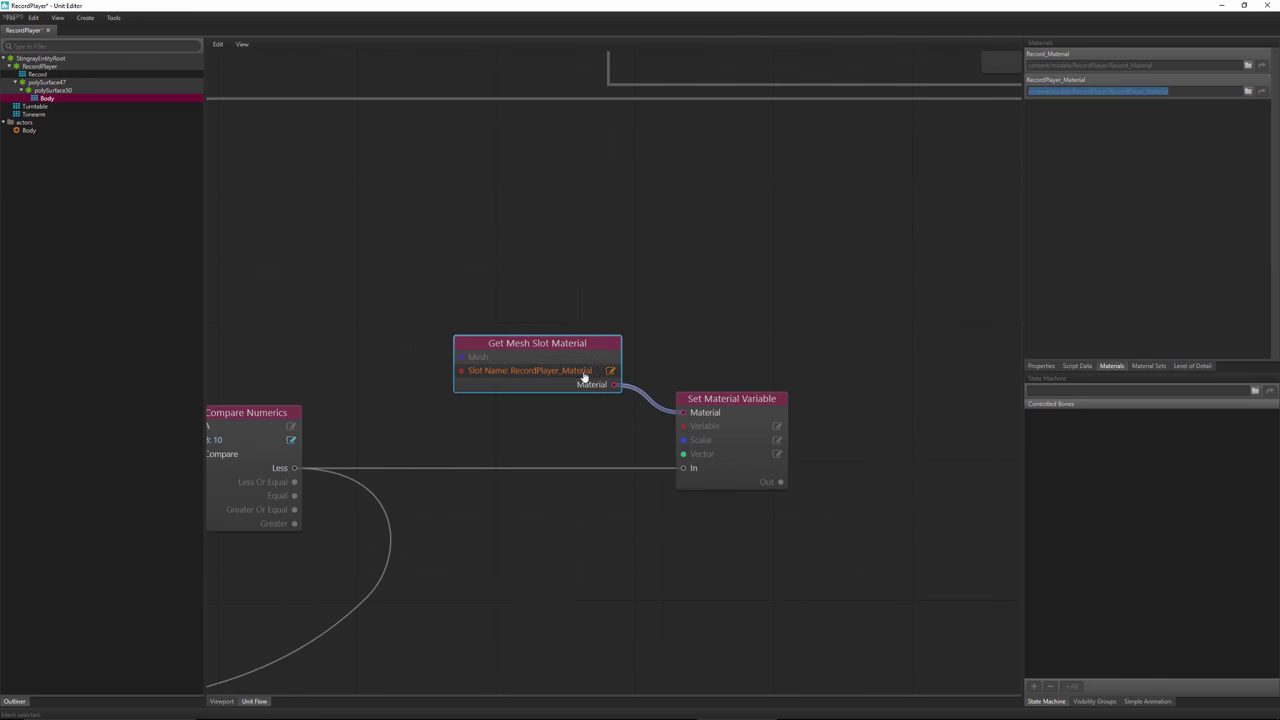
- Add a Get Unit Mesh node before Get Mesh Slot Material and connect its Mesh output to that node's Mesh input
middle_click_drag(406, 249, 591, 274)
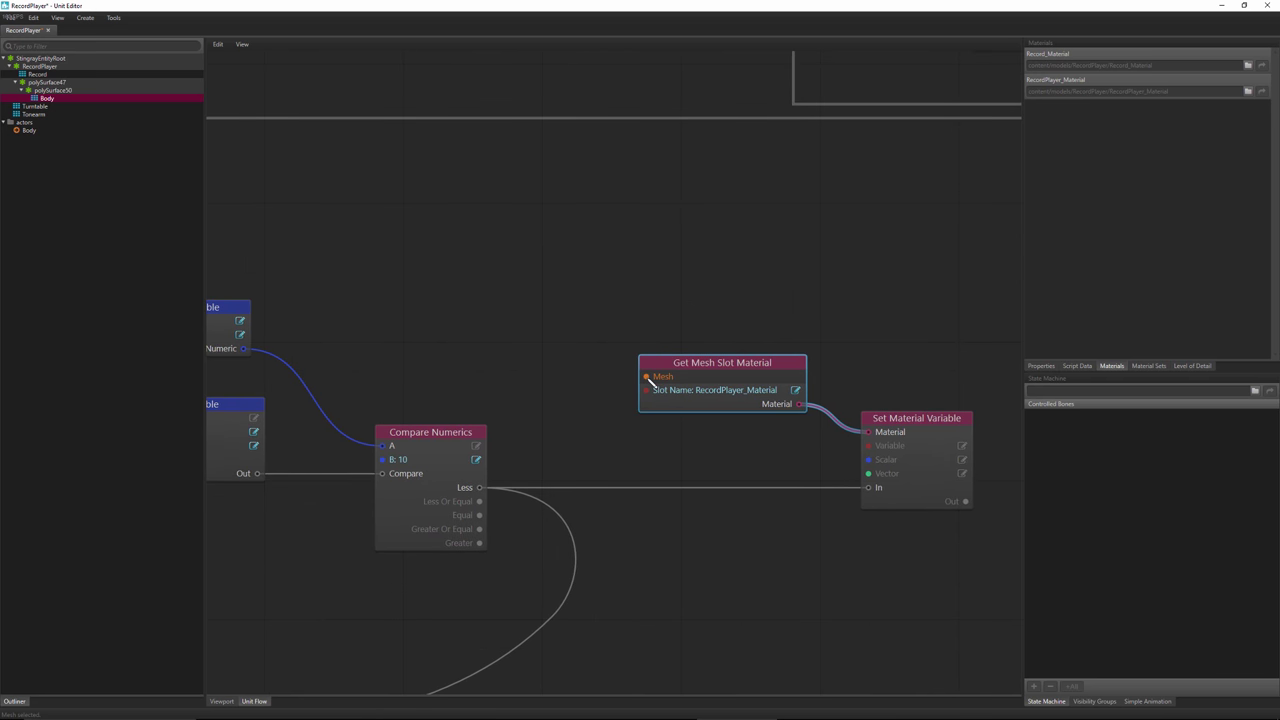
right_click(452, 252)
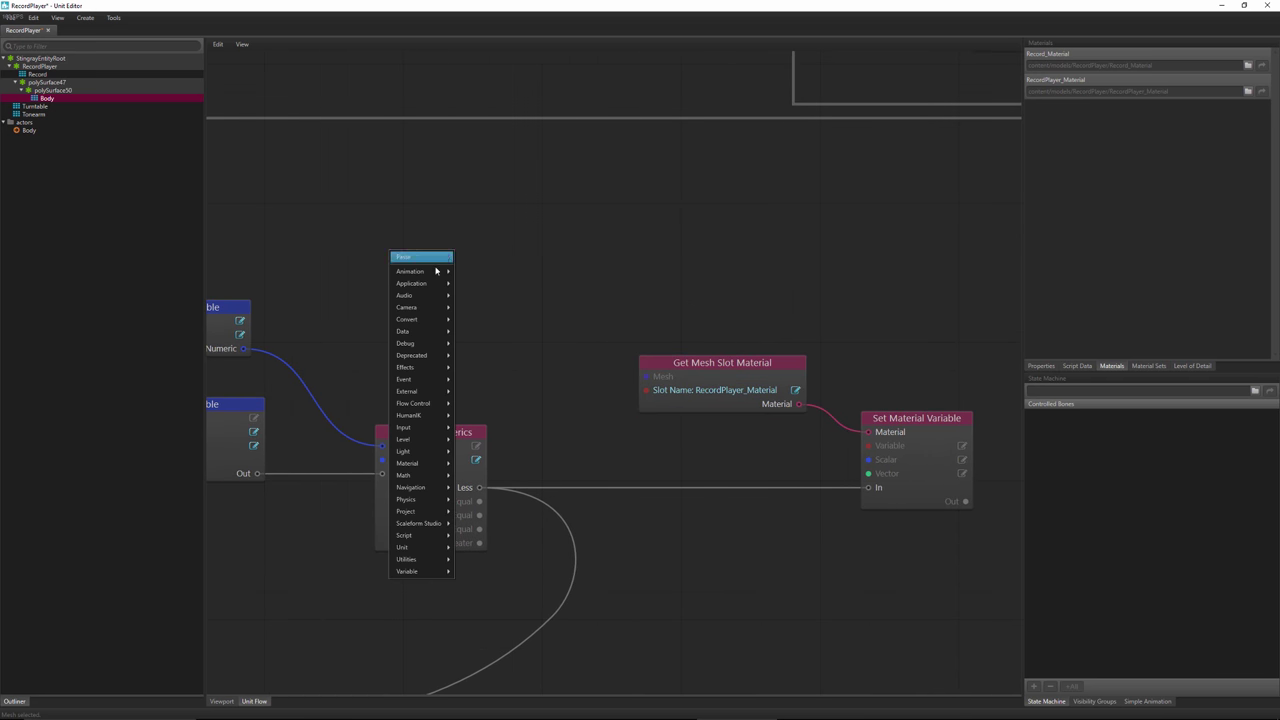
mouse_move(411, 549)
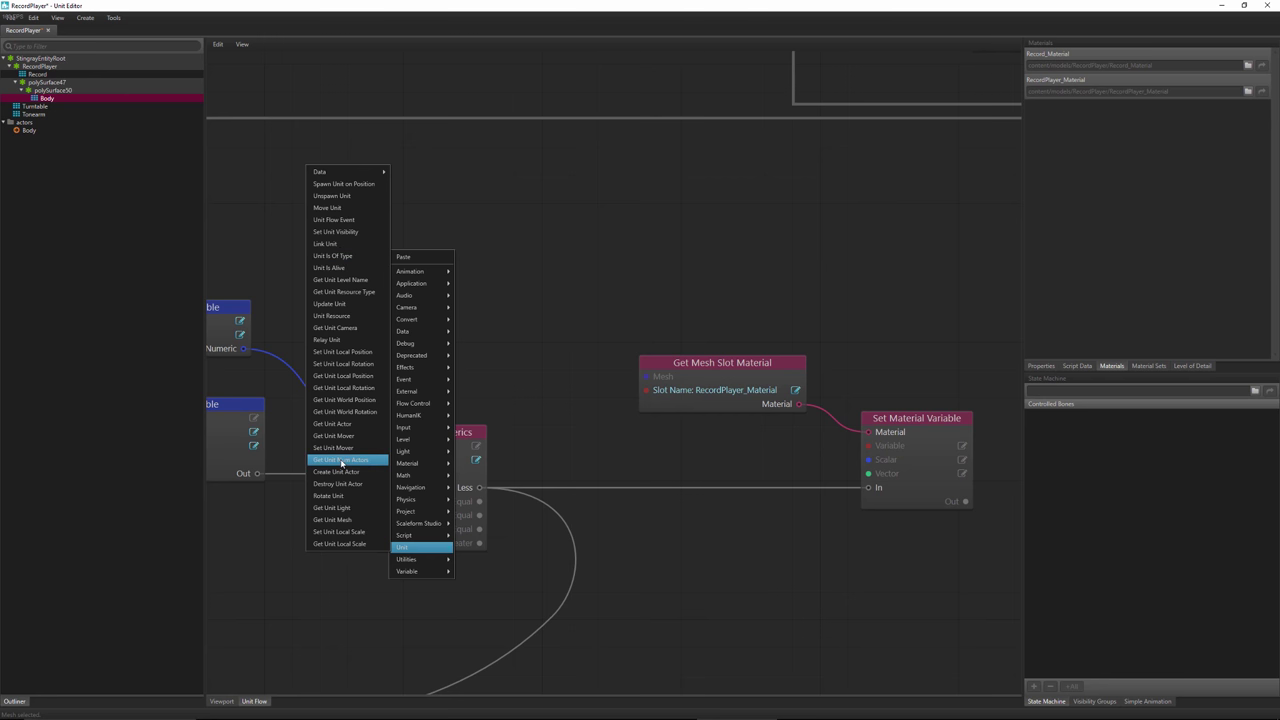
left_click(342, 520)
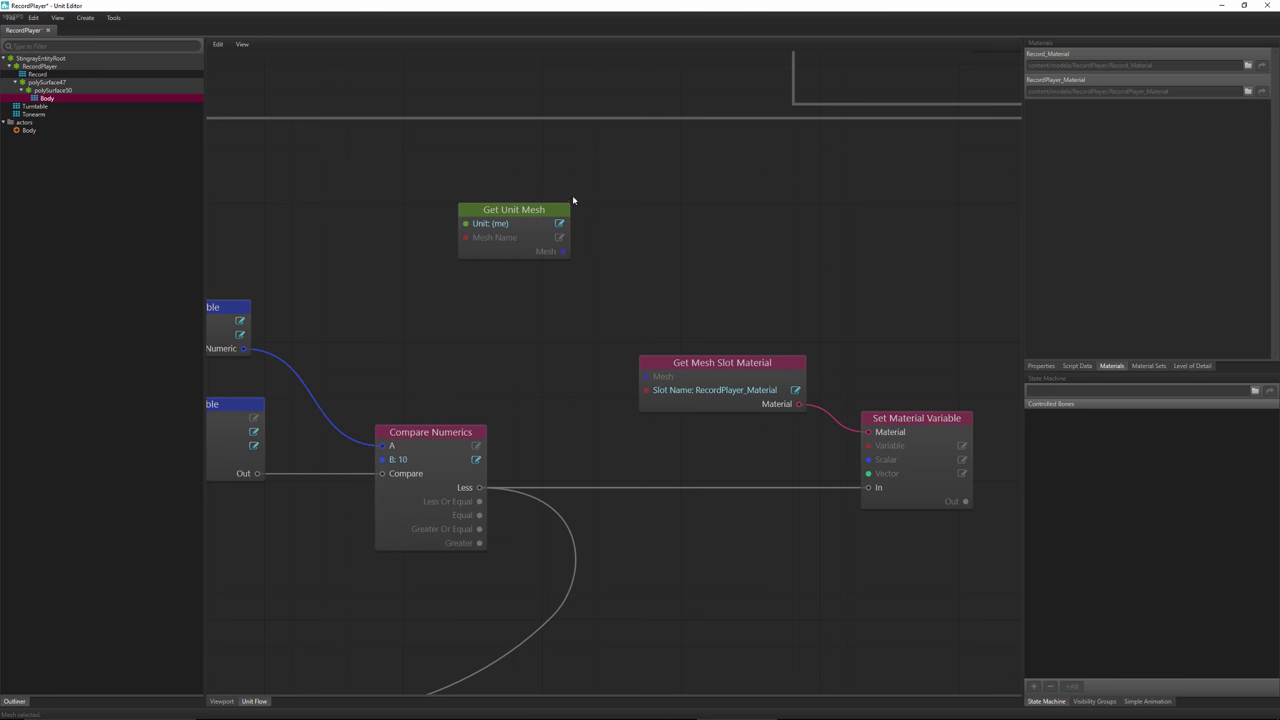
left_click_drag(565, 209, 655, 380)
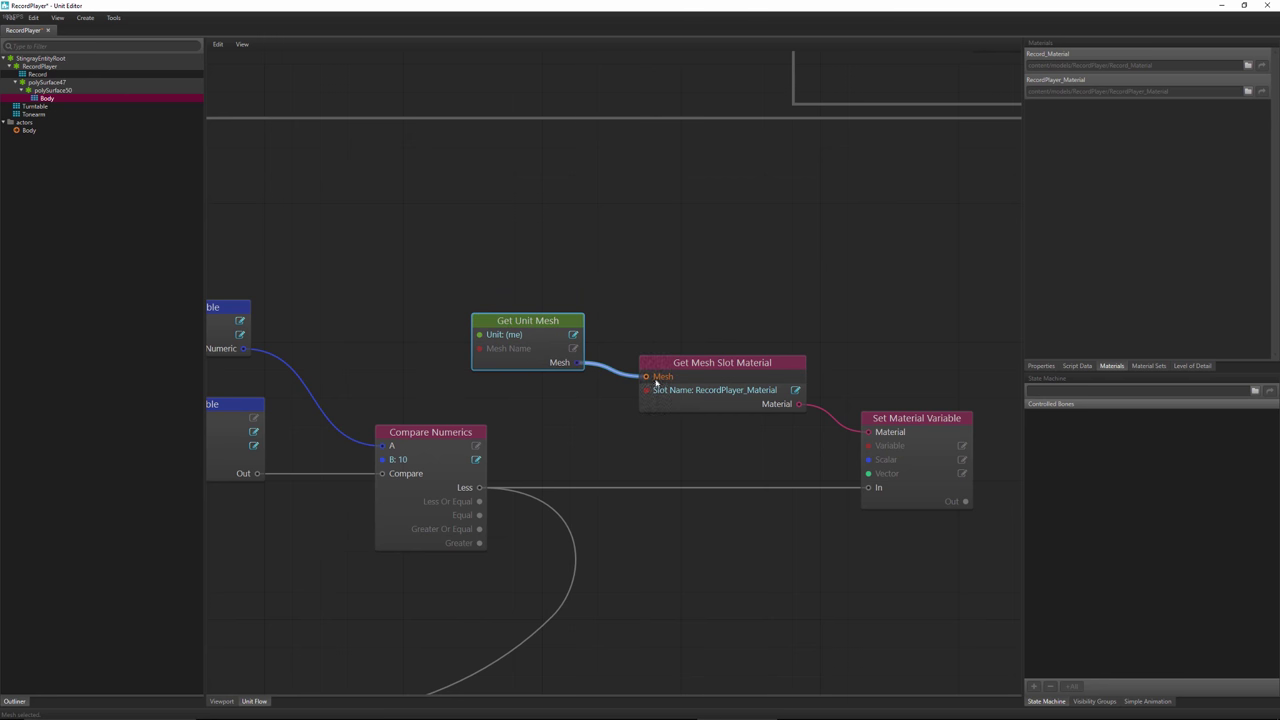
- Set the Get Unit Mesh node's Mesh Name to Body
left_click(573, 348)
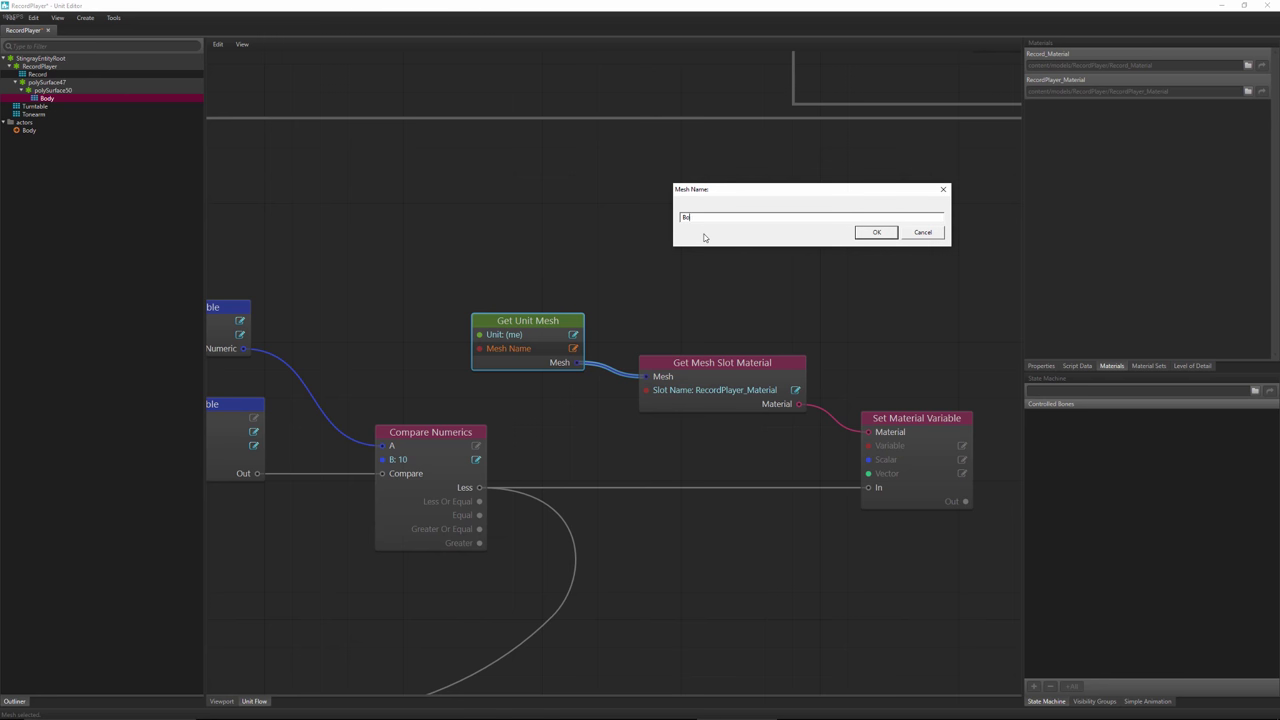
type("Body")
key("Return")
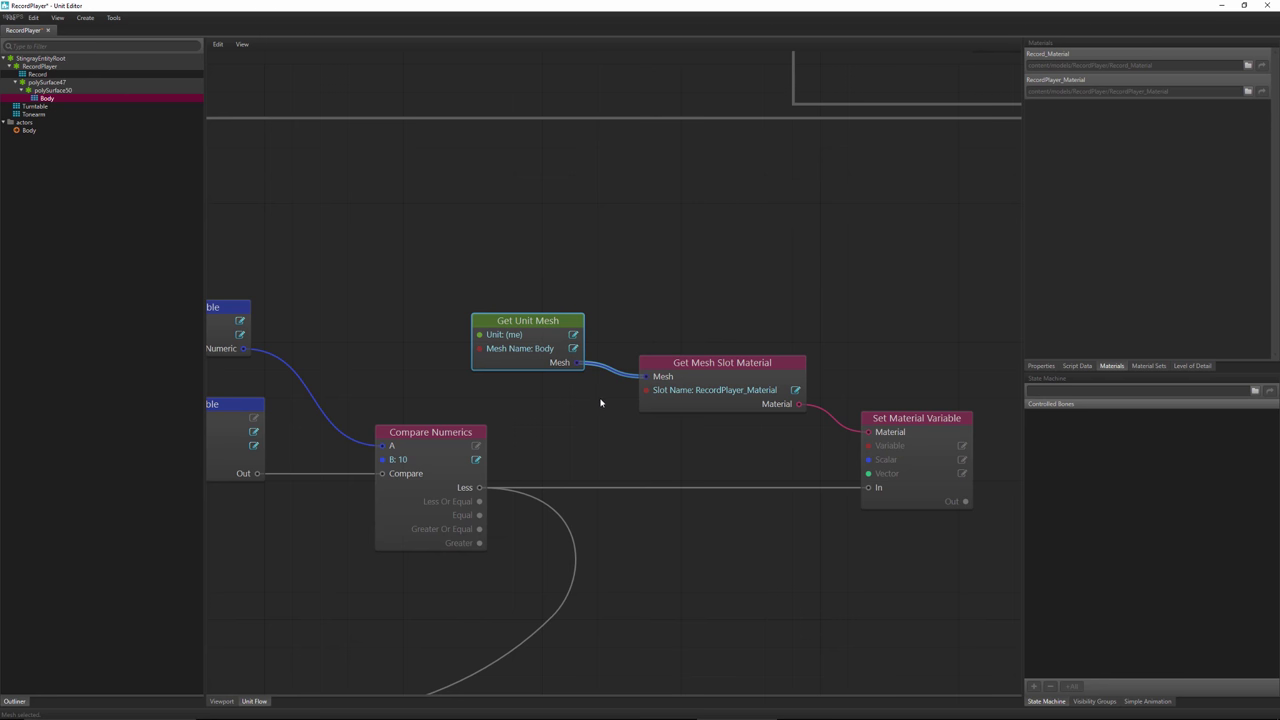
left_click(573, 431)
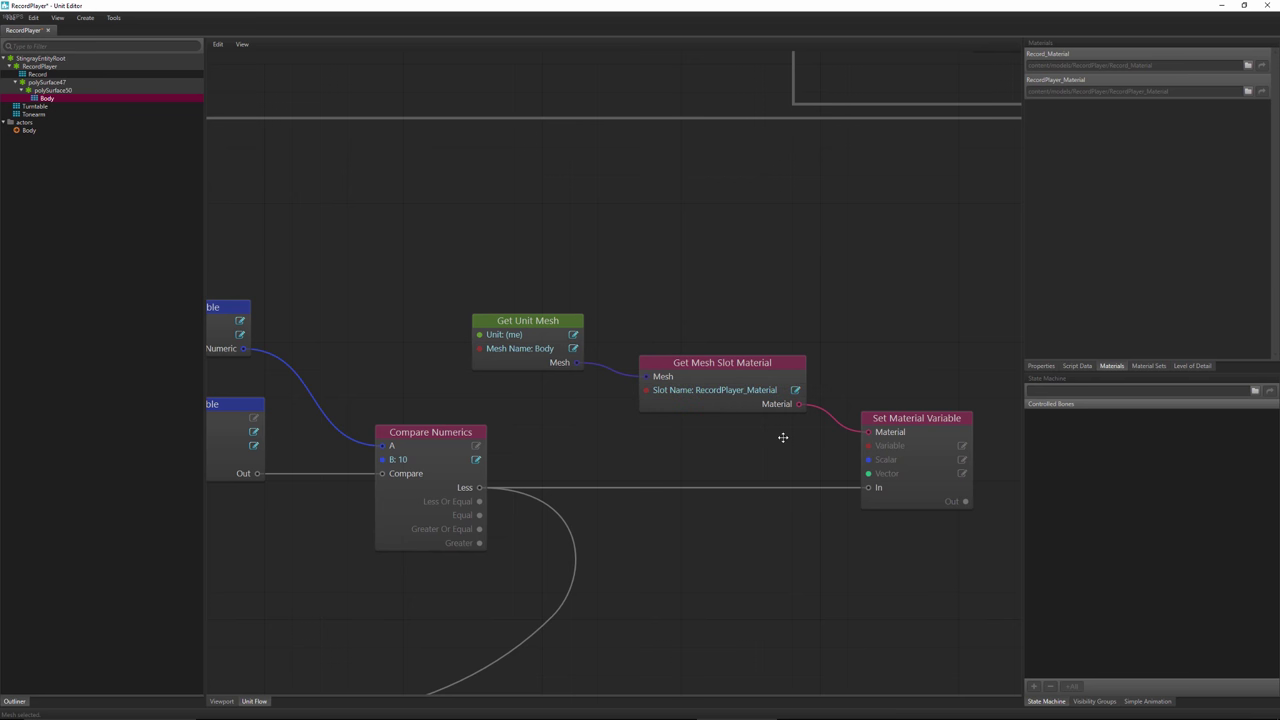
- Move the Get Unit Mesh and Get Mesh Slot Material nodes together into the free space above Set Material Variable
middle_click_drag(912, 464, 734, 420)
left_click(791, 376)
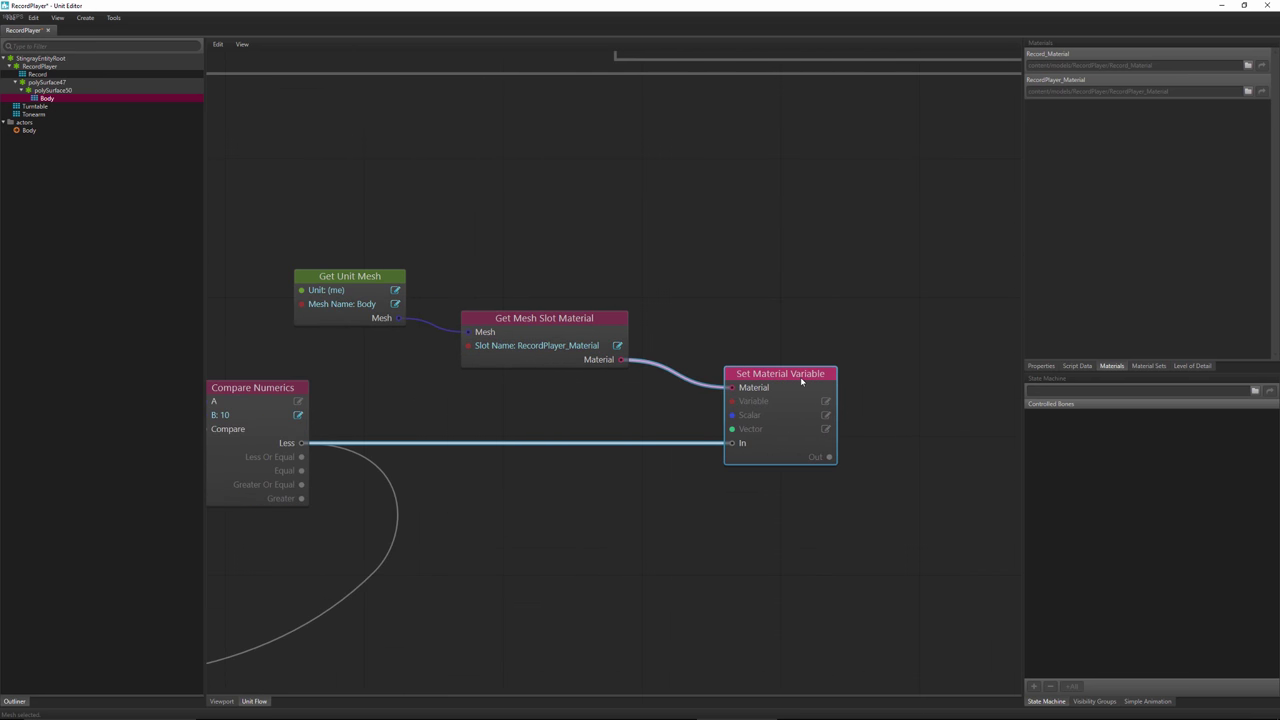
left_click_drag(356, 206, 613, 179)
middle_click_drag(792, 323, 835, 327)
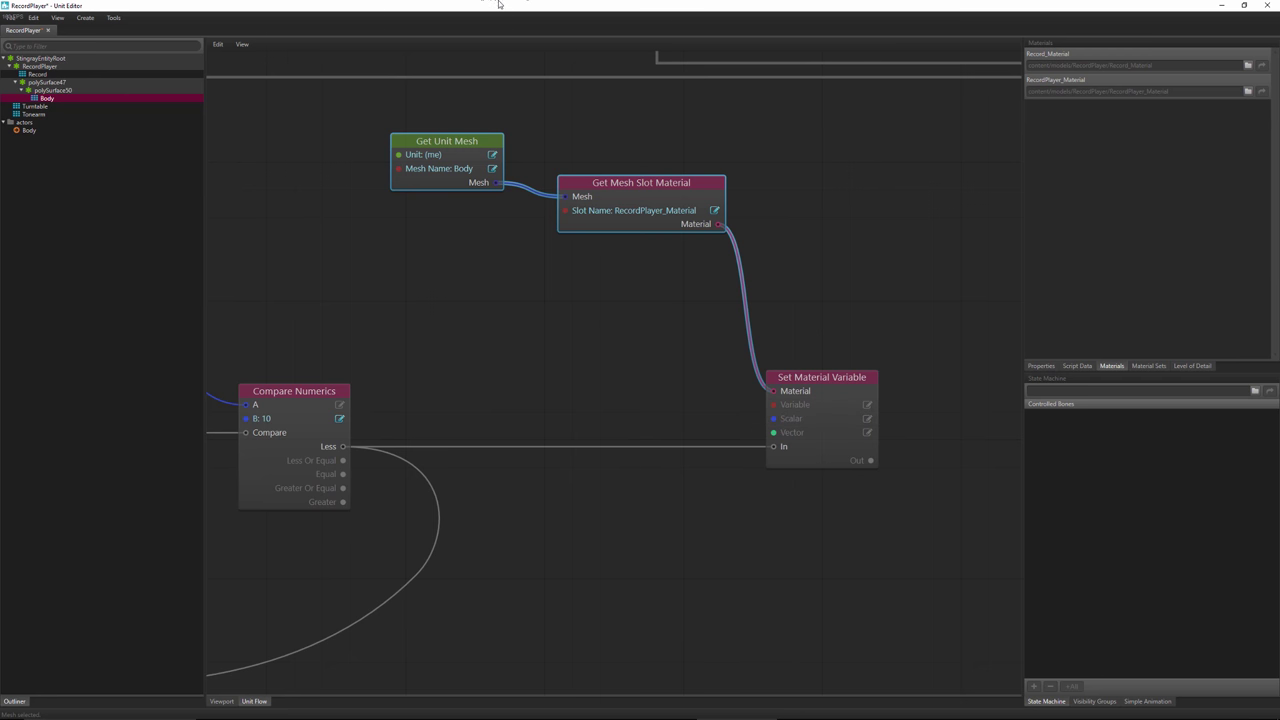
- Open the shader graph of RecordPlayer_Material's parent material RMA_EM and copy the Emissive Intensity node's variable name, emissive_intensity
left_click_drag(492, 8, 631, 18)
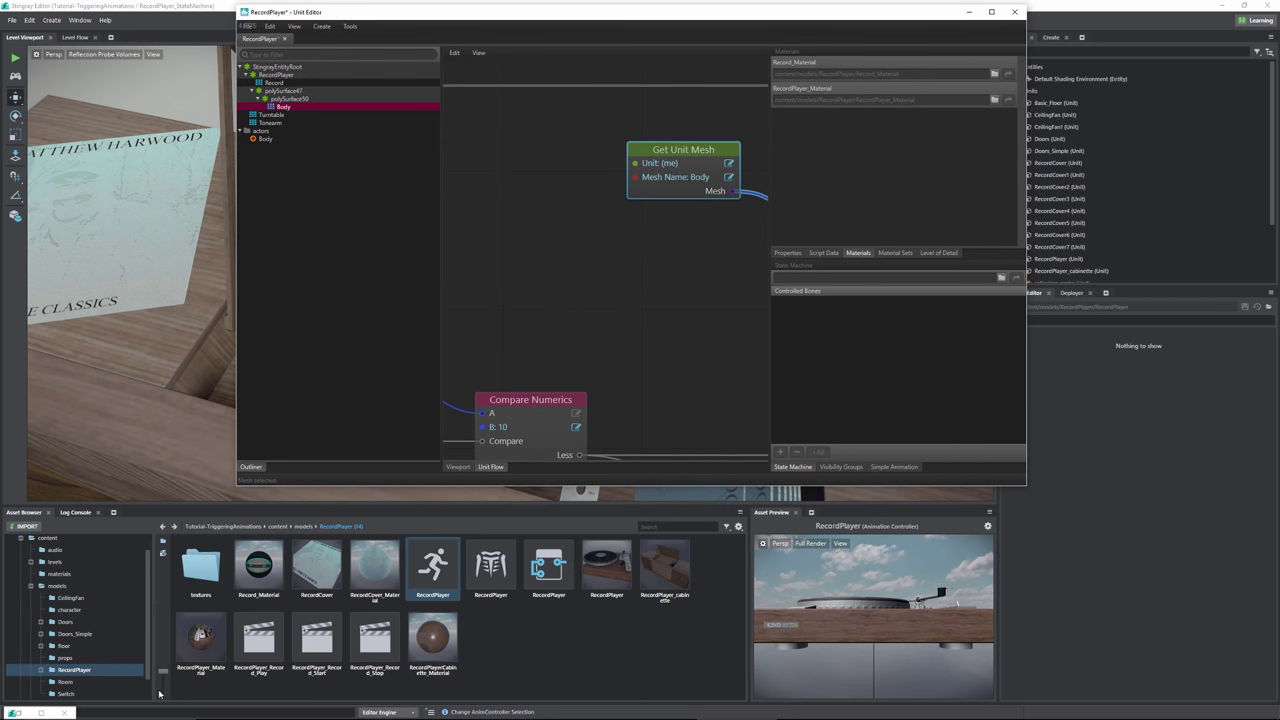
left_click(201, 638)
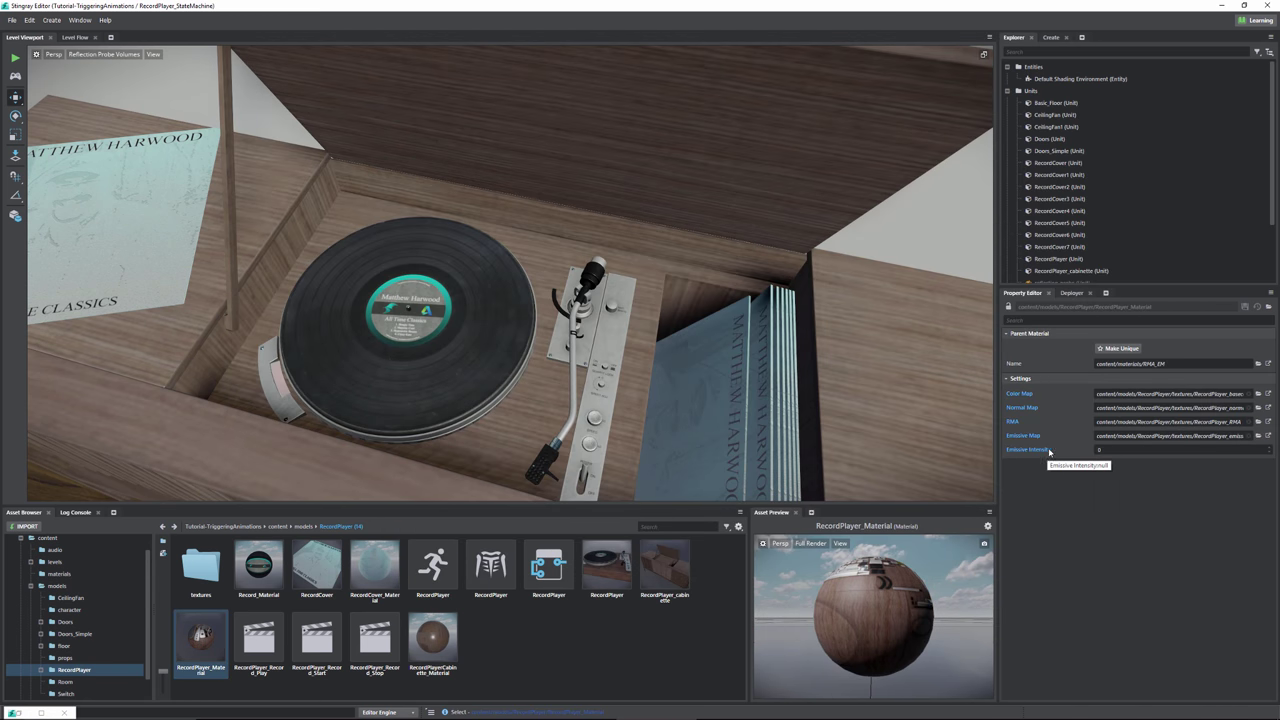
left_click(1267, 363)
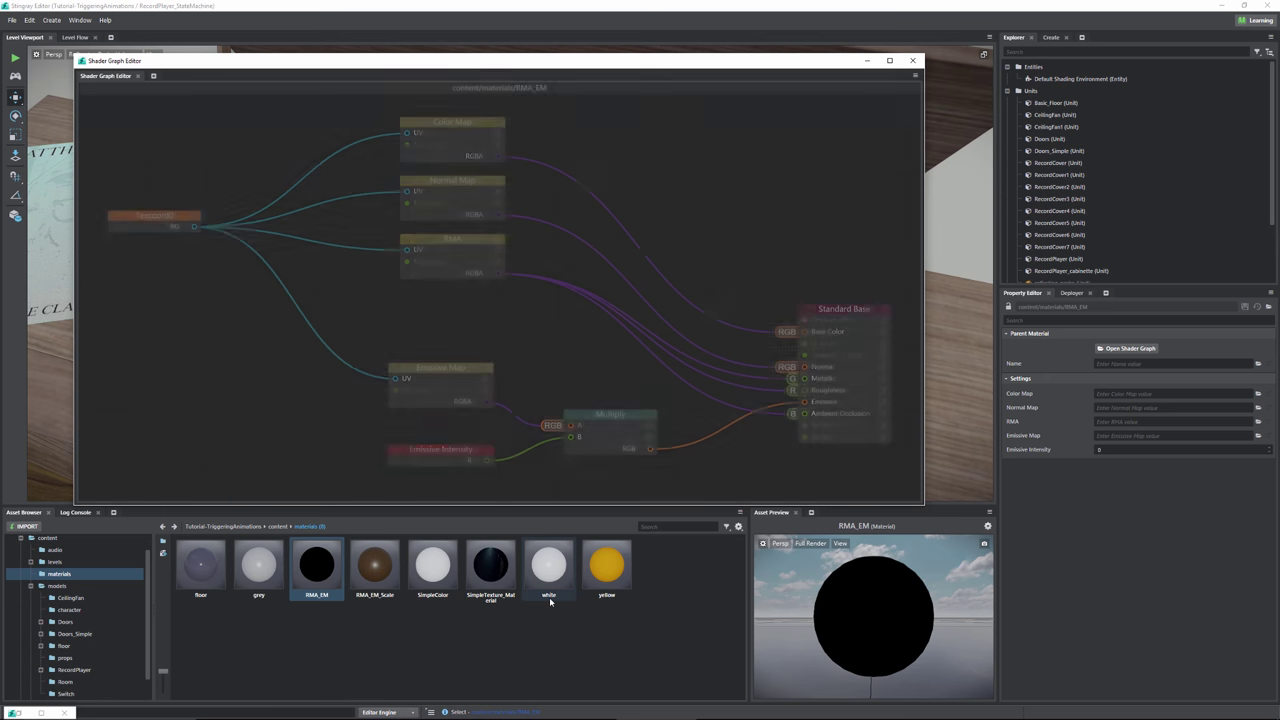
left_click(429, 453)
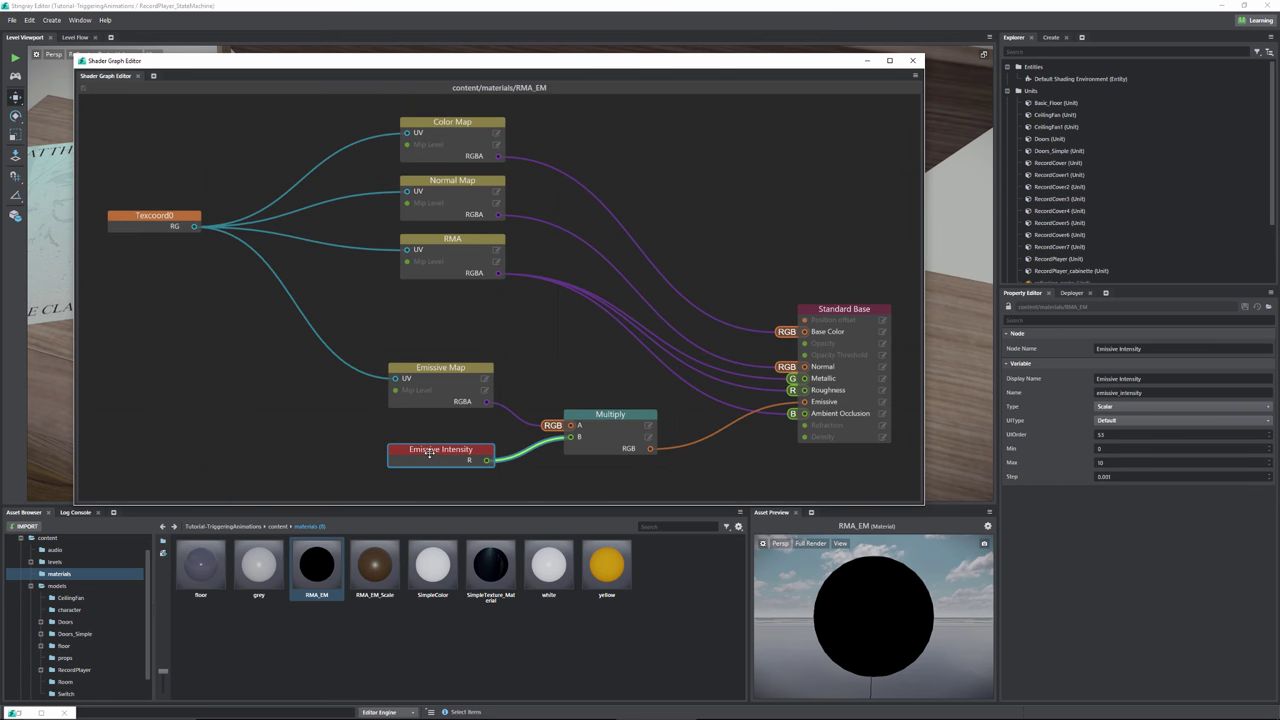
double_click(1155, 392)
key("ctrl+c")
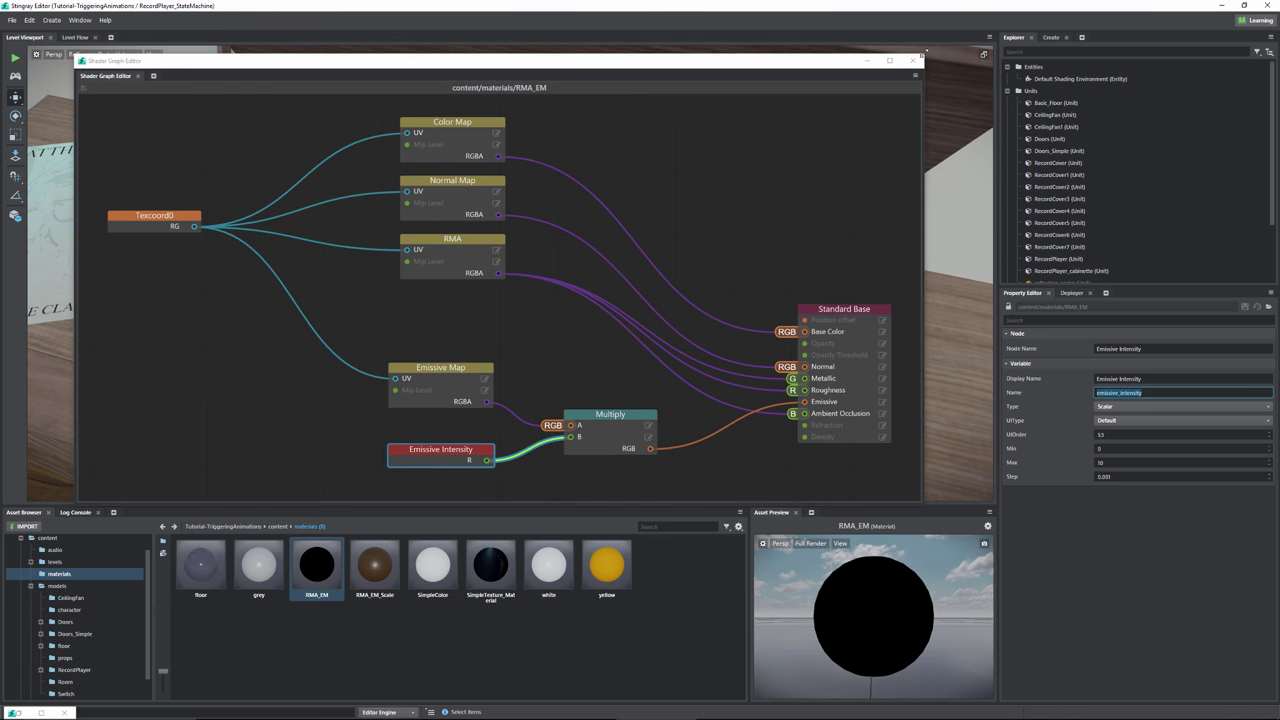
left_click(912, 60)
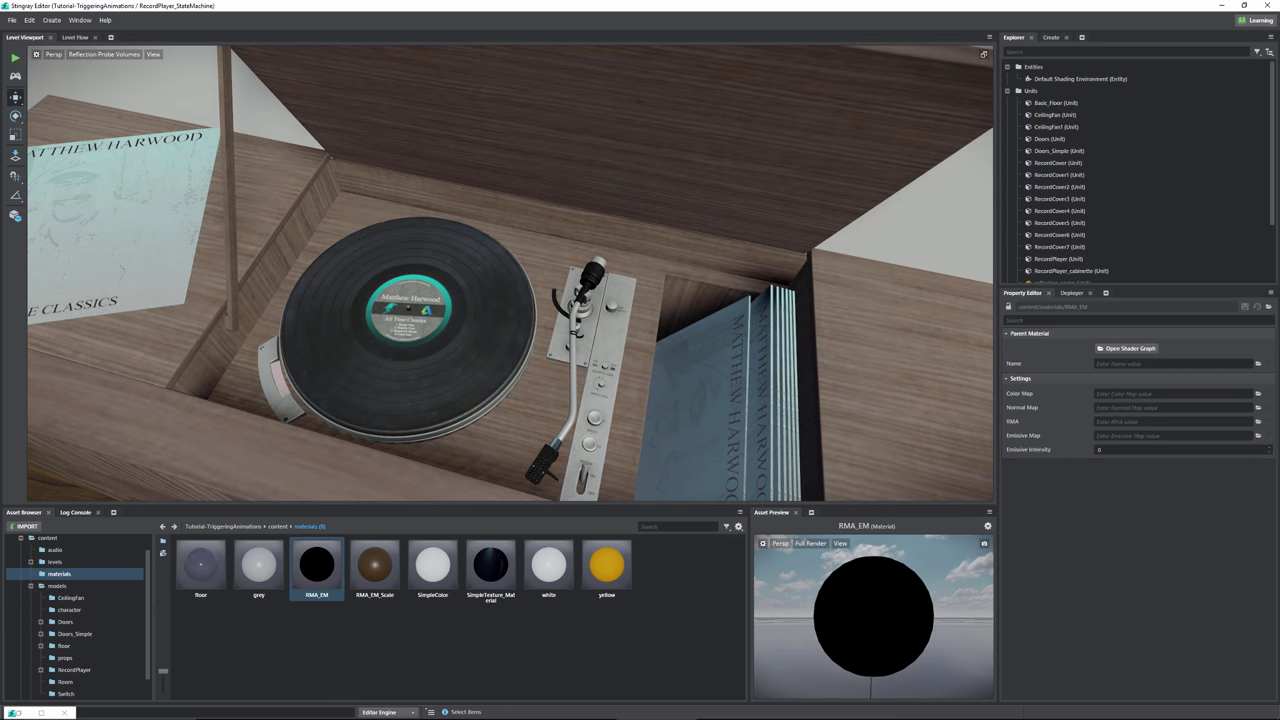
- Back in the Unit Editor, set the Set Material Variable node's Variable to emissive_intensity and widen the node
left_click(730, 717)
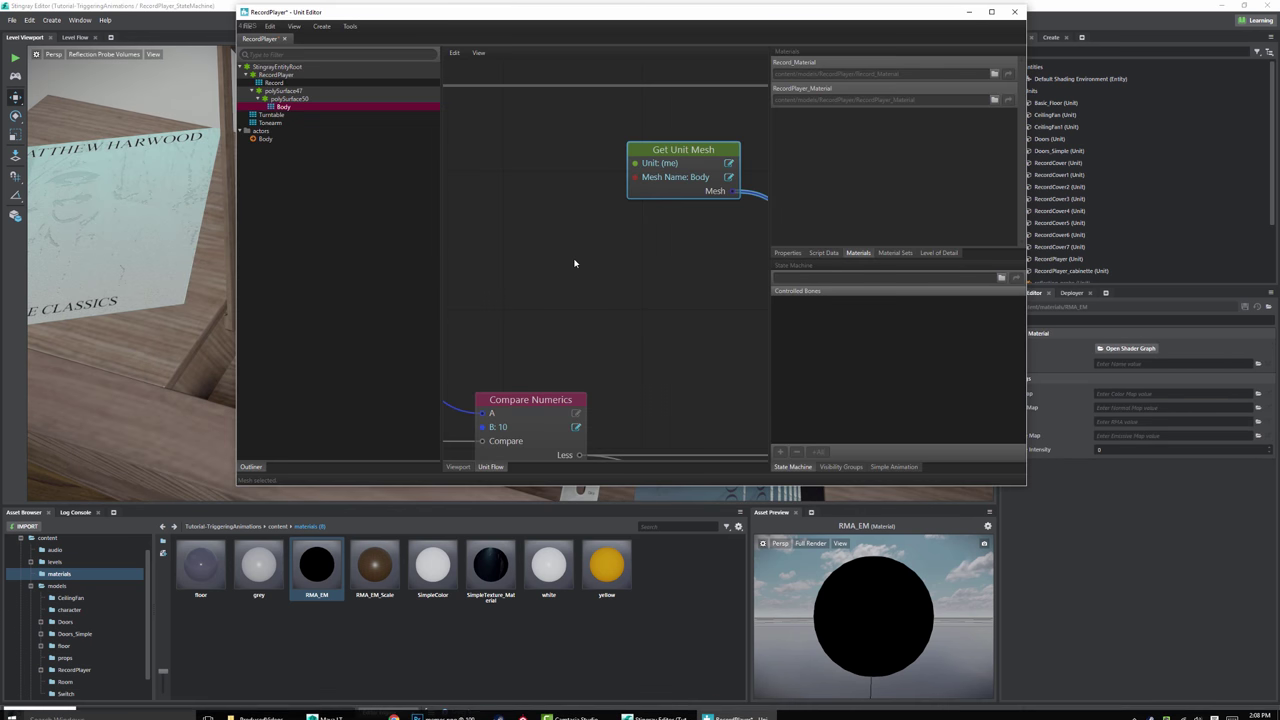
mouse_move(575, 263)
middle_mouse_down()
mouse_move(486, 257)
mouse_move(614, 289)
mouse_move(629, 346)
mouse_move(557, 253)
middle_mouse_up()
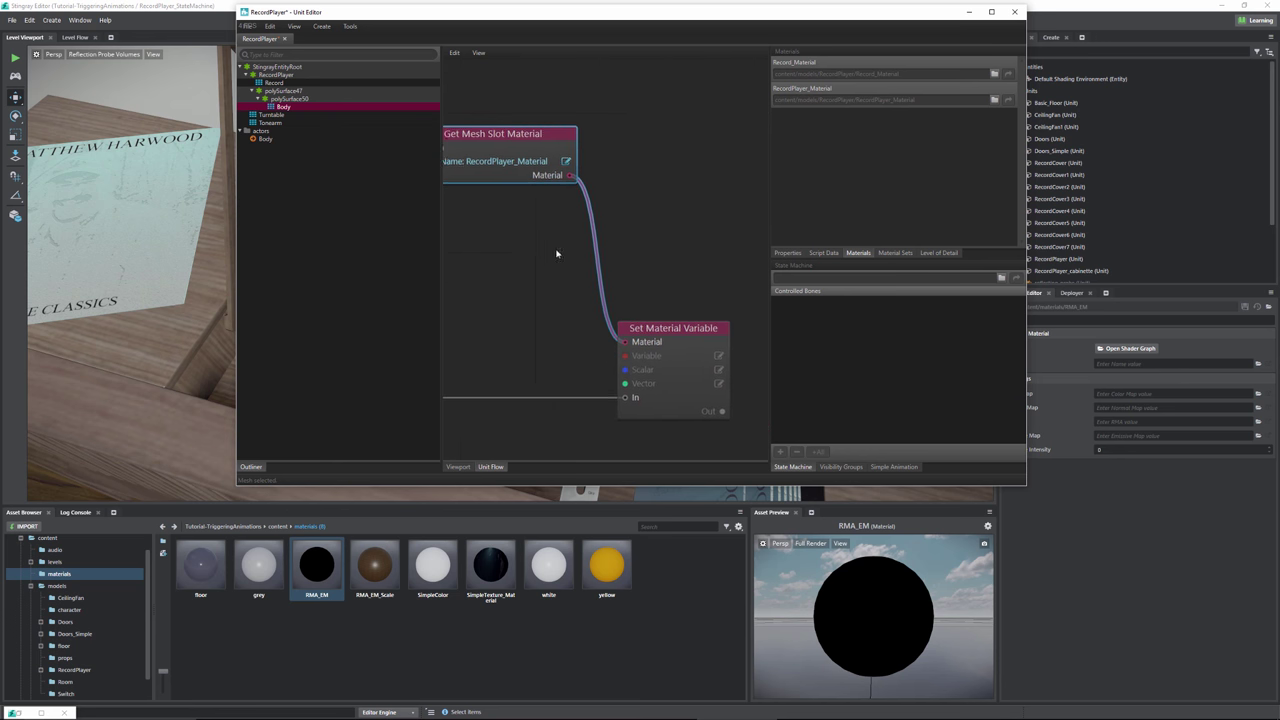
middle_click_drag(664, 299, 640, 251)
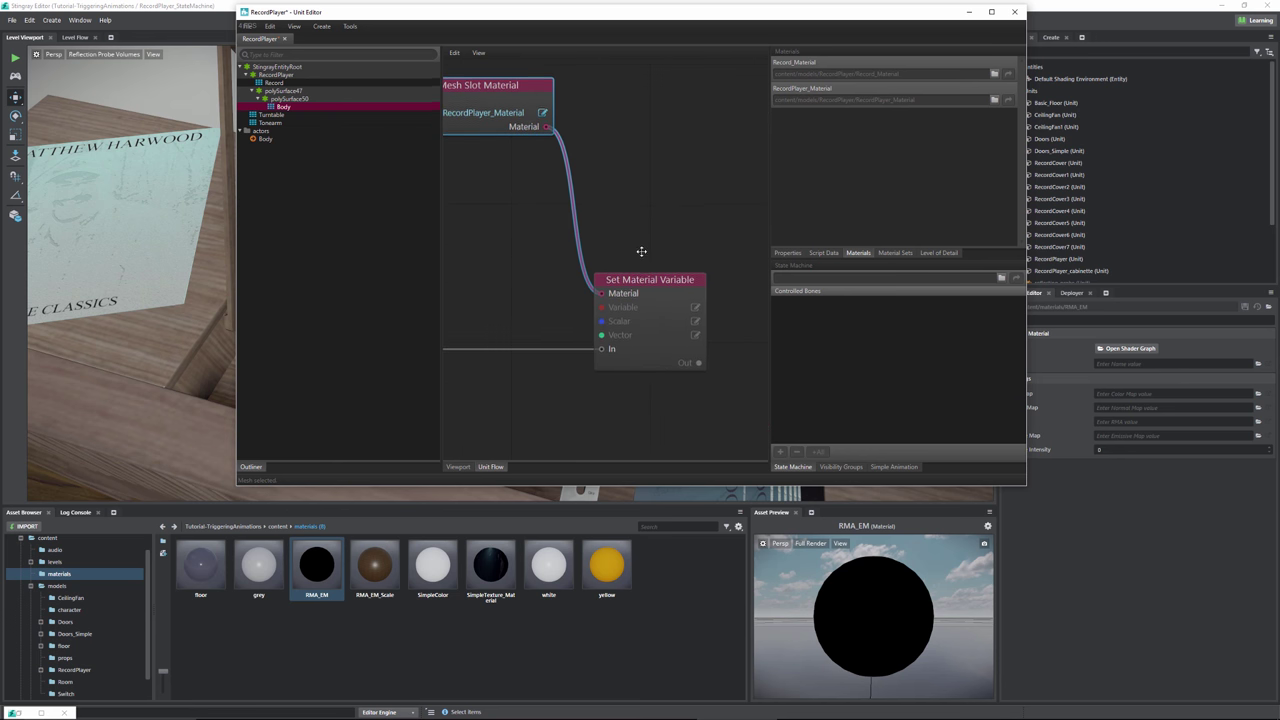
left_click(696, 309)
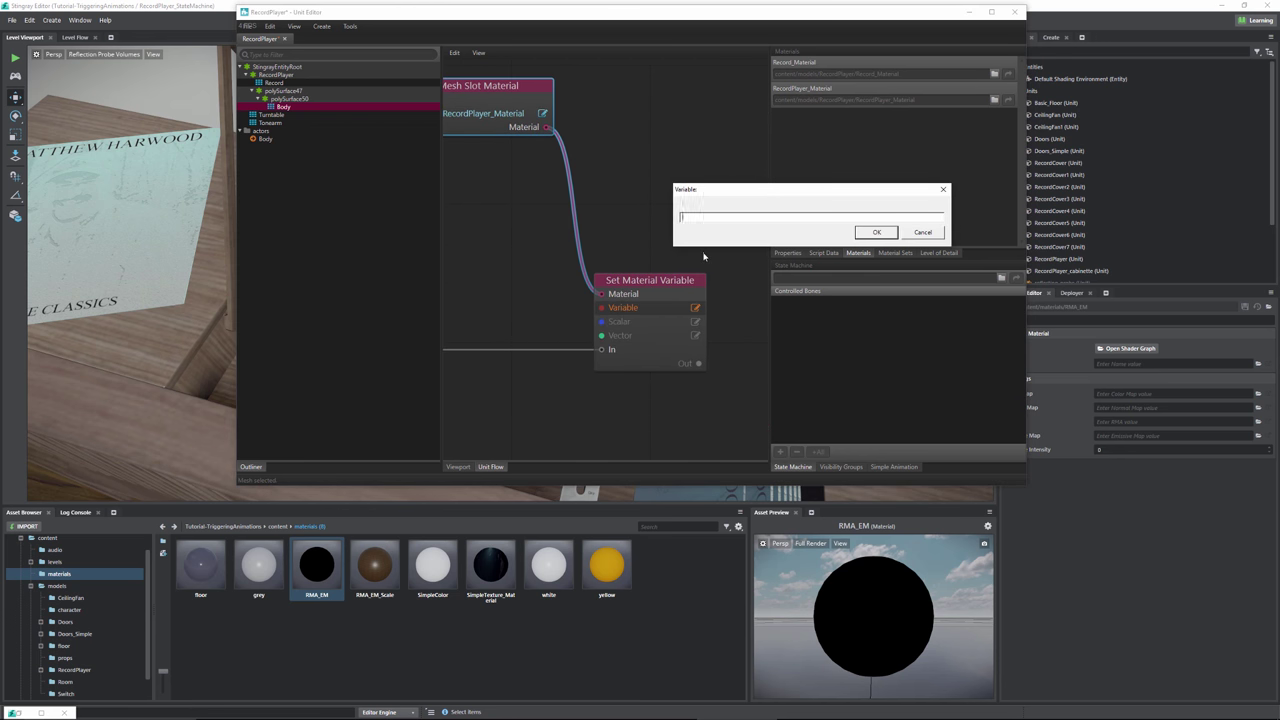
key("ctrl+v")
left_click(889, 234)
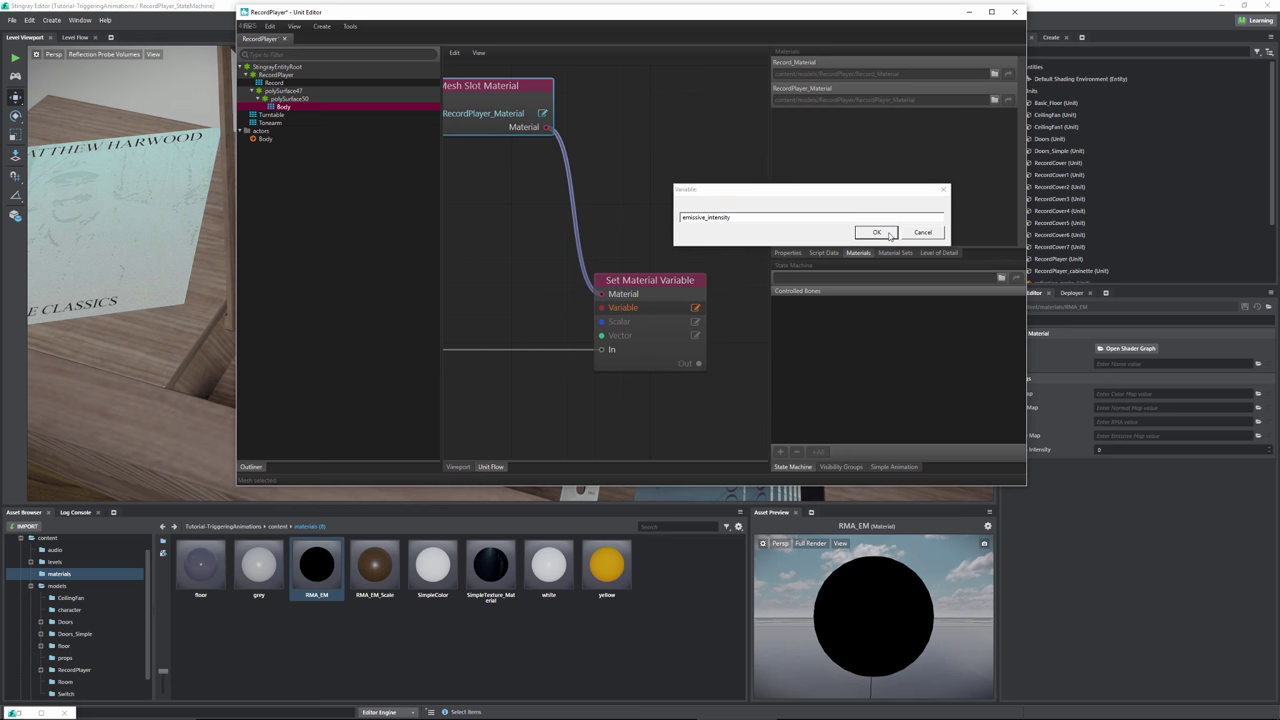
left_click(889, 234)
left_click_drag(707, 280, 763, 280)
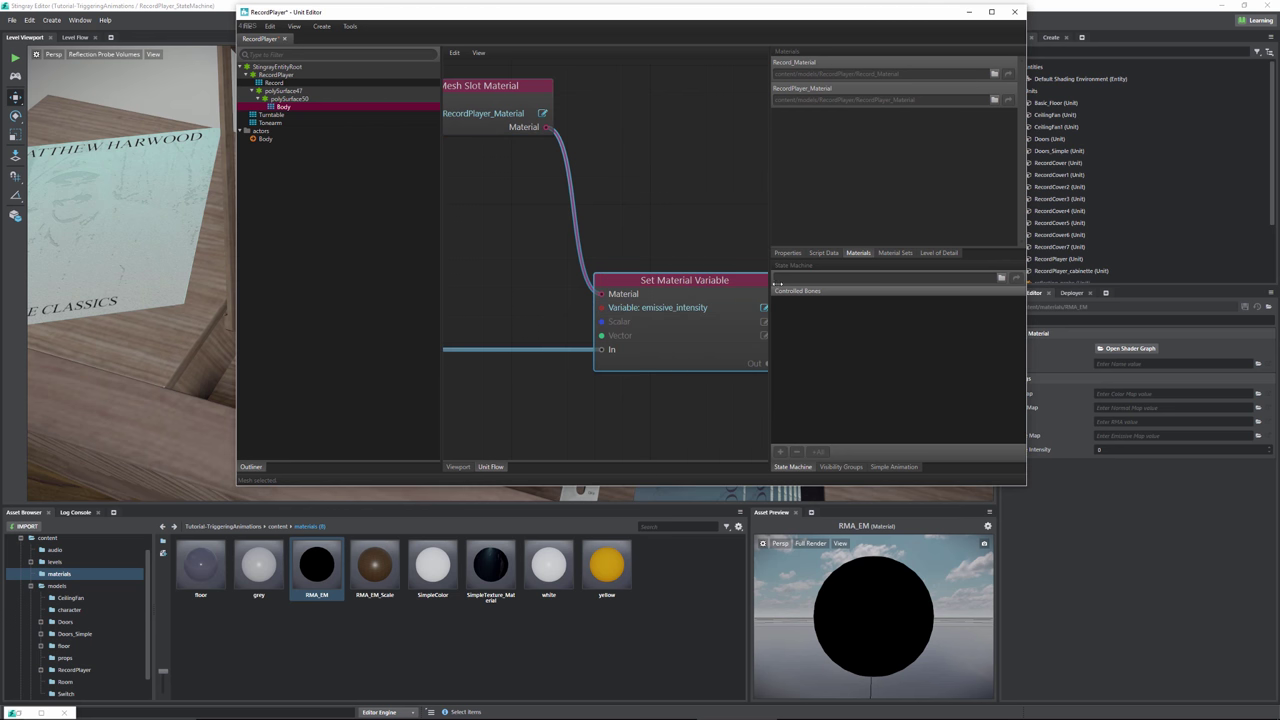
- Add a Get Numeric Variable node to the flow in the space near the Set Material Variable node
middle_click_drag(532, 326, 556, 363)
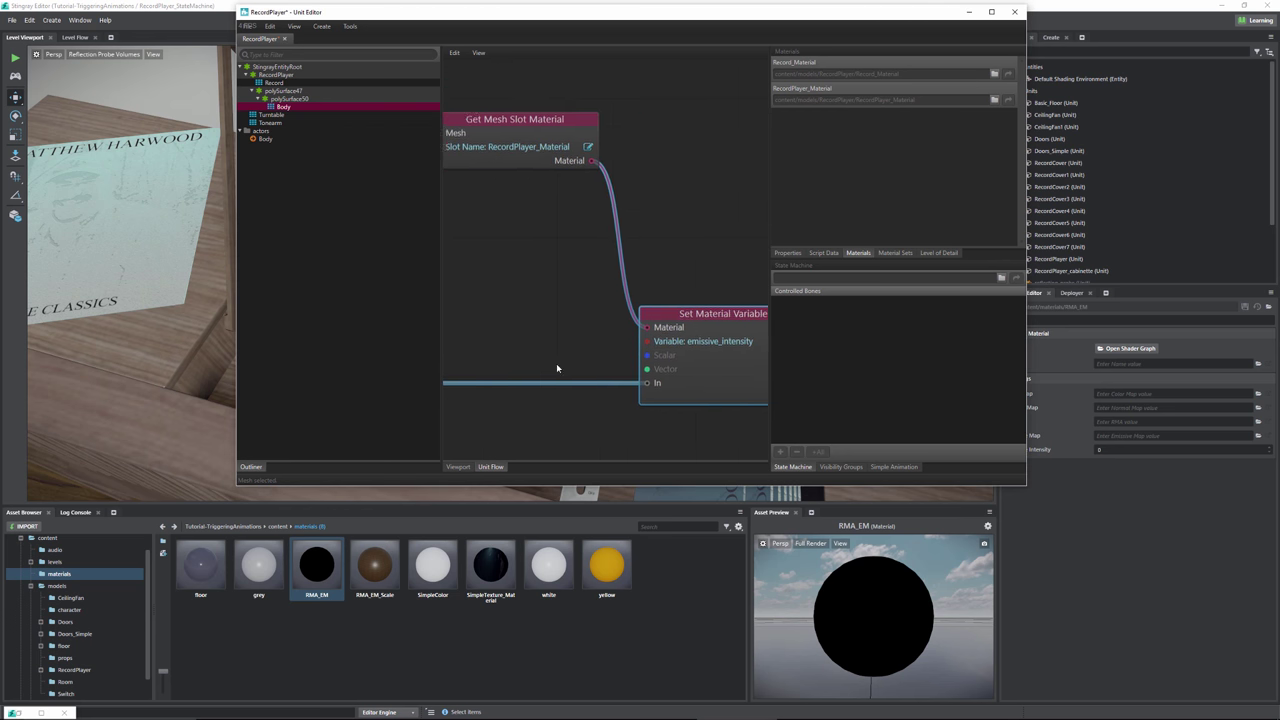
scroll(643, 363, "down", 6)
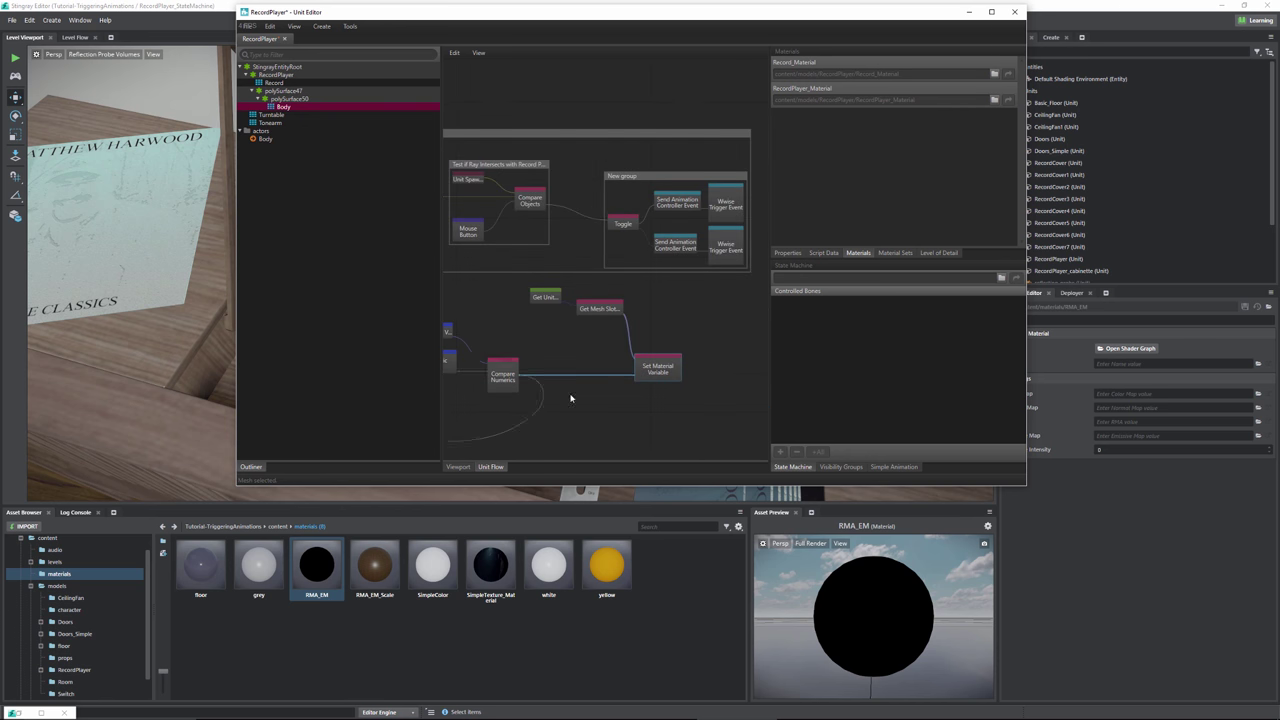
scroll(557, 343, "up", 4)
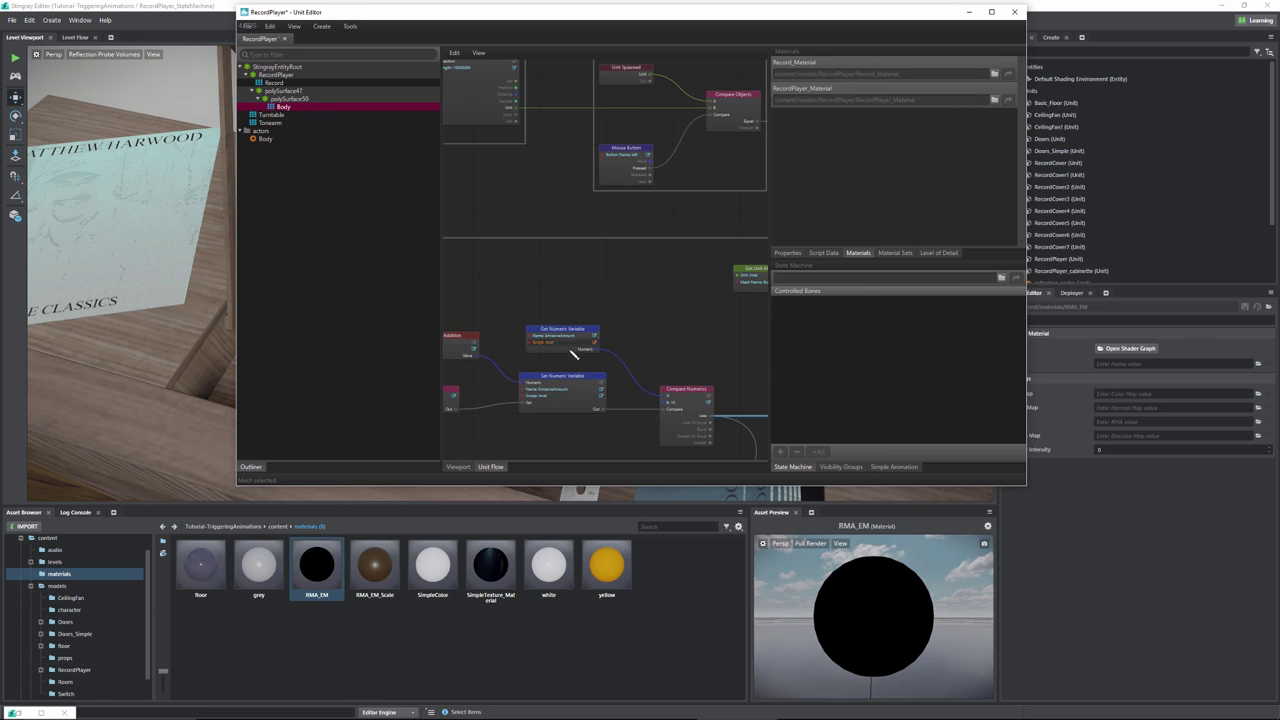
left_click(573, 335)
middle_click_drag(705, 362, 524, 357)
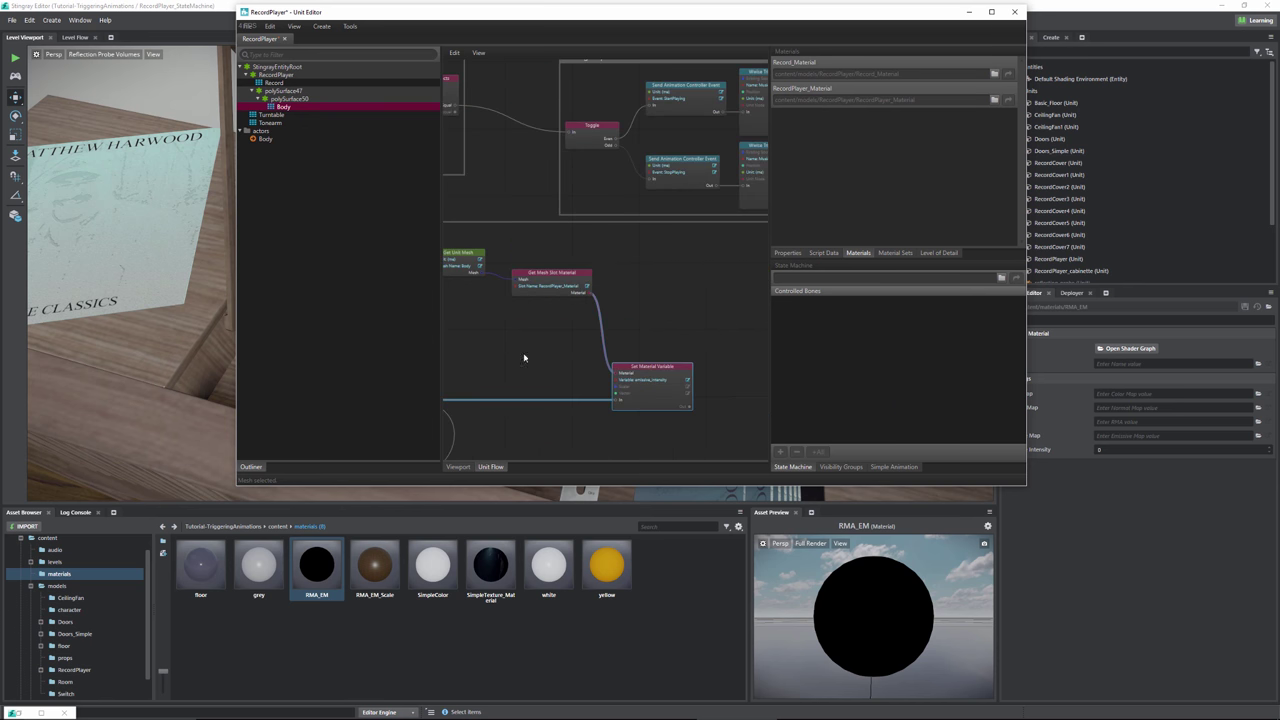
right_click(518, 342)
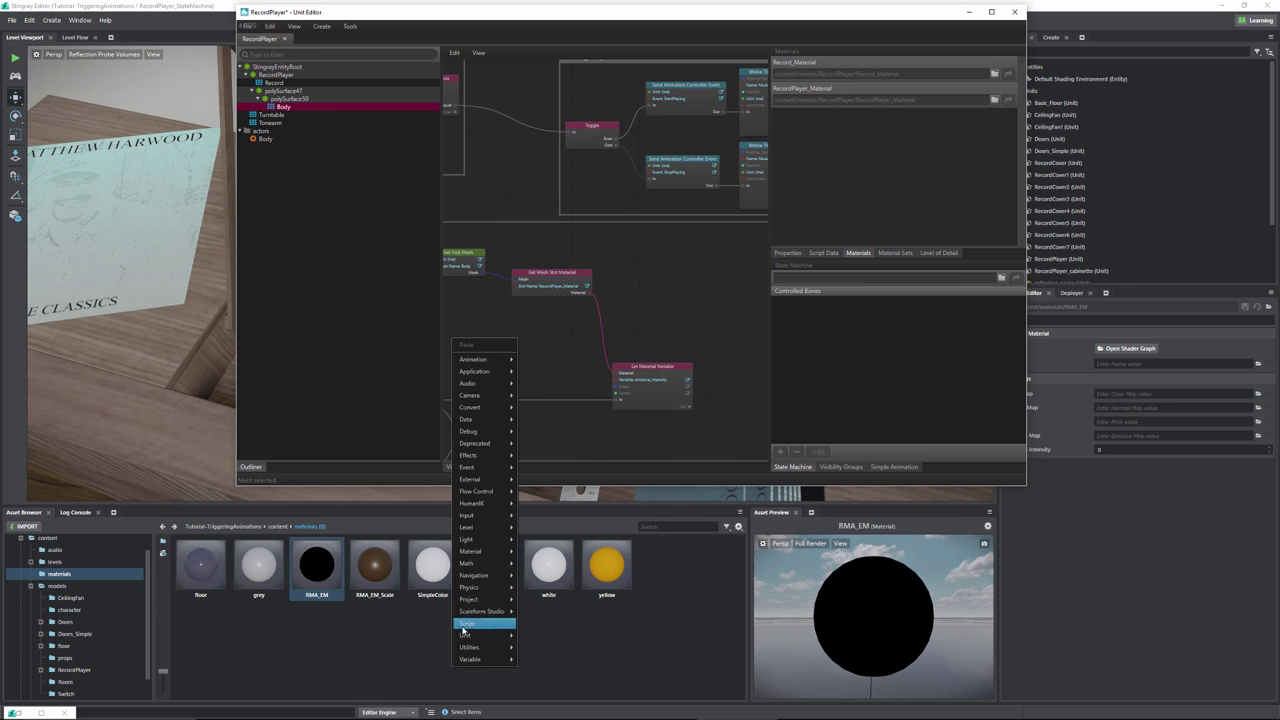
mouse_move(474, 566)
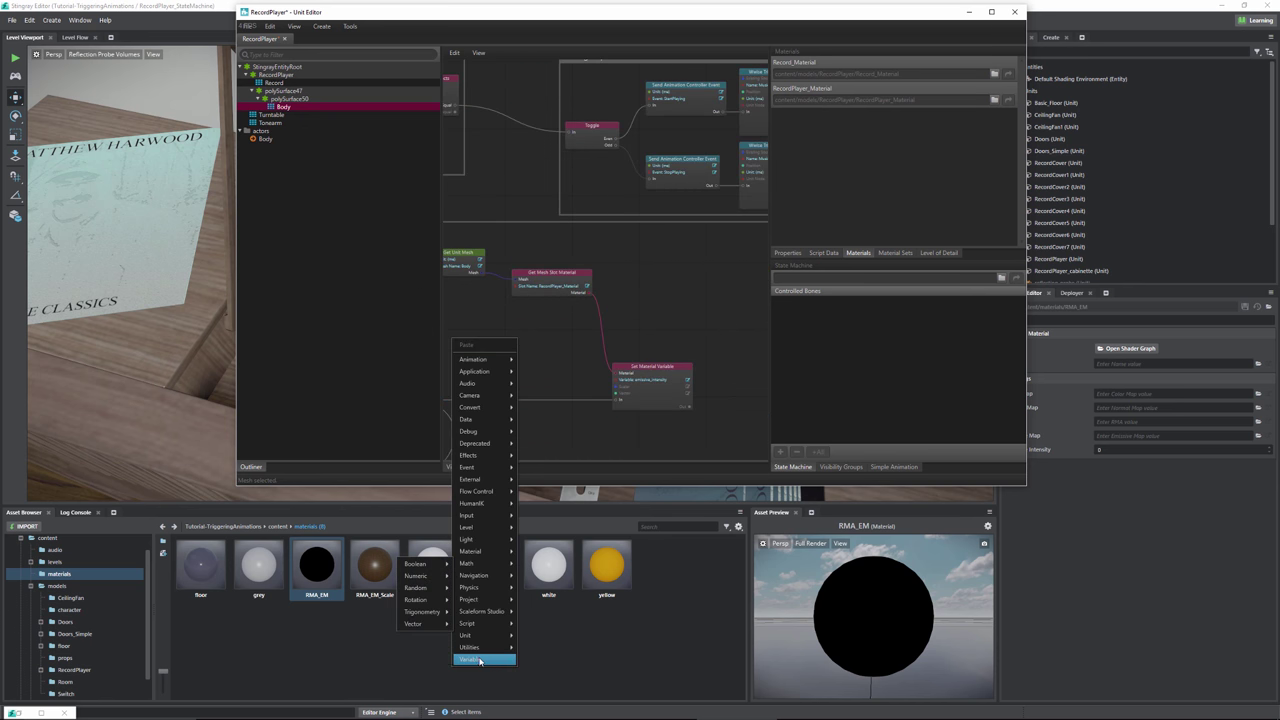
mouse_move(470, 659)
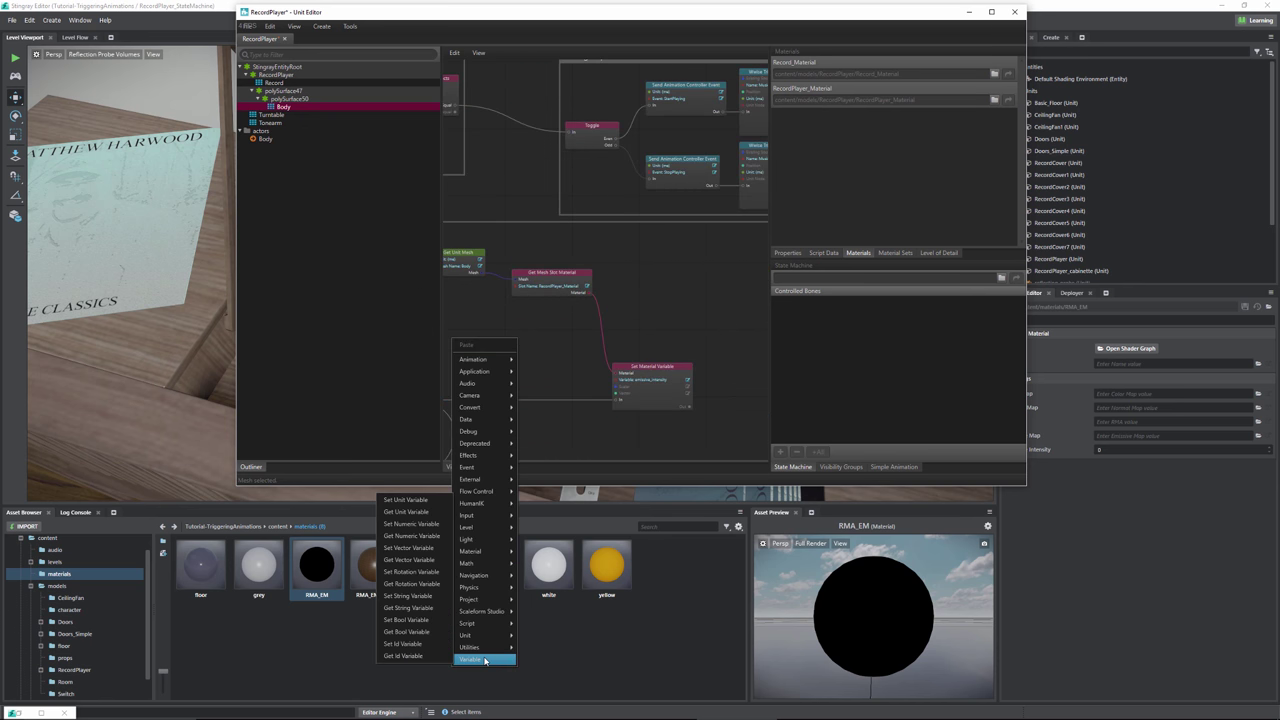
left_click(411, 535)
- Connect the new Get Numeric Variable's Numeric output to Set Material Variable's Scalar input and place the node just beside it
scroll(592, 360, "up", 3)
left_click_drag(556, 323, 633, 403)
left_click_drag(516, 290, 539, 371)
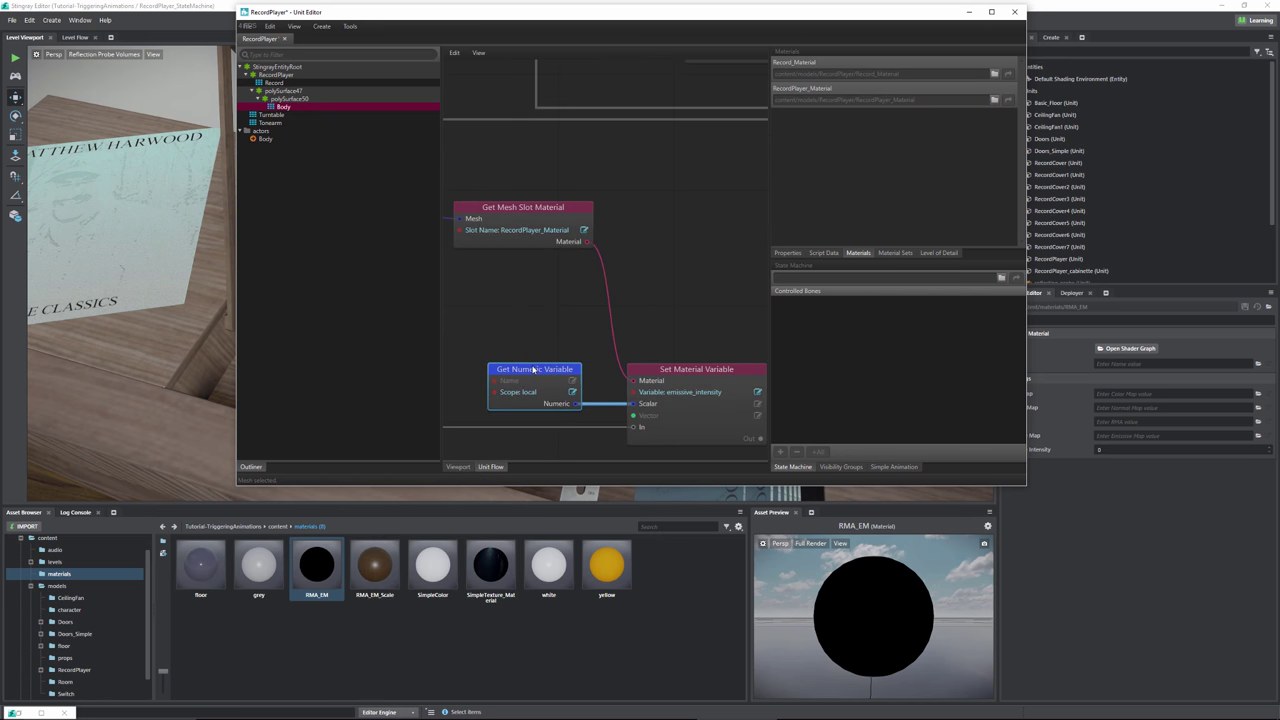
- Set the new Get Numeric Variable node's Name to EmissiveAmount and widen the node to show the full name
left_click(572, 381)
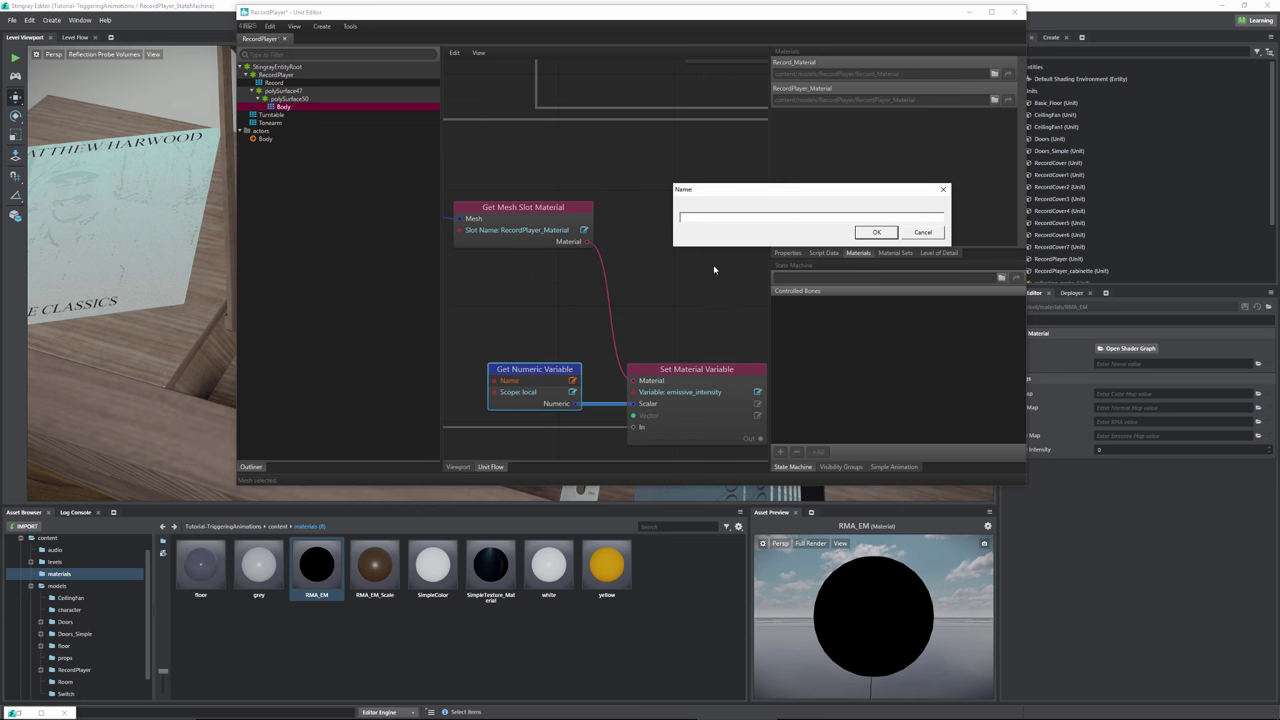
type("Emissive_Amoun")
key("Return")
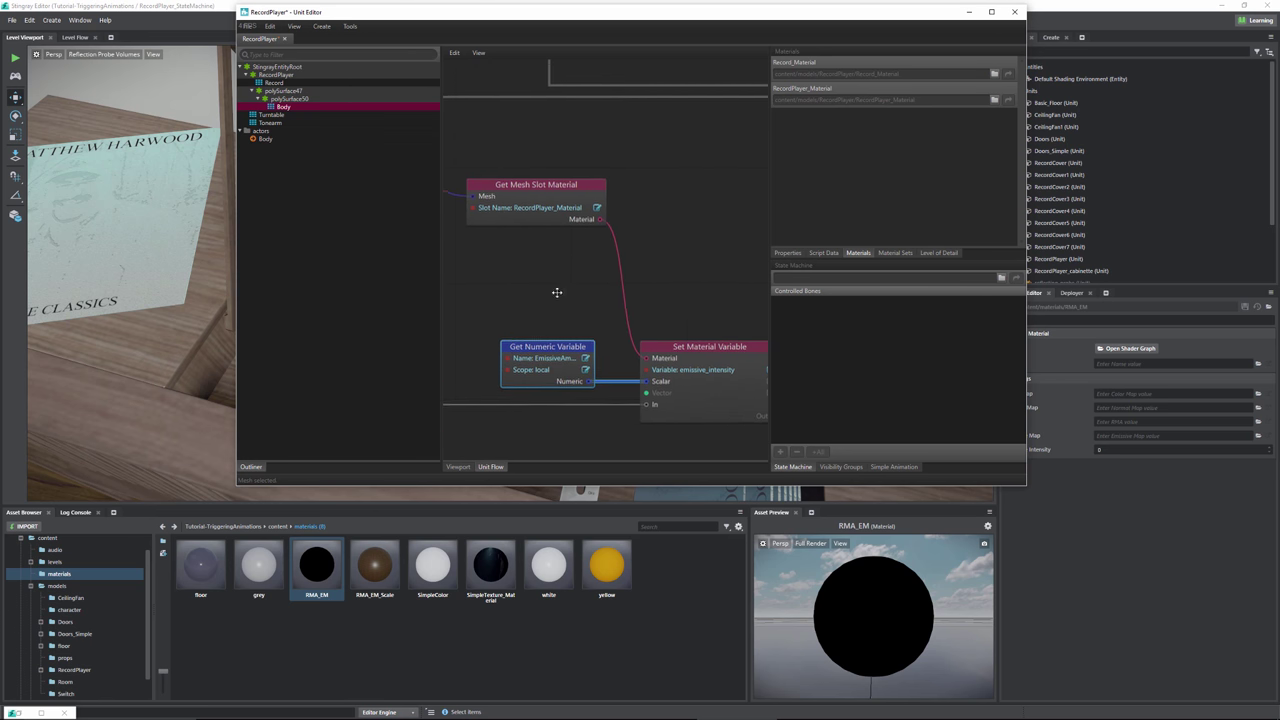
left_click_drag(511, 342, 479, 342)
left_click(580, 310)
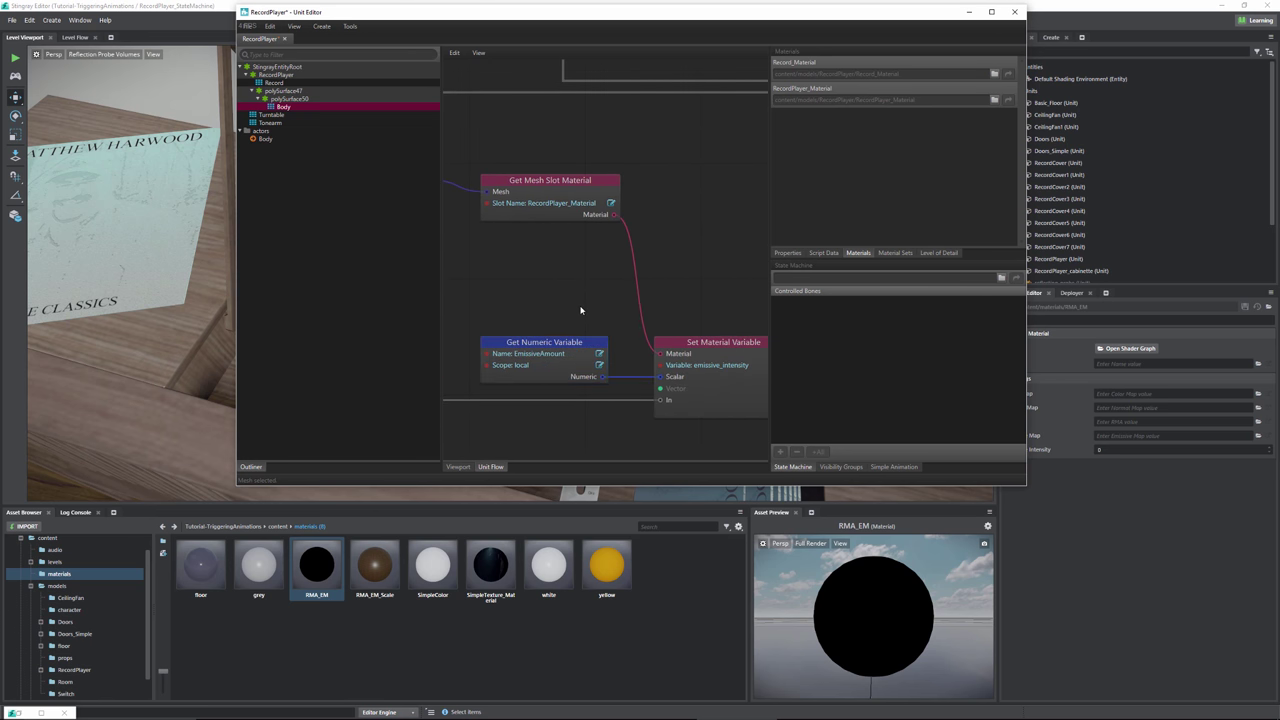
- Maximize the Unit Editor window and examine the rebuilt flow's connections from Compare Numerics' Less output to Delay and Set Material Variable
left_click(991, 11)
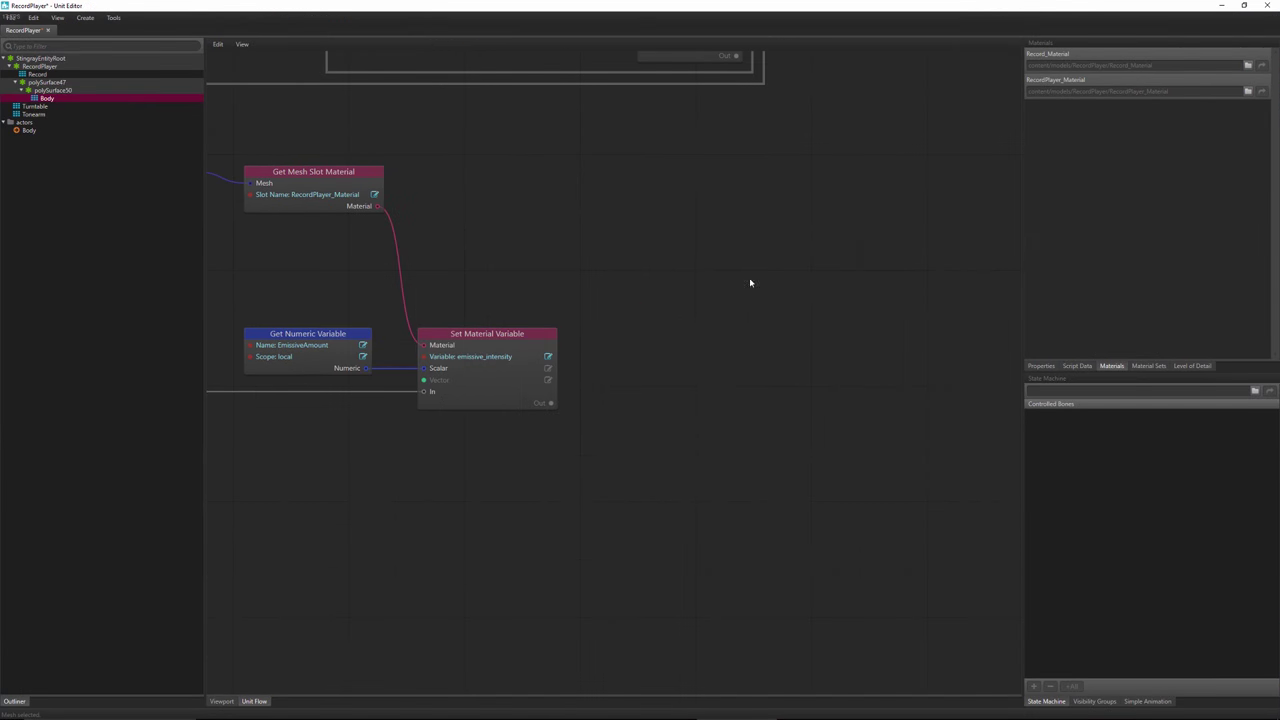
scroll(563, 380, "down", 5)
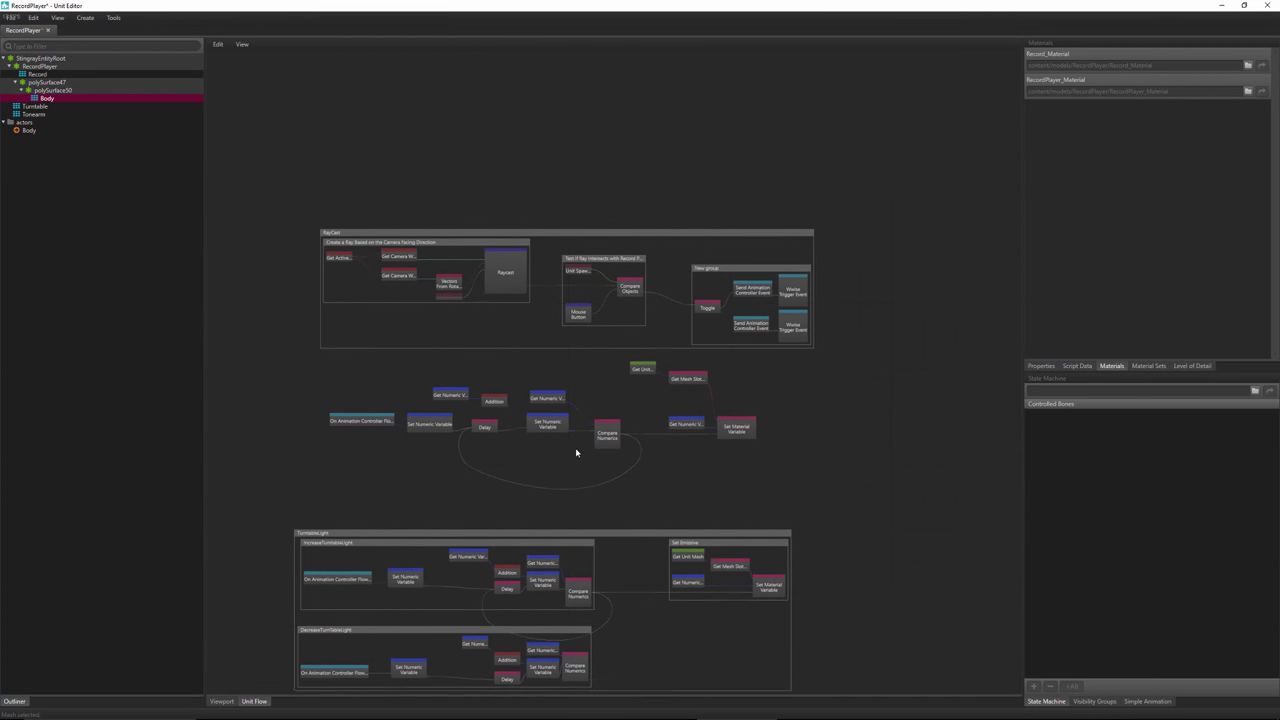
scroll(580, 449, "up", 5)
scroll(634, 474, "down", 4)
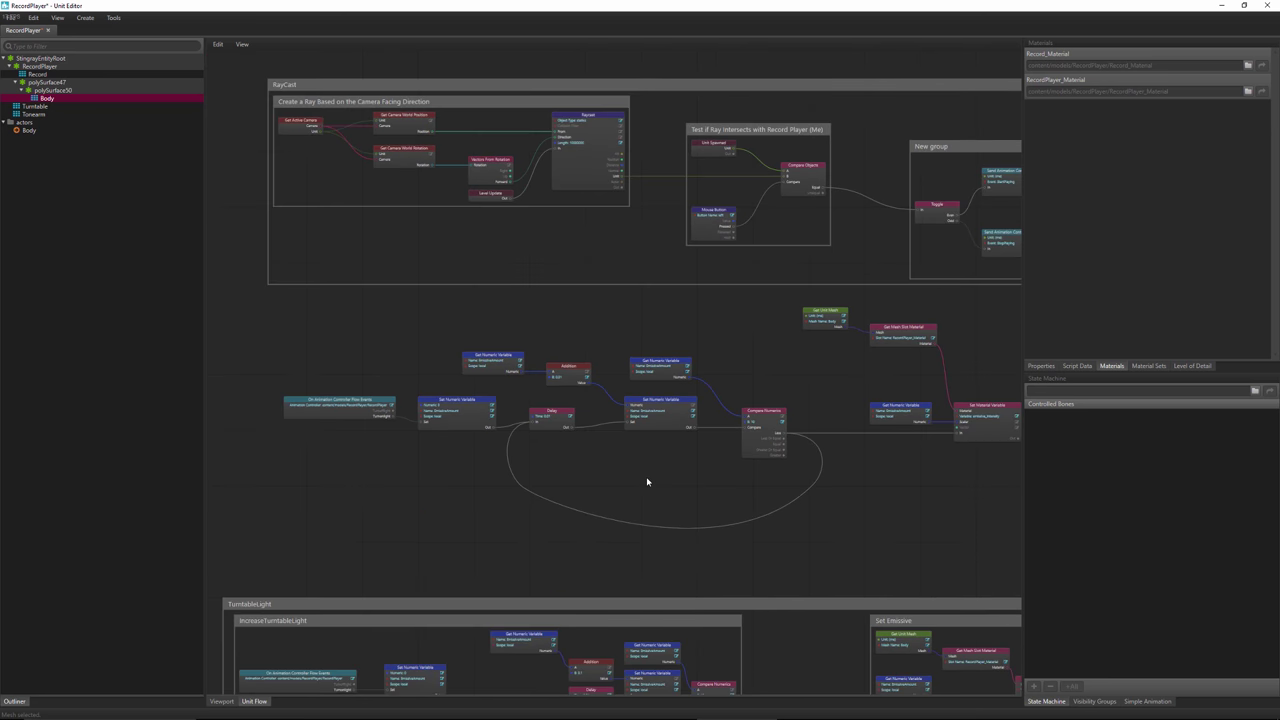
left_click_drag(851, 379, 865, 434)
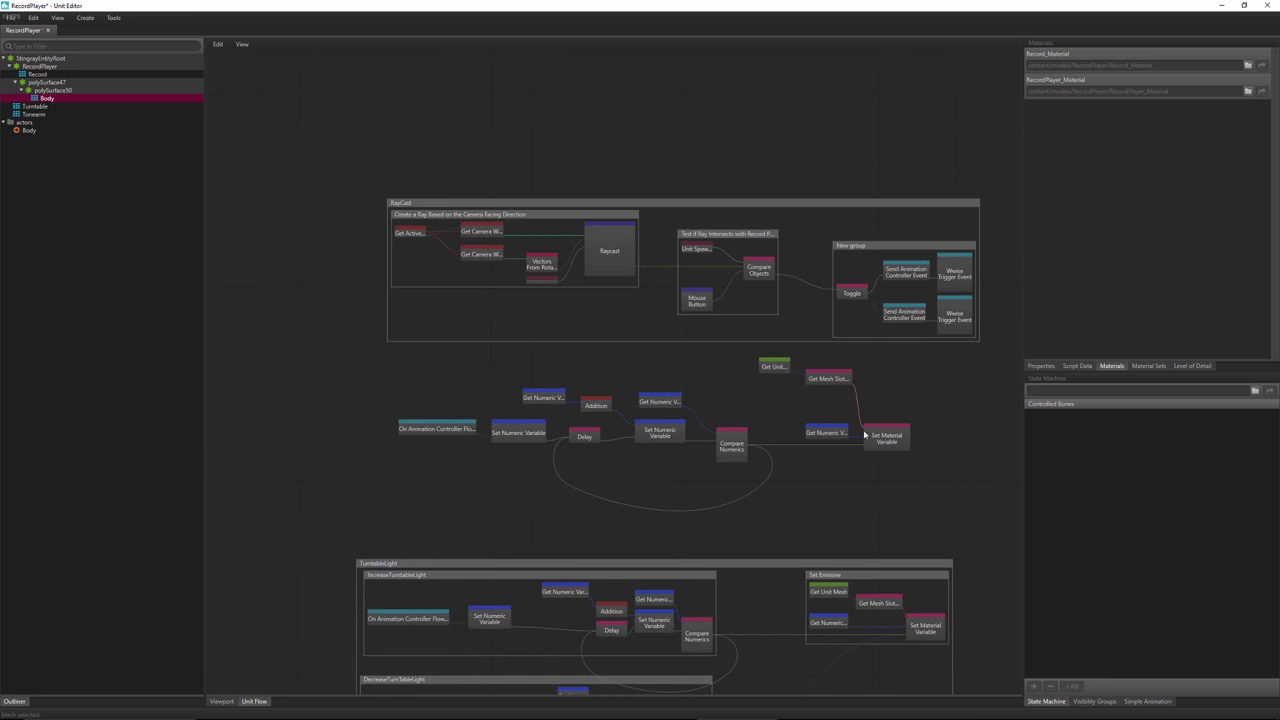
scroll(725, 438, "up", 5)
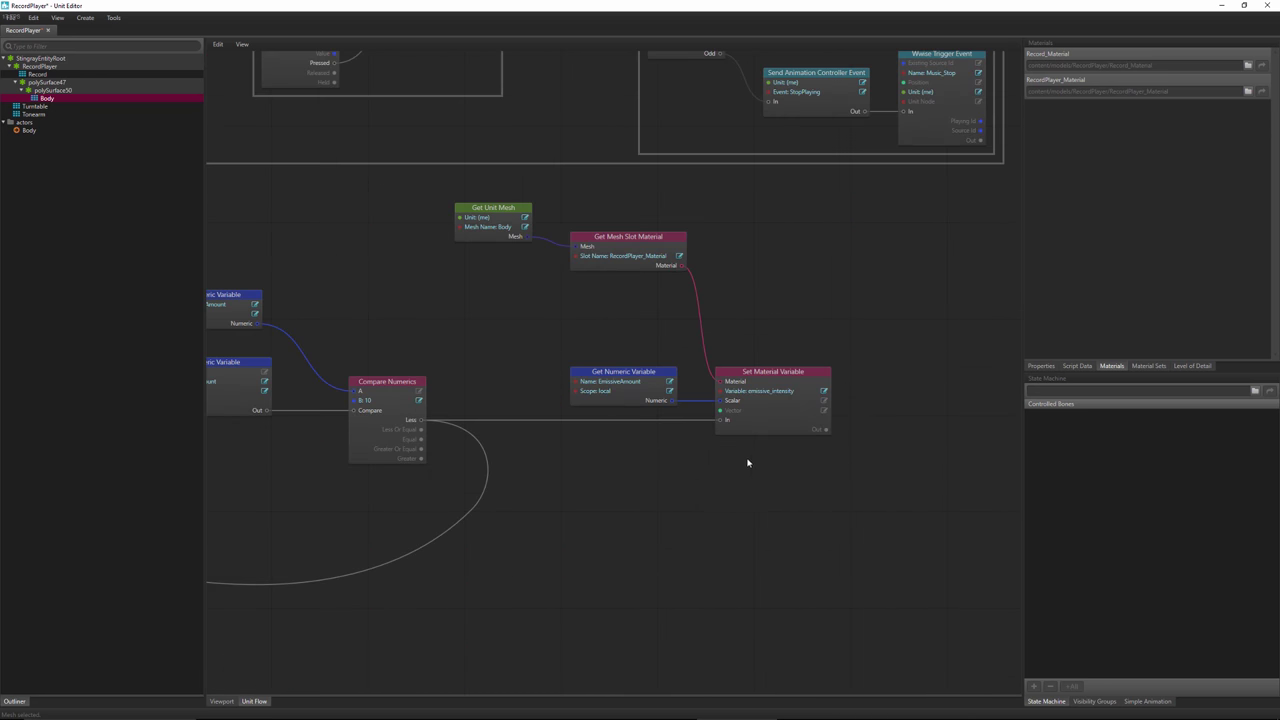
left_click(512, 419)
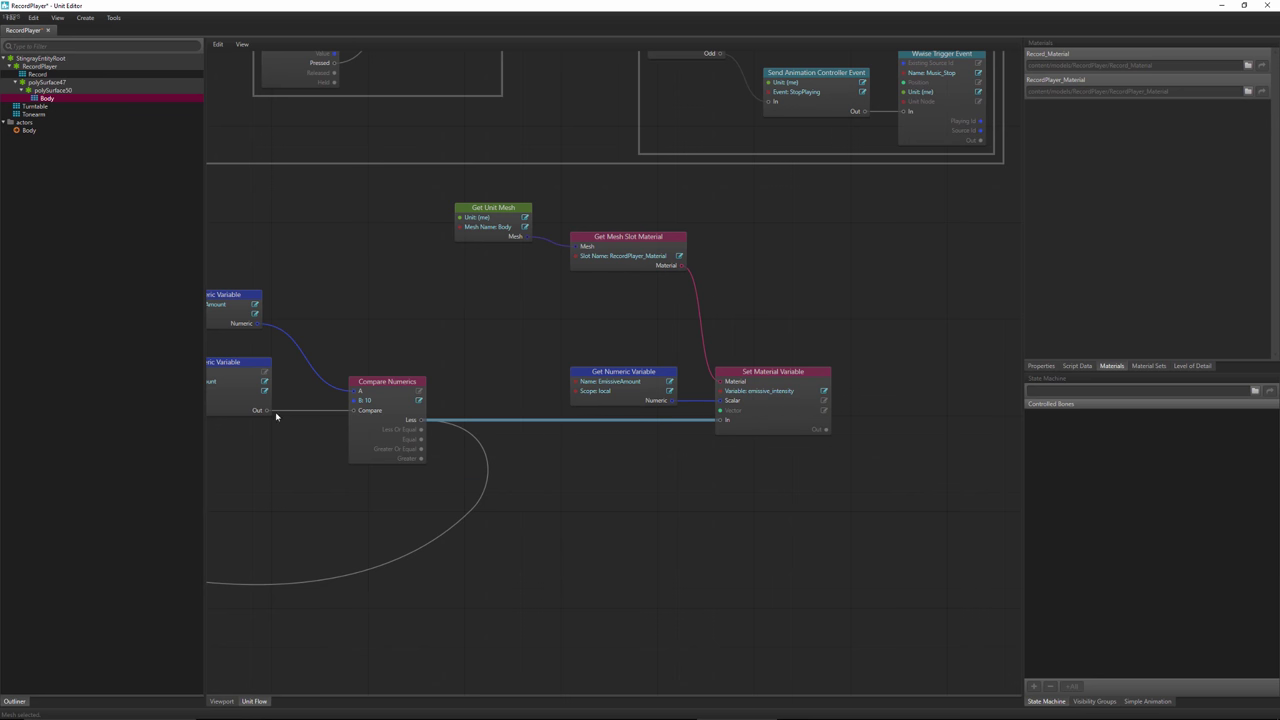
middle_click_drag(277, 410, 370, 395)
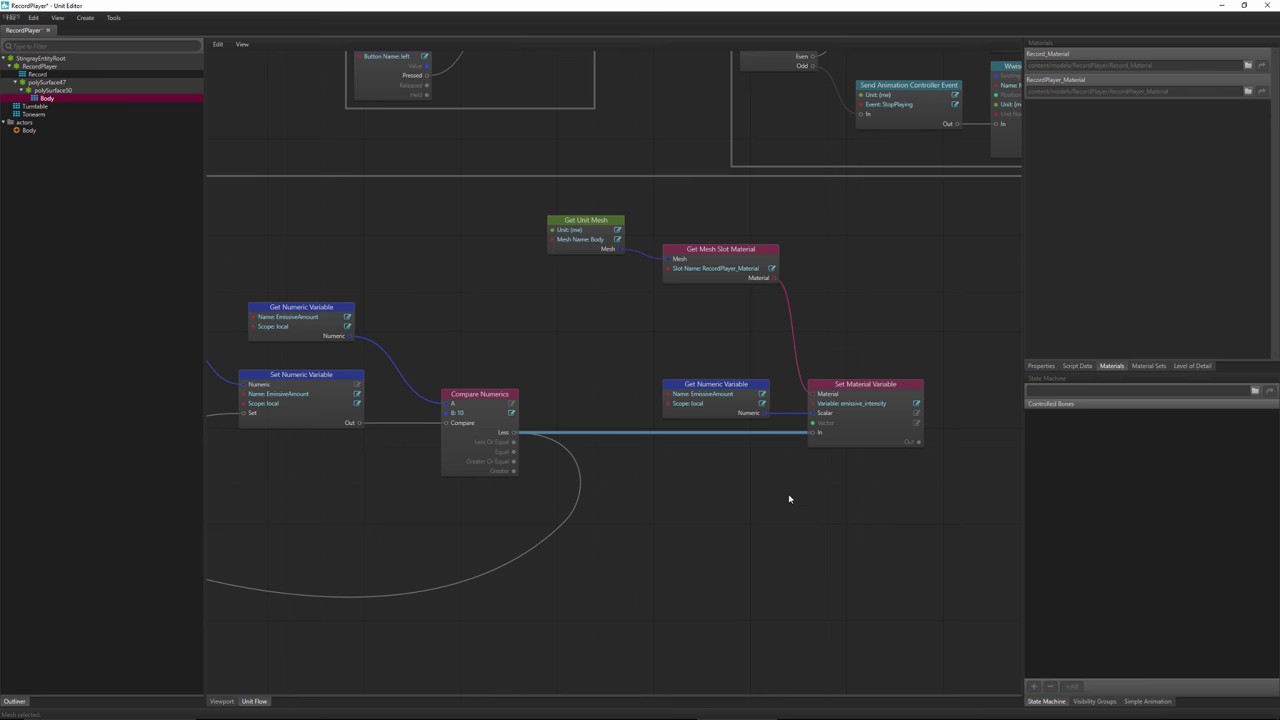
middle_click_drag(337, 511, 580, 521)
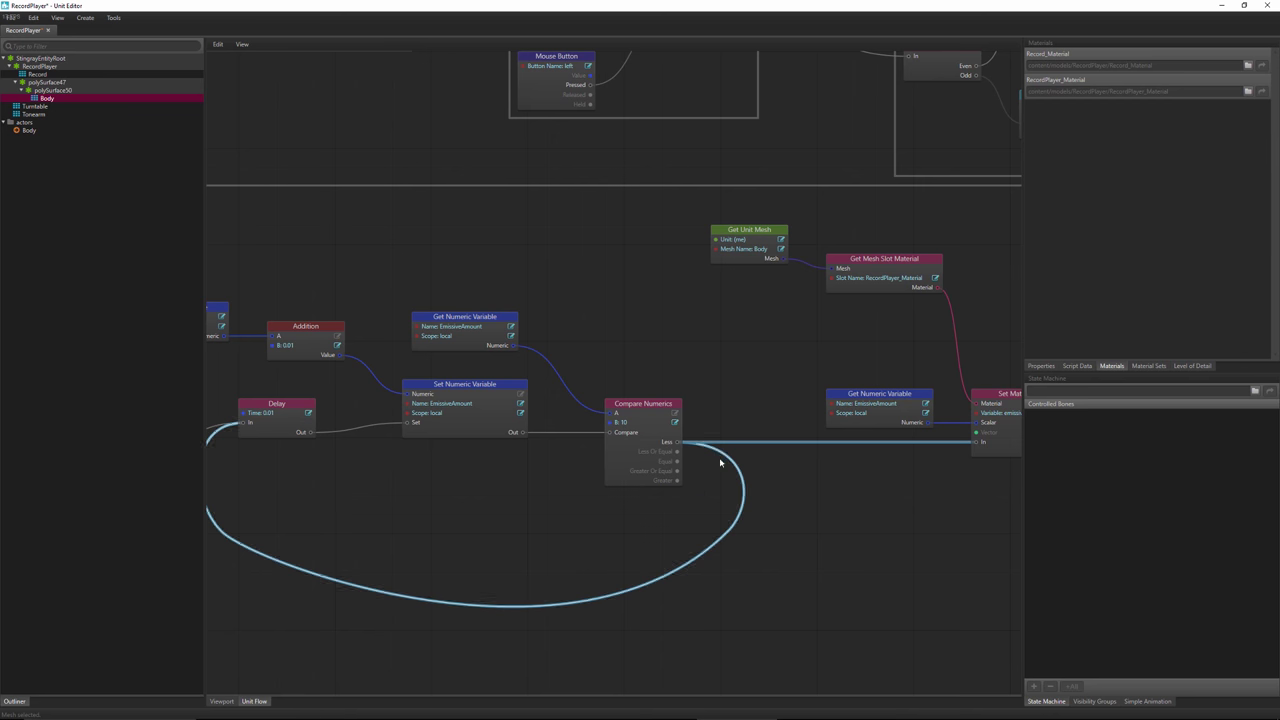
middle_click_drag(919, 500, 739, 464)
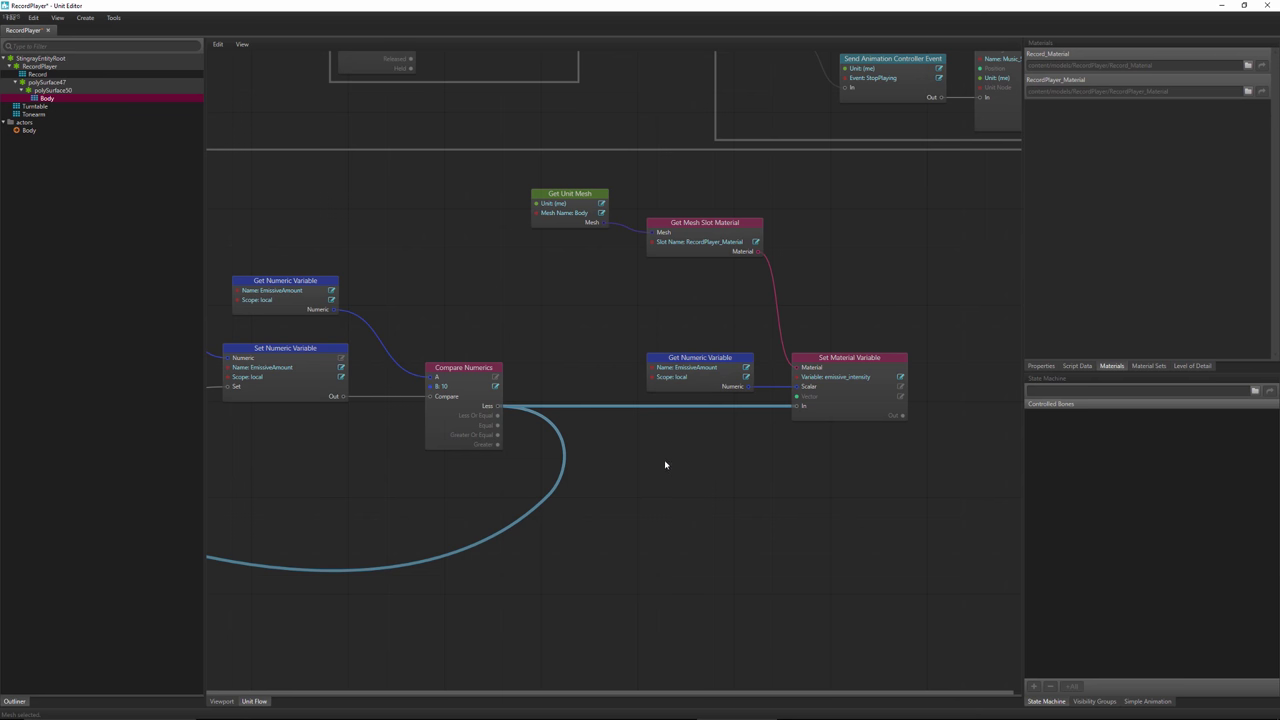
scroll(651, 490, "down", 5)
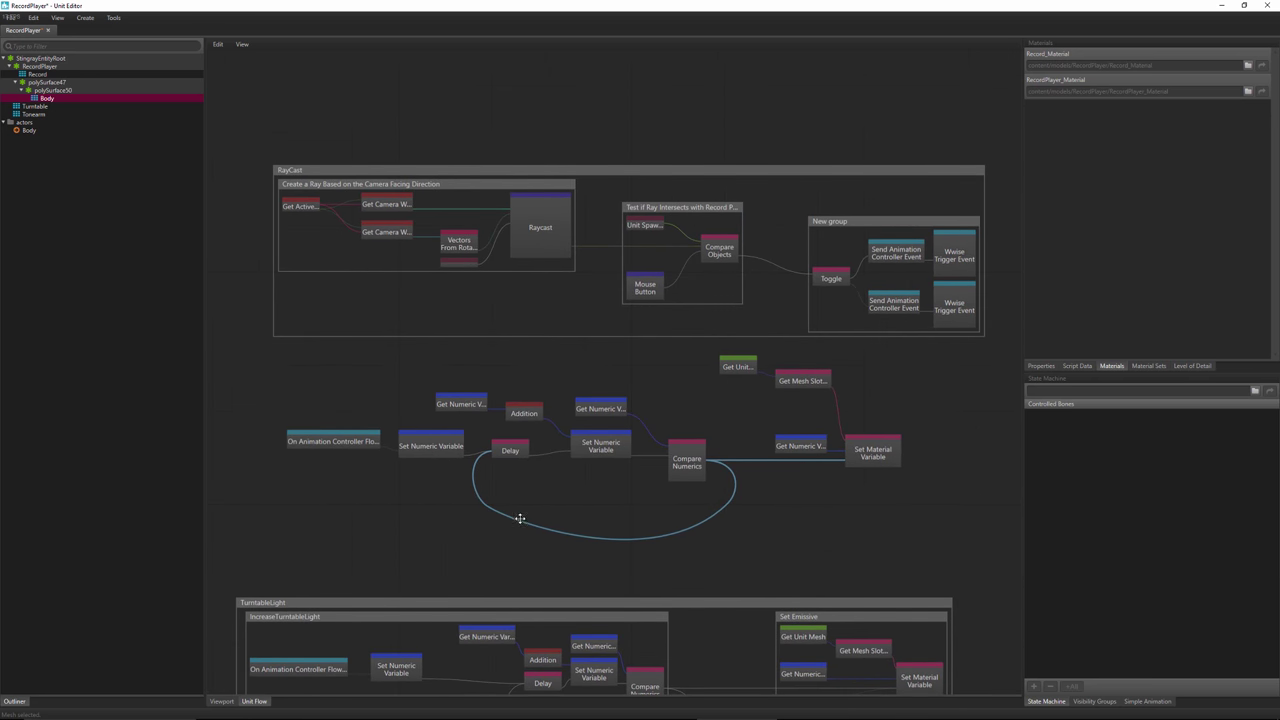
scroll(586, 560, "up", 2)
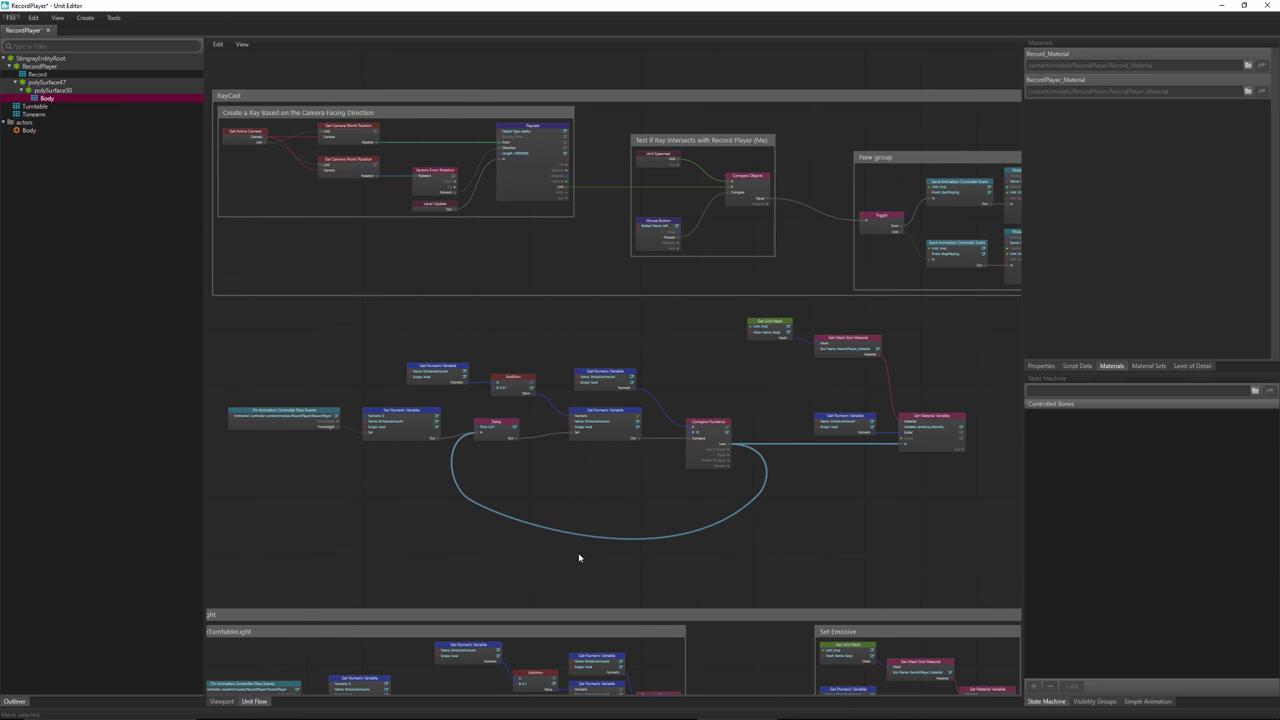
- Examine the DecreaseTurnTableLight group's Addition, Compare Numerics and starting Set Numeric Variable values against those of the increase group
middle_click_drag(600, 591, 750, 208)
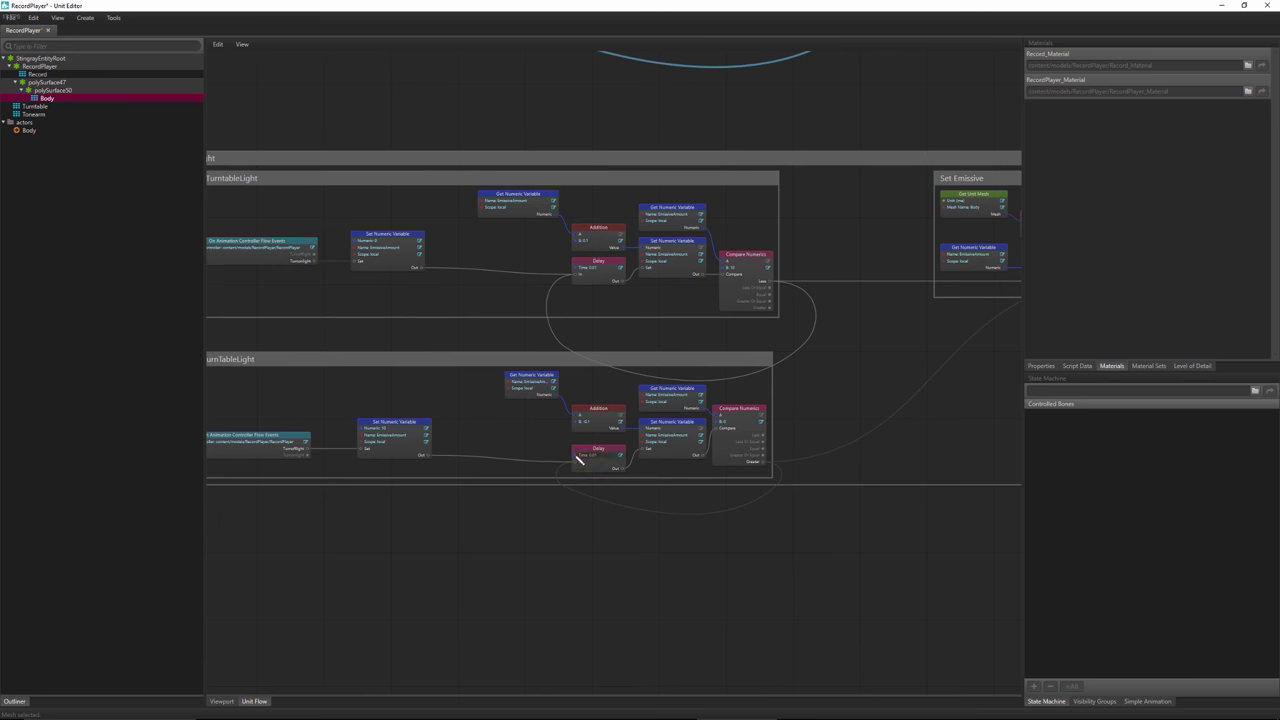
key("f")
scroll(571, 486, "up", 3)
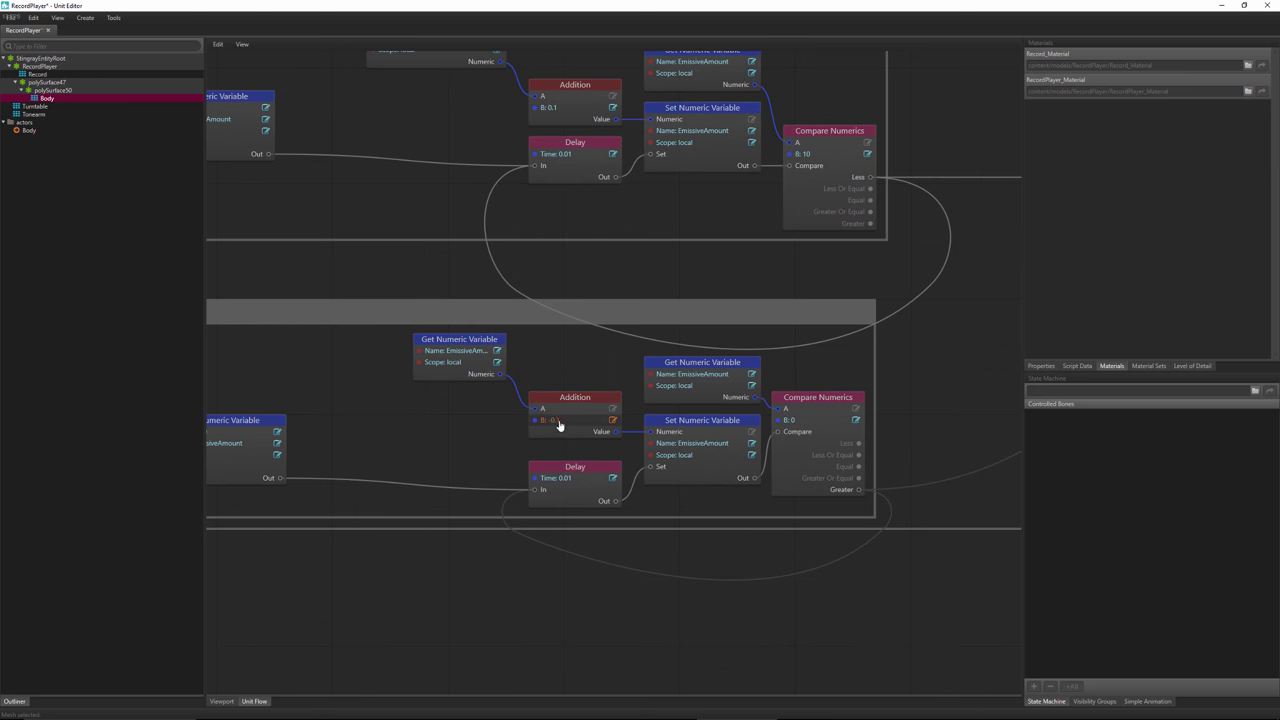
middle_click_drag(903, 540, 703, 549)
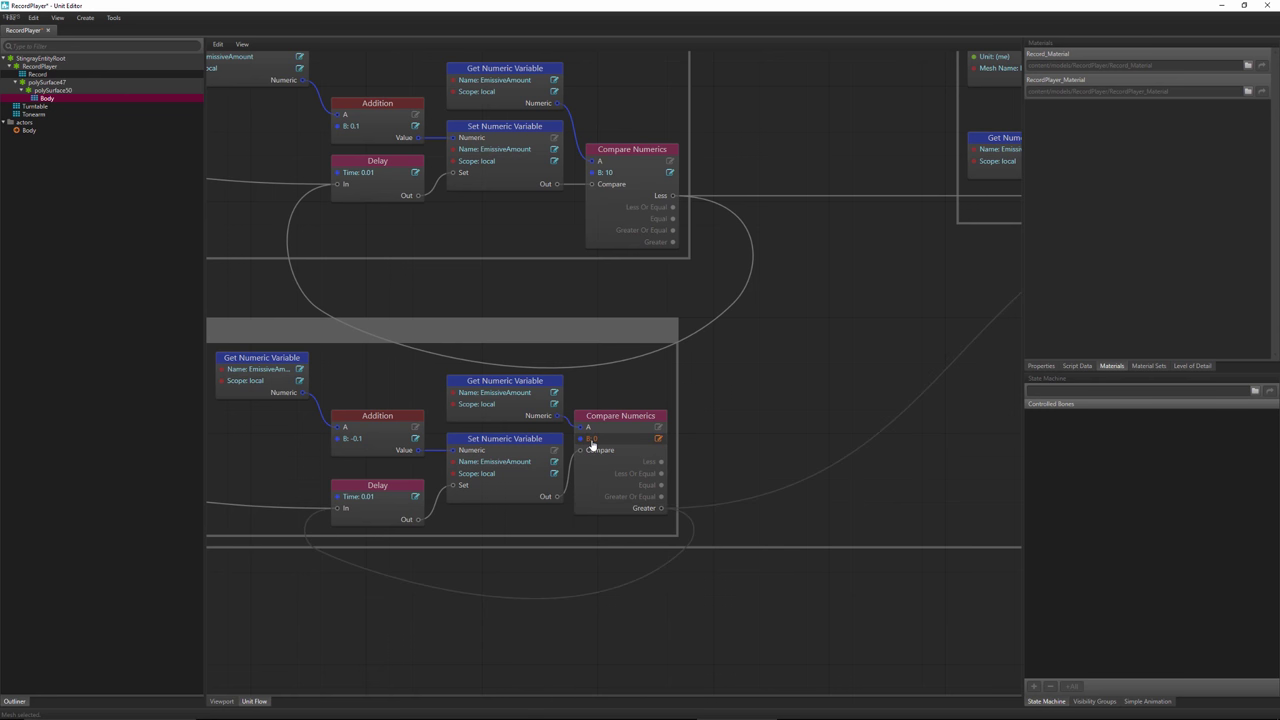
scroll(513, 478, "left", 10)
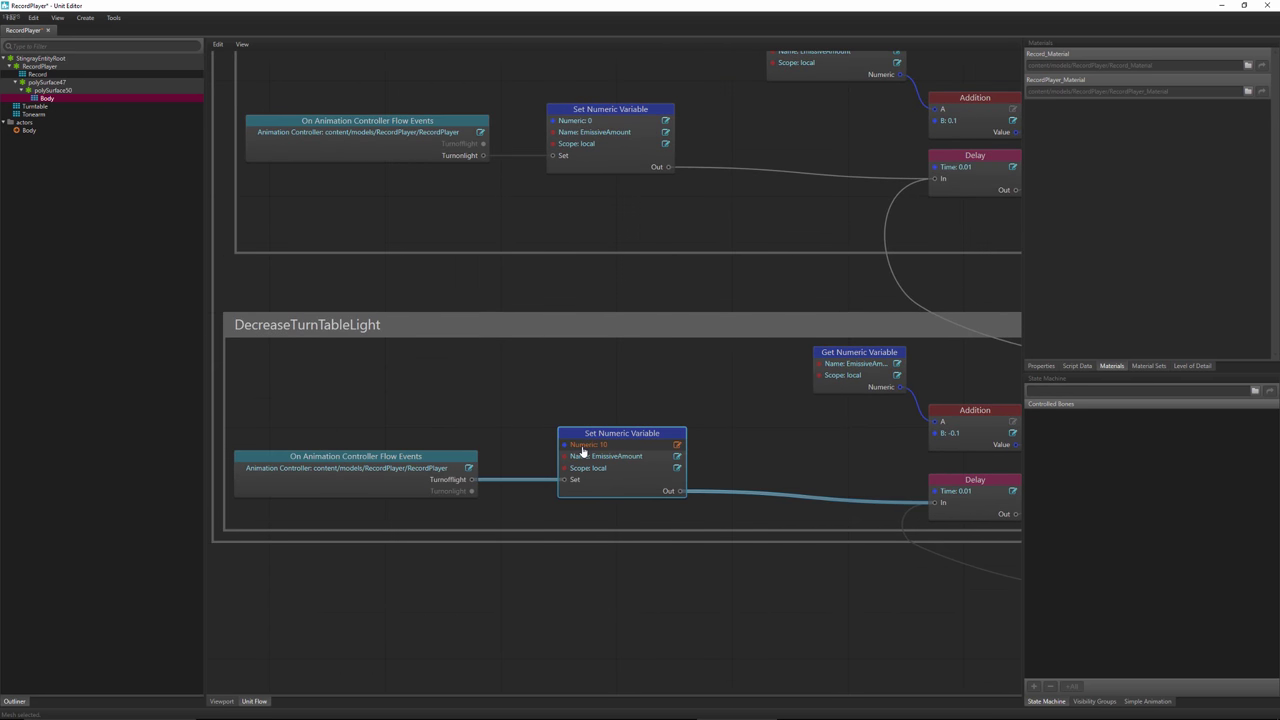
middle_click_drag(789, 493, 565, 472)
- Spread out the DecreaseTurnTableLight nodes by moving Delay, the second Set Numeric Variable, the first Get Numeric Variable and Addition further from Compare Numerics
left_click(583, 478)
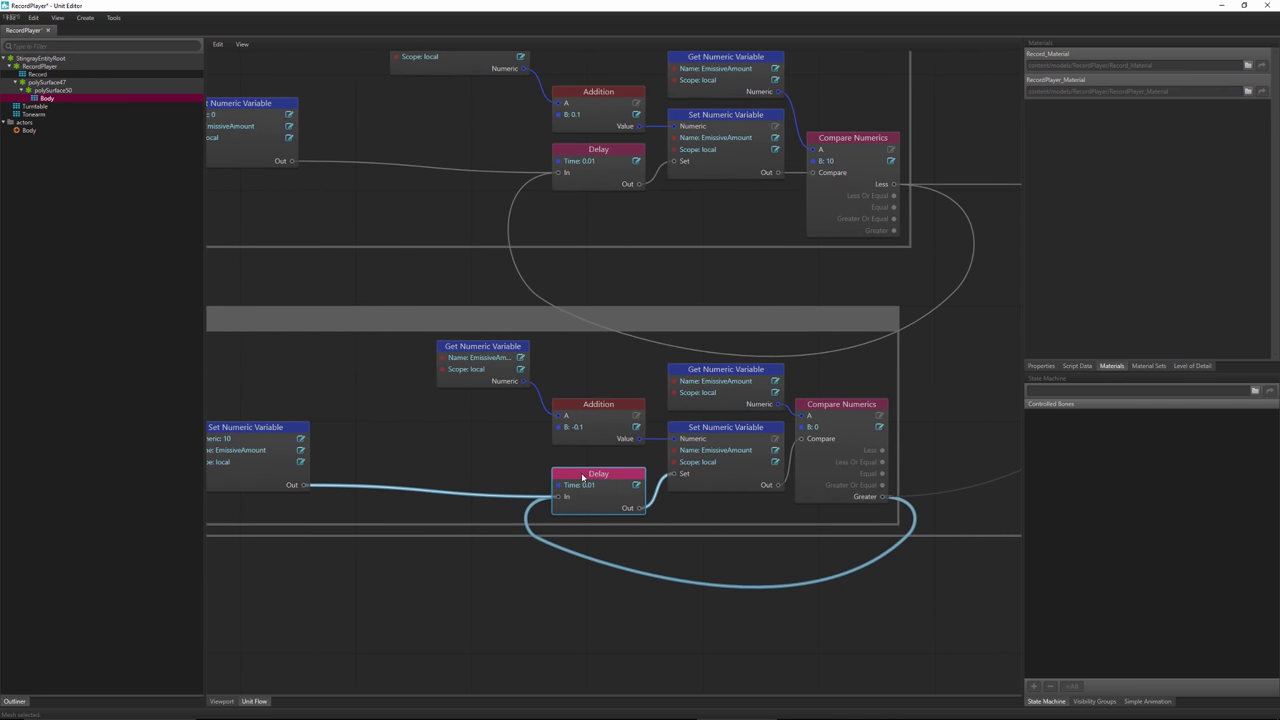
left_click_drag(587, 476, 573, 476)
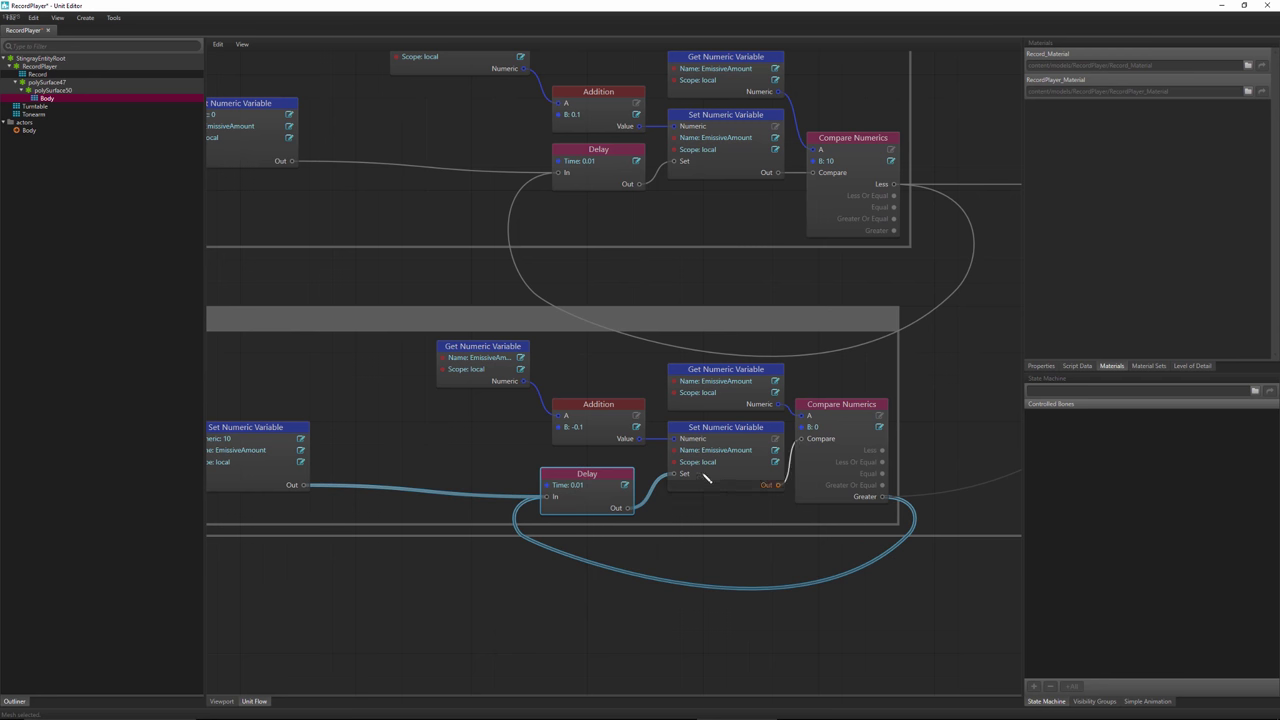
left_click_drag(736, 432, 724, 432)
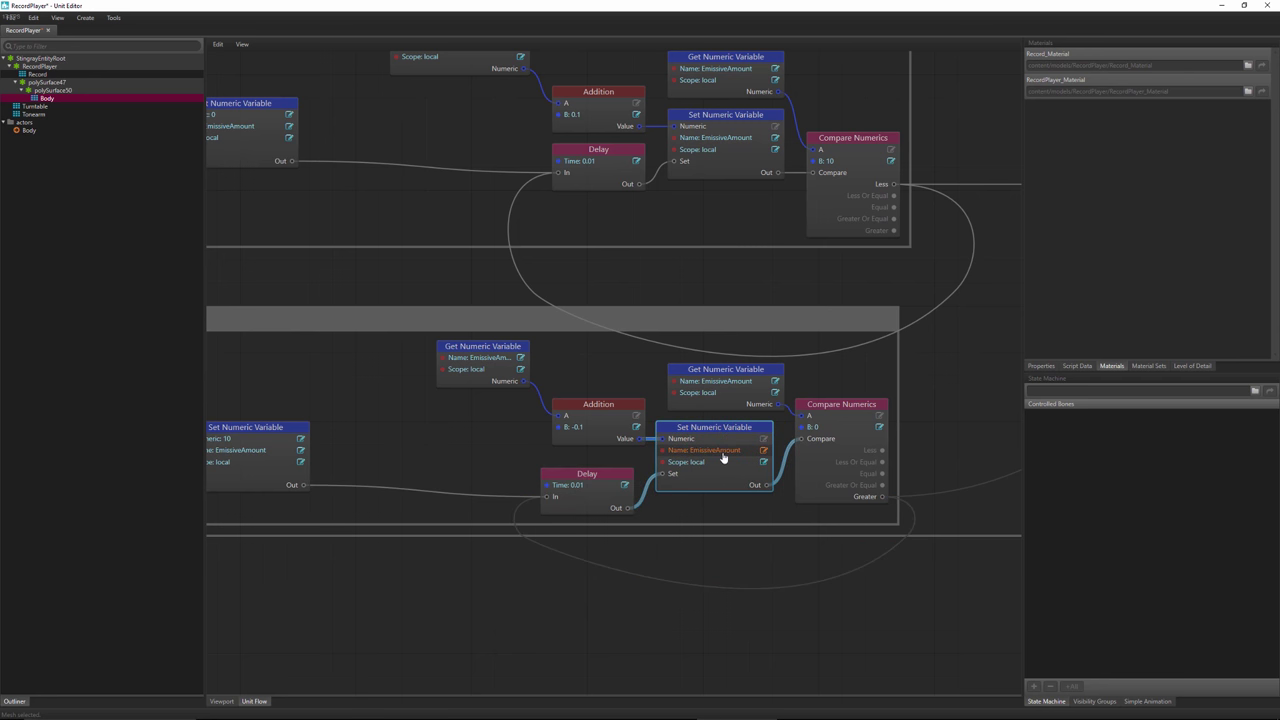
left_click_drag(609, 477, 539, 477)
left_click(598, 405)
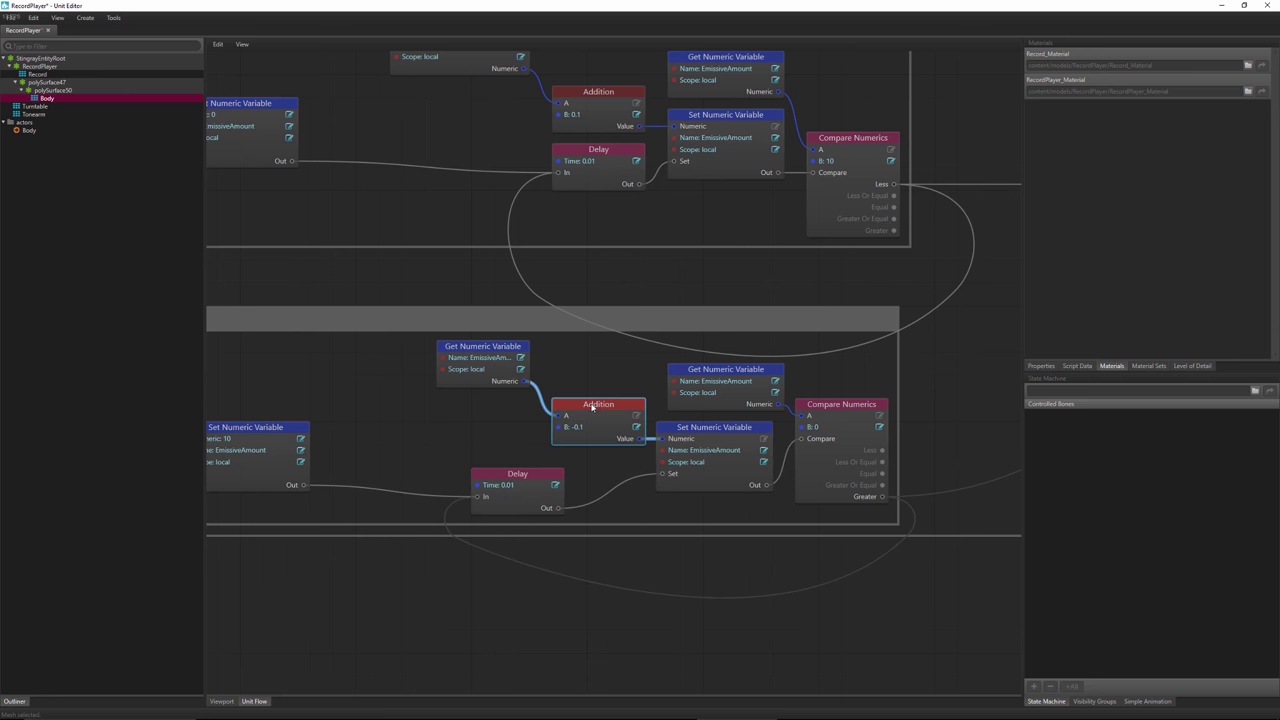
left_click_drag(460, 343, 379, 345)
left_click_drag(608, 414, 562, 415)
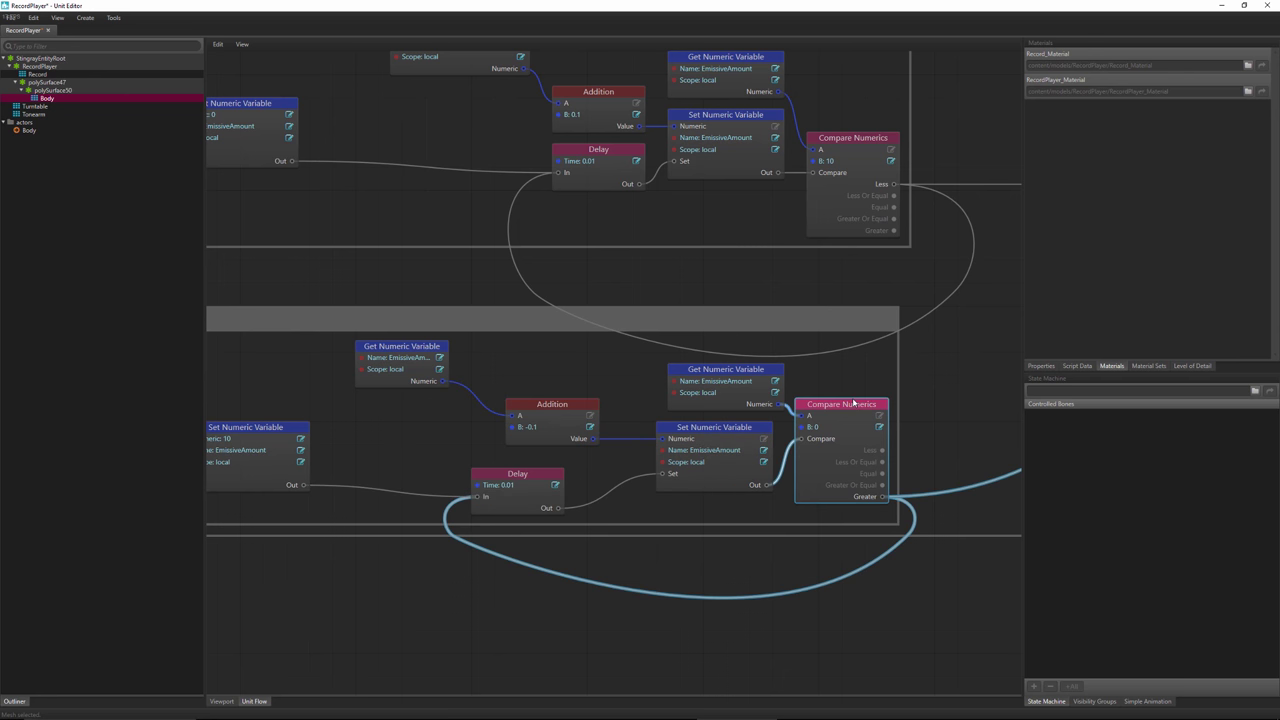
- Trace the decrease group's Greater output to Set Material Variable in the Set Emissive group and review the whole flow graph
middle_click_drag(880, 518, 673, 467)
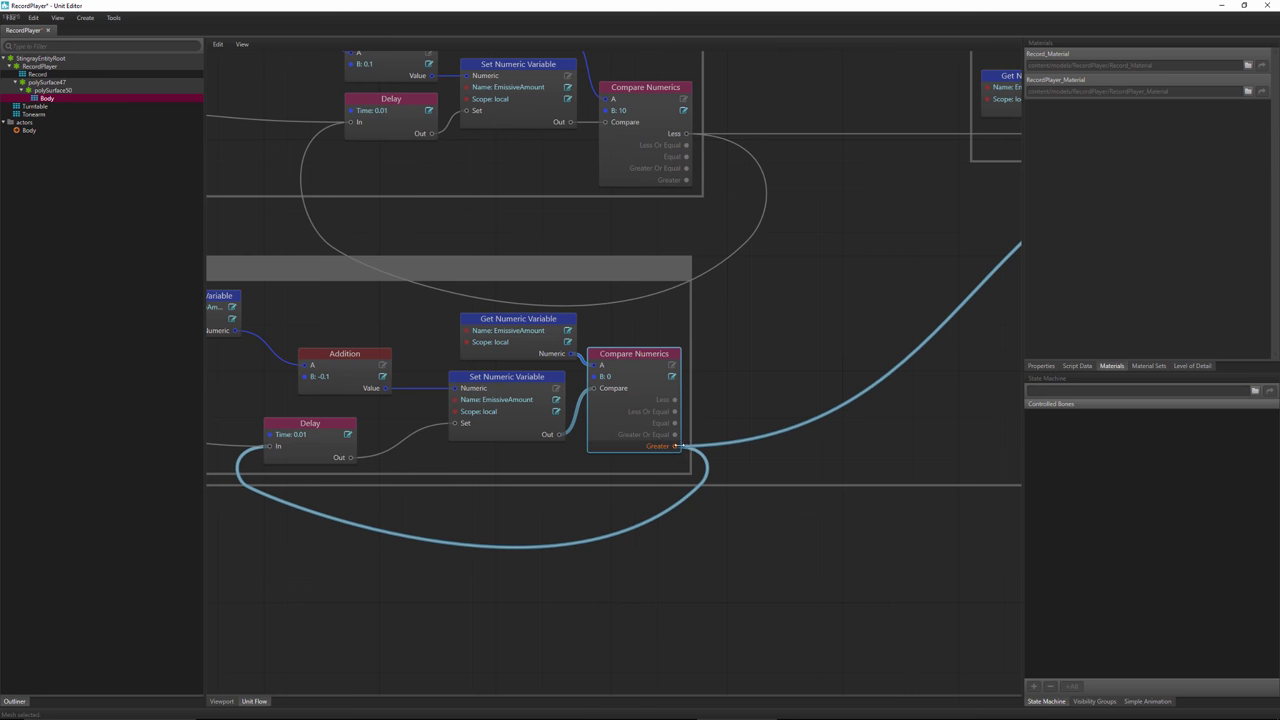
double_click(780, 422)
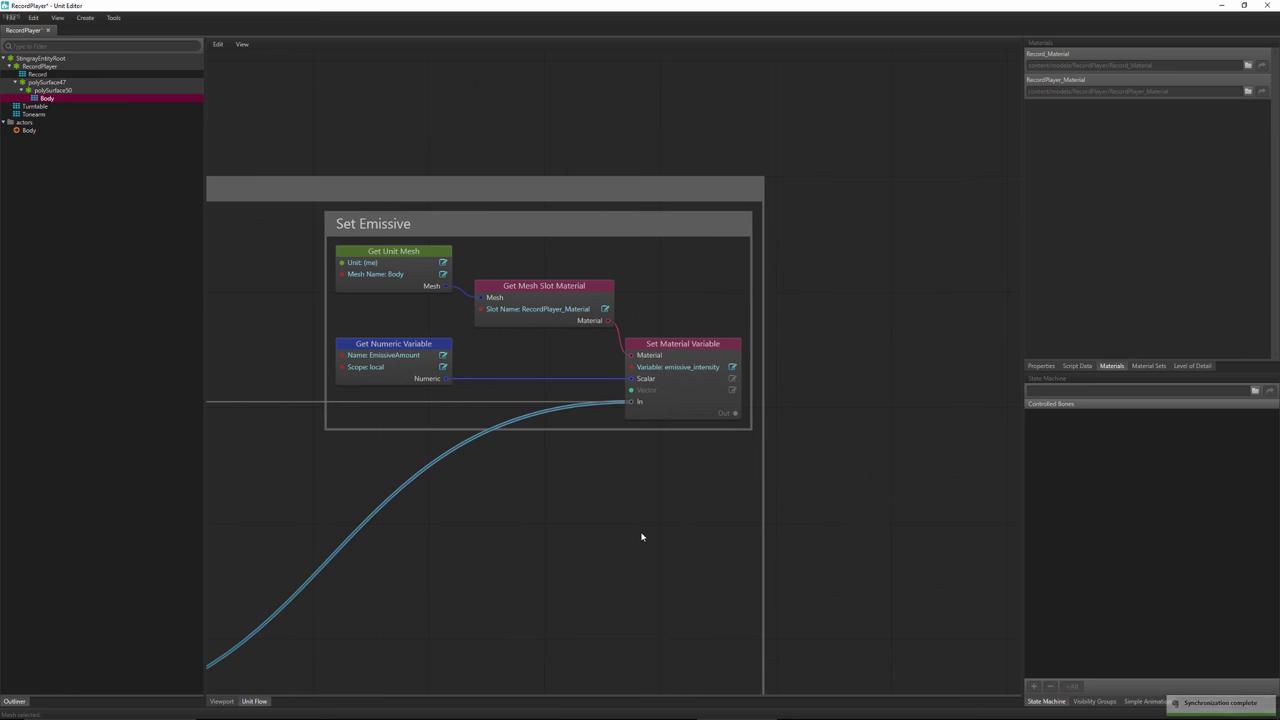
scroll(638, 539, "down", 5)
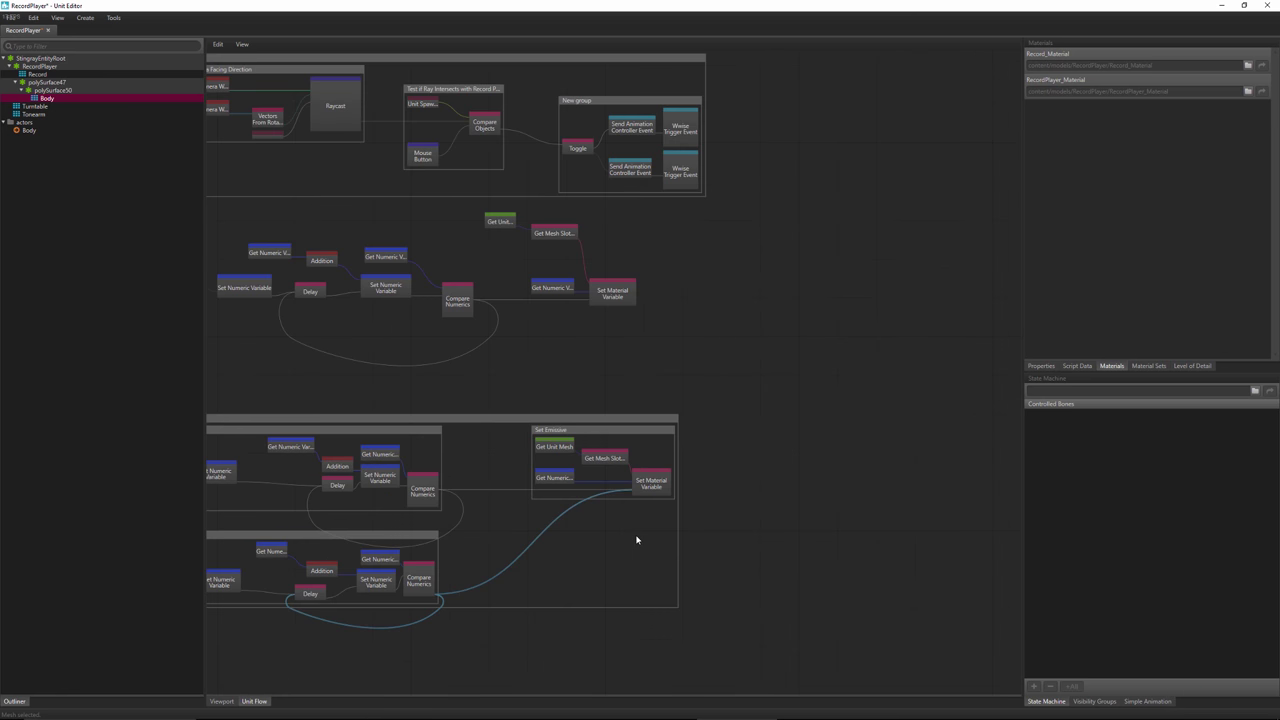
key("f")
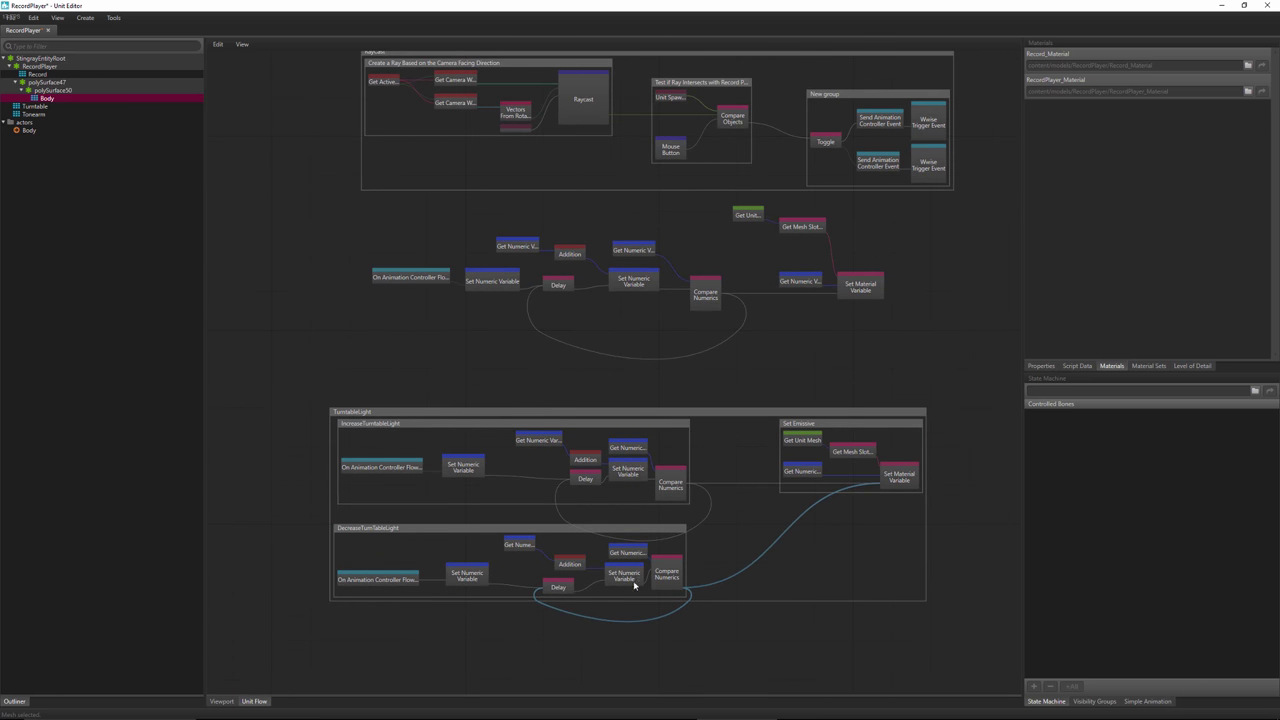
- Examine the DecreaseTurnTableLight flow from its starting Set Numeric Variable through the Greater loop to Set Material Variable in Set Emissive
scroll(459, 568, "up", 6)
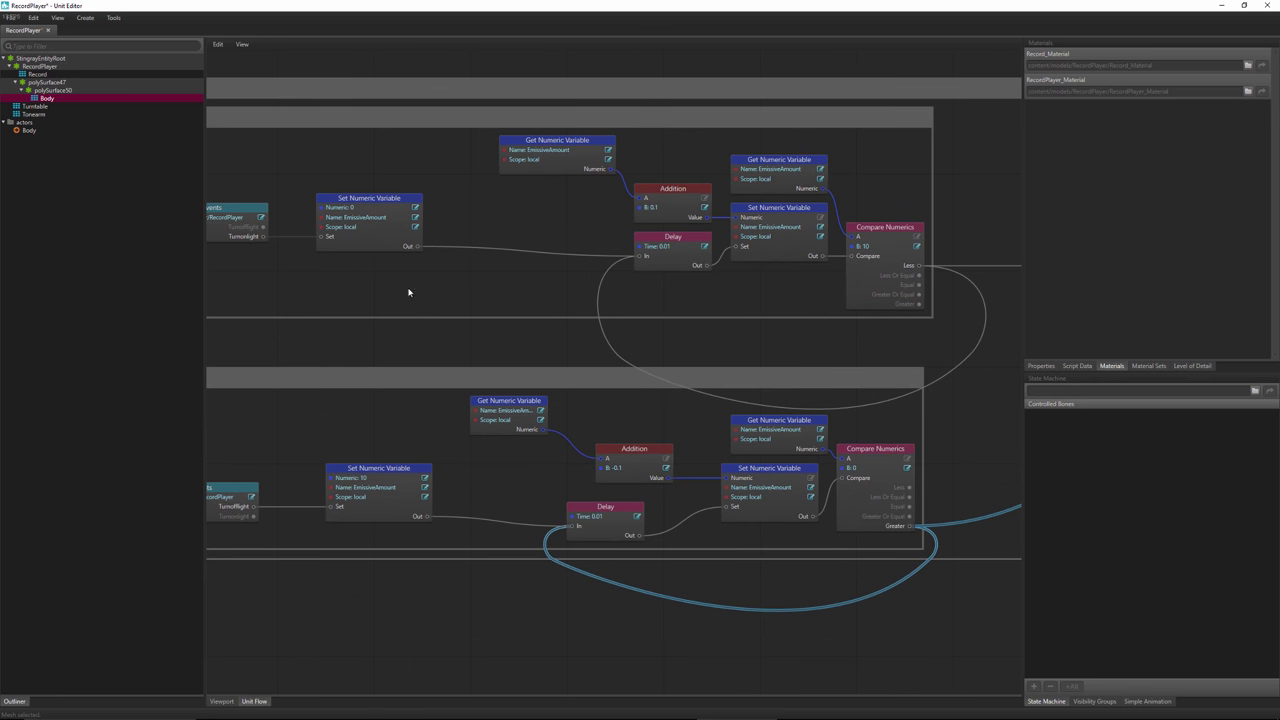
left_click(373, 471)
middle_click_drag(914, 531, 799, 532)
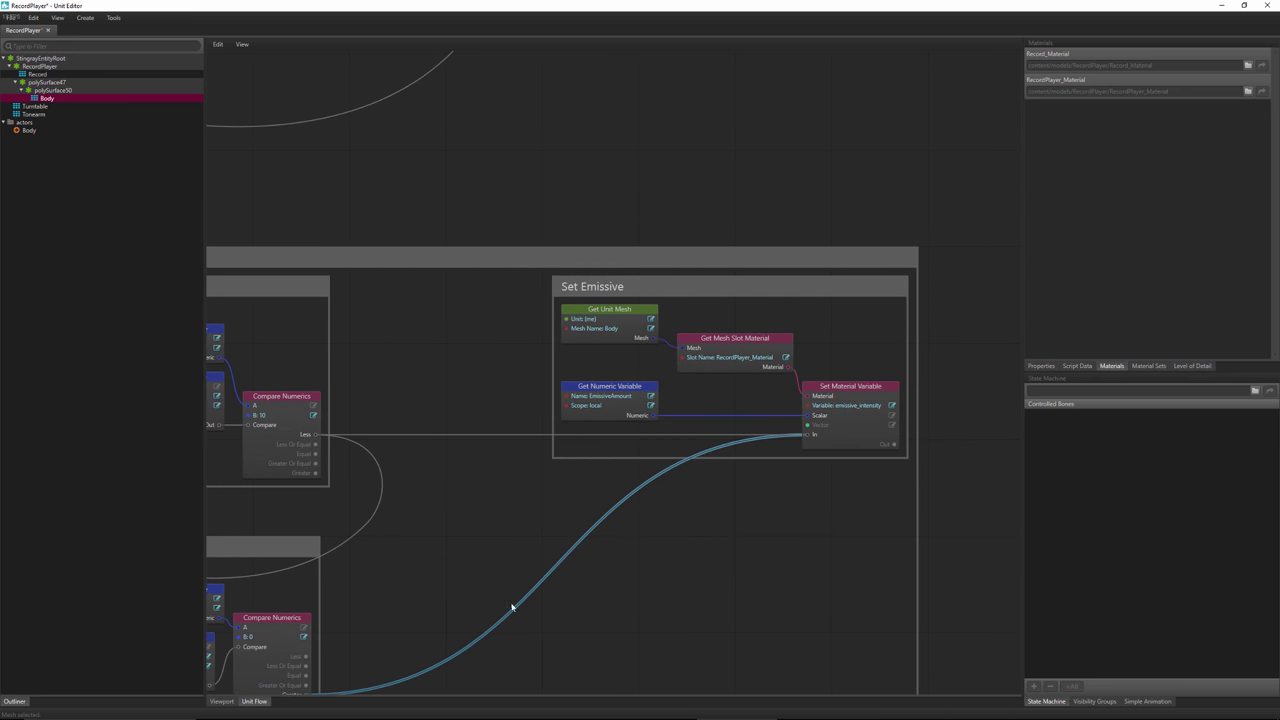
scroll(746, 489, "down", 5)
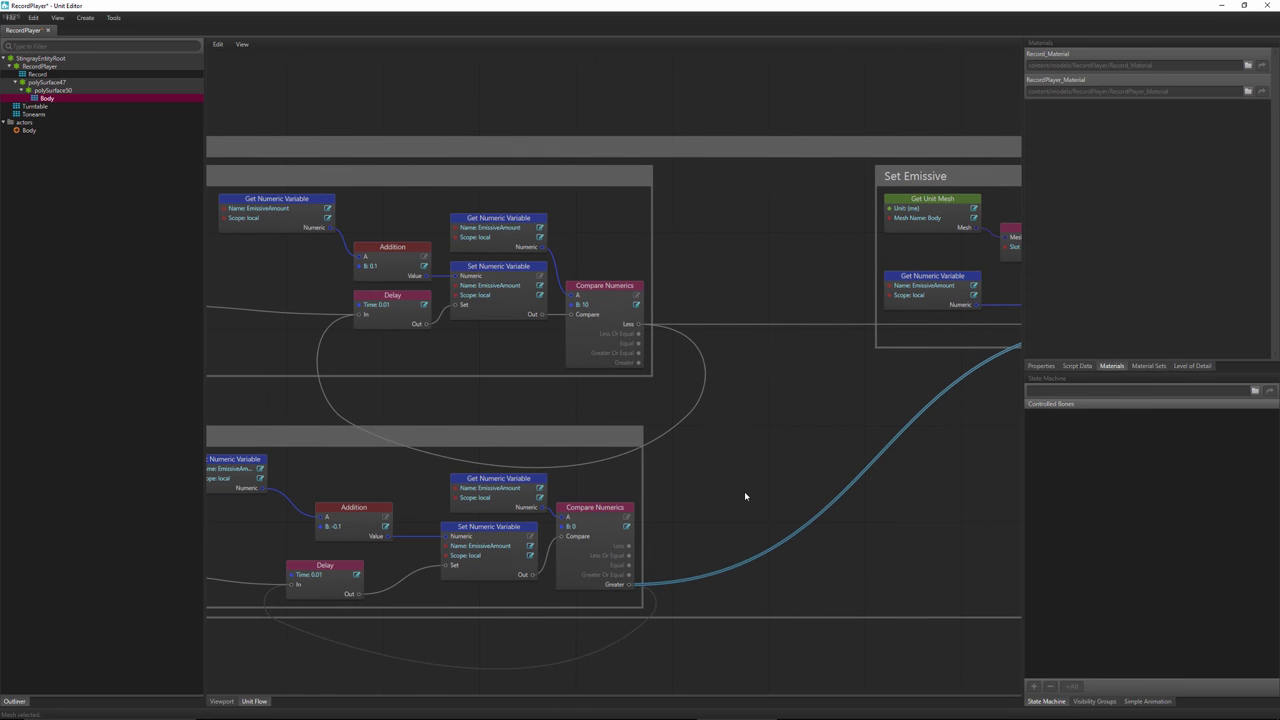
- Delete the ungrouped duplicate light nodes lying between the Raycast and TurntableLight groups
scroll(744, 511, "down", 2)
middle_click_drag(912, 414, 856, 435)
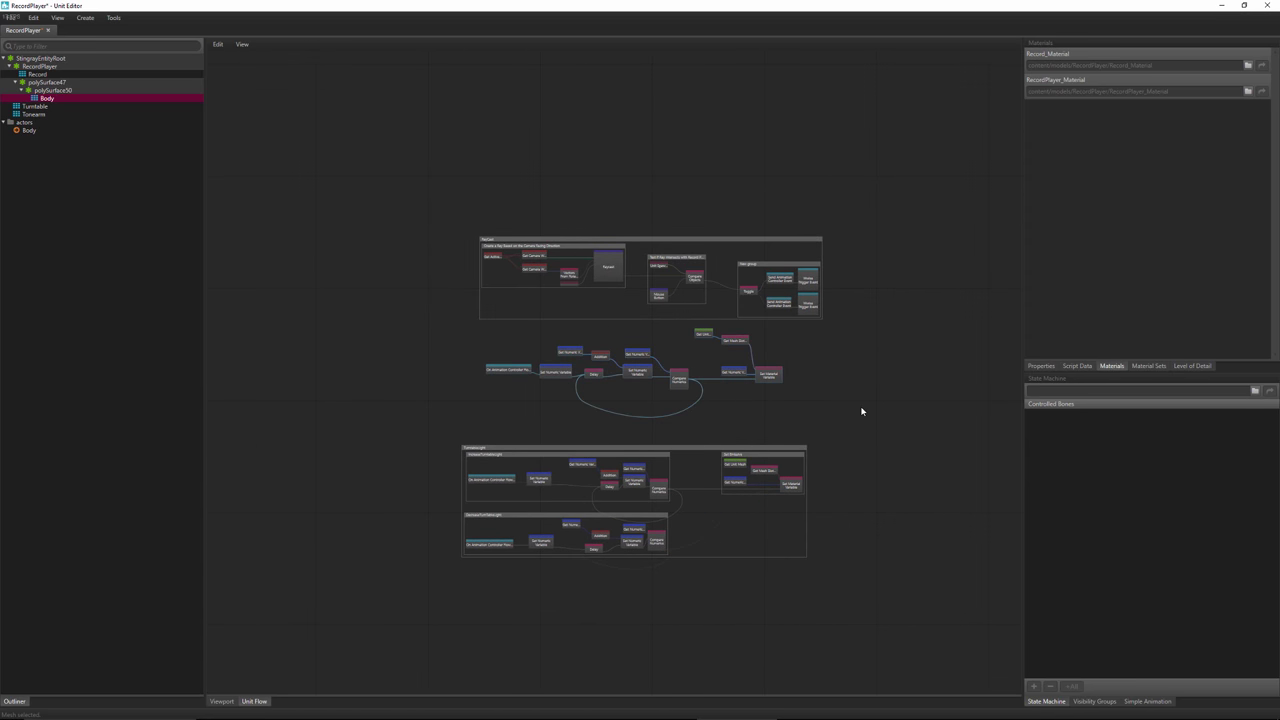
key("Delete")
- Review the IncreaseTurntableLight loop through Delay and Compare Numerics alongside the DecreaseTurnTableLight group
scroll(604, 449, "up", 3)
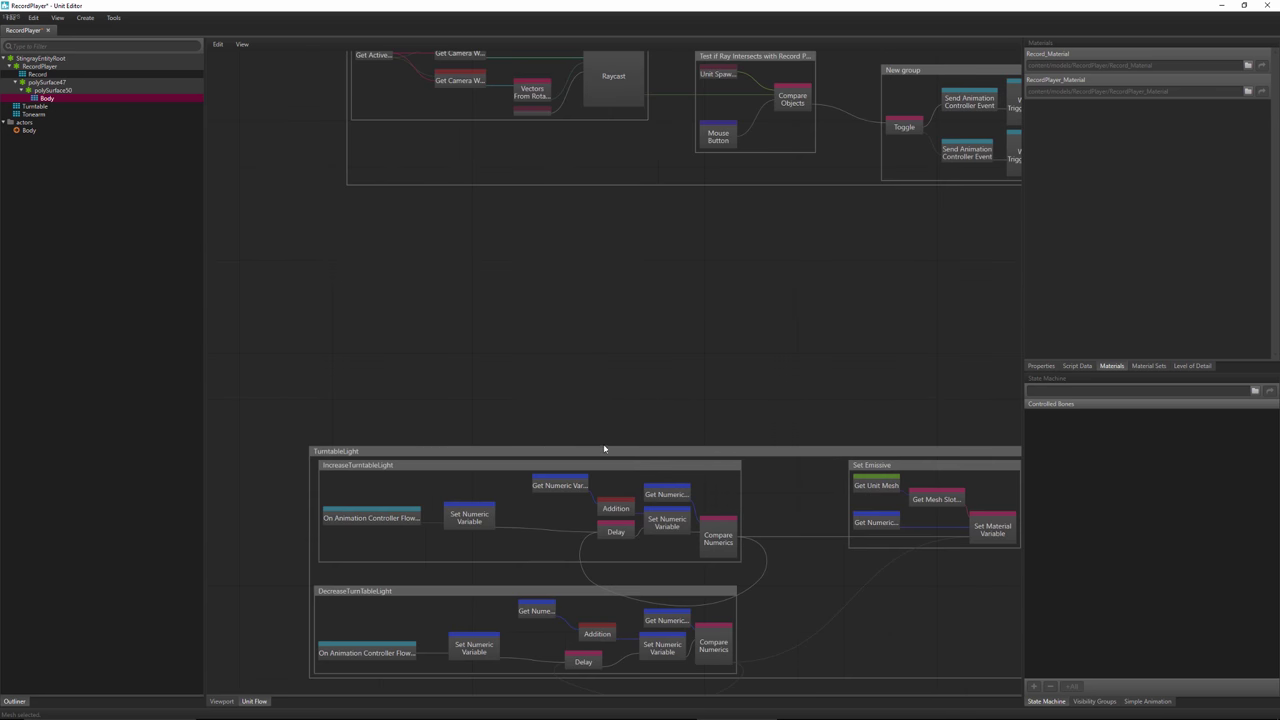
middle_click_drag(600, 564, 623, 400)
scroll(623, 400, "up", 2)
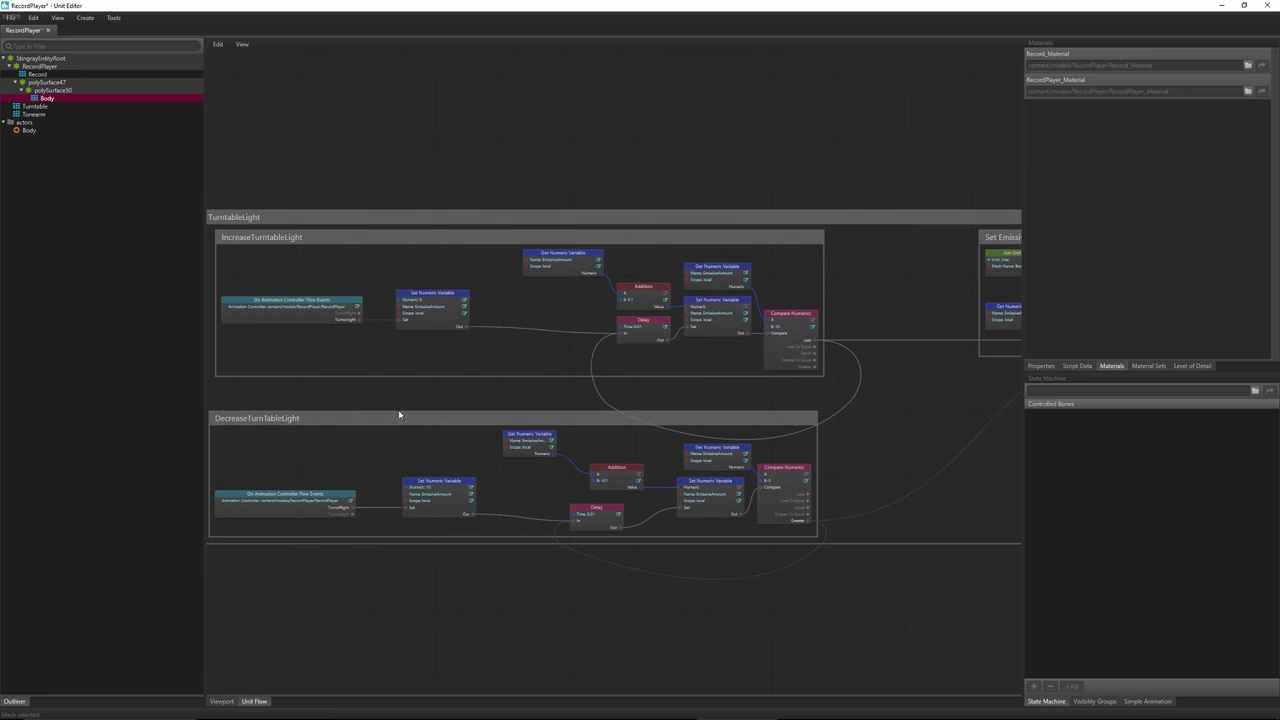
middle_click_drag(520, 383, 606, 431)
scroll(711, 409, "up", 3)
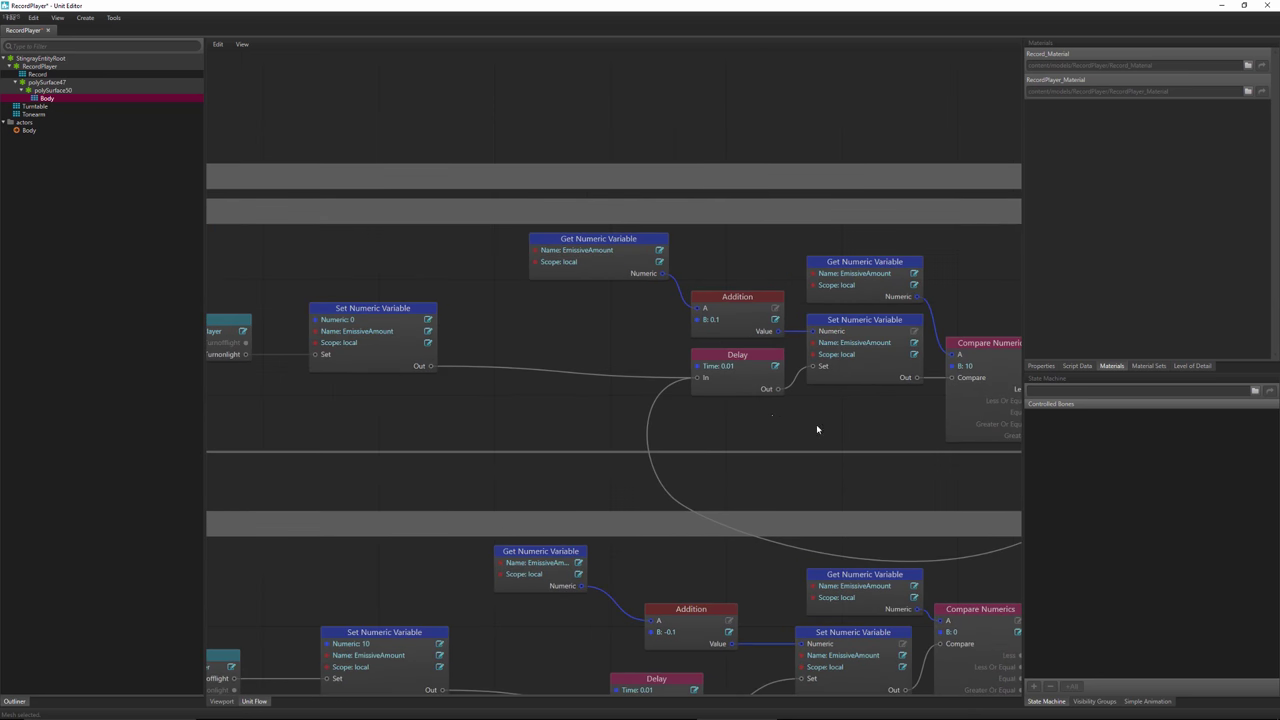
middle_click_drag(817, 429, 600, 447)
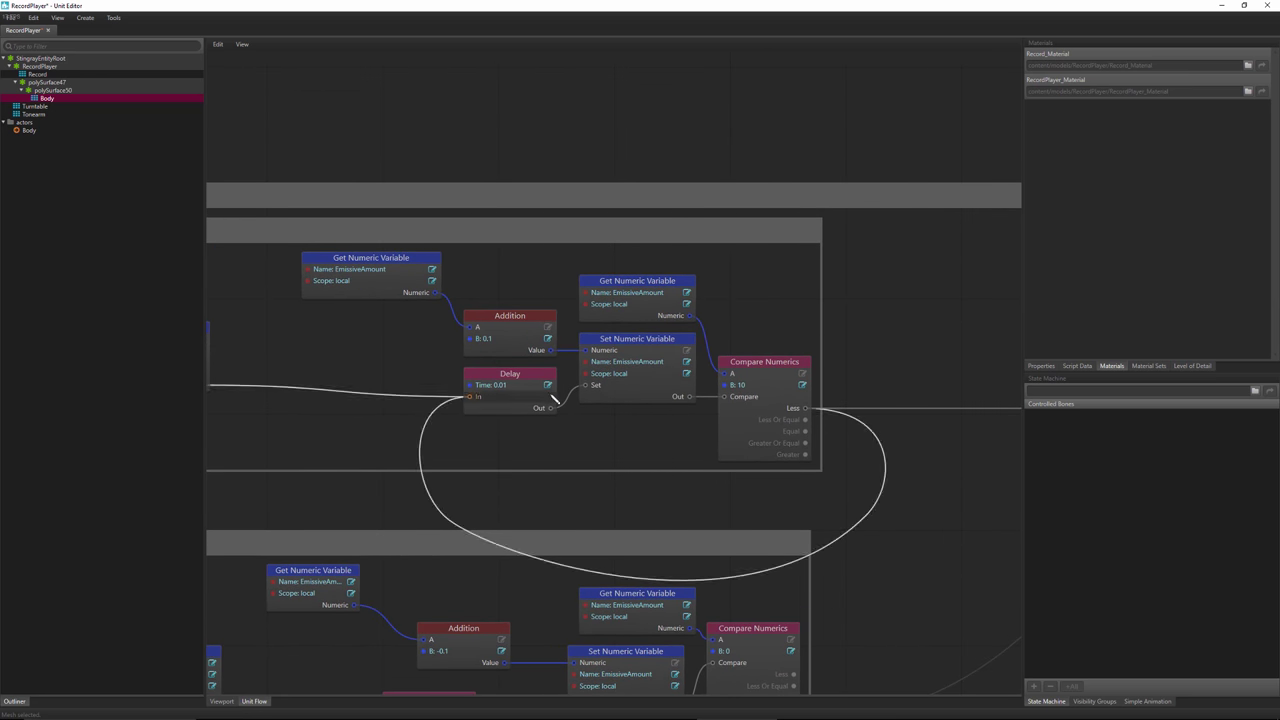
middle_click_drag(552, 401, 700, 429)
scroll(683, 428, "down", 4)
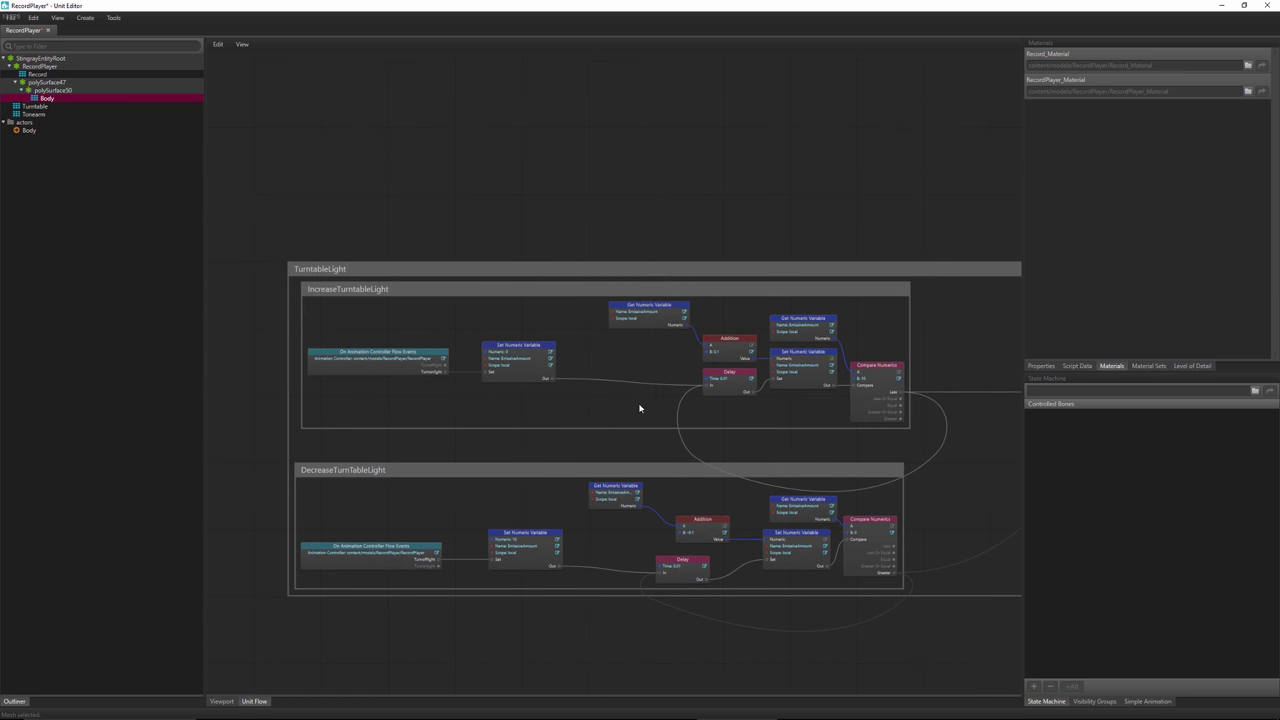
- Raise the IncreaseTurntableLight and Set Emissive groups to the same height, and move the decrease group's Delay directly beneath its Addition
left_click_drag(449, 299, 441, 261)
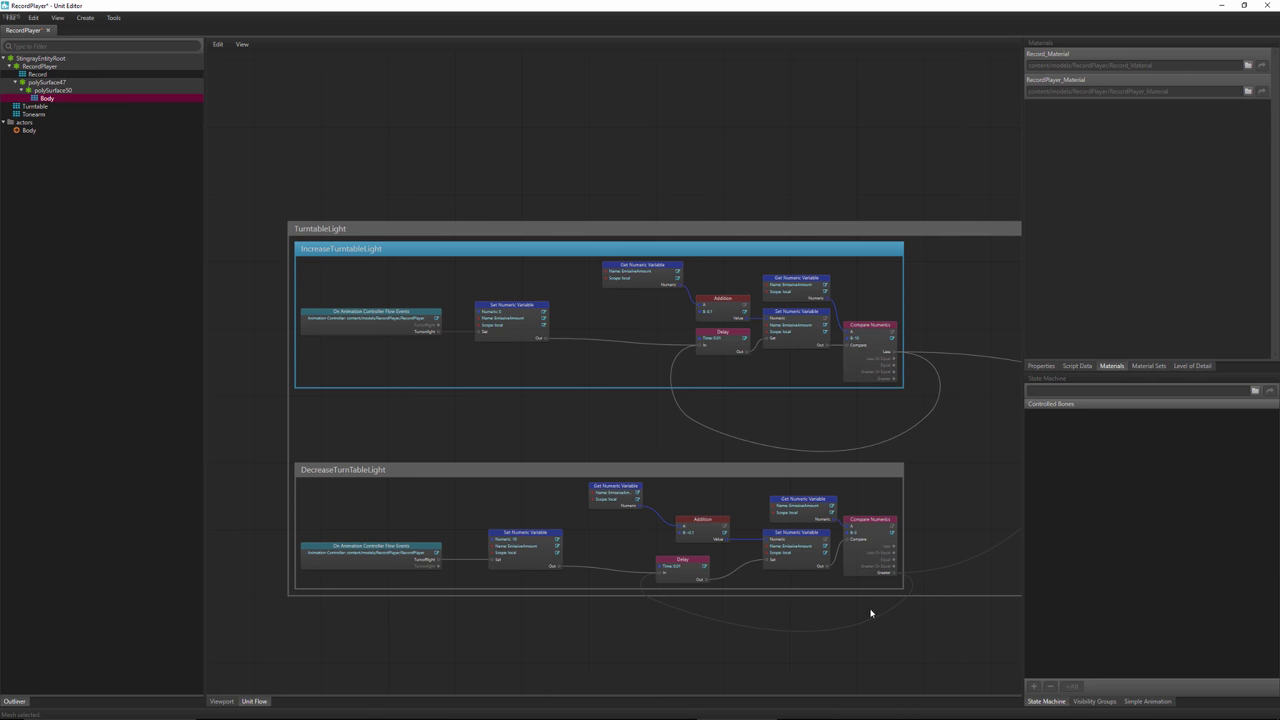
middle_click_drag(870, 613, 673, 569)
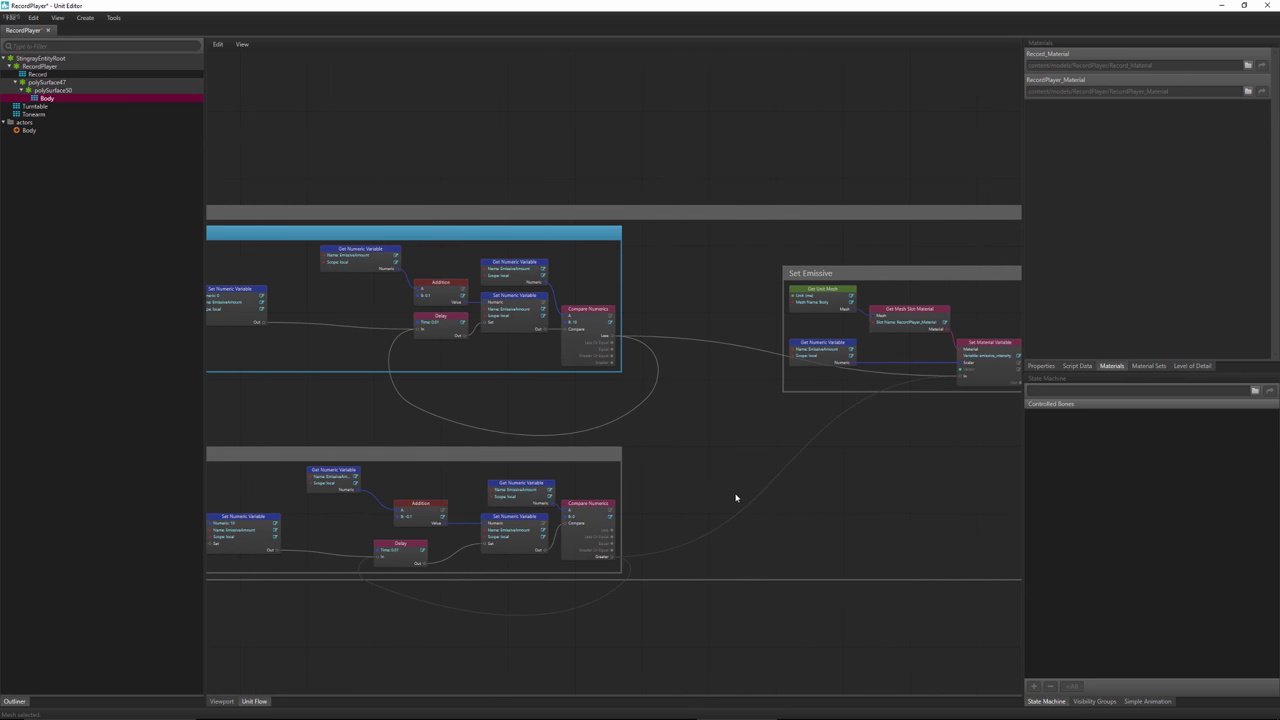
left_click_drag(882, 281, 882, 236)
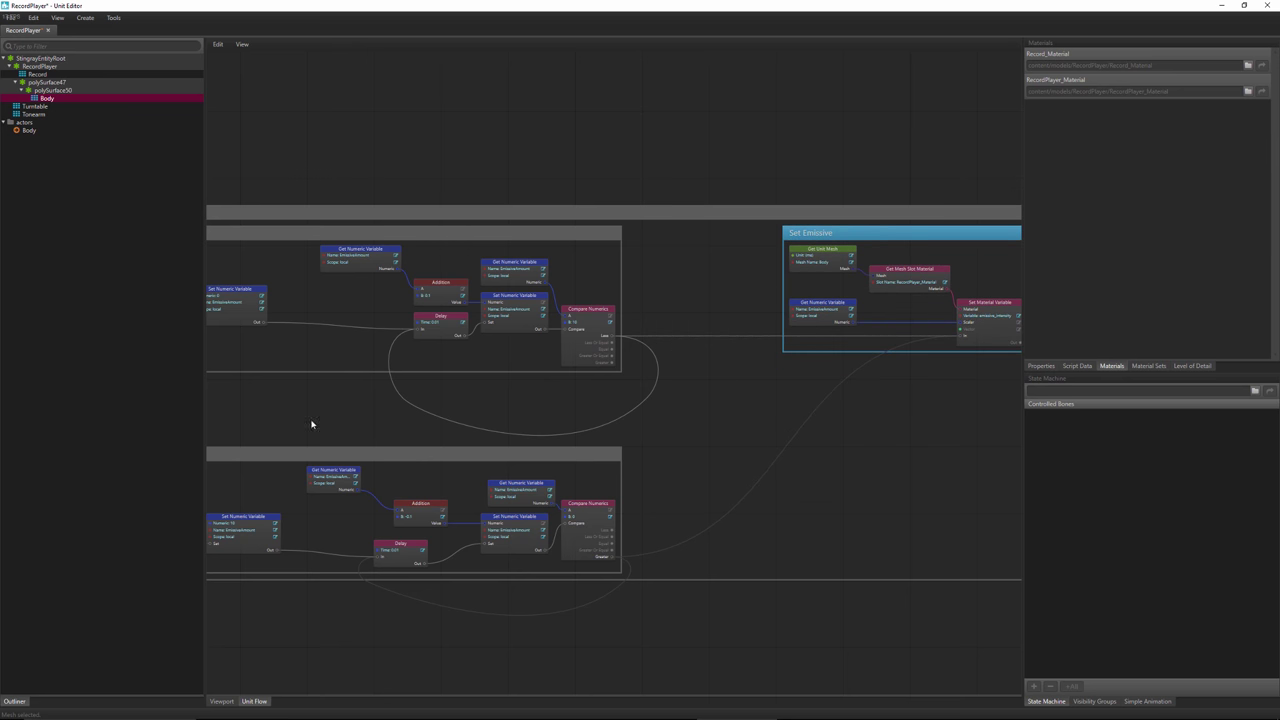
middle_click_drag(311, 424, 515, 412)
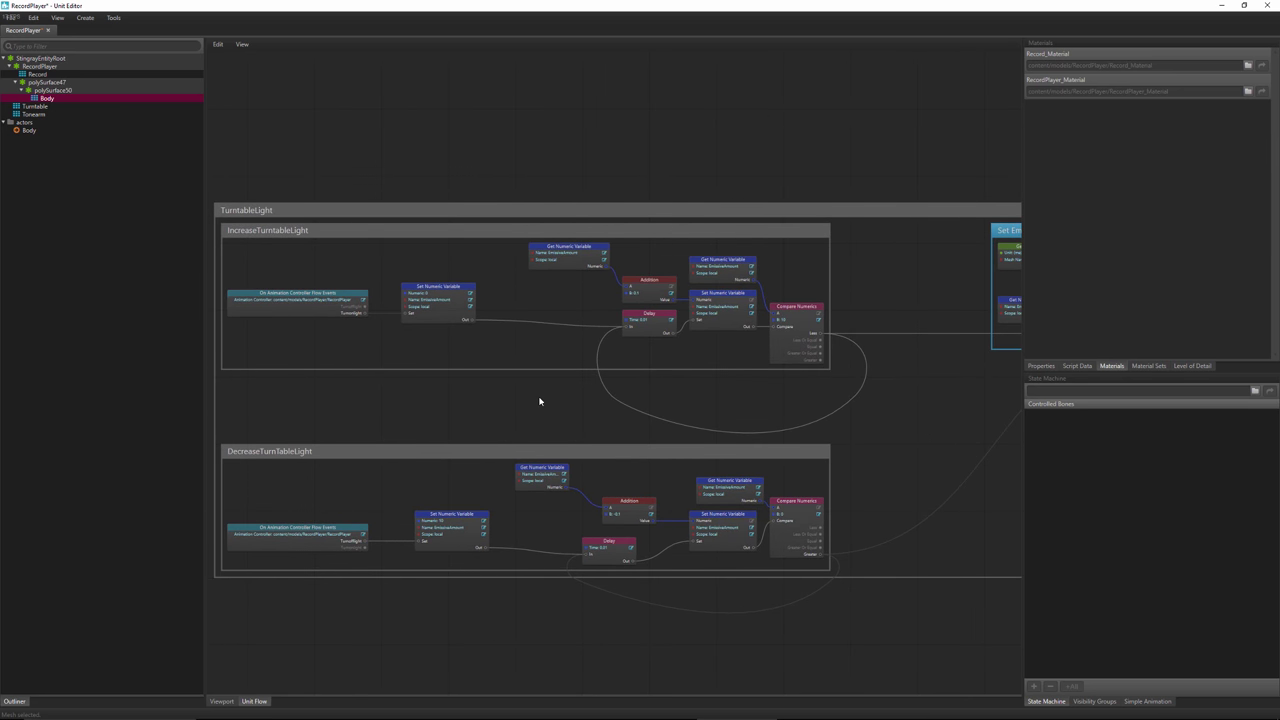
left_click_drag(633, 558, 653, 550)
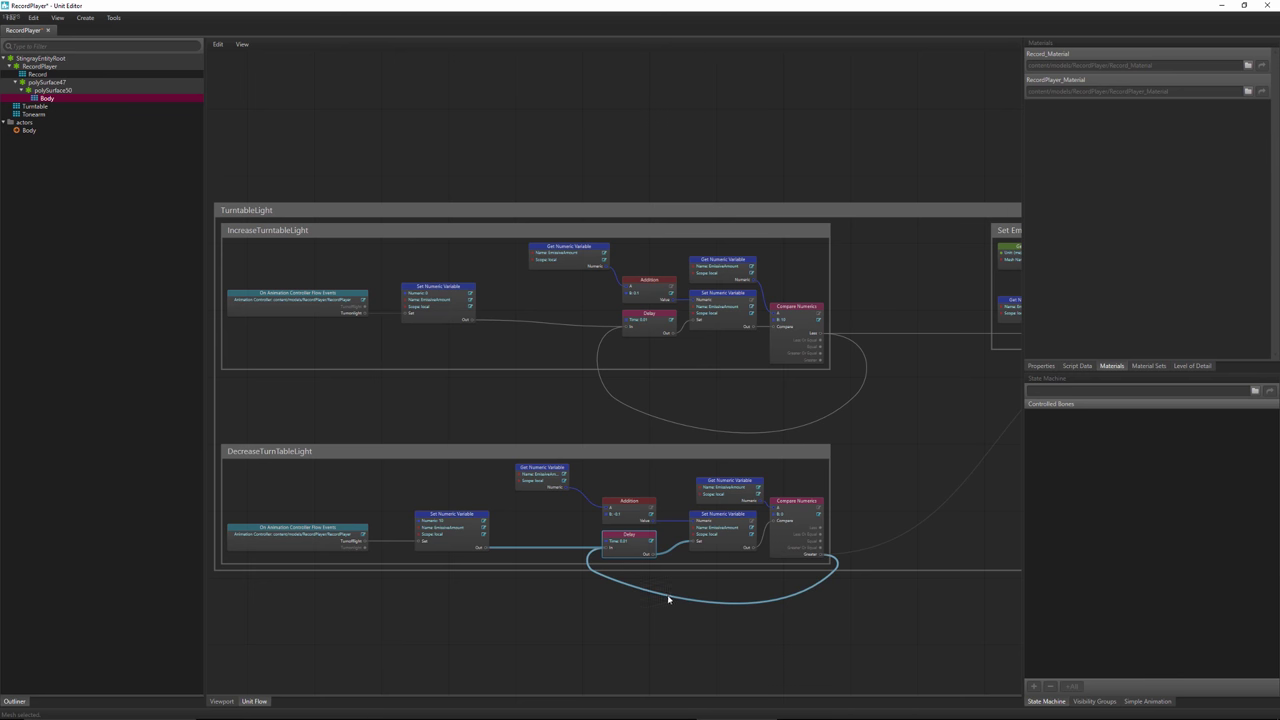
- Move the whole TurntableLight group up to sit directly beneath the Raycast group
scroll(664, 596, "down", 3)
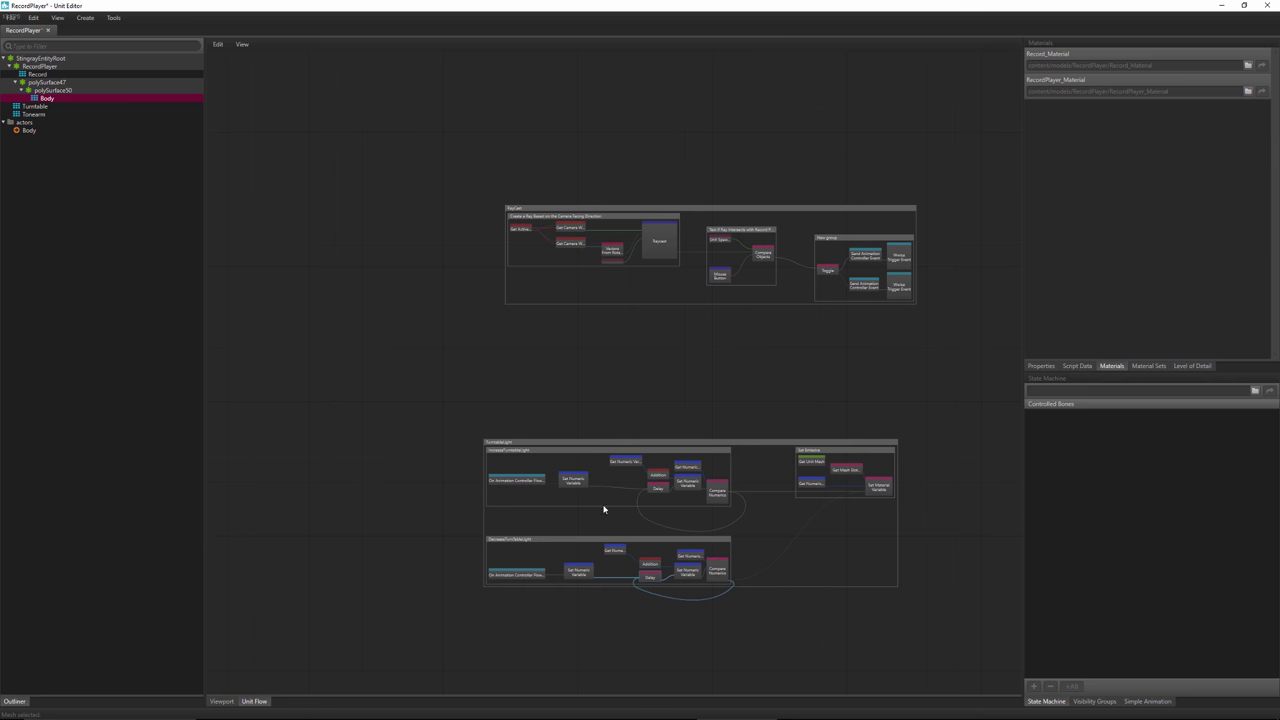
left_click_drag(552, 444, 572, 317)
middle_click_drag(752, 480, 631, 577)
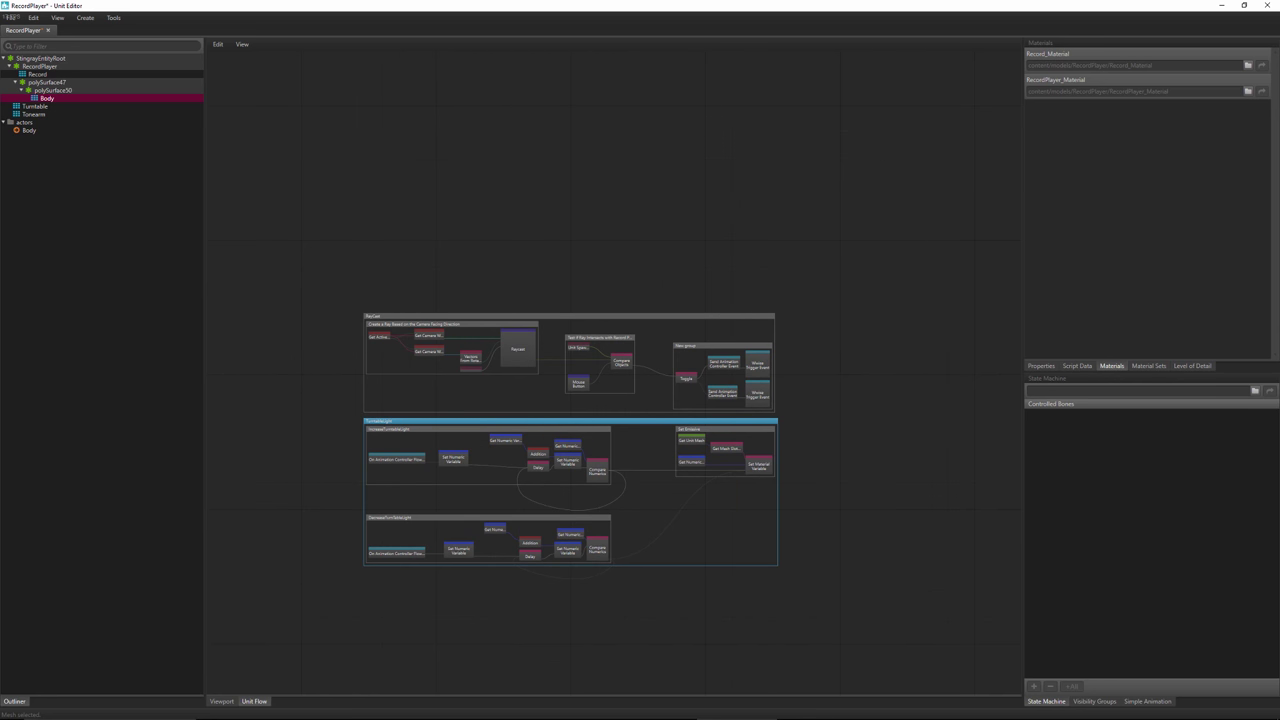
- Close the Unit Editor and save the modified RecordPlayer unit asset
left_click(1263, 5)
left_click(605, 401)
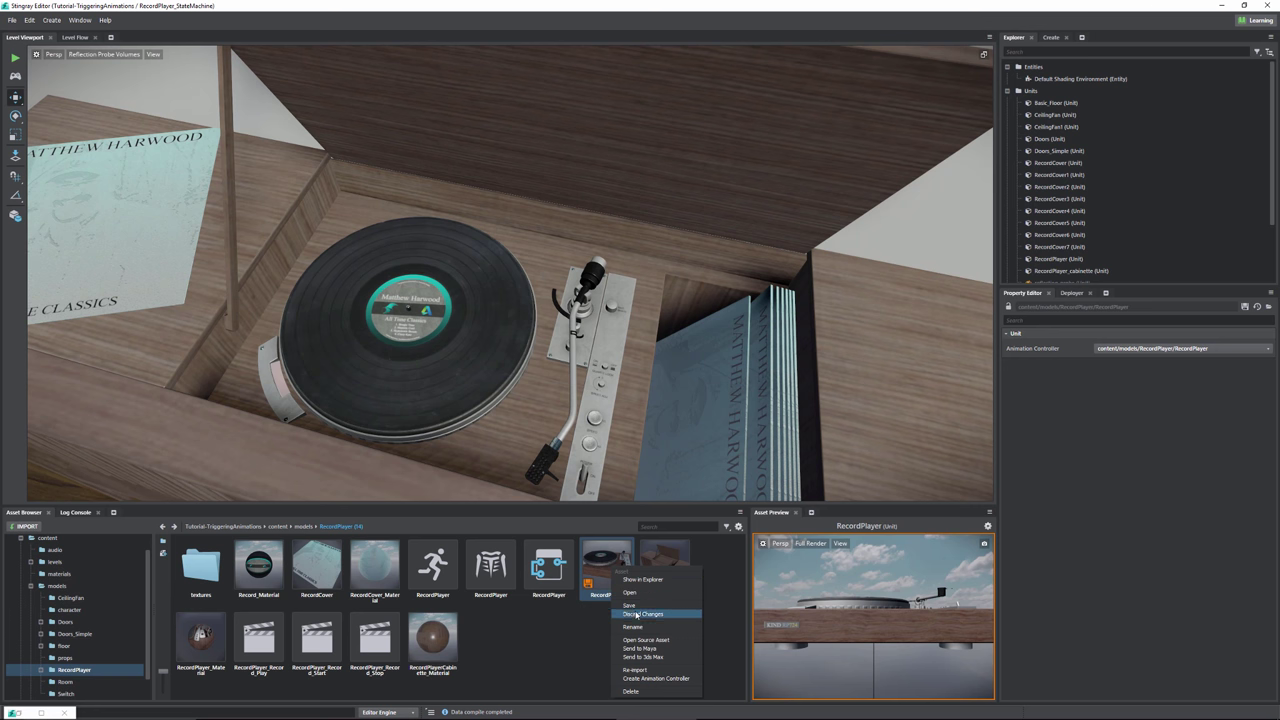
left_click(650, 610)
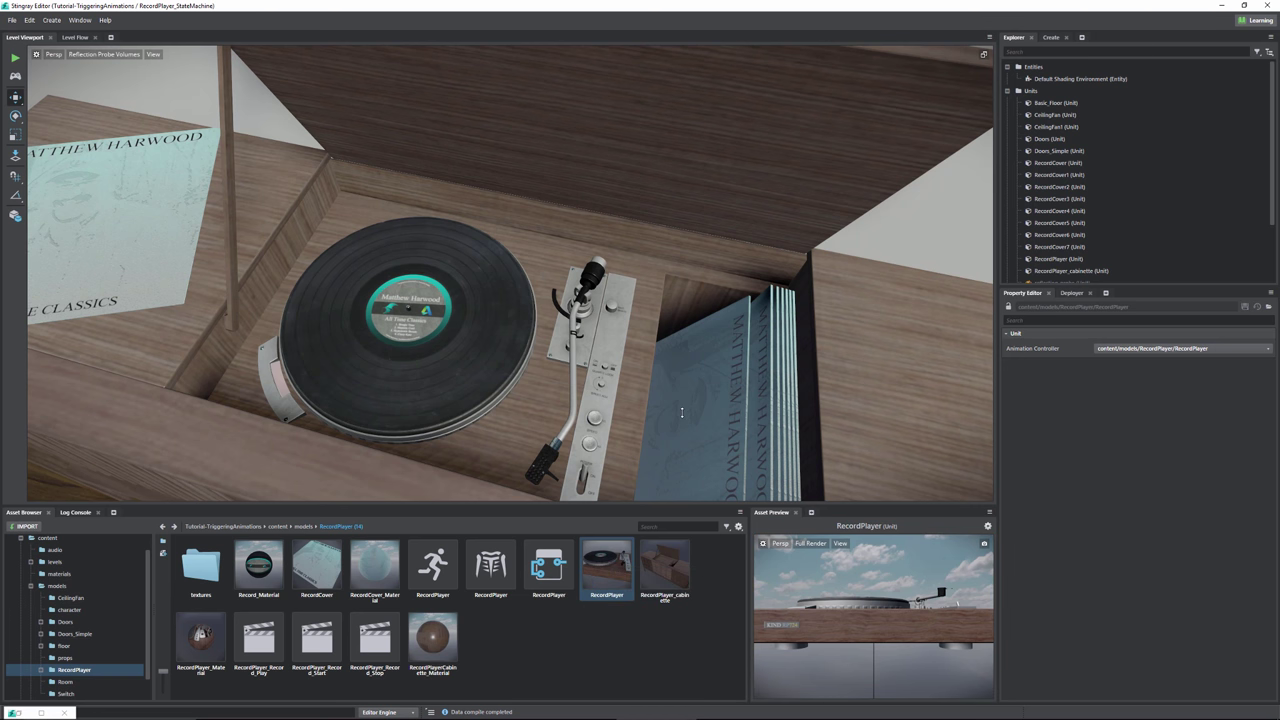
- Run the project, start the level from the main menu, open the yellow doors and walk up to the record player
left_click(15, 58)
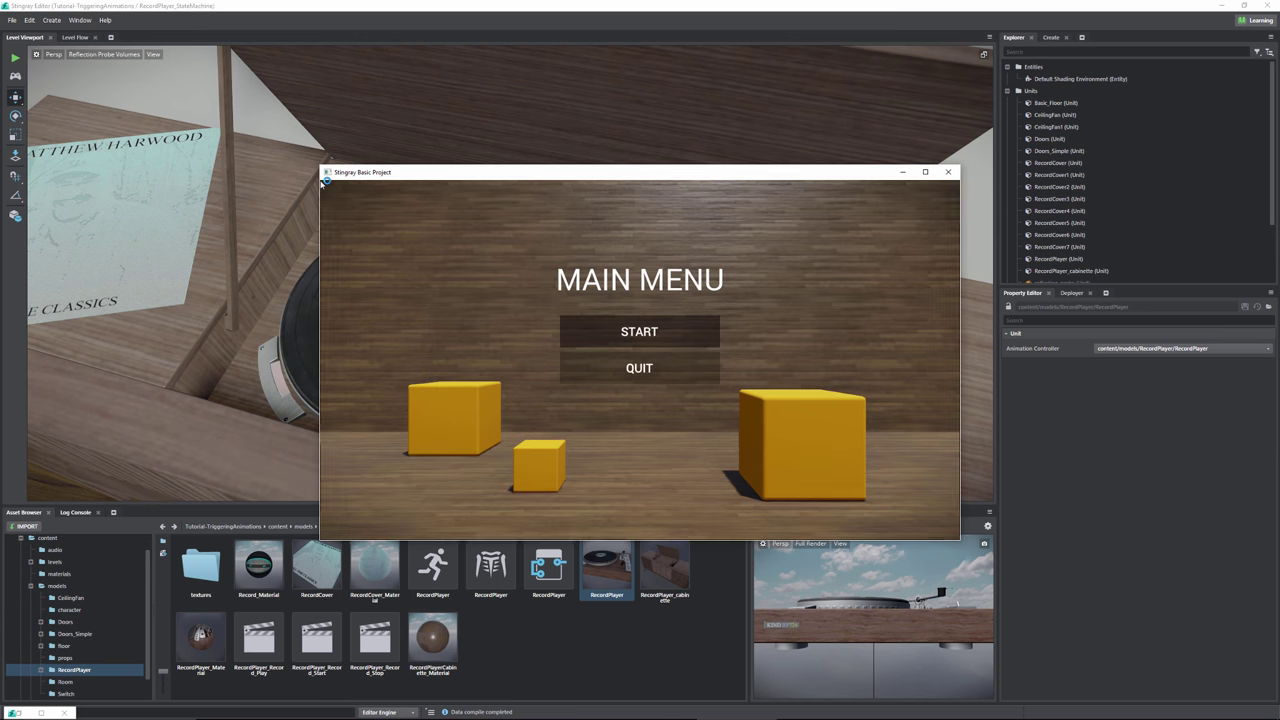
left_click(640, 332)
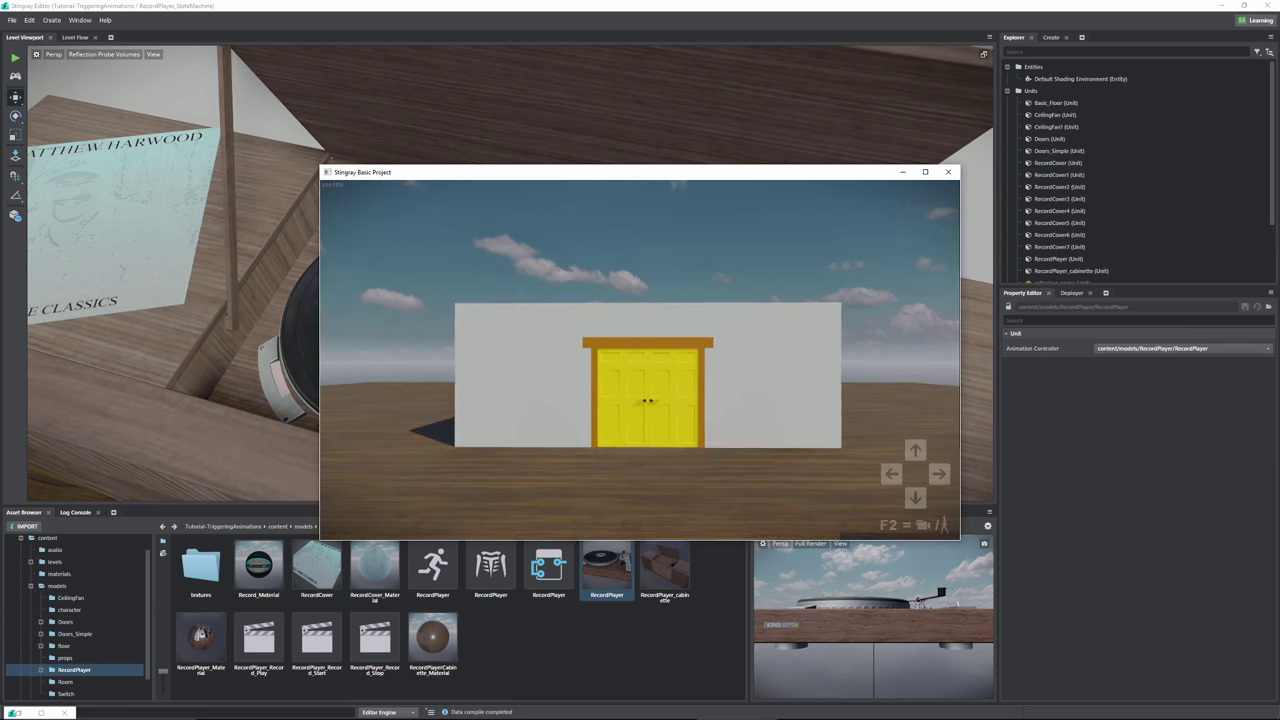
key("Up")
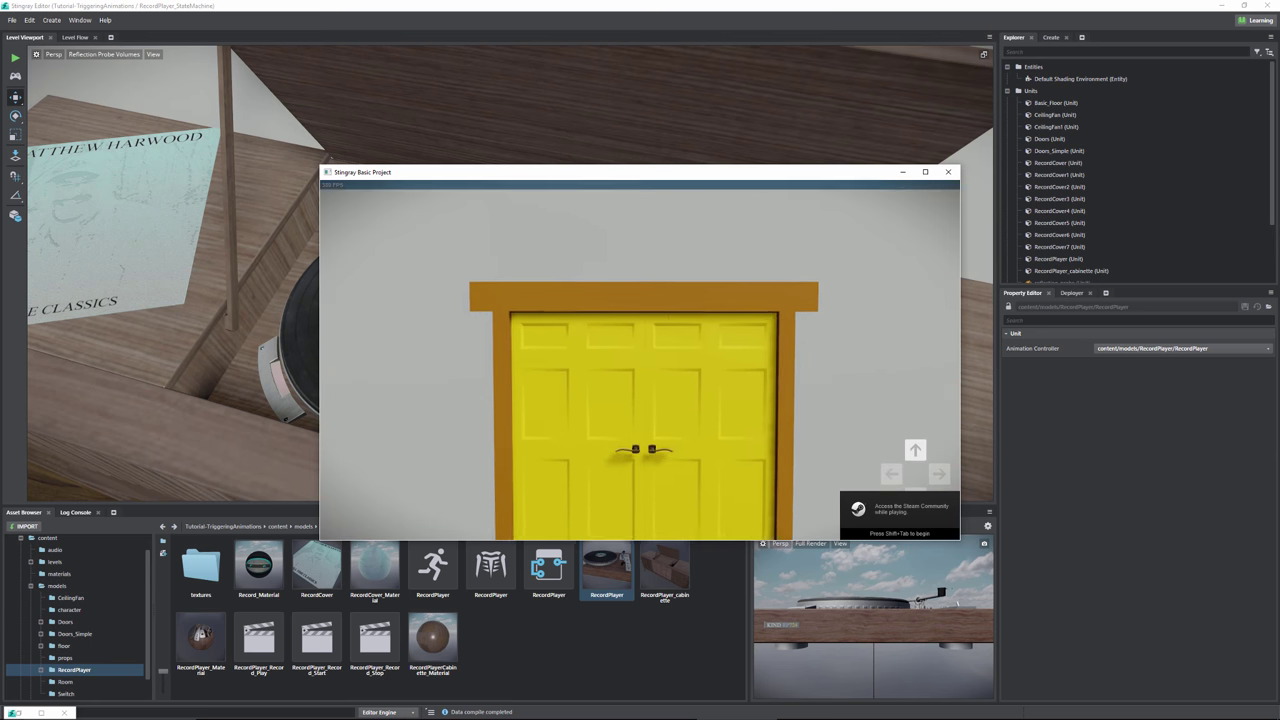
key("Up")
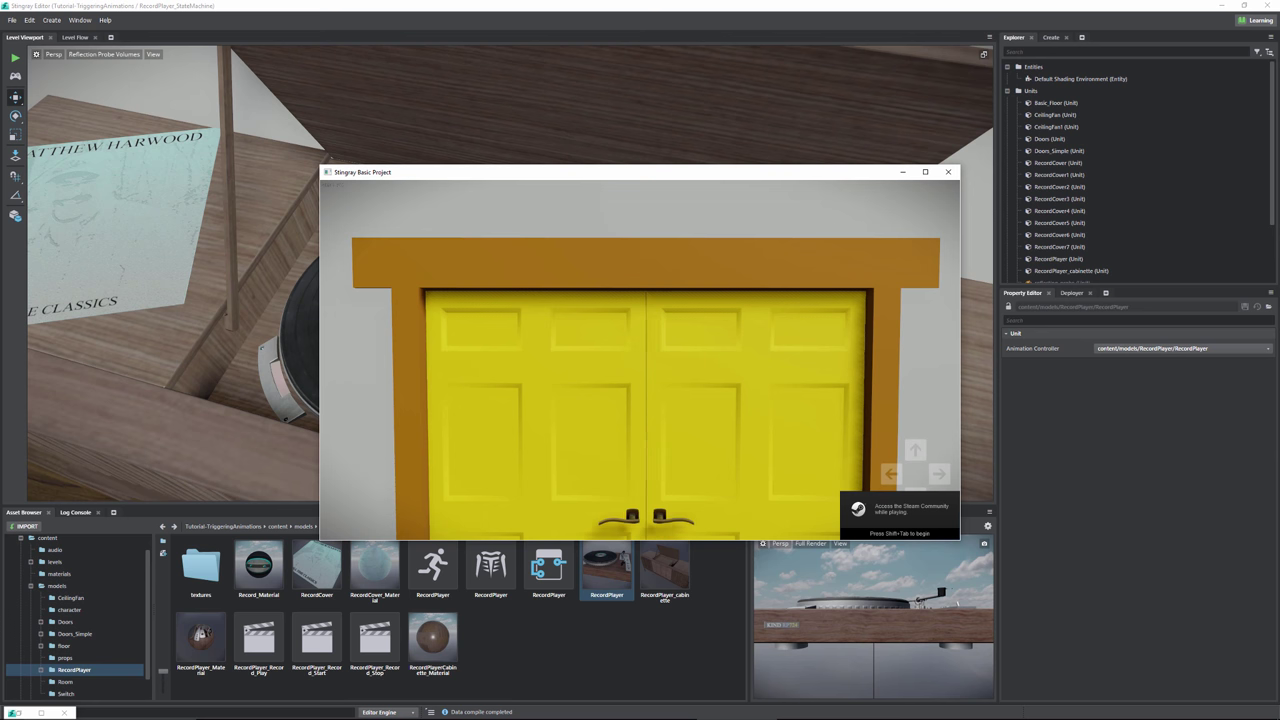
key("e")
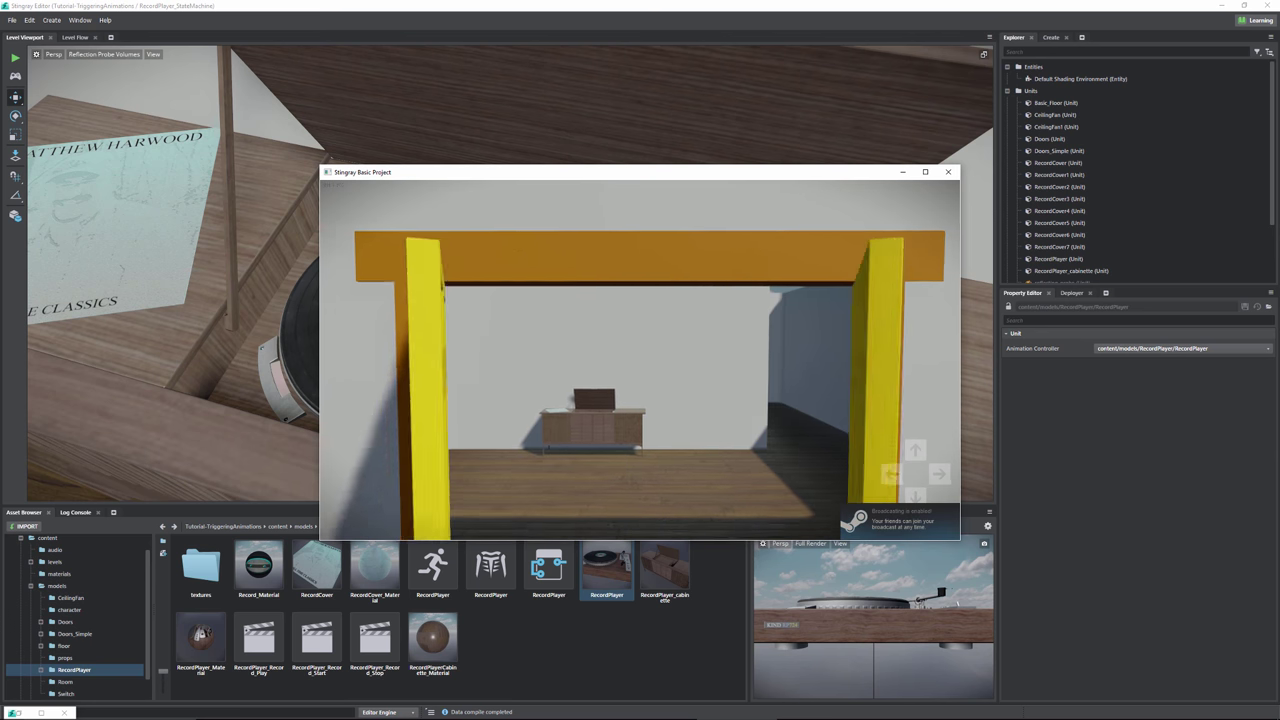
key("Up")
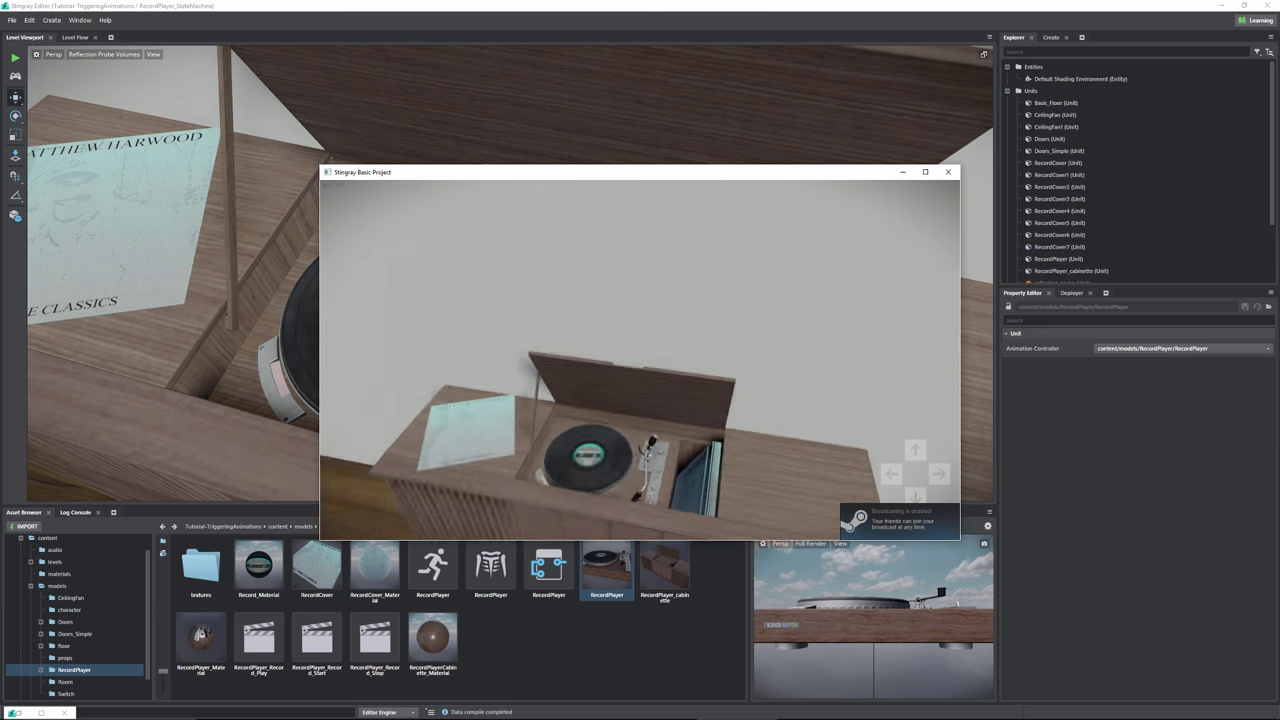
key("Up")
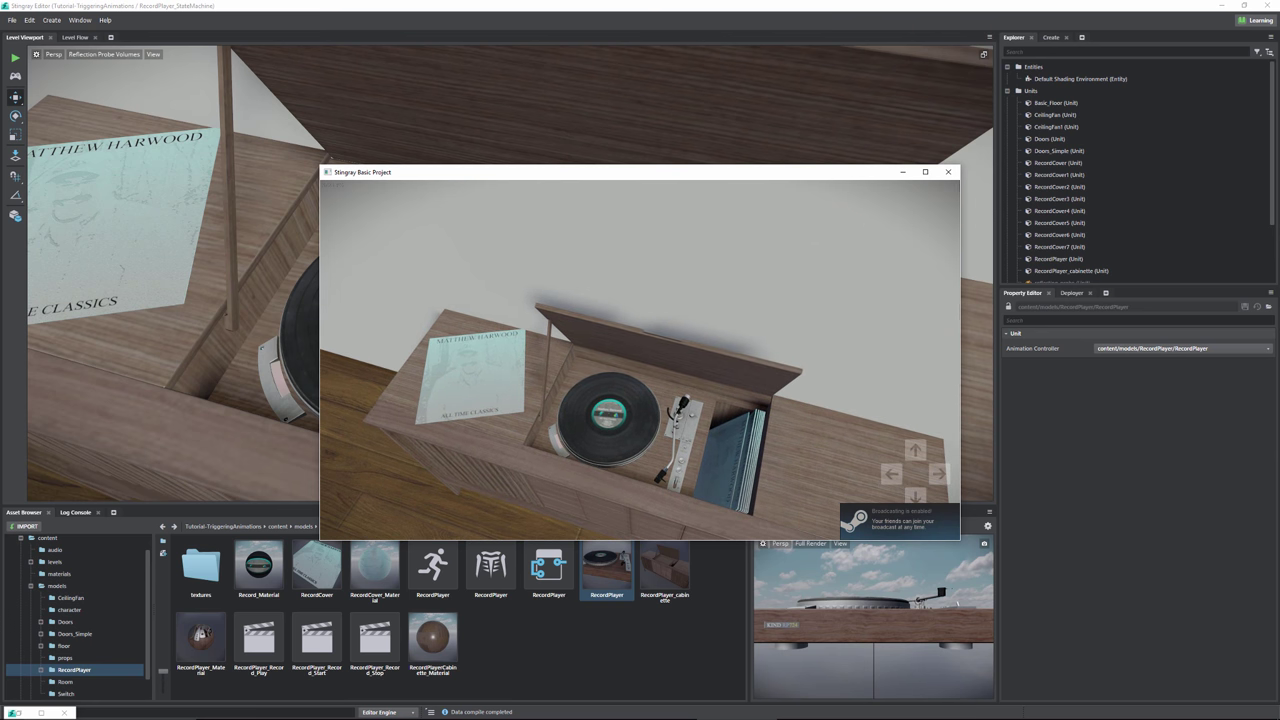
- Test the turntable light by switching the record player on and off, and quit the running project
key("e")
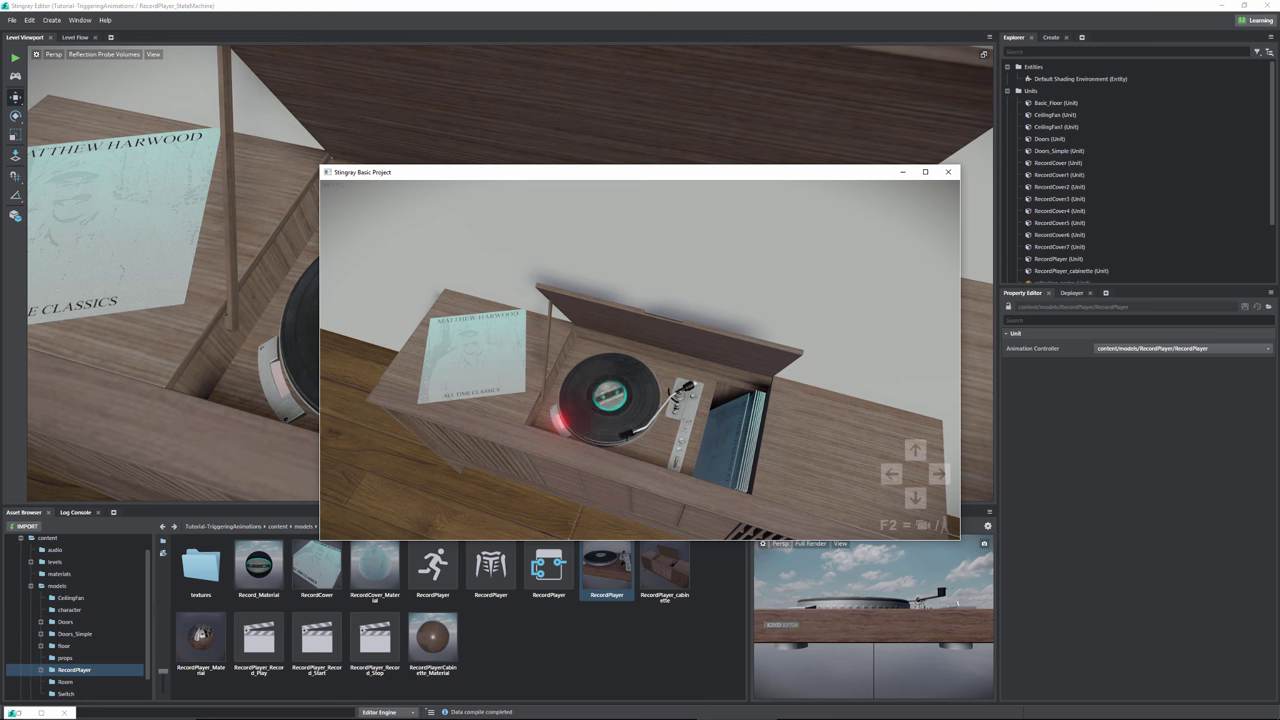
key("e")
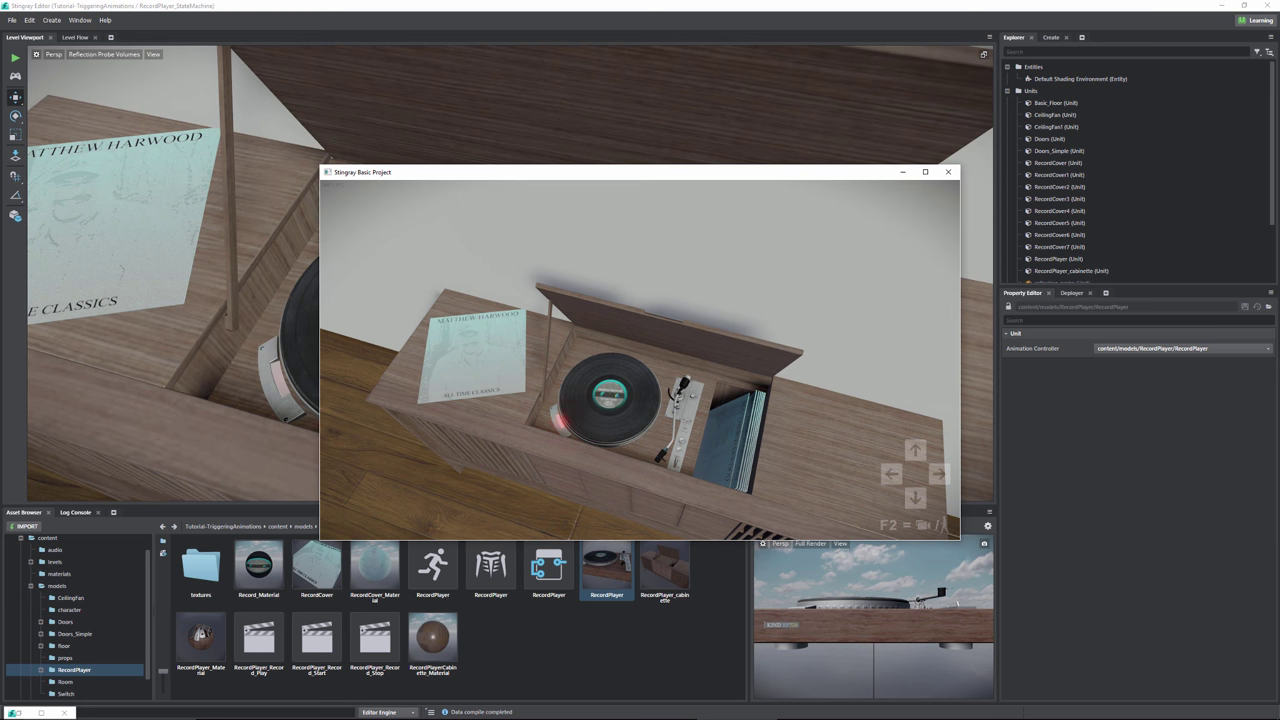
key("Escape")
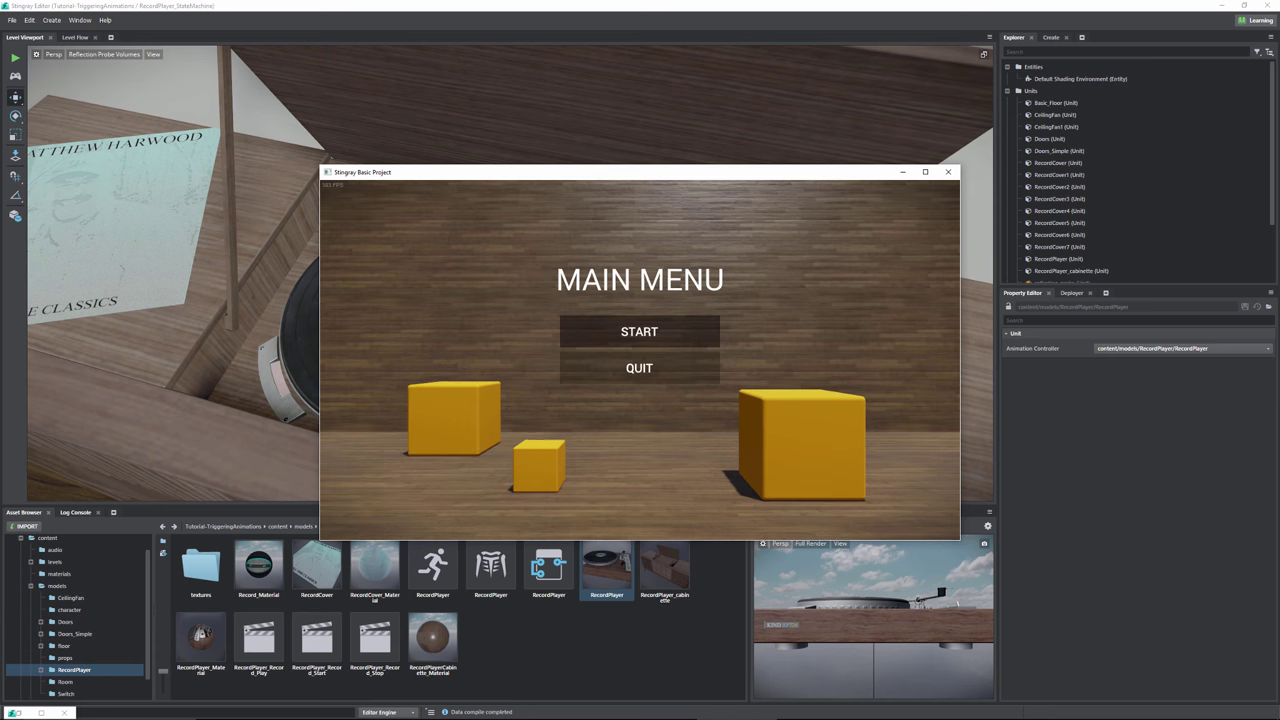
left_click(657, 374)
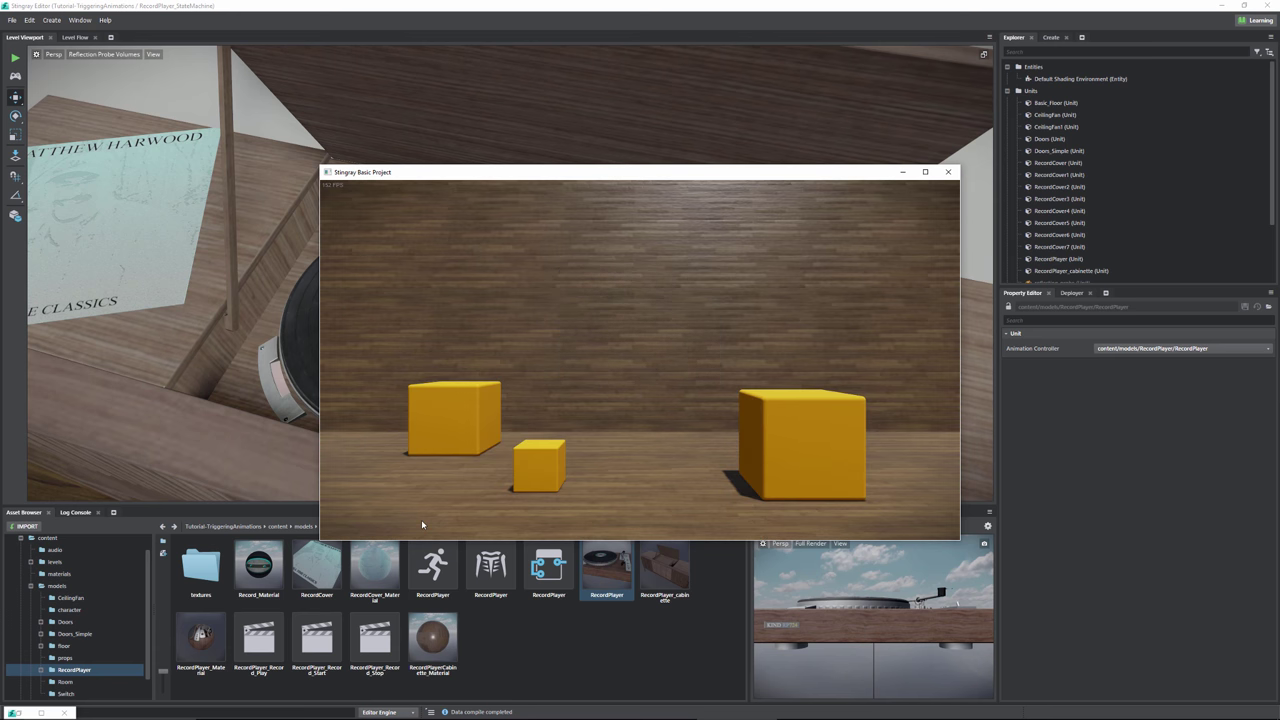
- Reopen the RecordPlayer unit's flow graph and inspect the Delay and Addition nodes in the IncreaseTurntableLight group
double_click(645, 560)
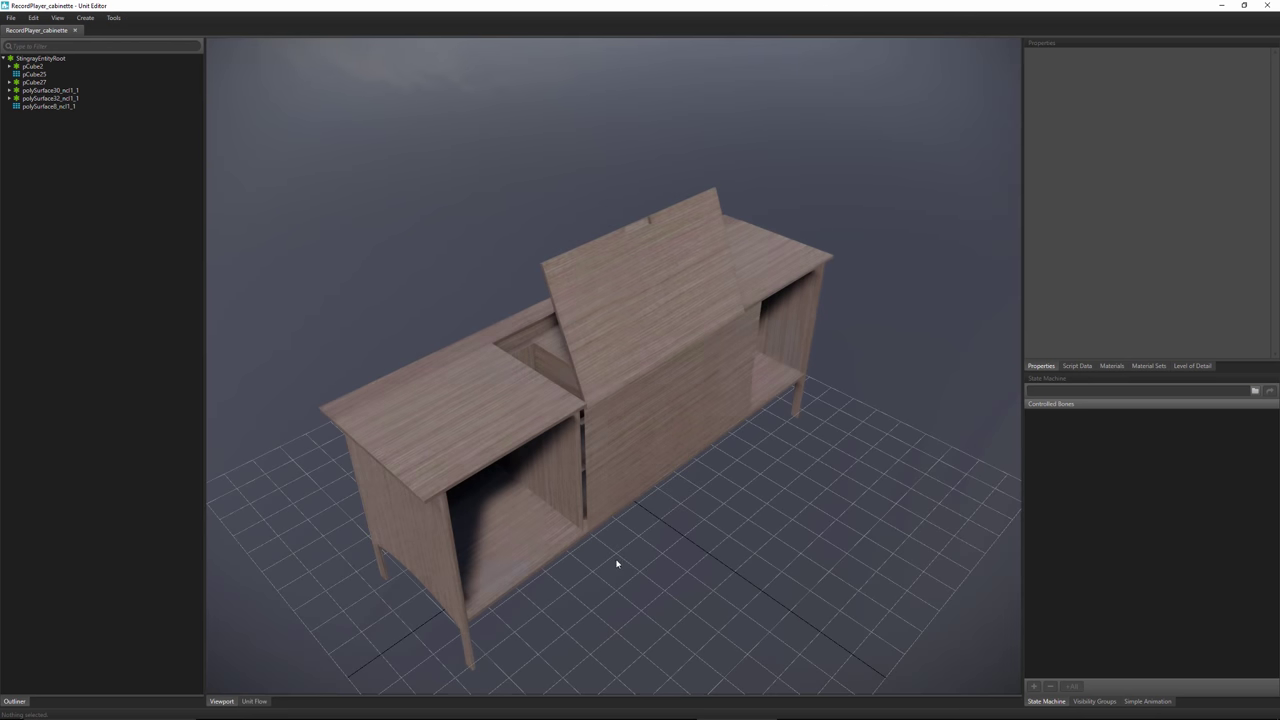
left_click(1267, 6)
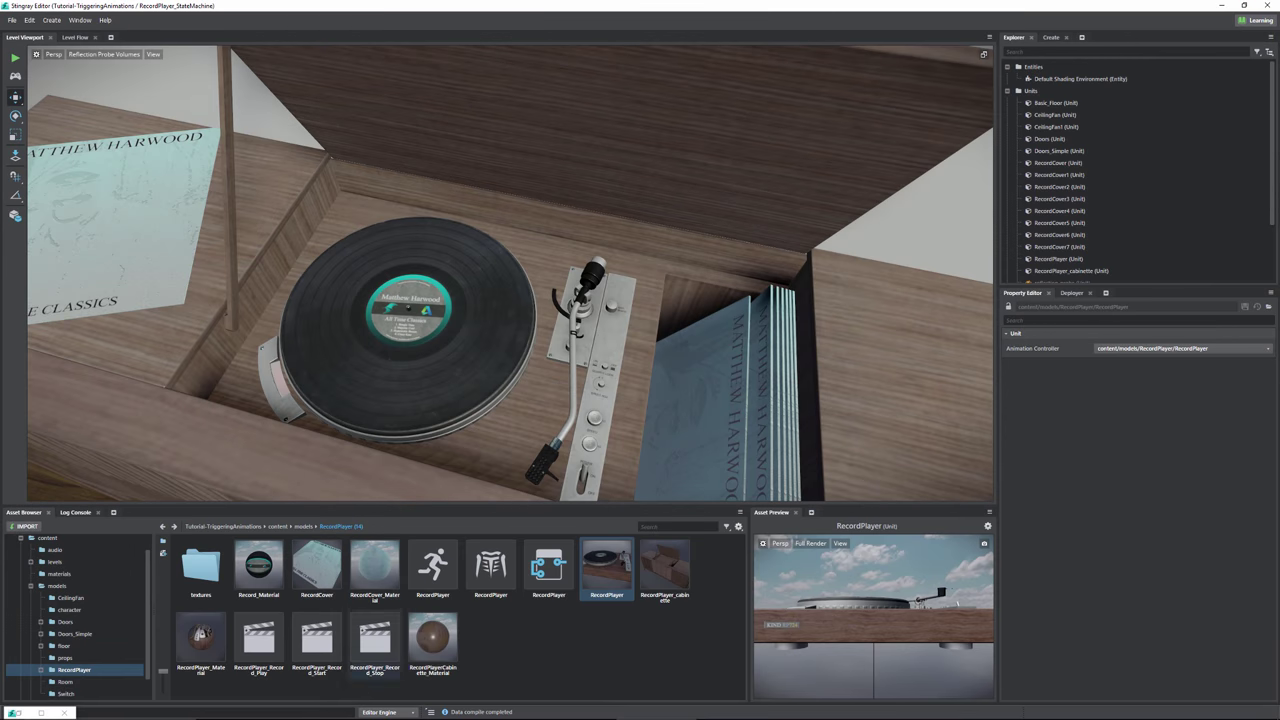
double_click(606, 566)
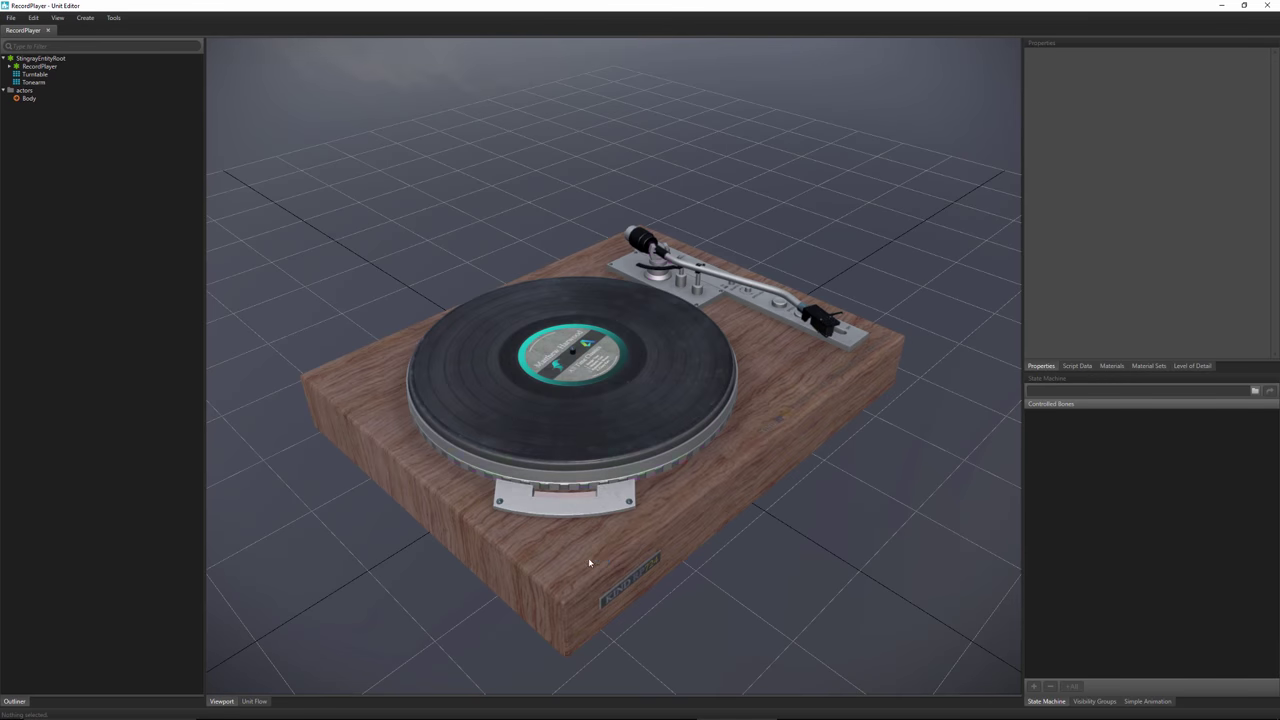
left_click(255, 701)
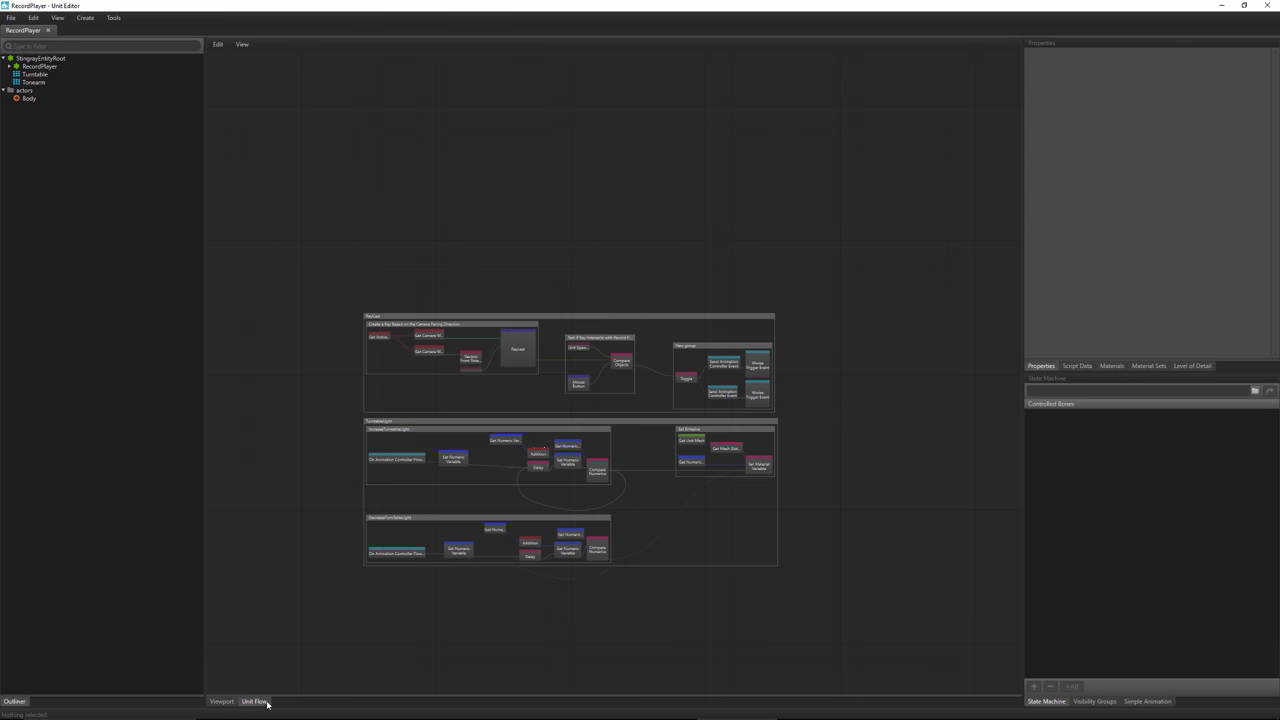
scroll(437, 528, "up", 8)
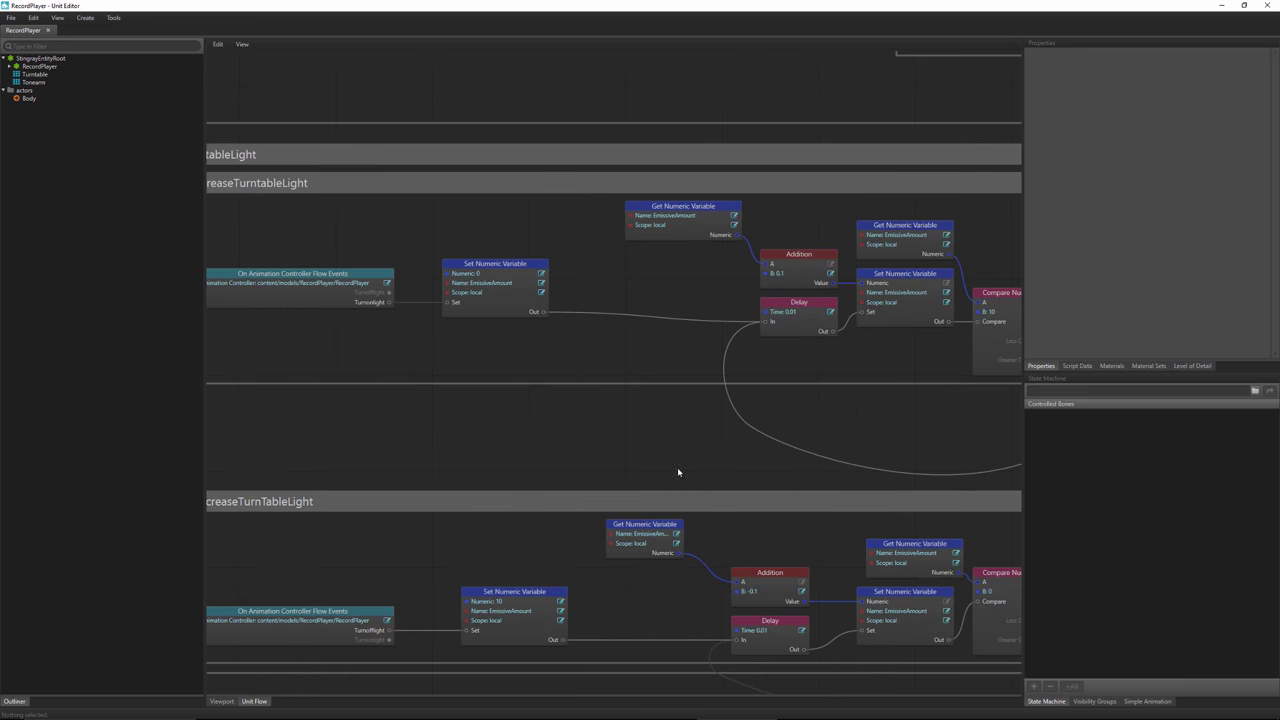
middle_click_drag(677, 471, 502, 449)
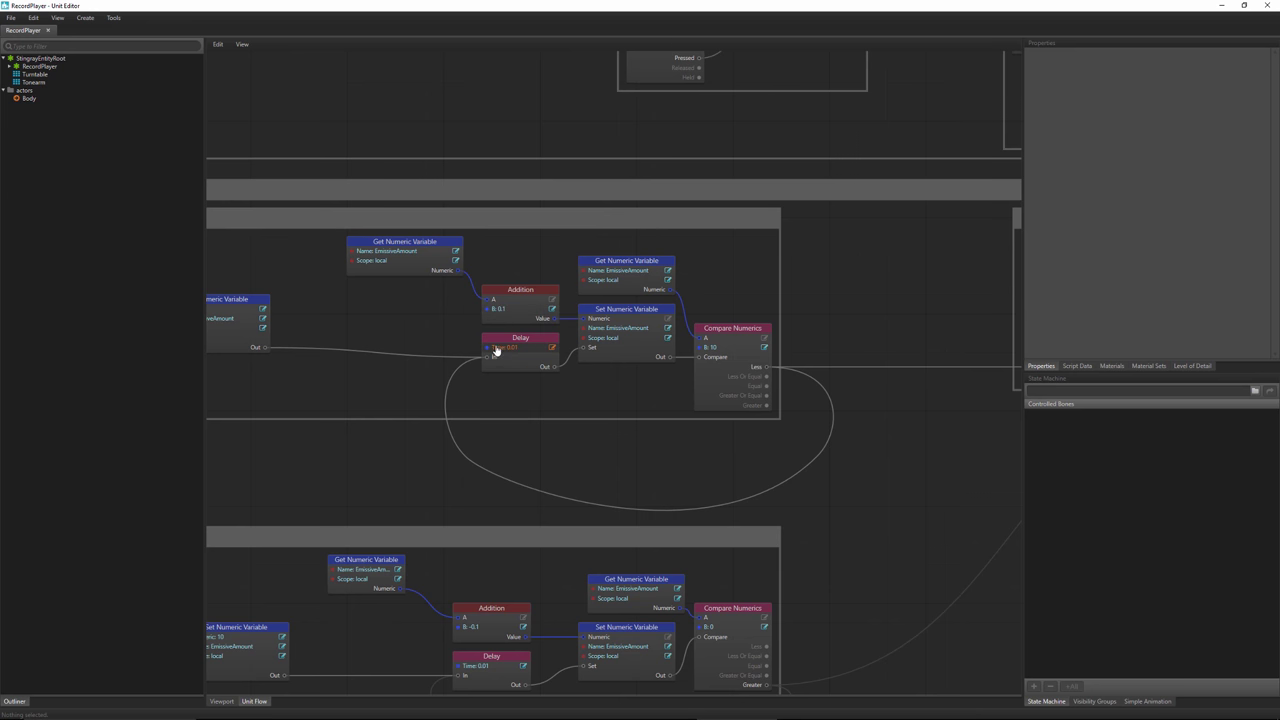
- Add a Numeric Data node between the two light groups and connect its Value to the Time input of IncreaseTurntableLight's Delay node
middle_click_drag(351, 423, 536, 404)
right_click(440, 401)
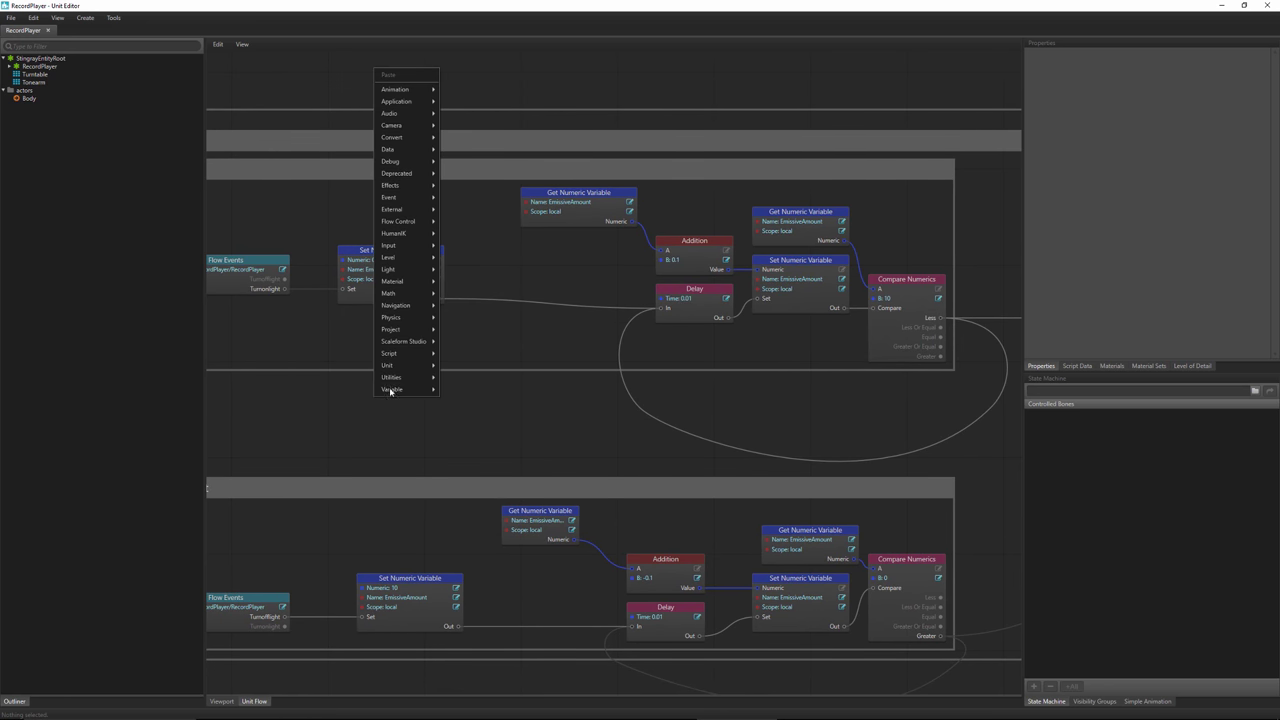
mouse_move(402, 150)
left_click(349, 152)
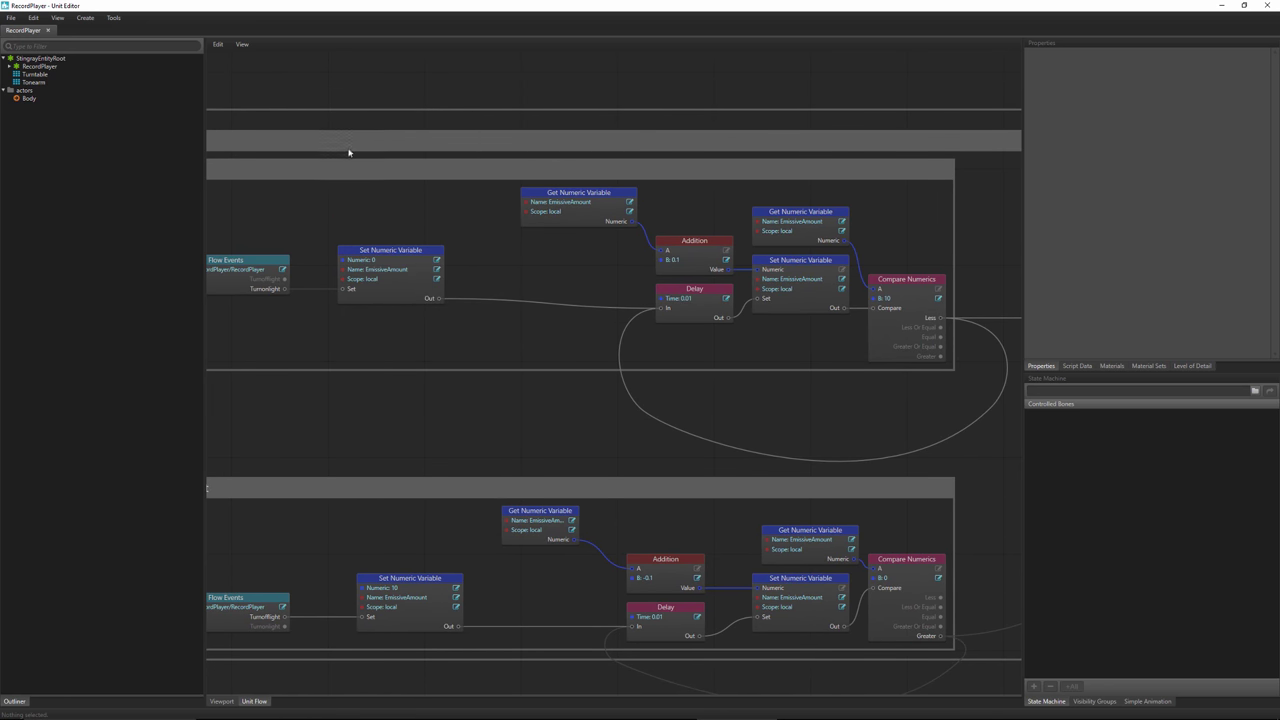
left_click(484, 390)
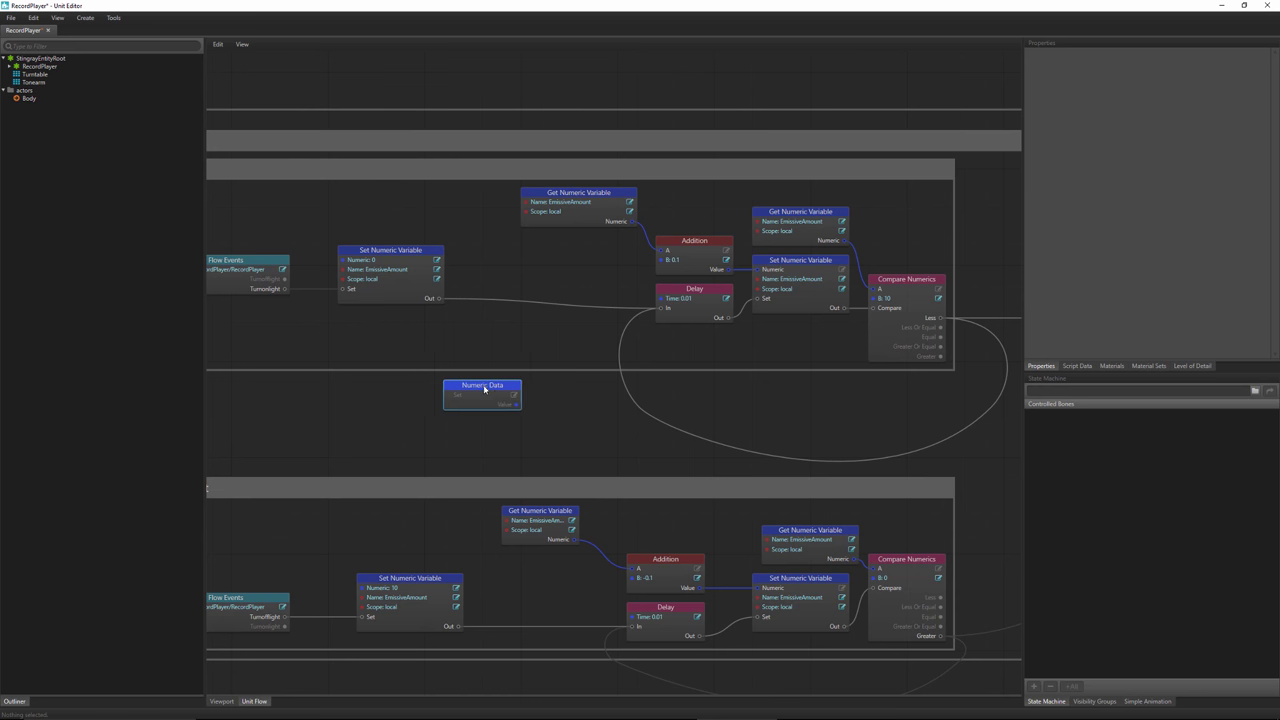
left_click_drag(484, 390, 667, 305)
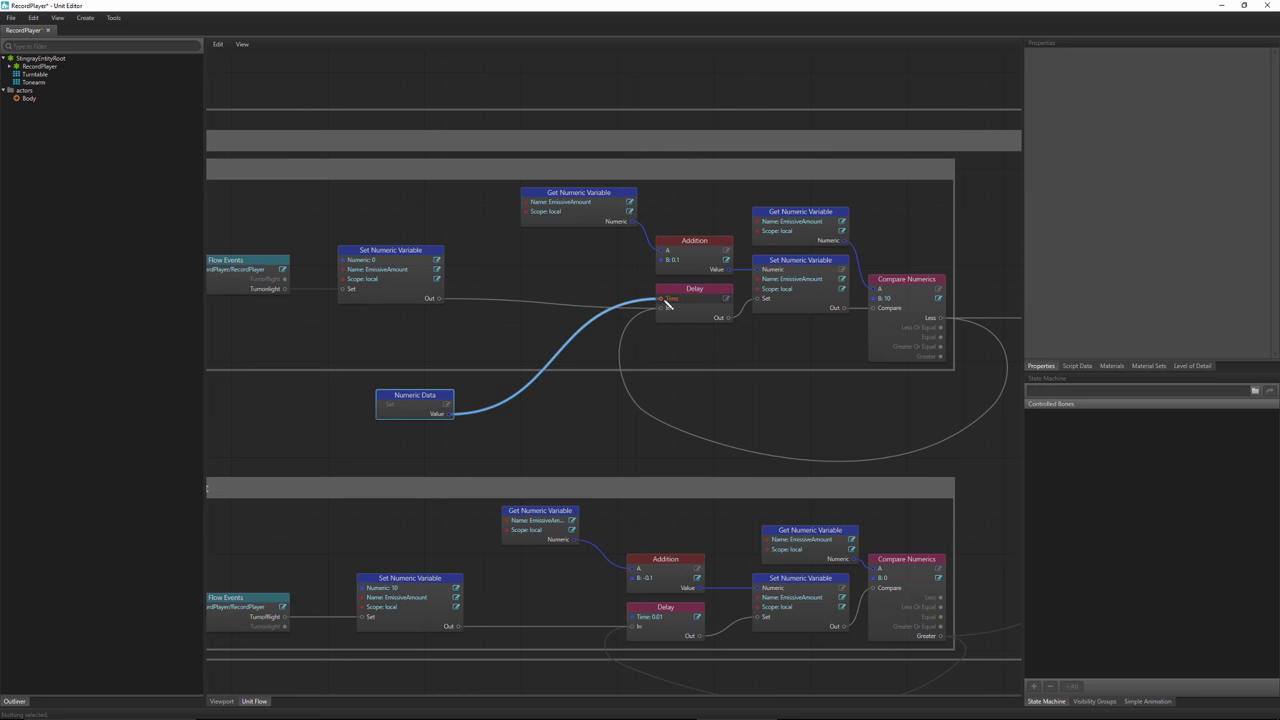
- Add a Multiplication node taking Numeric Data as A and -1 as B, and connect its Value to input B of DecreaseTurnTableLight's Addition node
right_click(572, 427)
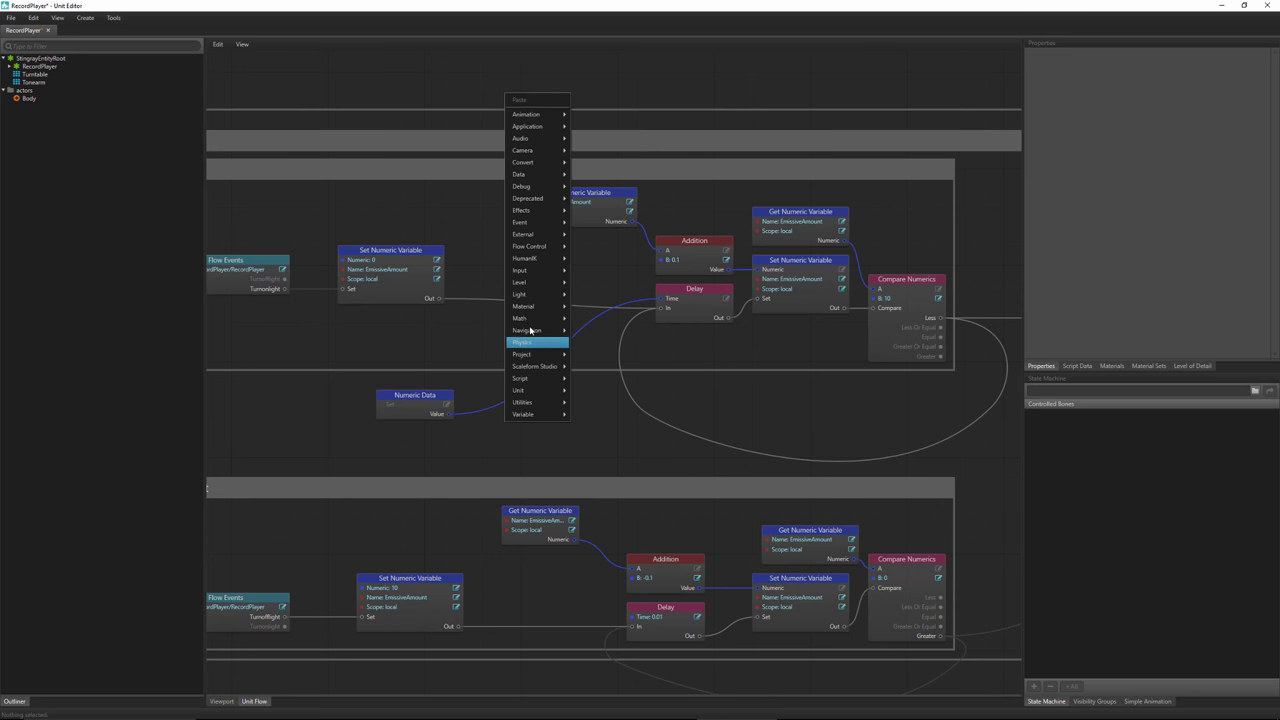
mouse_move(522, 318)
mouse_move(483, 332)
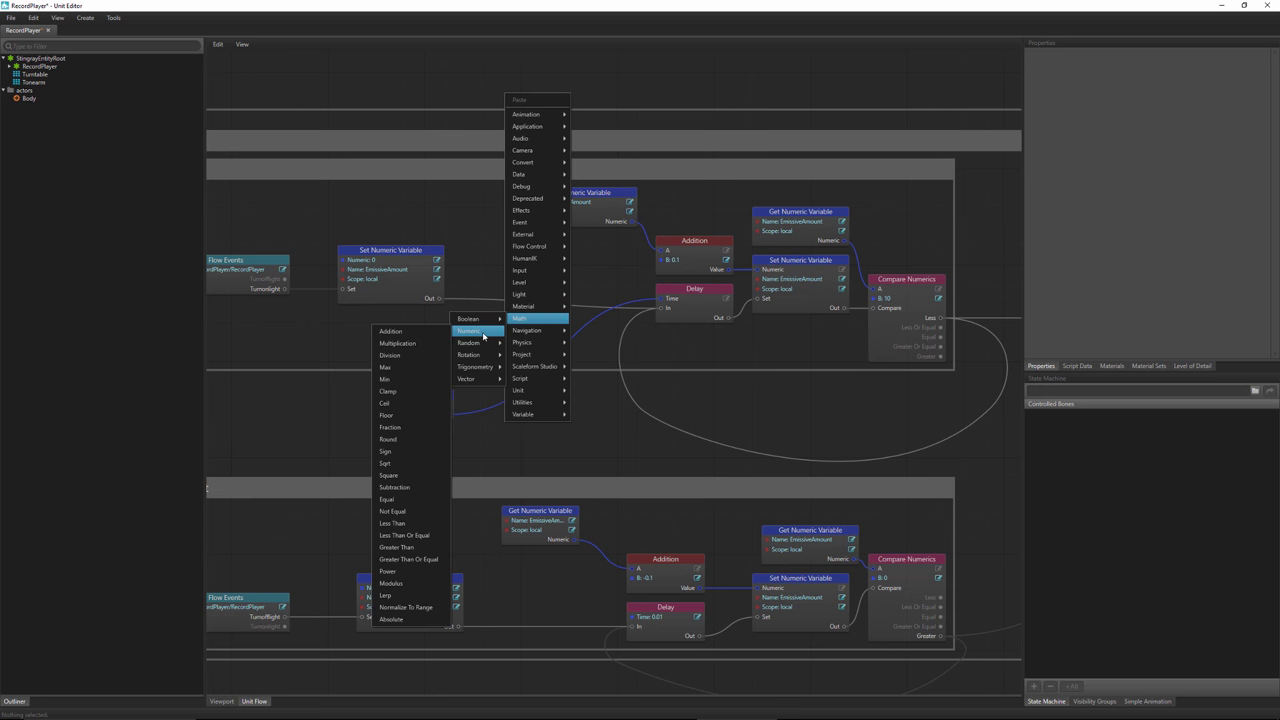
left_click(397, 343)
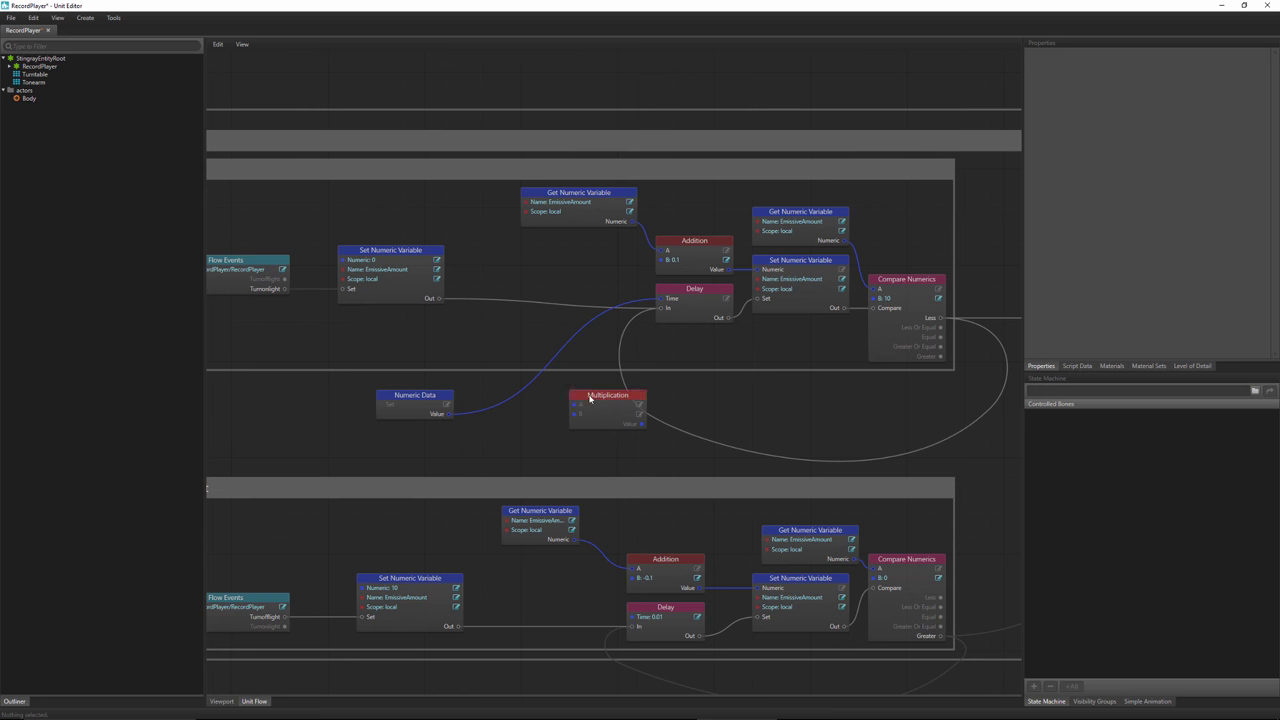
left_click_drag(588, 400, 508, 424)
left_click(571, 433)
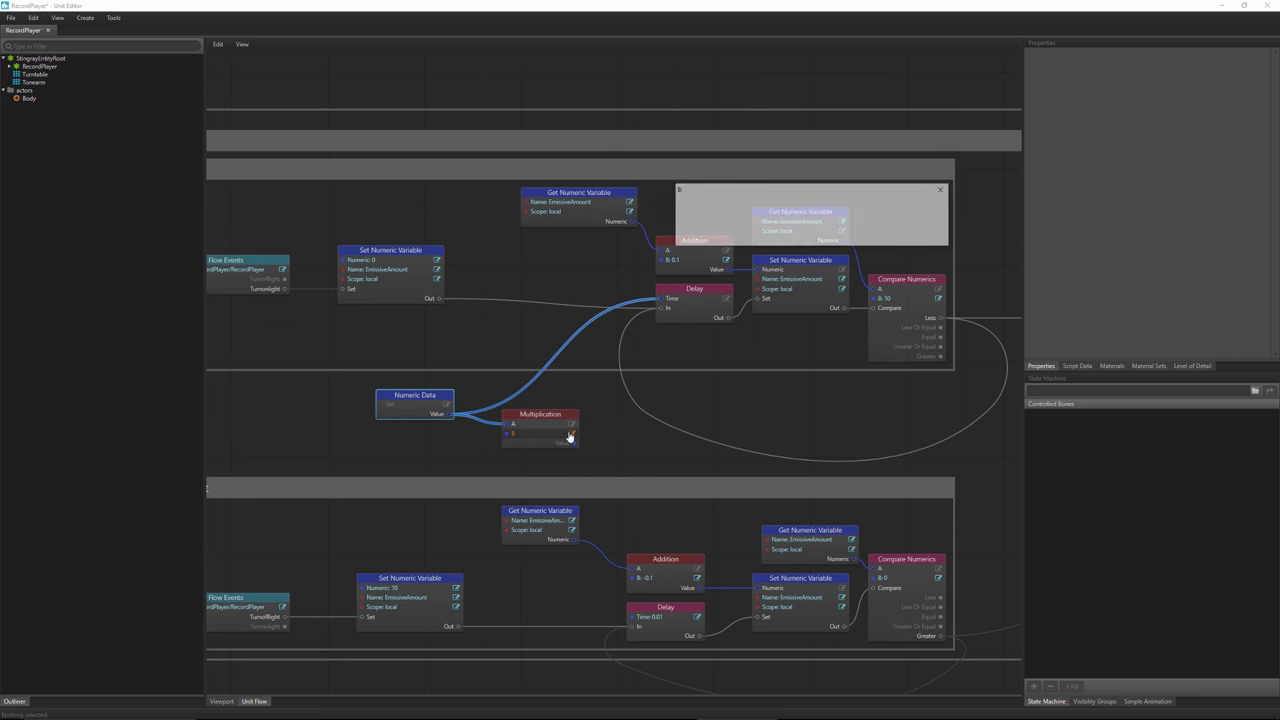
type("1")
key("Return")
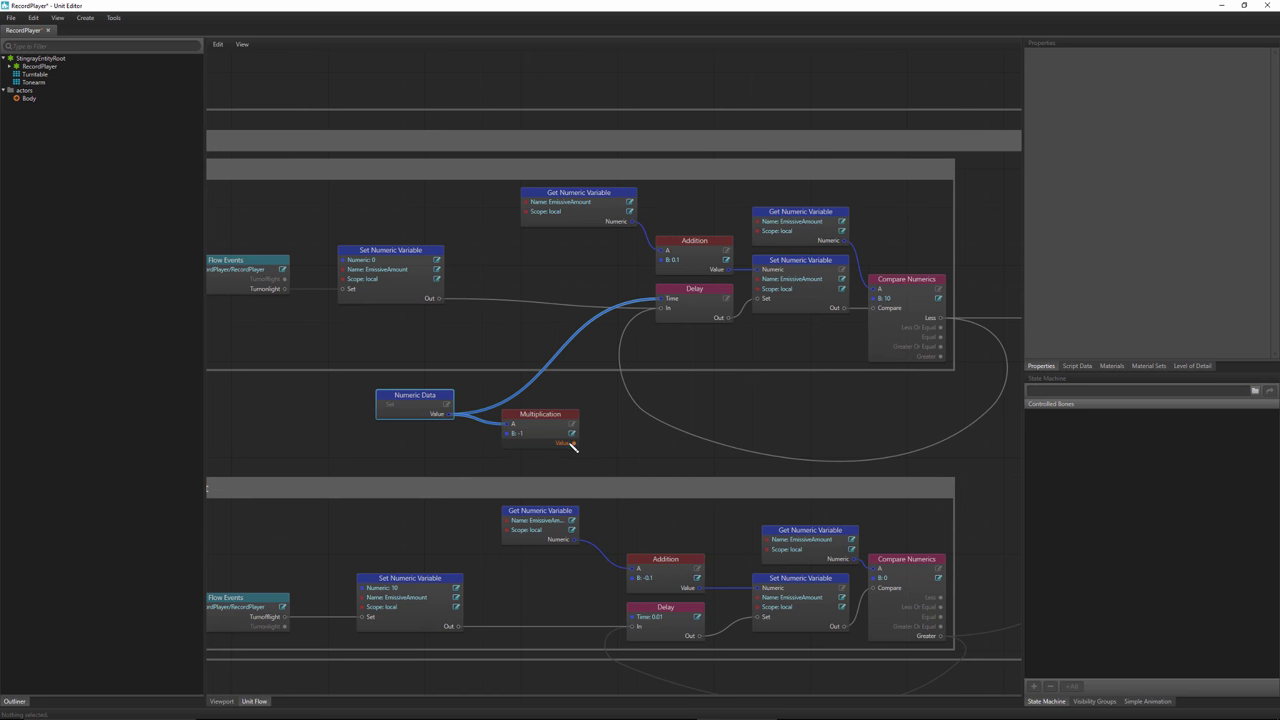
left_click_drag(573, 442, 638, 579)
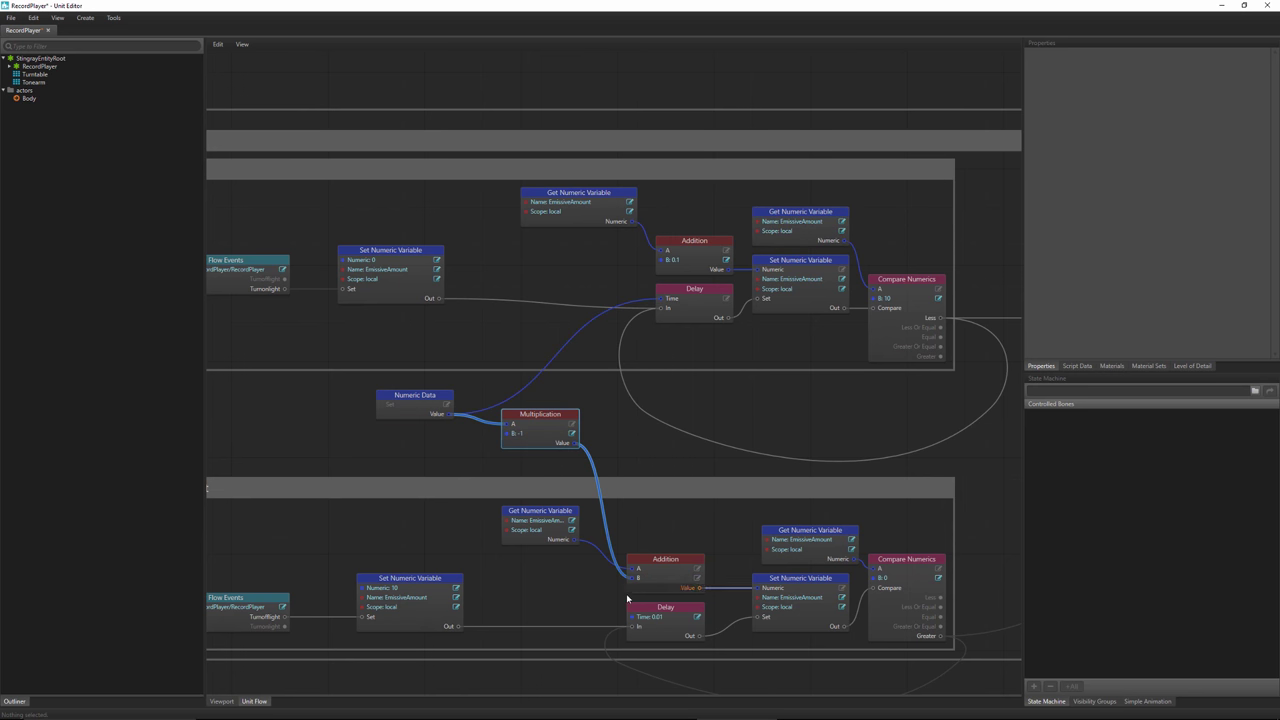
- Set the Numeric Data node's value to 0.1 and save the unit
left_click(446, 405)
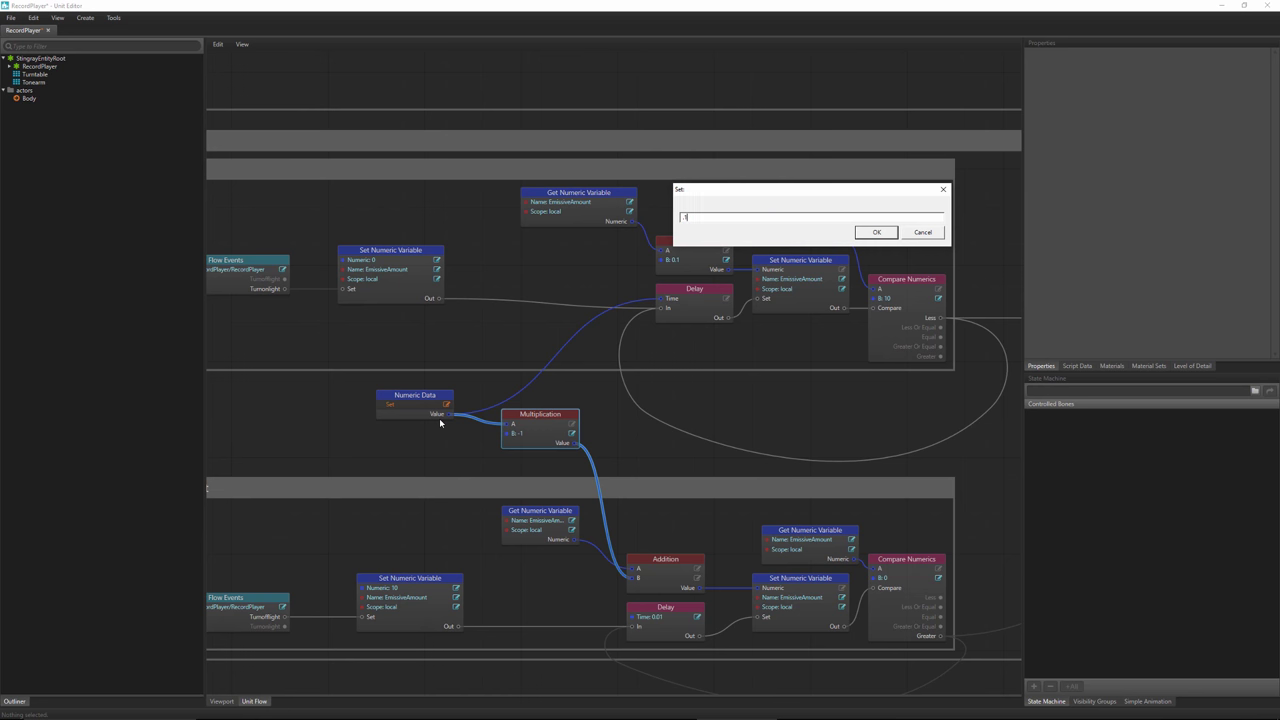
key("Return")
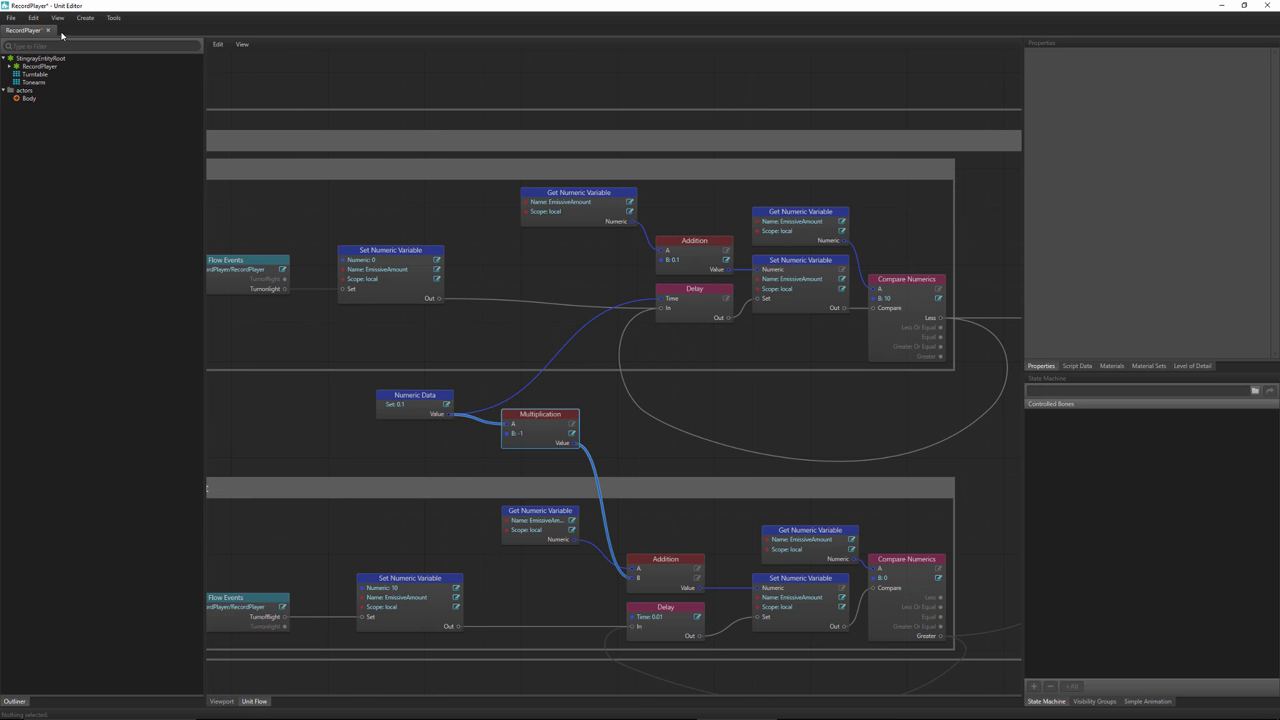
left_click(11, 17)
left_click(40, 46)
left_click(412, 219)
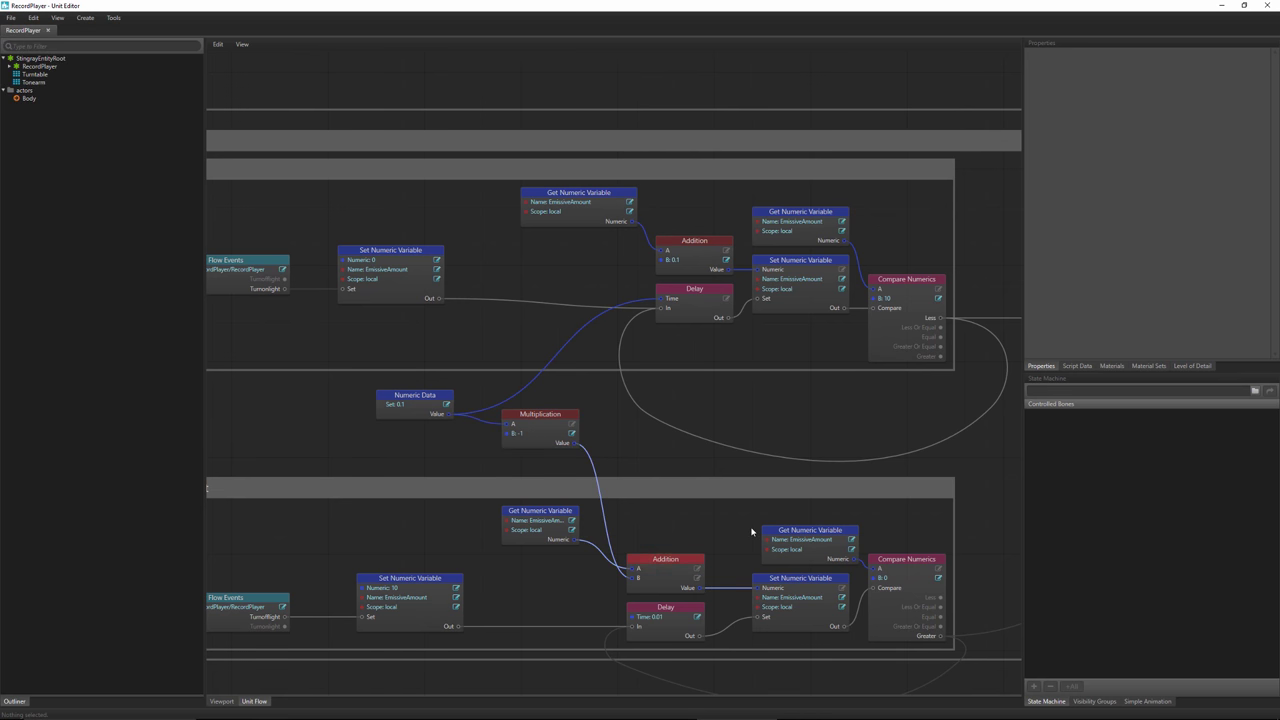
- Delete the Multiplication node and connect Numeric Data's Value to the Time input of DecreaseTurnTableLight's Delay node
middle_click_drag(632, 490, 623, 439)
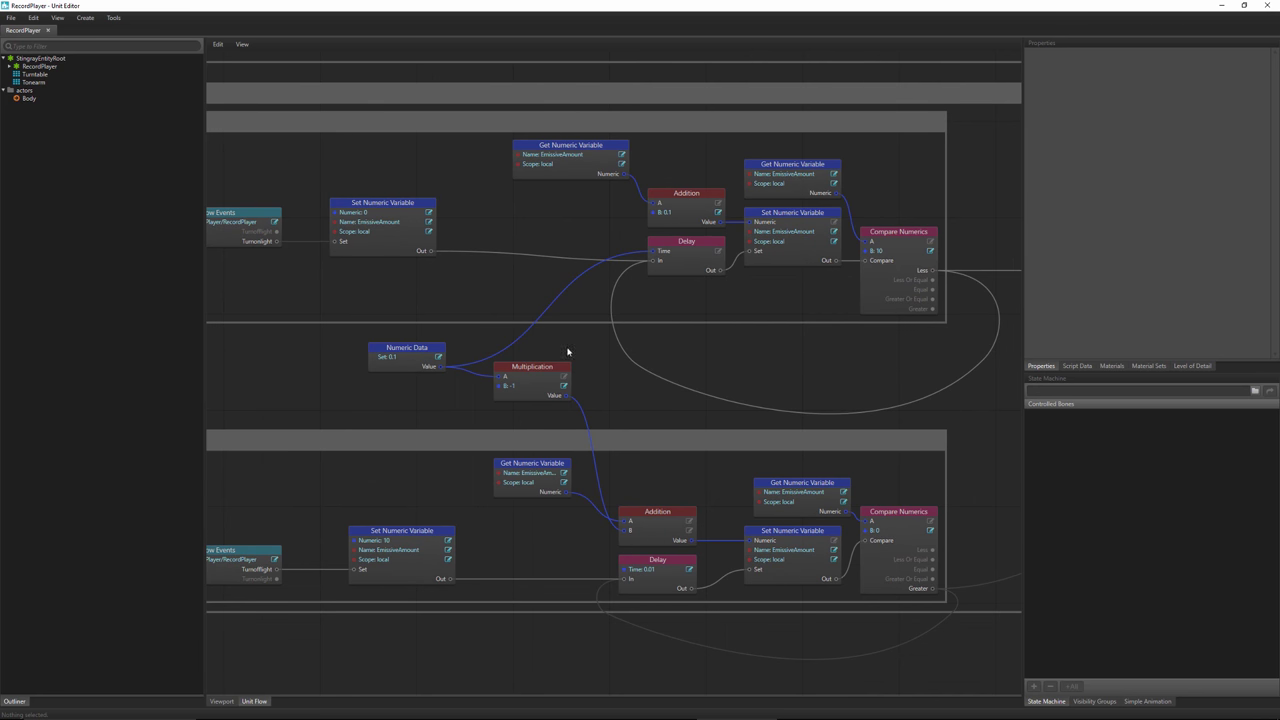
key("Delete")
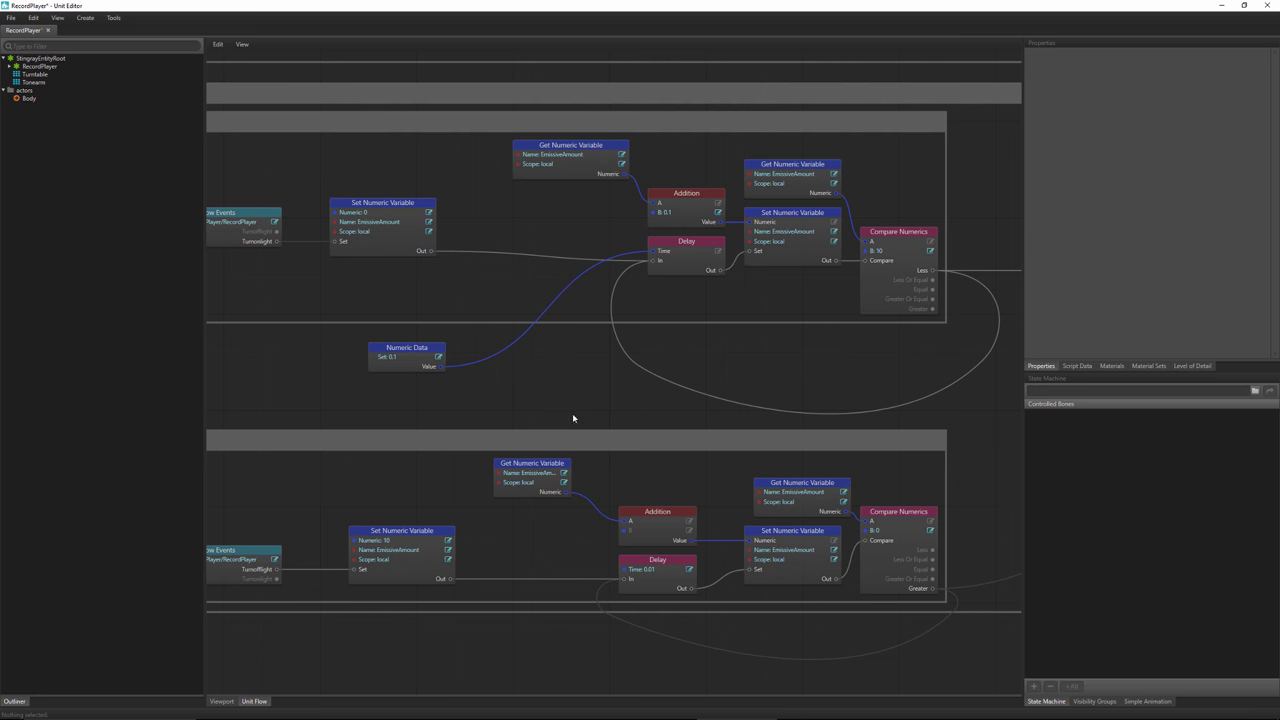
left_click_drag(441, 366, 622, 569)
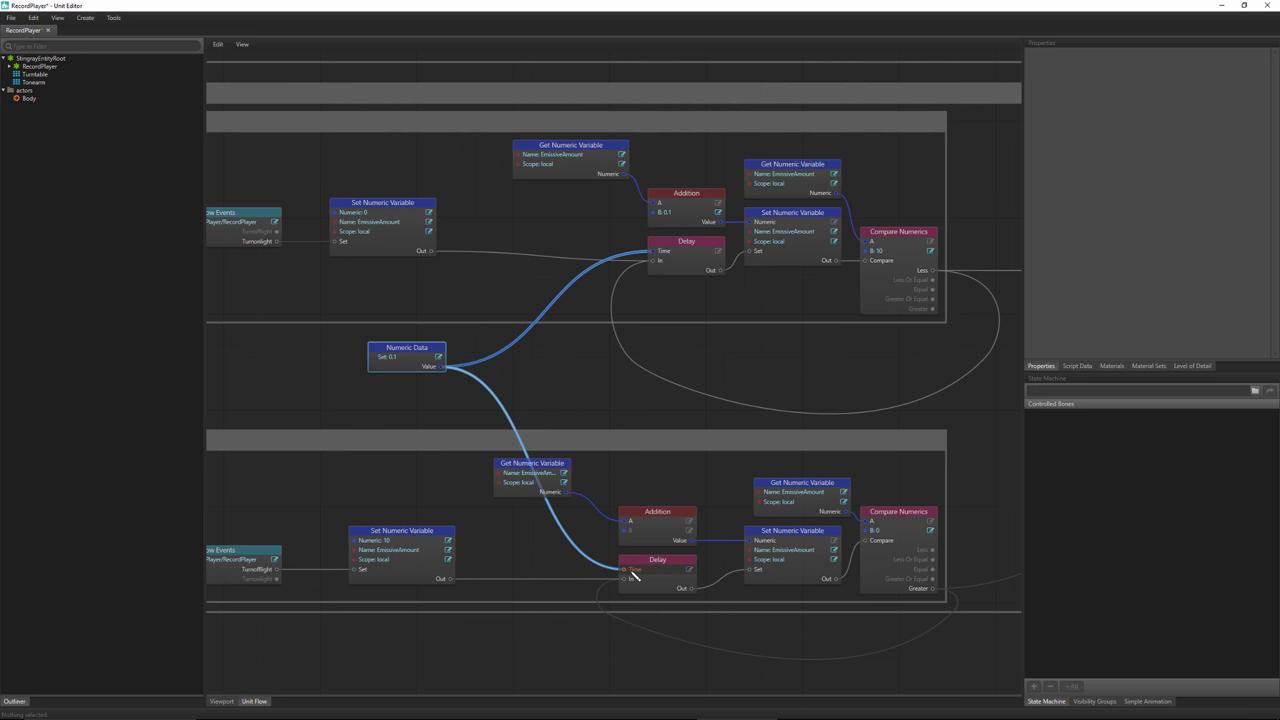
- Set input B of the Addition node in DecreaseTurnTableLight to -0.1 and save the unit
left_click(690, 531)
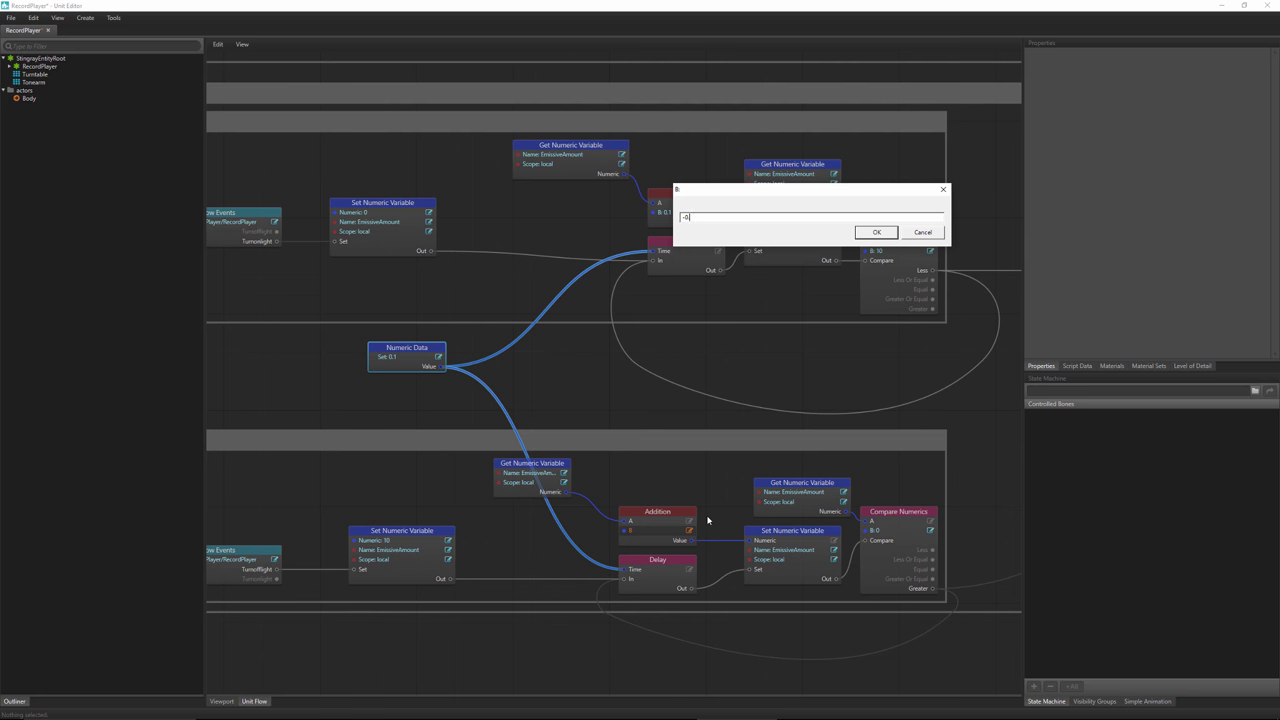
type("-1")
key("Return")
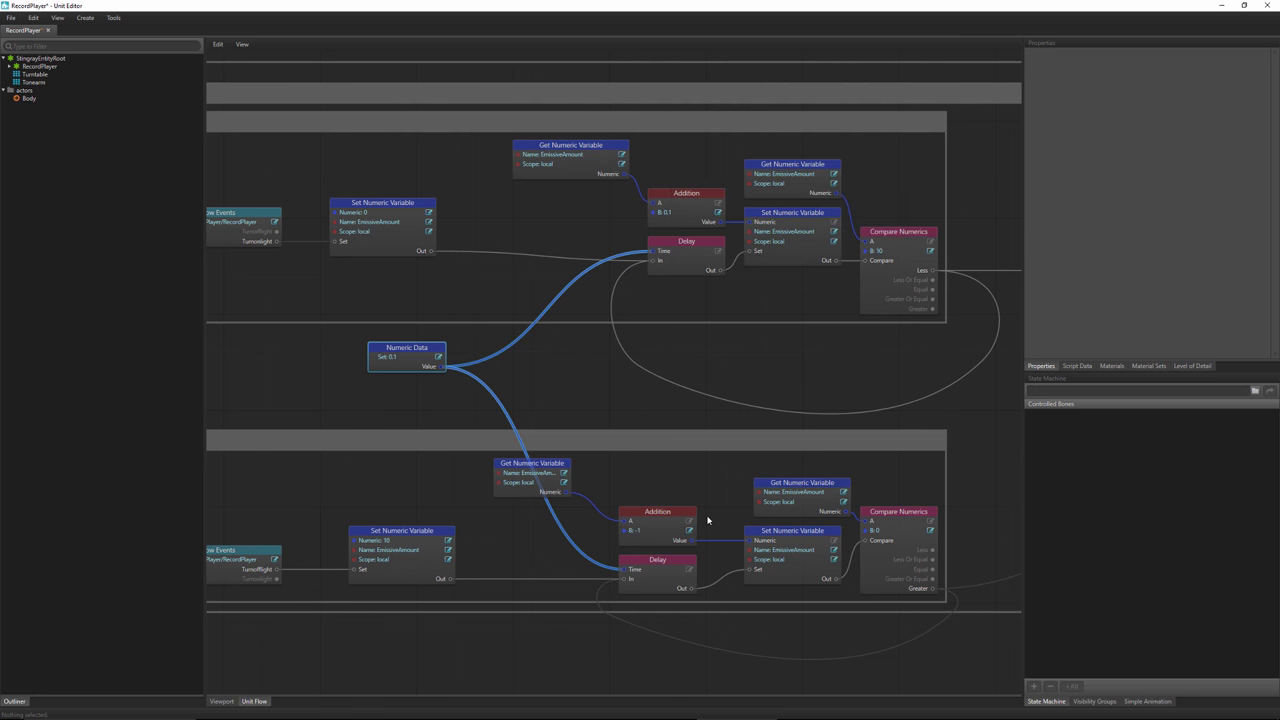
left_click(689, 530)
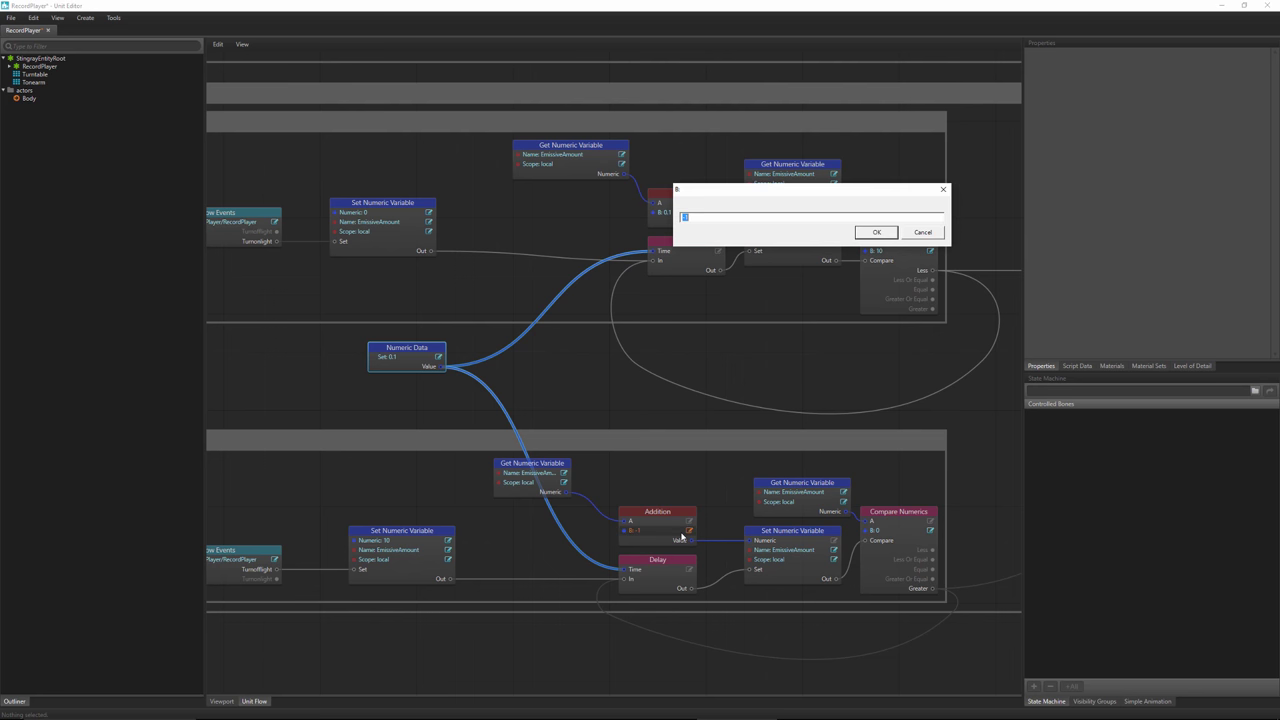
type("-0.1")
key("Return")
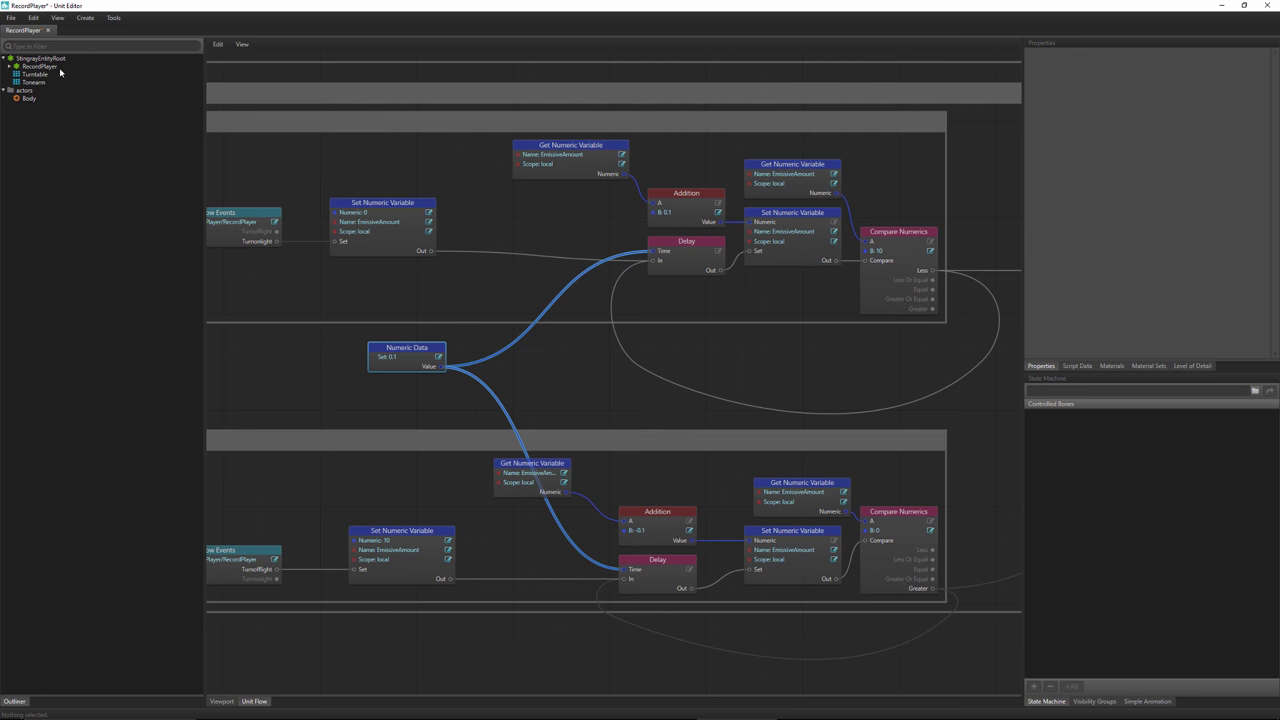
left_click(11, 17)
left_click(30, 57)
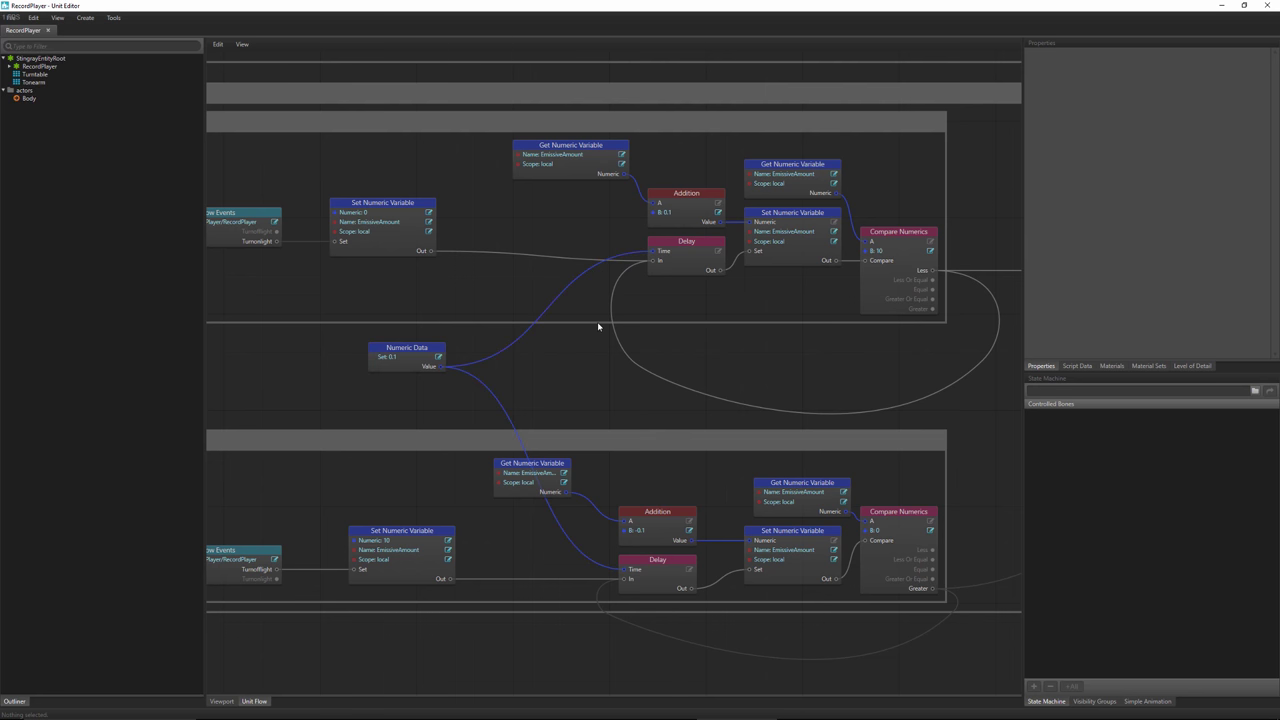
- Move the Numeric Data node farther from the Delay nodes, and close the Unit Editor while saving the RecordPlayer unit
left_click_drag(409, 350, 303, 369)
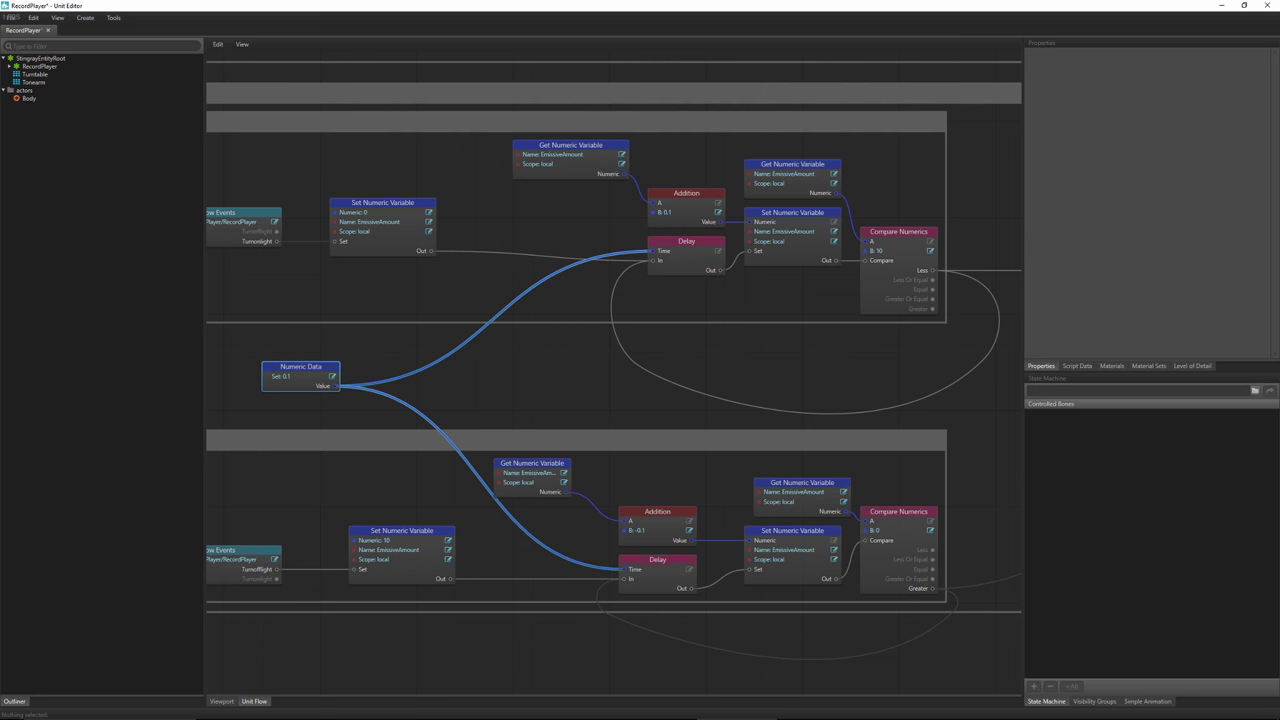
left_click(1266, 5)
left_click(600, 400)
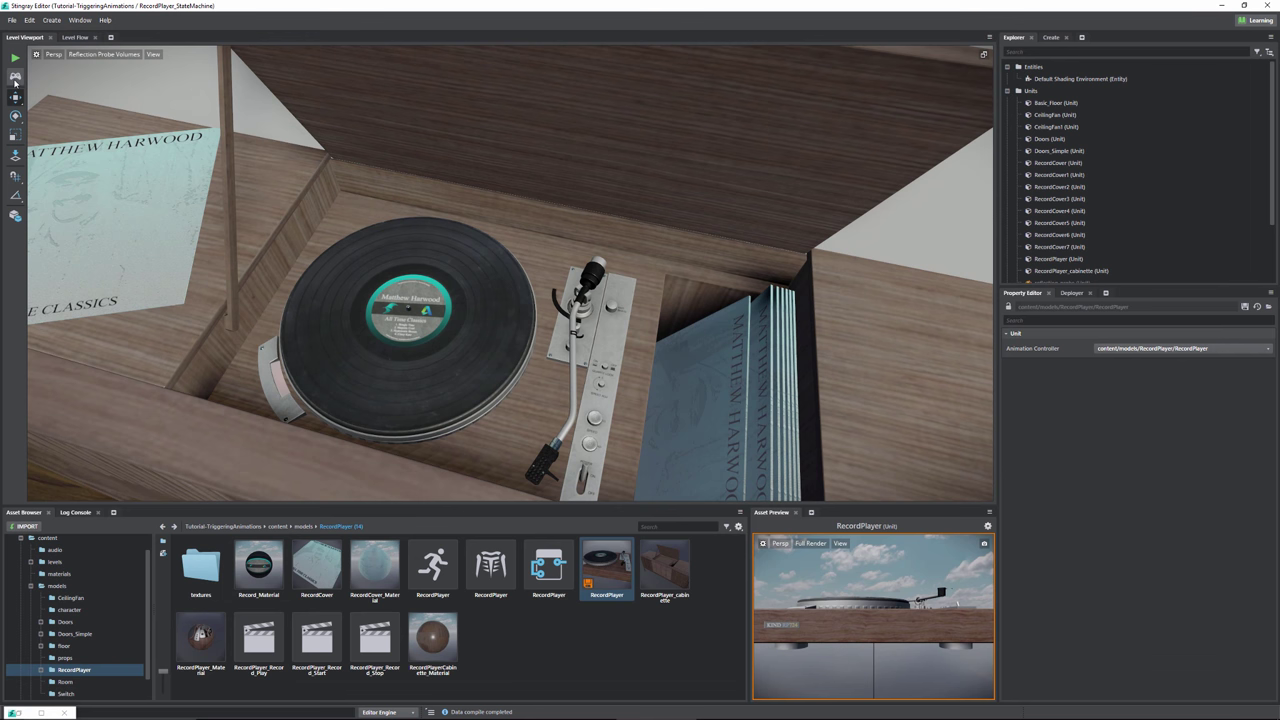
- Run the project, start the level, walk to the record player to test the turntable light, and quit the running project
left_click(870, 489)
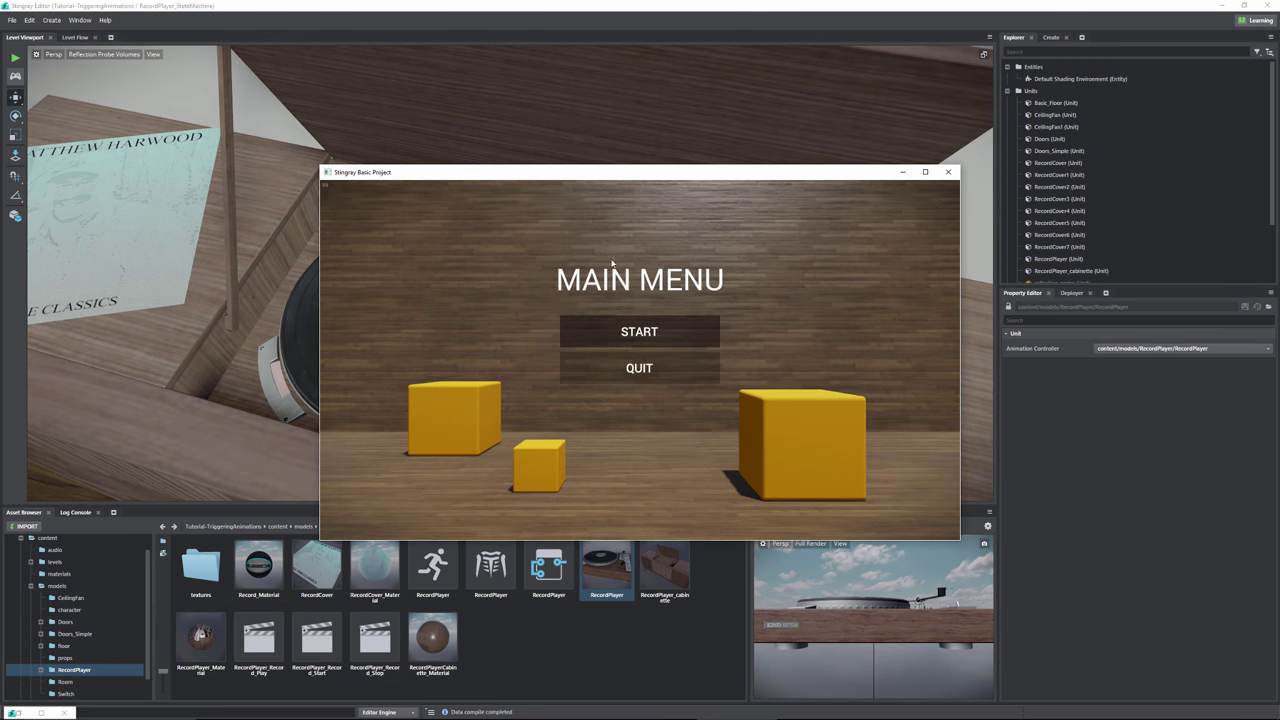
left_click(638, 332)
key("w")
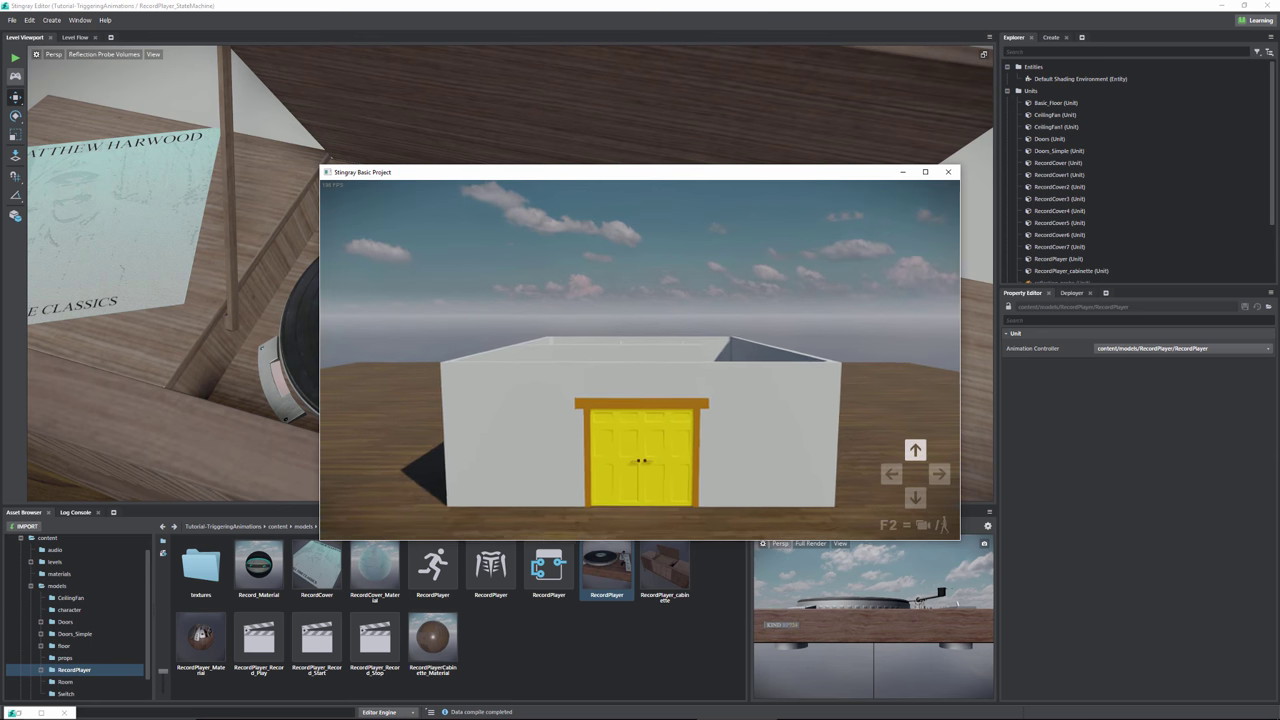
key("w")
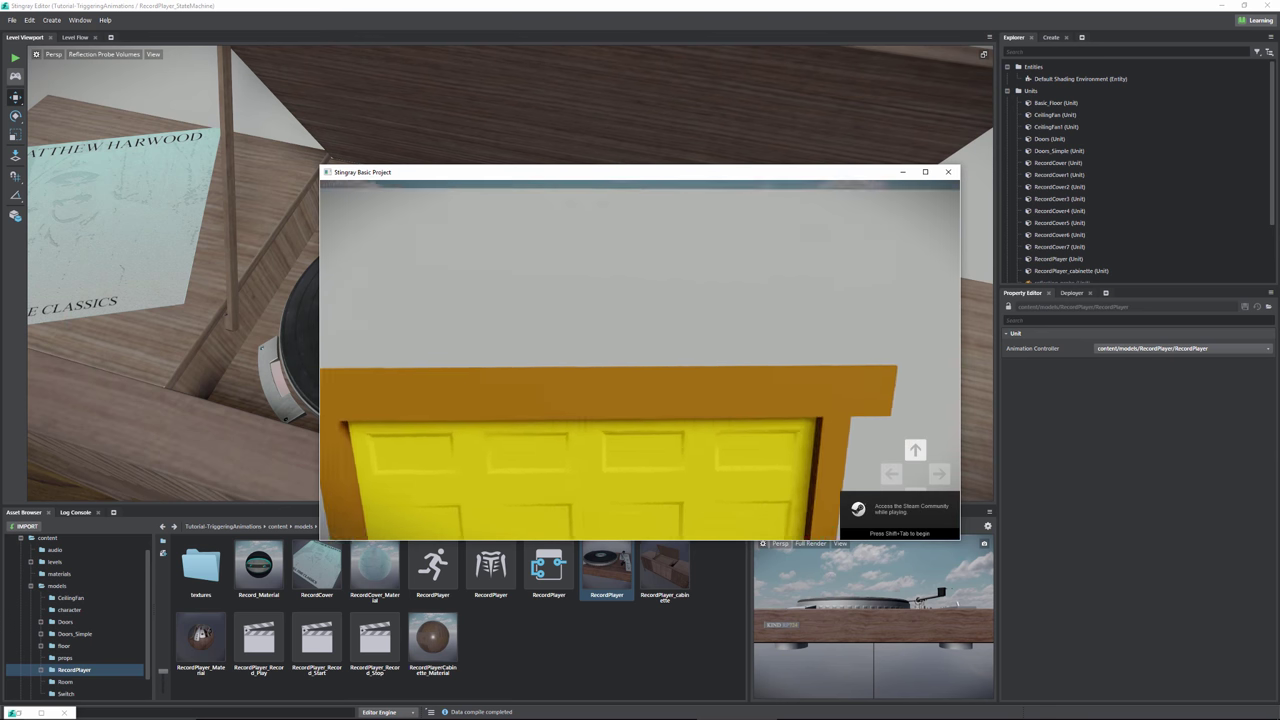
key("w")
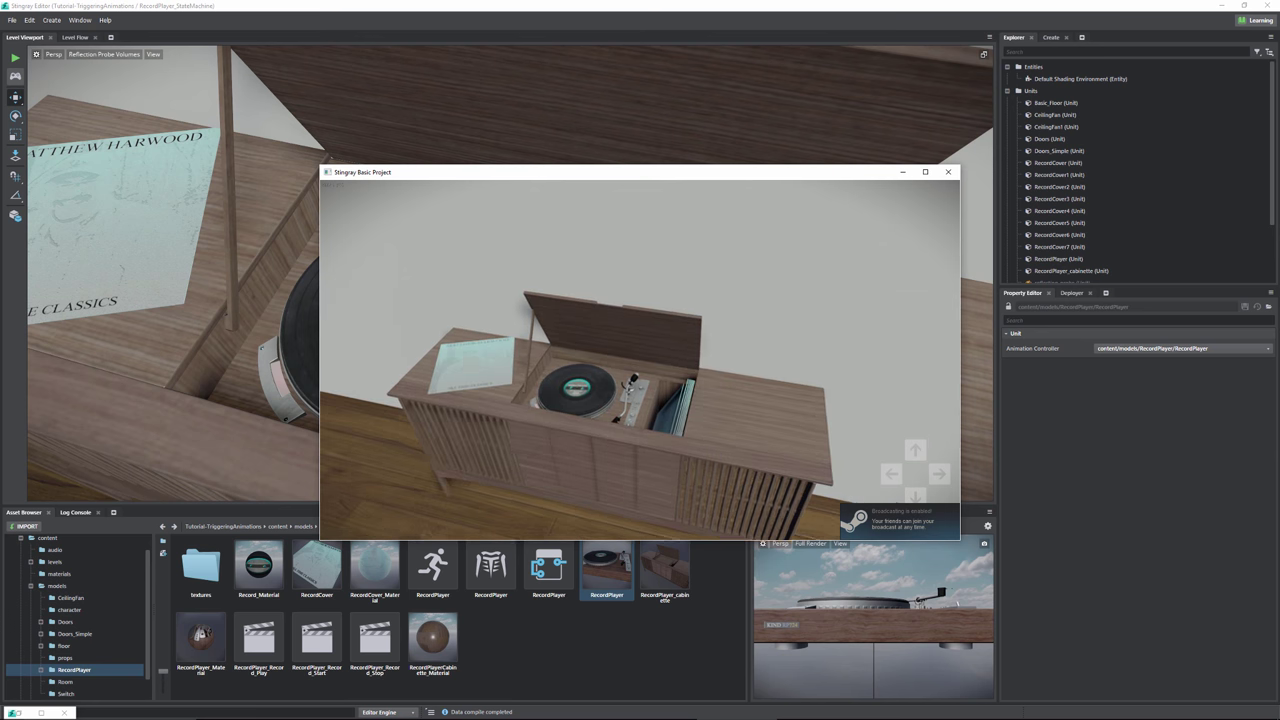
key("w")
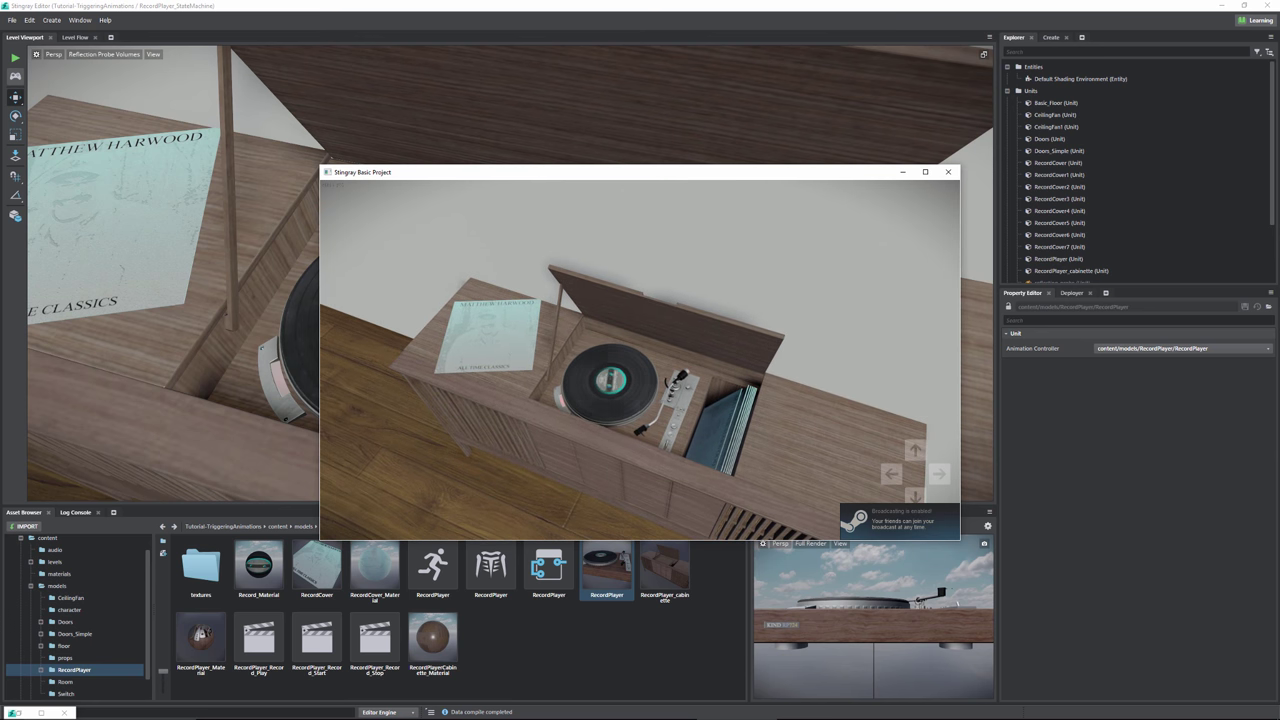
key("d")
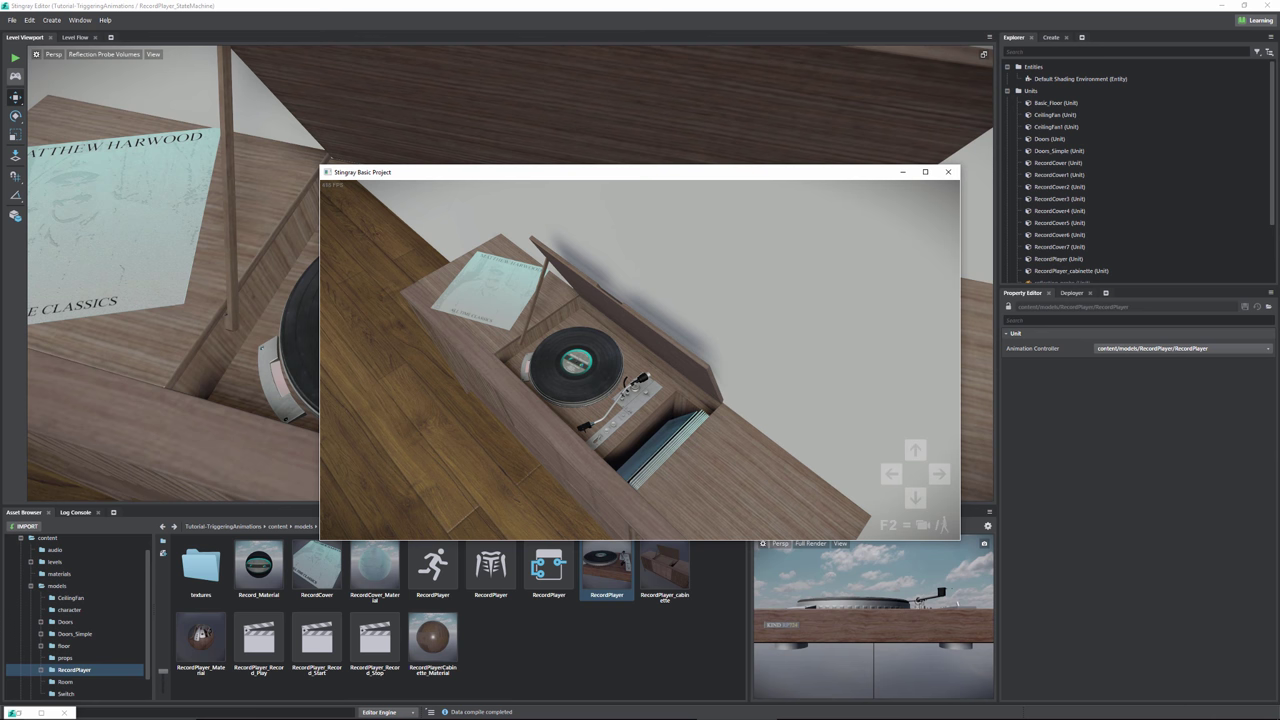
left_click(634, 374)
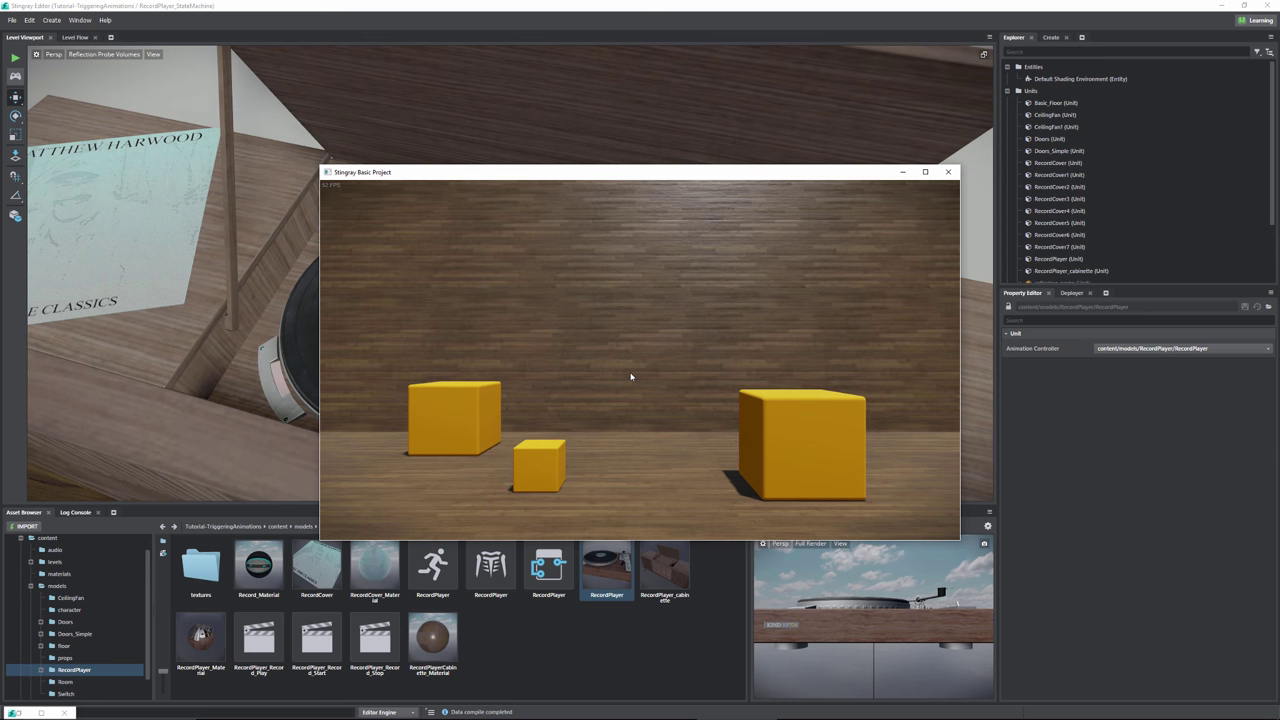
- Reopen the RecordPlayer unit's flow graph, set the Numeric Data node to 0.01, and save the unit
double_click(601, 563)
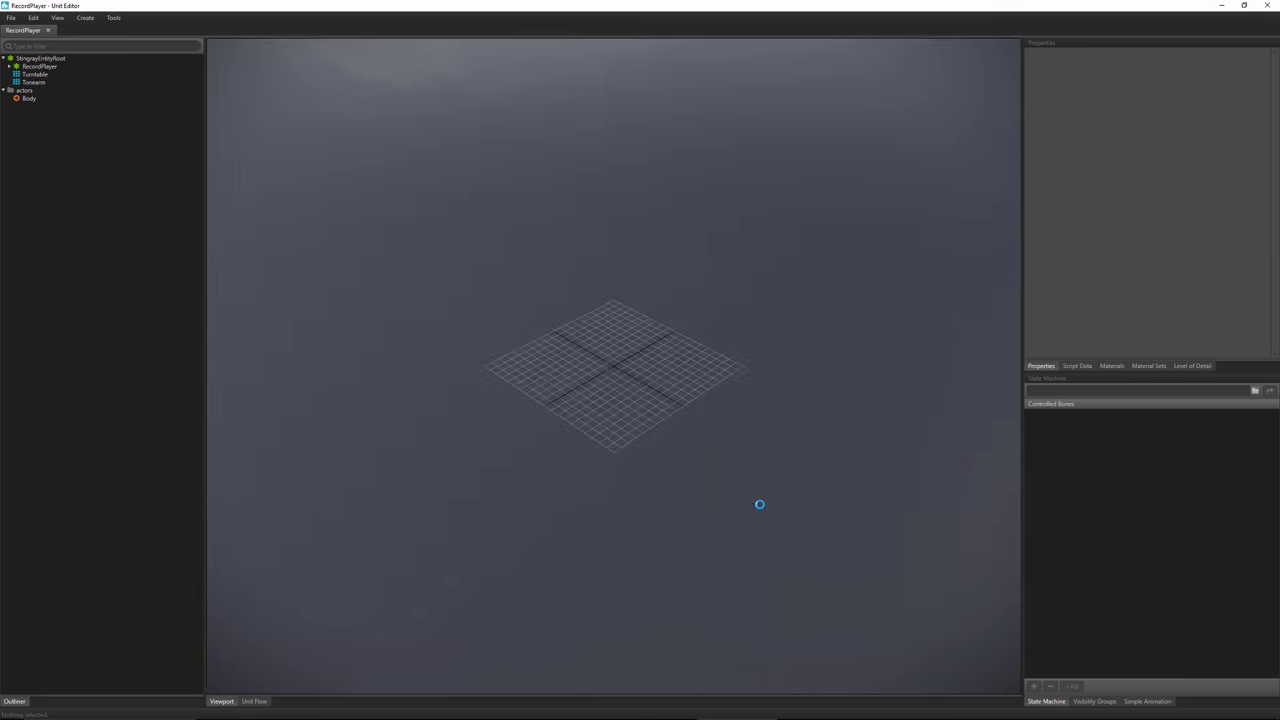
left_click(256, 701)
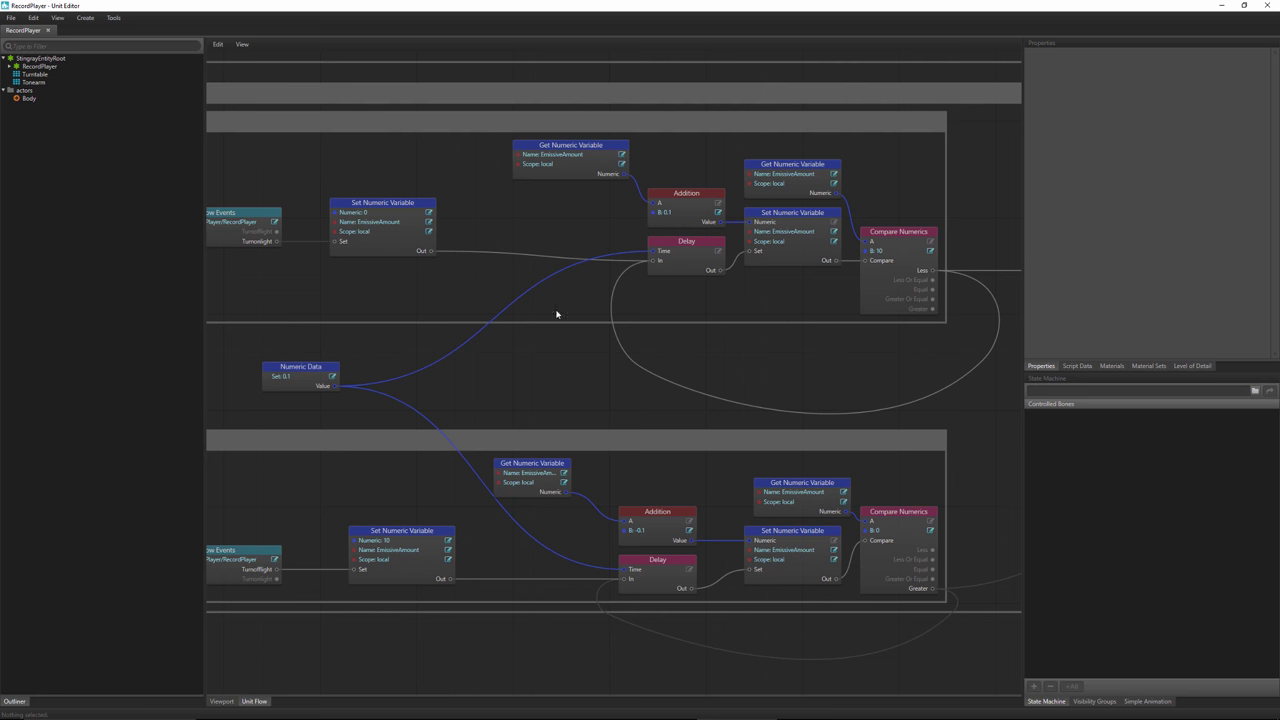
left_click(333, 377)
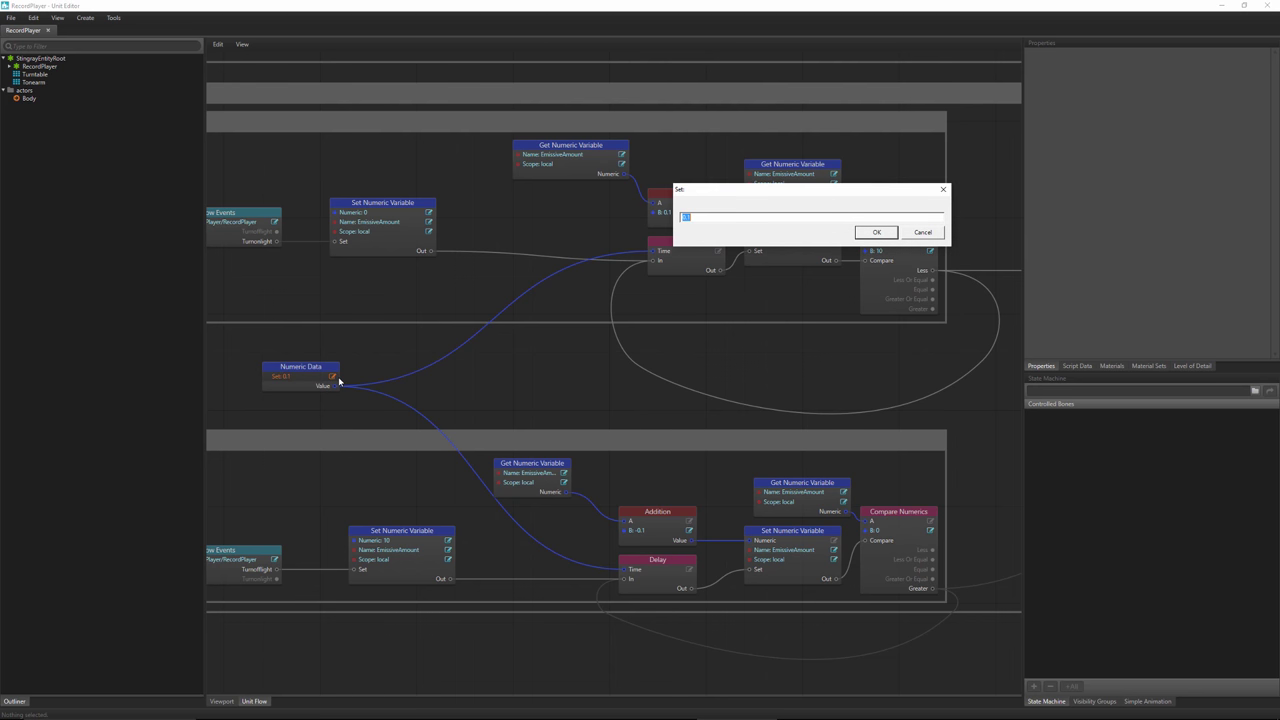
type("0.01")
key("Return")
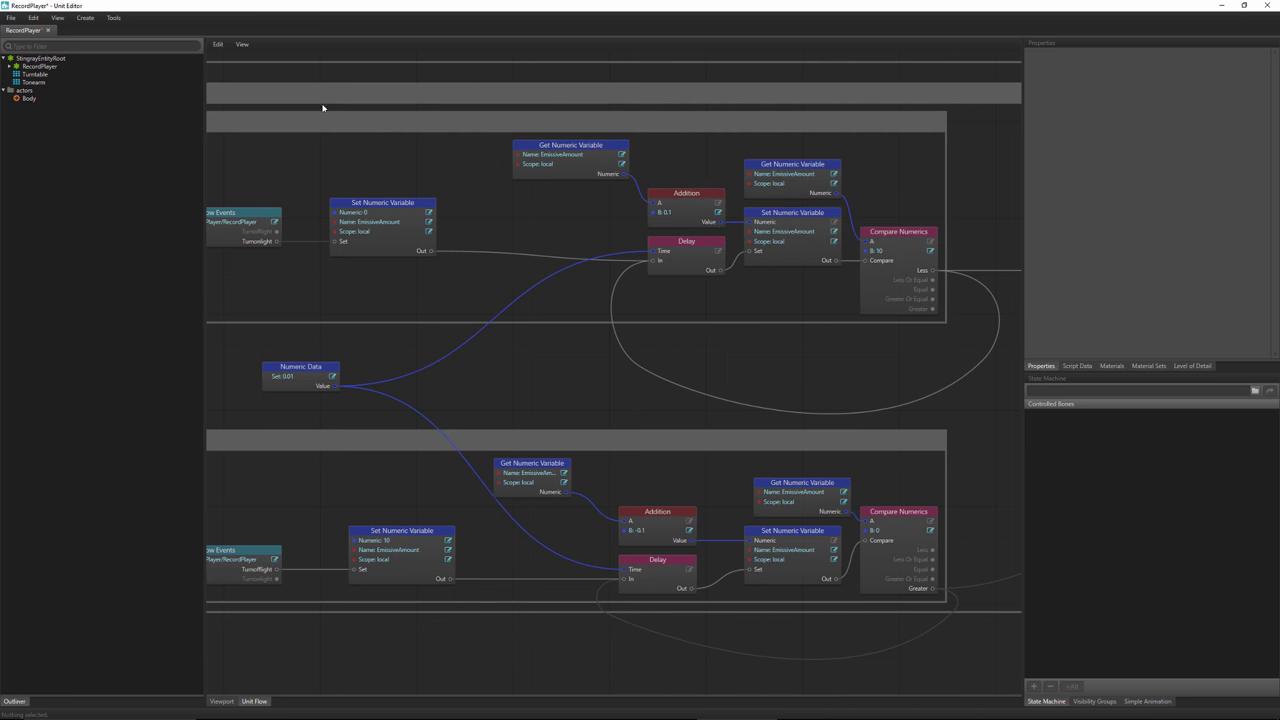
left_click(11, 18)
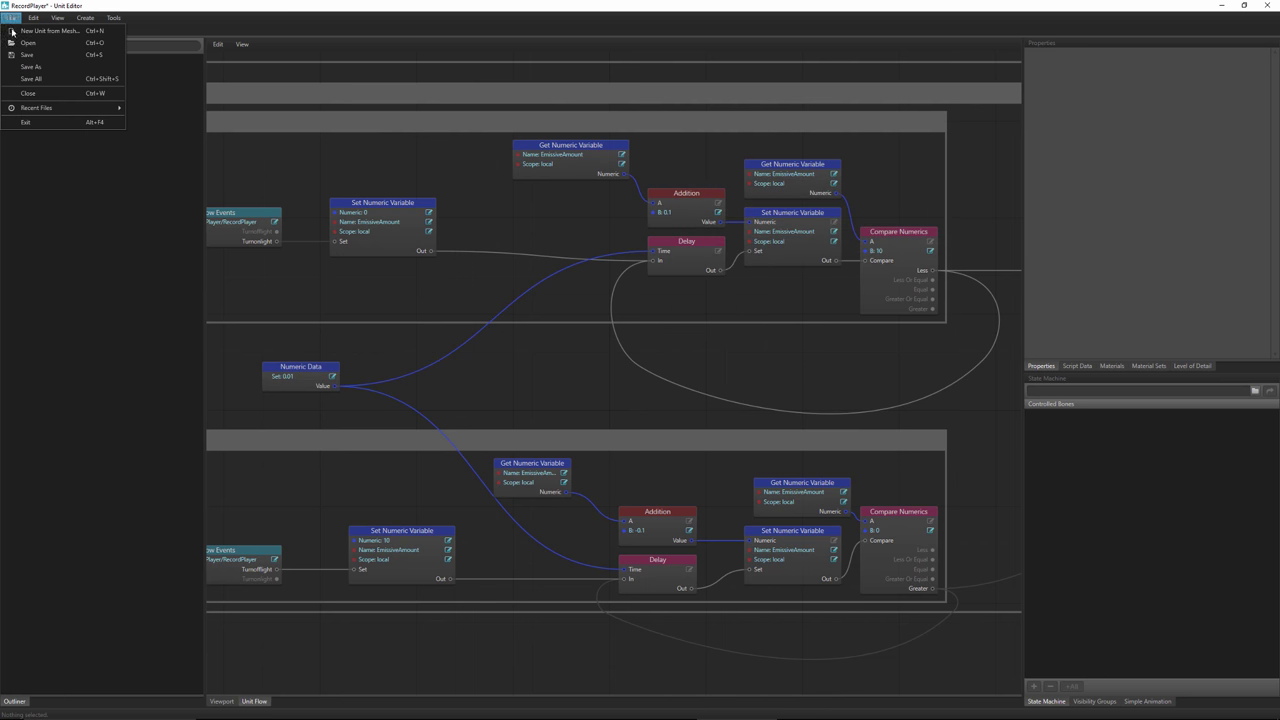
left_click(30, 55)
- Nudge the Set Emissive group slightly toward the IncreaseTurntableLight group to align the TurntableLight group's edge with the RayCast group
scroll(780, 356, "down", 5)
middle_click_drag(789, 349, 681, 441)
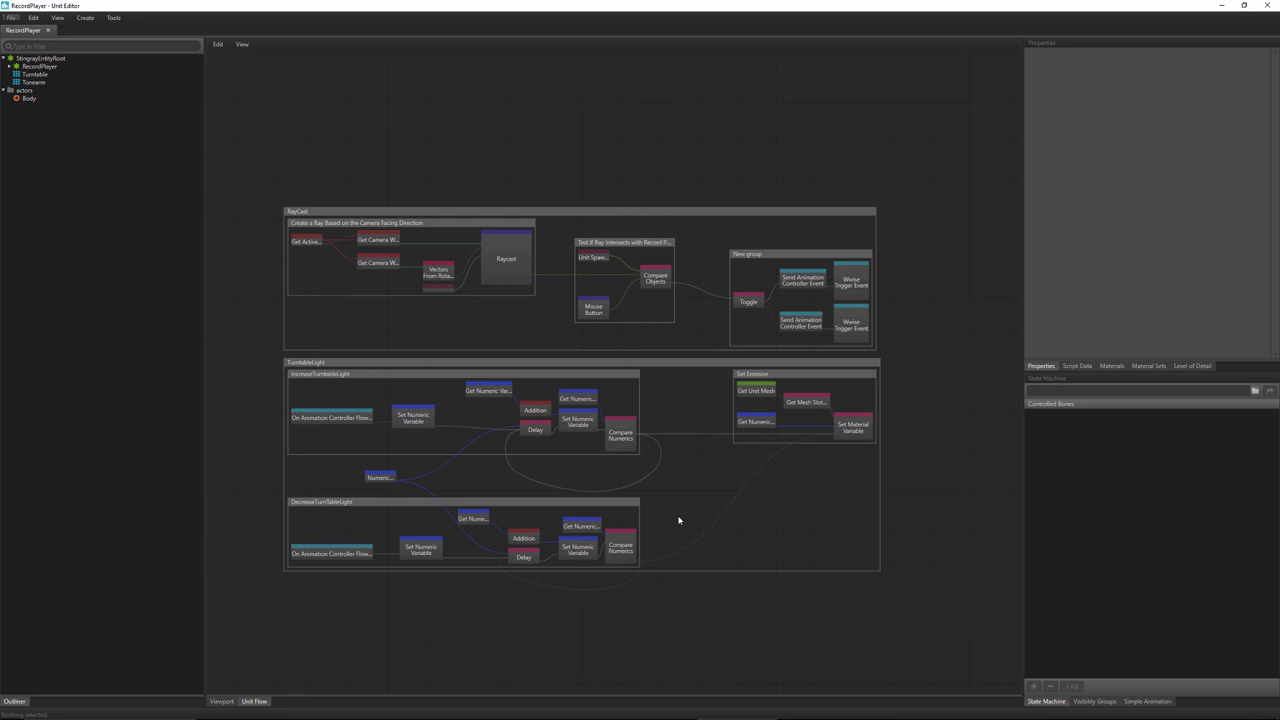
middle_click_drag(506, 372, 591, 506)
scroll(549, 544, "up", 2)
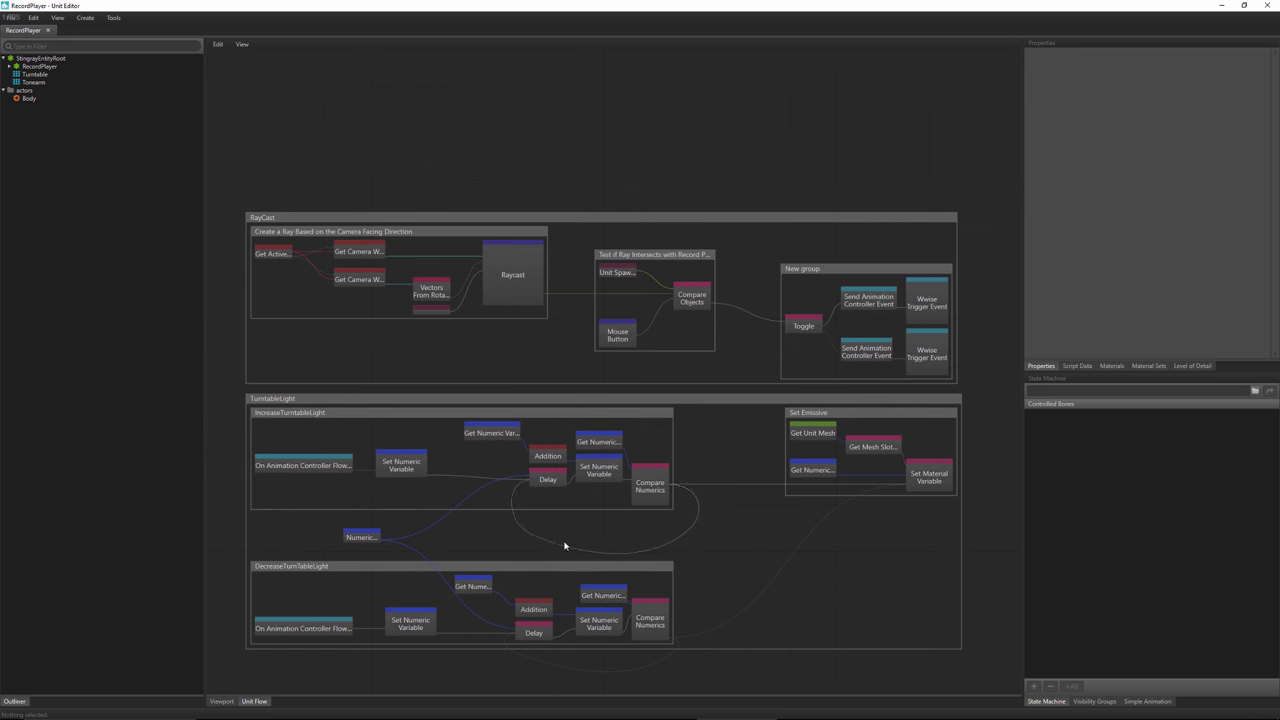
middle_click_drag(579, 574, 583, 514)
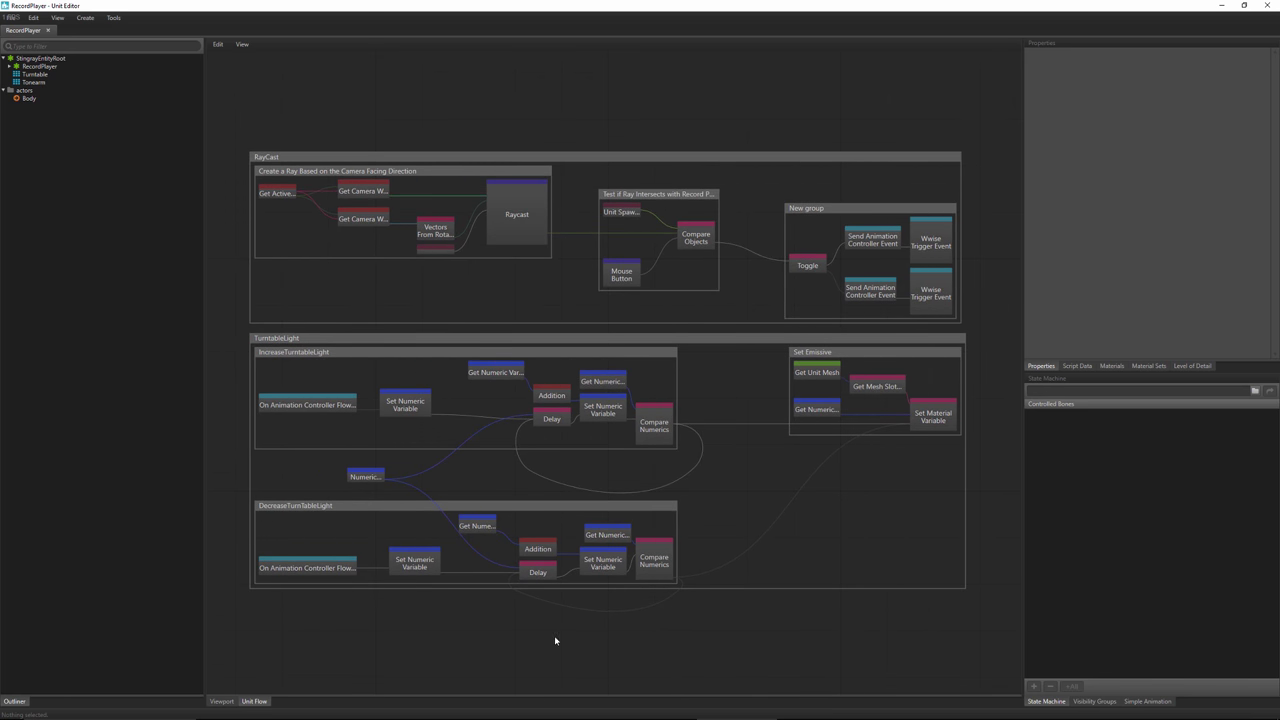
left_click_drag(689, 648, 556, 598)
left_click_drag(856, 361, 852, 357)
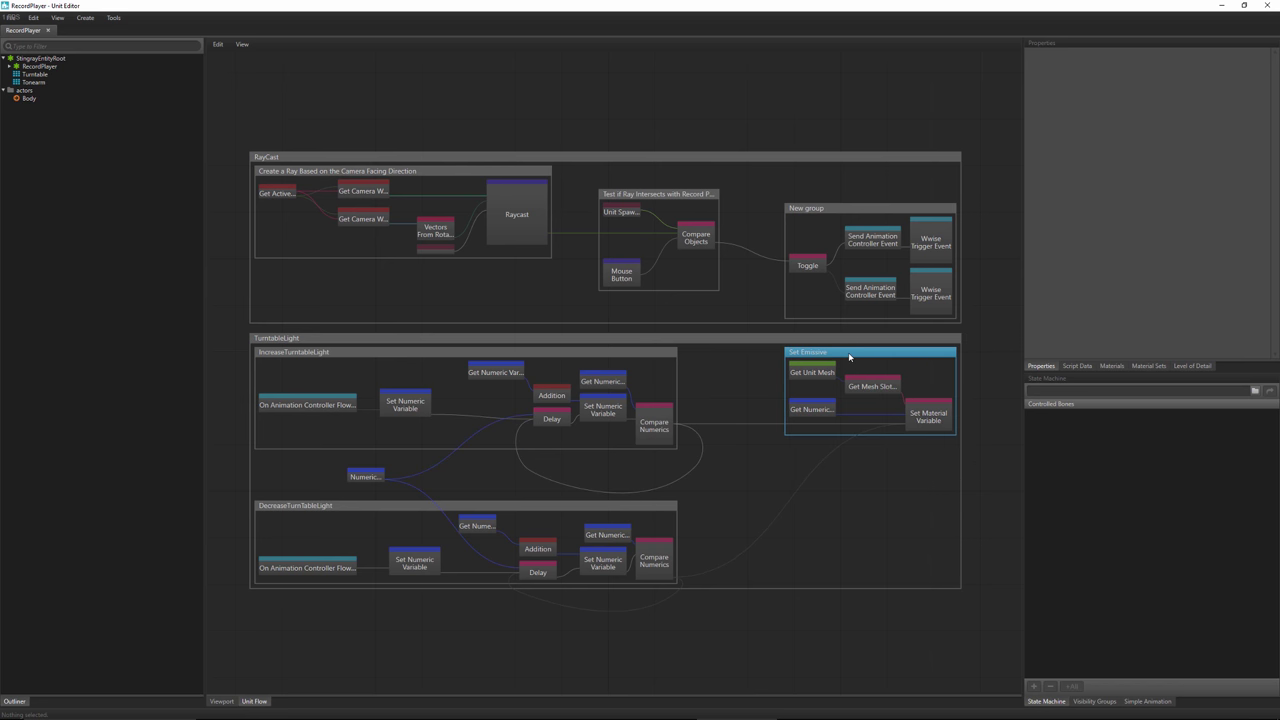
left_click(712, 511)
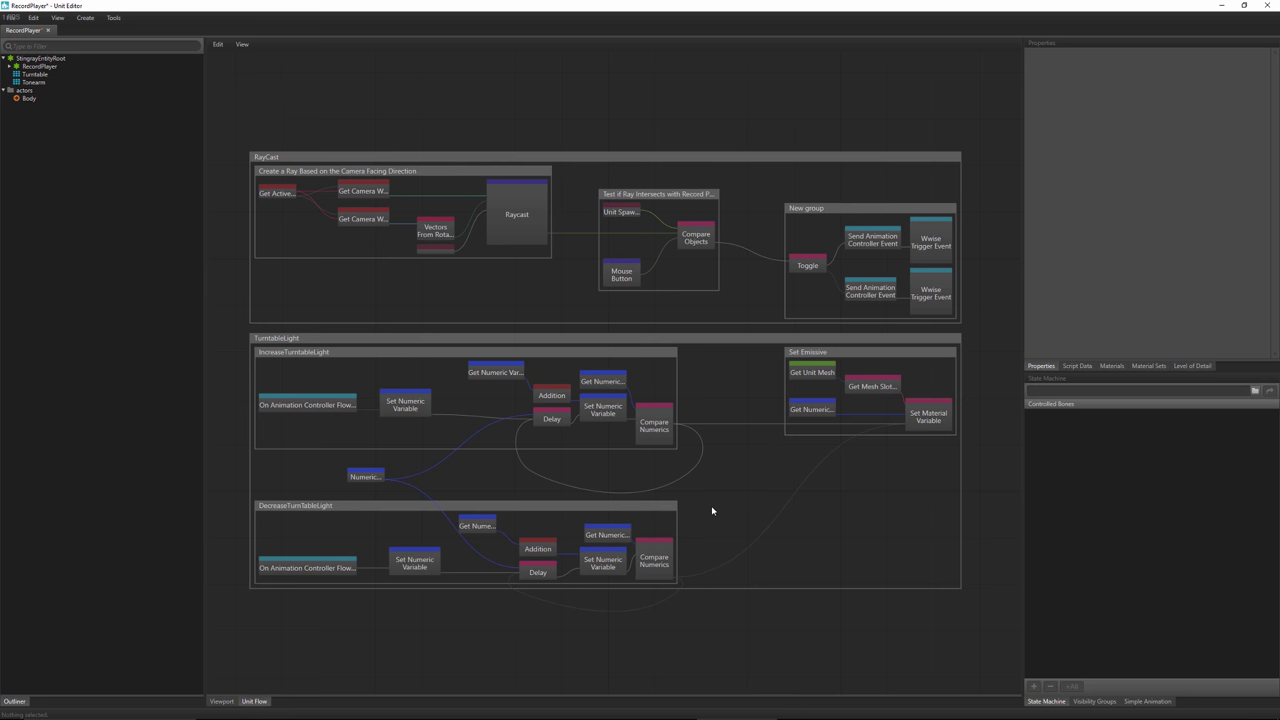